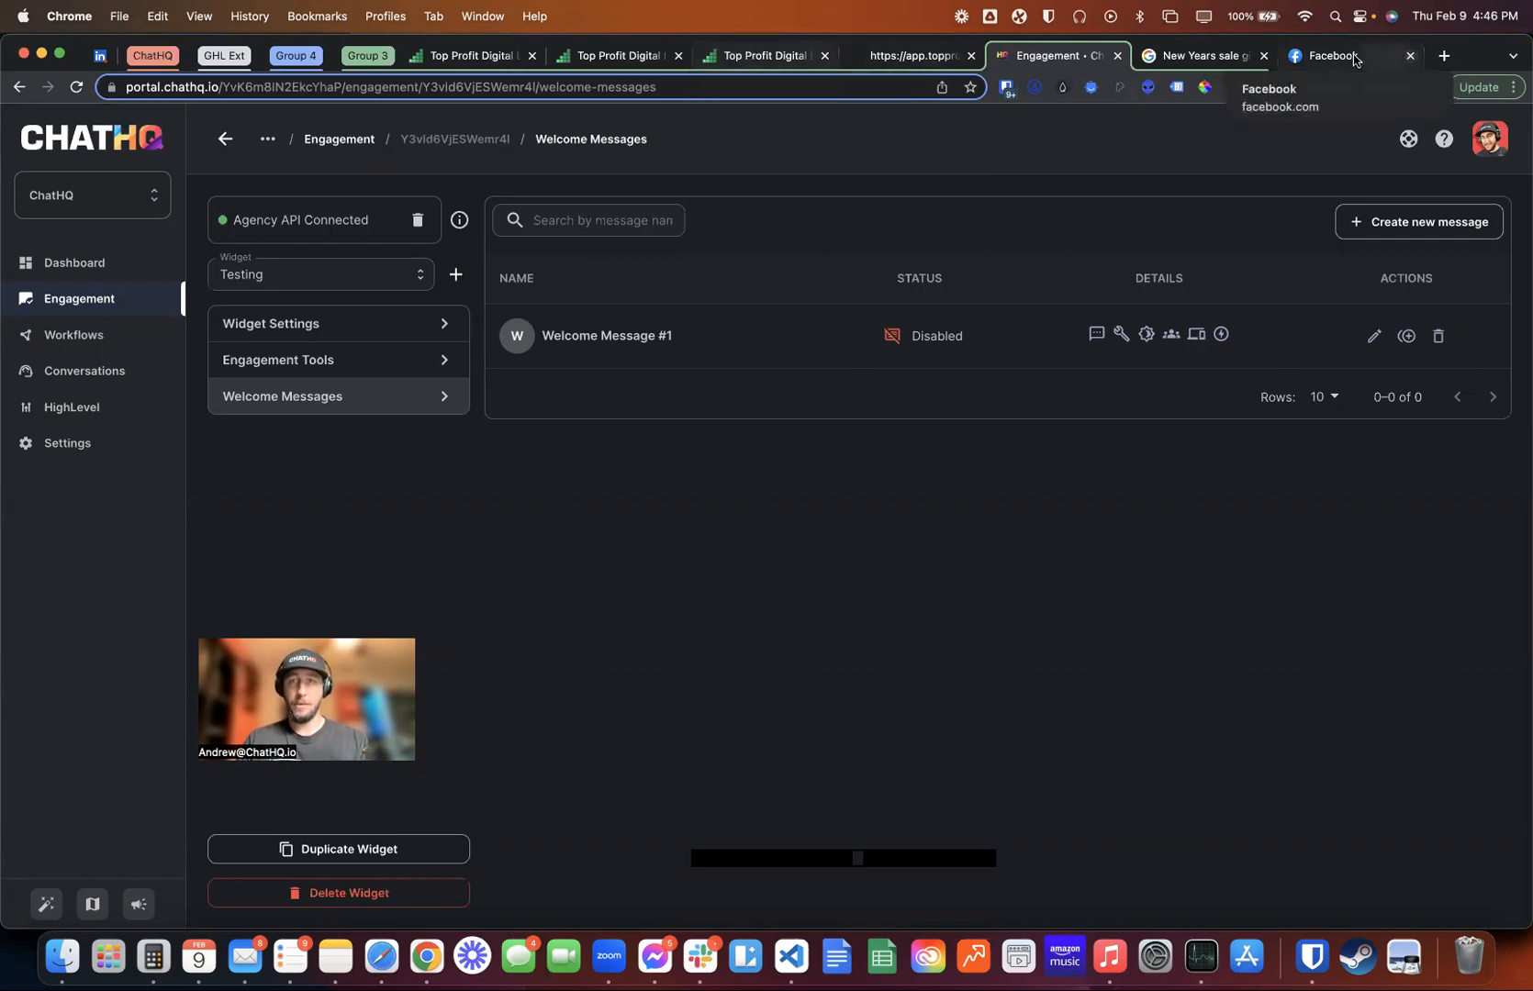
# Close the New Years sale GIF search page and select 1200x628-Gif.gif in the Top Profit Digital media library
pyautogui.click(1240, 61)
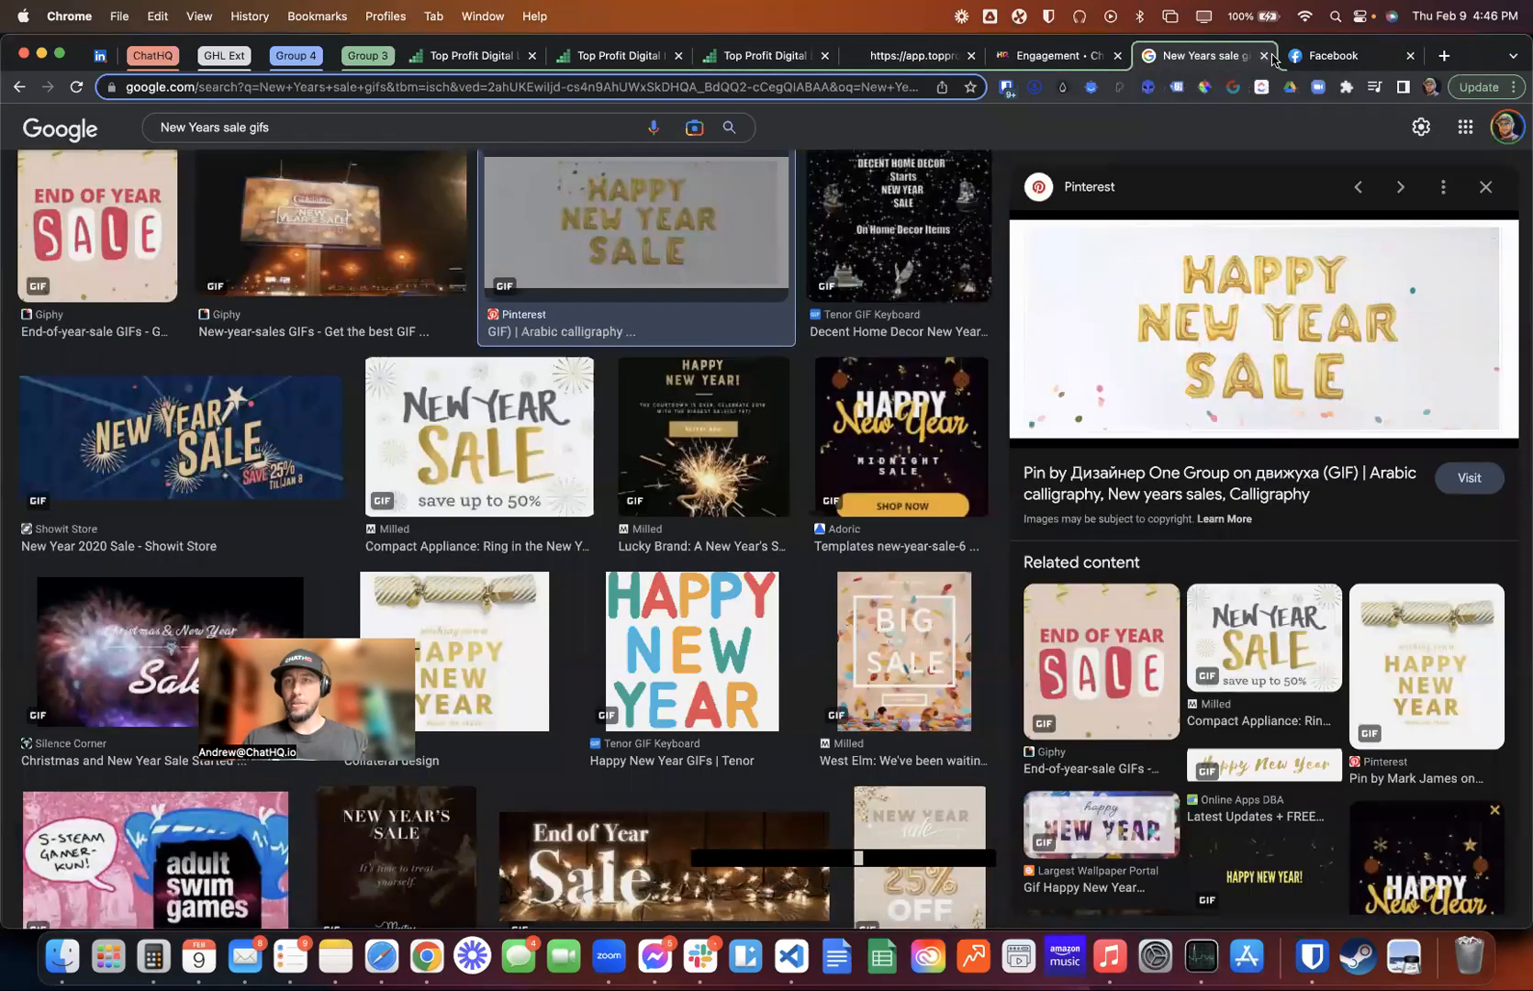
pyautogui.click(1264, 56)
pyautogui.click(769, 55)
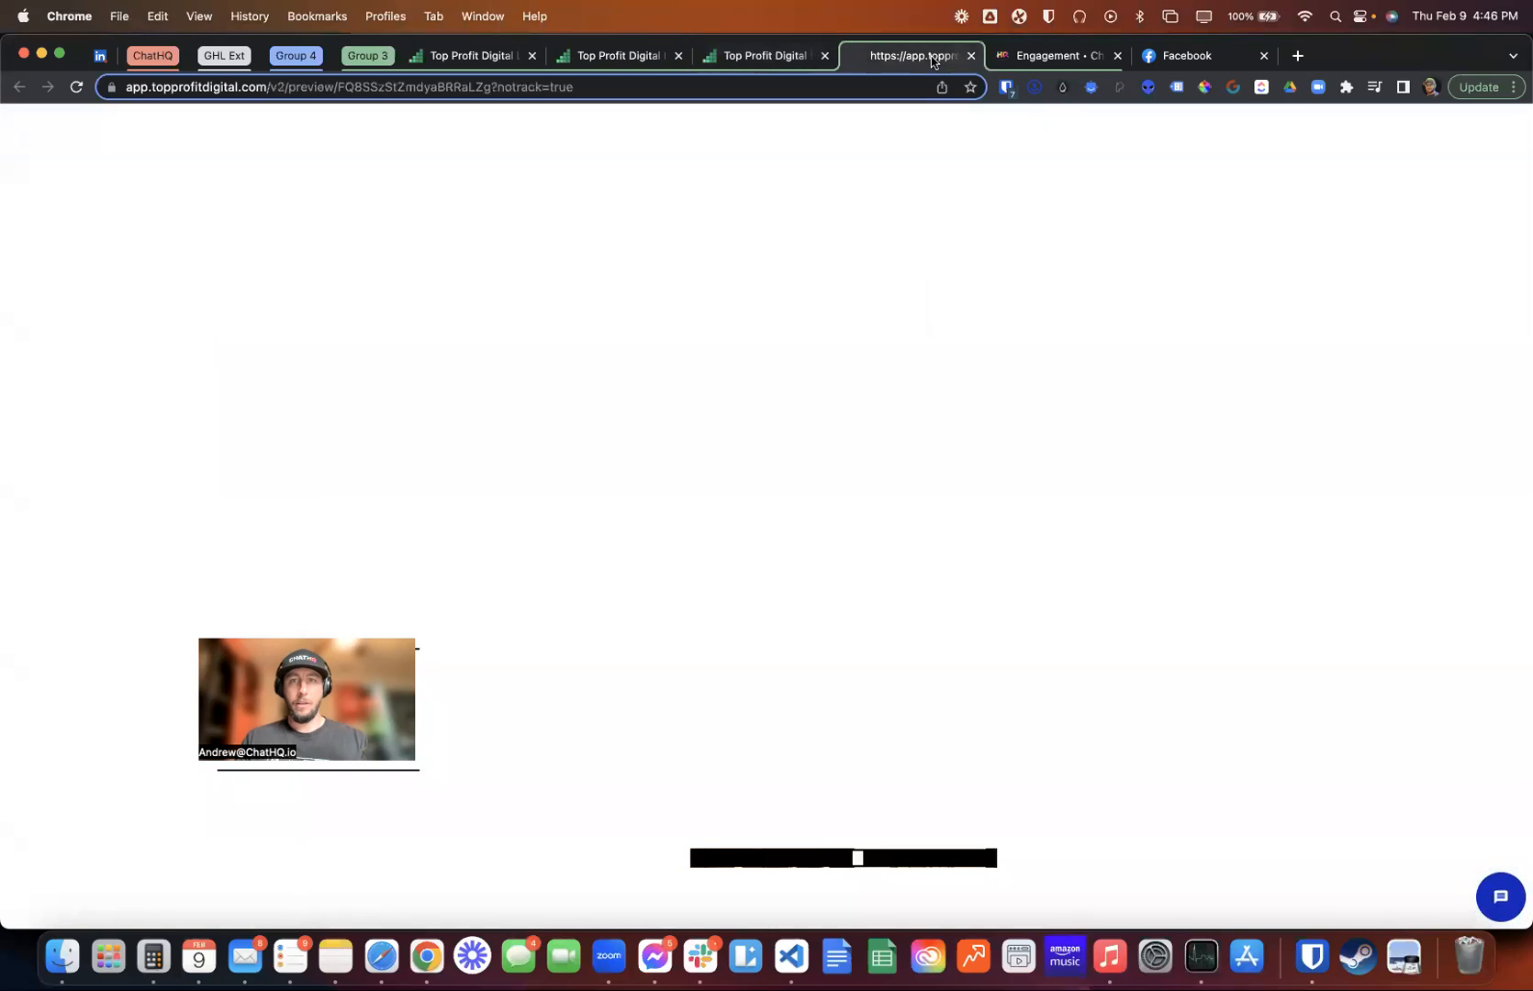
pyautogui.click(622, 55)
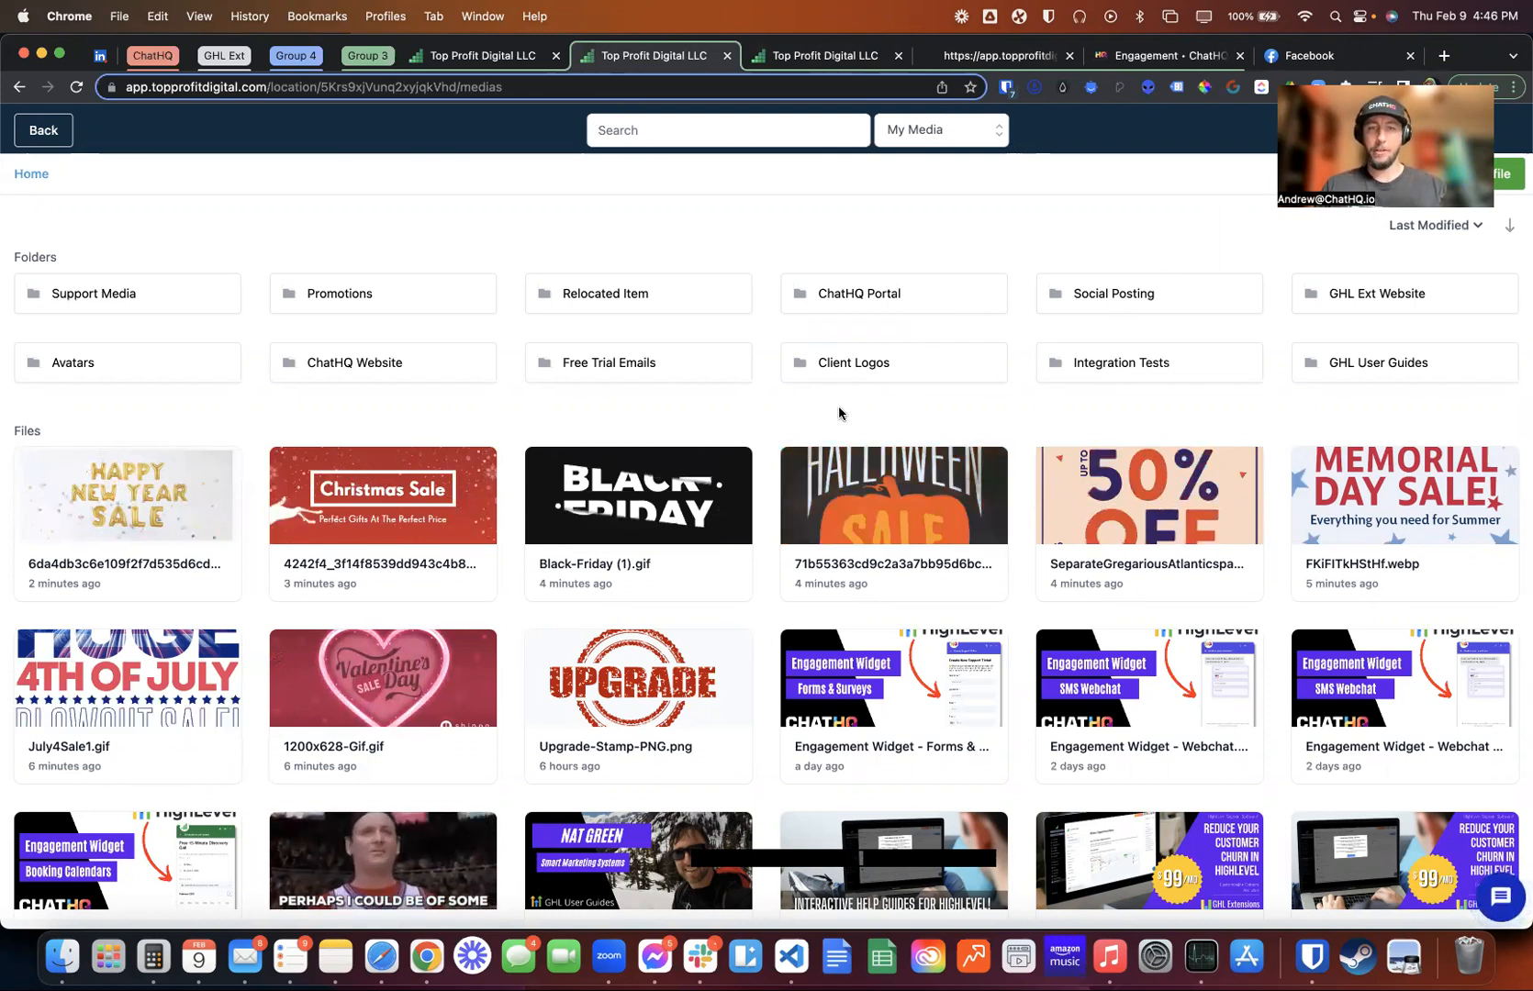
pyautogui.click(374, 684)
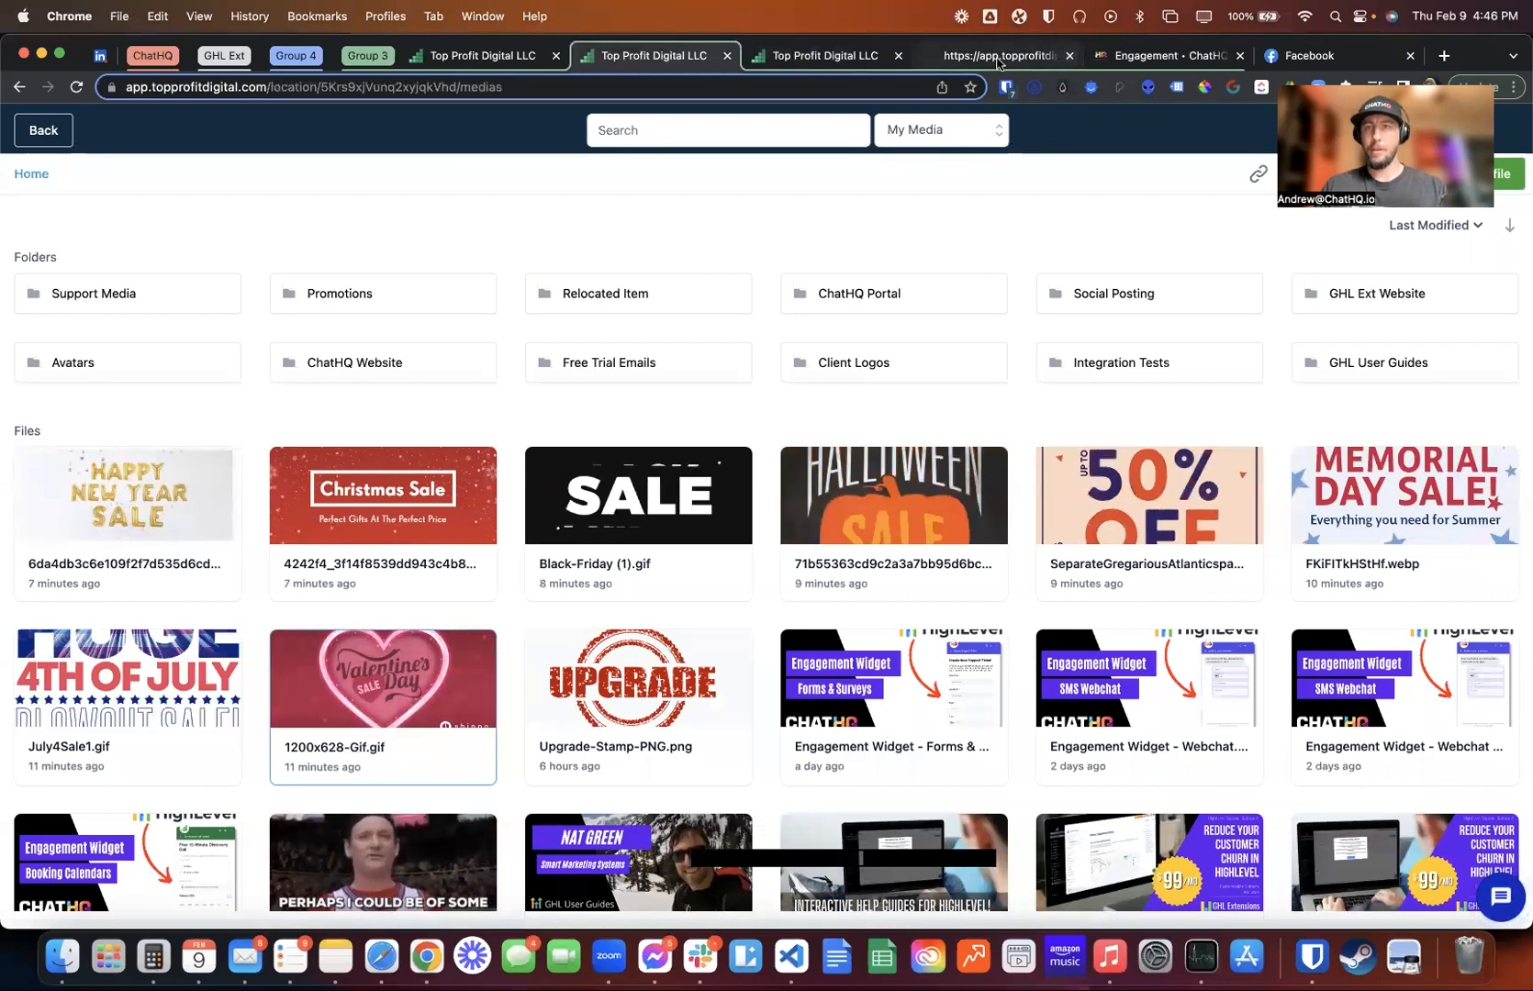
# In the ChatHQ portal, create a new welcome message for the Testing widget and name it "Valentine's Day Sale"
pyautogui.click(1138, 56)
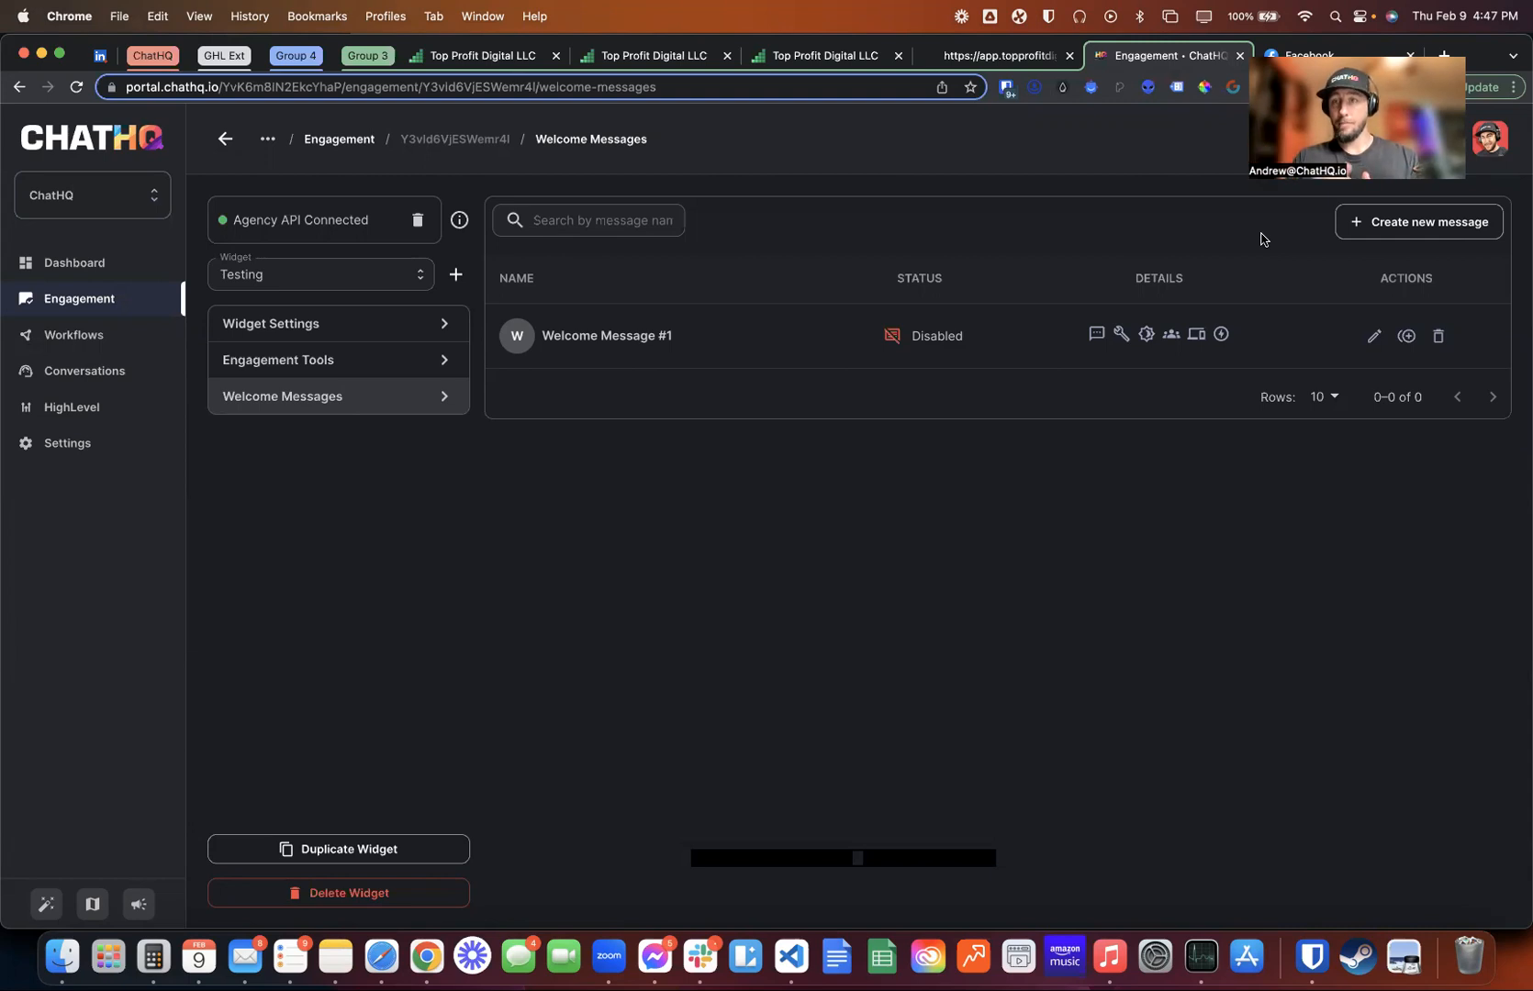
pyautogui.click(642, 57)
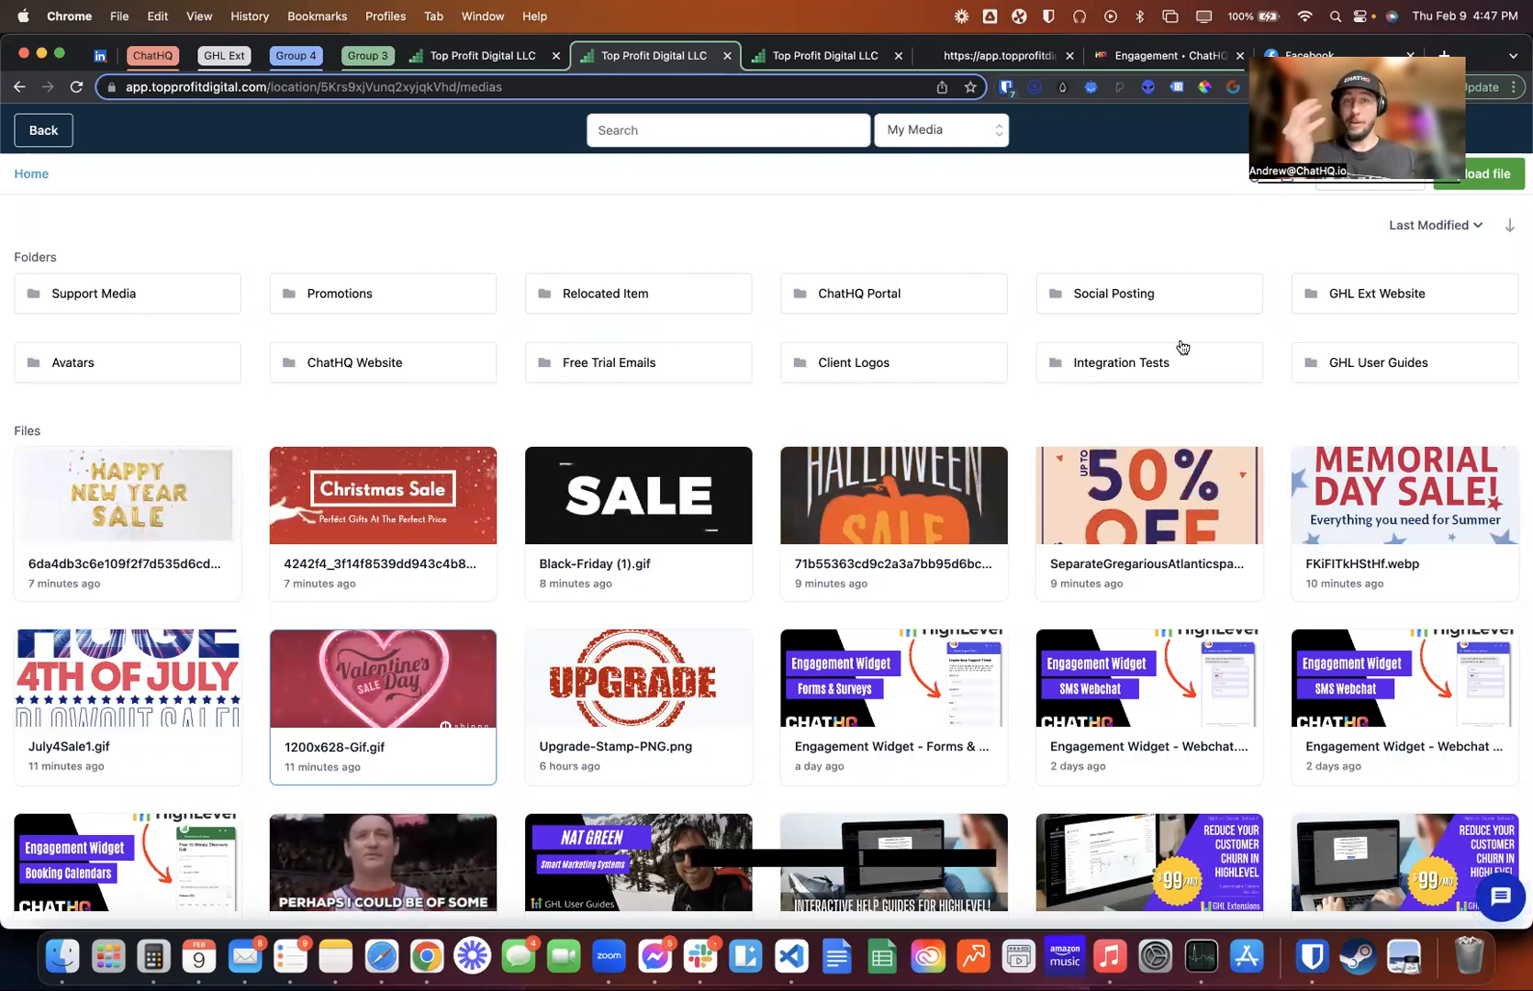
pyautogui.click(1156, 57)
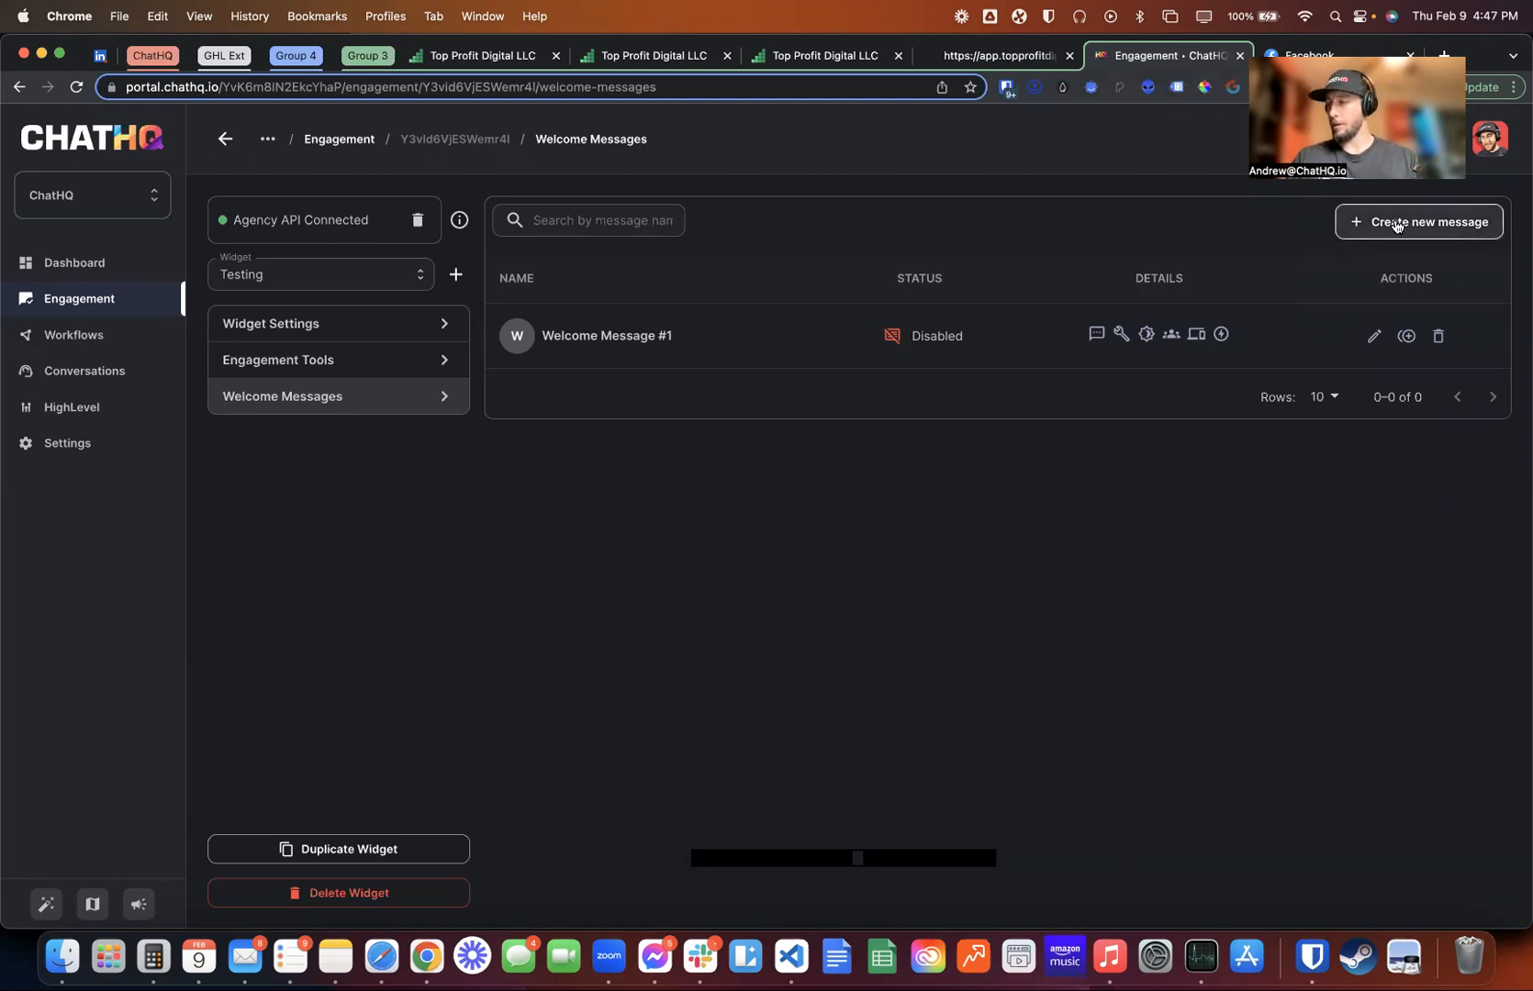
pyautogui.click(1397, 224)
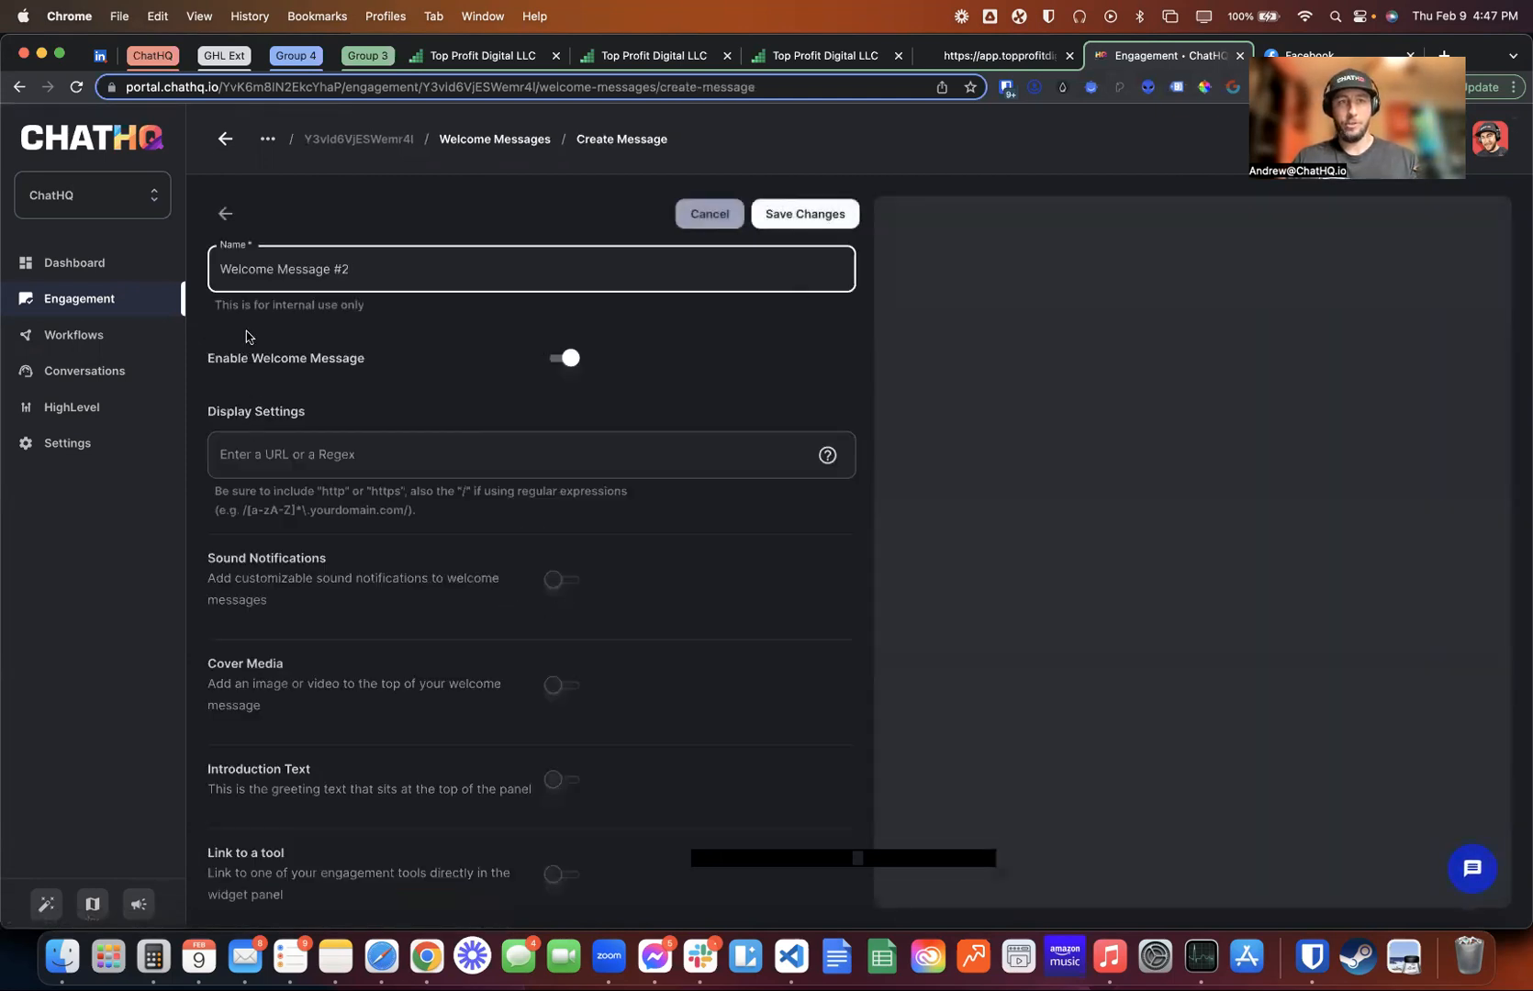
pyautogui.press('super+a')
pyautogui.write('Va')
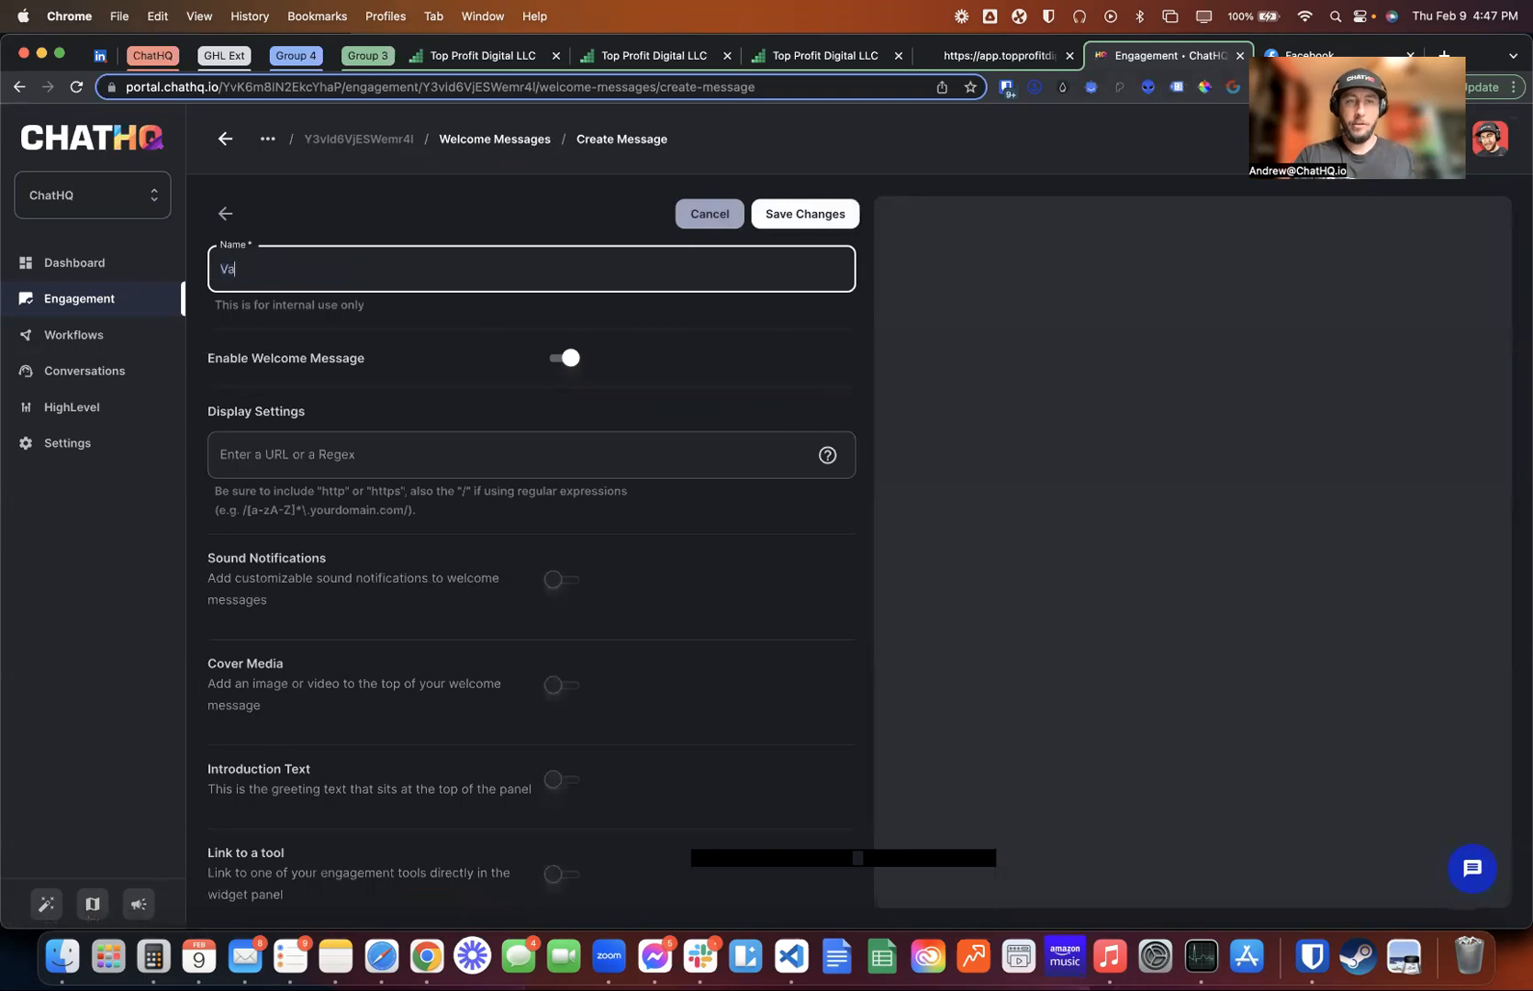
pyautogui.write("lentine's Day Sale")
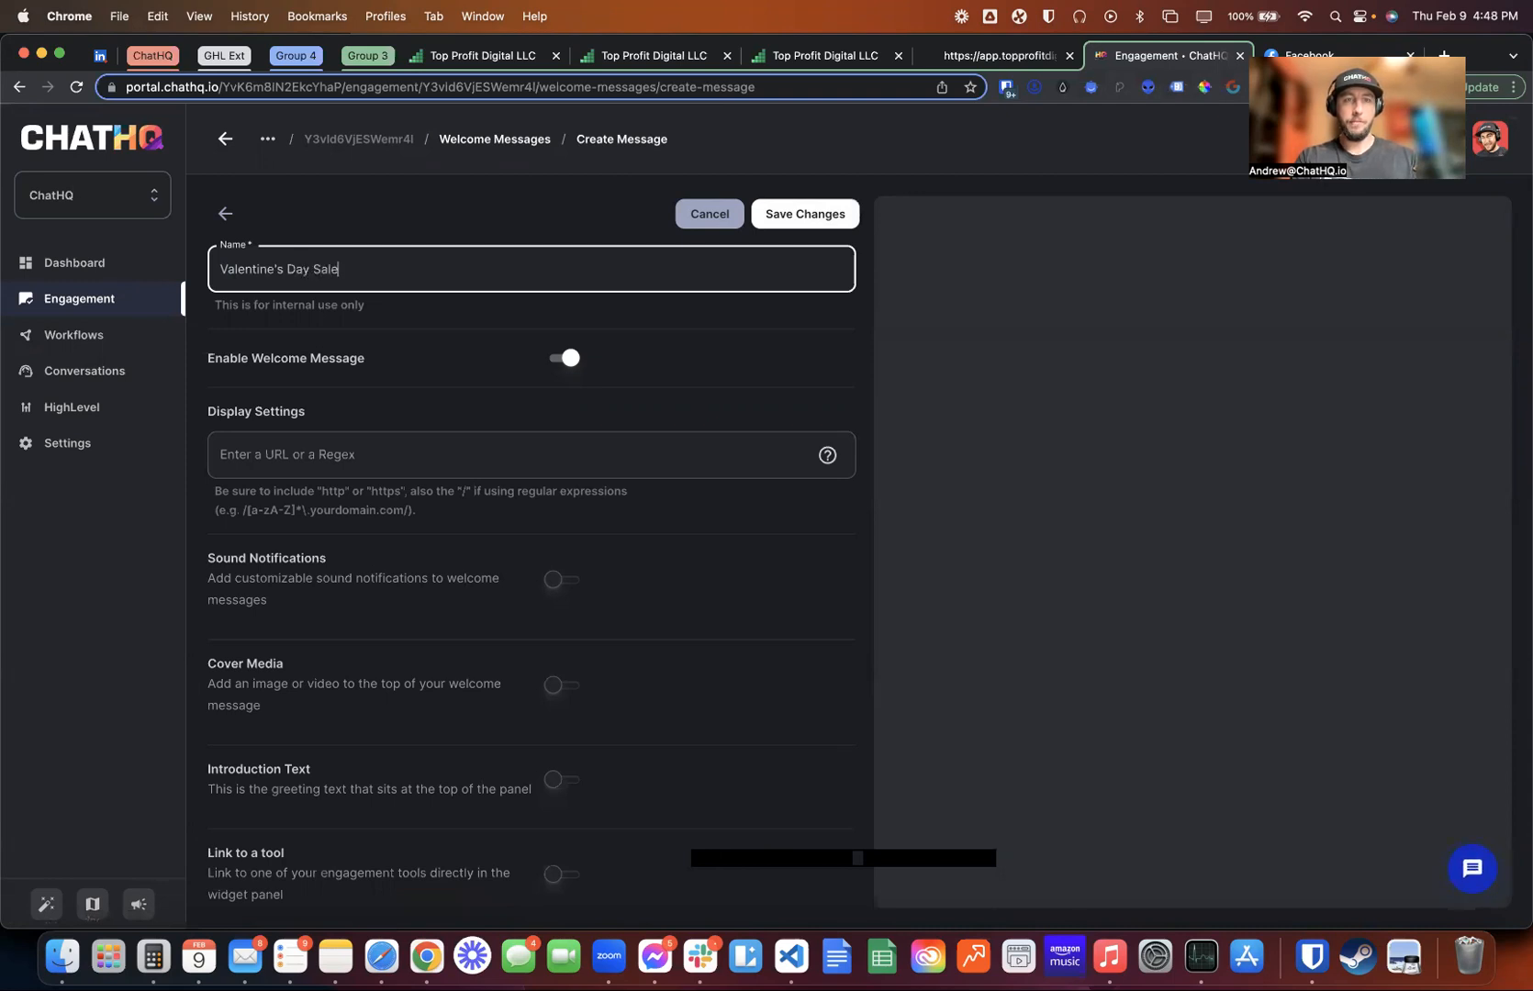
# Copy the address of the open app.topprofitdigital.com preview page into the welcome message's display URL setting
pyautogui.click(471, 444)
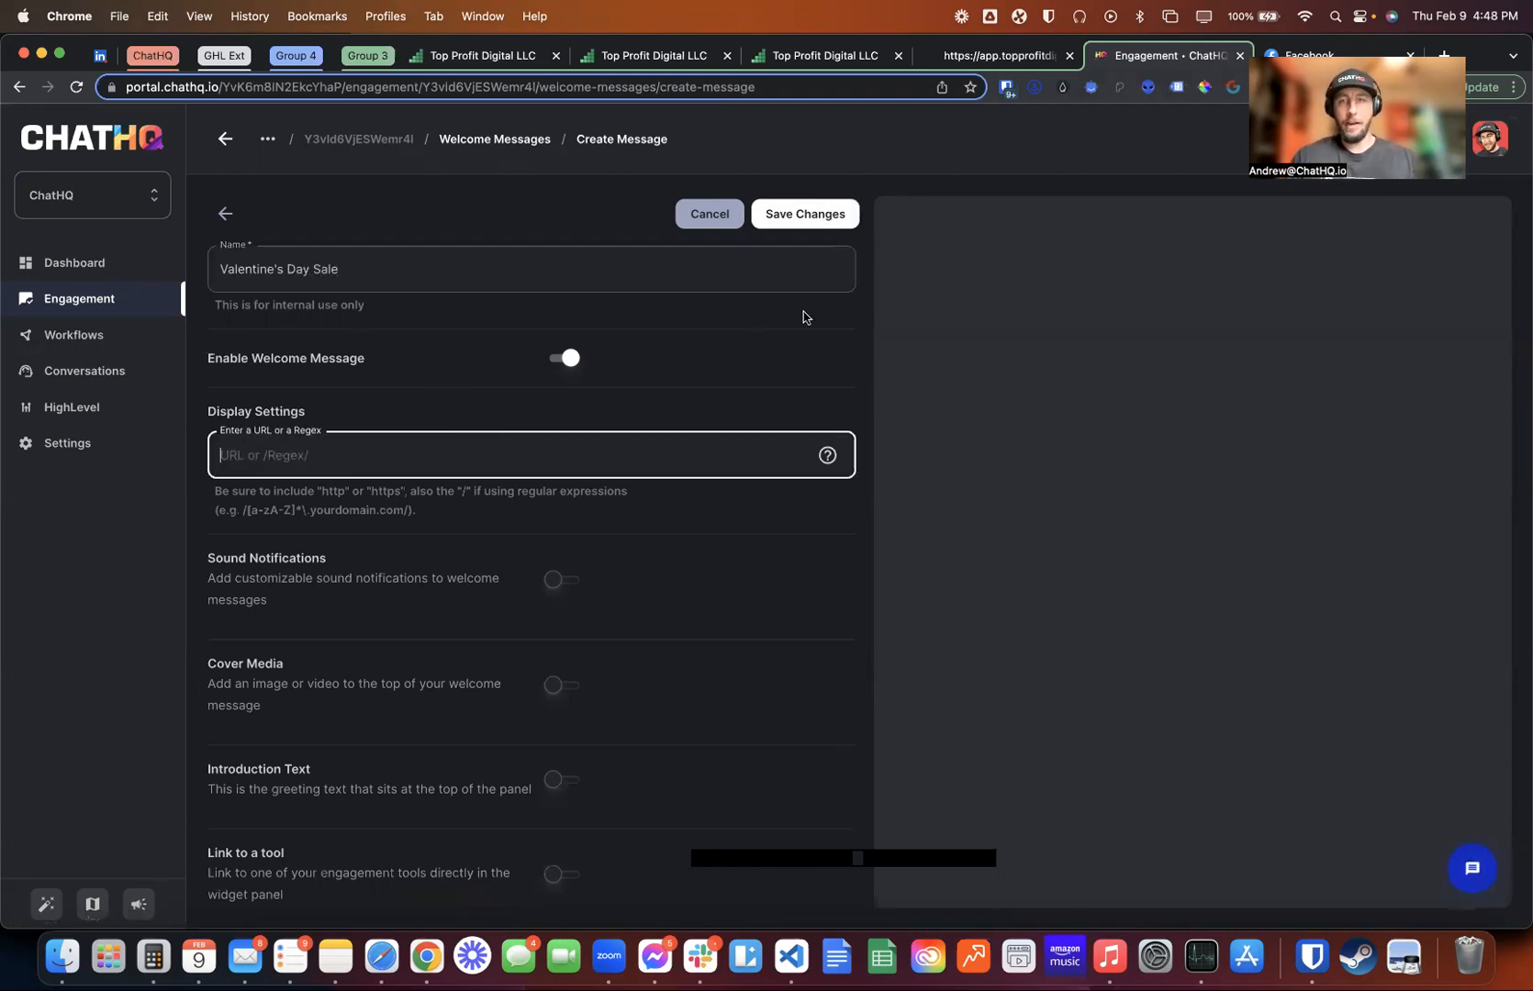
pyautogui.click(986, 59)
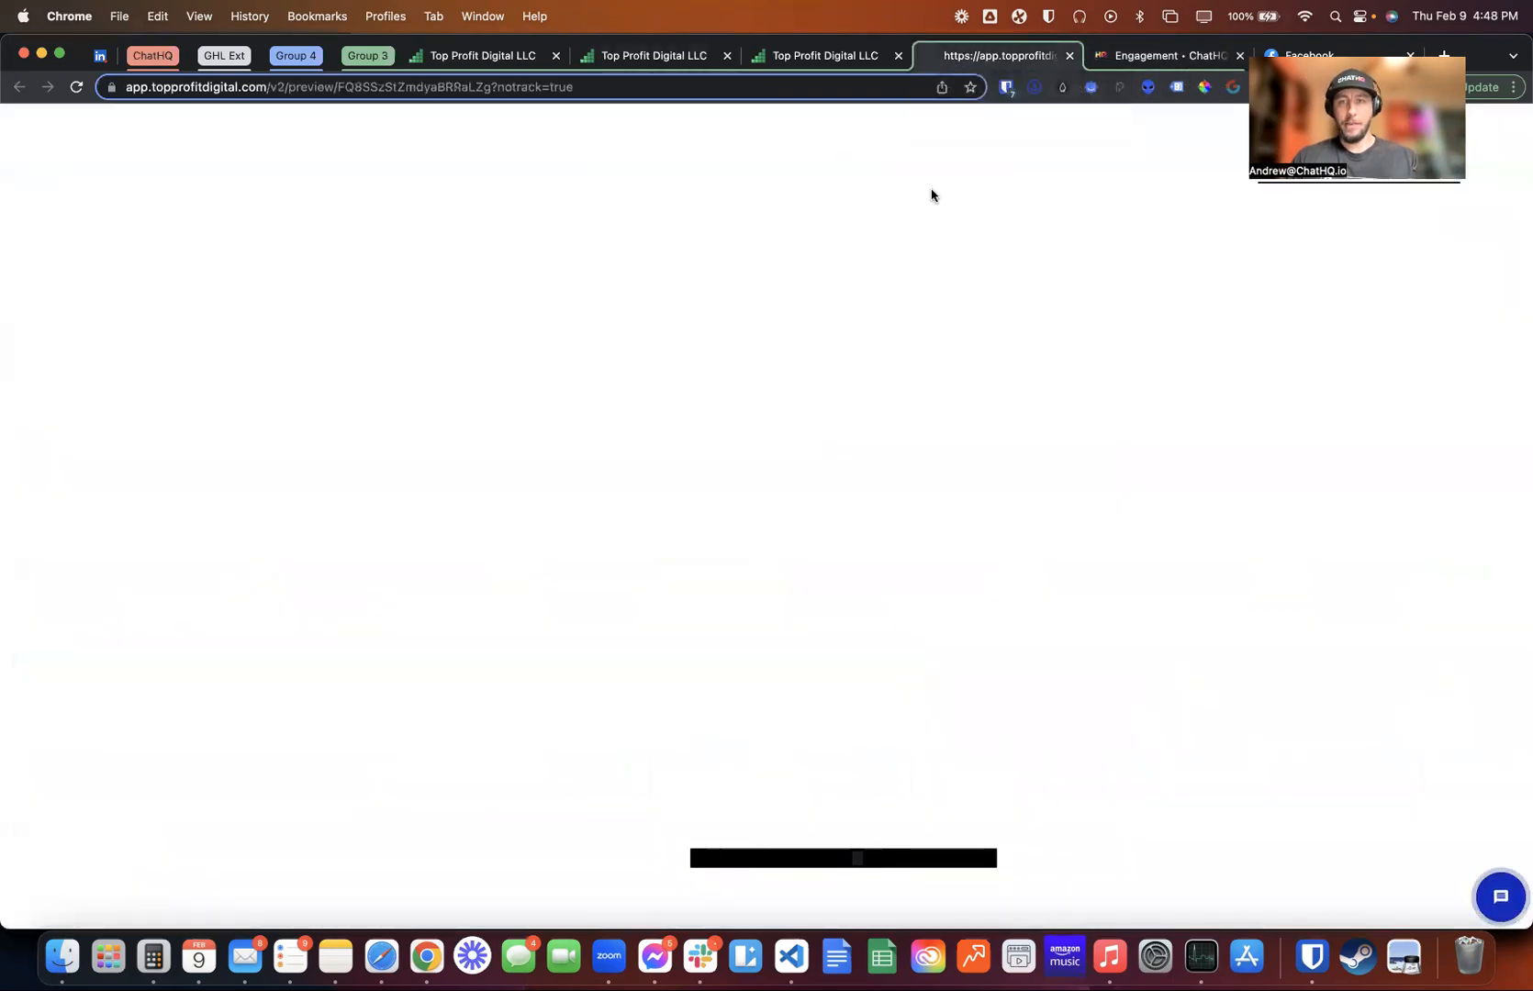
pyautogui.click(644, 87)
pyautogui.press('super+c')
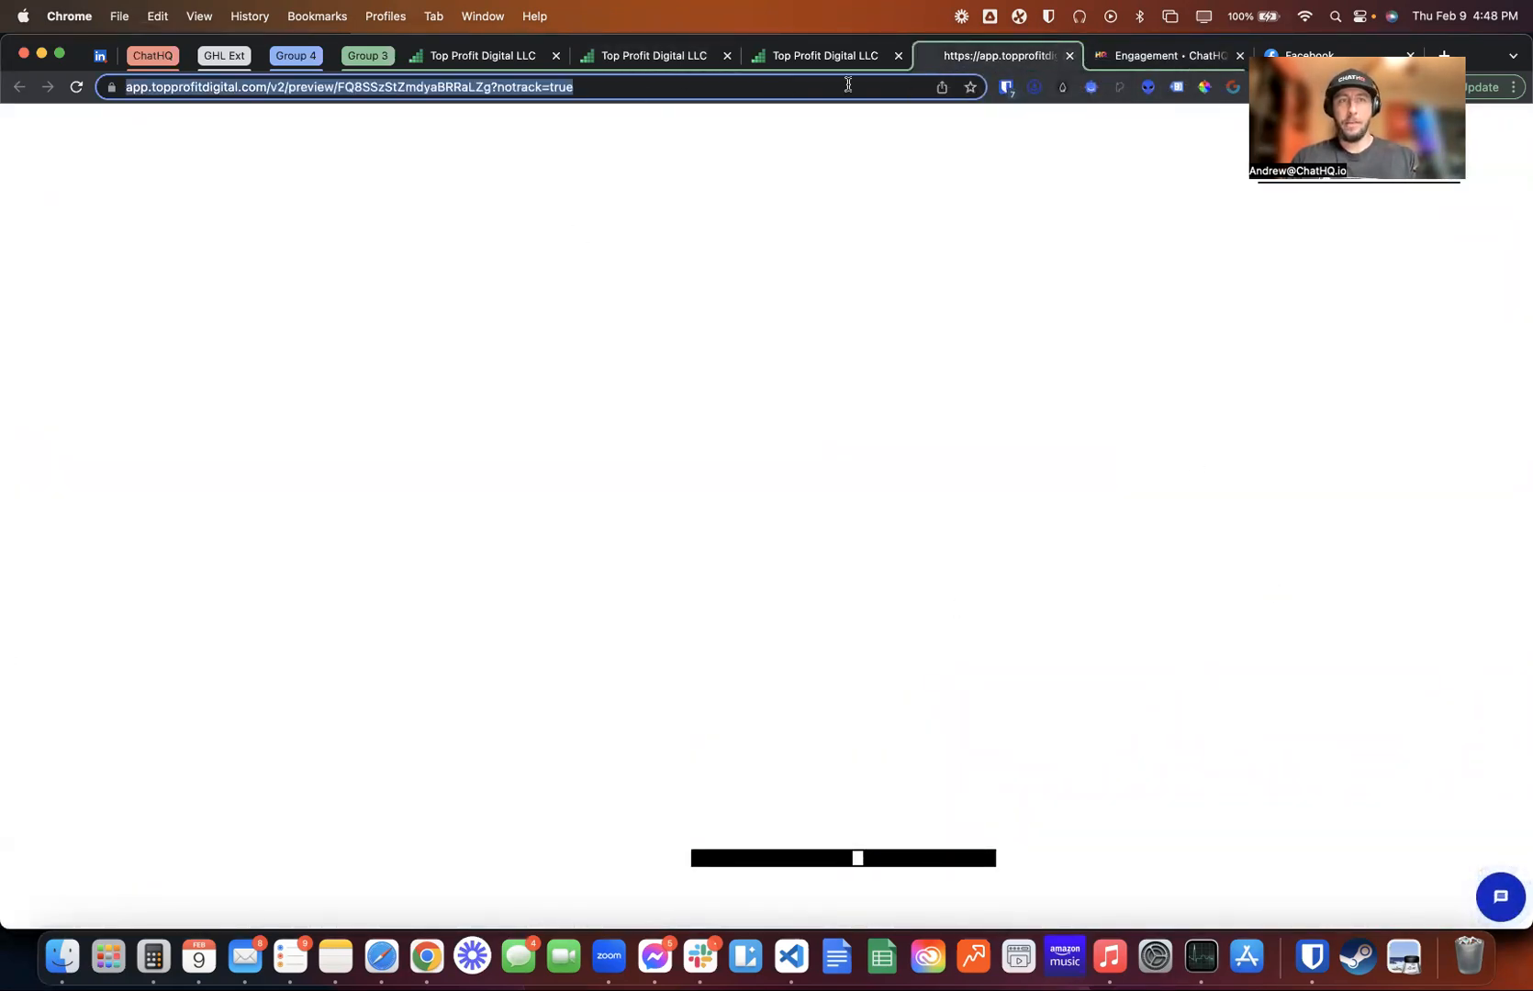
pyautogui.click(1101, 61)
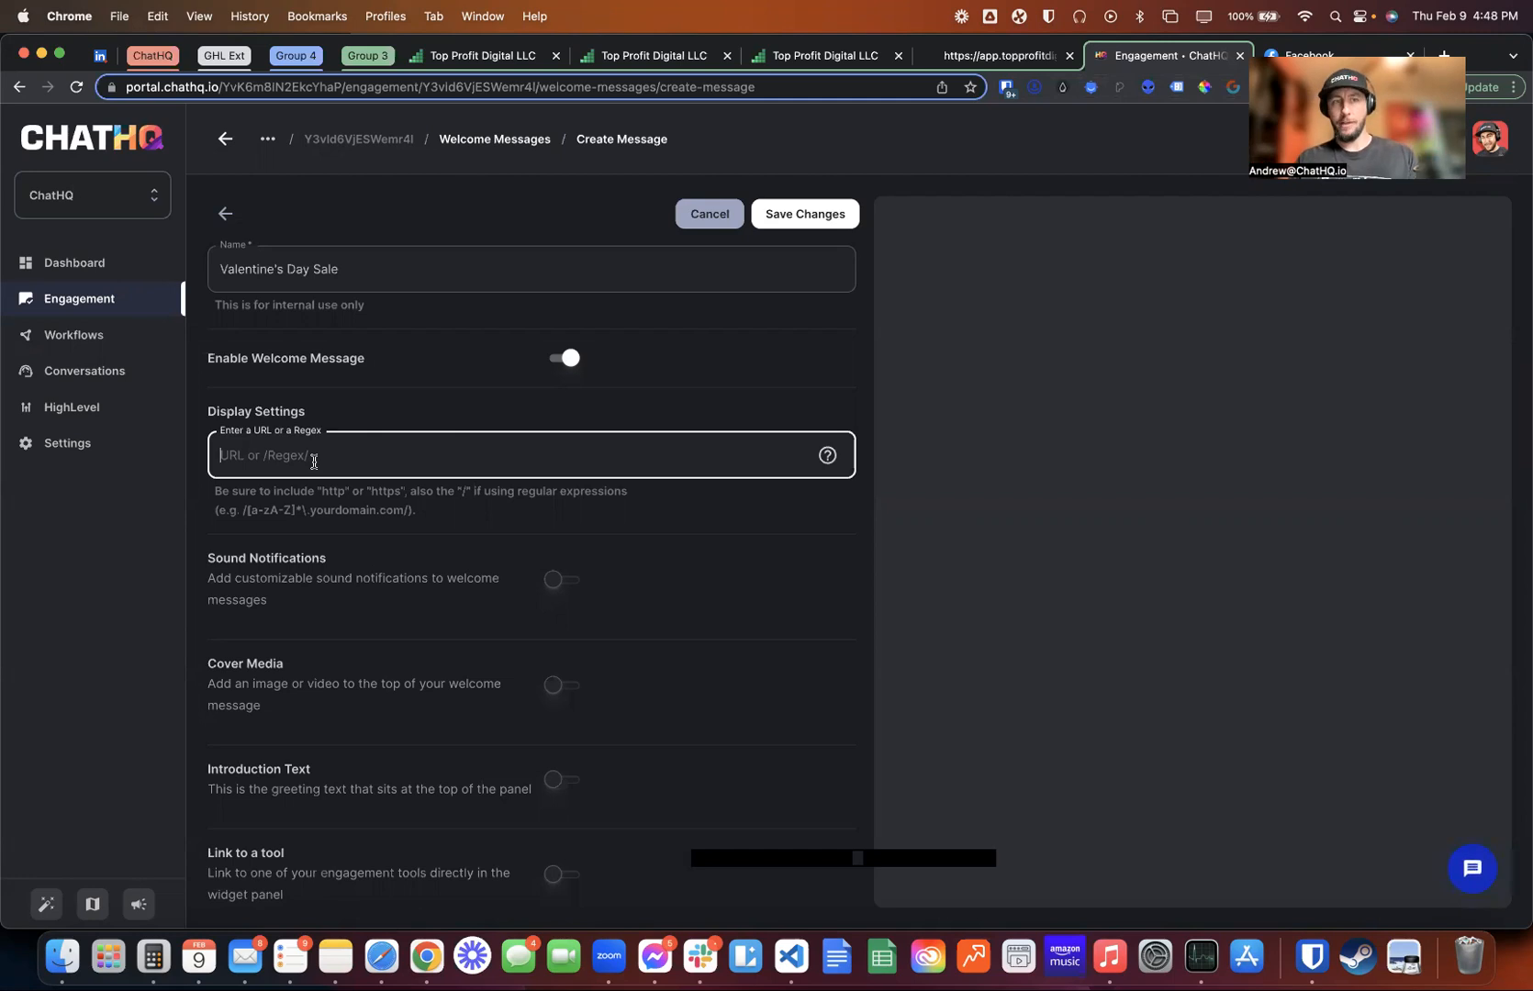
pyautogui.press('super+v')
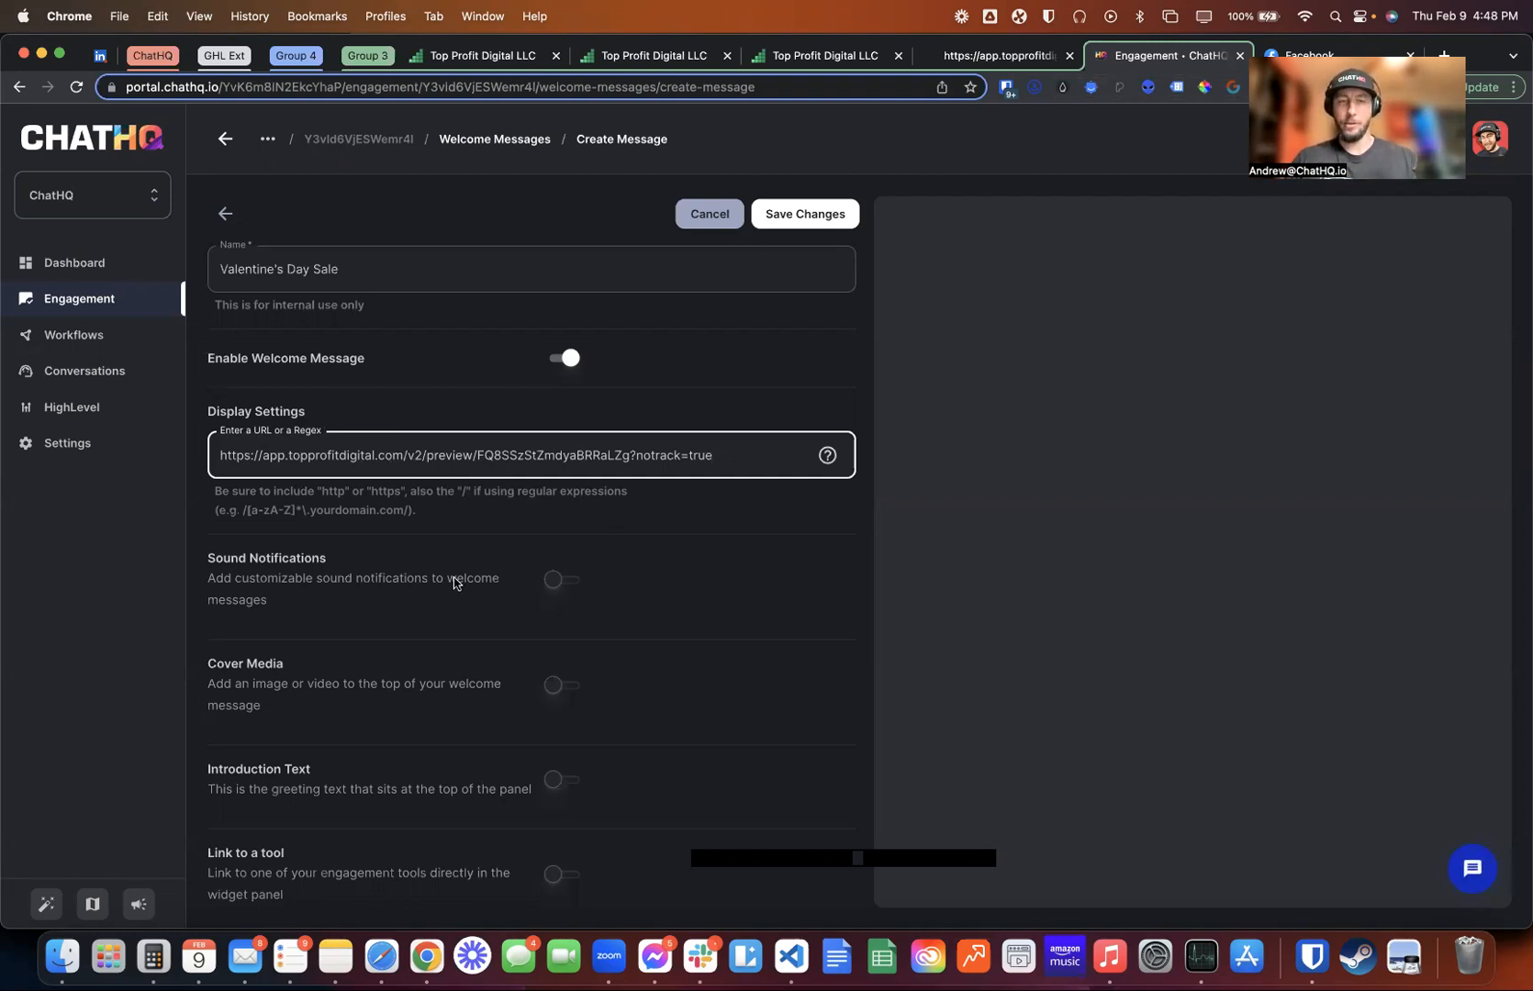
# Enable sound notifications for the welcome message and turn off the browser audio permission pop-up
pyautogui.scroll(-2, 454, 584)
pyautogui.scroll(-3, 657, 530)
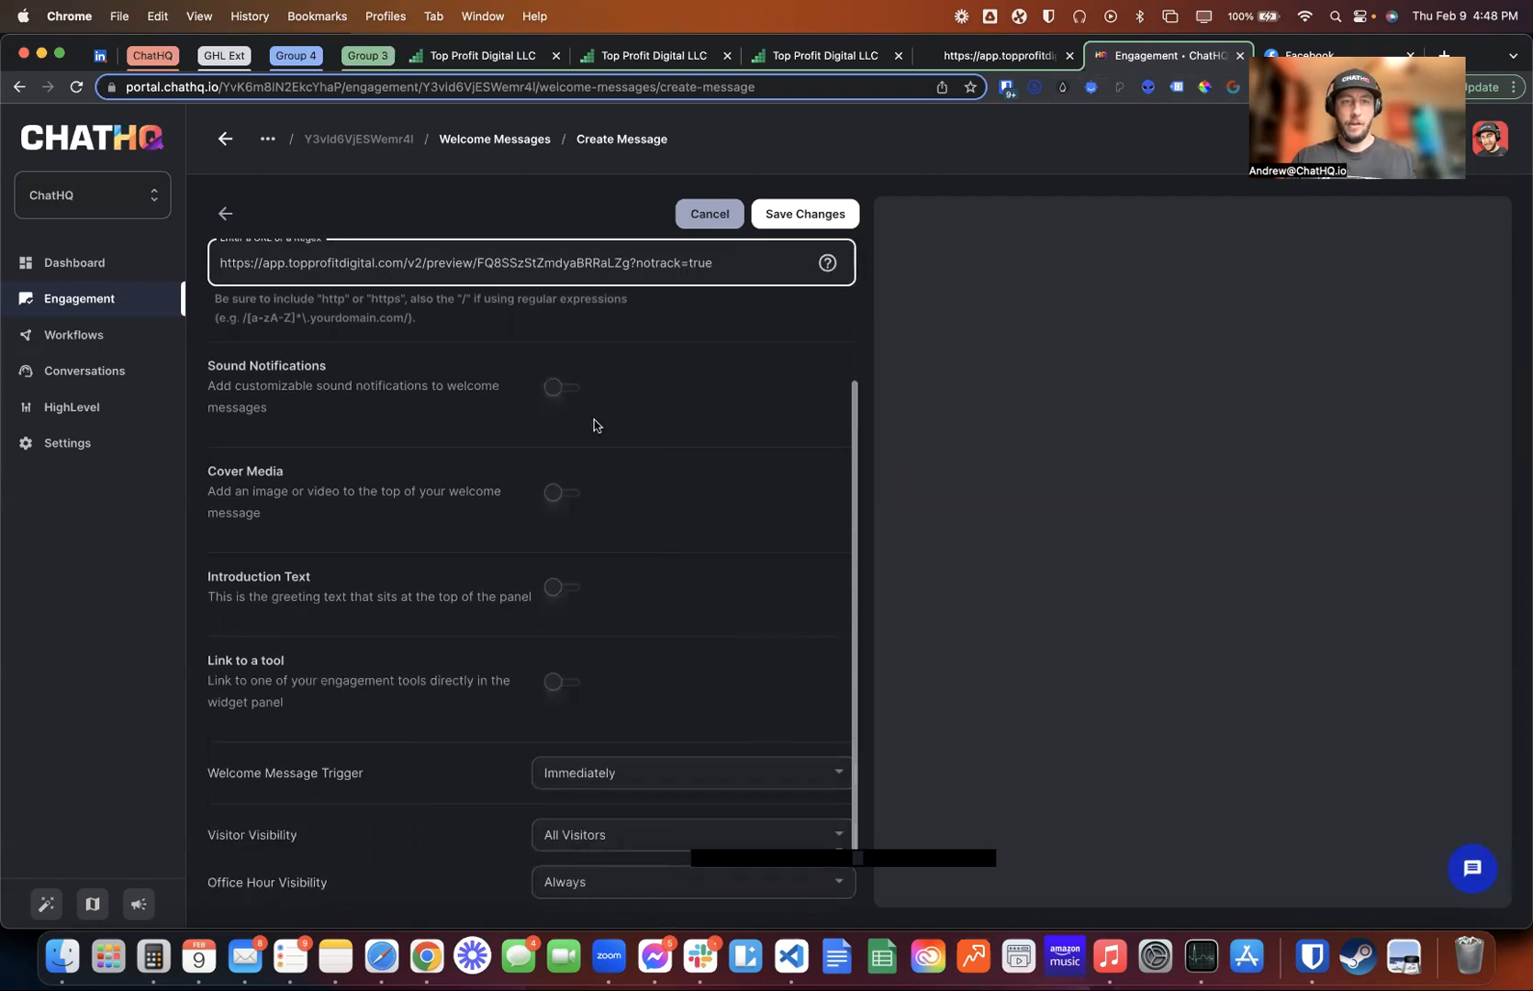
pyautogui.click(558, 387)
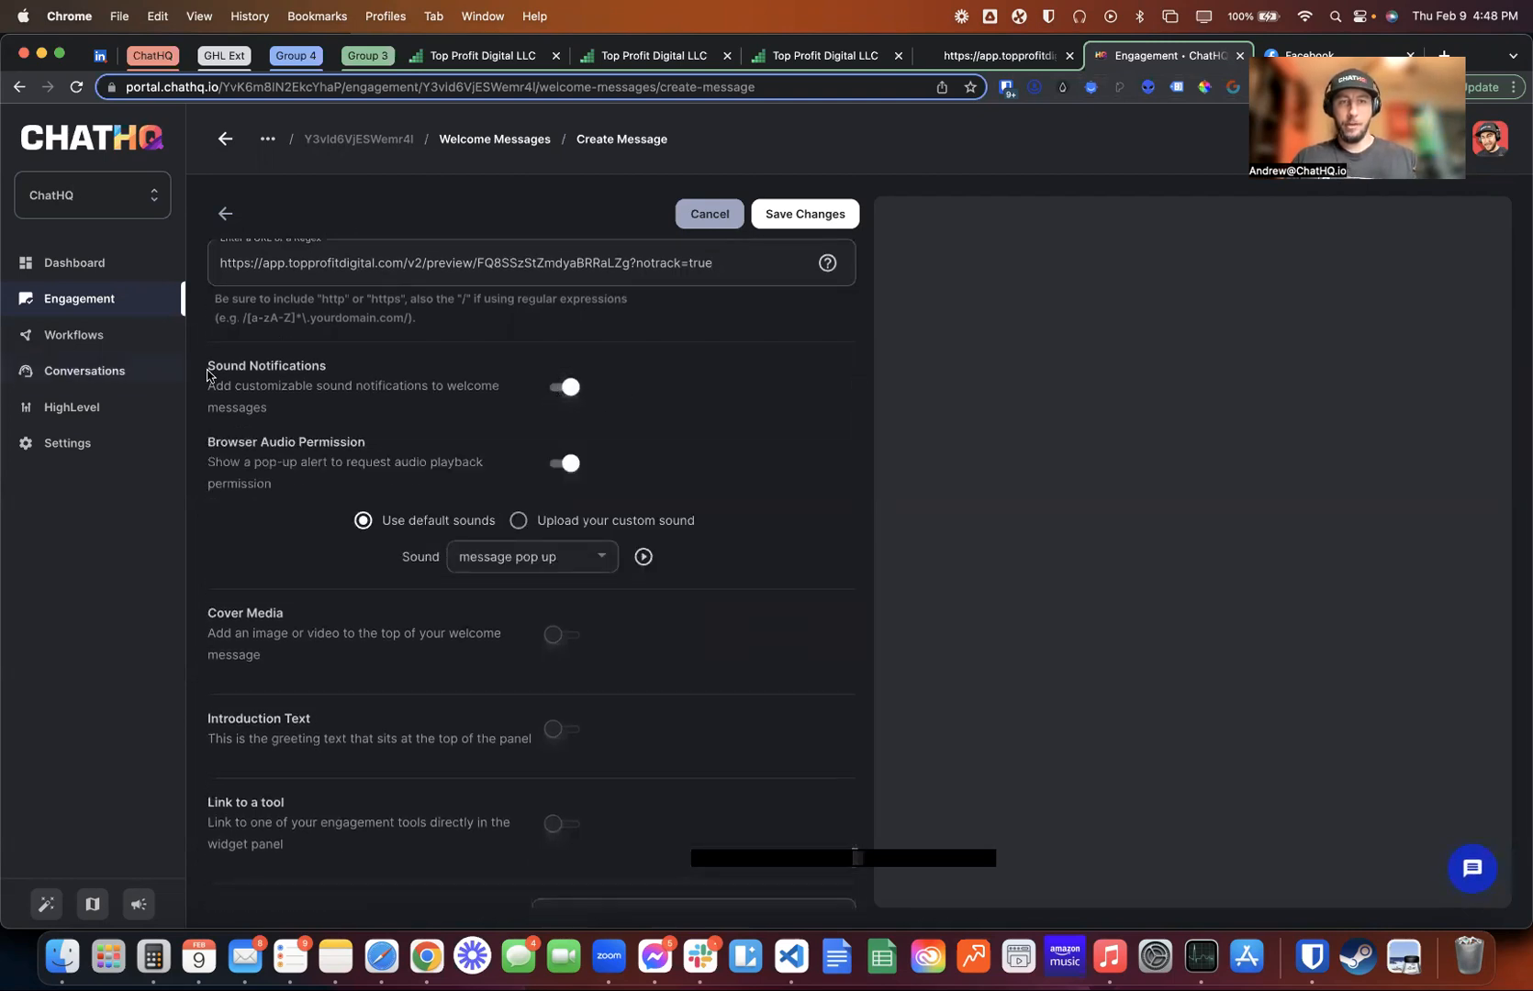
pyautogui.click(563, 463)
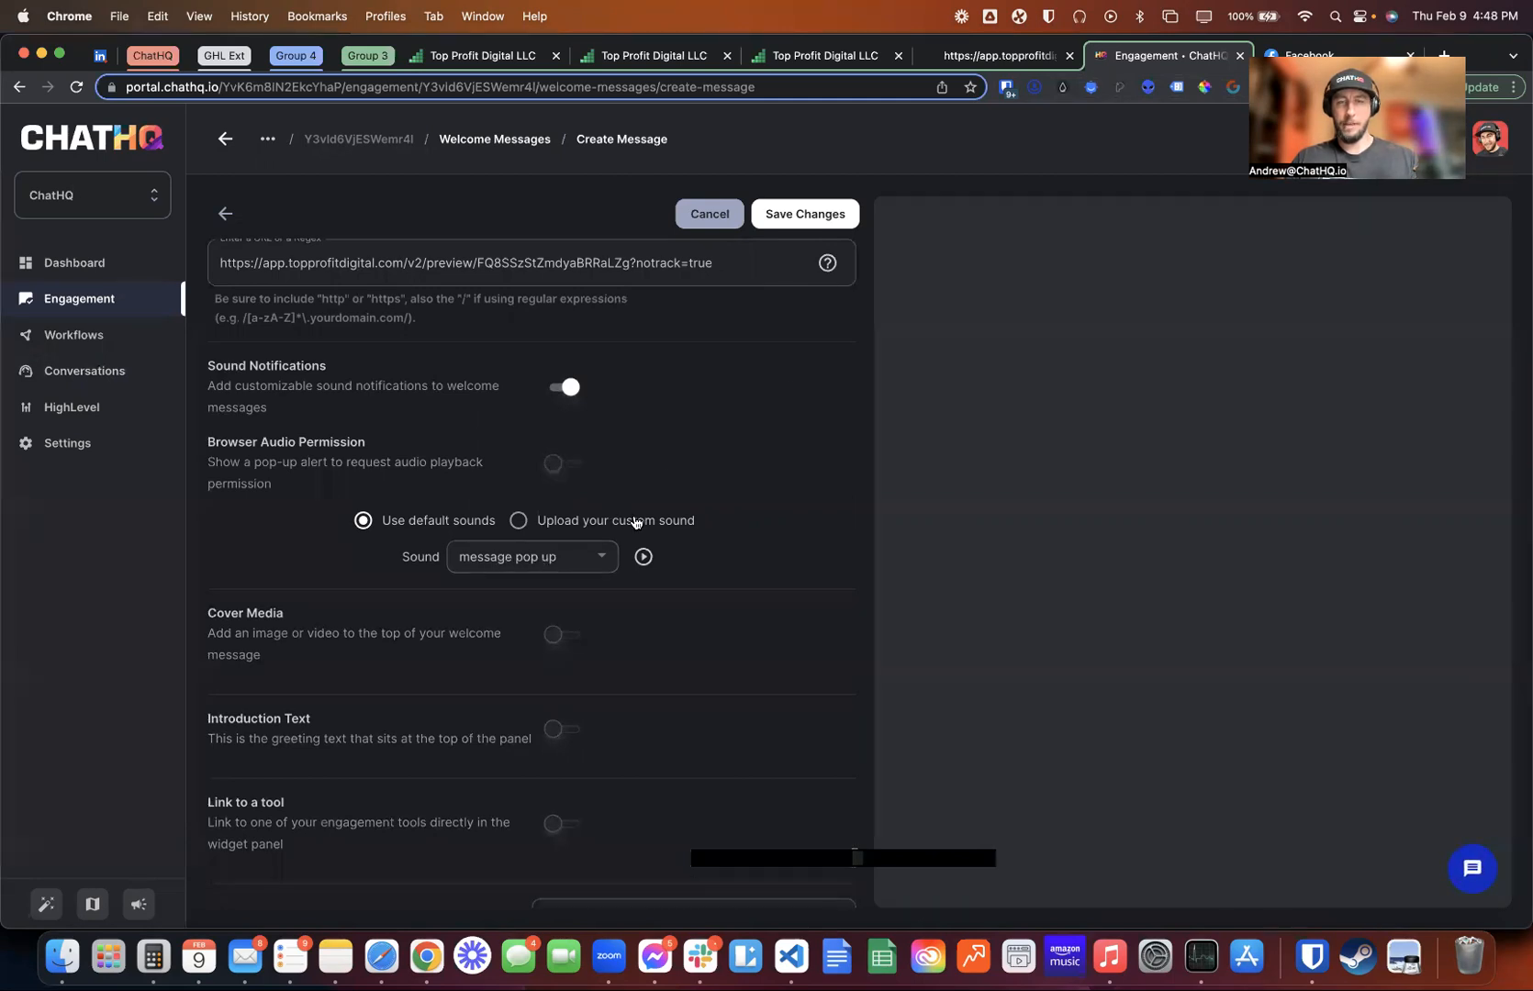
# Enable cover media for the welcome message and set its media type to Image
pyautogui.scroll(-3, 711, 496)
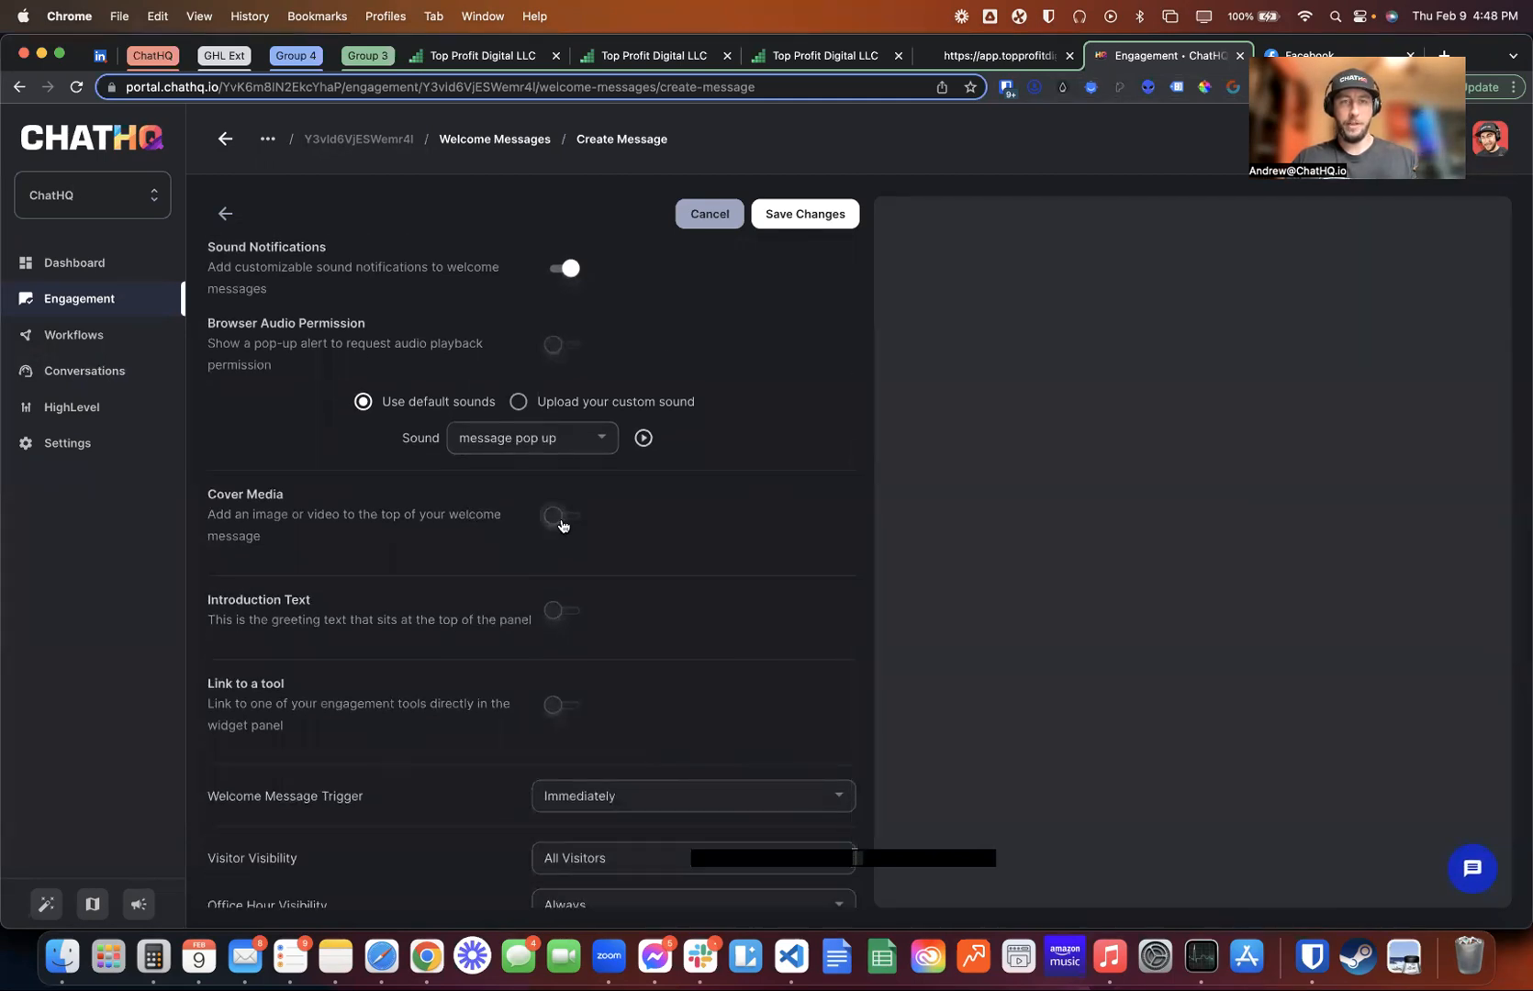
pyautogui.click(562, 525)
pyautogui.scroll(-1, 702, 520)
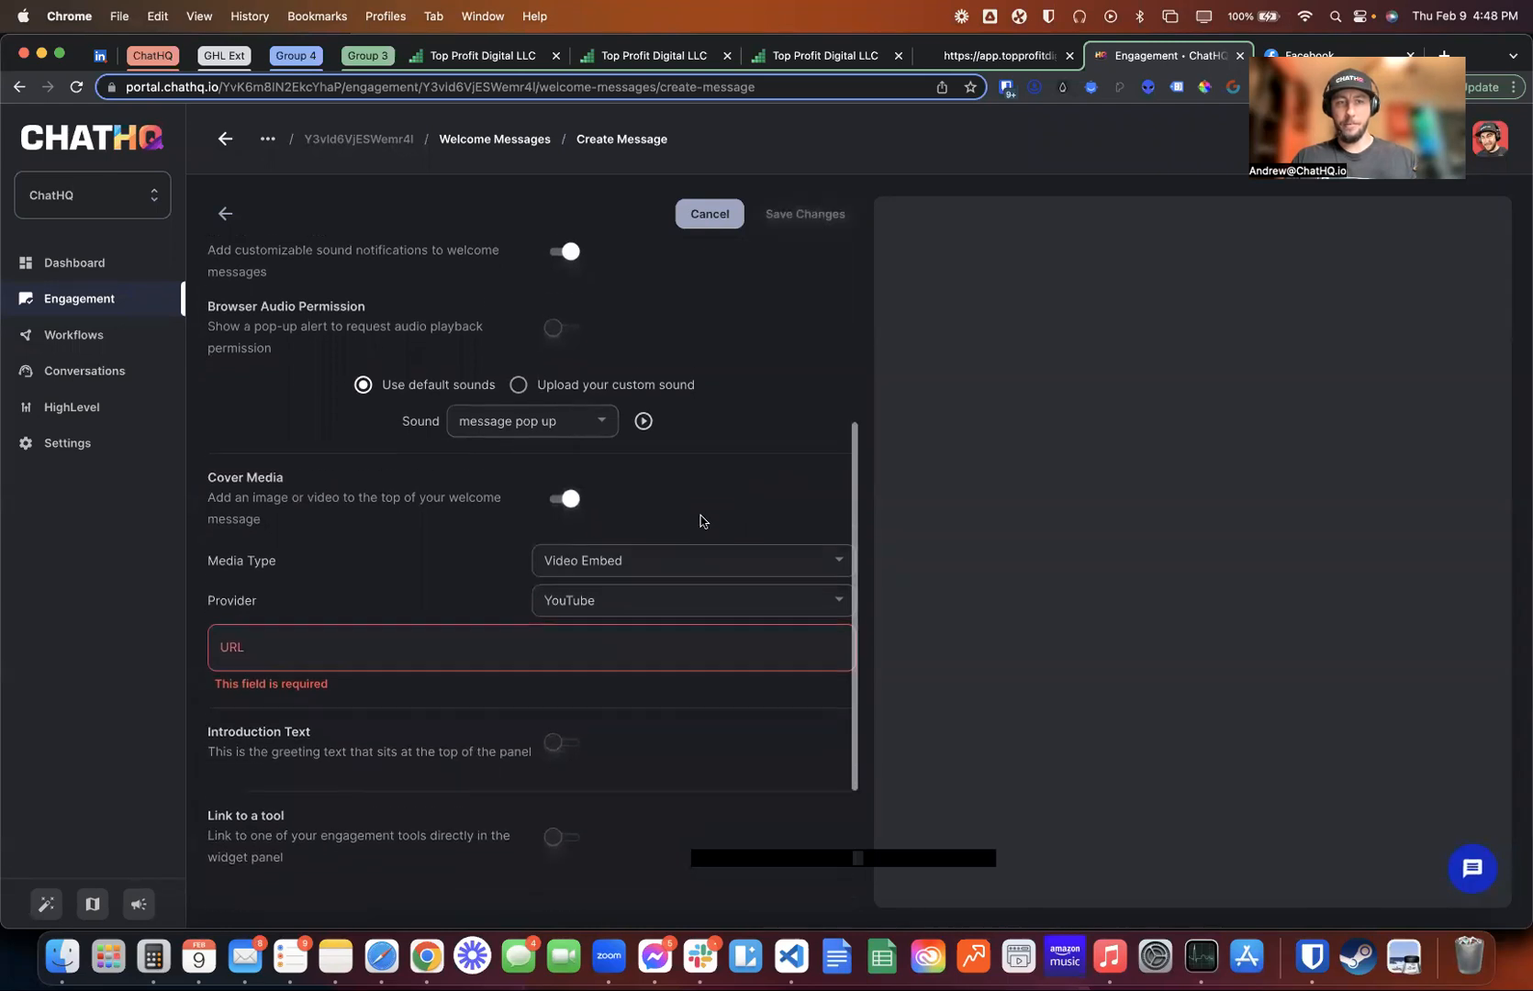
pyautogui.click(681, 533)
pyautogui.click(634, 601)
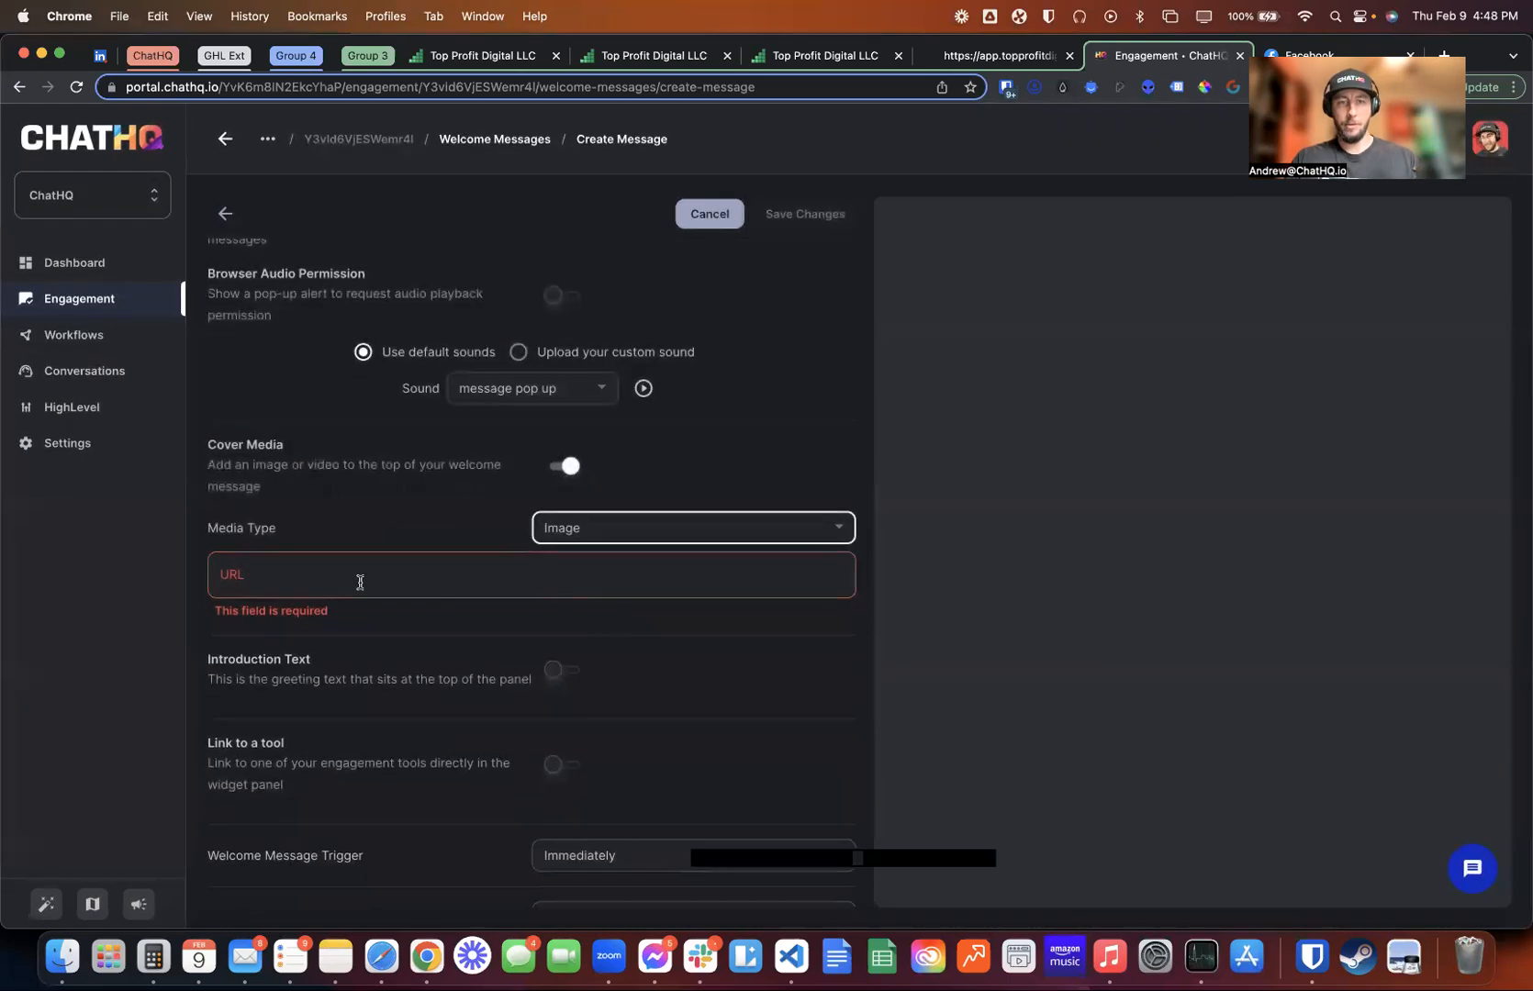
# Copy the link of 1200x628-Gif.gif from the Top Profit Digital media library into the ChatHQ cover image URL
pyautogui.click(471, 591)
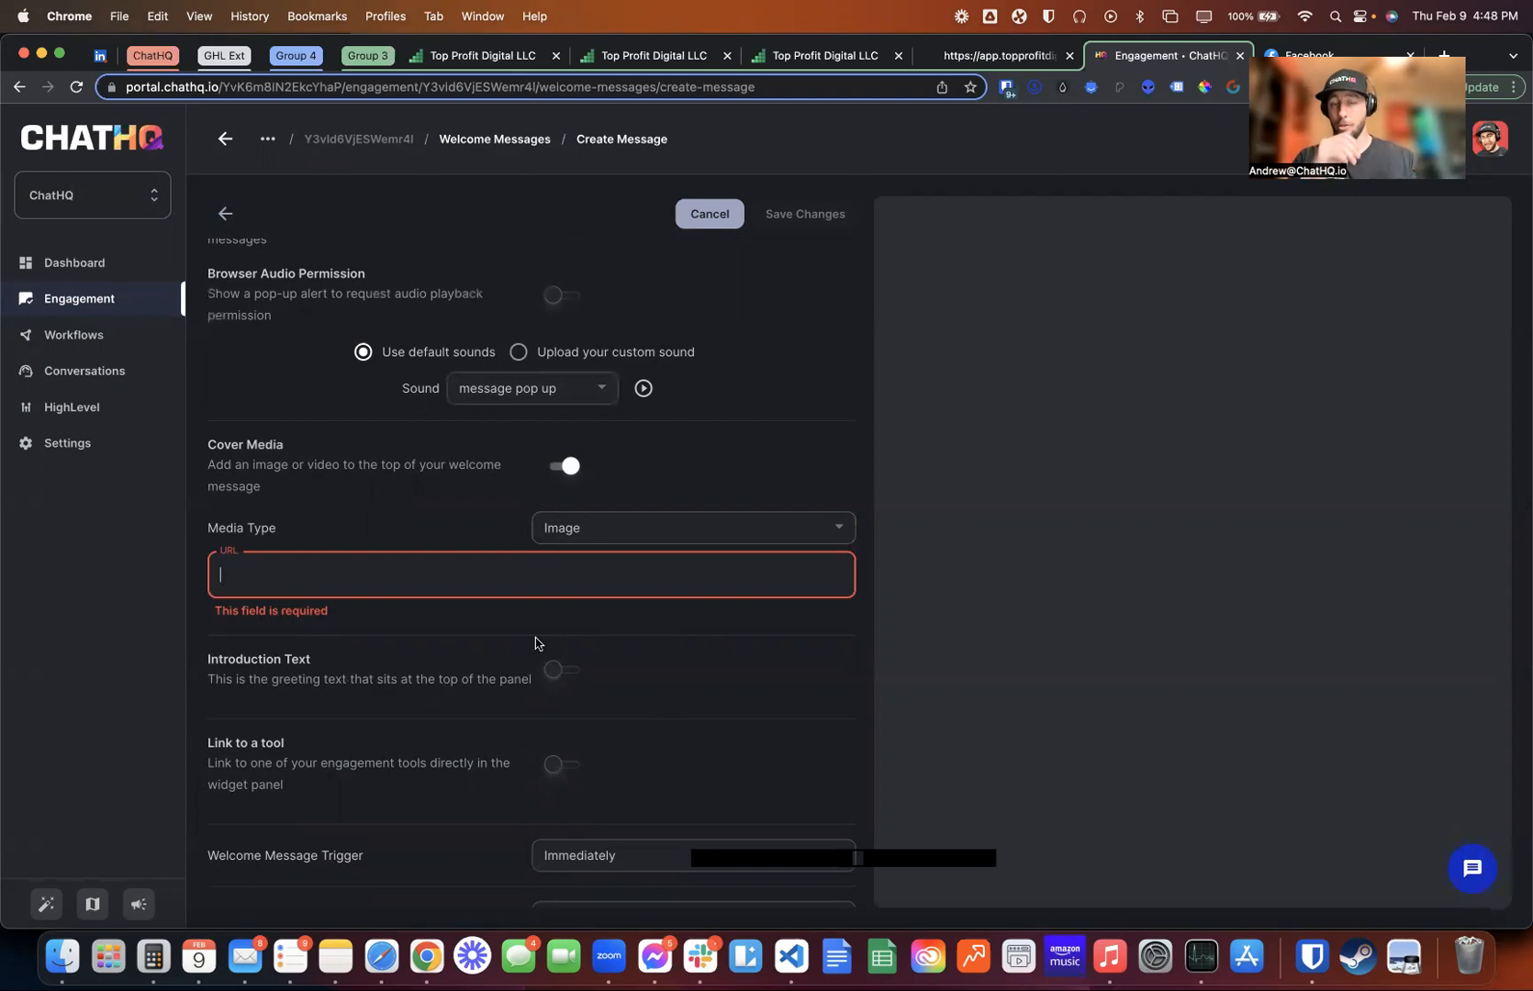
pyautogui.click(384, 587)
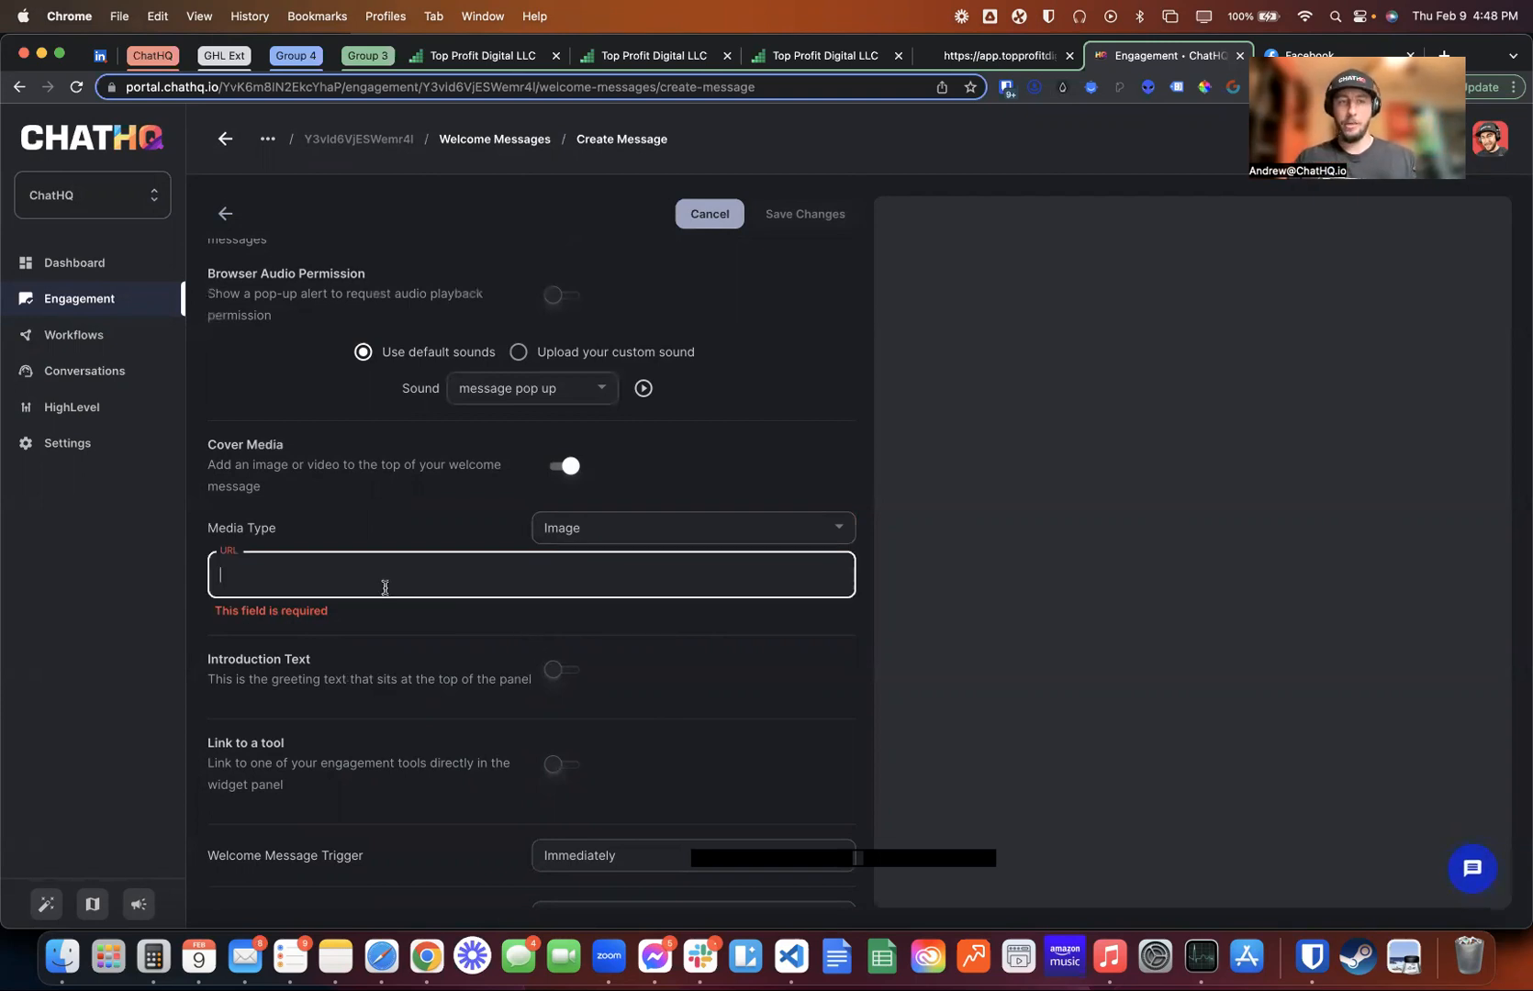
pyautogui.click(633, 56)
pyautogui.rightClick(354, 686)
pyautogui.click(376, 708)
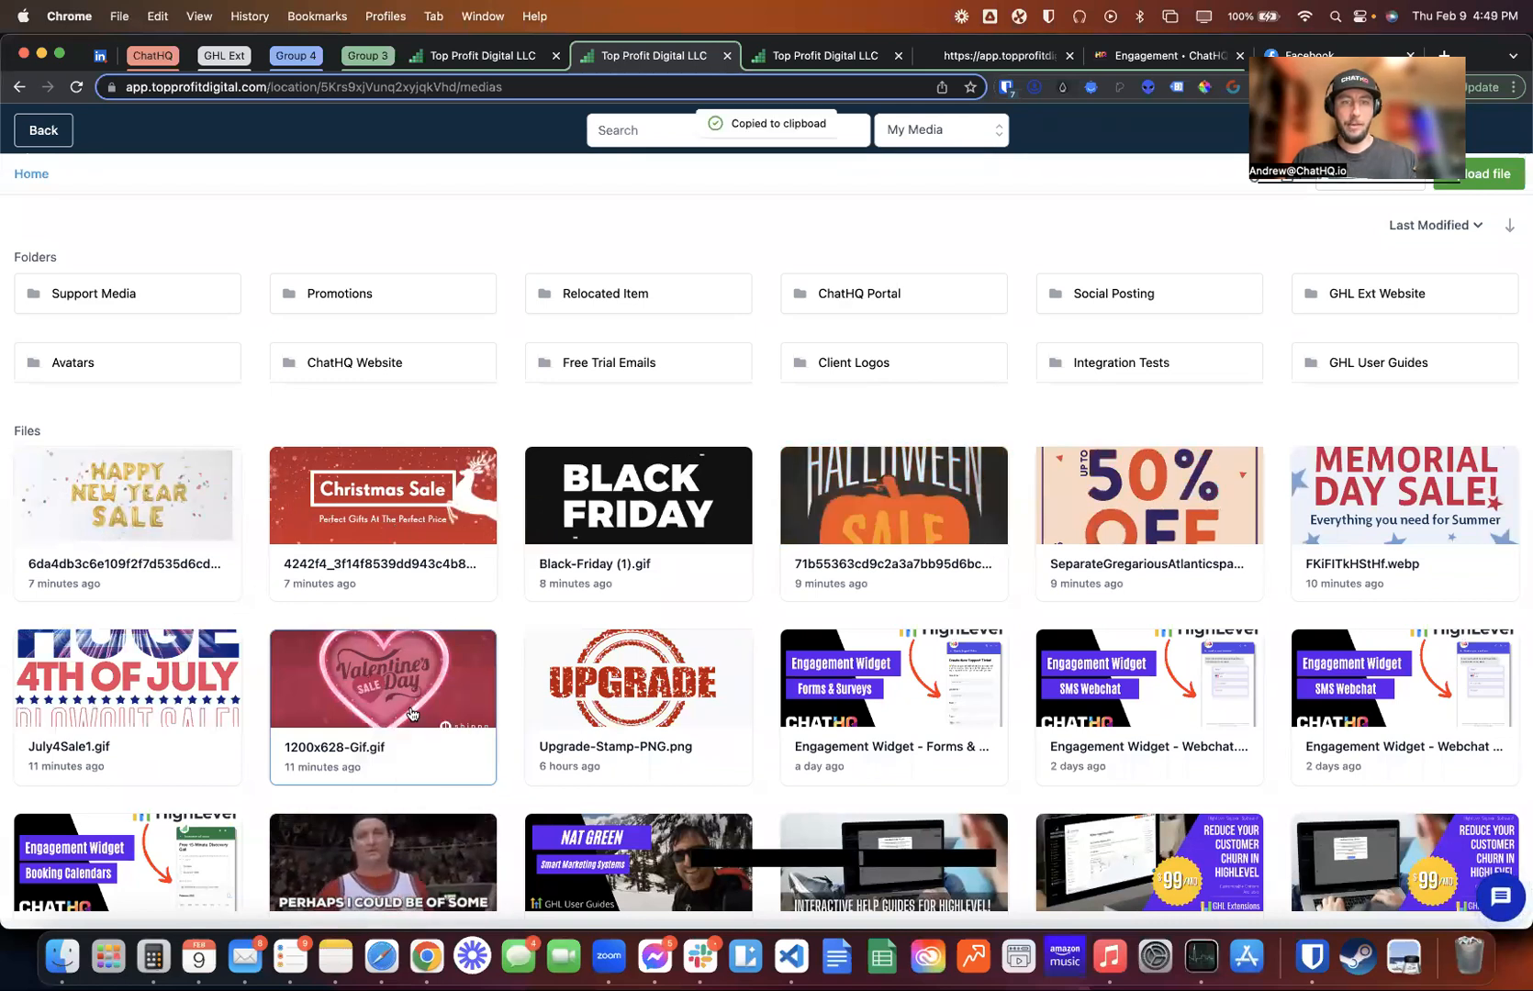
pyautogui.click(1138, 56)
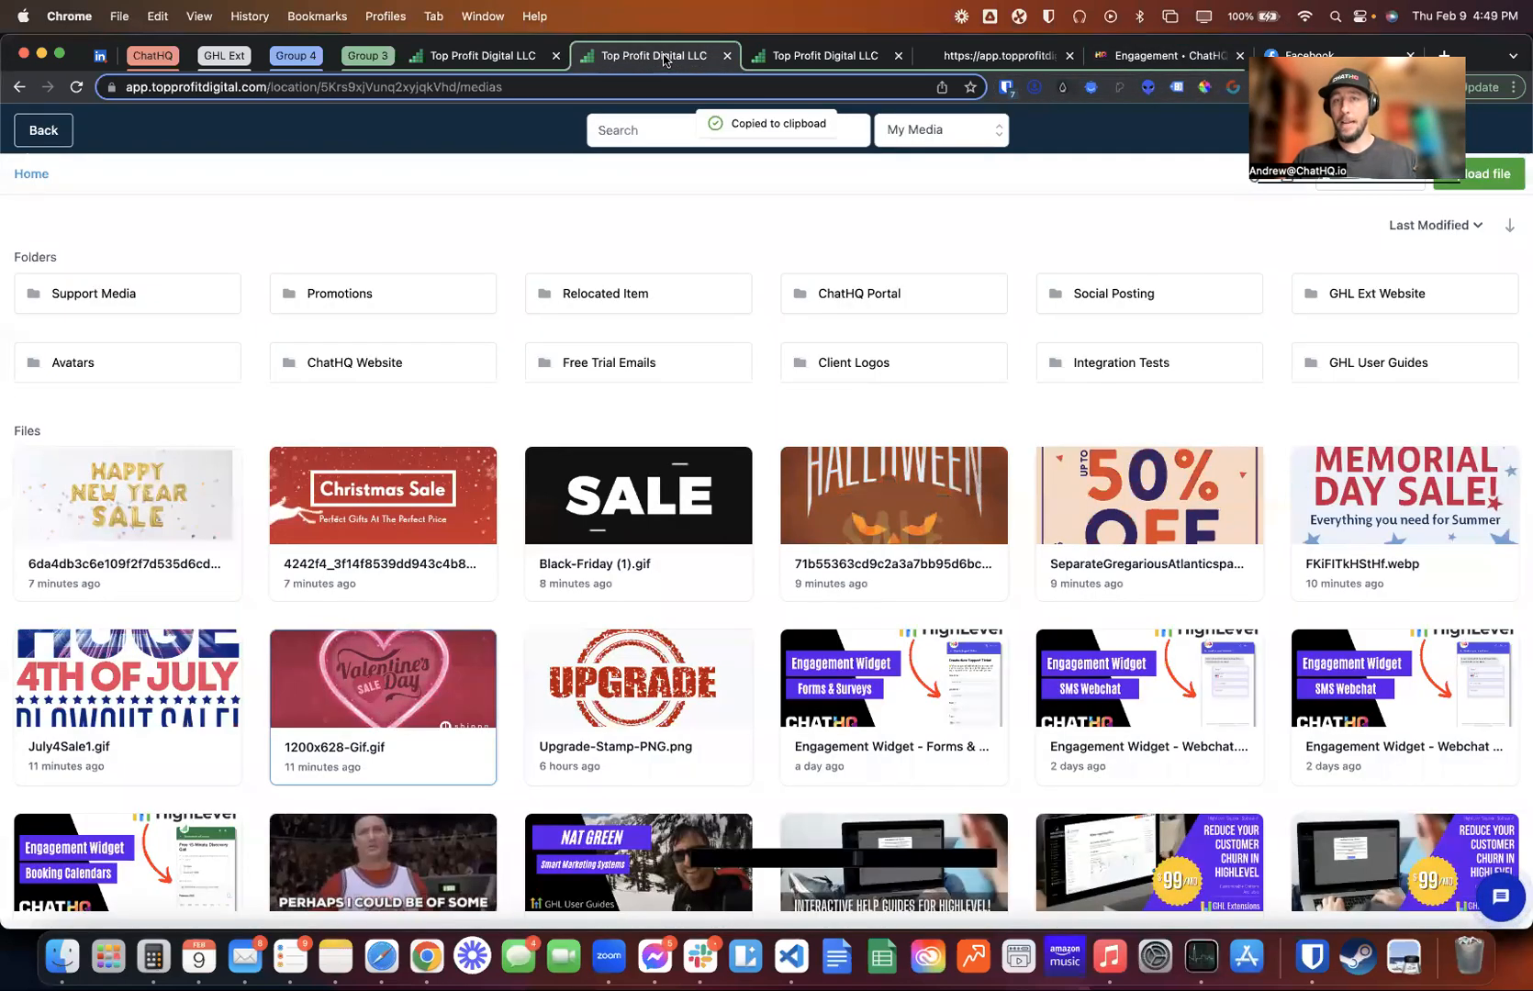
pyautogui.click(642, 57)
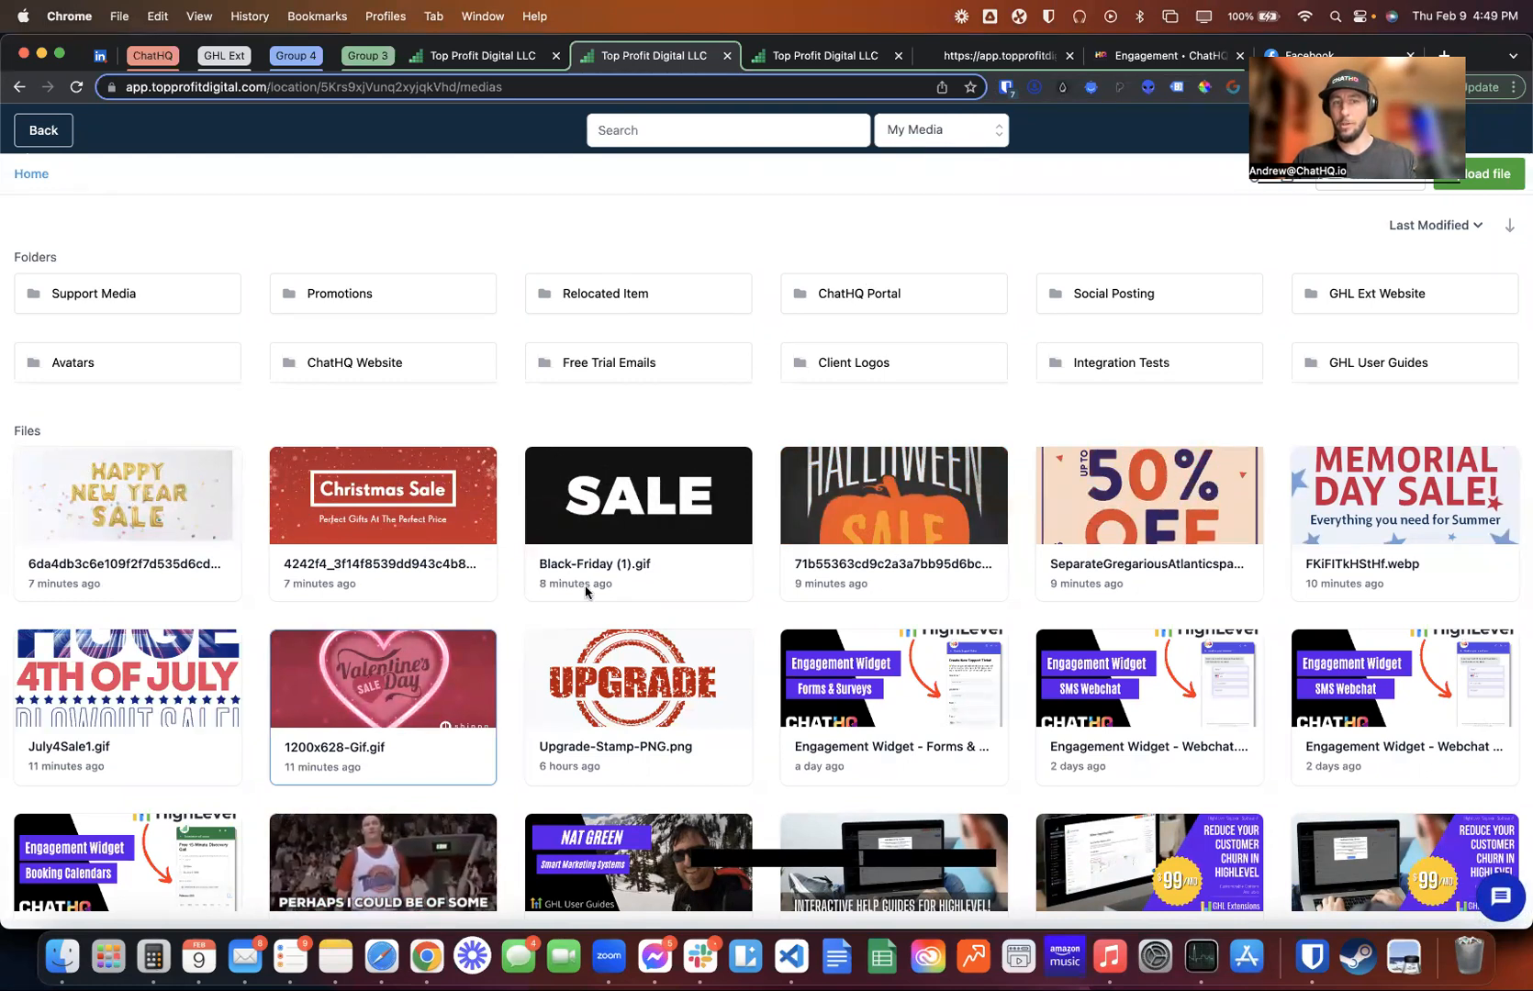
pyautogui.click(1100, 57)
pyautogui.click(308, 573)
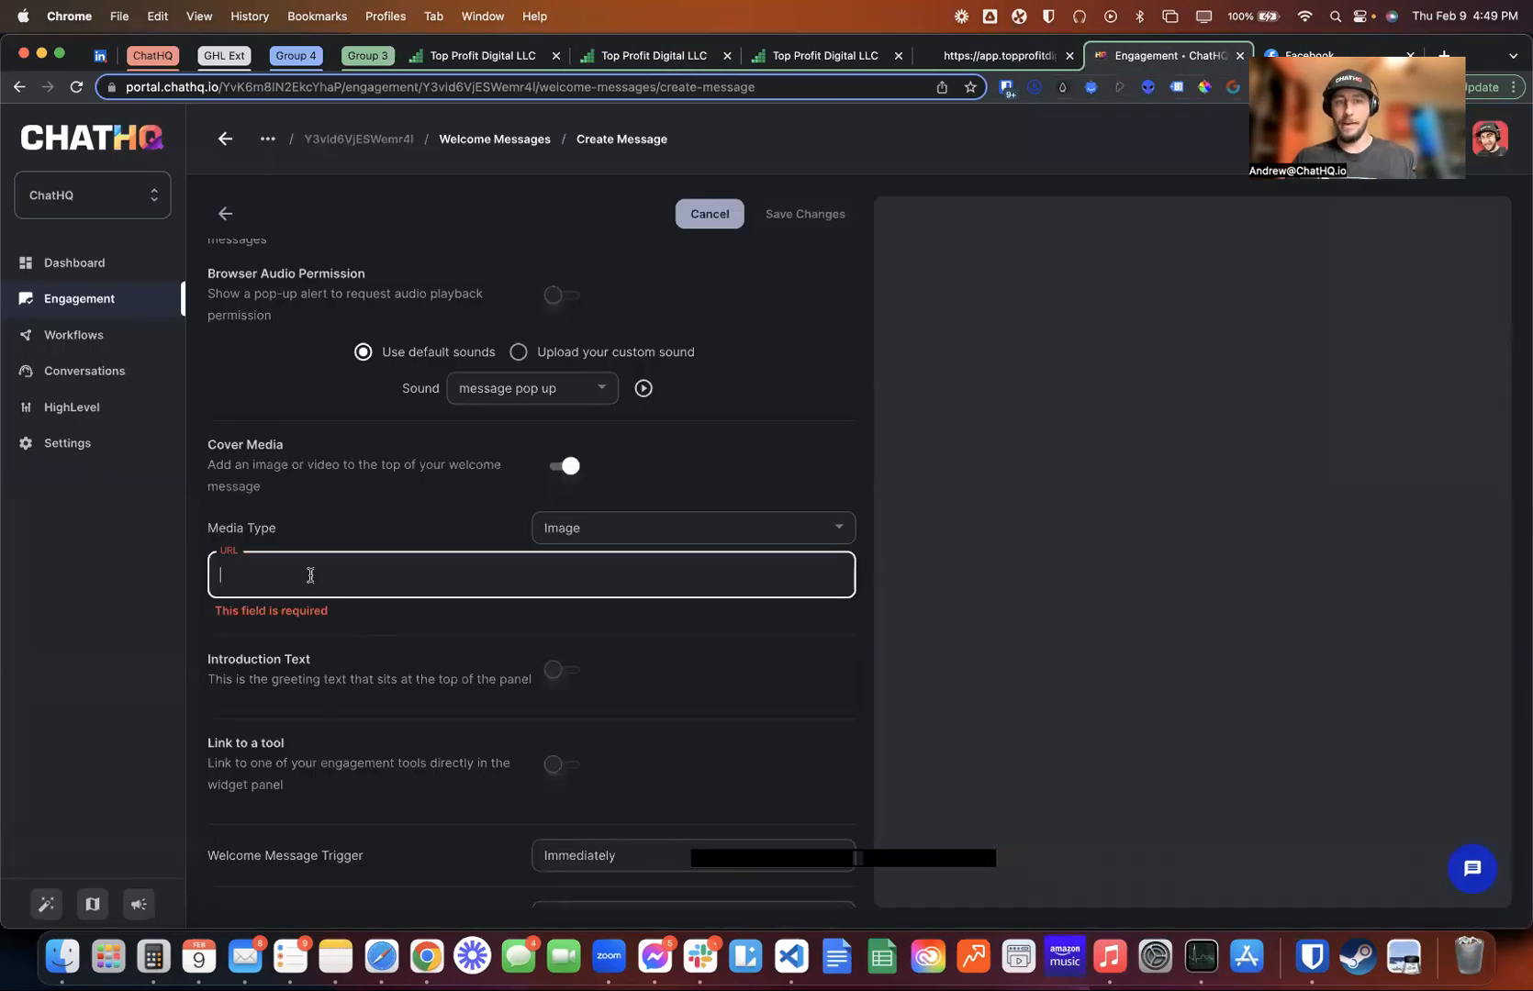
pyautogui.press('super+v')
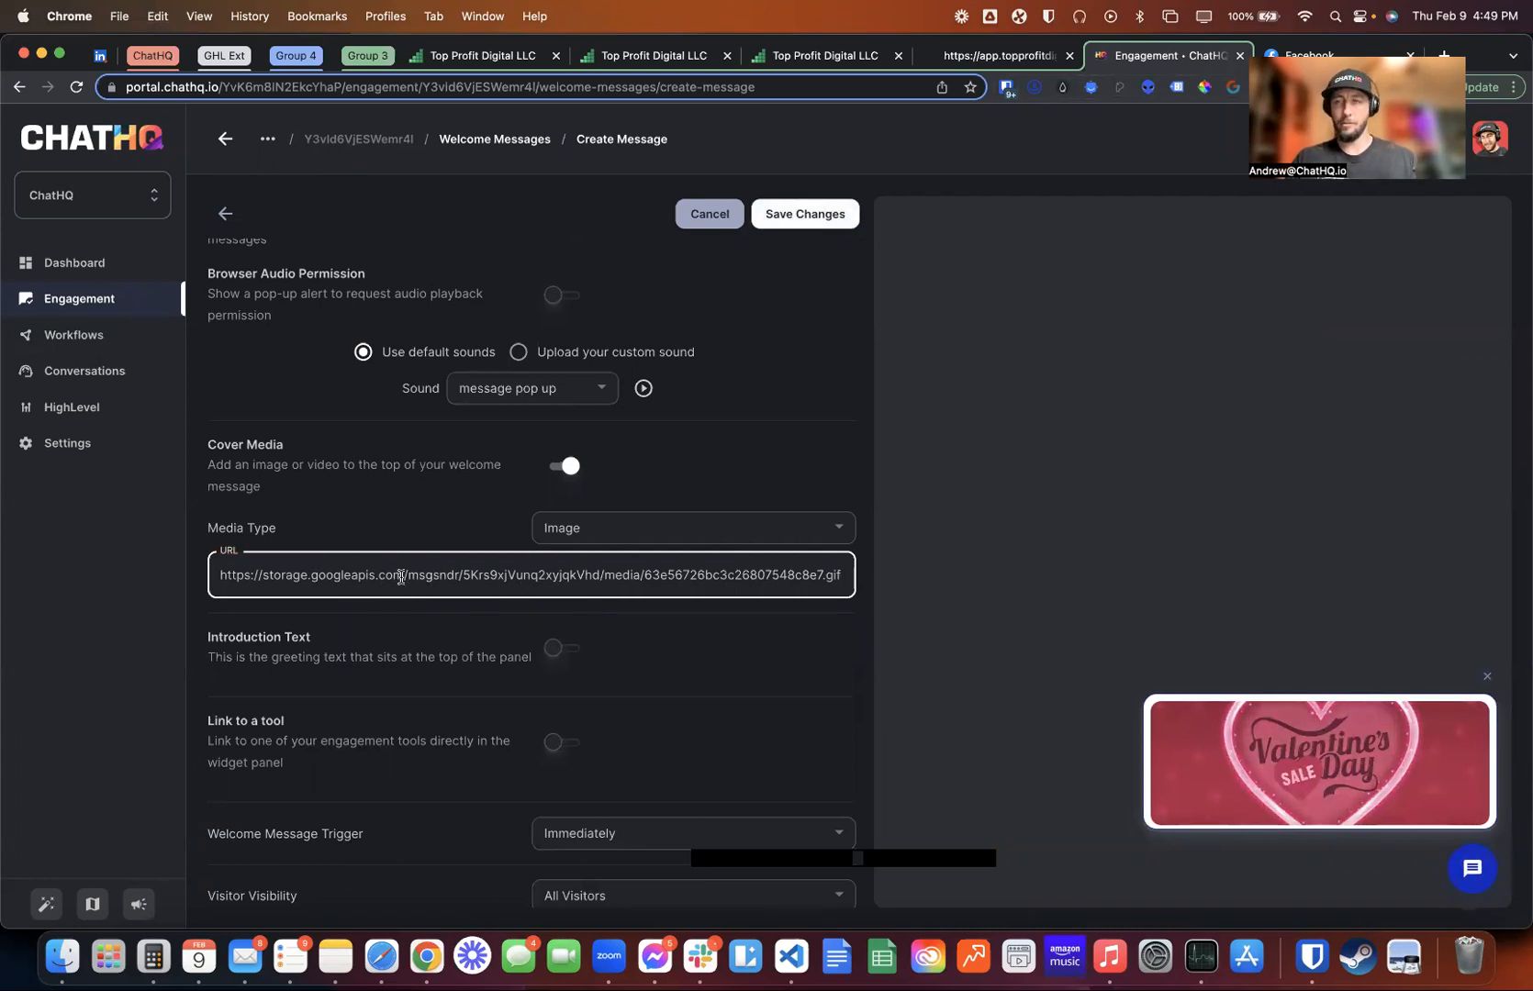
# Enable the introduction text and enter the title "Happy Valentine's Day! Get 50% Today Only!"
pyautogui.scroll(-2, 486, 643)
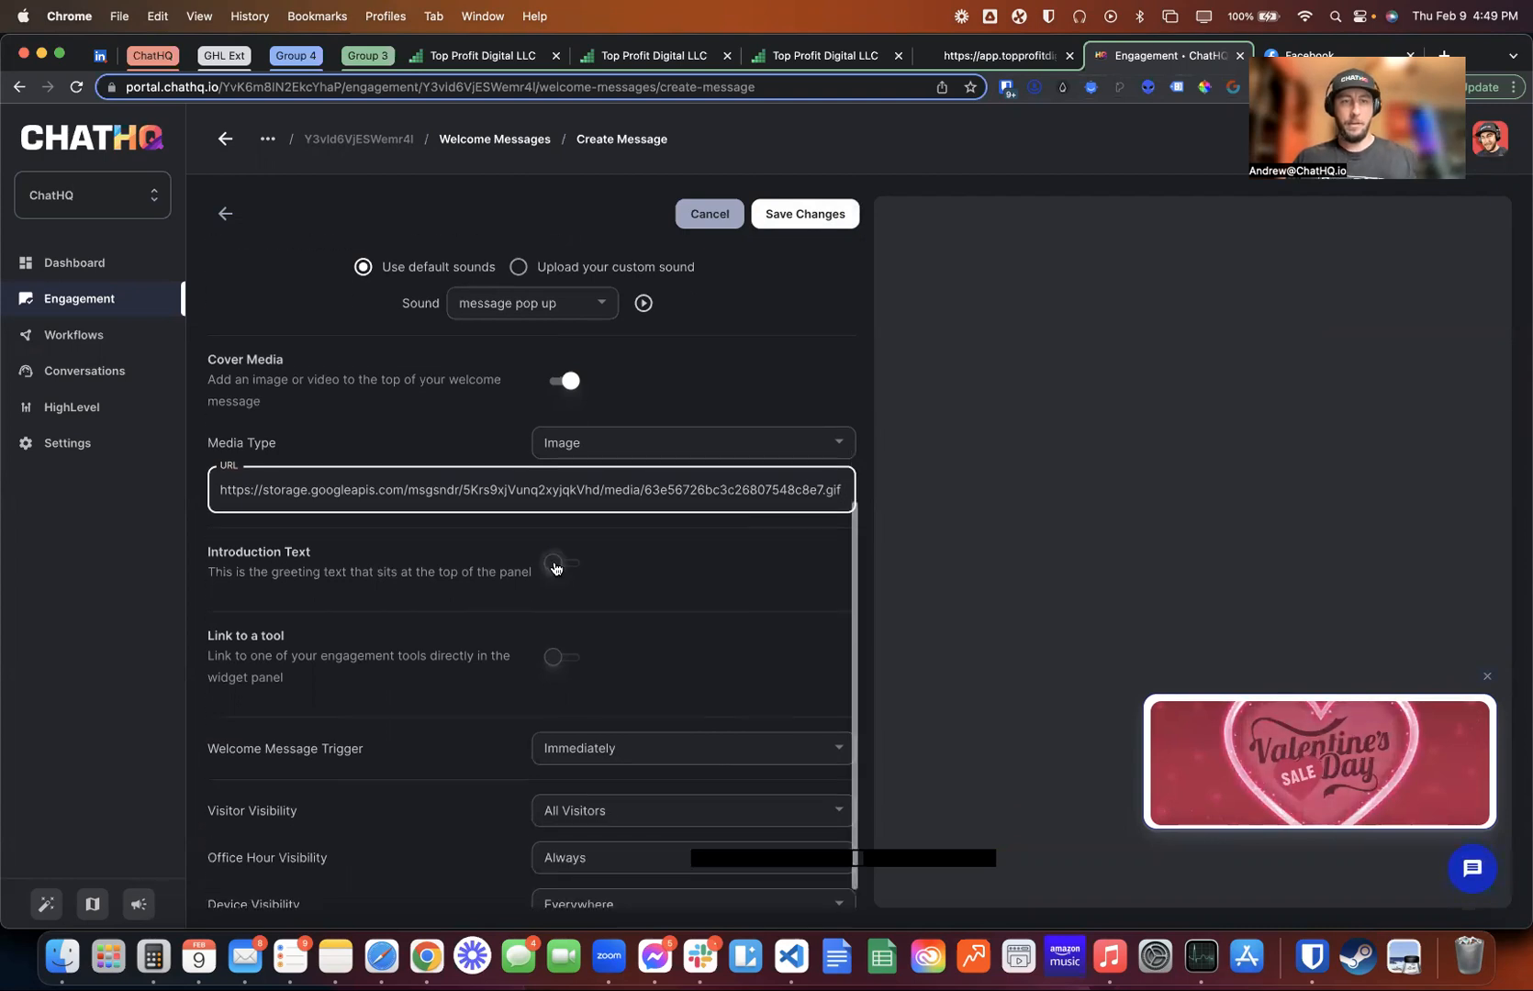
pyautogui.click(557, 563)
pyautogui.click(442, 615)
pyautogui.write('Happy V')
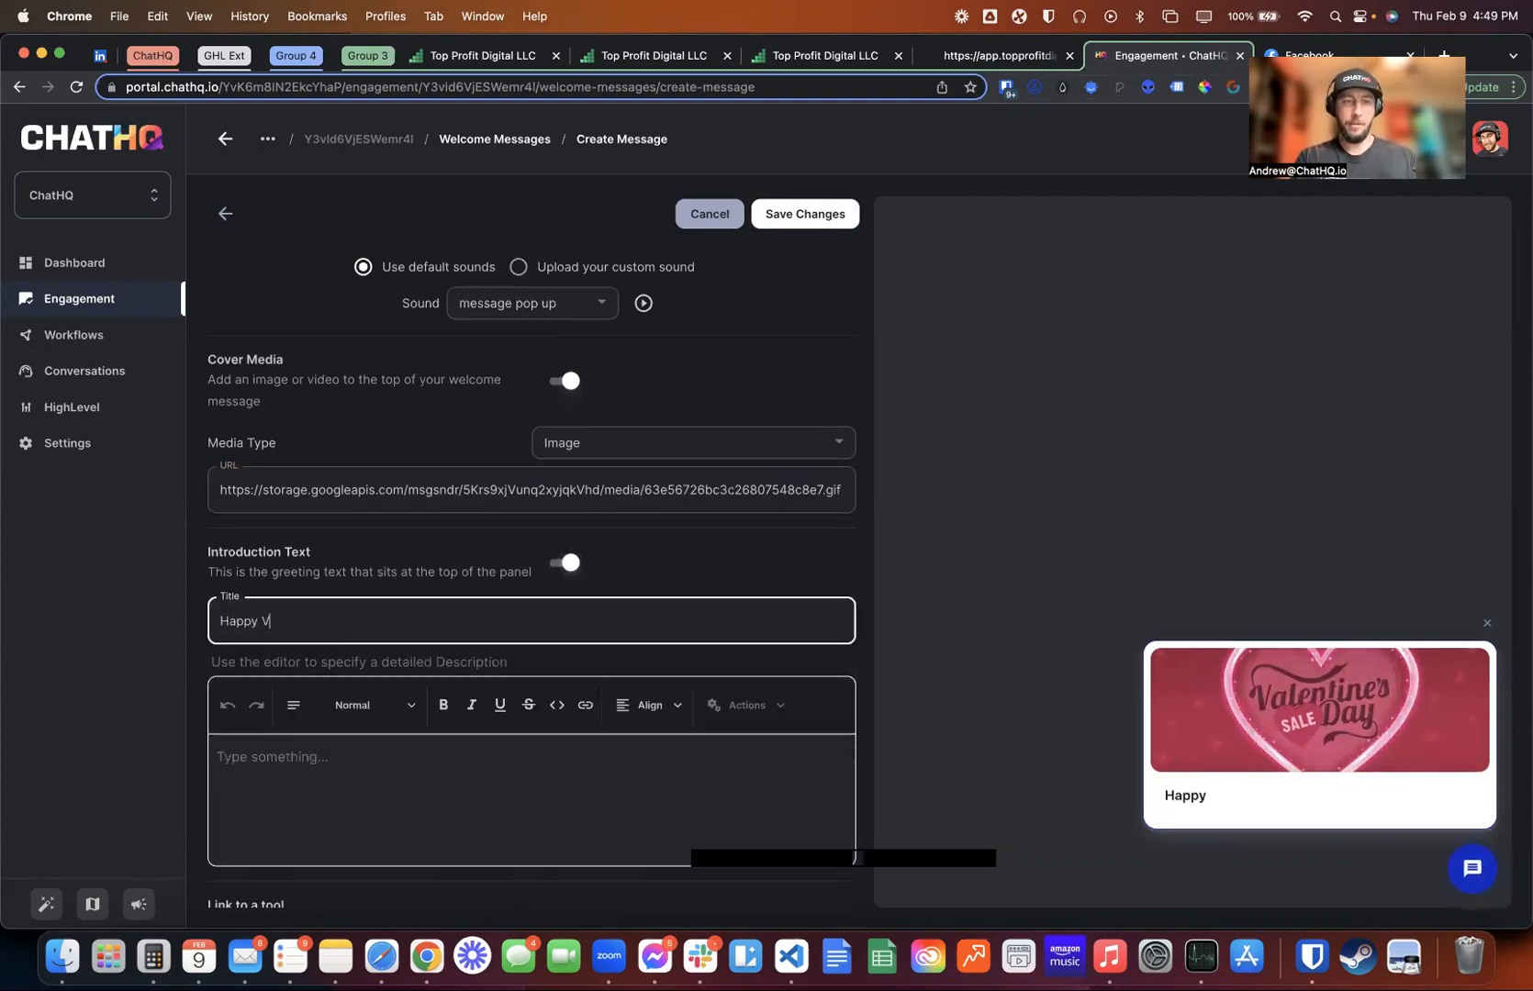
pyautogui.write('alentine')
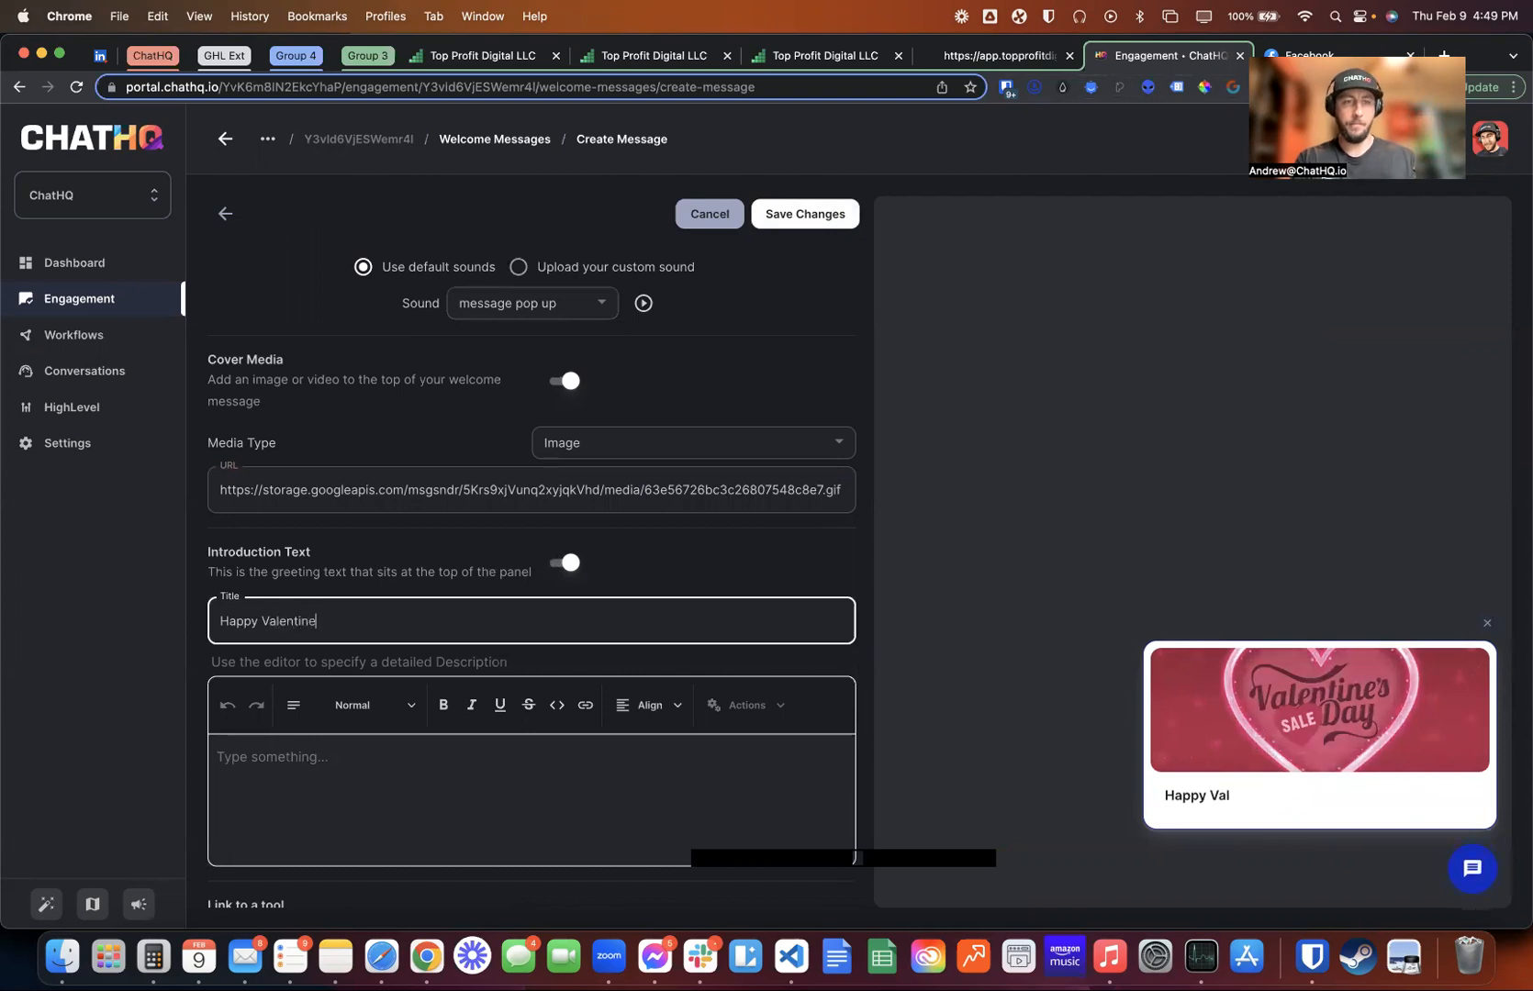
pyautogui.write("'s Day!")
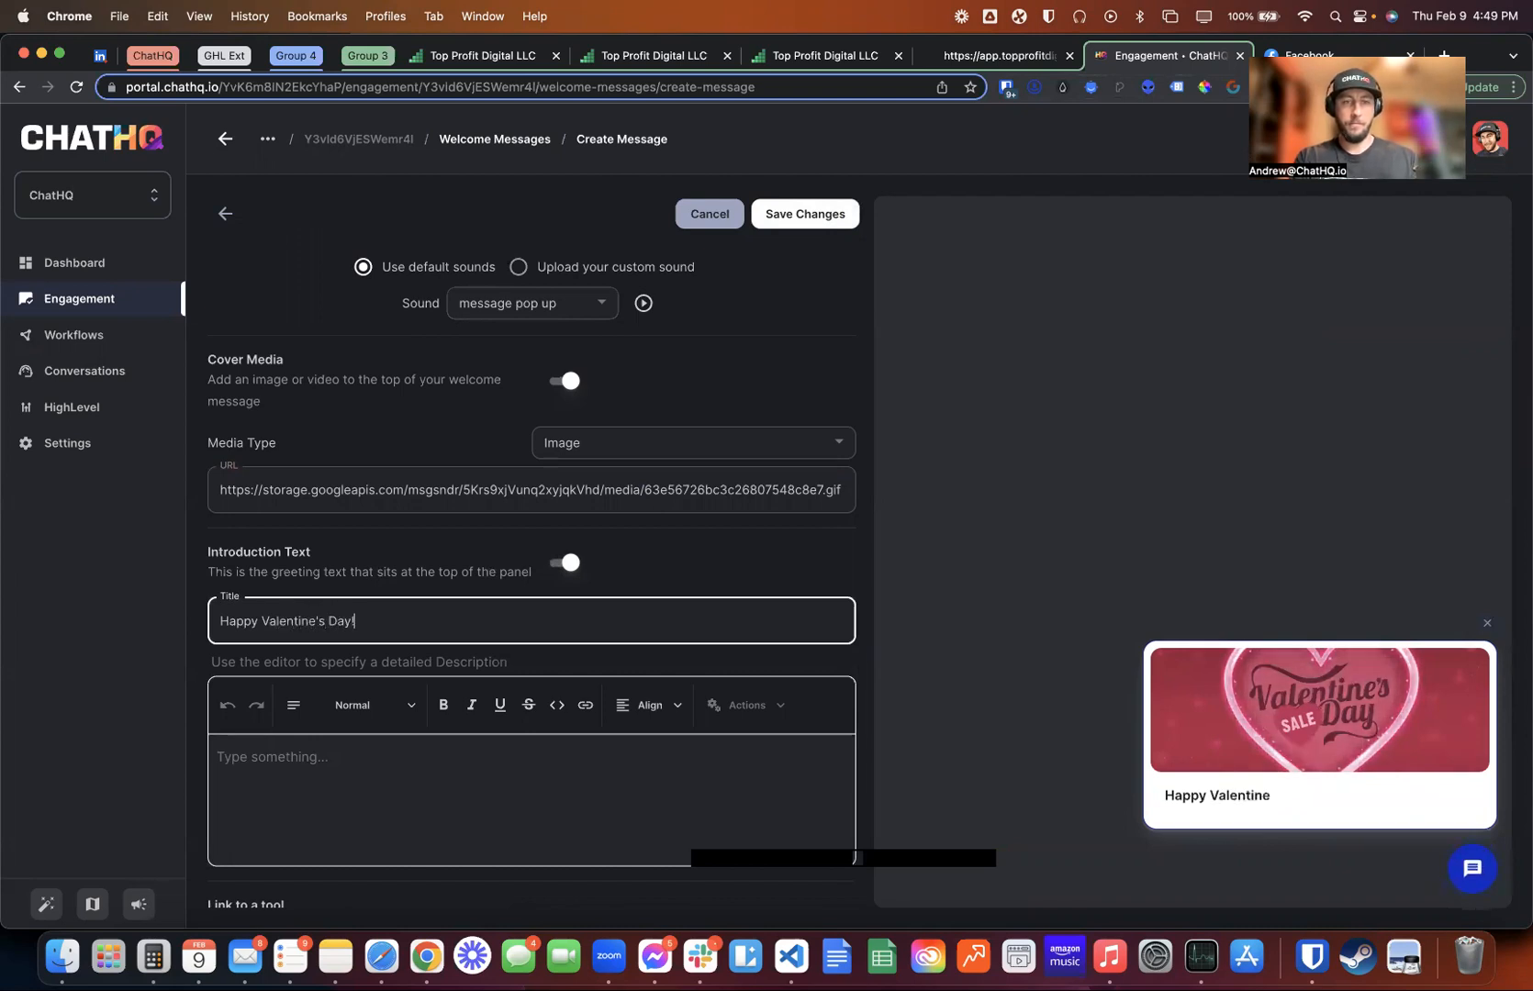
pyautogui.write(' Get 50')
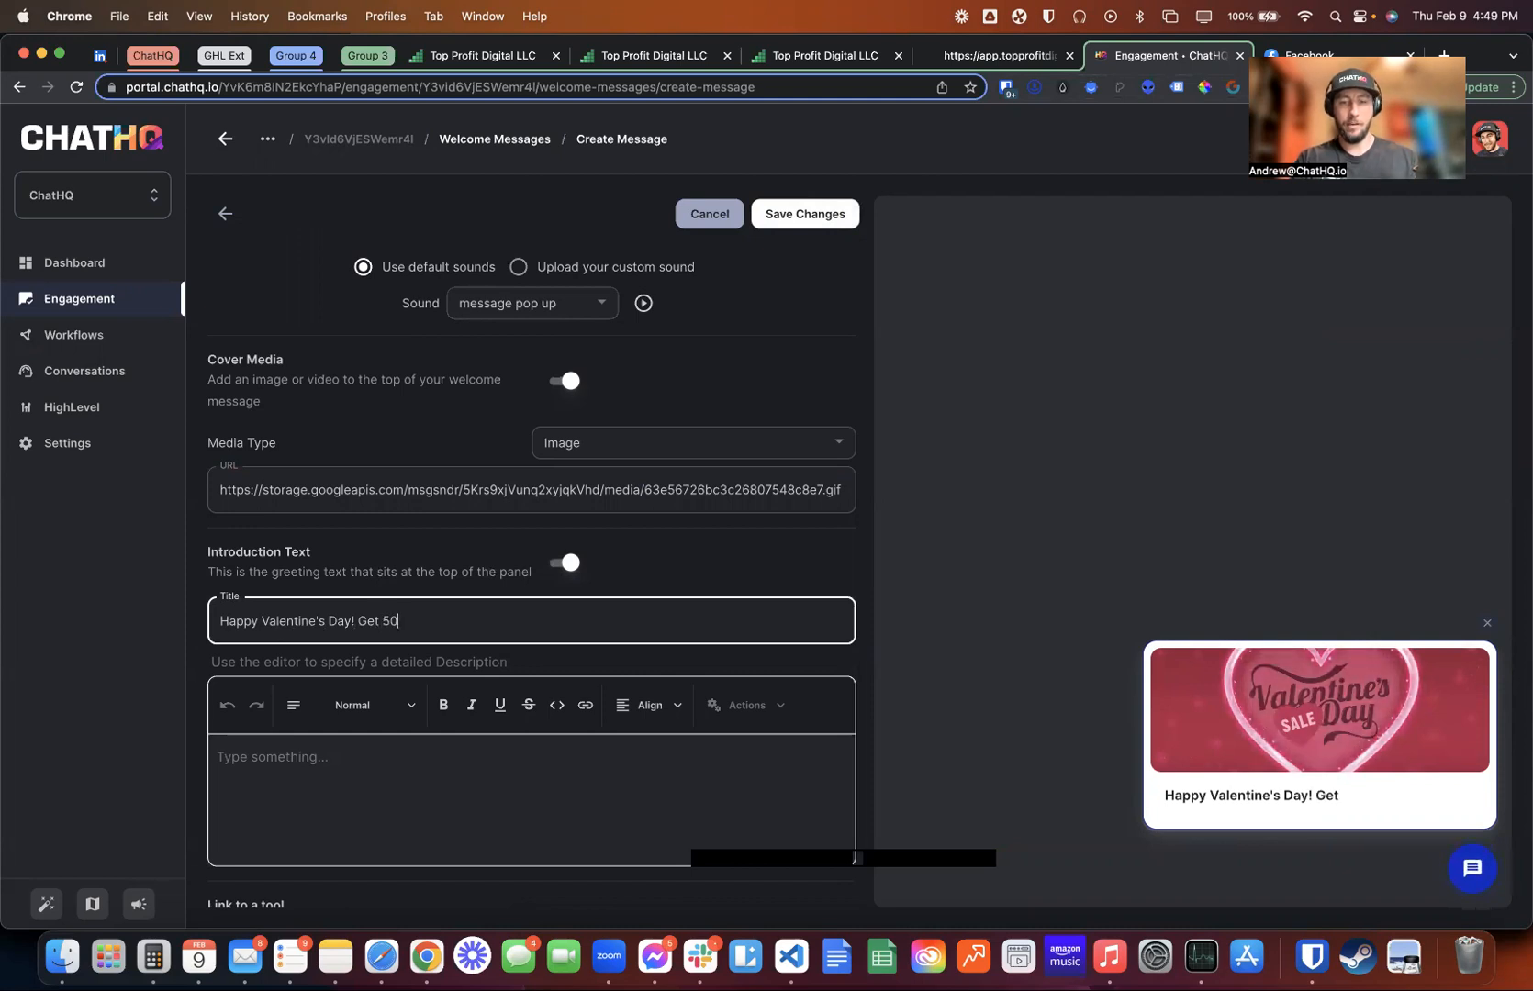
pyautogui.write('Today Only!')
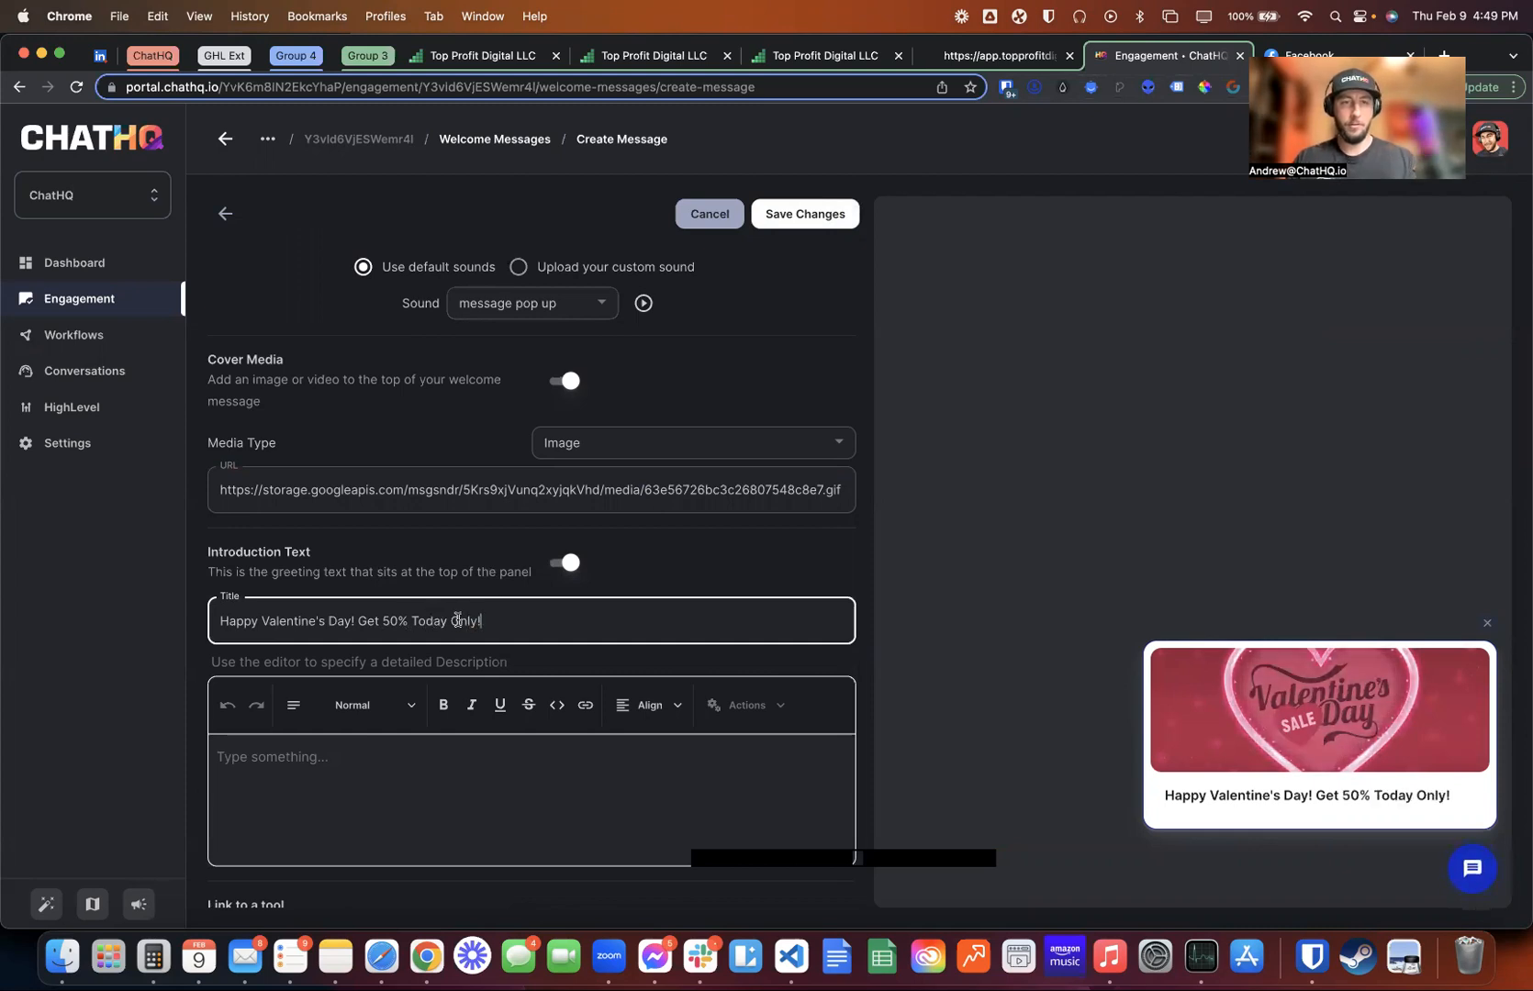
# Replace "Today" with "This Week" in the introduction title so it reads "Happy Valentine's Day! Get 50% This Week Only!"
pyautogui.press('BackSpace')
pyautogui.press('BackSpace')
pyautogui.press('BackSpace')
pyautogui.press('BackSpace')
pyautogui.press('BackSpace')
pyautogui.press('BackSpace')
pyautogui.write('This Week')
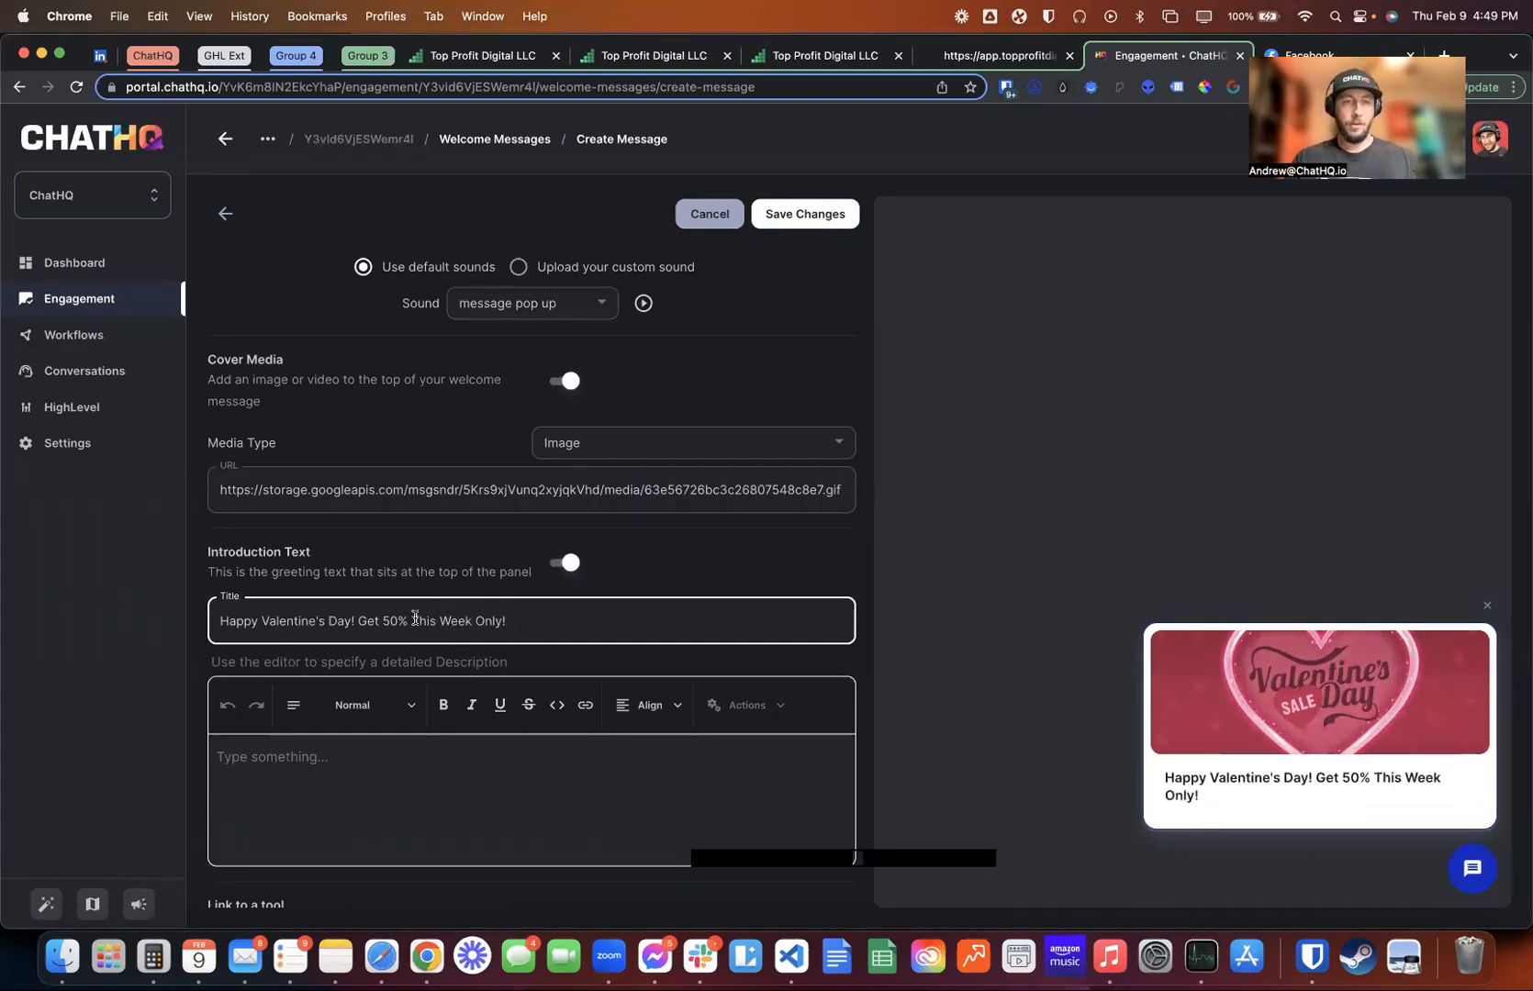
# Move "Get 50% This Week Only!" from the introduction title into the description and add the placeholder line "sfsdfsdf" below it
pyautogui.moveTo(510, 621); pyautogui.dragTo(355, 625)
pyautogui.press('BackSpace')
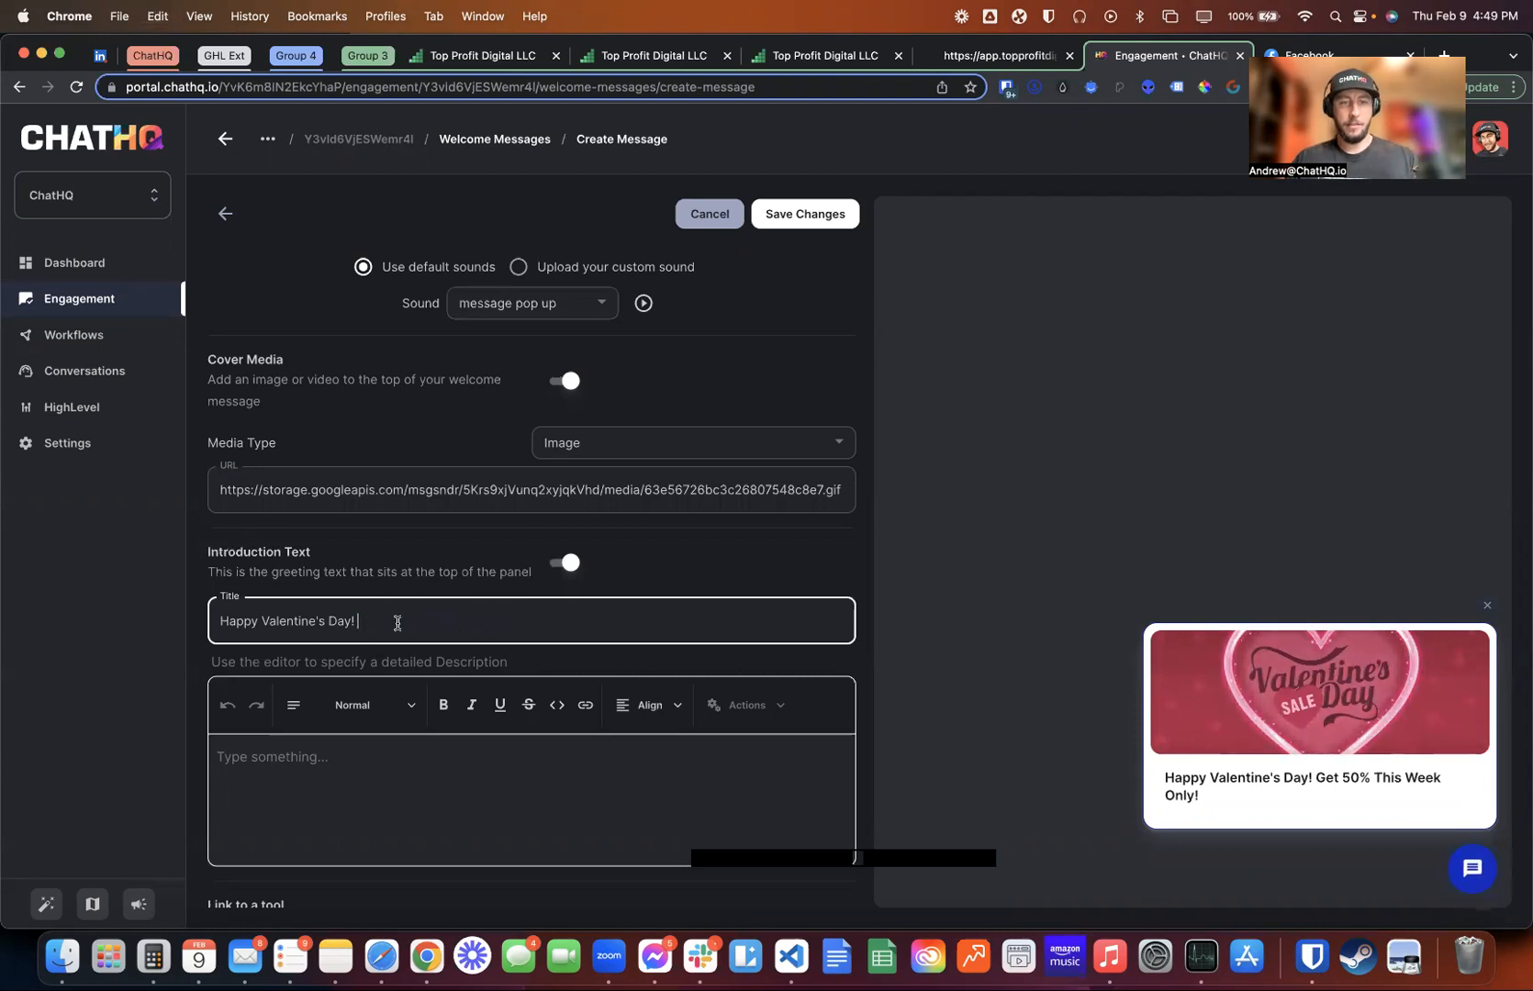
pyautogui.click(352, 758)
pyautogui.press('cmd+v')
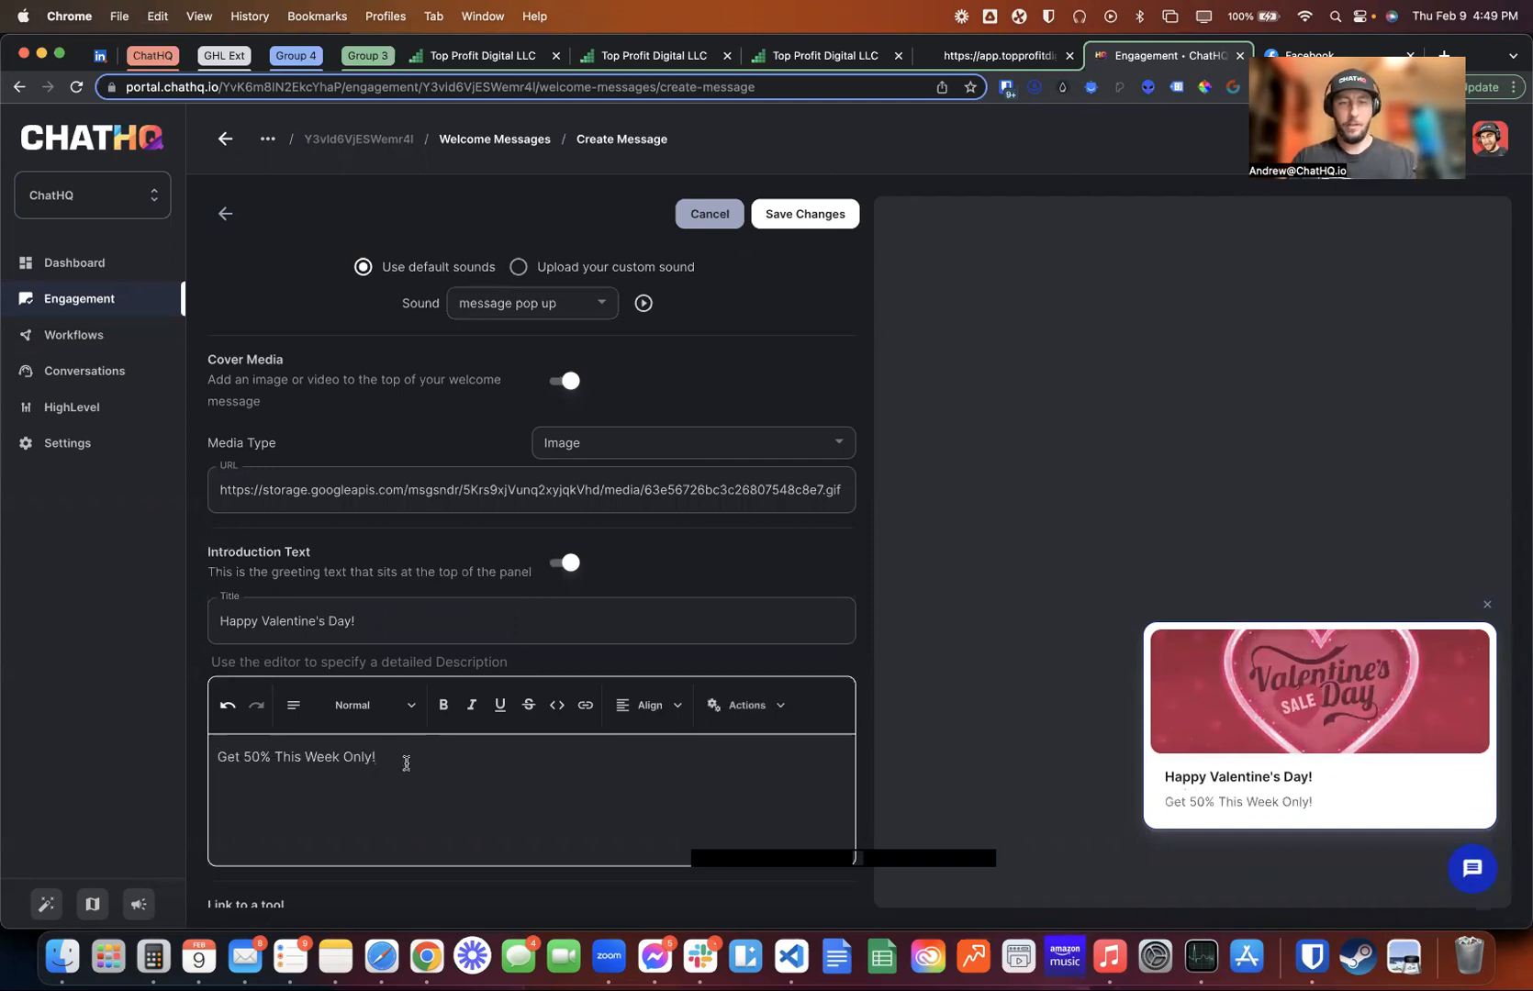
pyautogui.write('sfsdfsdf')
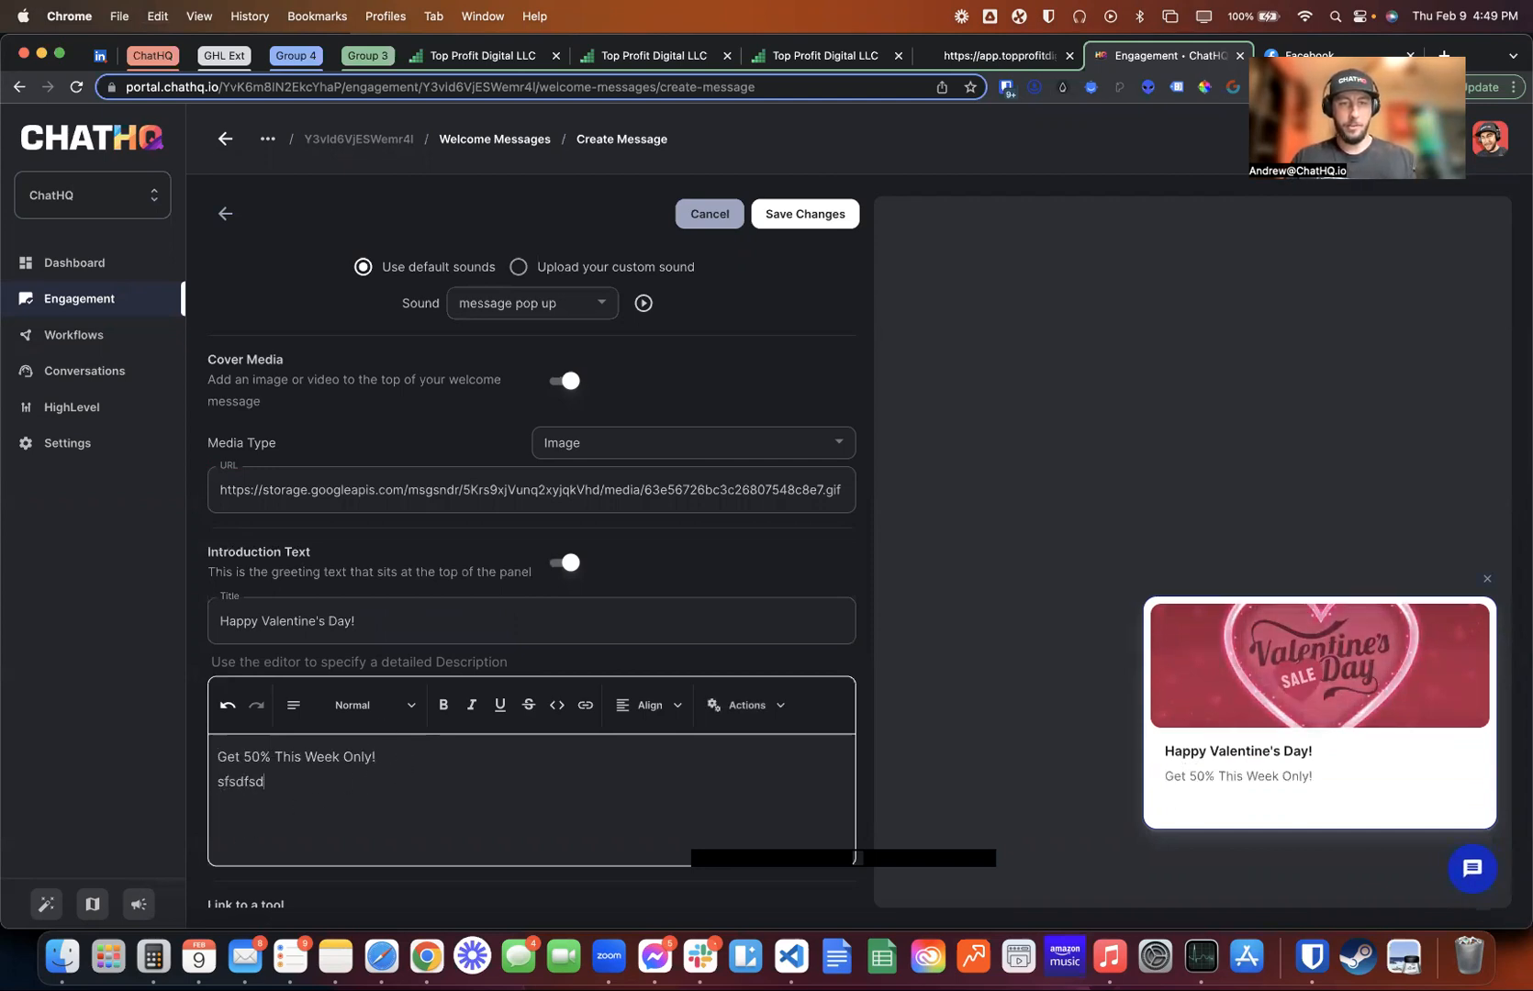
# Format the description's first line as a bold Large Heading and insert "Off" so it reads "Get 50% Off This Week Only!"
pyautogui.moveTo(375, 762); pyautogui.dragTo(216, 755)
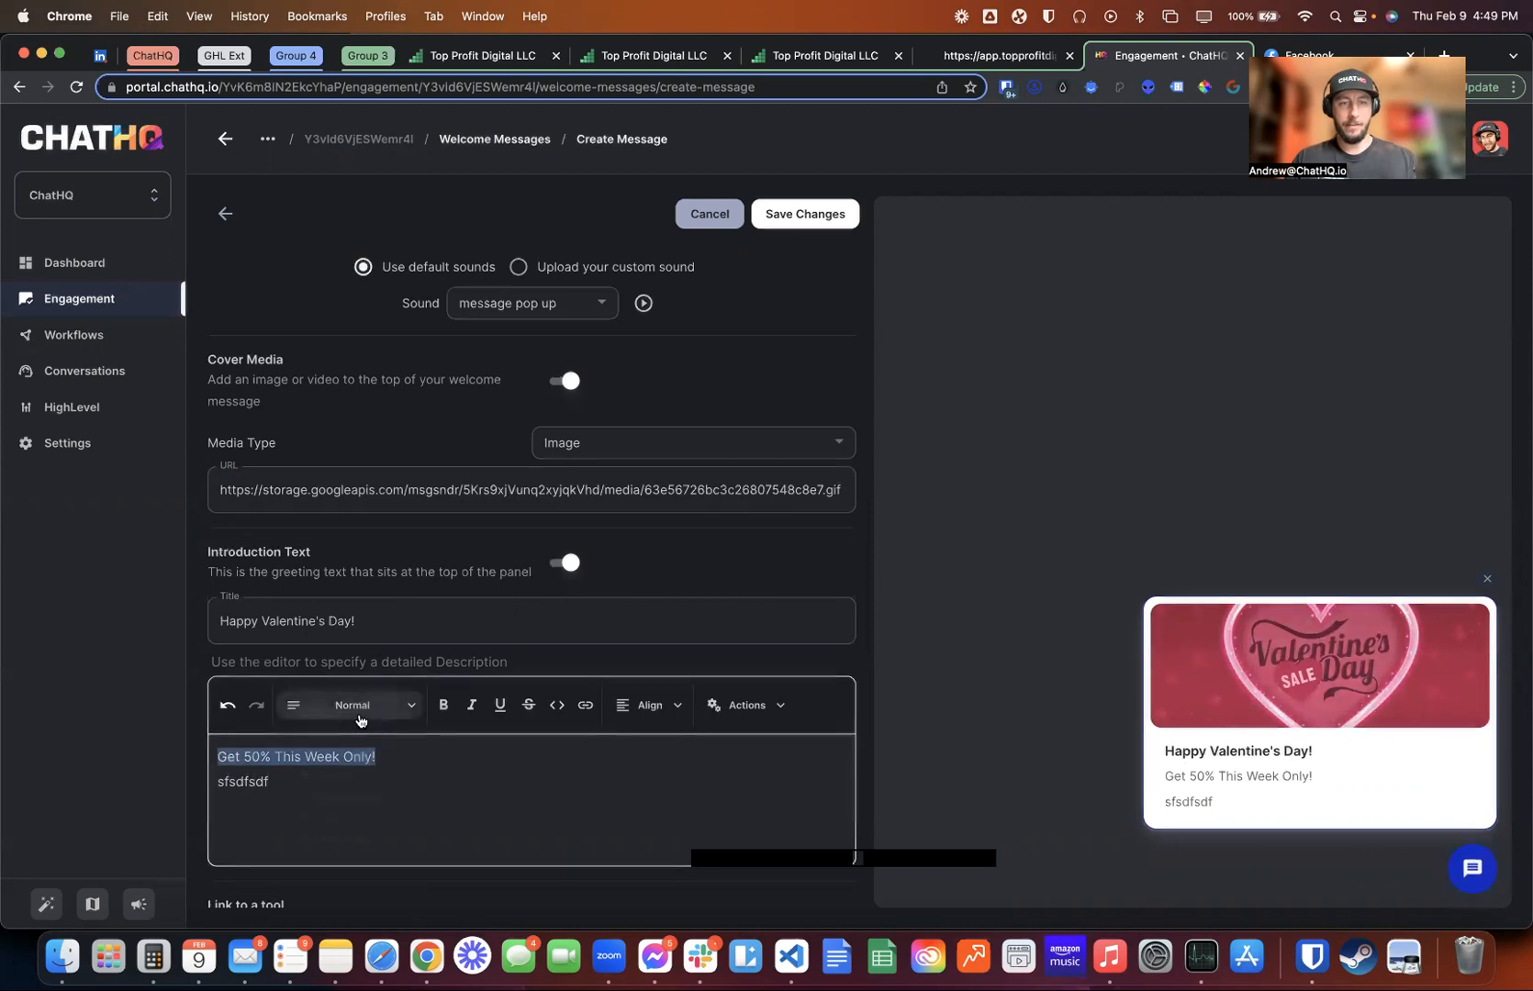
pyautogui.click(356, 706)
pyautogui.click(356, 737)
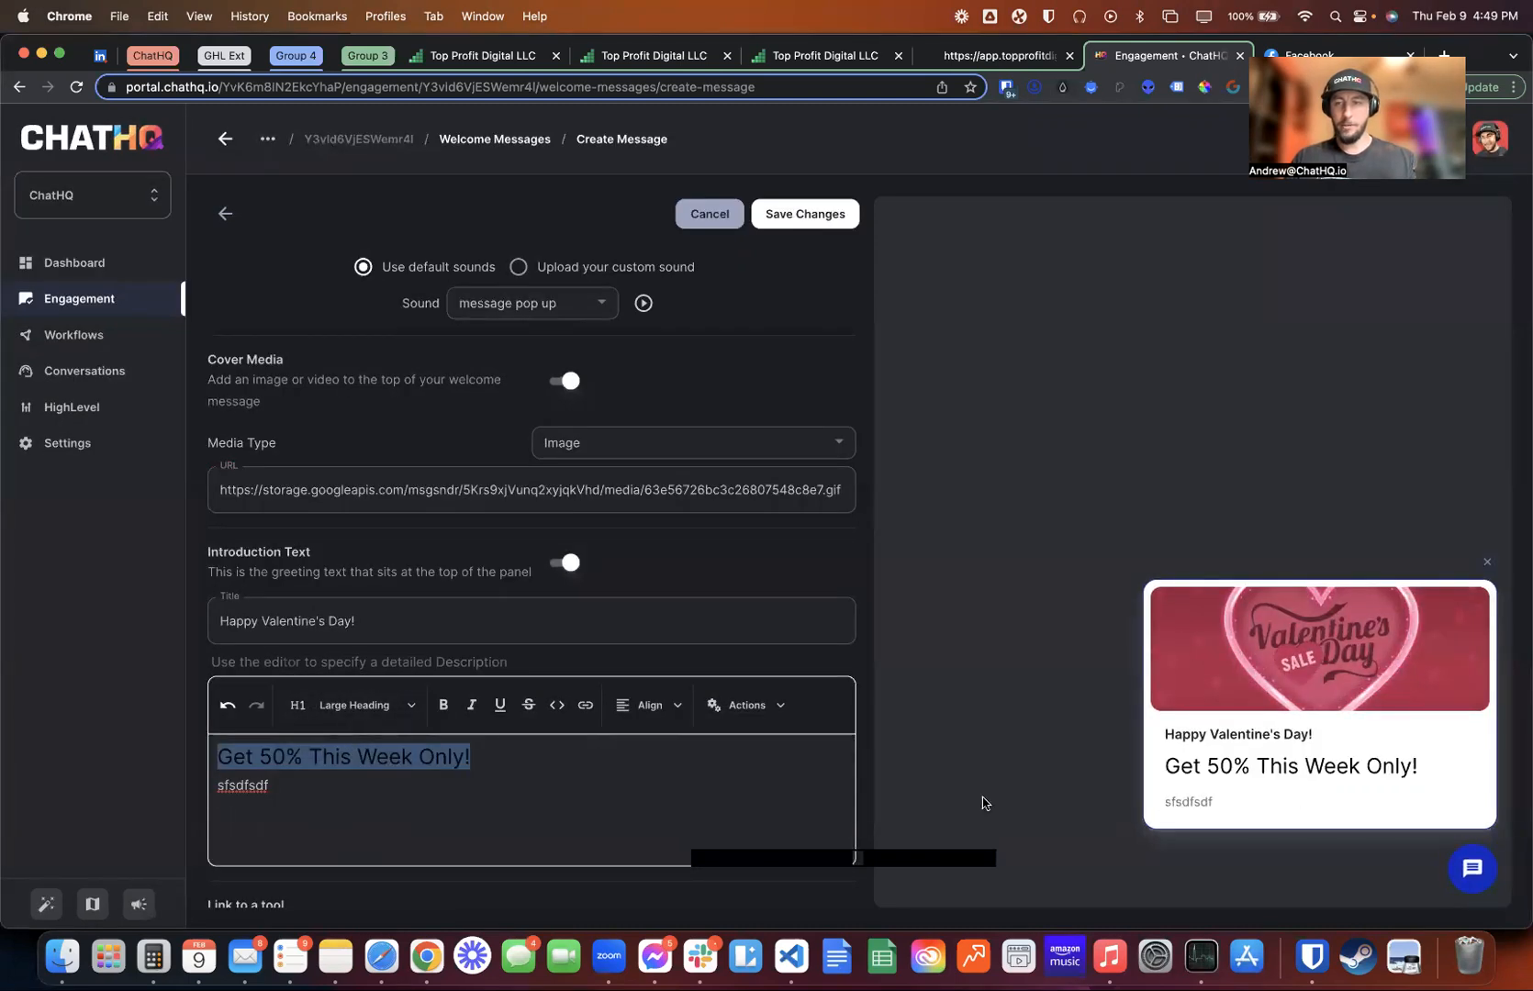
pyautogui.click(443, 707)
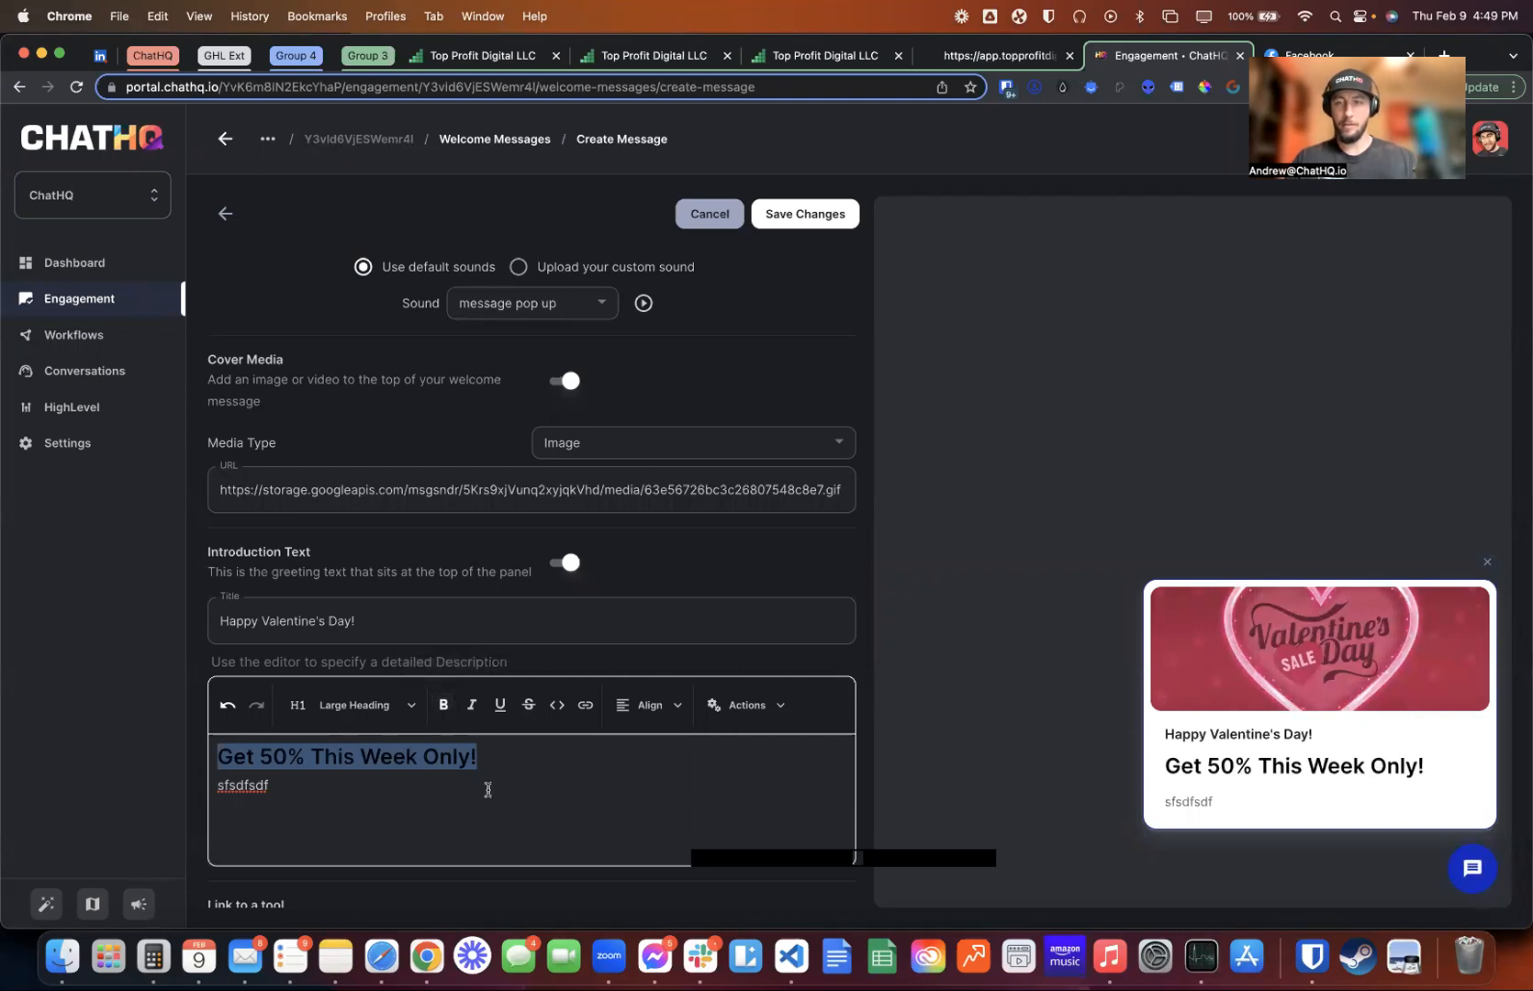
pyautogui.click(303, 758)
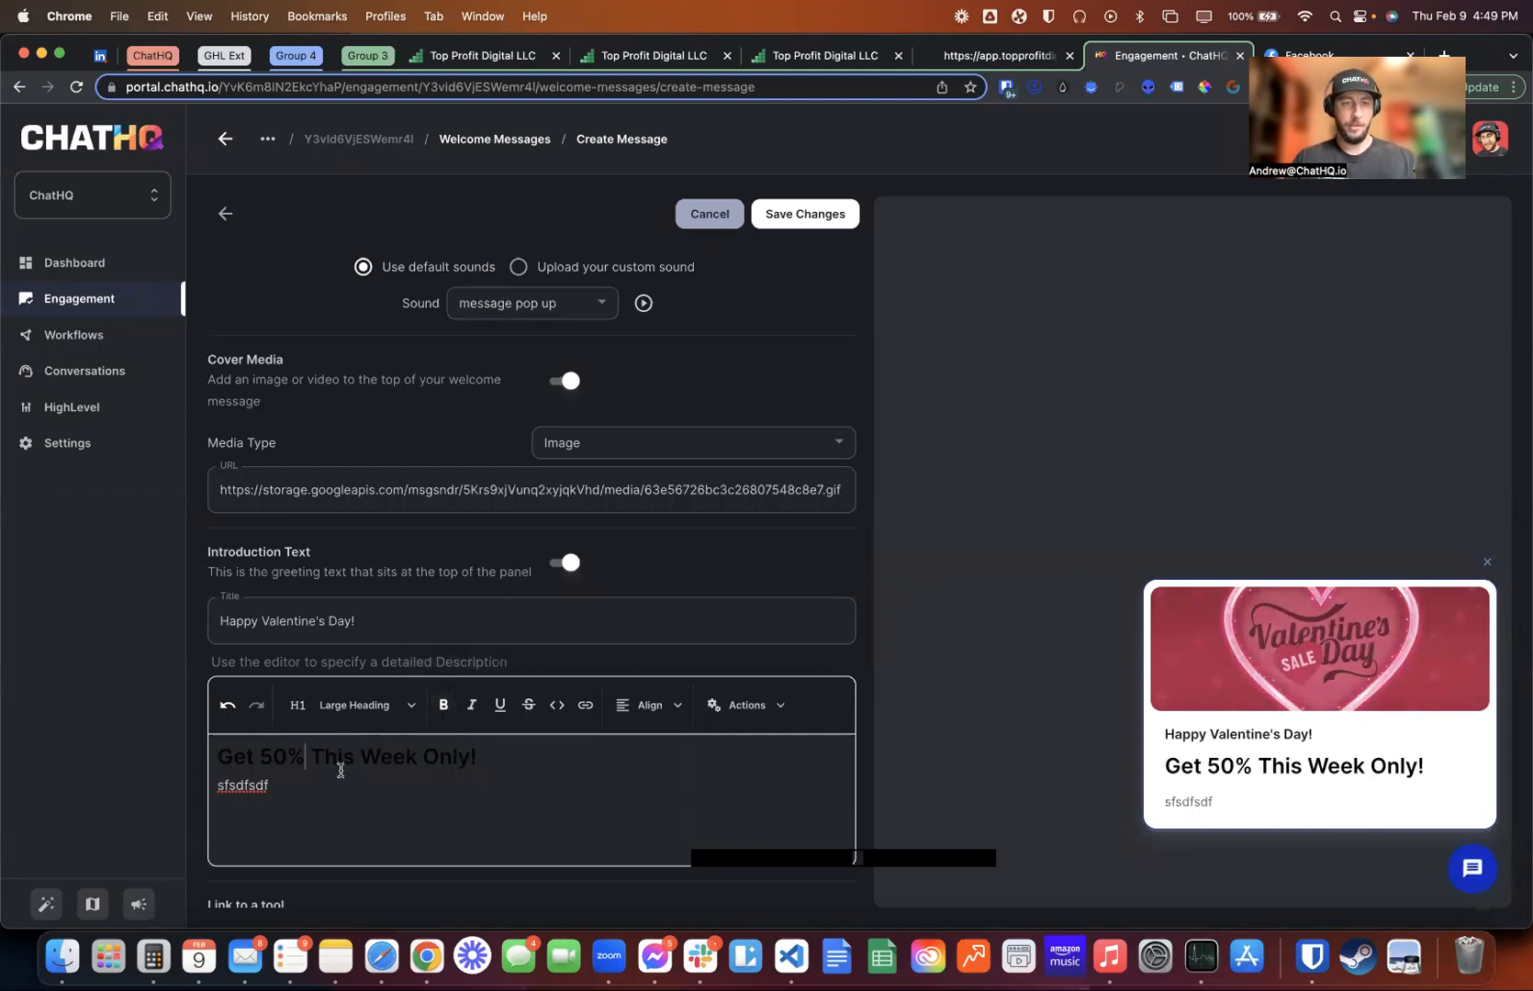
pyautogui.write('Off')
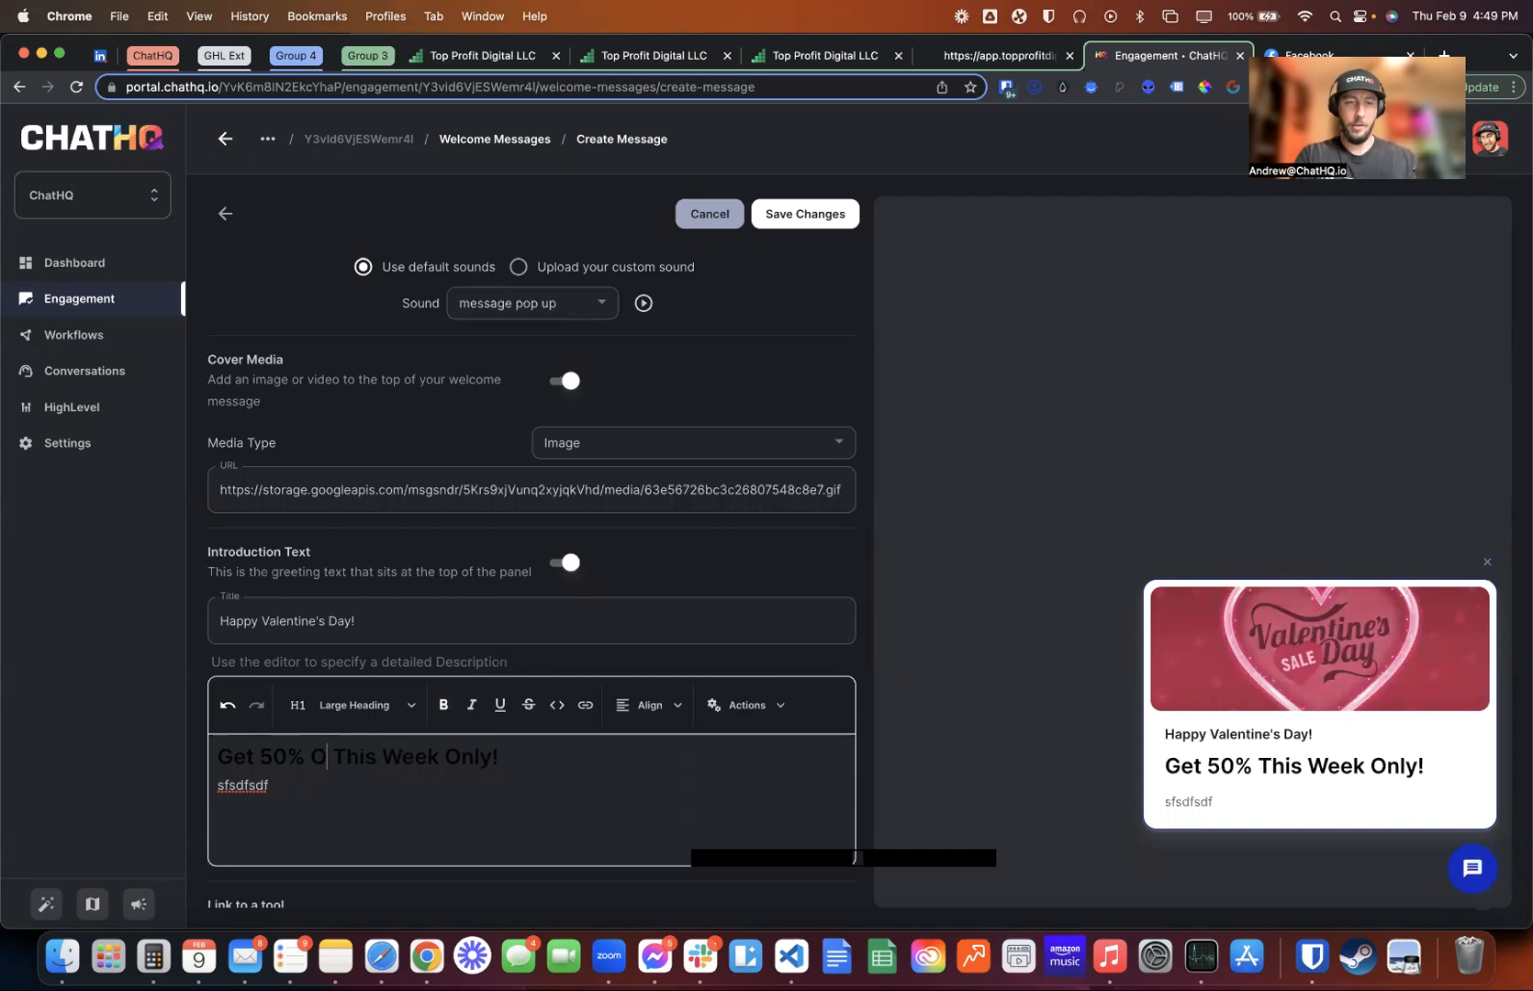
# Replace the placeholder line with "If you're lonely on Valentine's day, then spoil yourself with this amazing discount! Get it while supplies last!"
pyautogui.moveTo(321, 786); pyautogui.dragTo(199, 791)
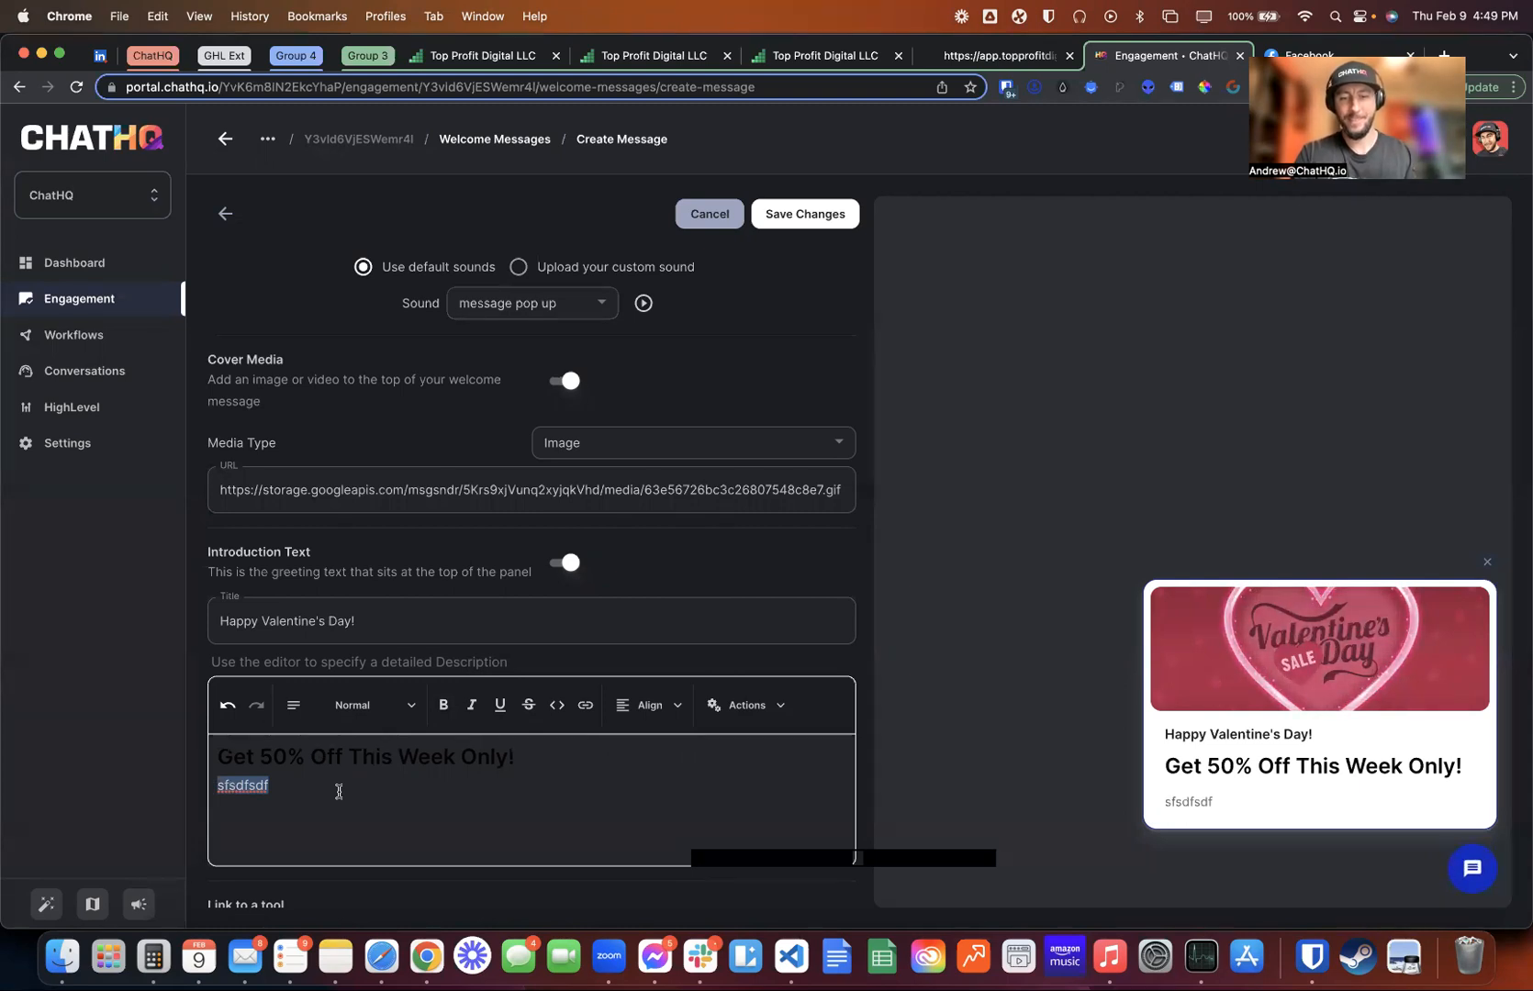
pyautogui.write("If you're lonely on Valentine")
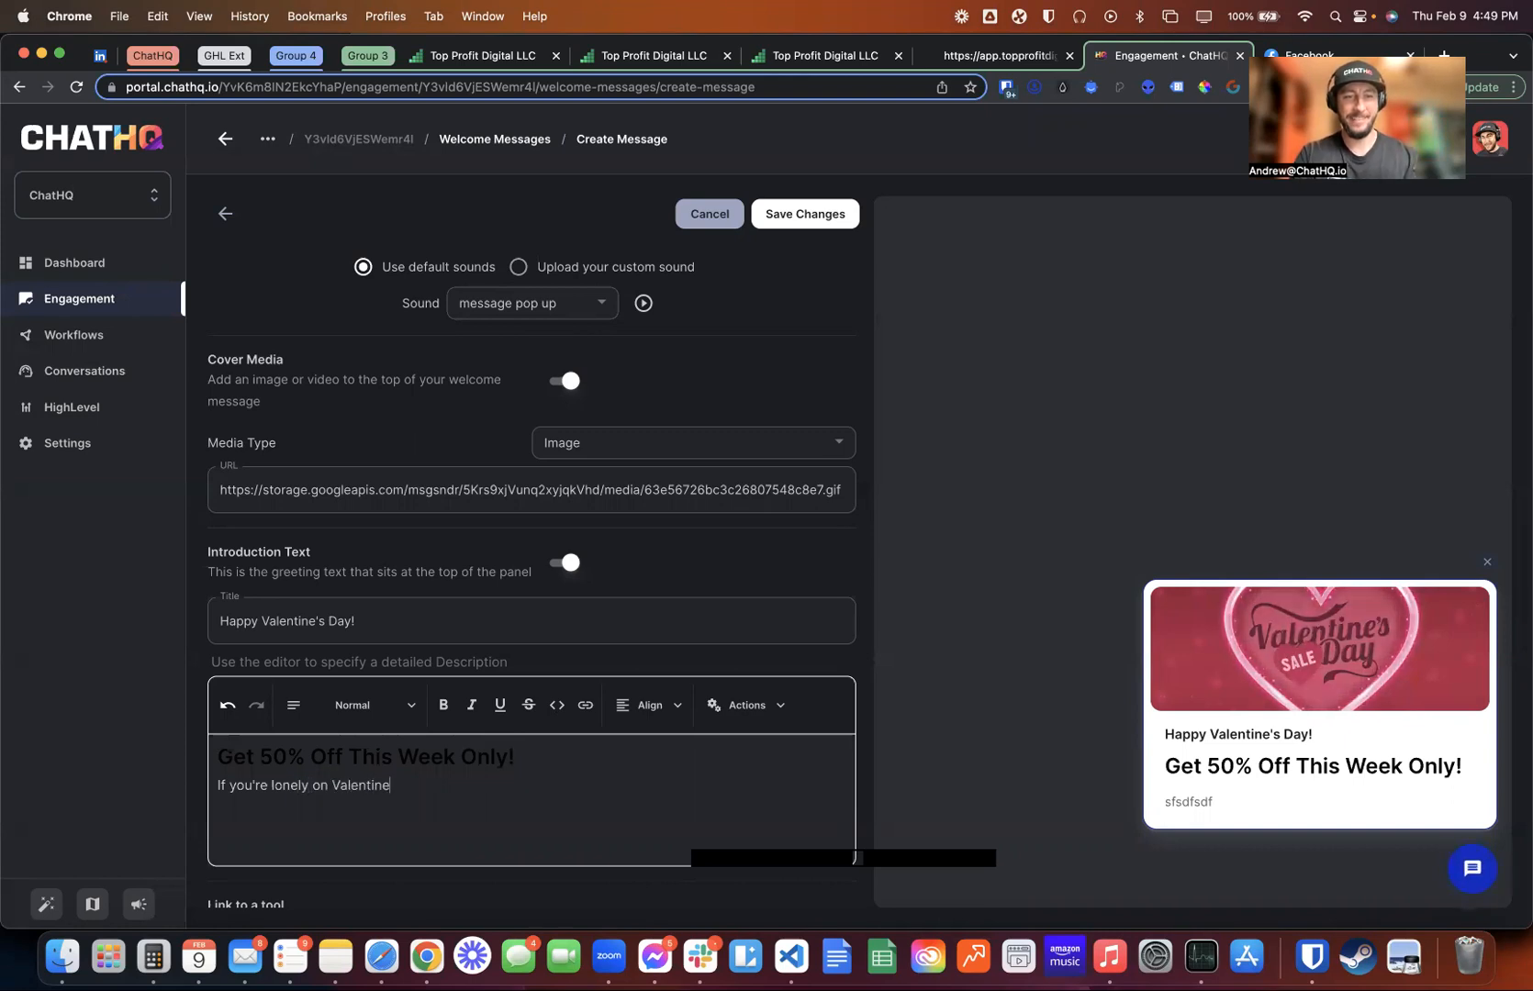
pyautogui.write("'s day, then spoil yourself w")
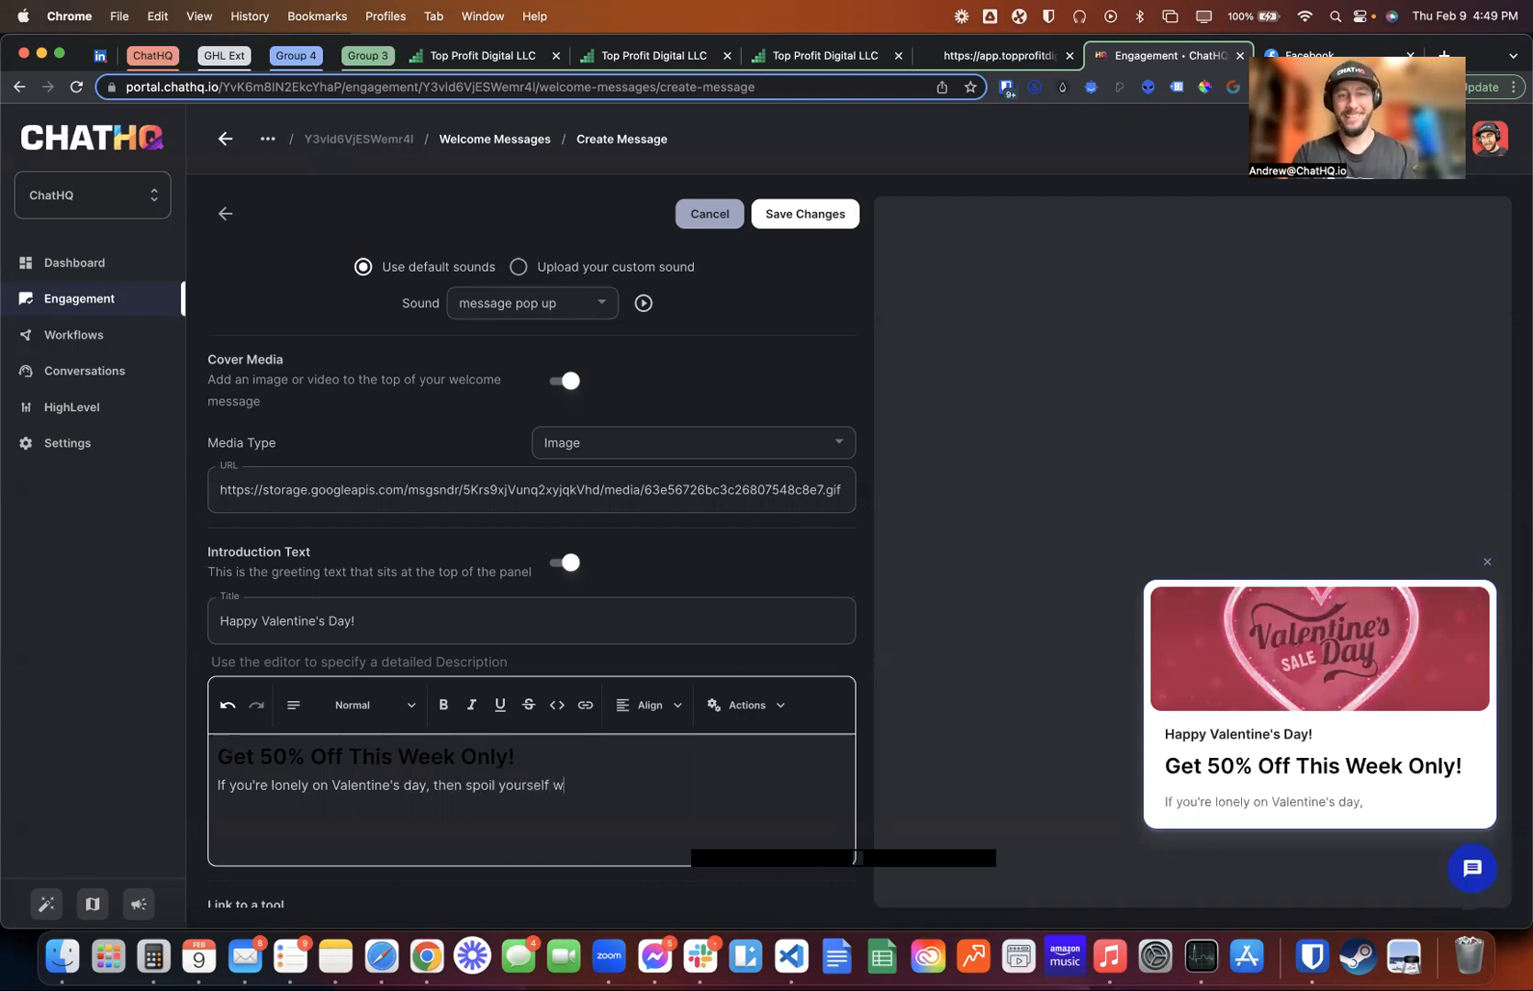
pyautogui.write('ith this amaz')
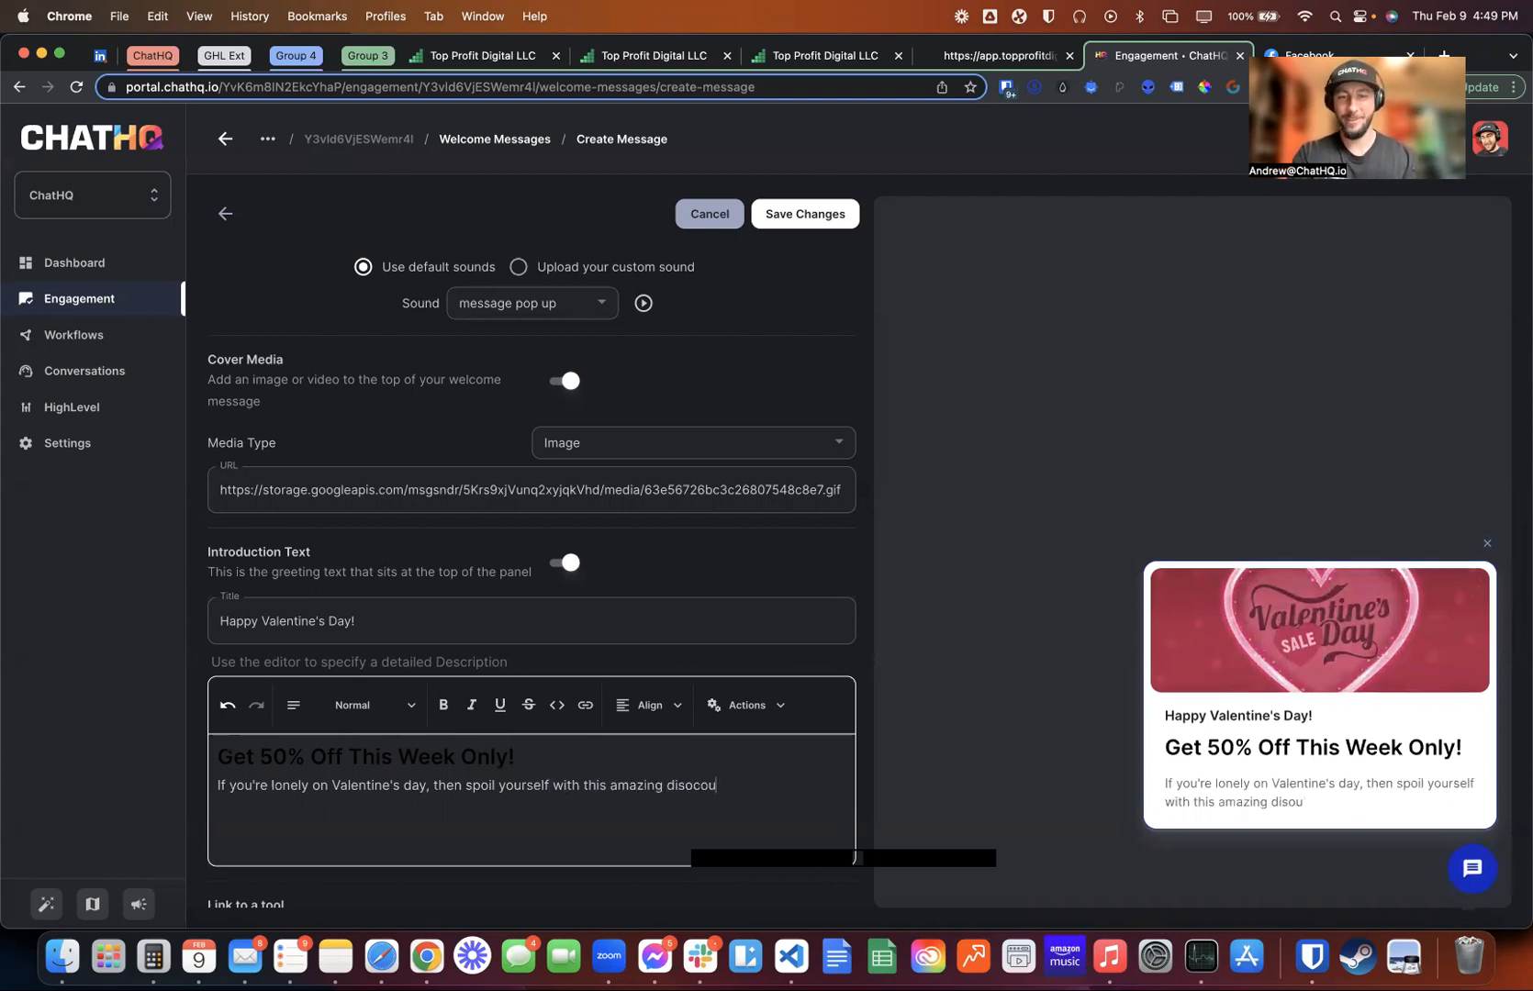
pyautogui.write('ing discount!')
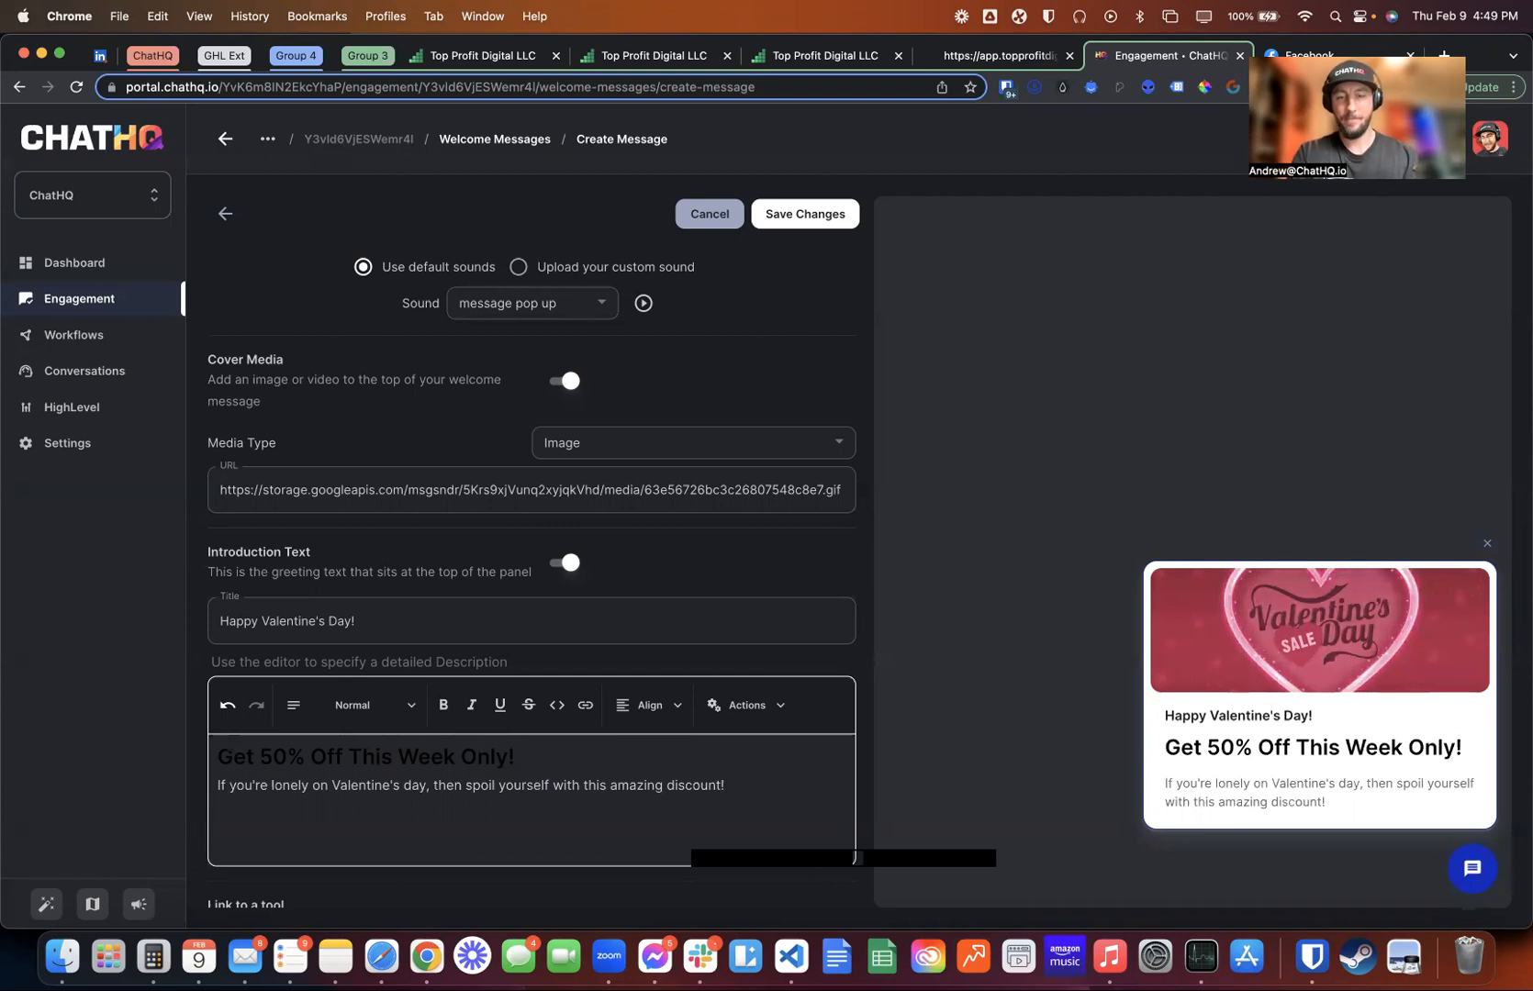
pyautogui.write(' Get it while')
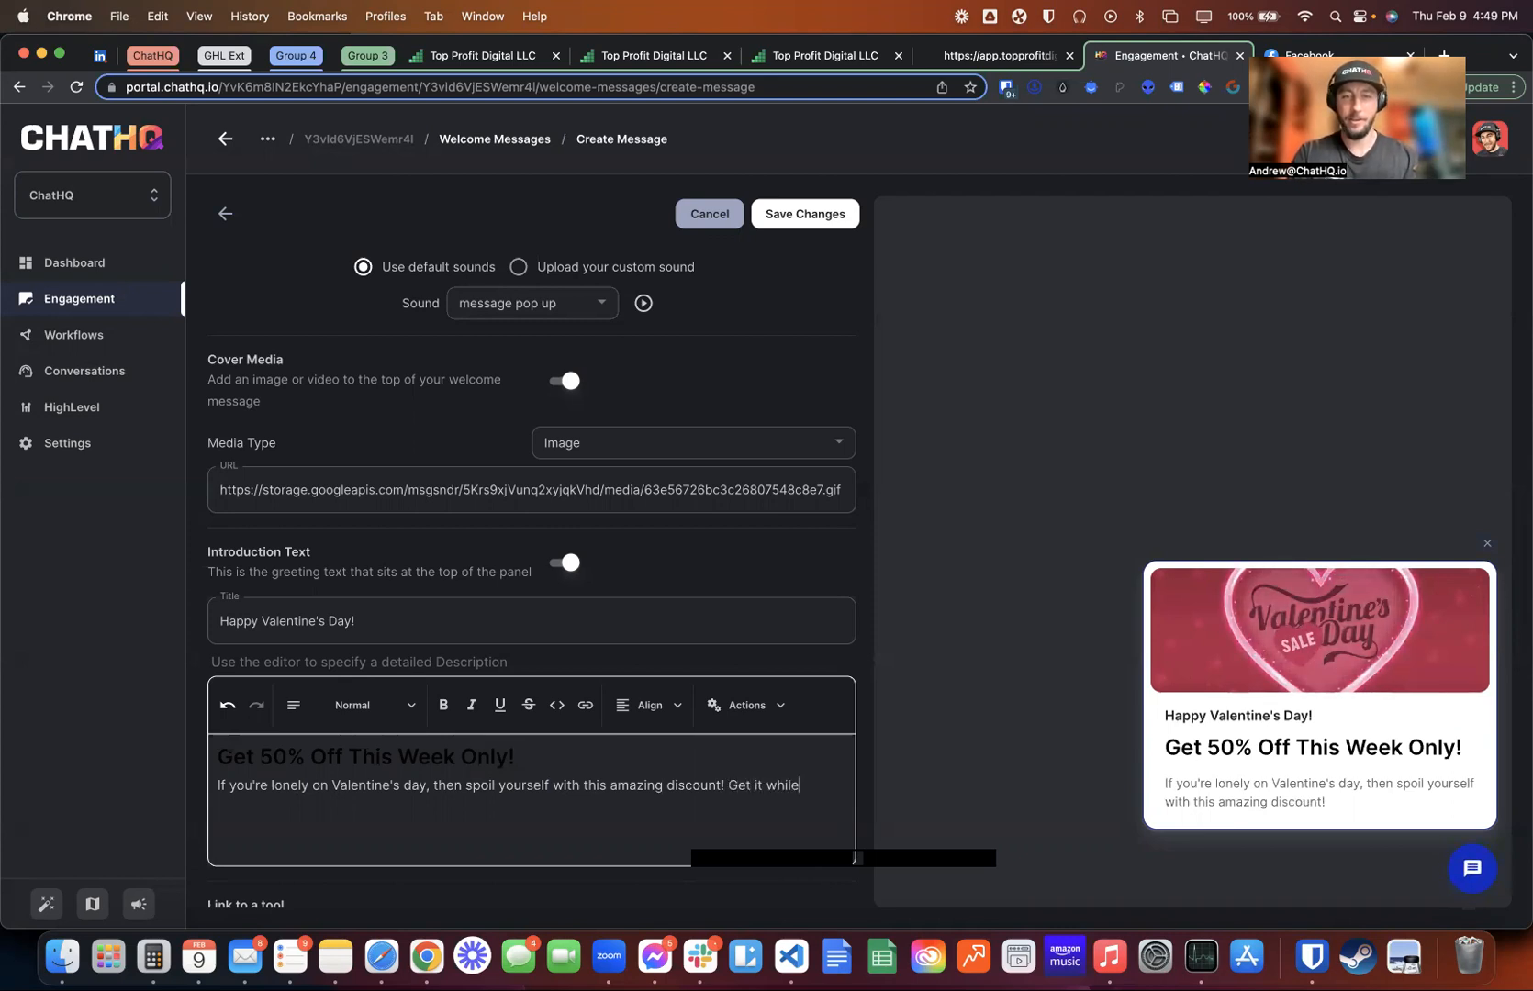
pyautogui.write(' supplies last!')
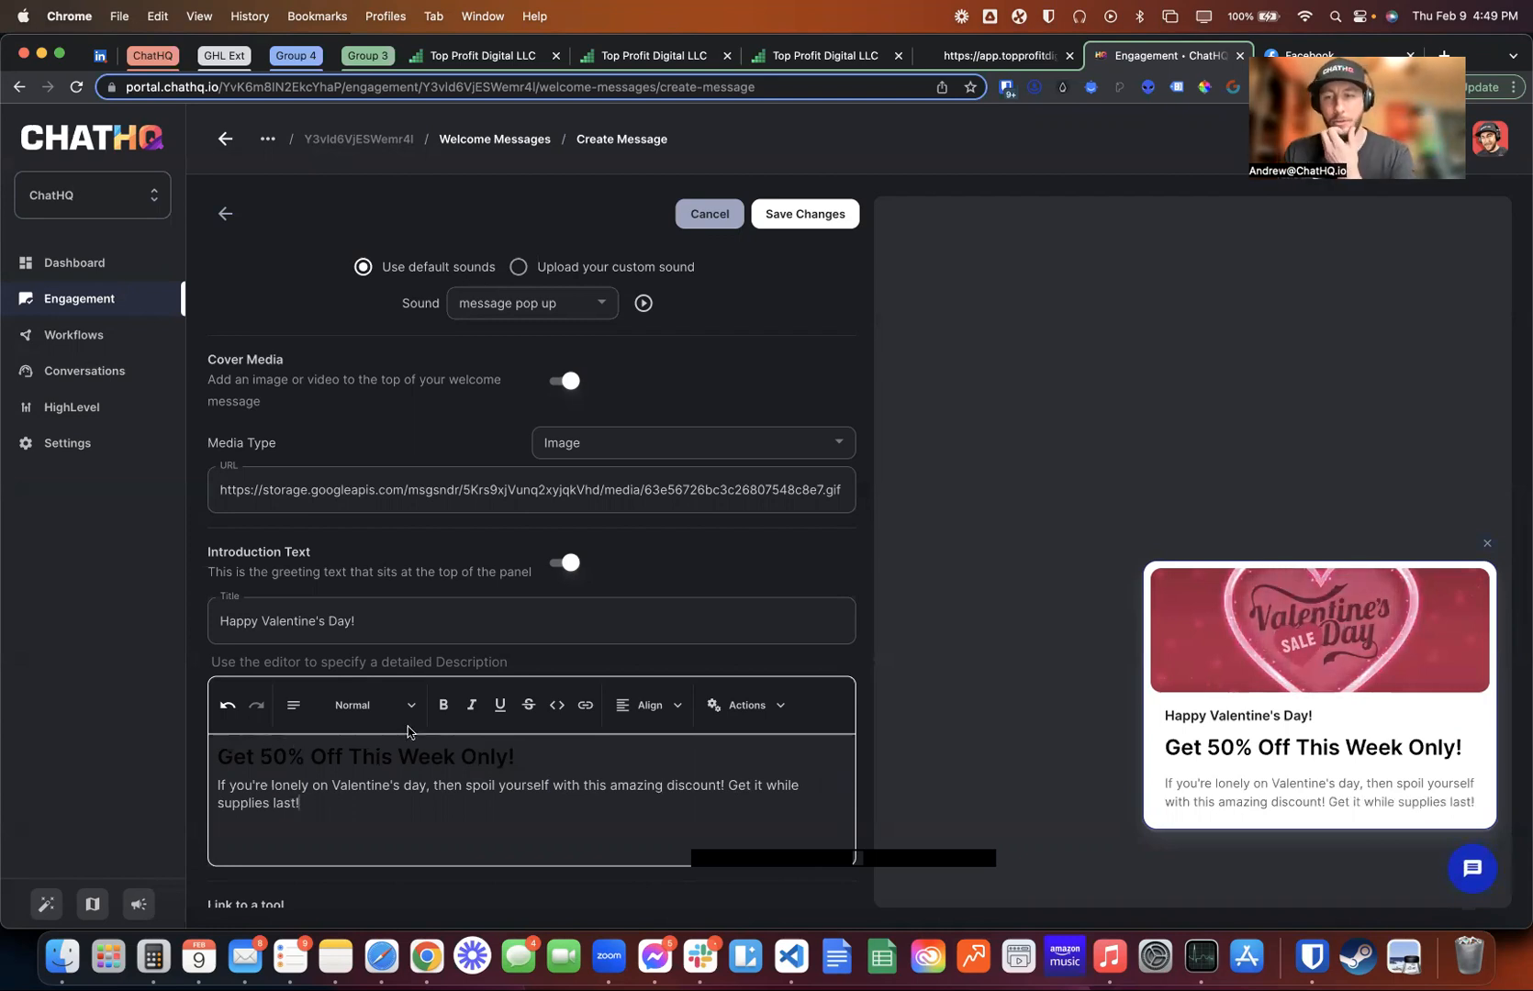
# Try linking the welcome message to only the Link Launcher tool, and turn the tool link off again
pyautogui.scroll(-3, 524, 734)
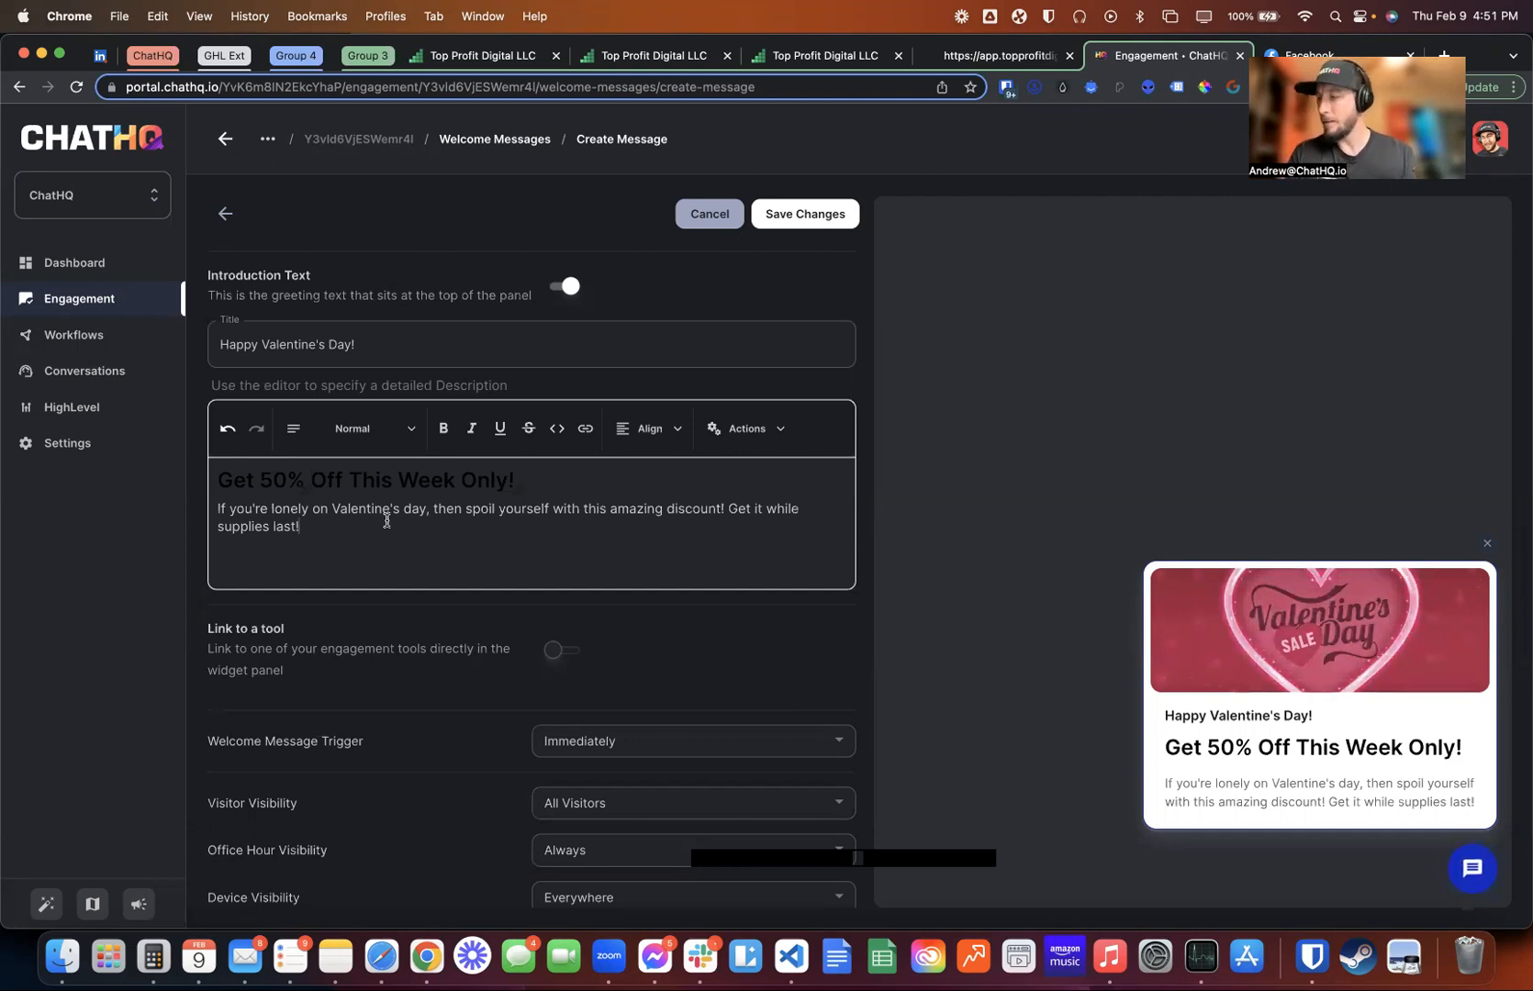
pyautogui.click(553, 652)
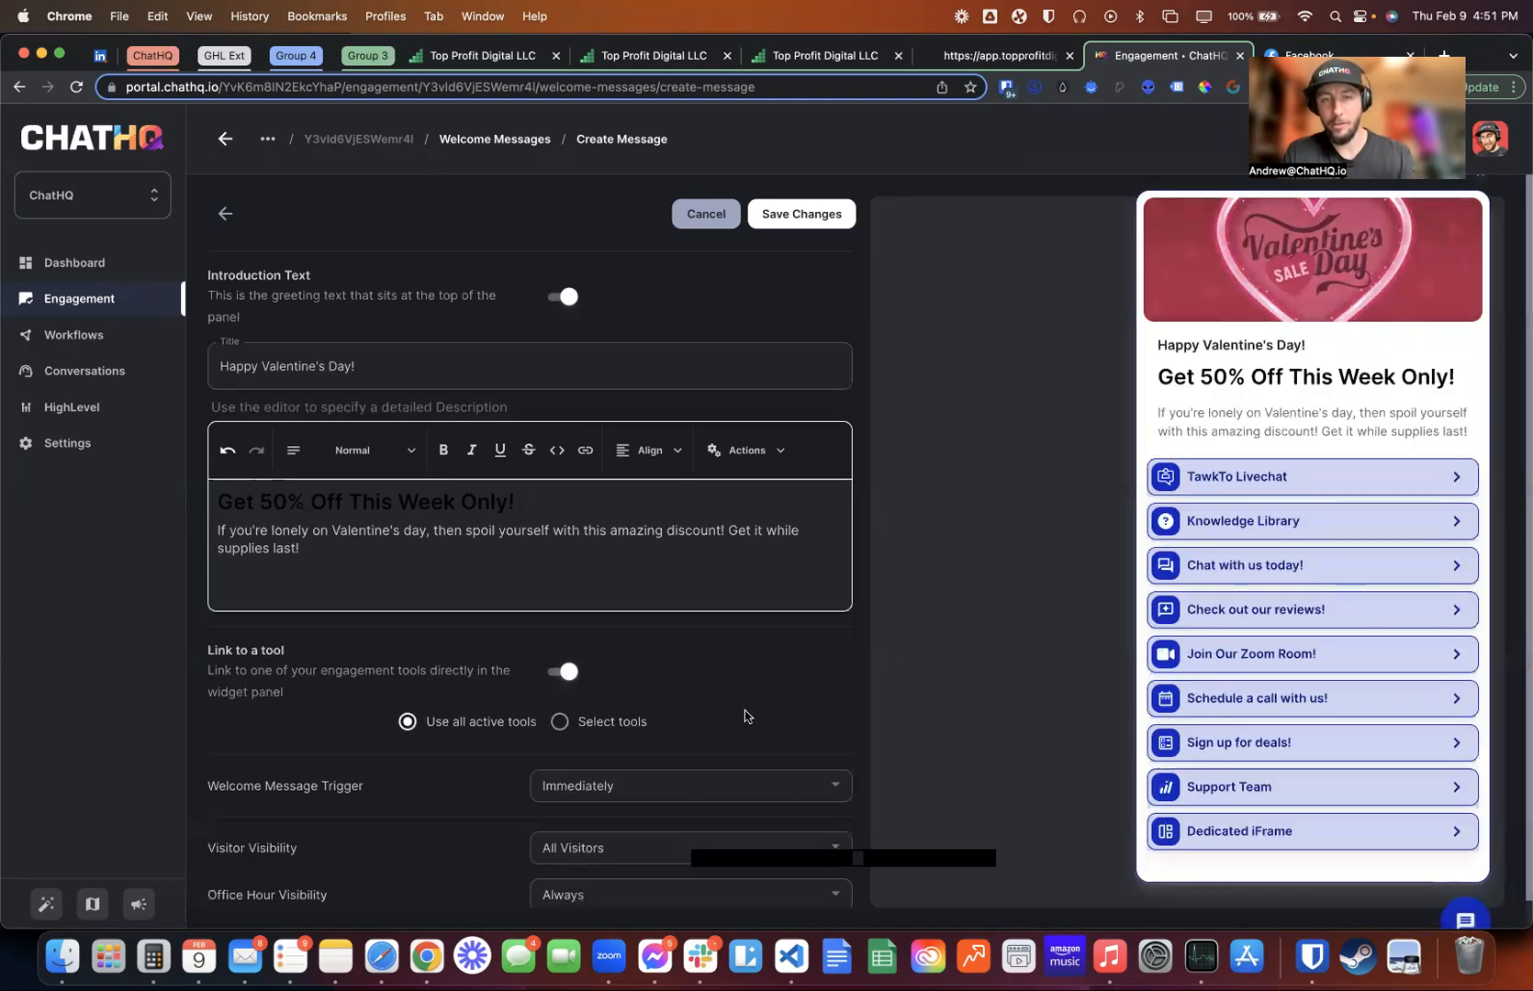
pyautogui.click(559, 721)
pyautogui.scroll(-5, 686, 593)
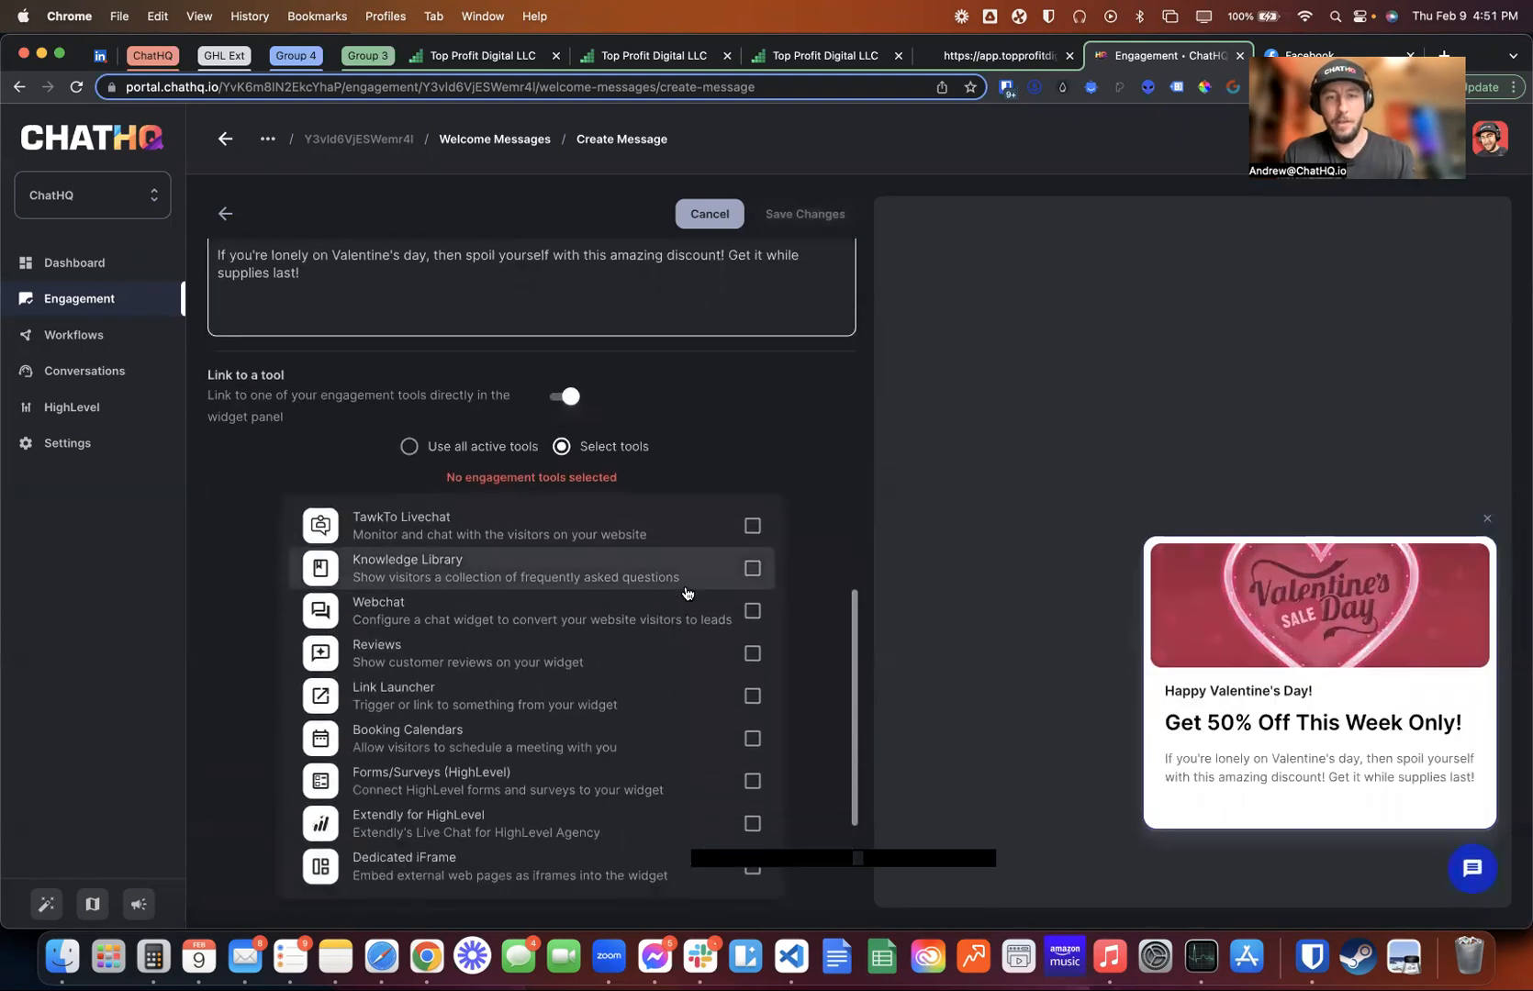
pyautogui.scroll(-1, 686, 593)
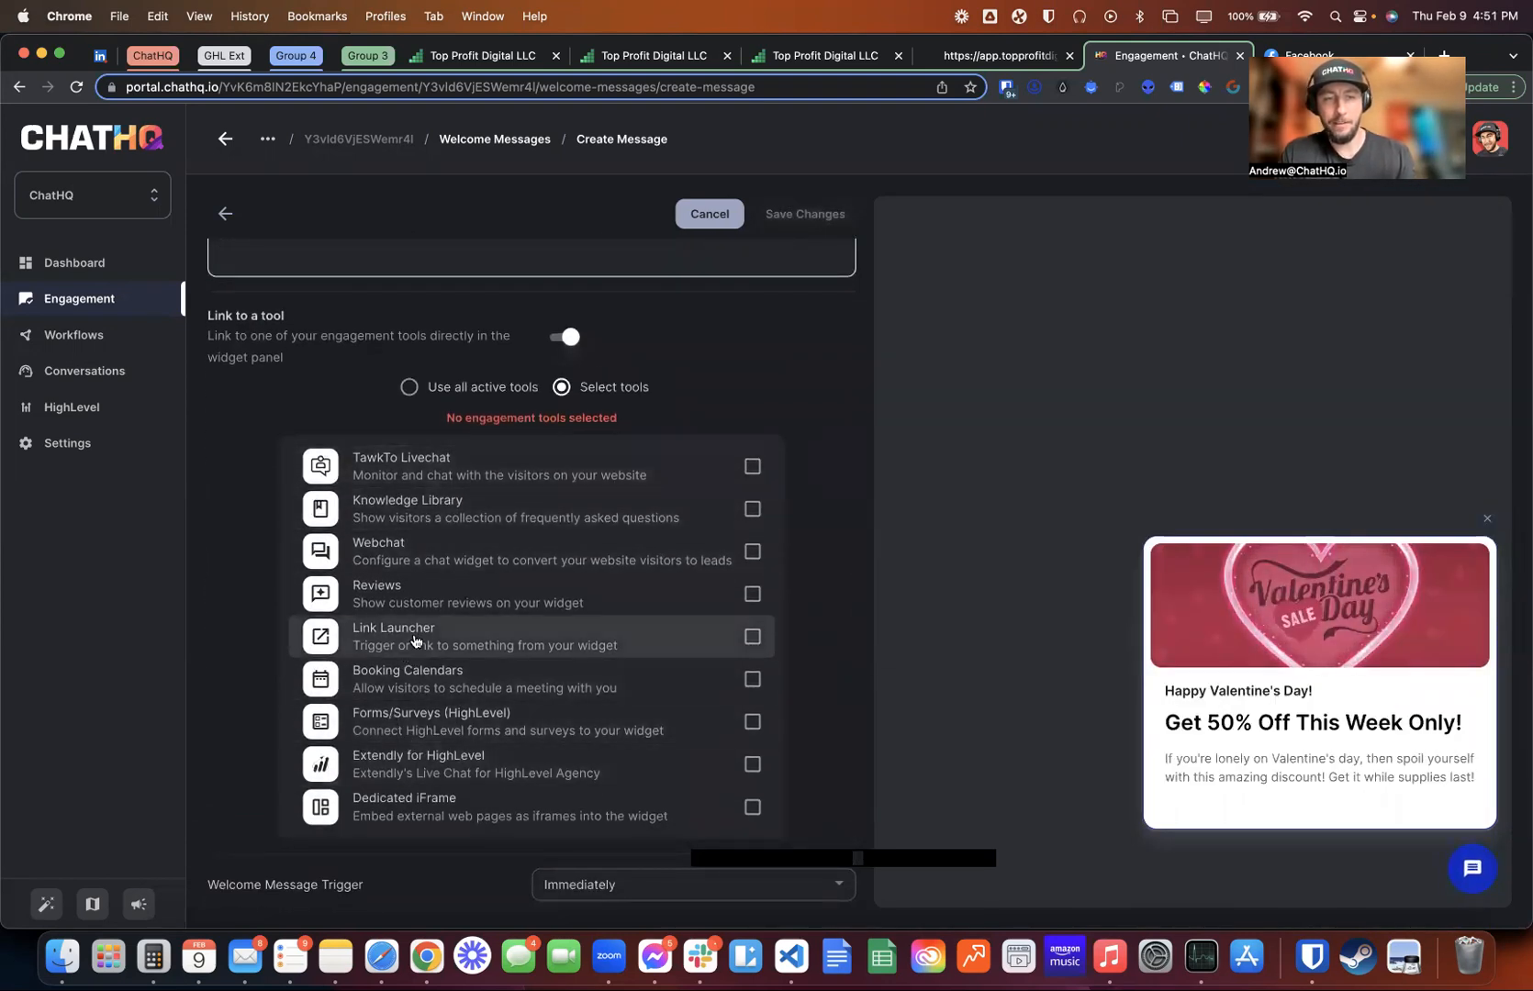
pyautogui.click(751, 636)
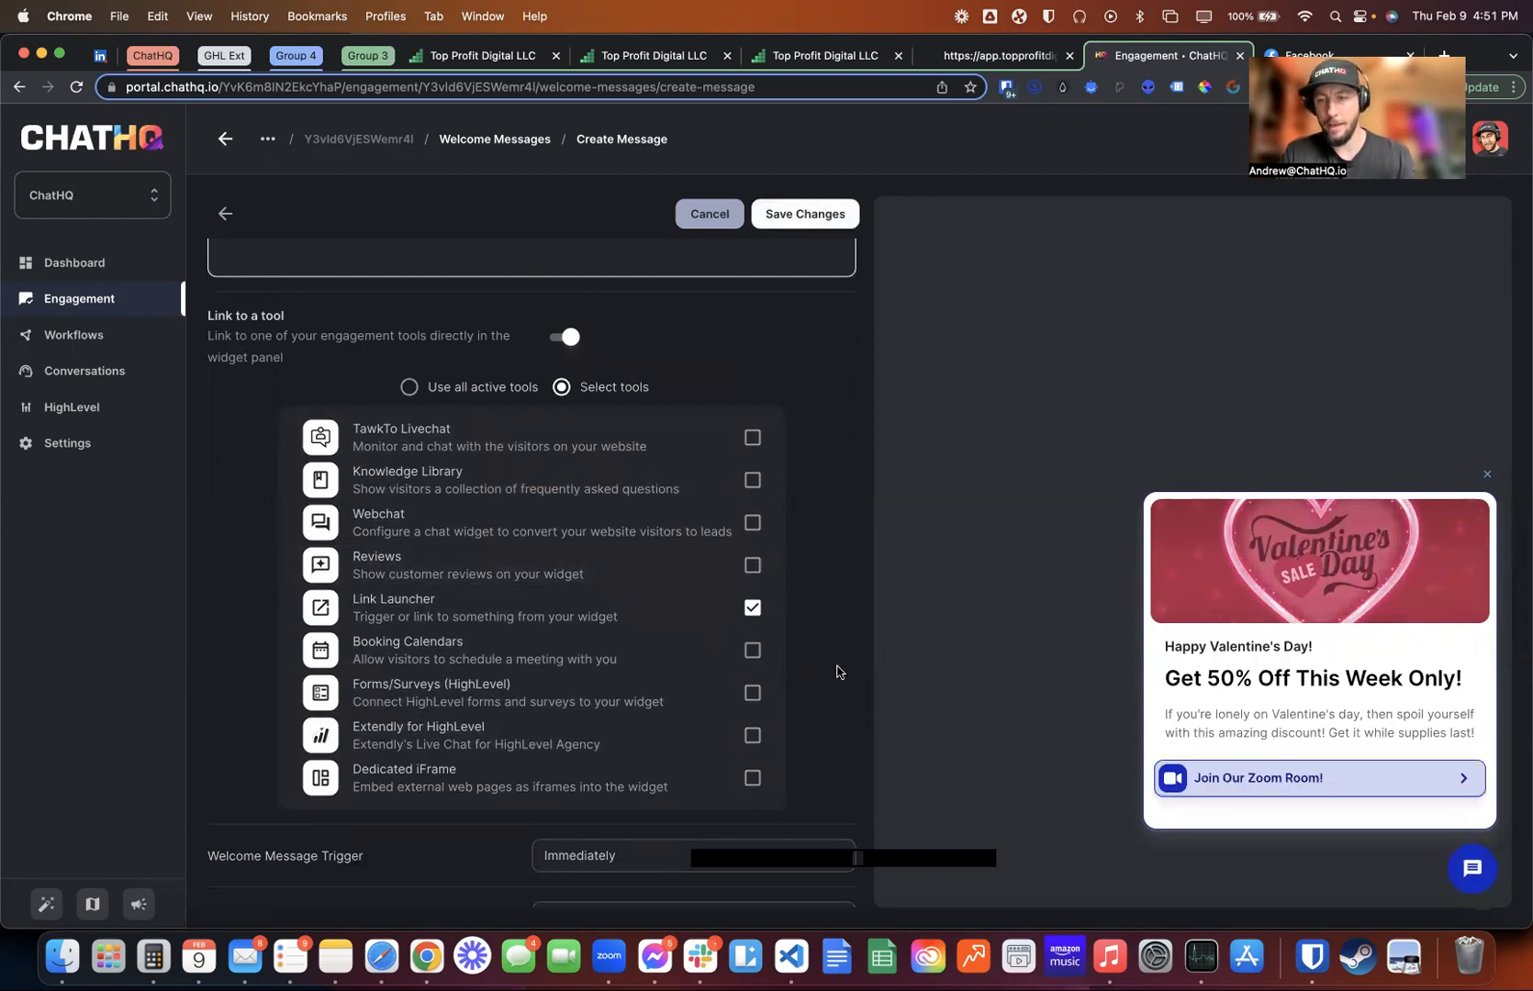
pyautogui.click(752, 609)
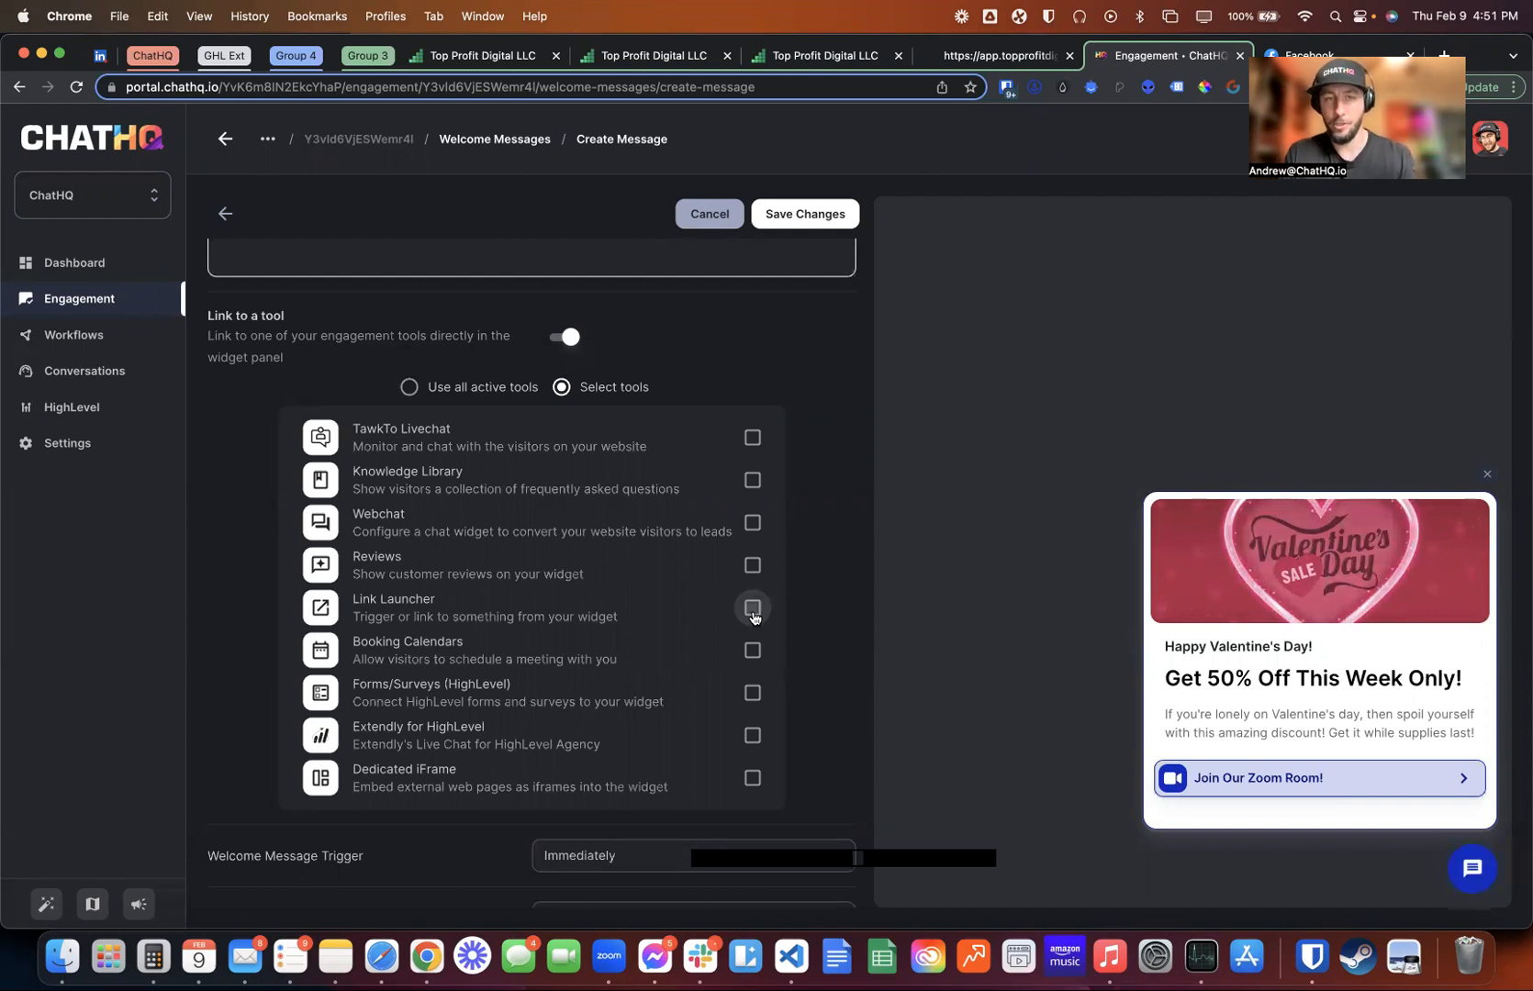
pyautogui.click(569, 435)
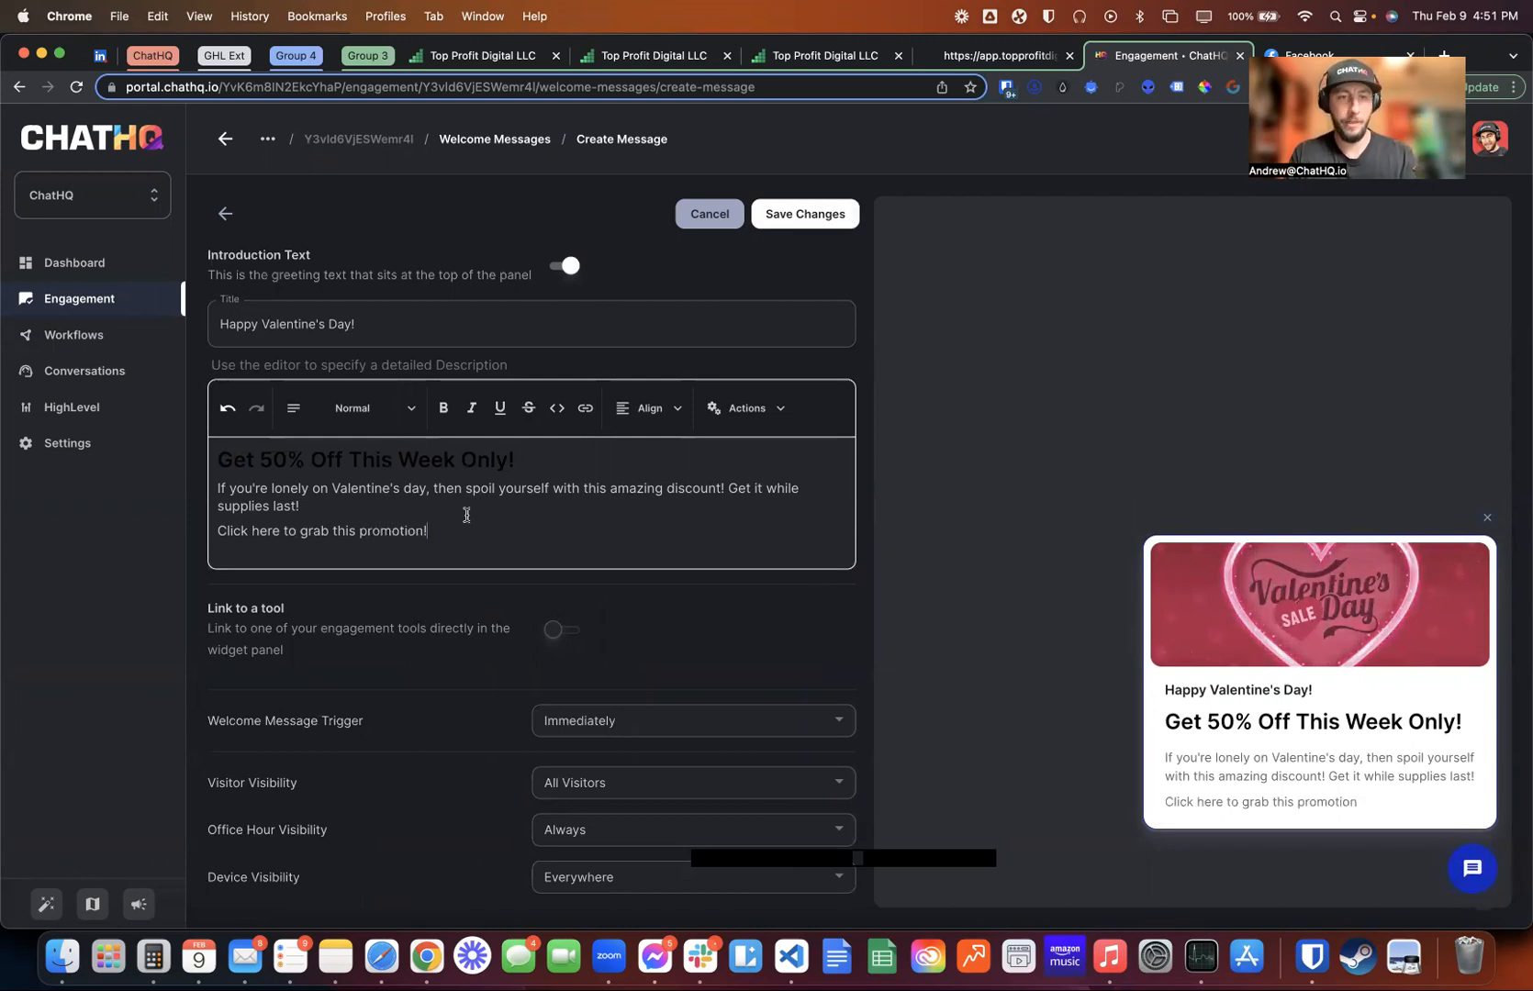
pyautogui.moveTo(446, 532); pyautogui.dragTo(213, 533)
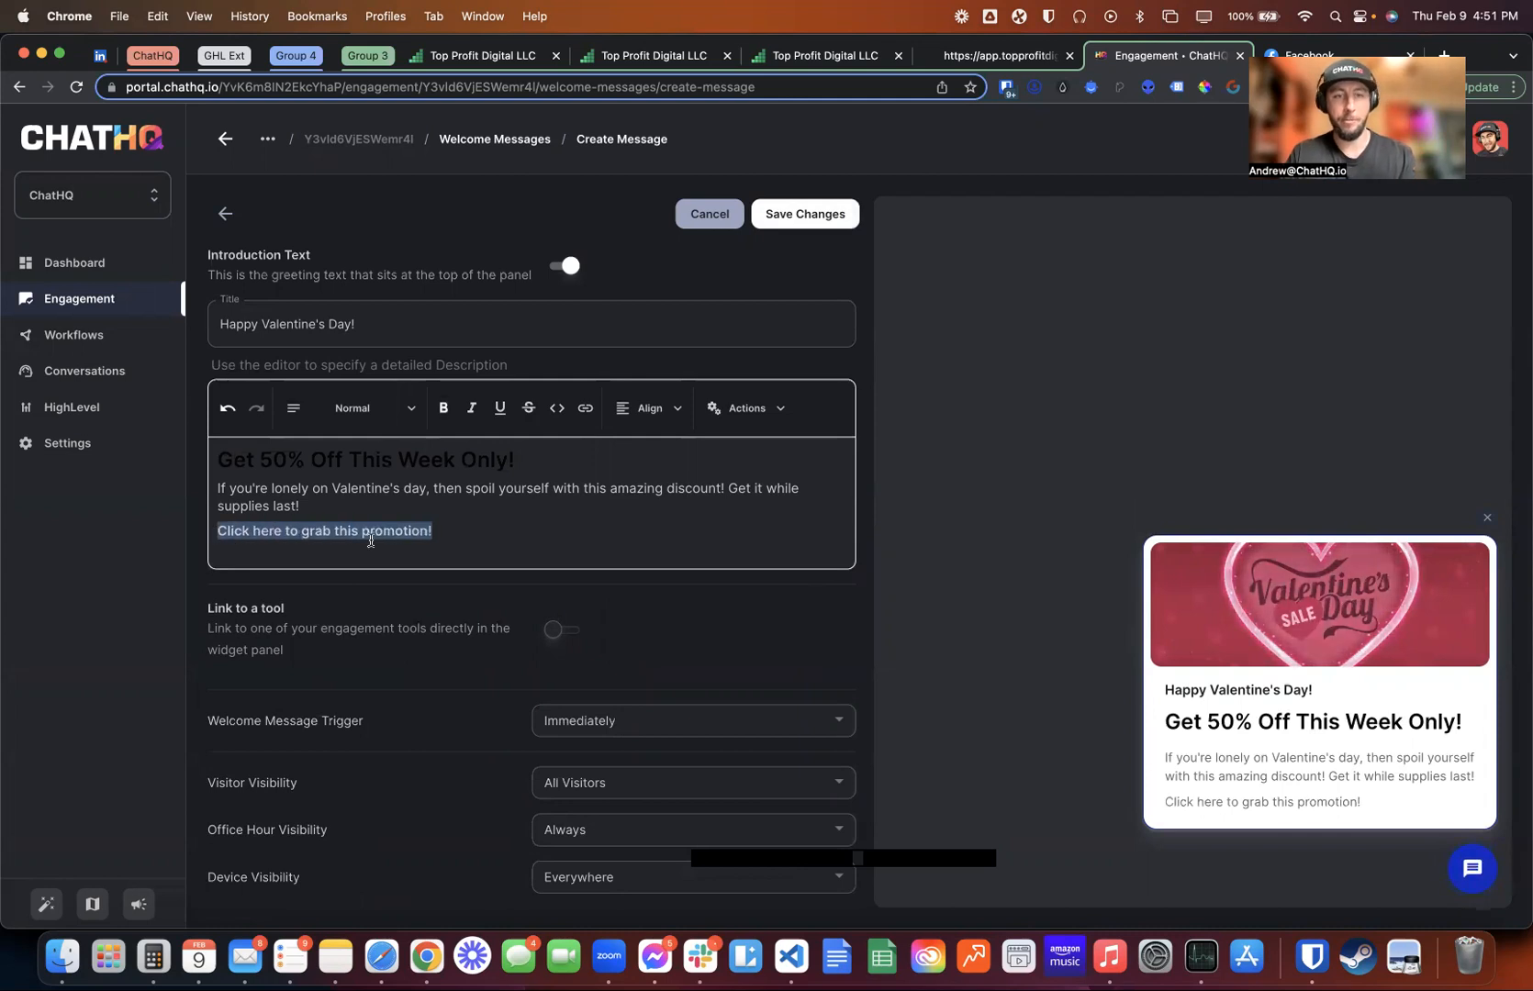
pyautogui.click(586, 411)
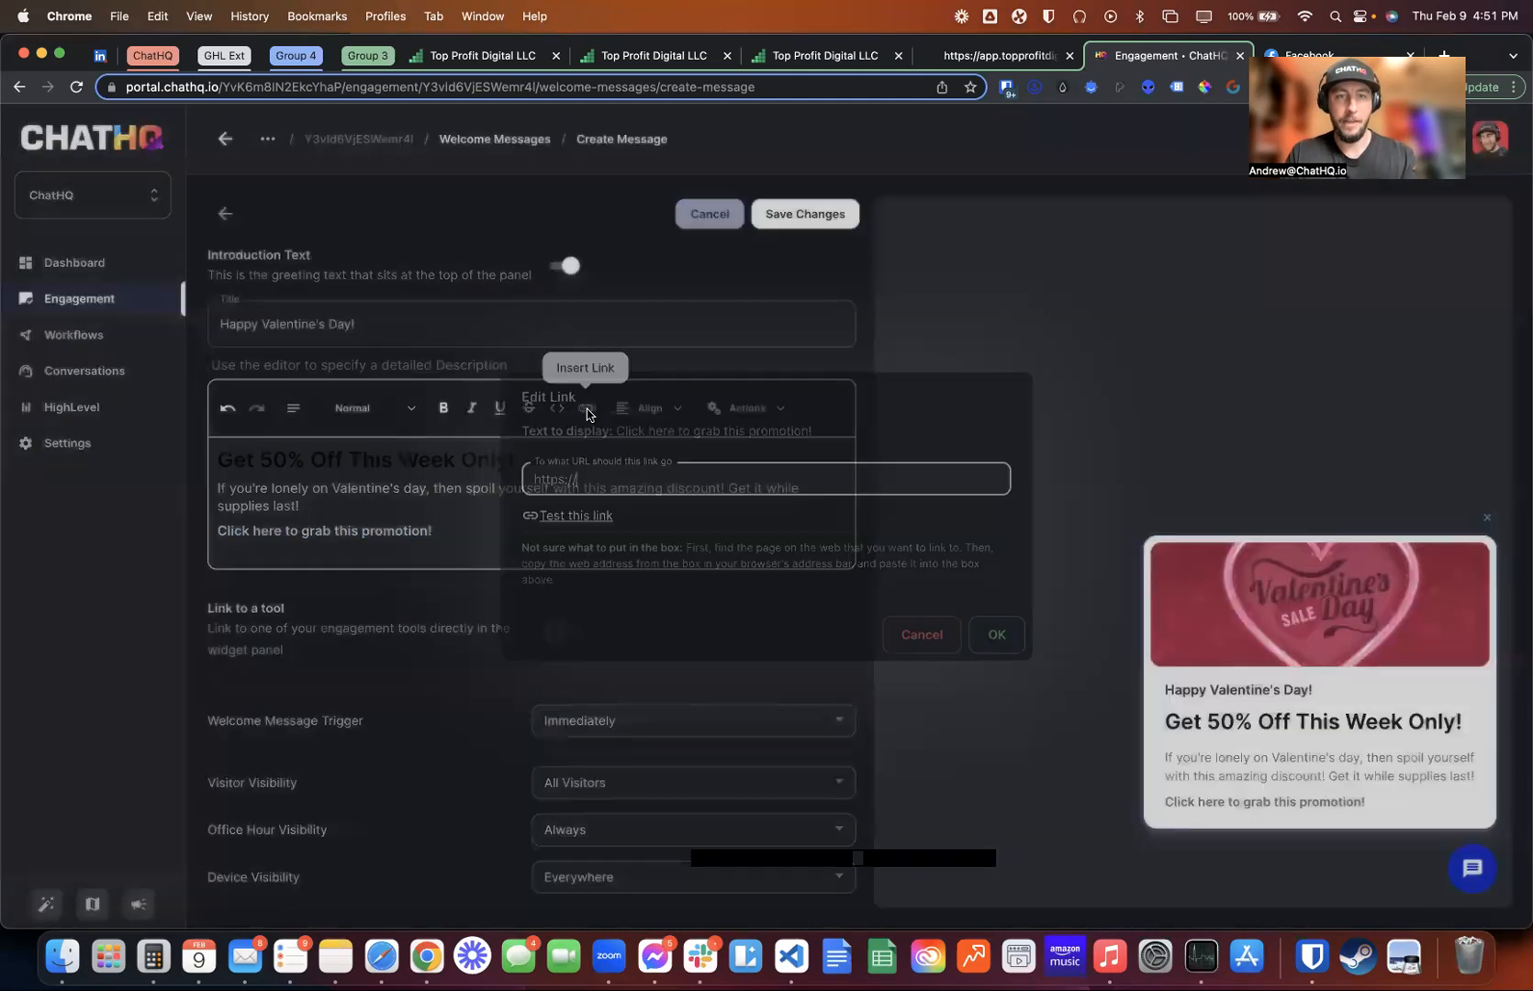
pyautogui.write('www.google.com/')
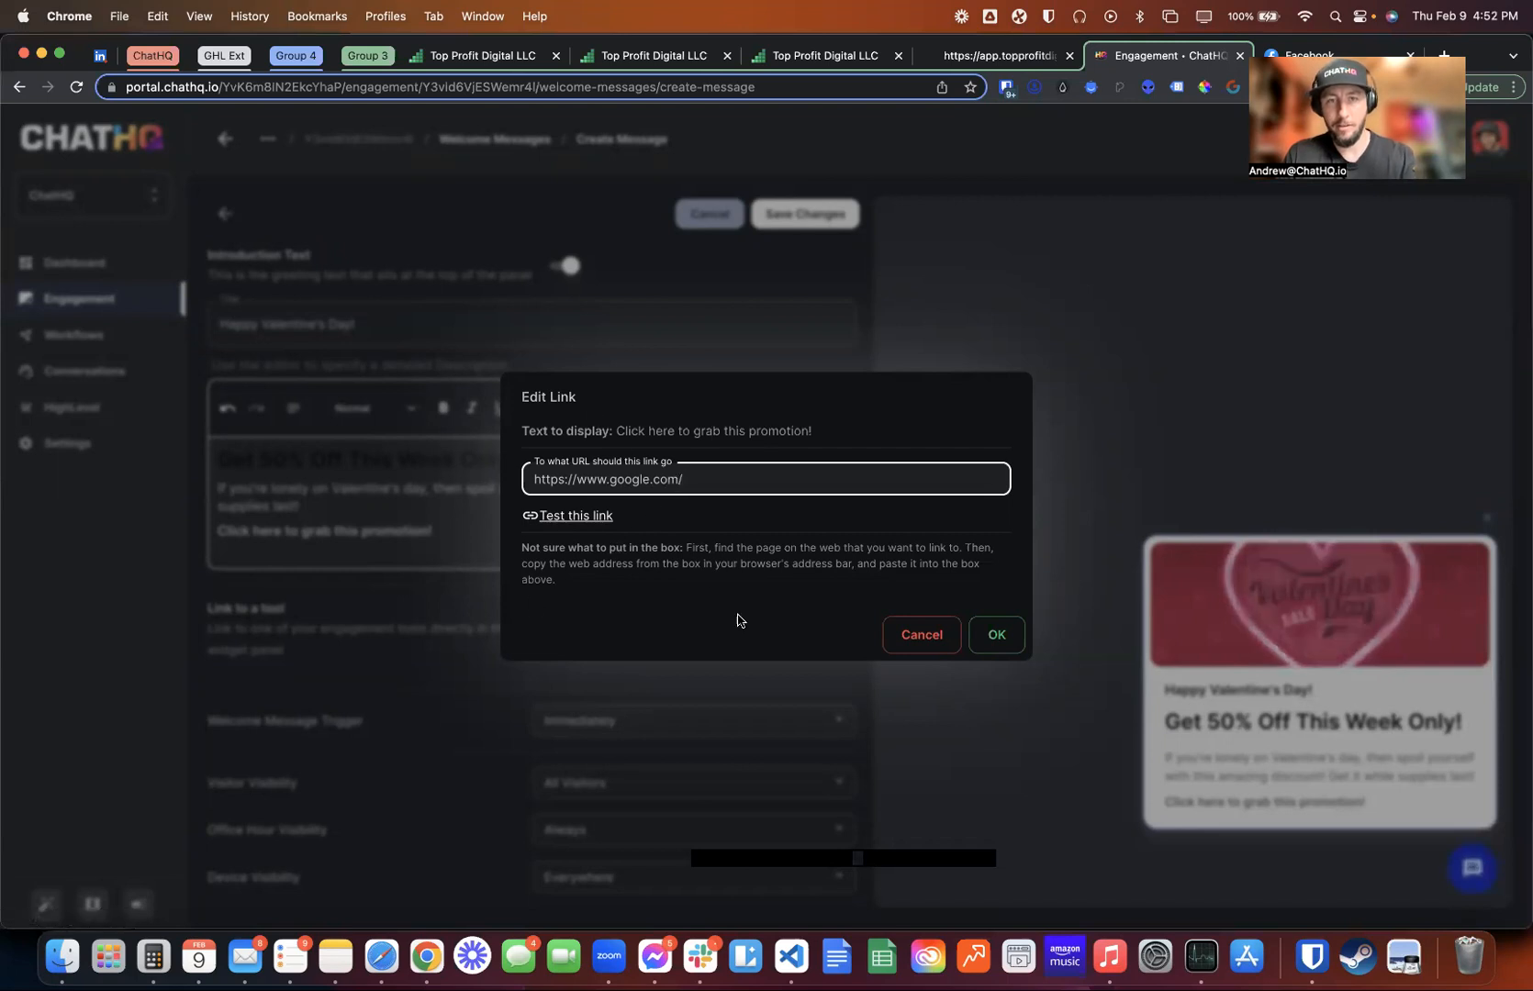
pyautogui.click(577, 517)
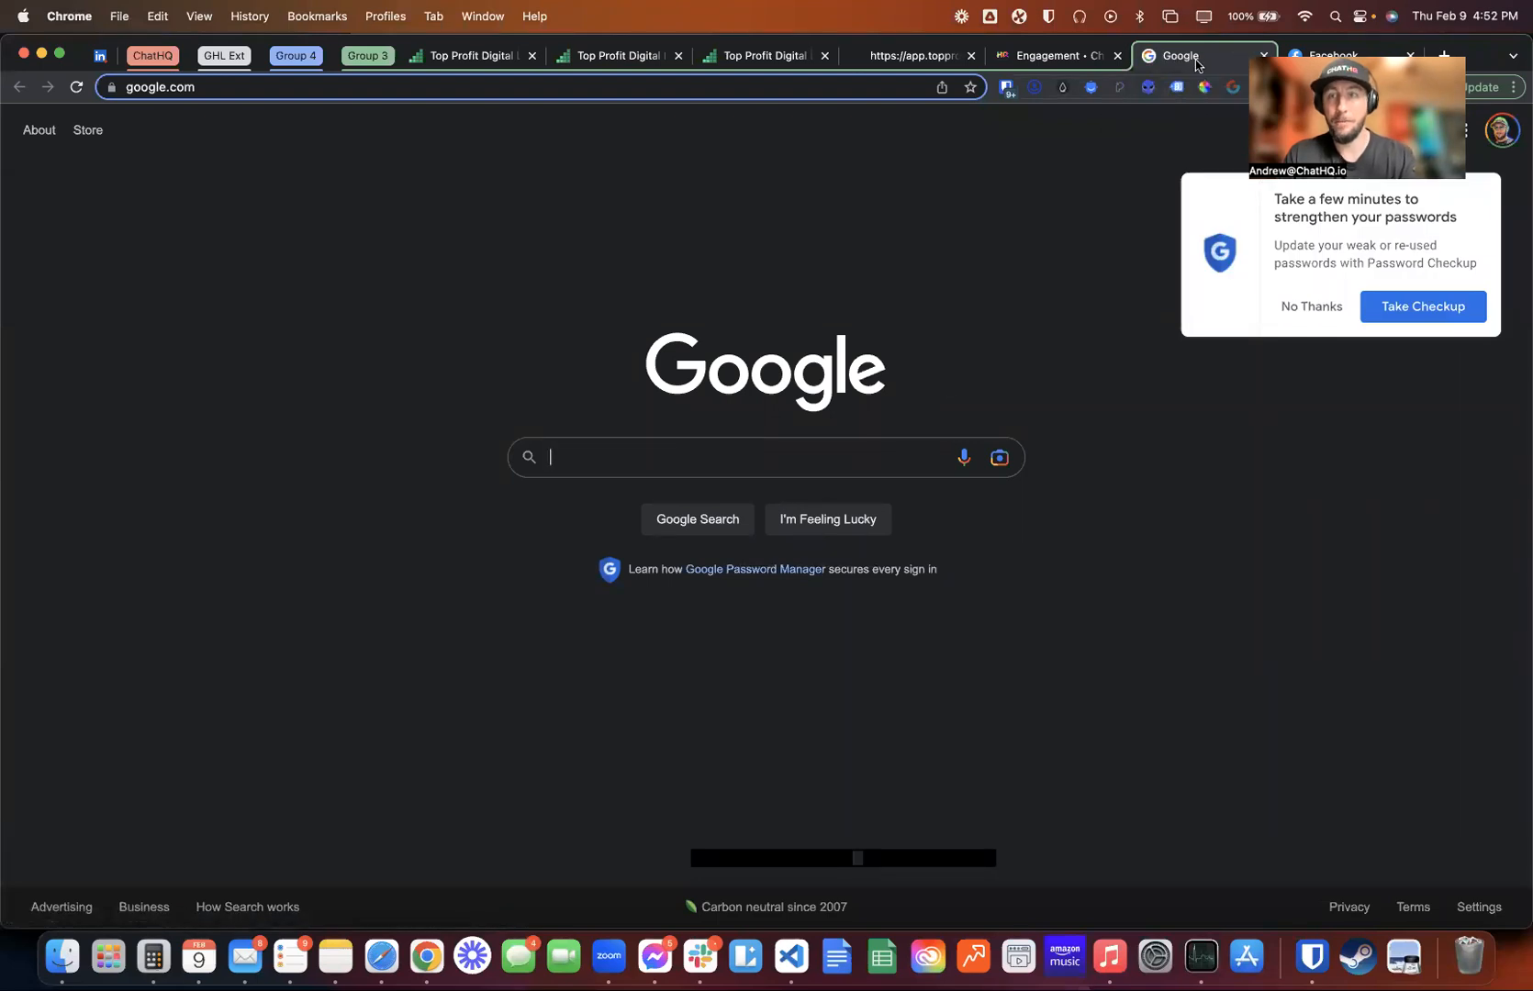
pyautogui.click(1264, 55)
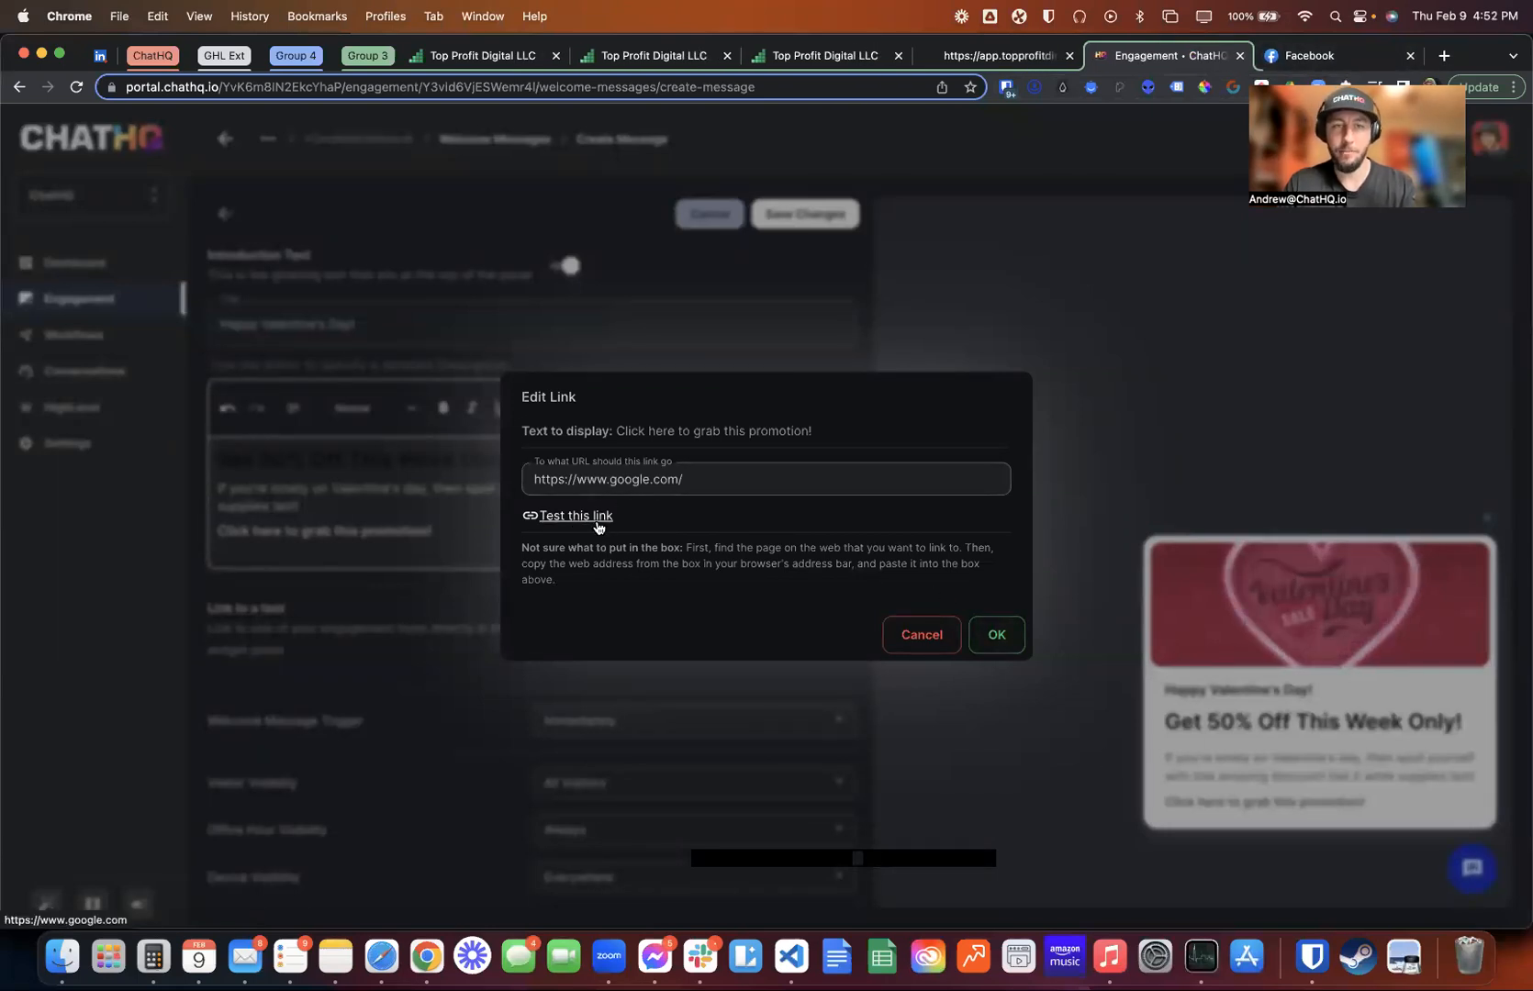
pyautogui.moveTo(615, 433); pyautogui.dragTo(815, 433)
pyautogui.click(997, 636)
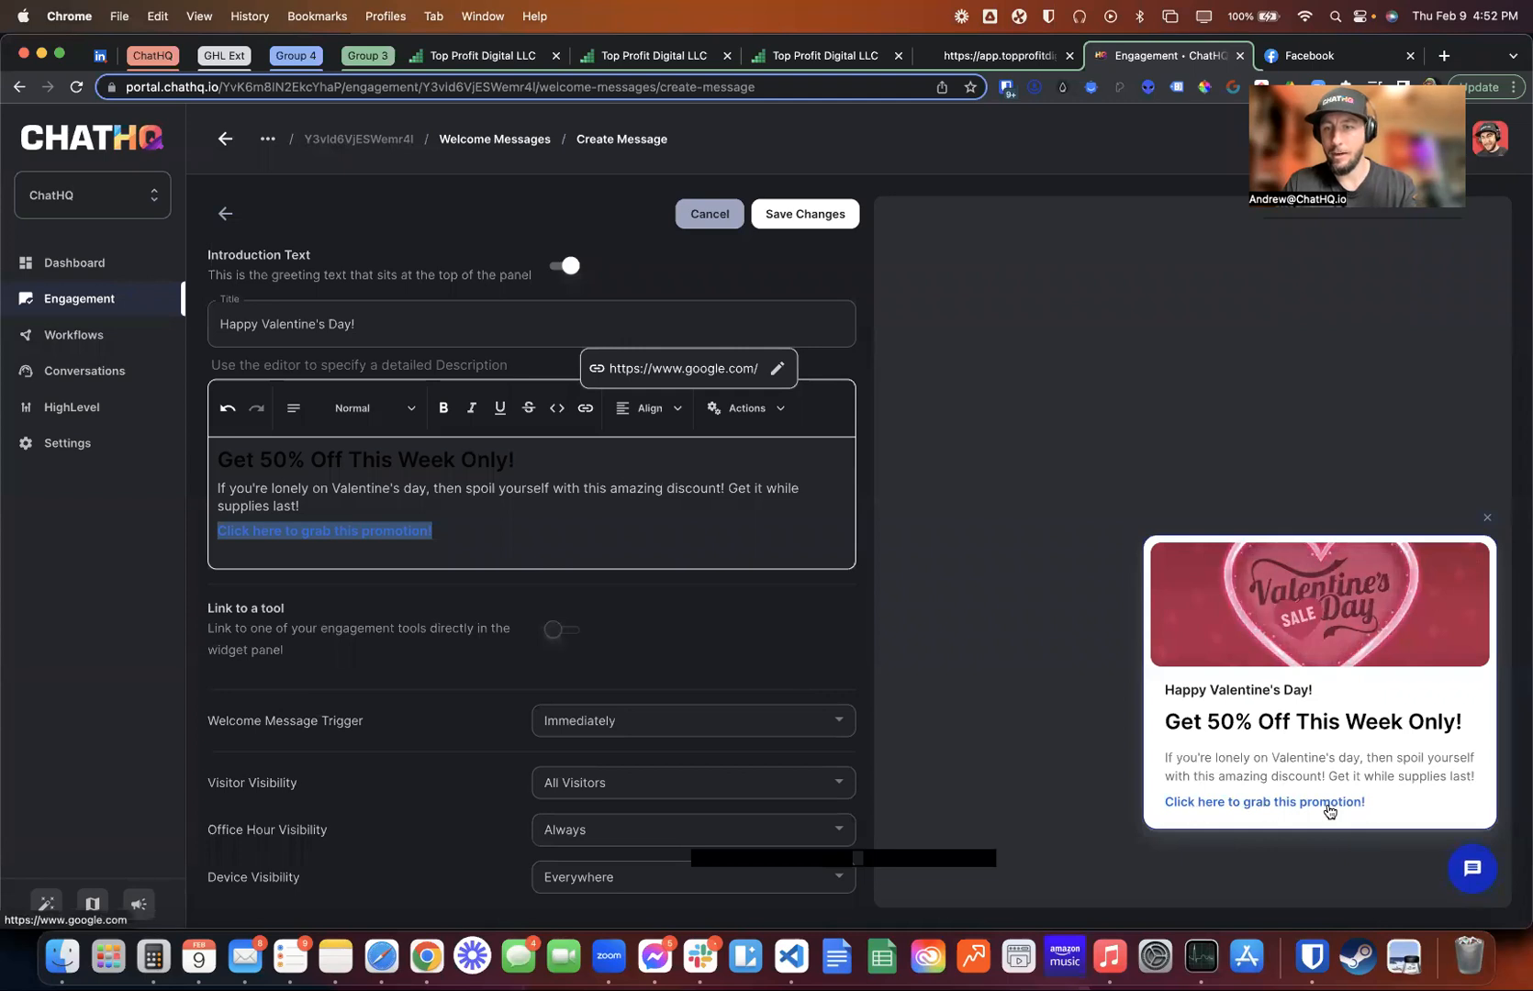
# Remove the link from the description line "Click here to grab this promotion!" by clearing its URL
pyautogui.click(462, 528)
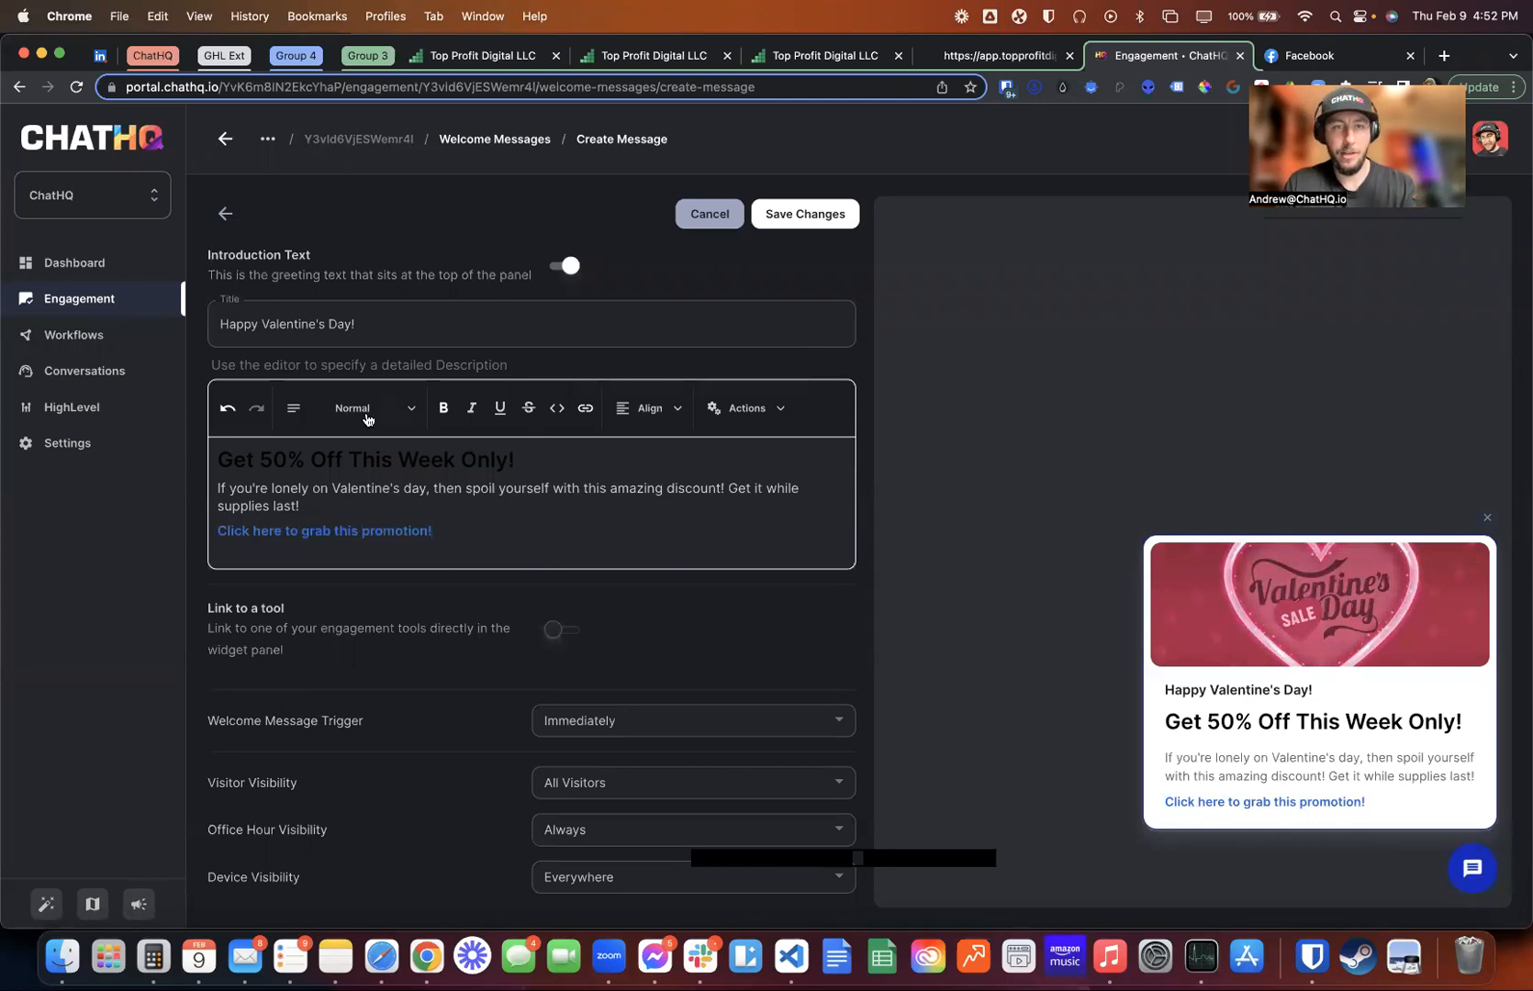
pyautogui.moveTo(435, 534); pyautogui.dragTo(212, 532)
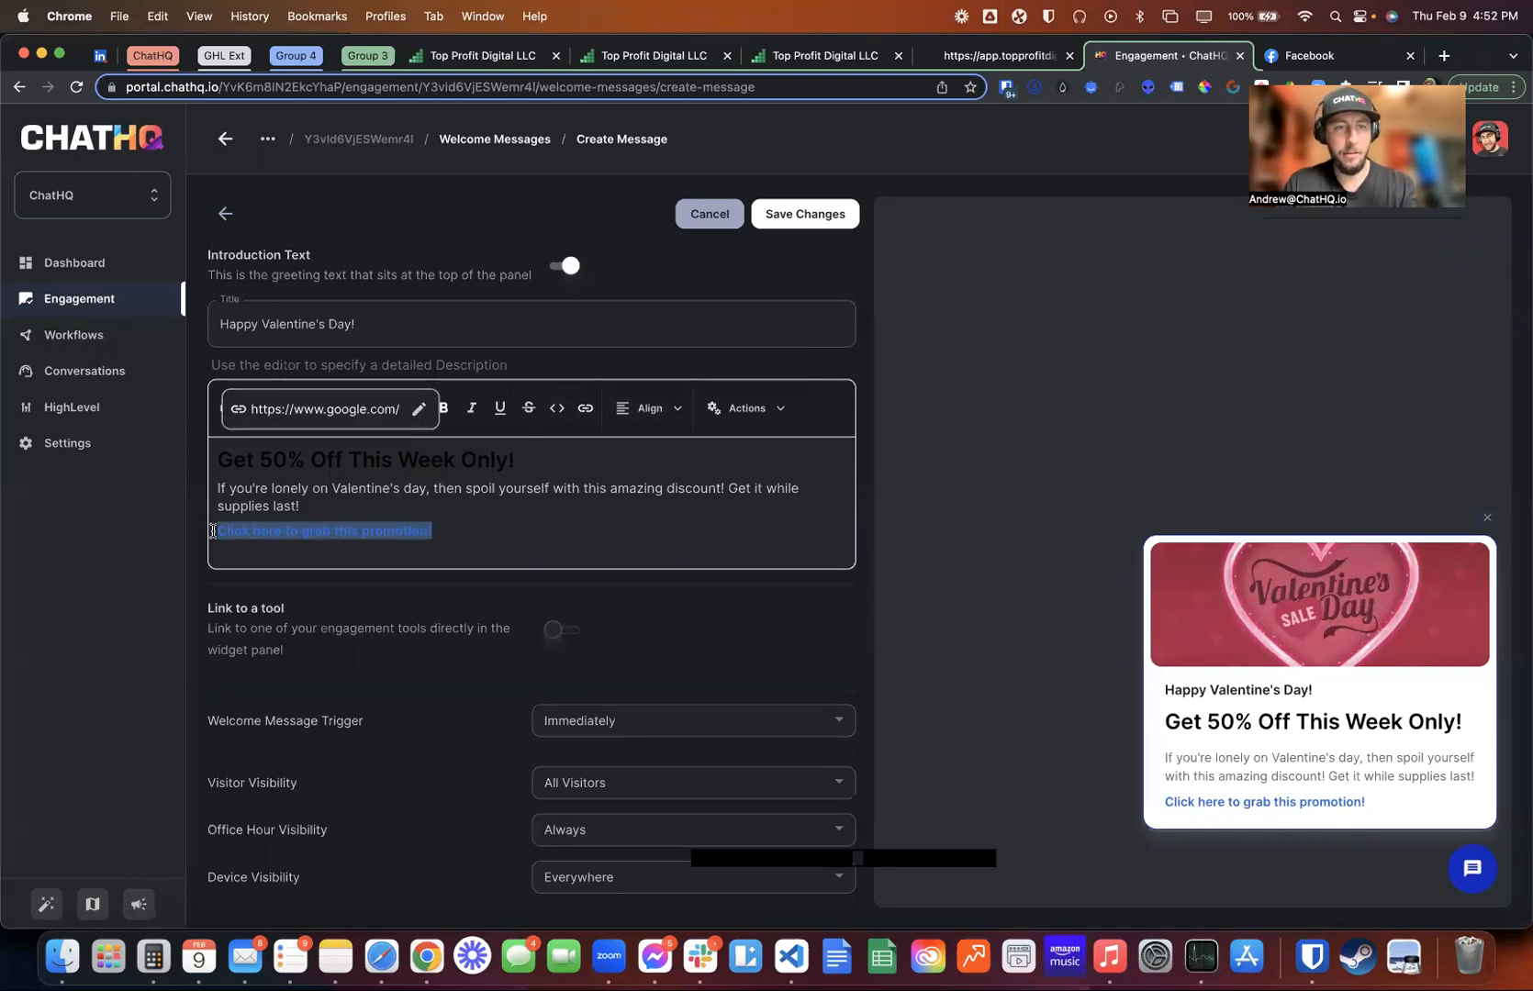
pyautogui.click(558, 547)
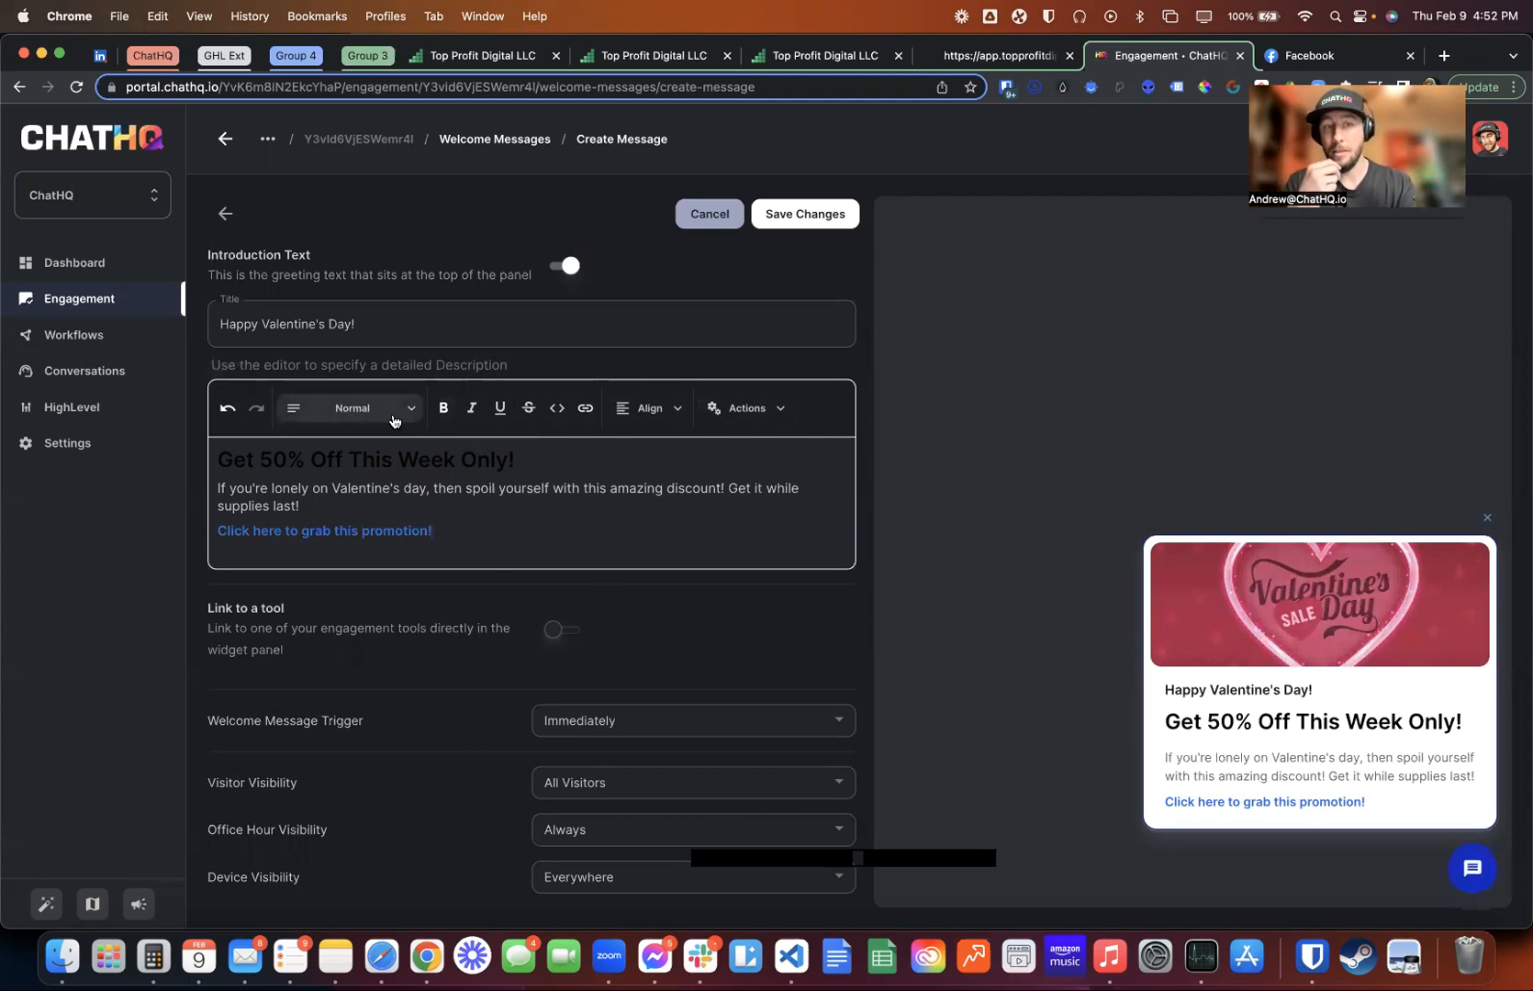
pyautogui.moveTo(446, 530); pyautogui.dragTo(204, 538)
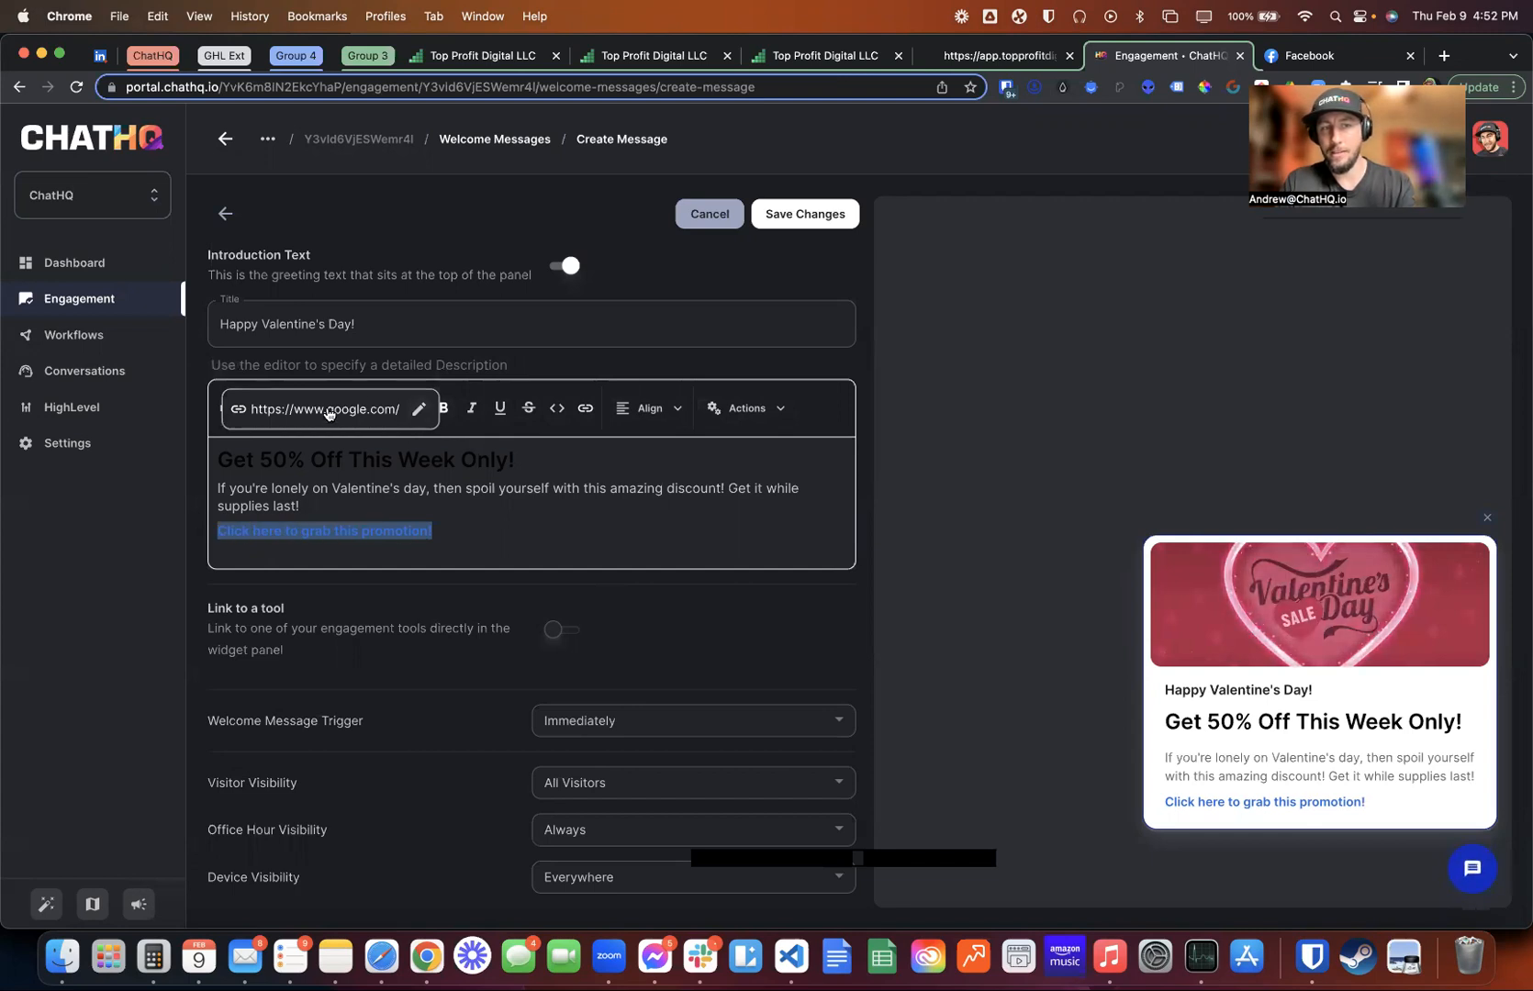
pyautogui.click(484, 531)
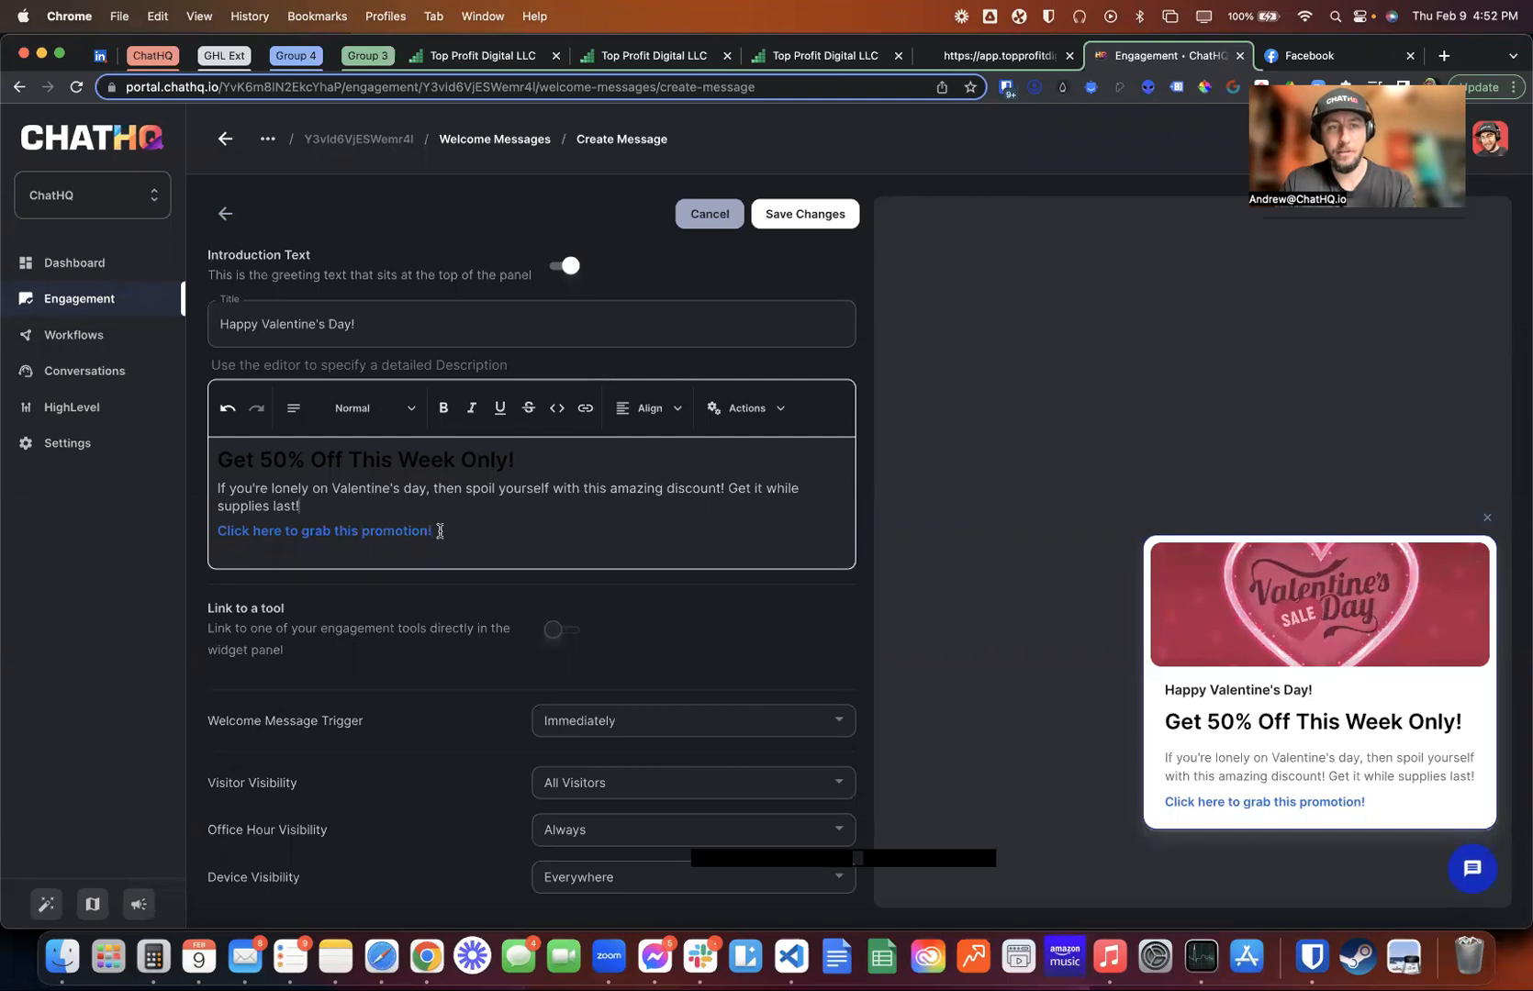
pyautogui.moveTo(439, 531); pyautogui.dragTo(212, 530)
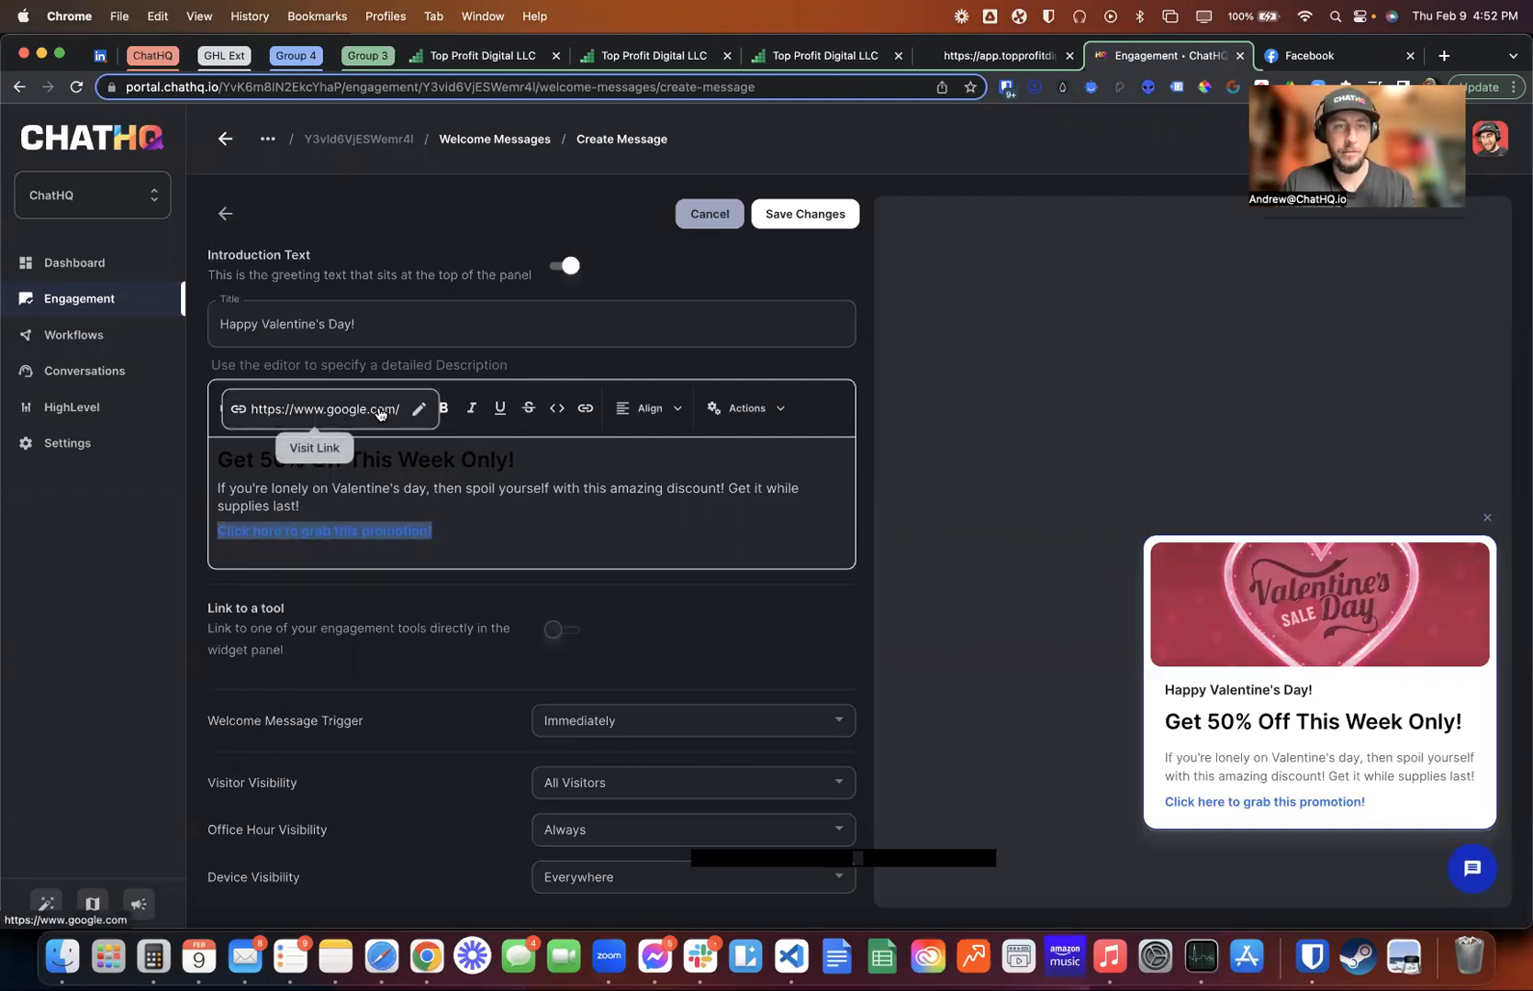
pyautogui.click(418, 410)
pyautogui.moveTo(707, 479); pyautogui.dragTo(466, 484)
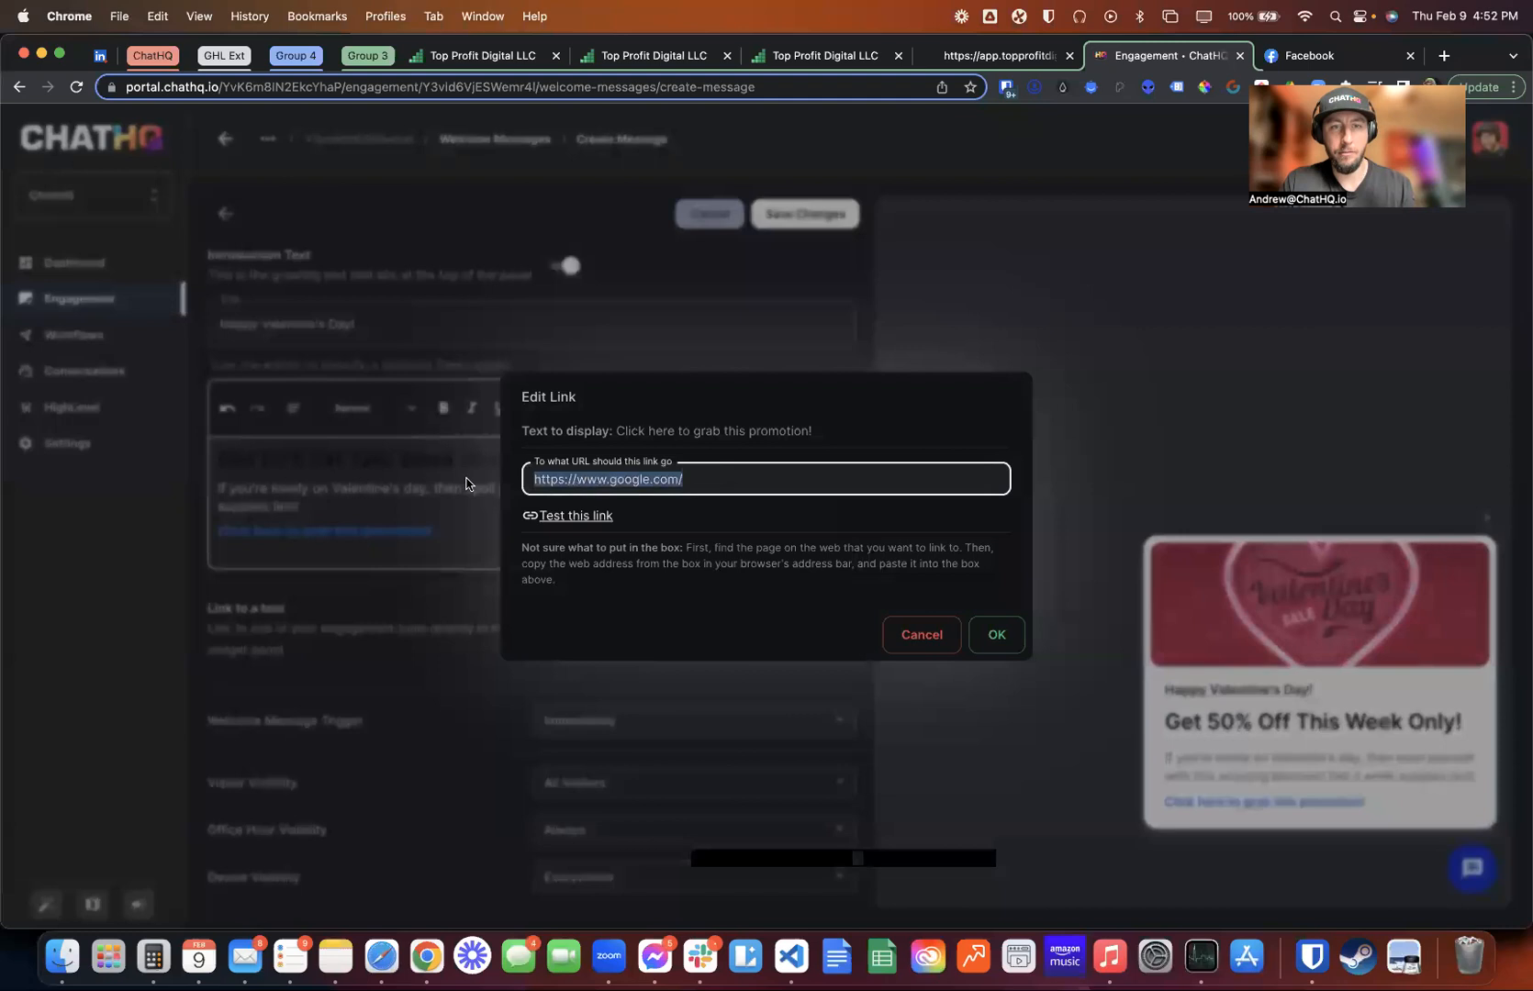
pyautogui.press('BackSpace')
pyautogui.click(996, 634)
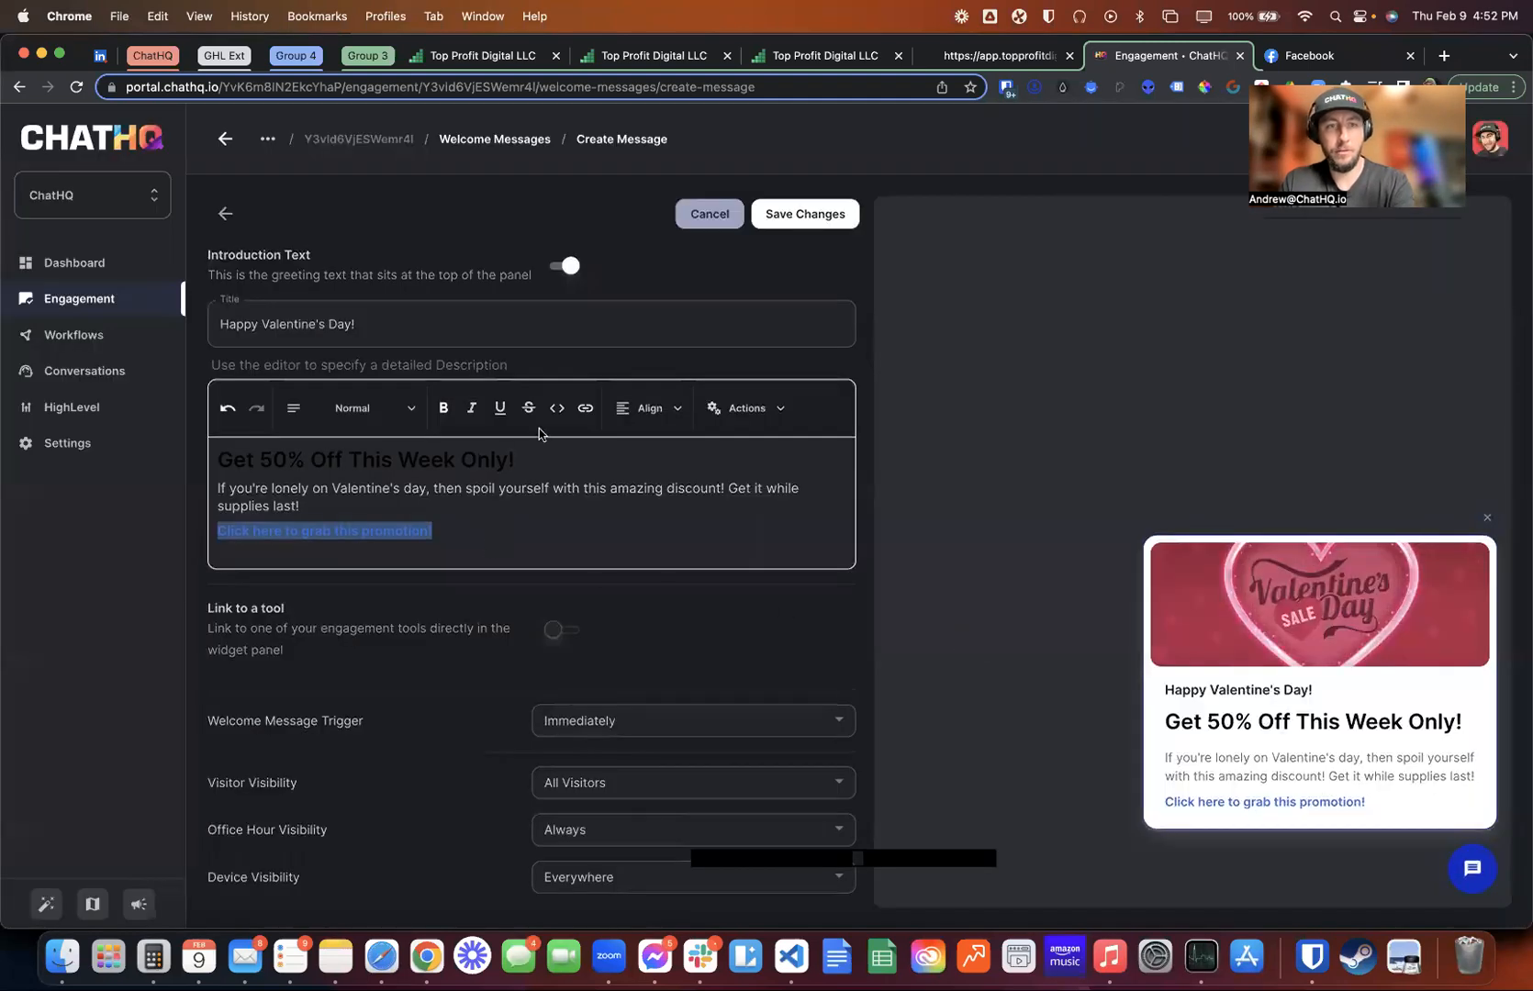
# Format the promotion line at the end of the description as a Small Heading
pyautogui.moveTo(476, 536); pyautogui.dragTo(213, 532)
pyautogui.click(406, 419)
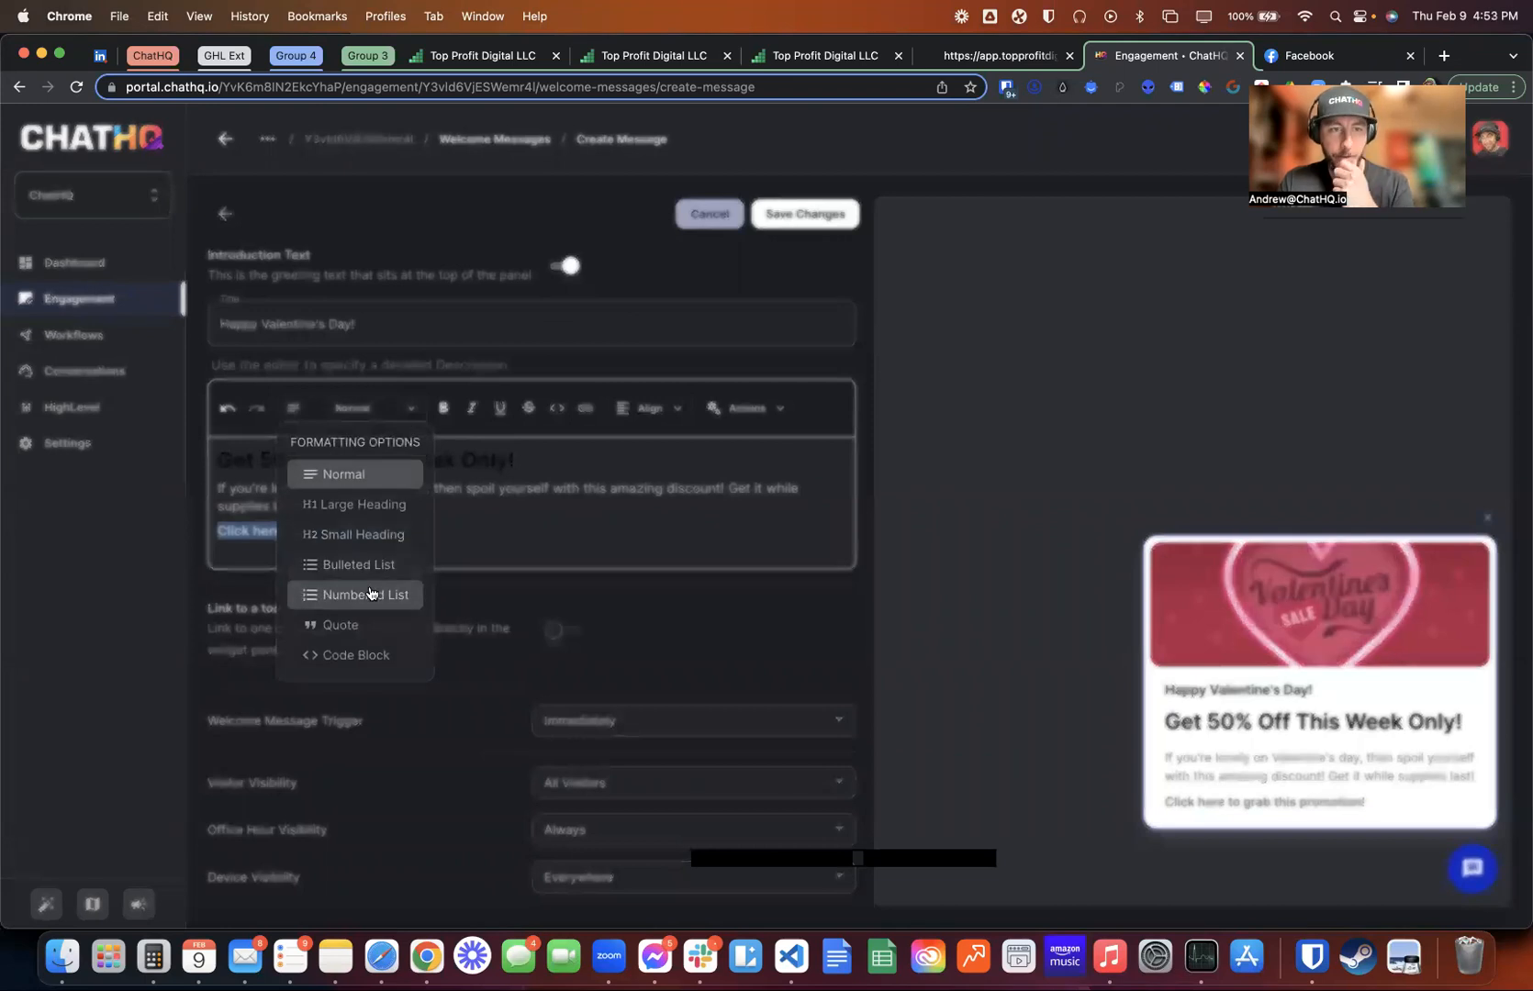
pyautogui.click(360, 536)
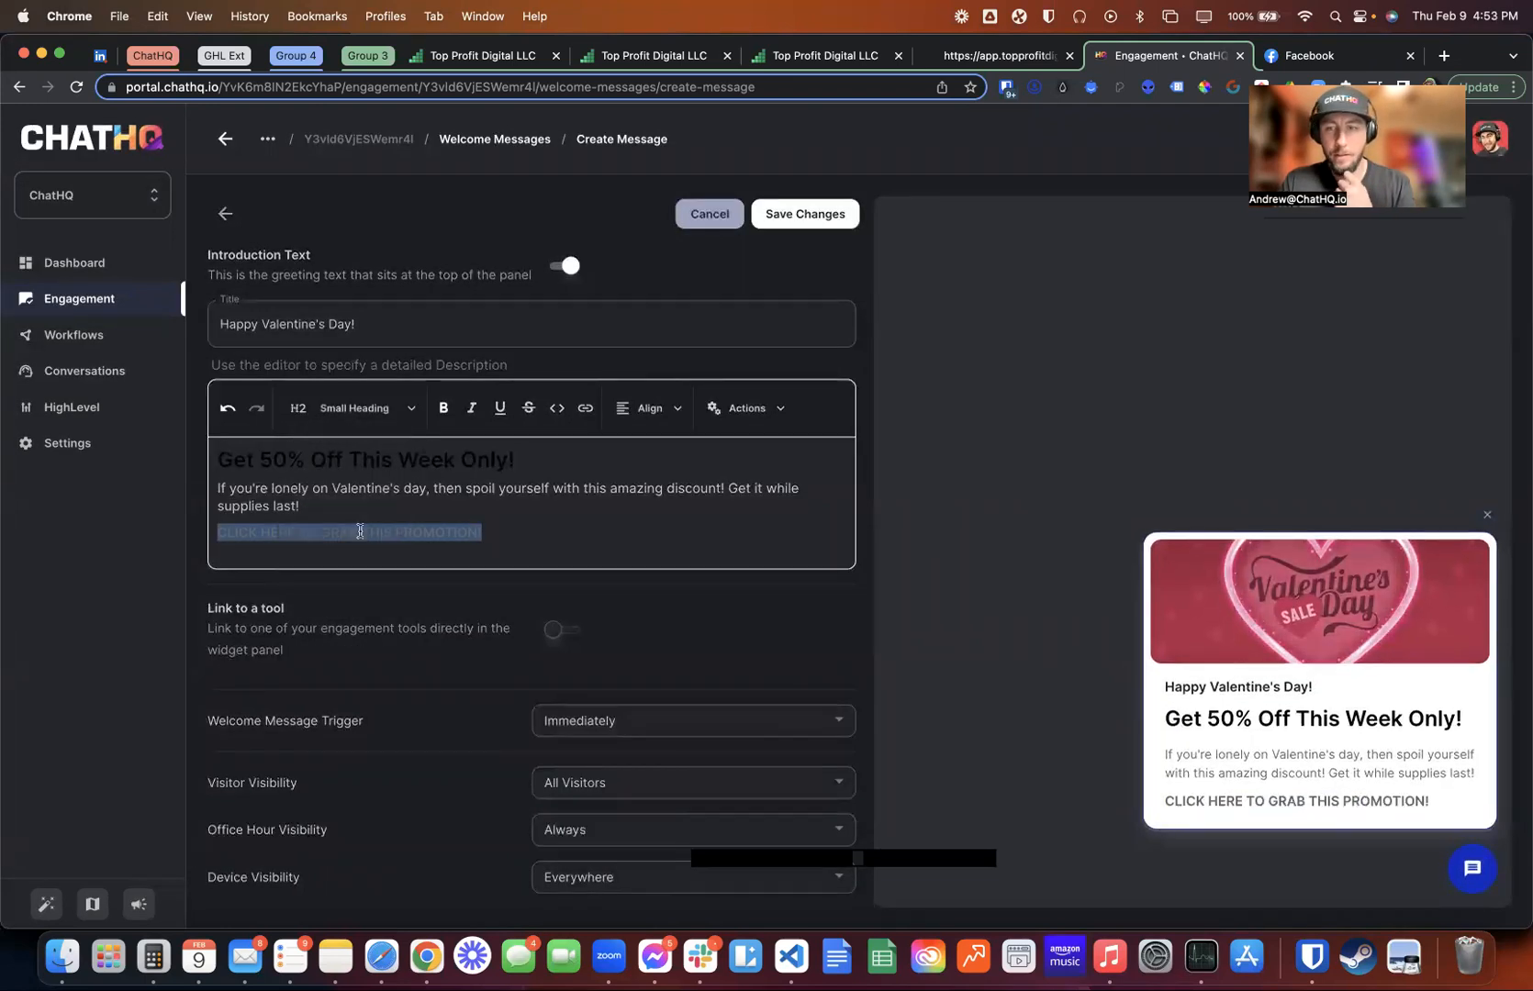
pyautogui.click(584, 407)
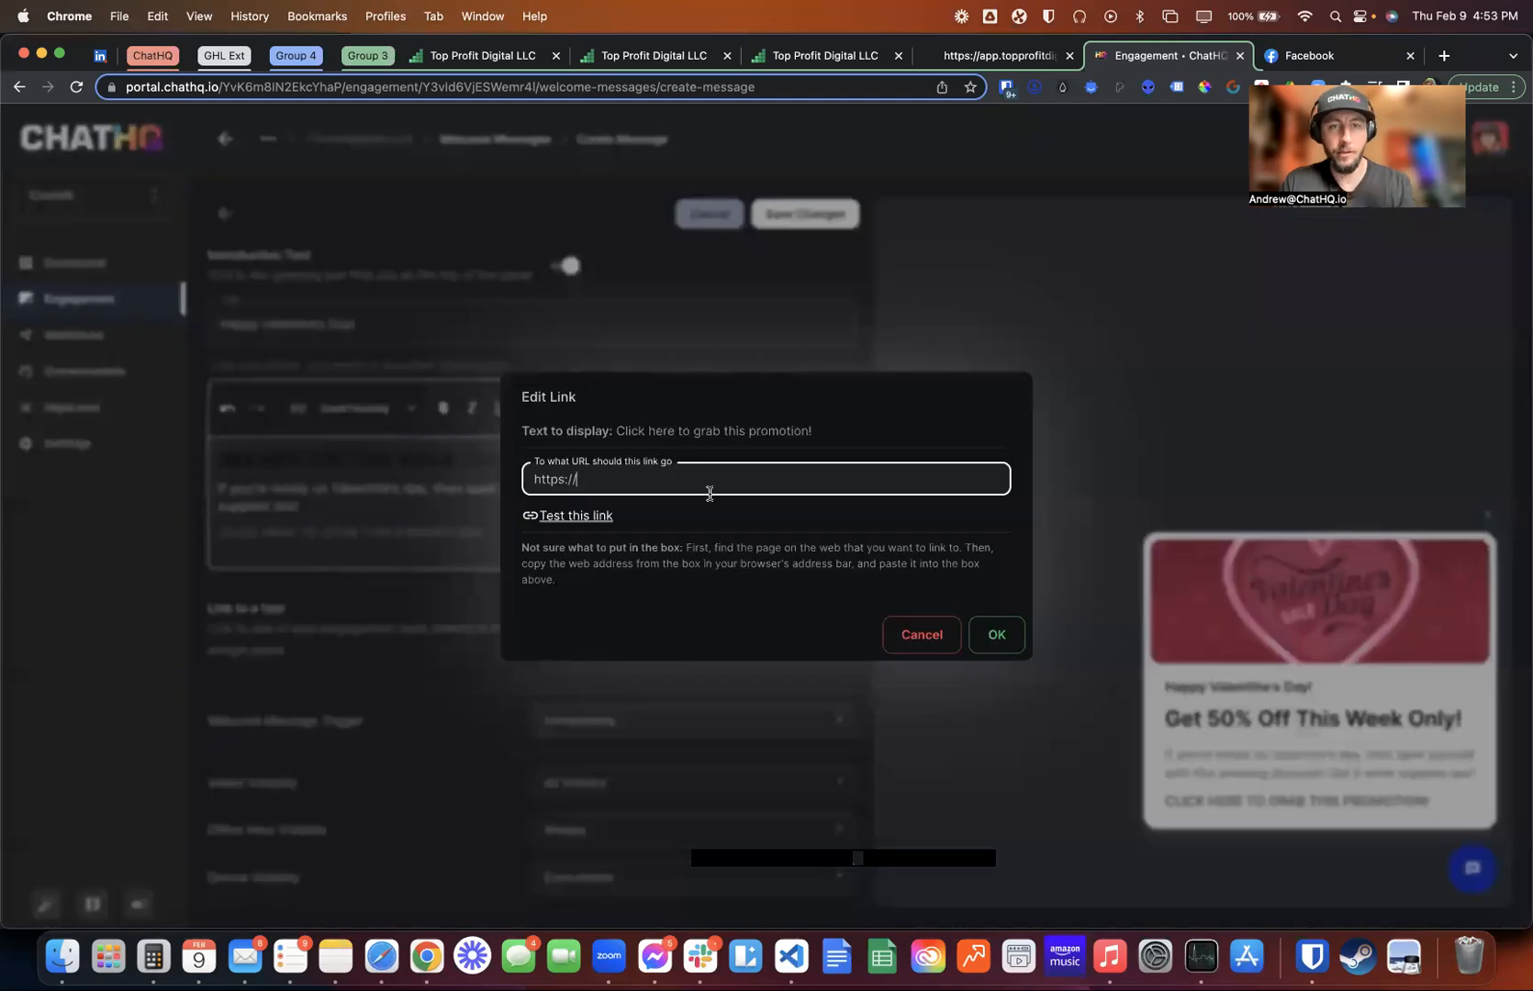
pyautogui.write('www.google.com')
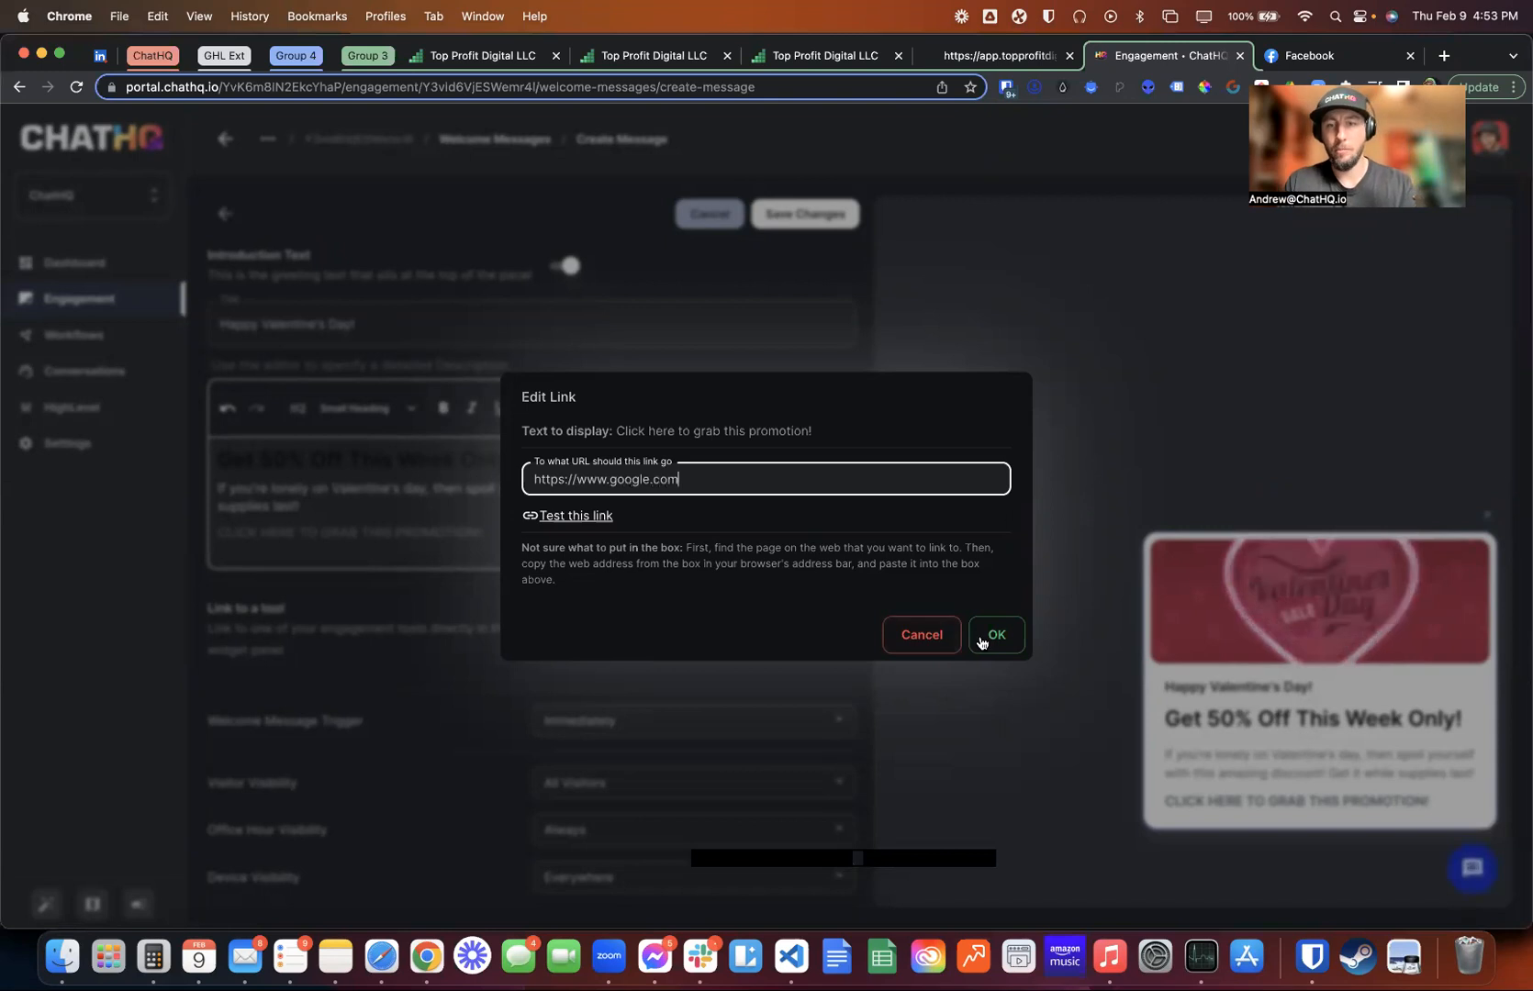
pyautogui.click(995, 635)
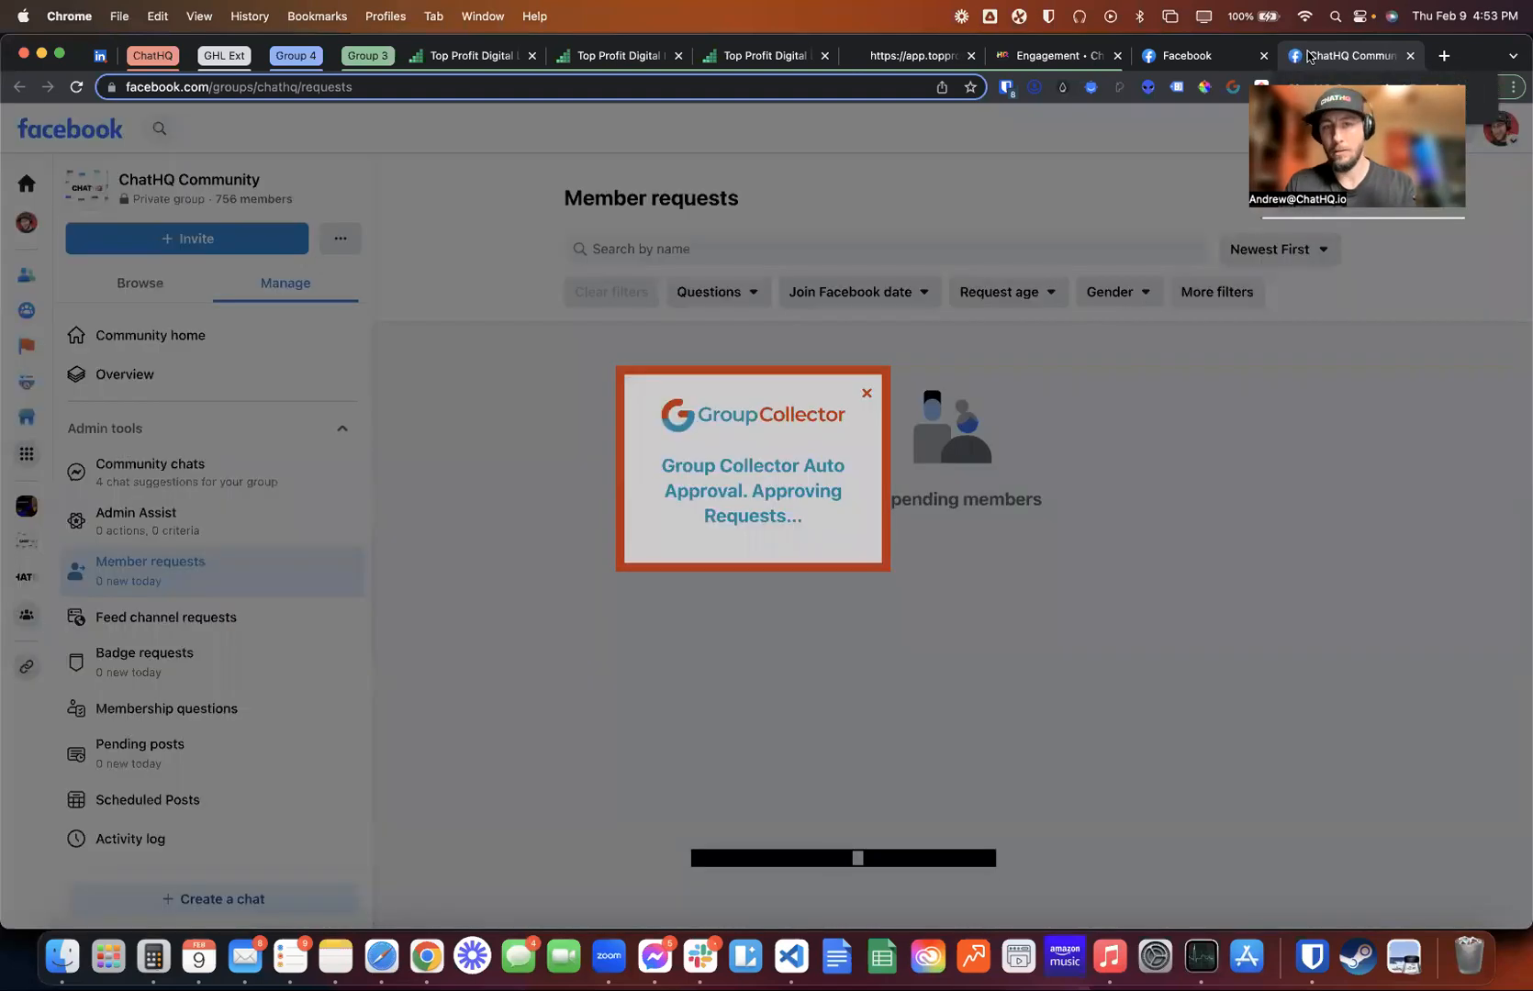
pyautogui.click(1045, 60)
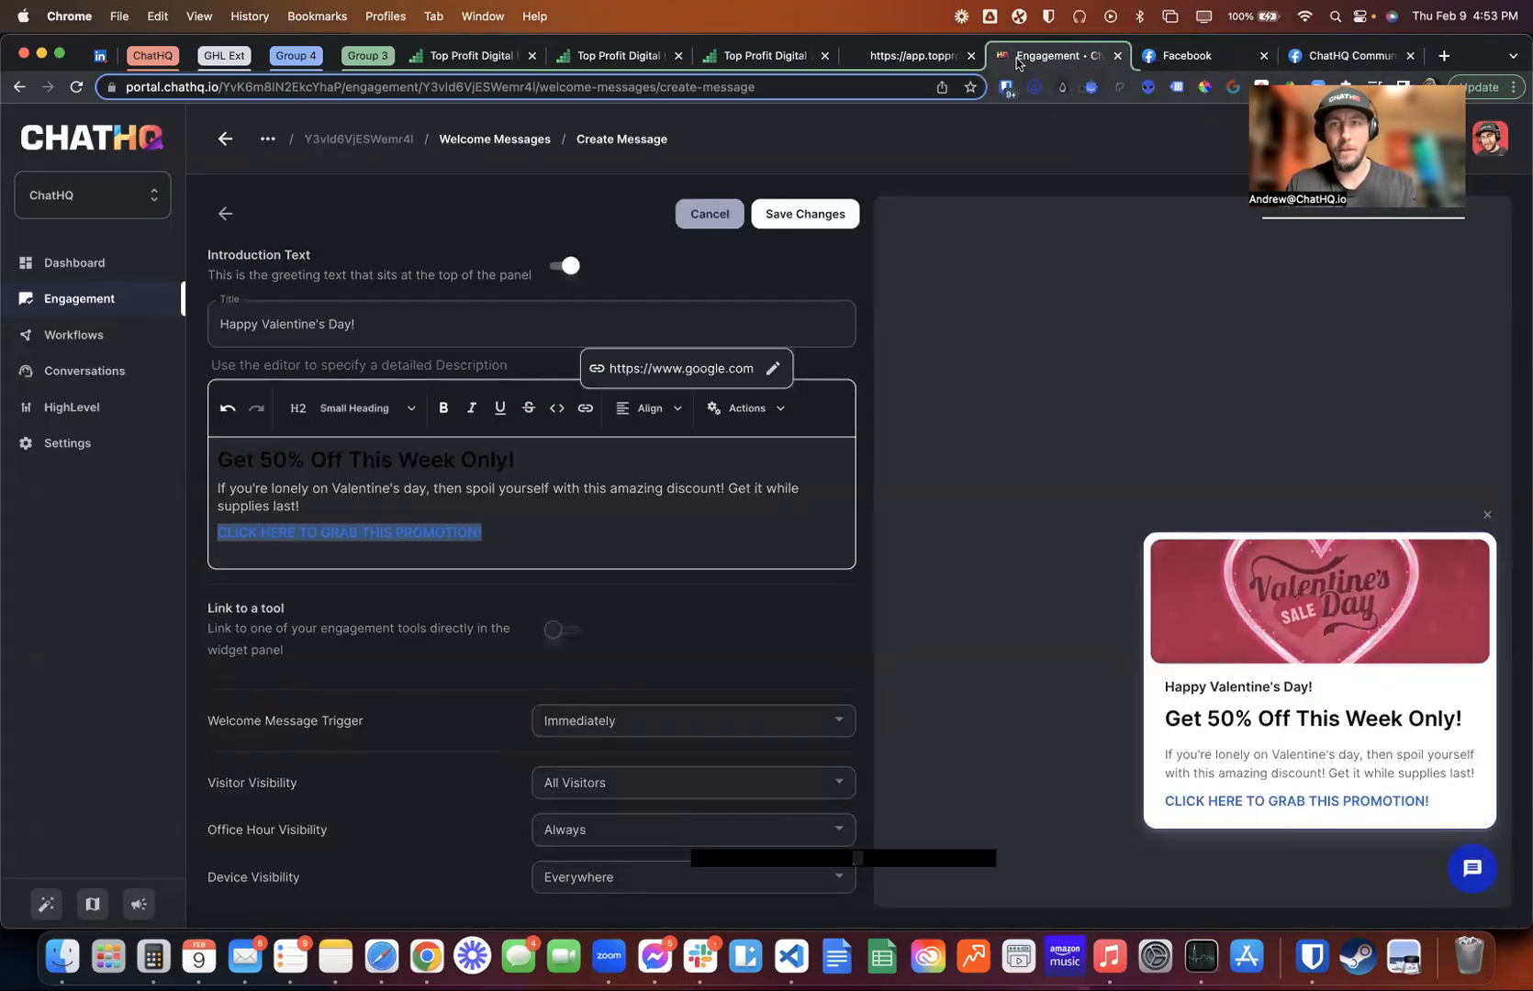
pyautogui.click(505, 537)
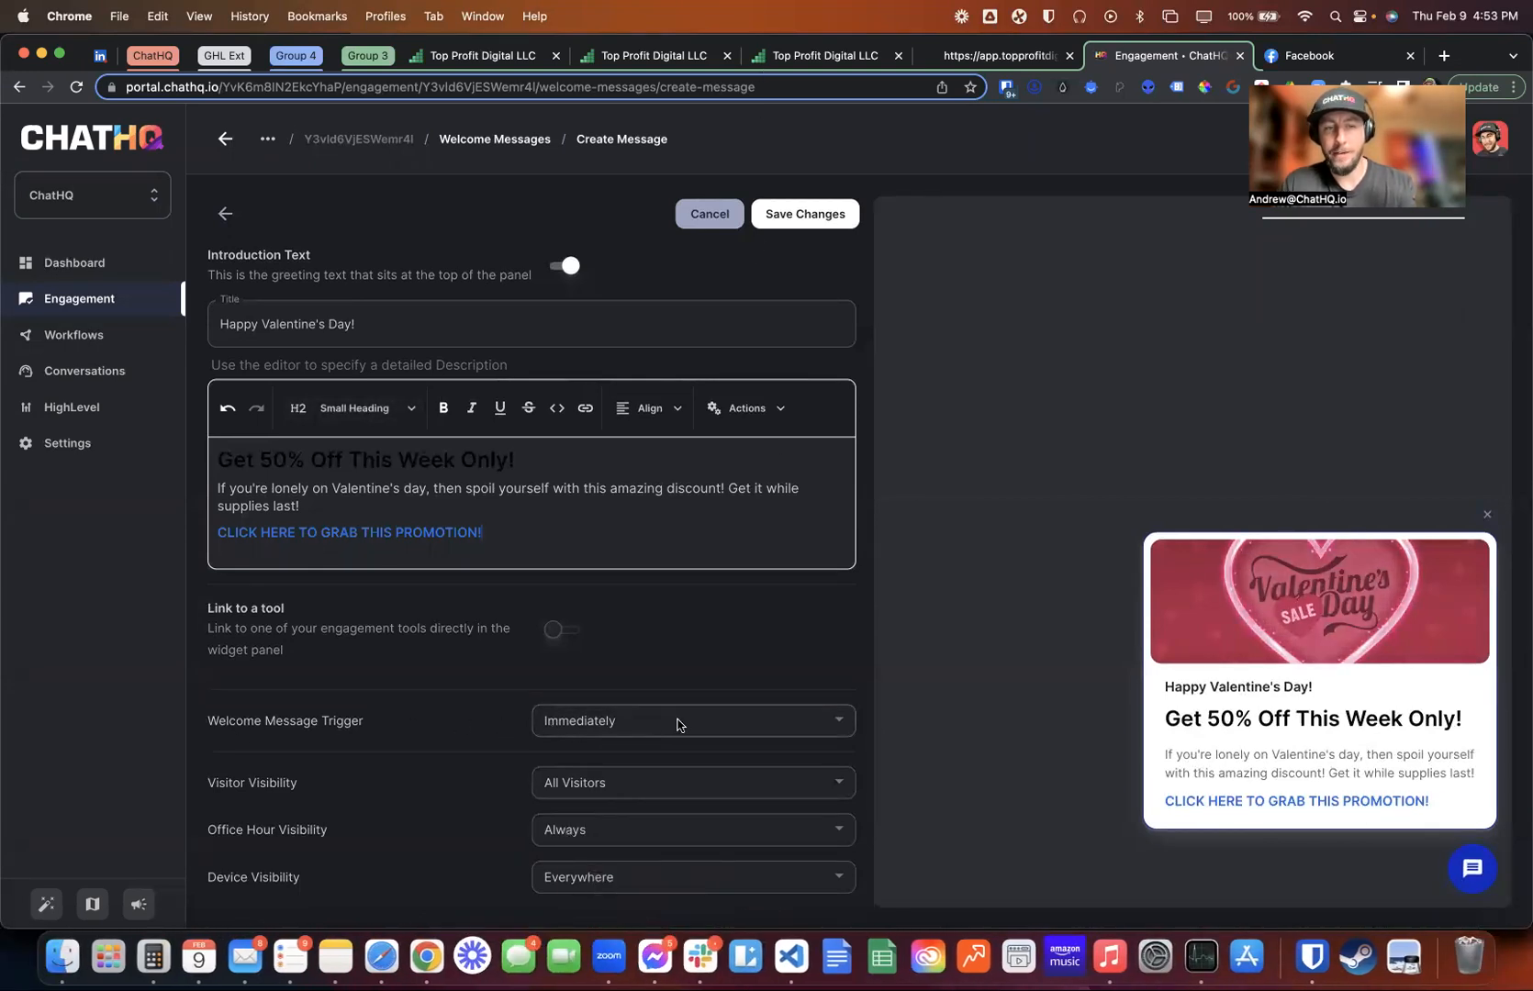
# Set the welcome message trigger to After Time with a delay of 3 seconds, and check the visitor visibility options
pyautogui.click(678, 724)
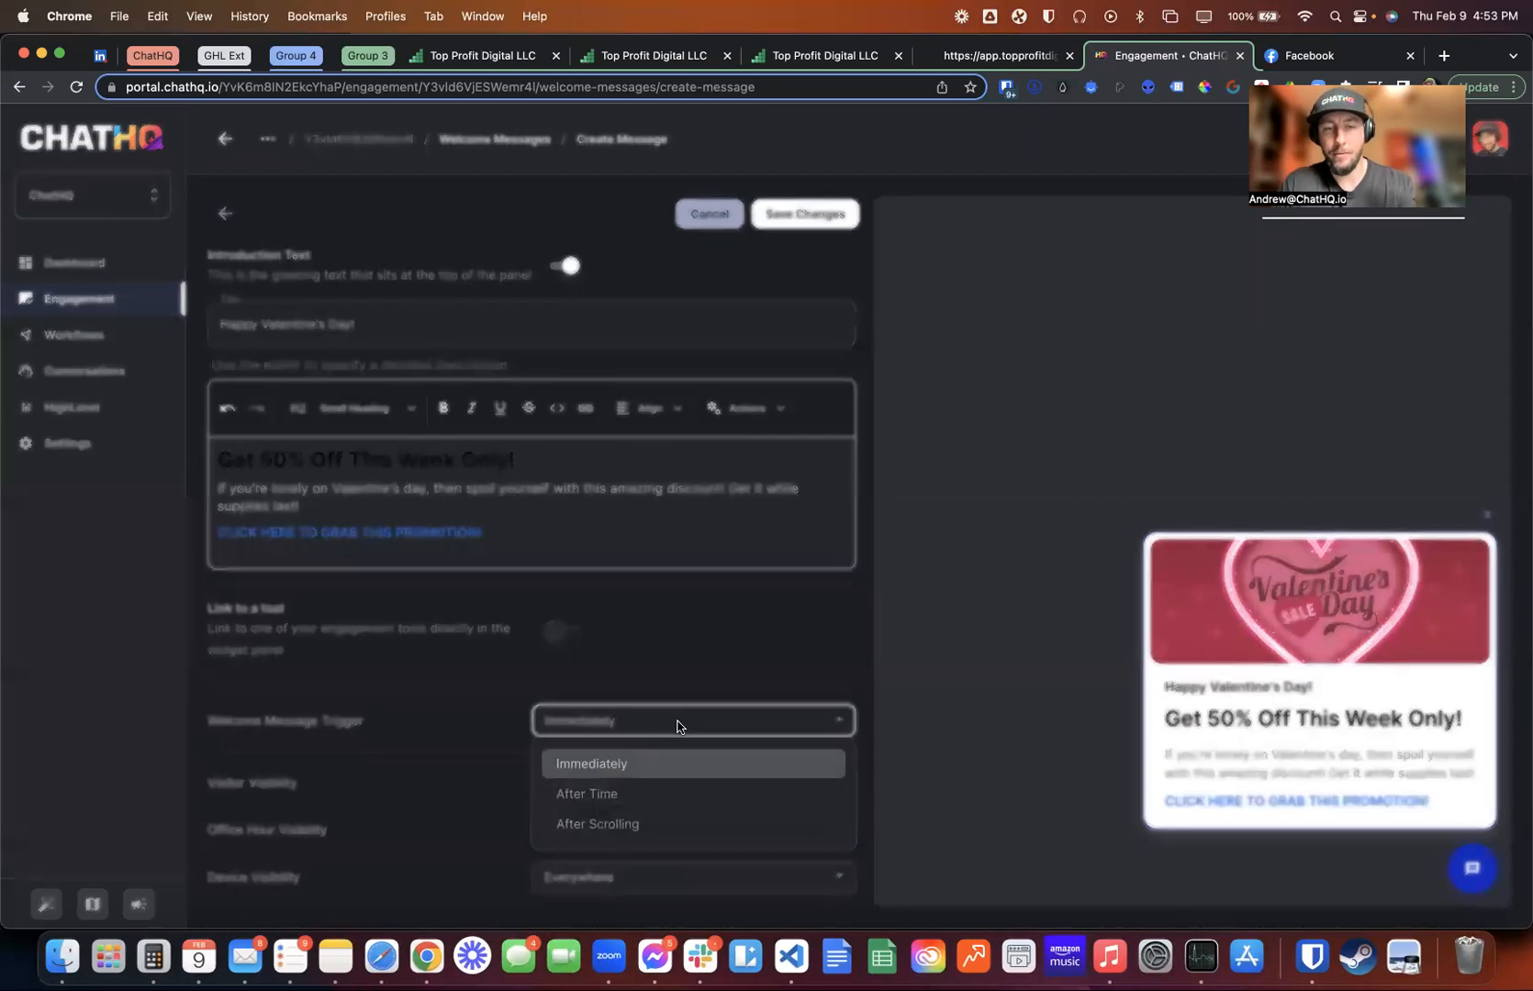
pyautogui.click(620, 797)
pyautogui.click(620, 769)
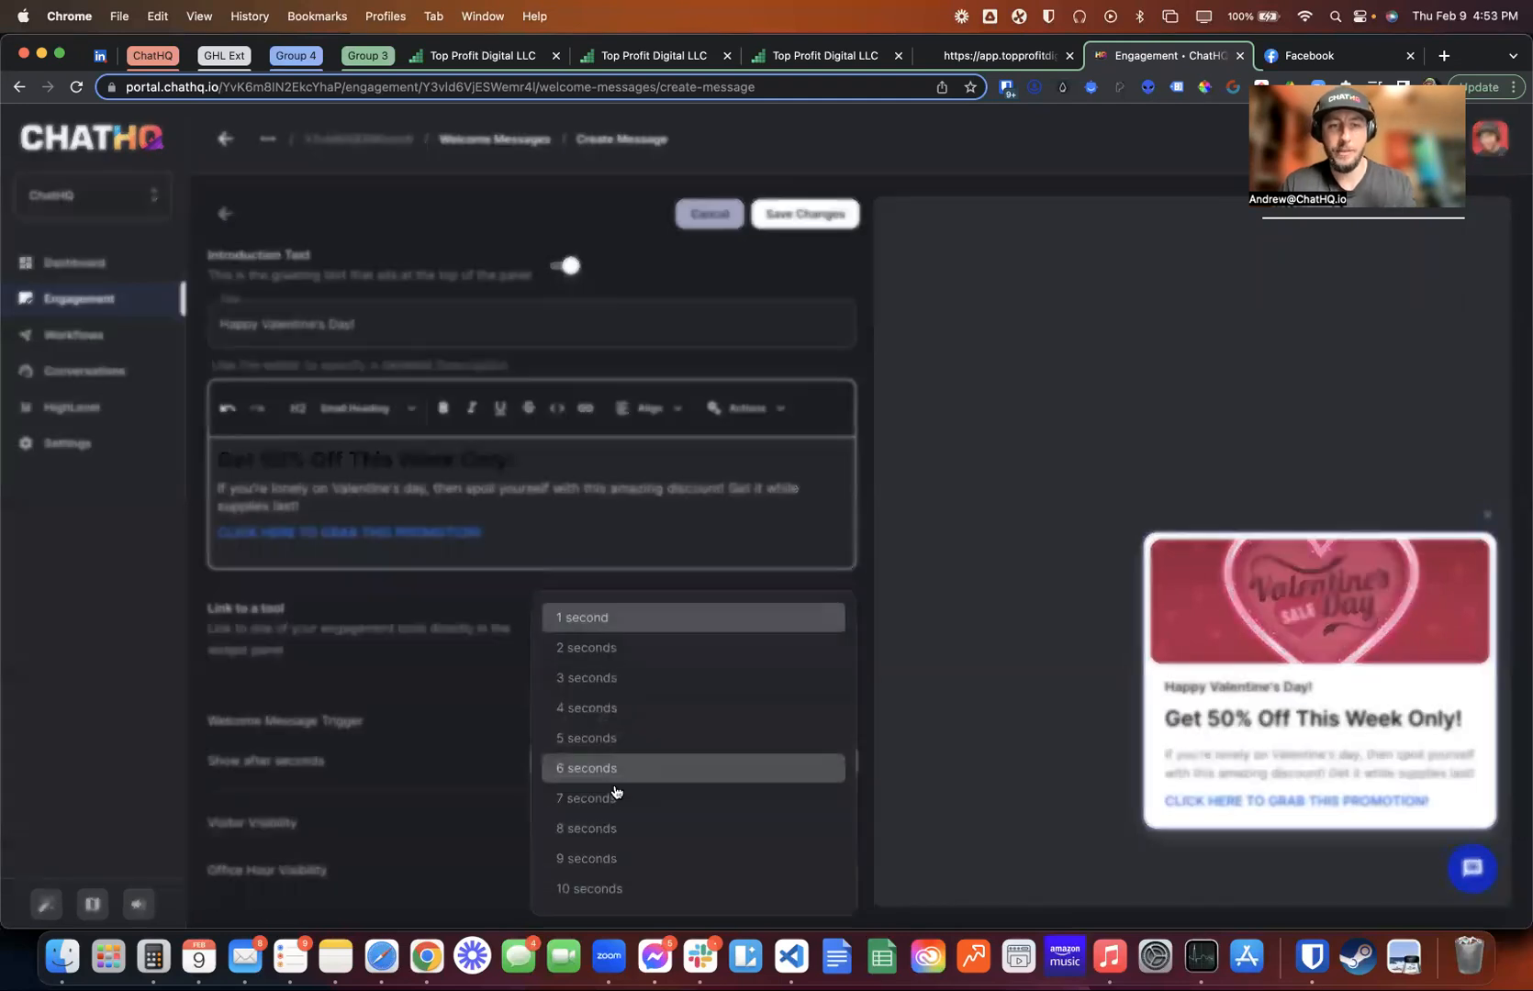
pyautogui.click(614, 677)
pyautogui.click(659, 813)
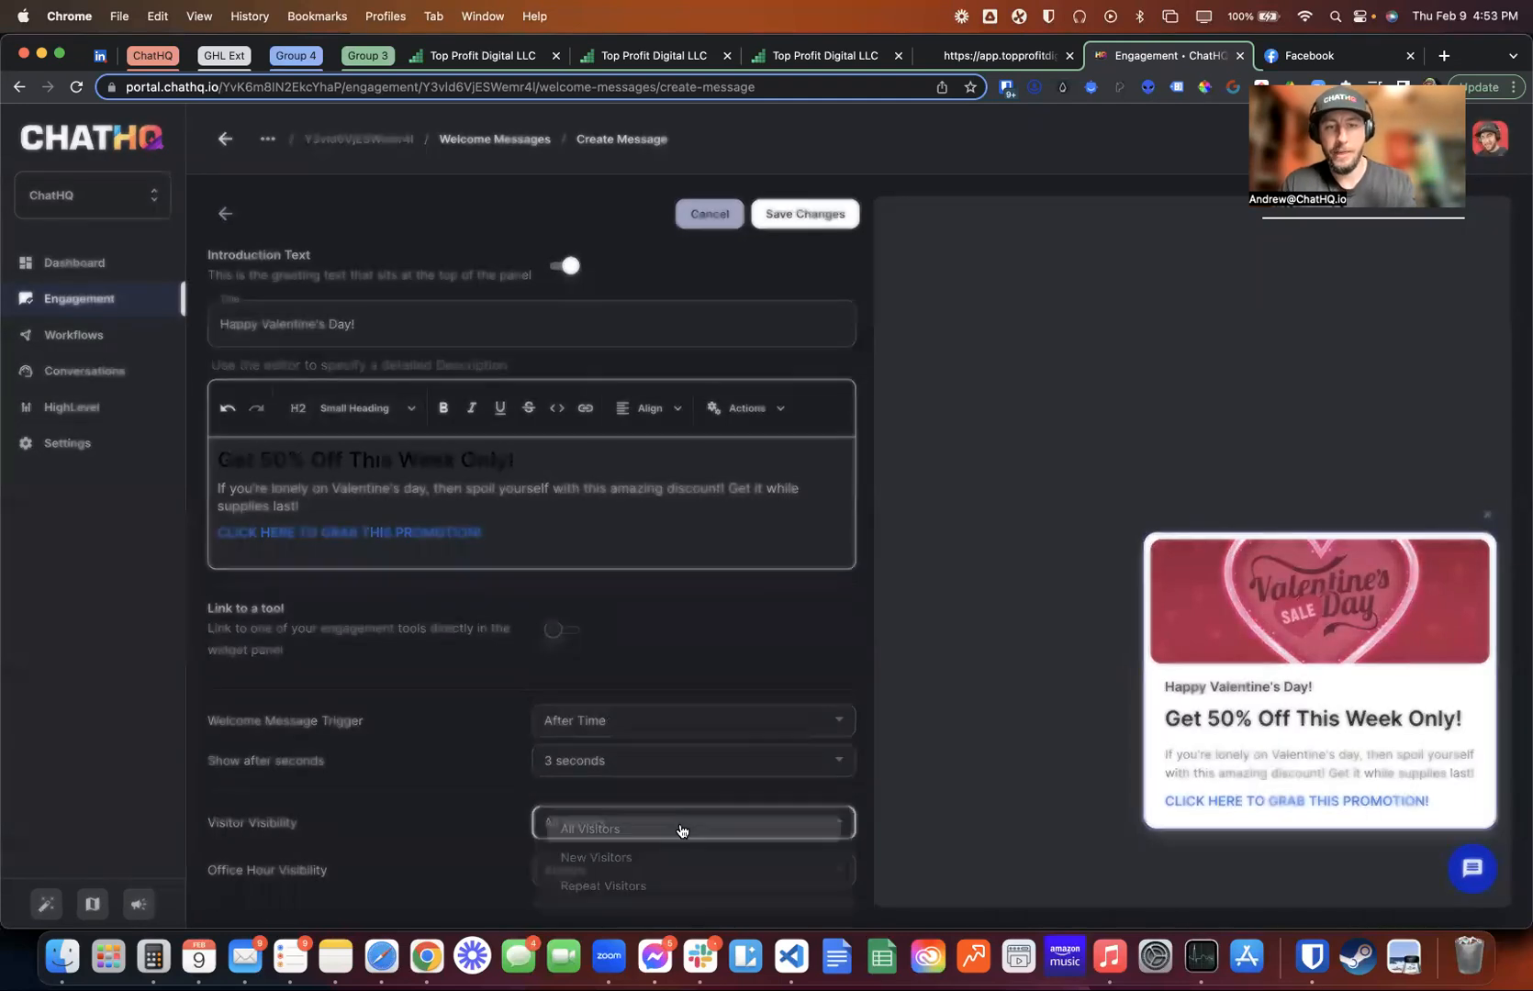
pyautogui.click(510, 822)
pyautogui.scroll(-1, 757, 697)
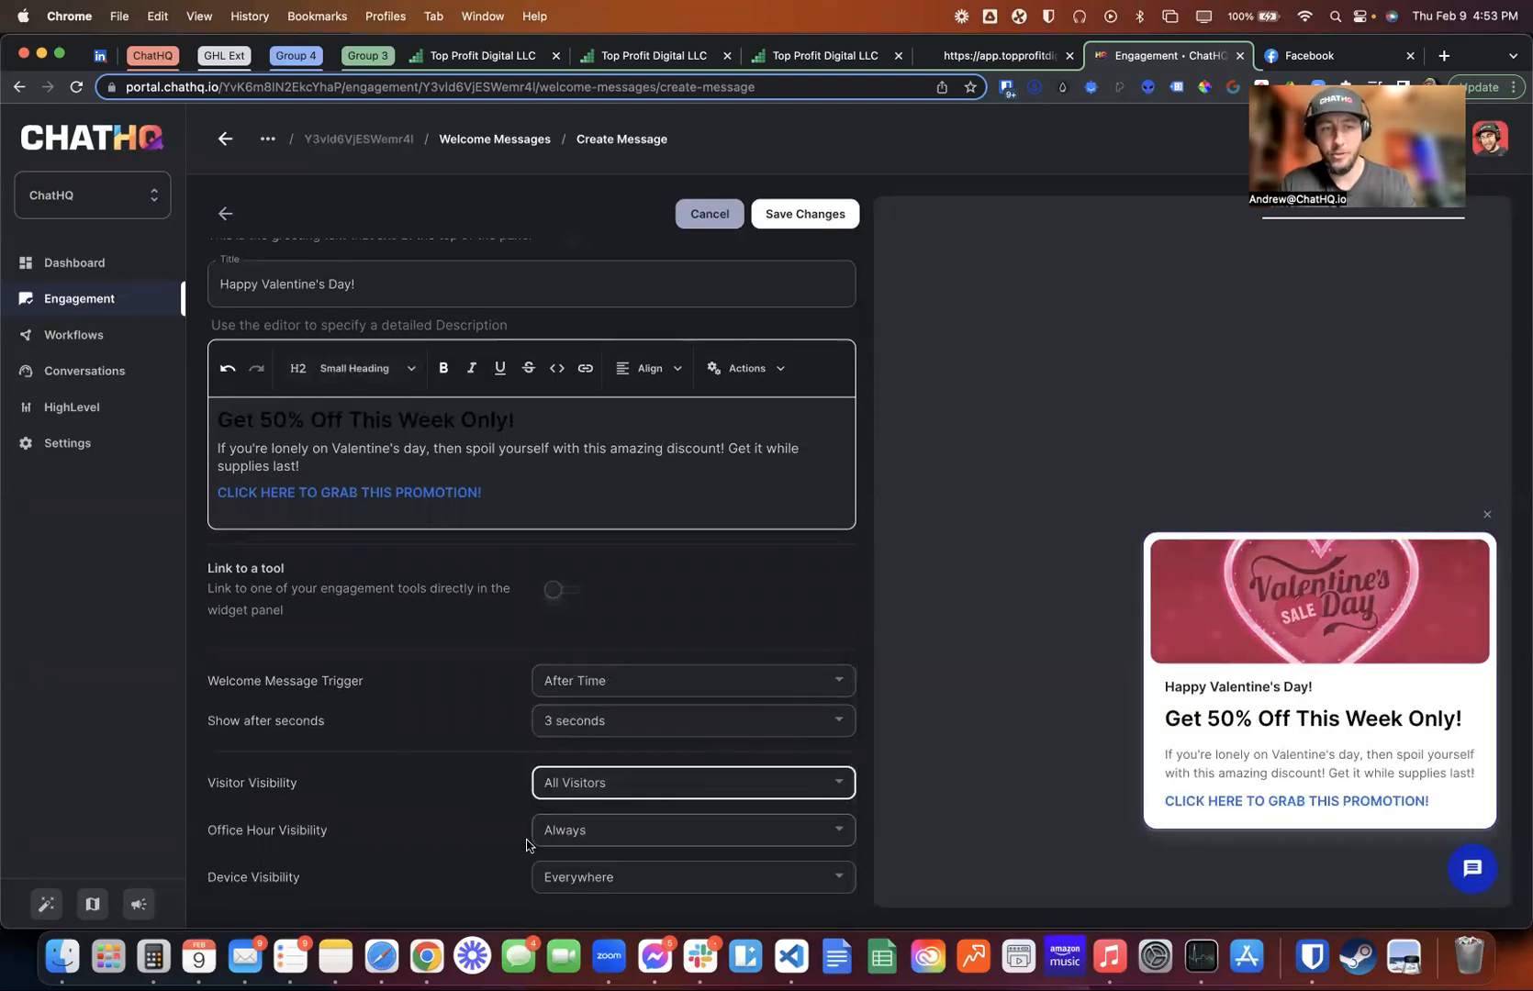
# Save the new welcome message and disable Valentine's Day Sale in the message list
pyautogui.scroll(10, 778, 569)
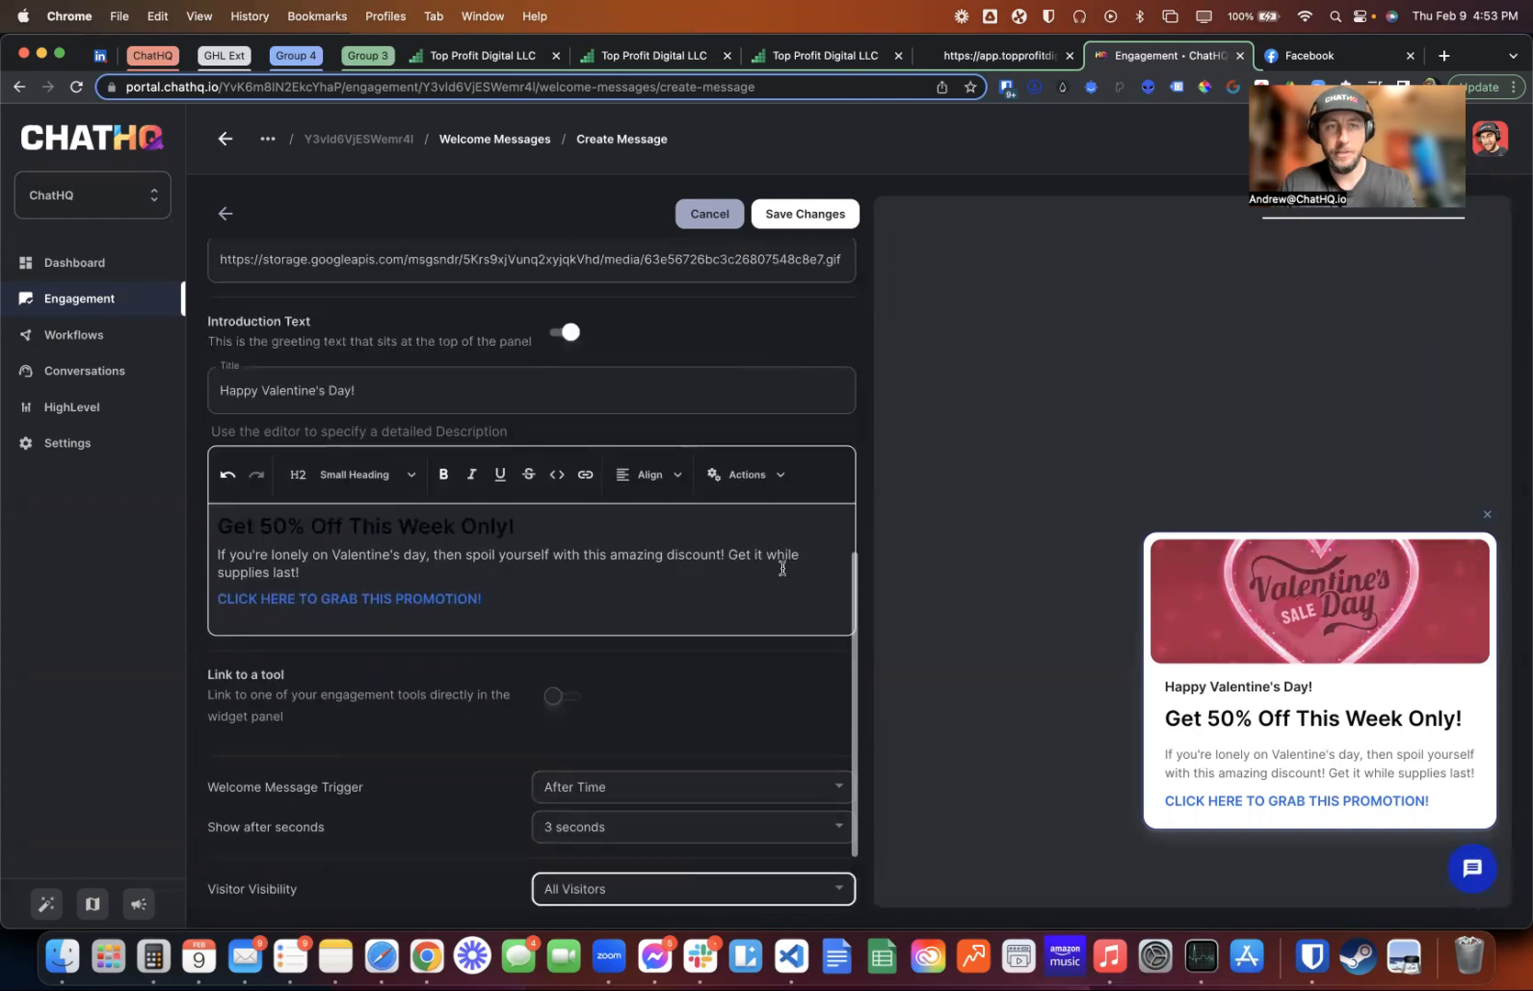
pyautogui.scroll(3, 780, 575)
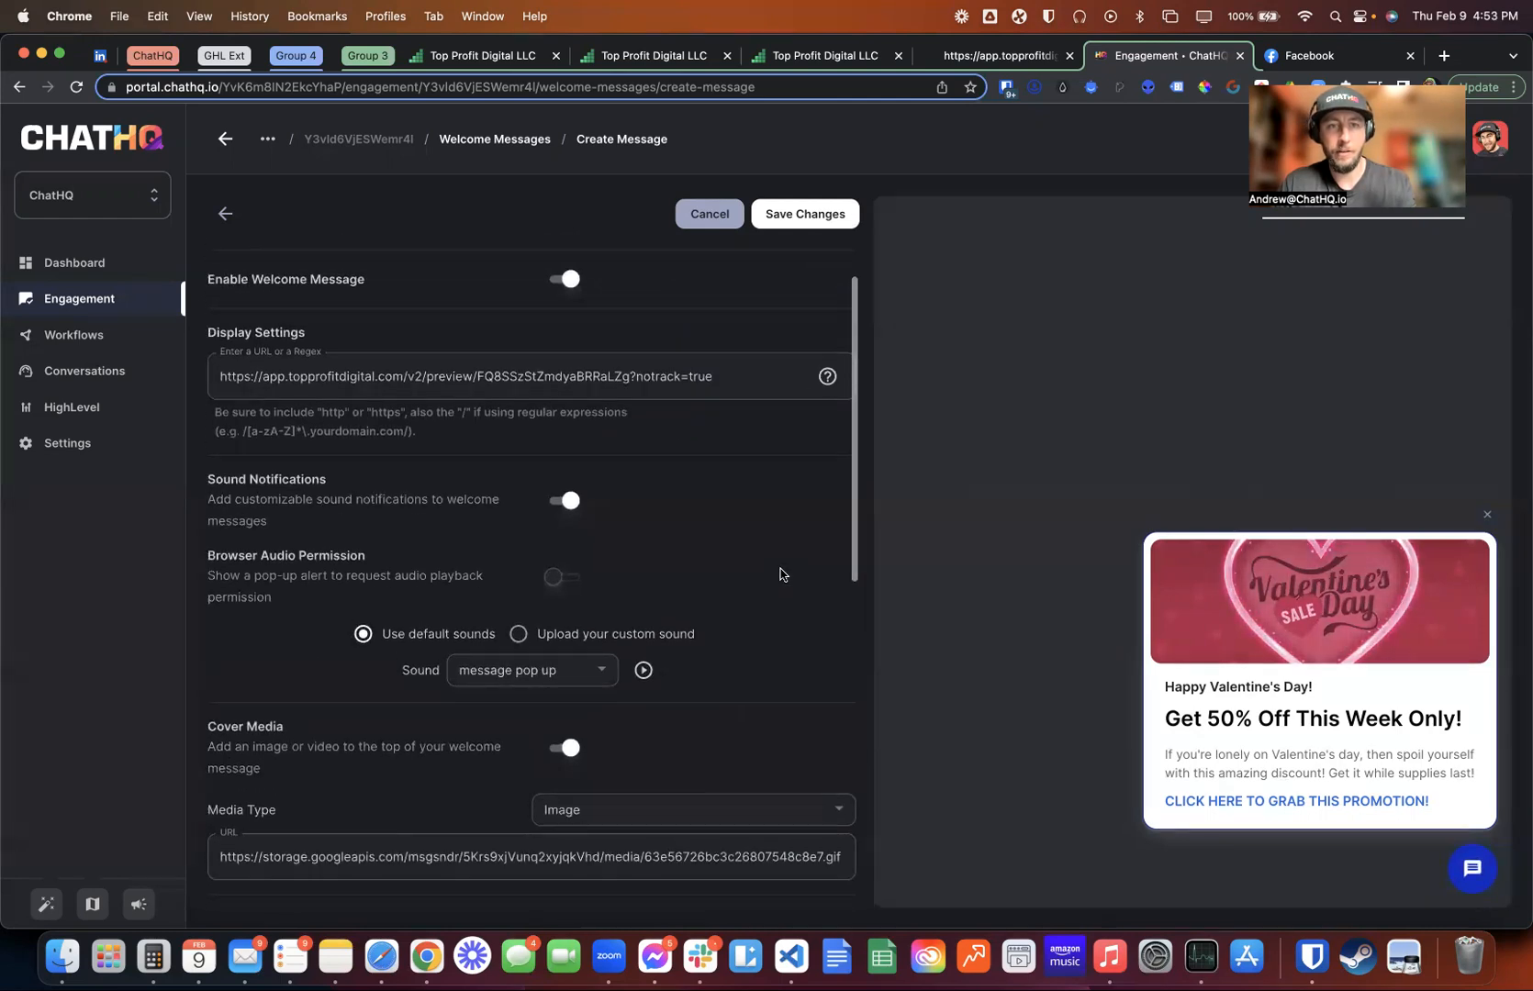
pyautogui.click(780, 213)
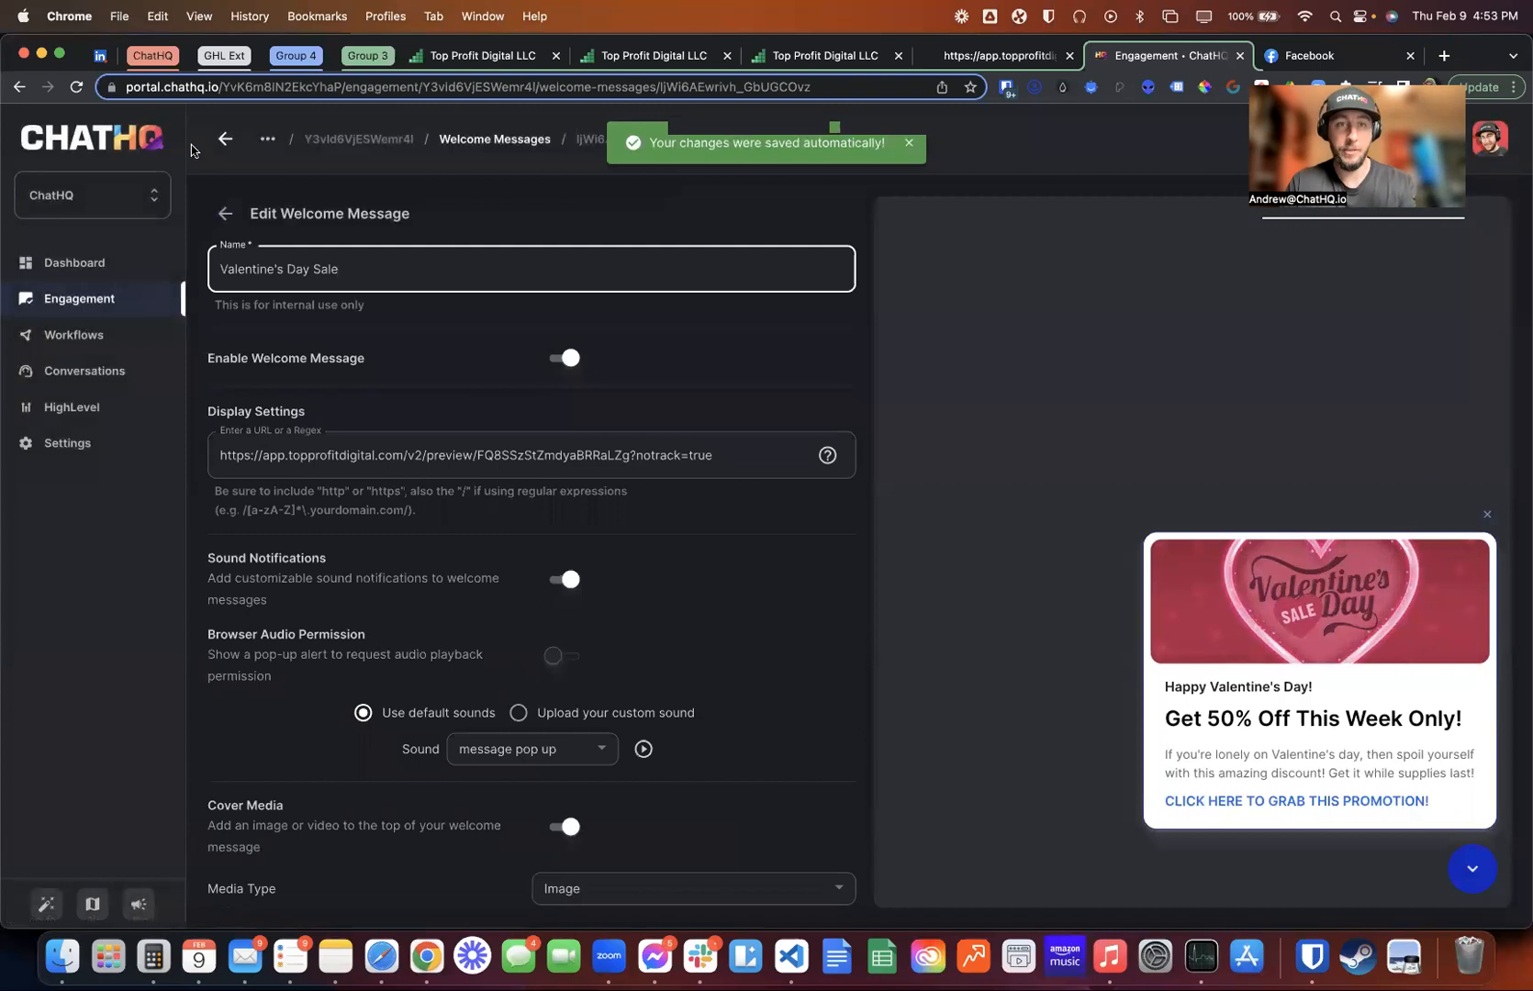
pyautogui.click(224, 215)
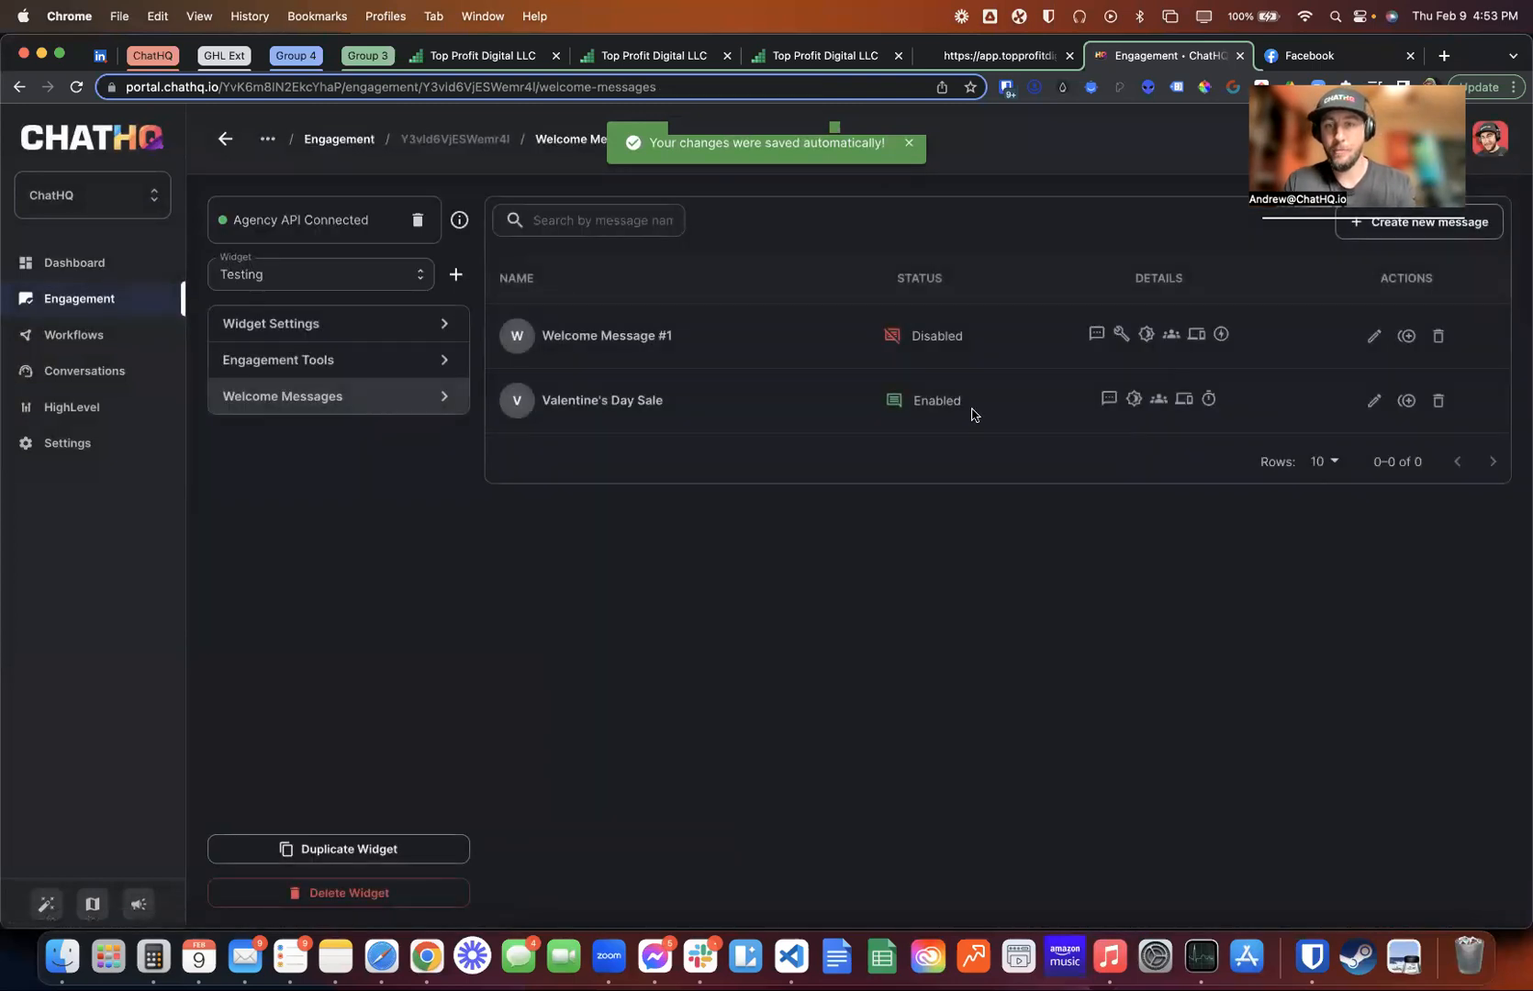
pyautogui.click(899, 404)
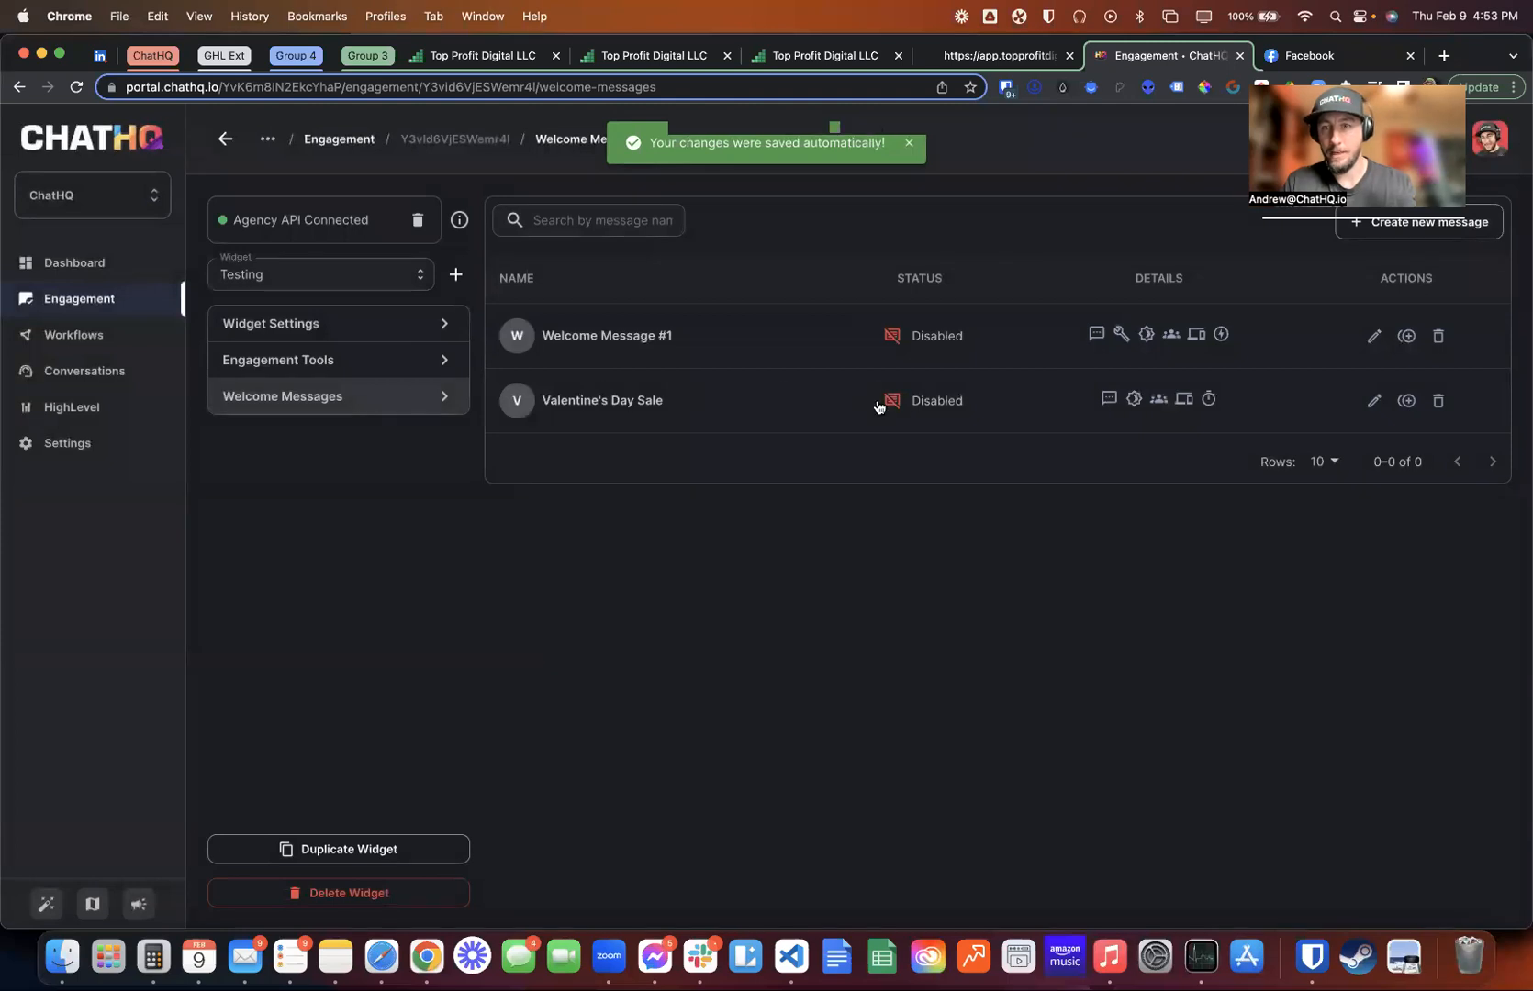
# Duplicate the Valentine's Day Sale message and rename the copy "Memorial Day Sale"
pyautogui.click(1406, 401)
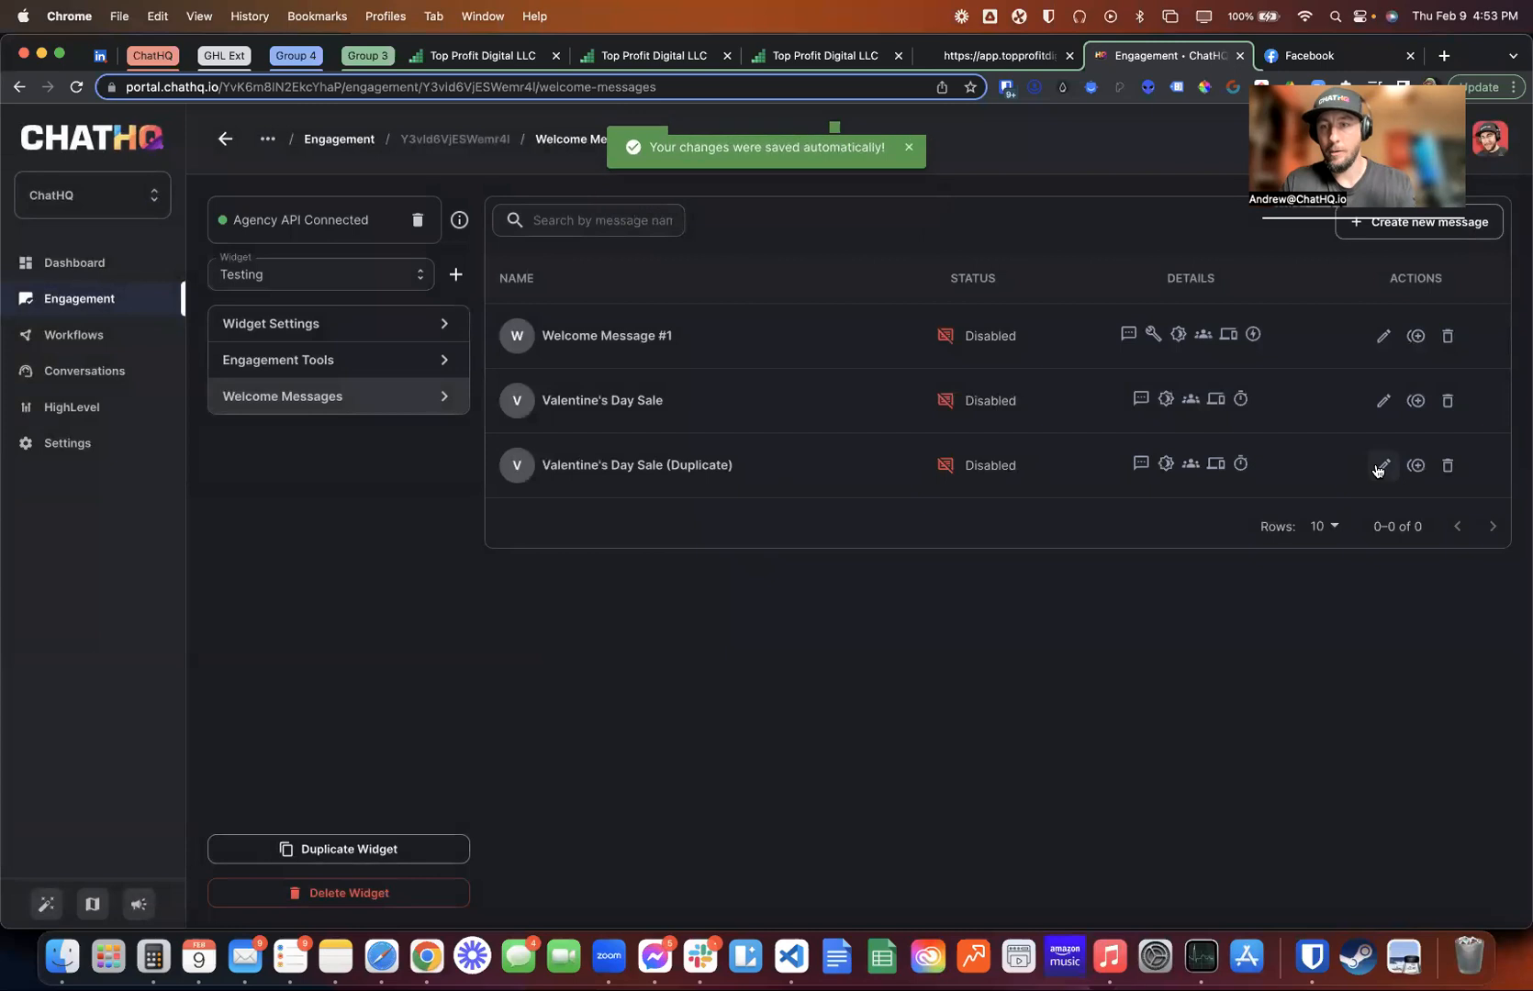
pyautogui.click(1381, 464)
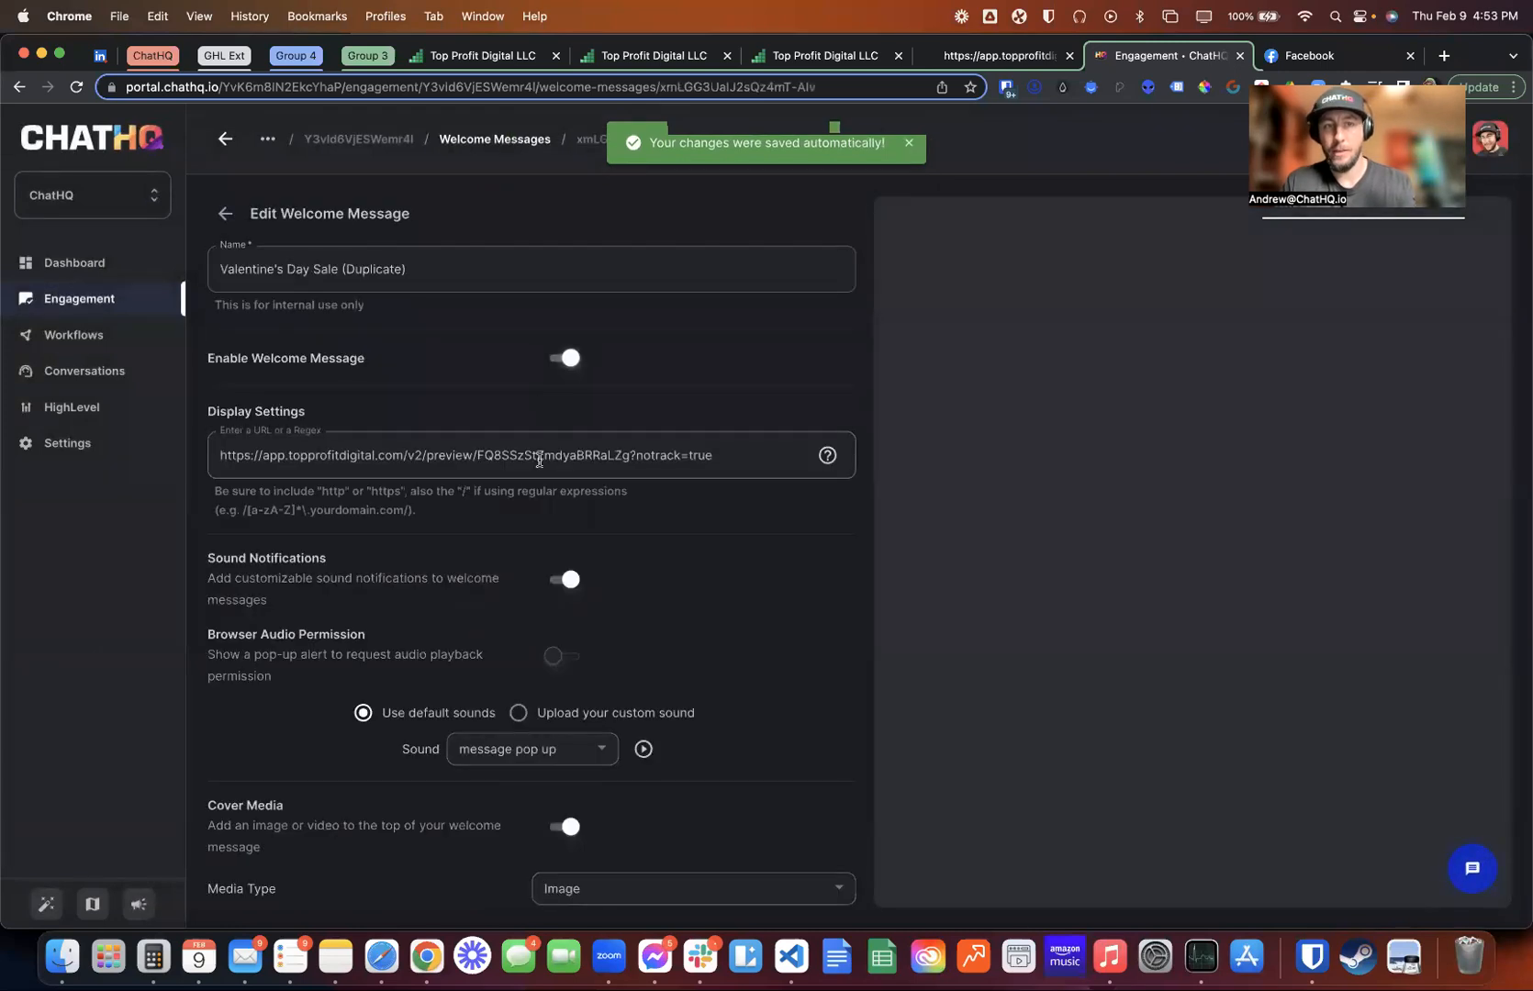
pyautogui.moveTo(424, 268); pyautogui.dragTo(376, 270)
pyautogui.press('BackSpace')
pyautogui.press('BackSpace')
pyautogui.press('BackSpace')
pyautogui.press('BackSpace')
pyautogui.press('BackSpace')
pyautogui.press('BackSpace')
pyautogui.press('BackSpace')
pyautogui.press('BackSpace')
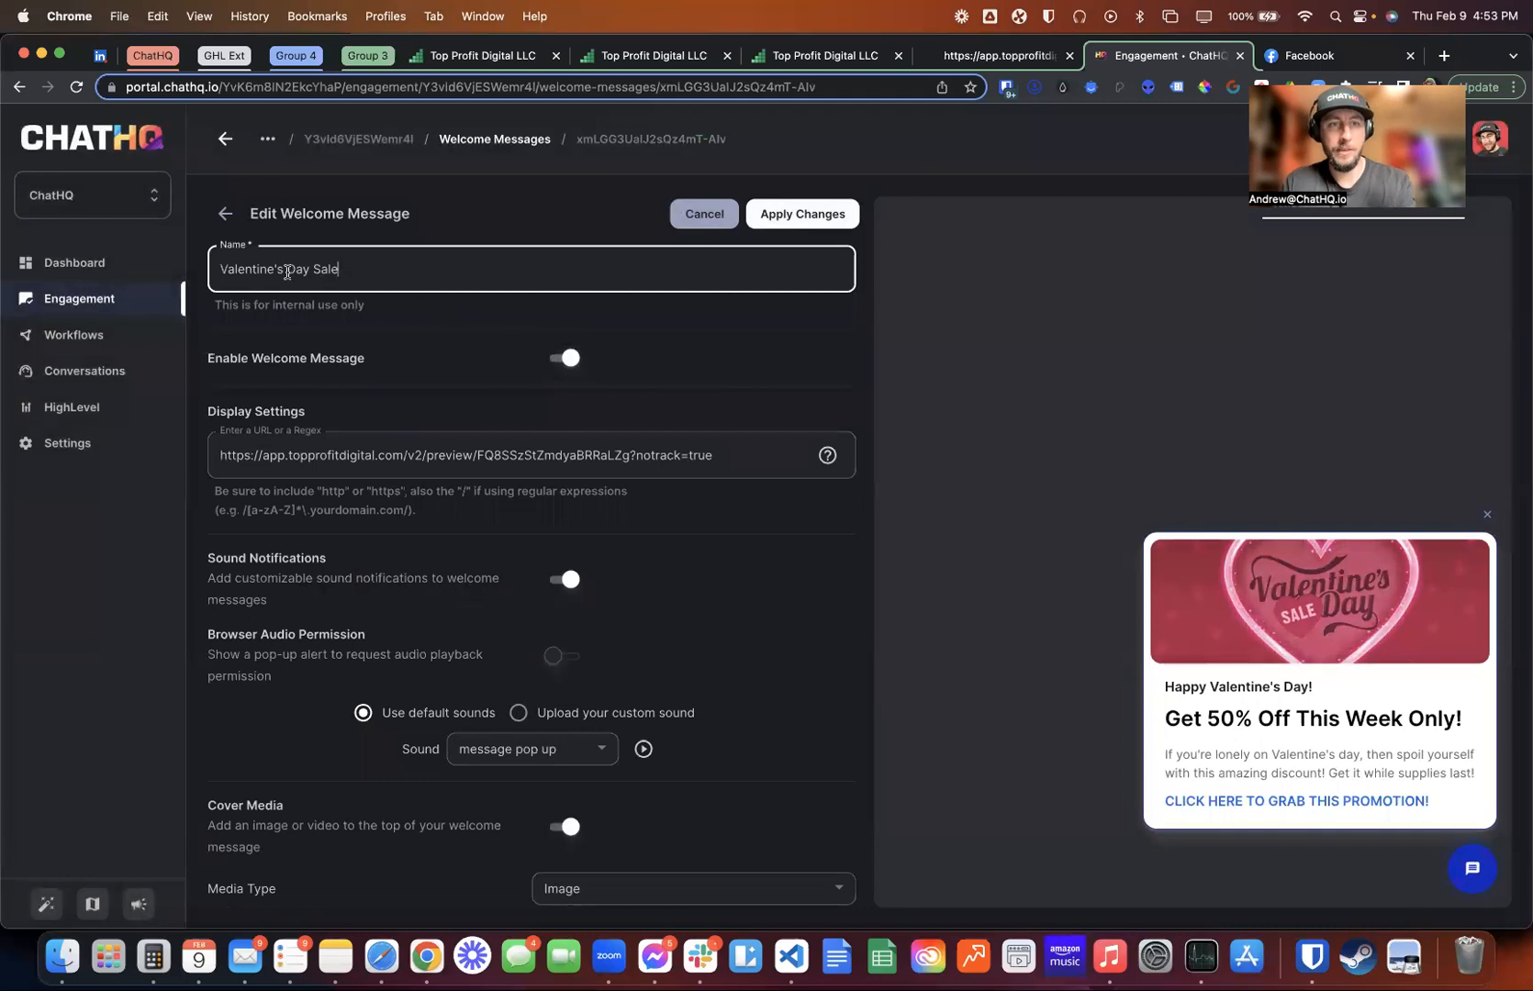
pyautogui.moveTo(285, 268); pyautogui.dragTo(193, 271)
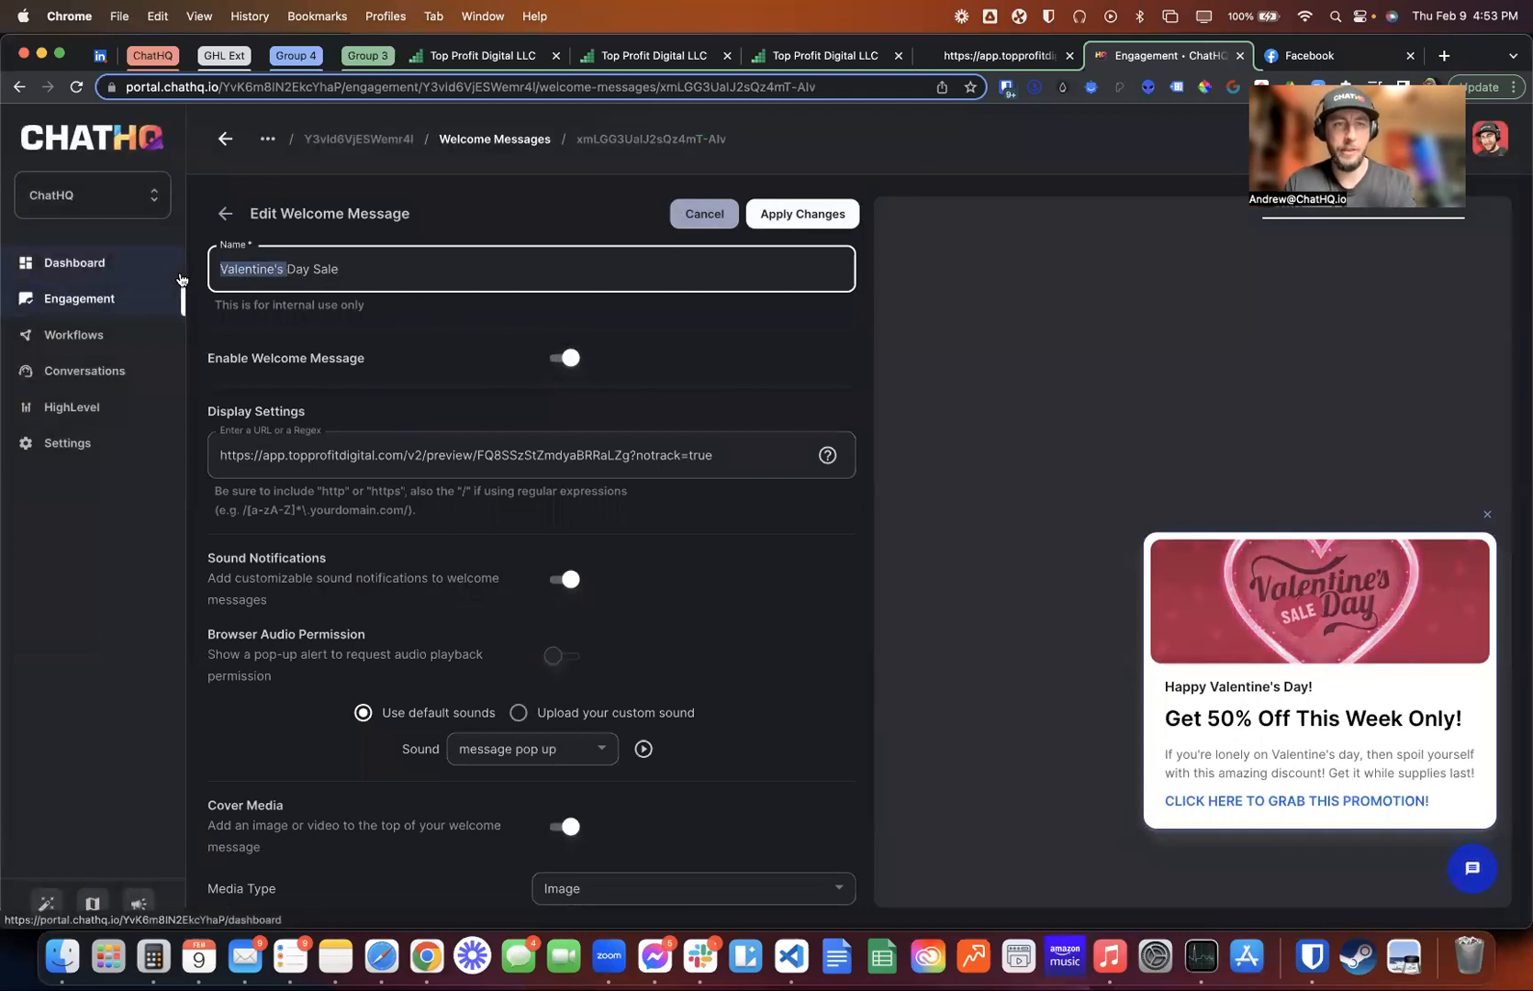
pyautogui.write('Memorial')
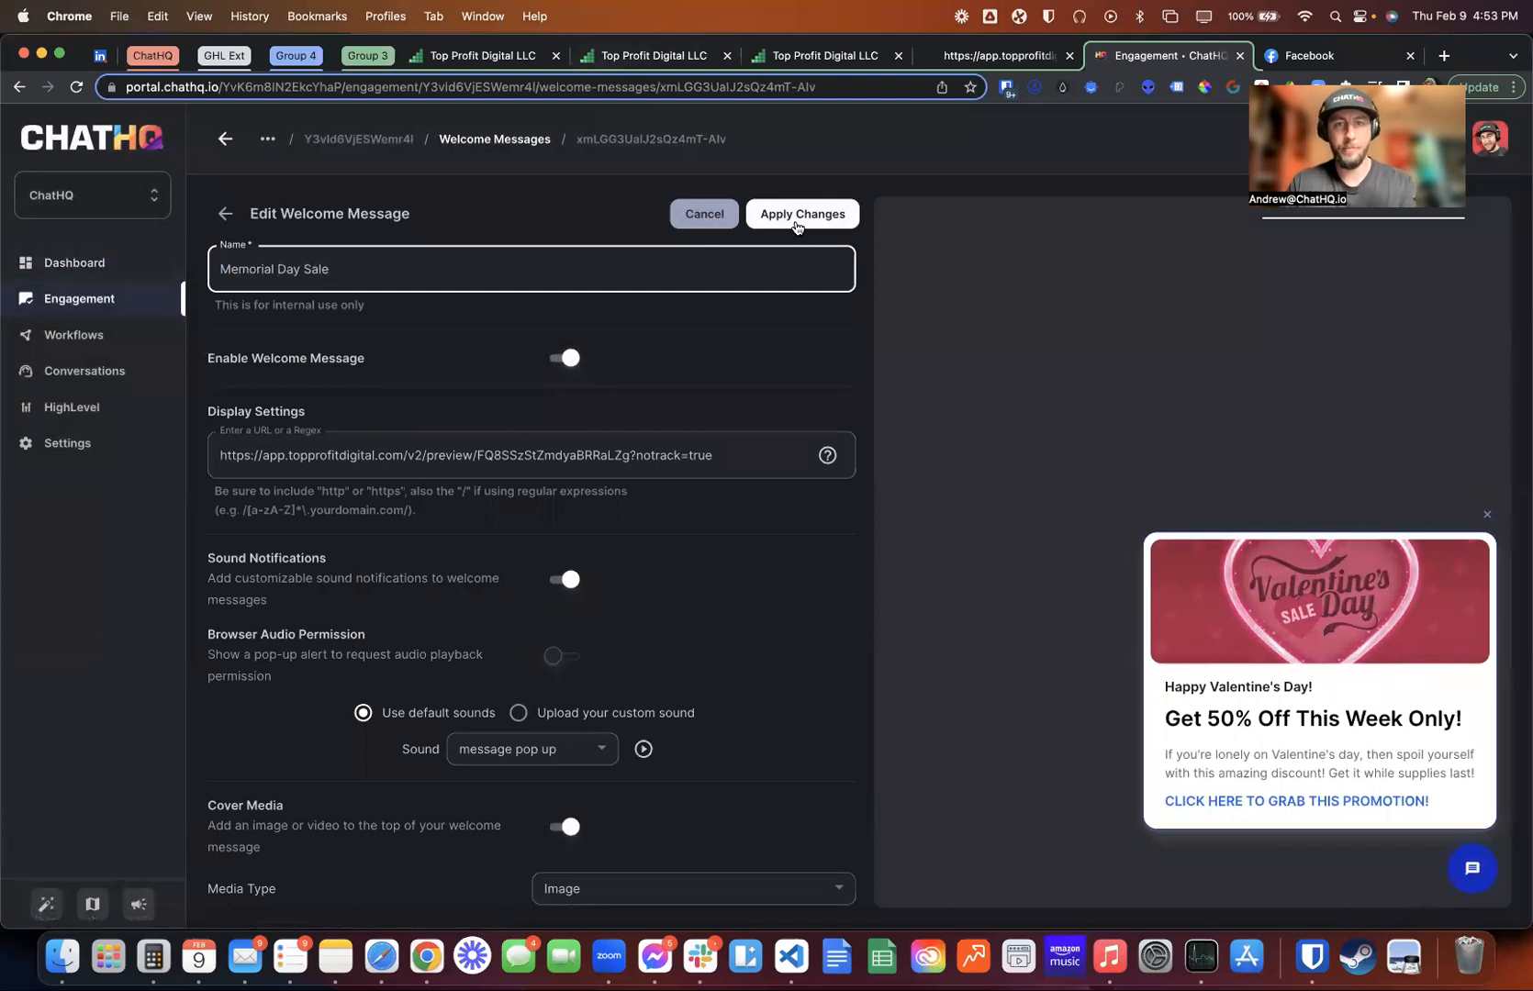
pyautogui.scroll(-5, 702, 537)
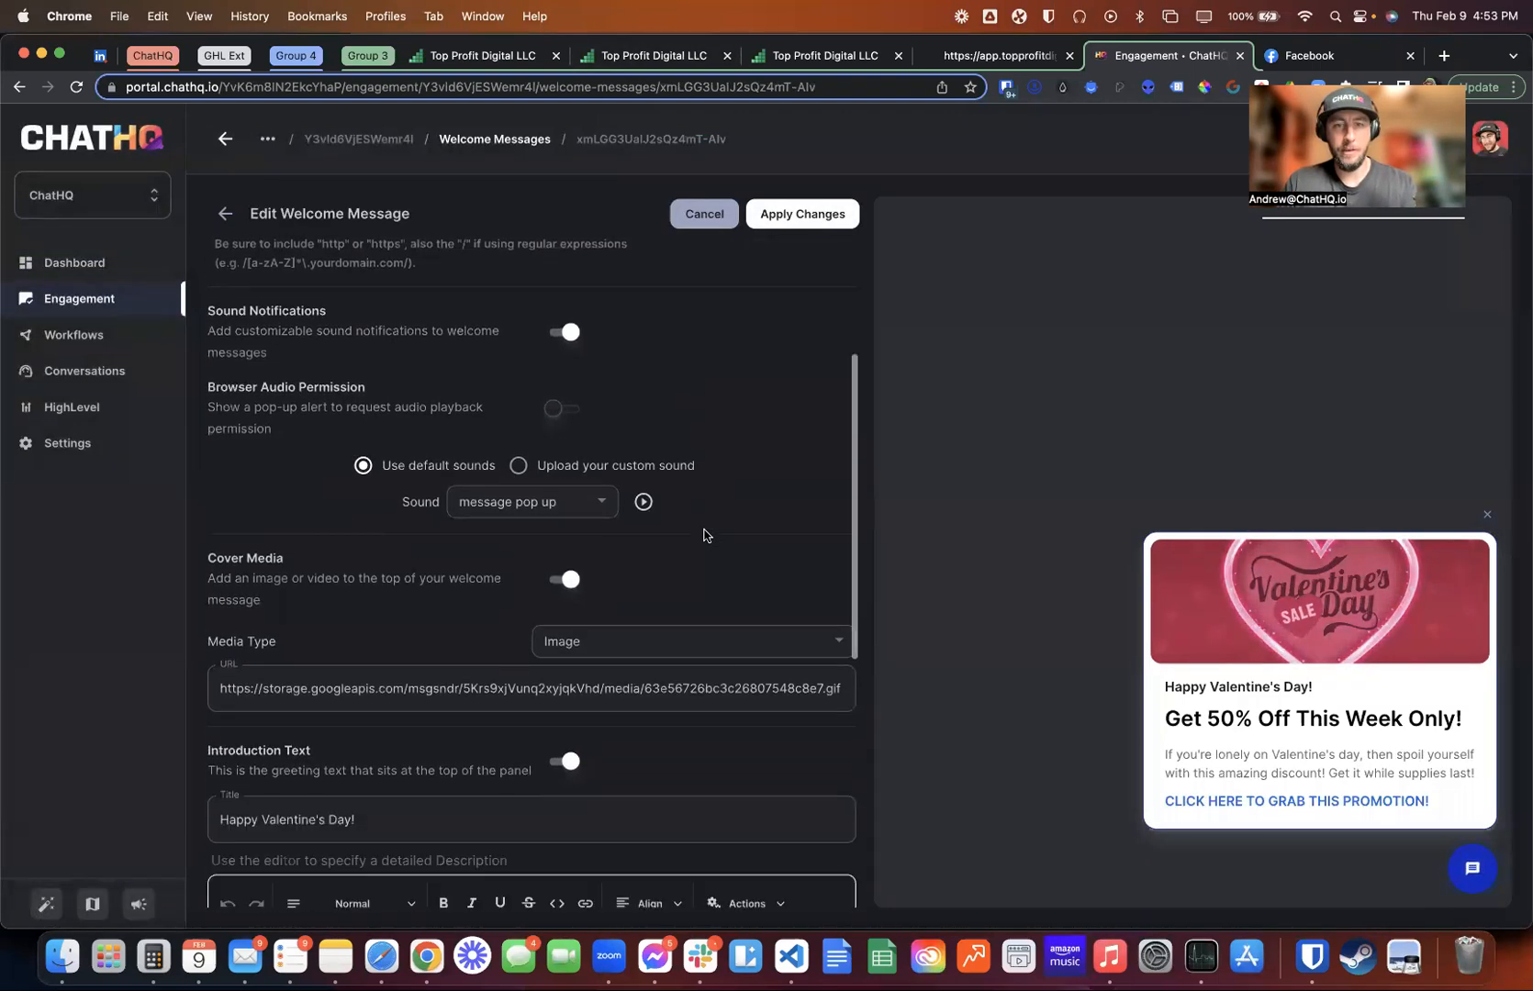
pyautogui.scroll(-2, 704, 534)
pyautogui.click(618, 57)
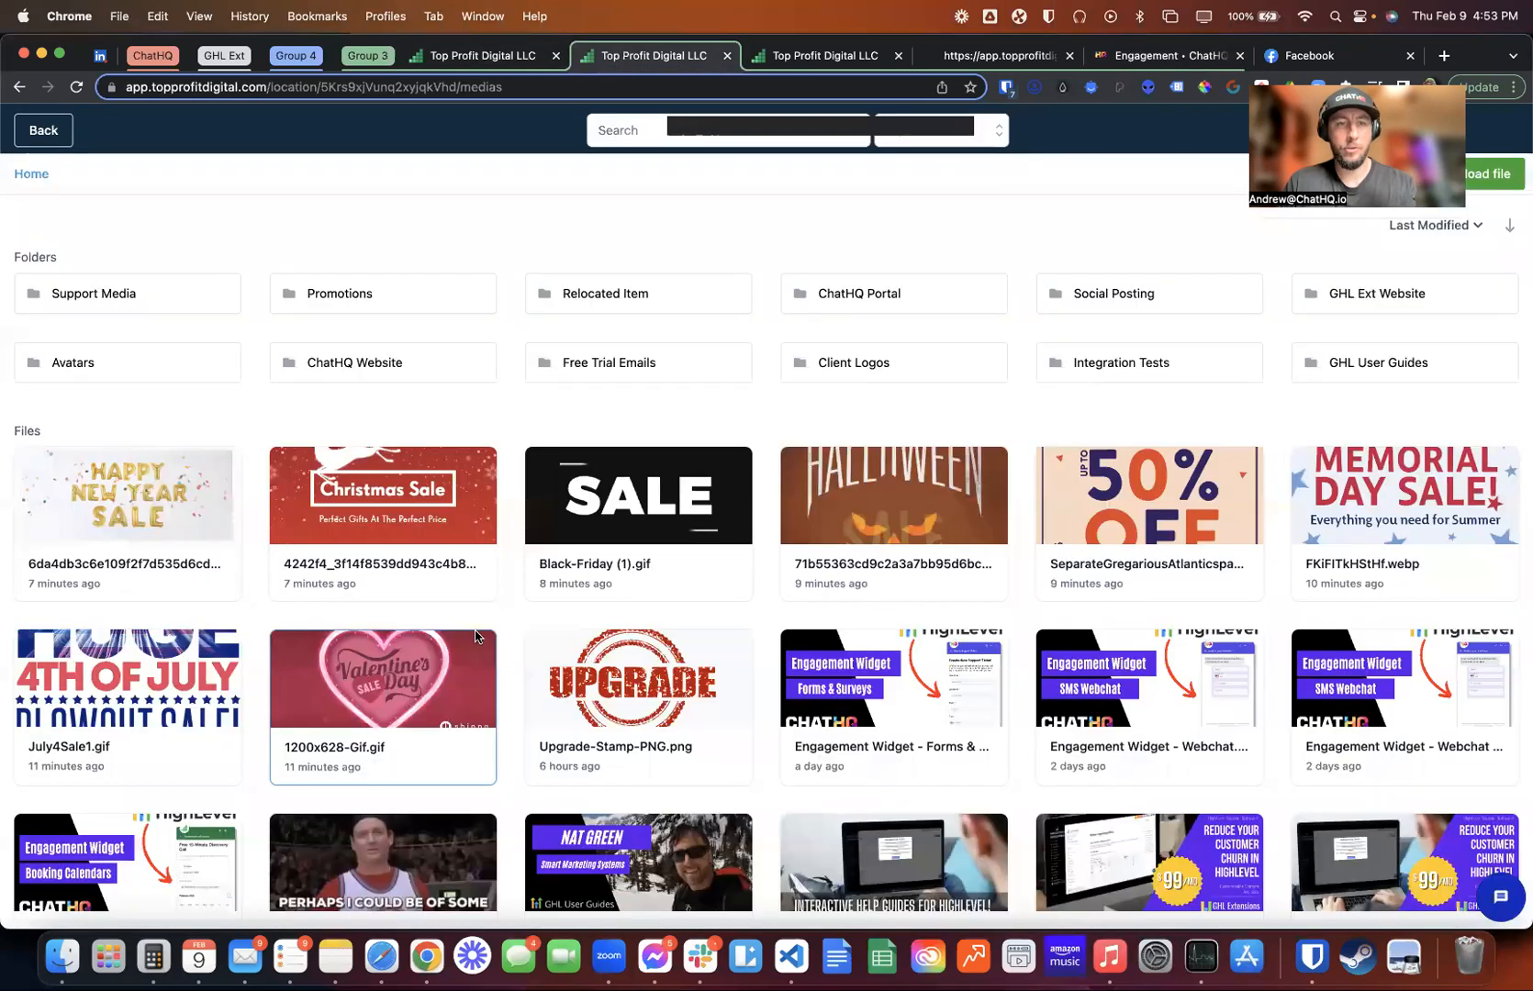
pyautogui.rightClick(1361, 511)
pyautogui.click(1395, 521)
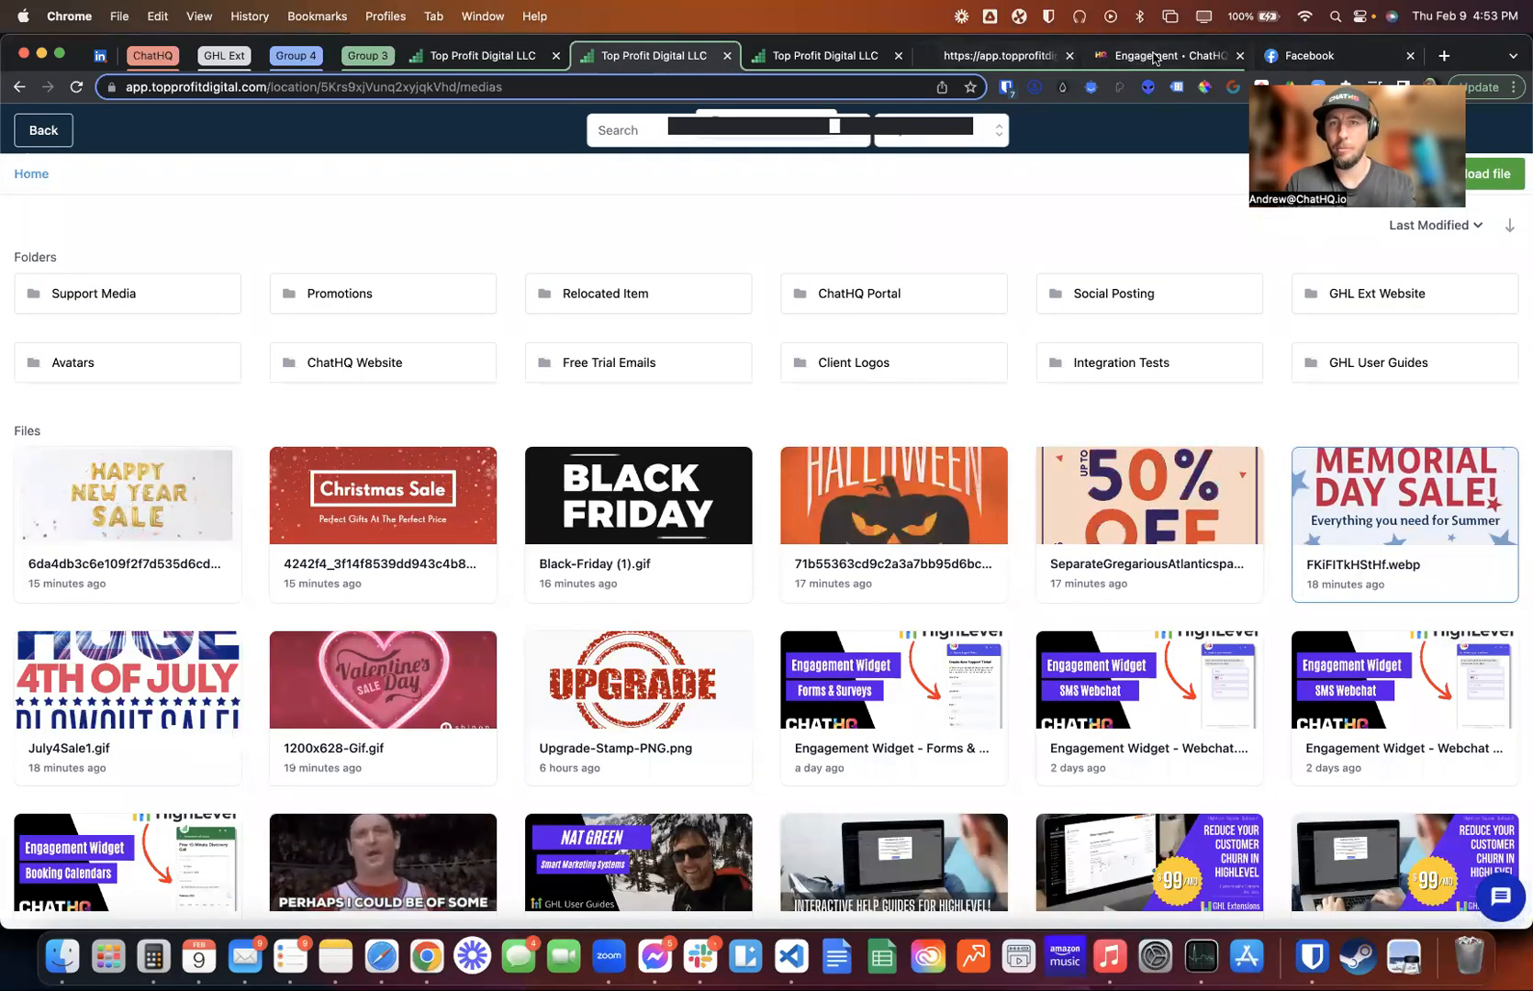
pyautogui.click(1158, 55)
pyautogui.click(591, 612)
pyautogui.press('super+a')
pyautogui.write('https://storage.googleapis.com/msgsndr/5Krs9xjVunq2xyjqkVhd/media/63e5676abc3c265d6548c8f6.webp')
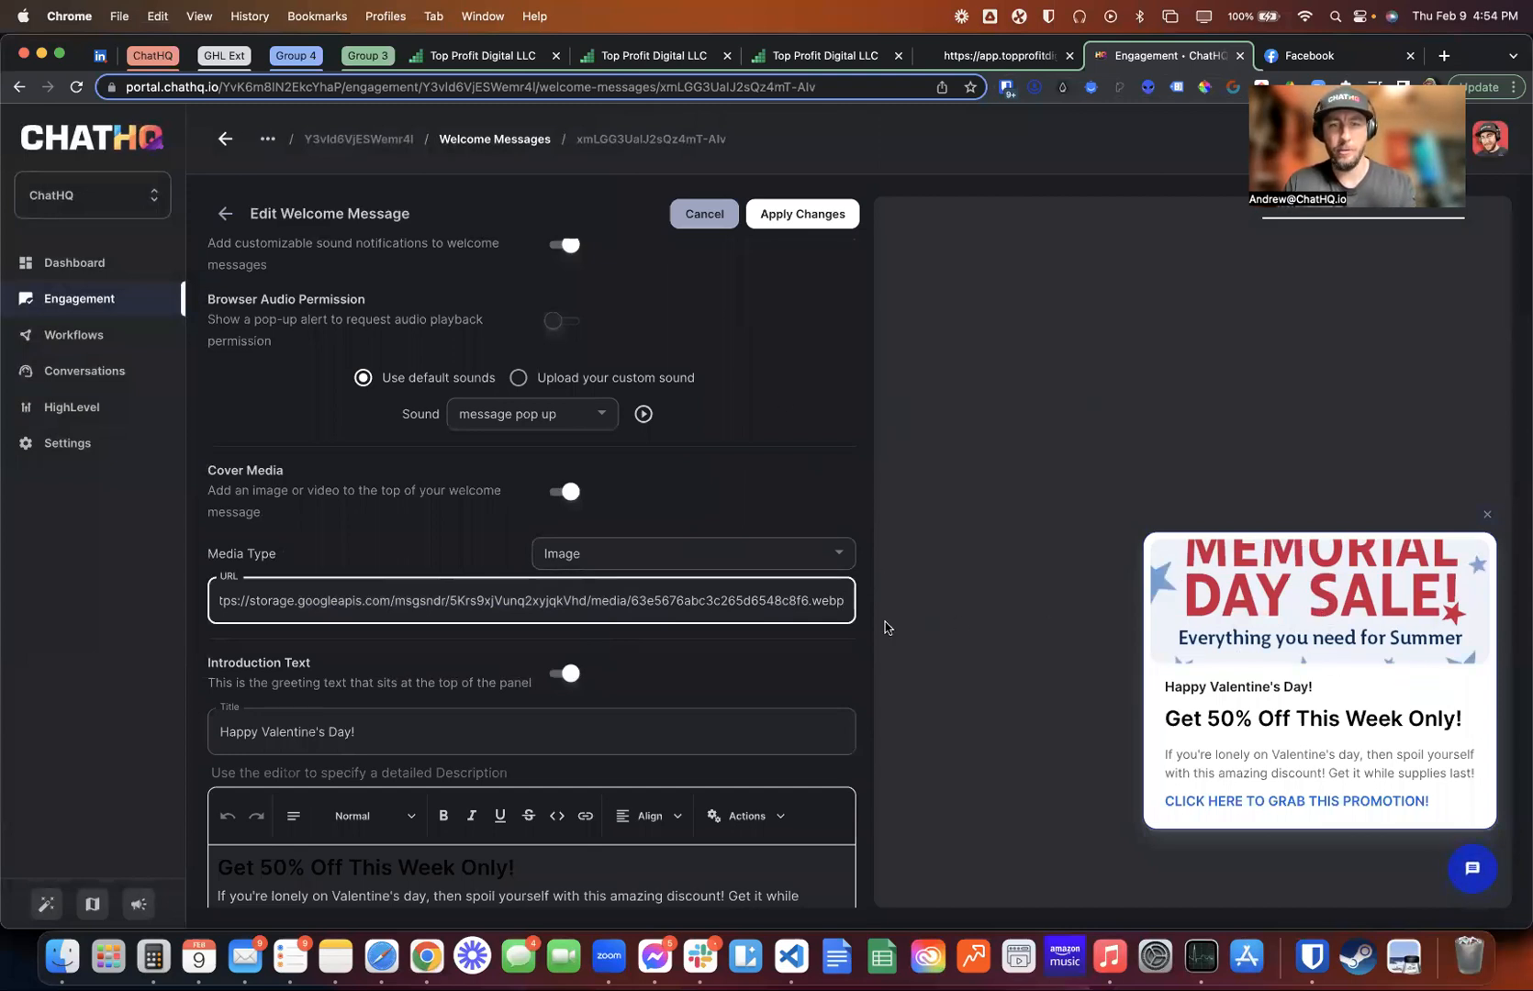
# Change the introduction title of the message to "Limited Time Memorial Day Sale!"
pyautogui.scroll(-4, 616, 695)
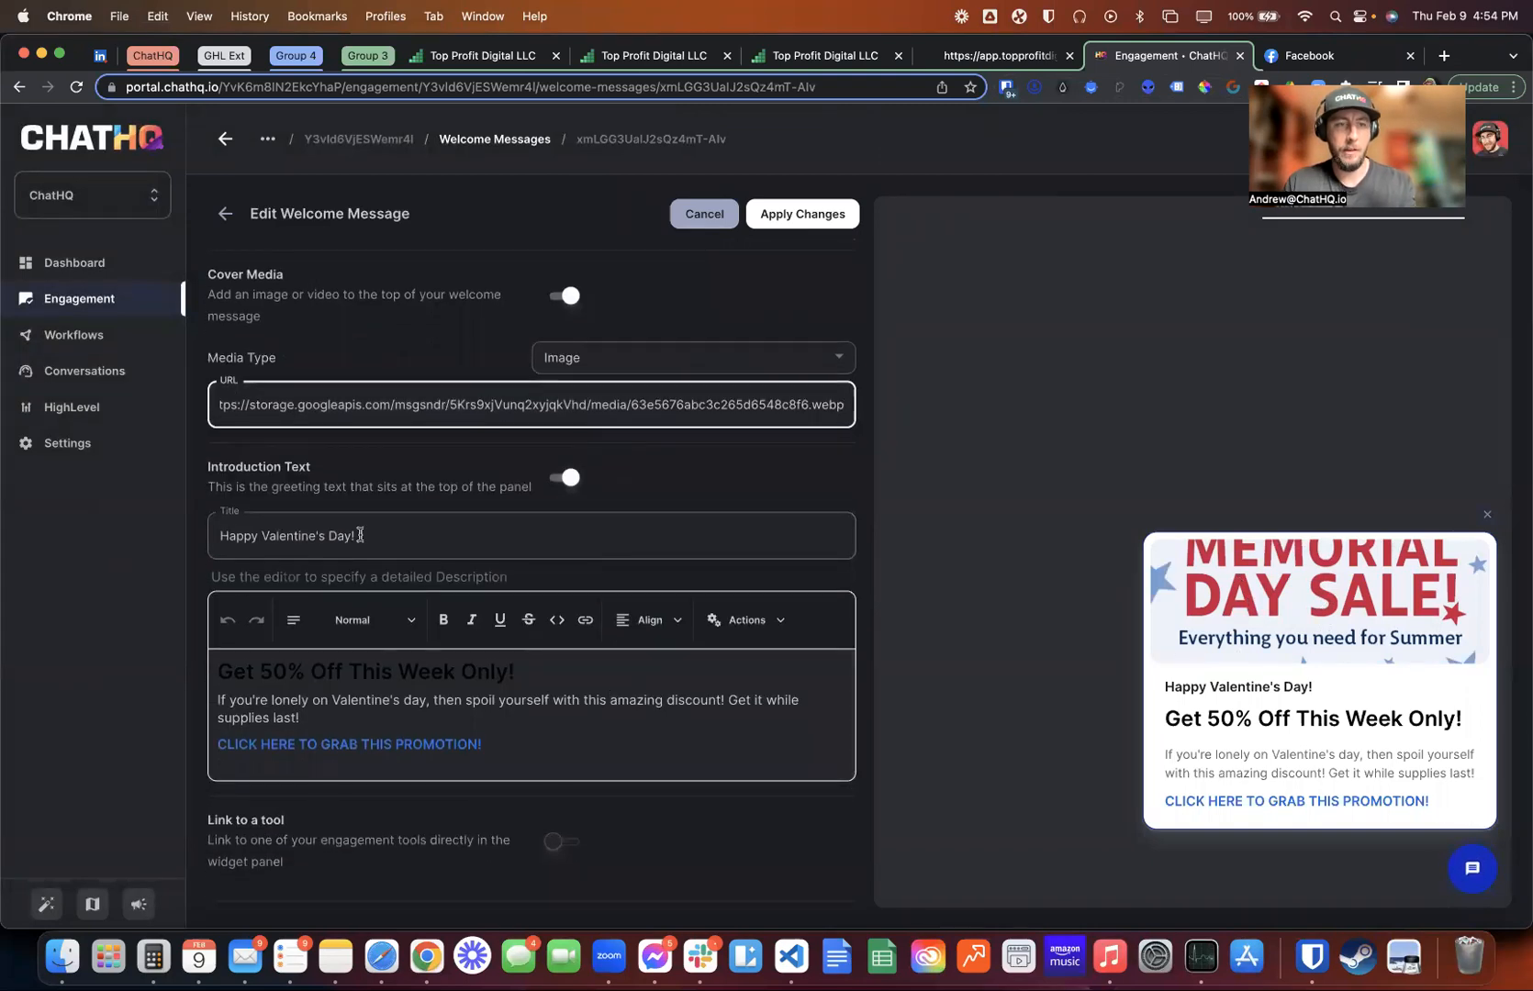
pyautogui.moveTo(325, 536); pyautogui.dragTo(264, 530)
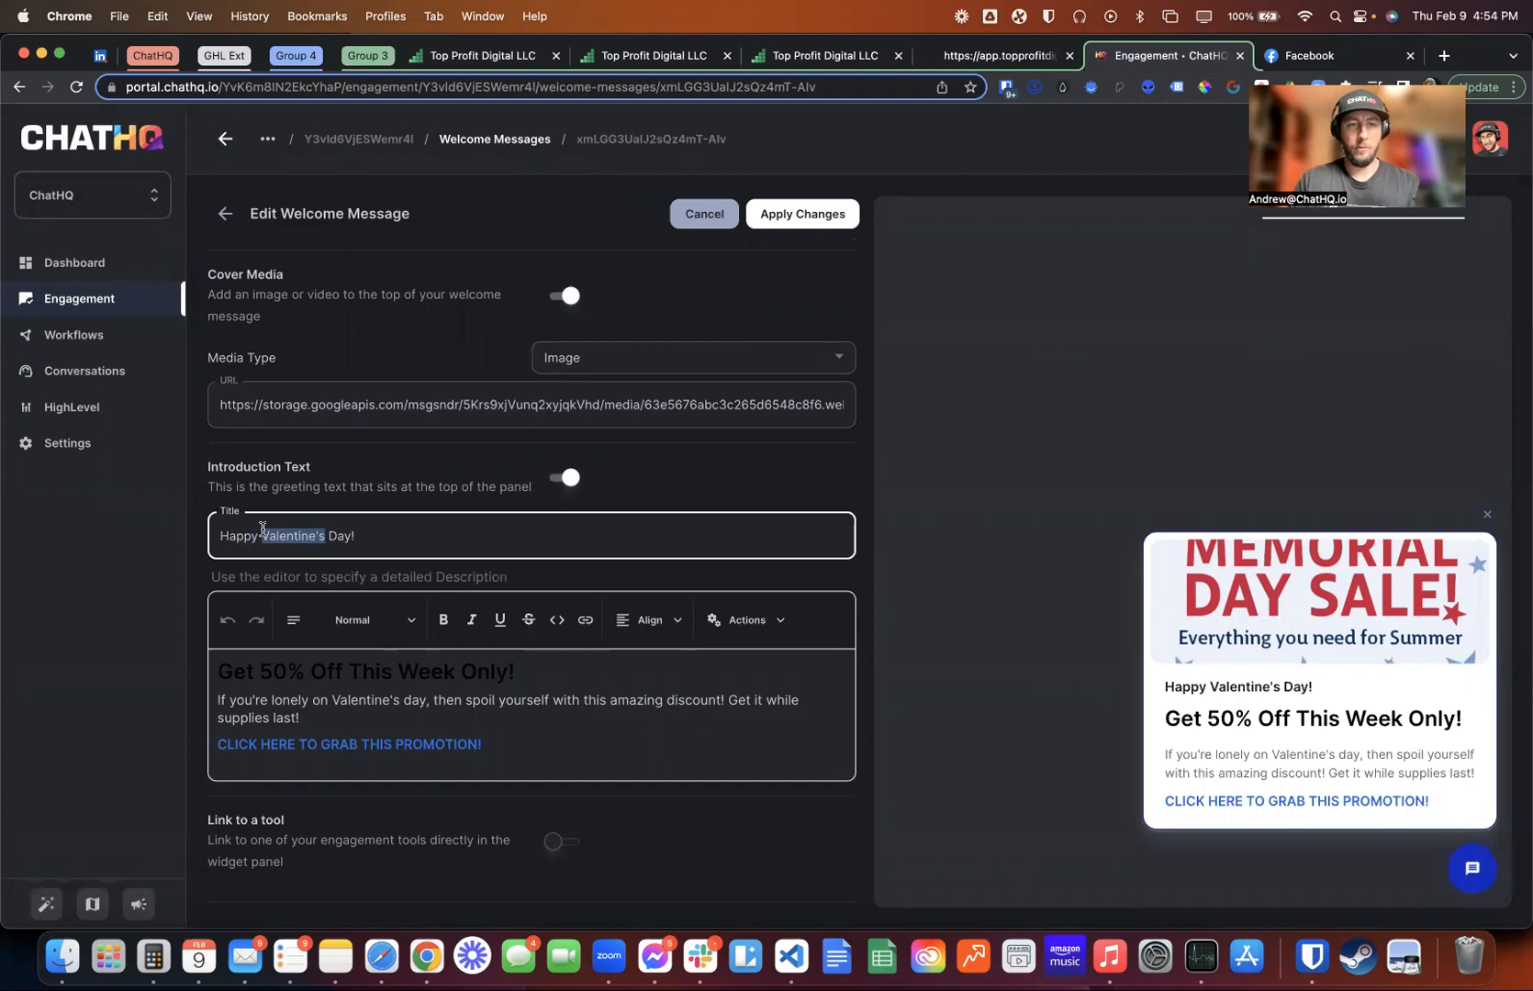
pyautogui.click(355, 536)
pyautogui.keyDown('shift'); pyautogui.click(326, 536); pyautogui.keyUp('shift')
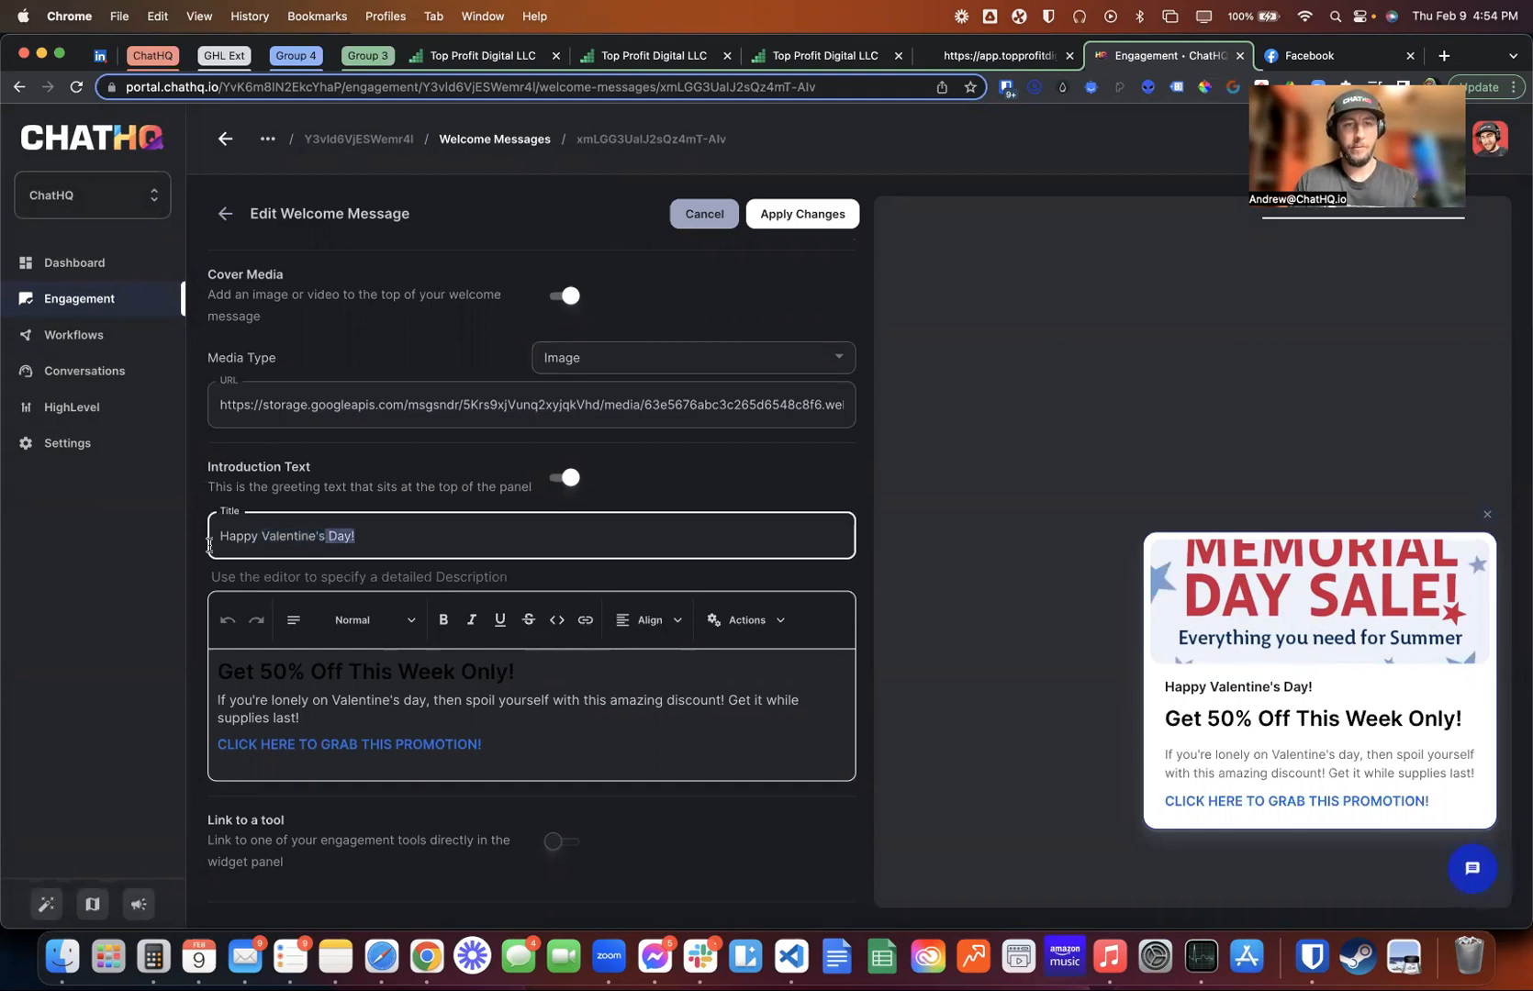
pyautogui.click(307, 536)
pyautogui.moveTo(322, 536); pyautogui.dragTo(231, 535)
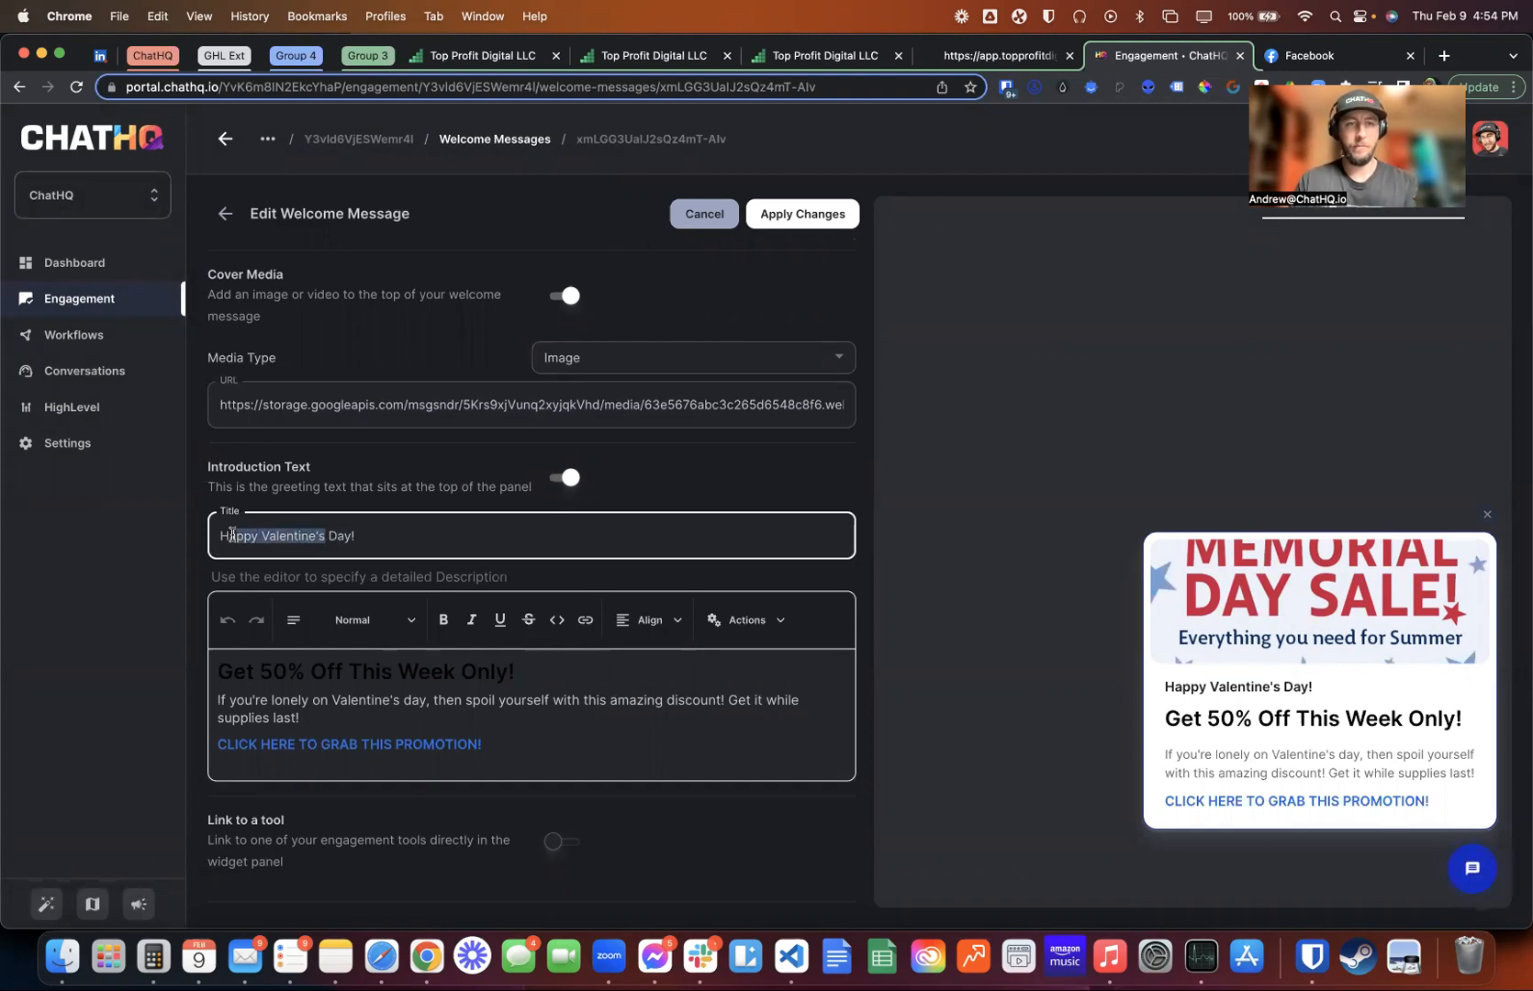
pyautogui.write('Limited Ti')
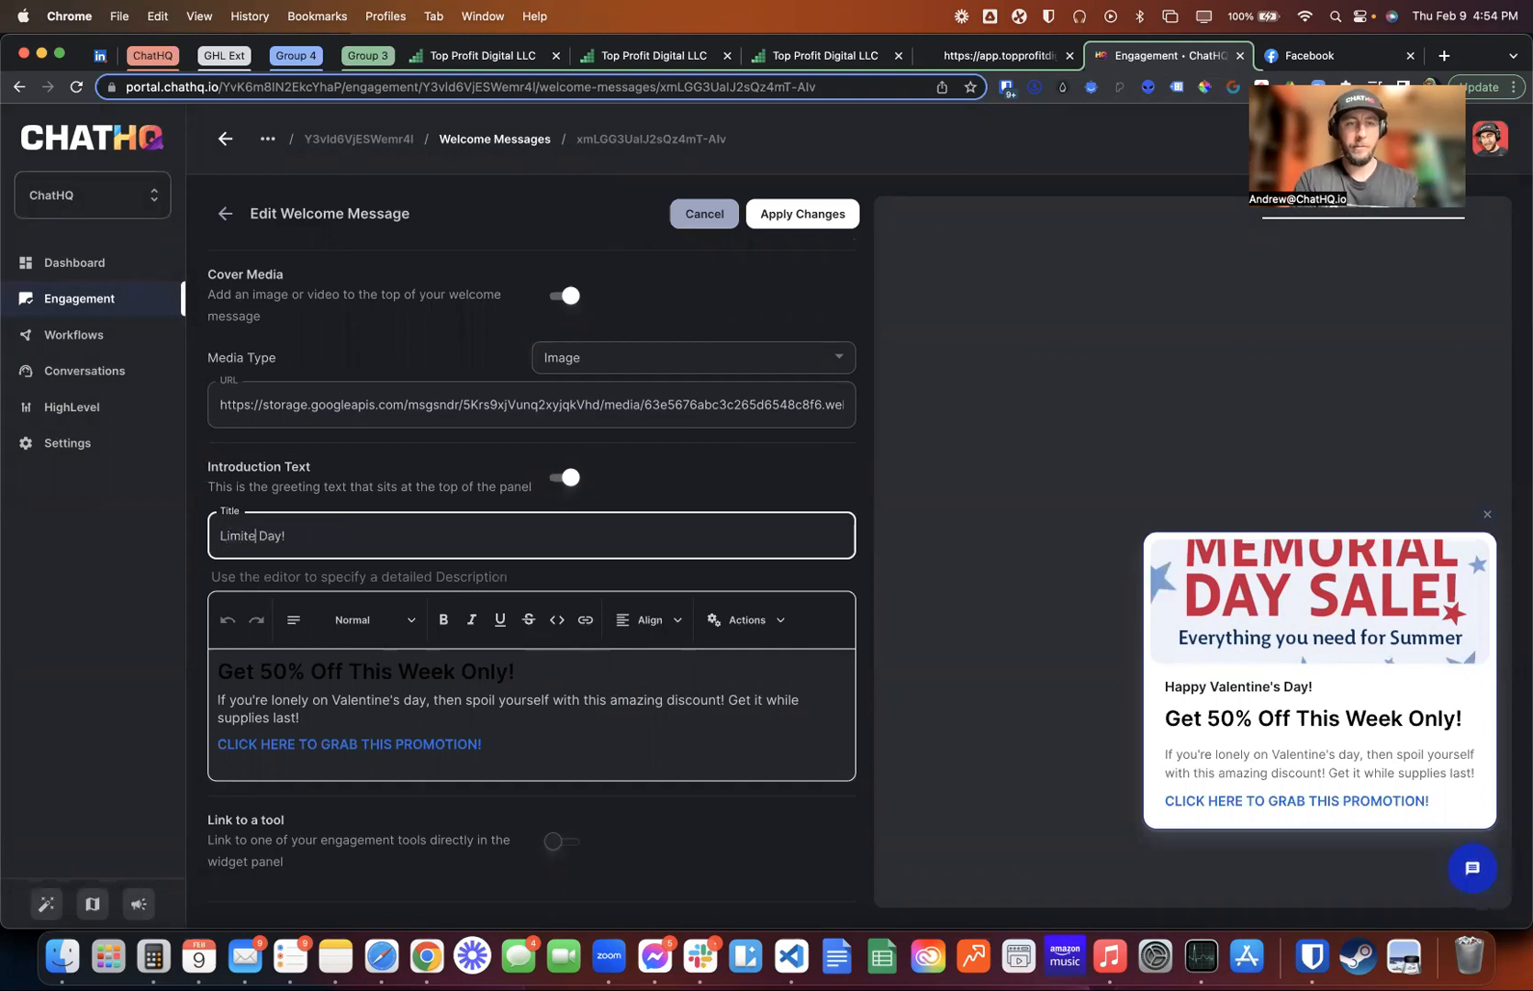
pyautogui.write('me Memor')
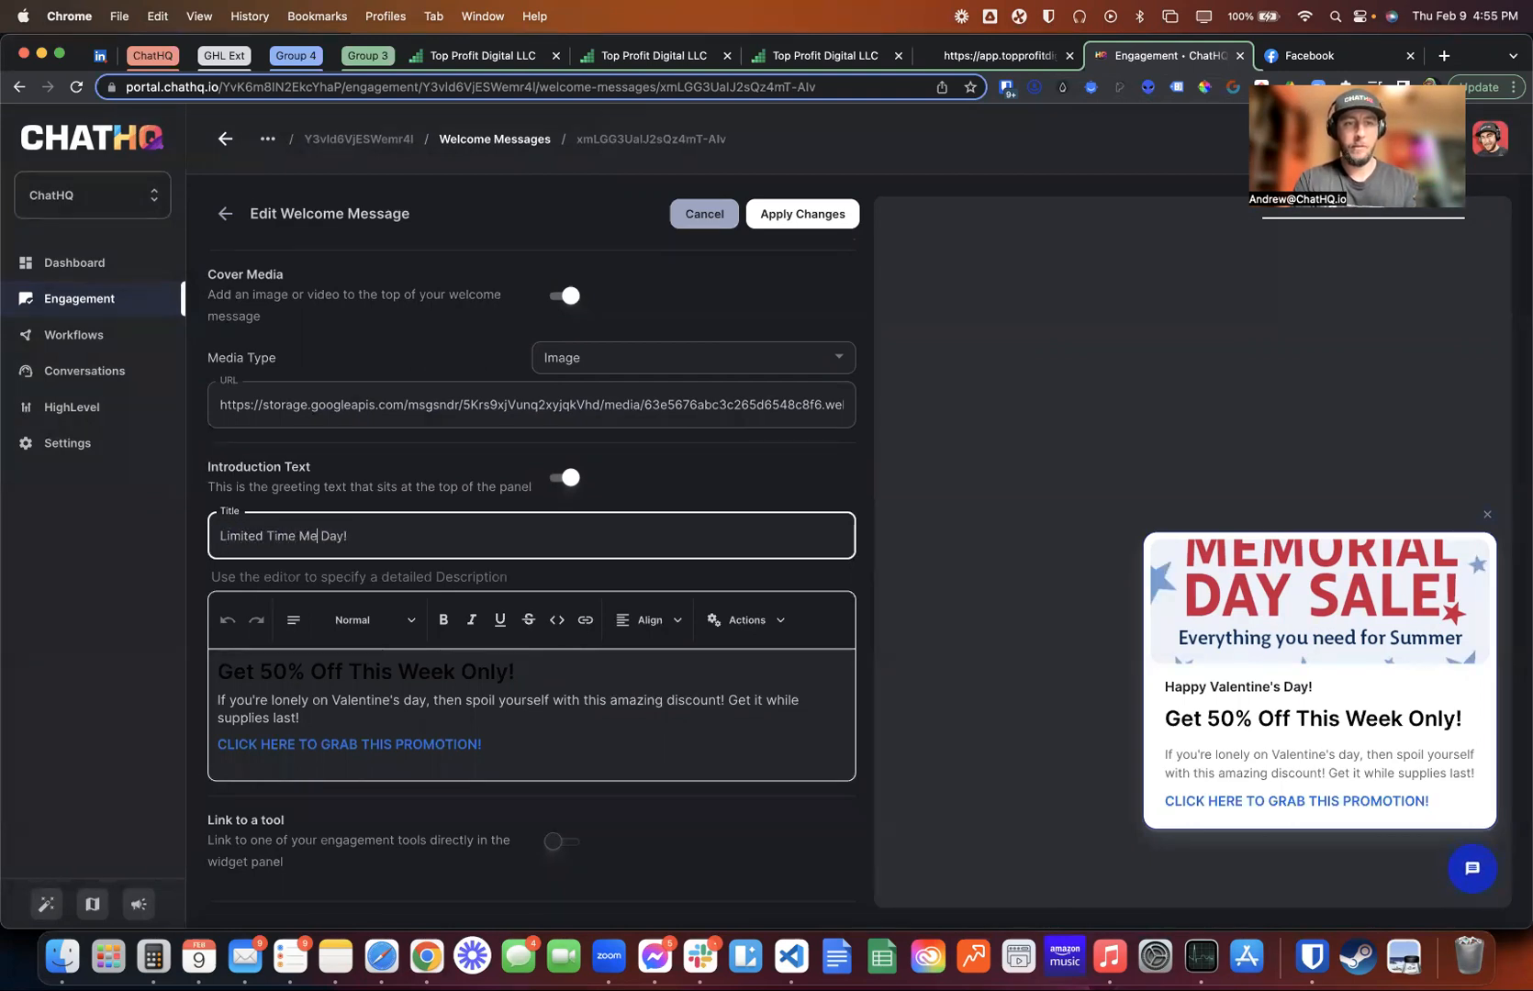
pyautogui.press('BackSpace')
pyautogui.press('Right')
pyautogui.press('Right')
pyautogui.press('Right')
pyautogui.press('Right')
pyautogui.press('Right')
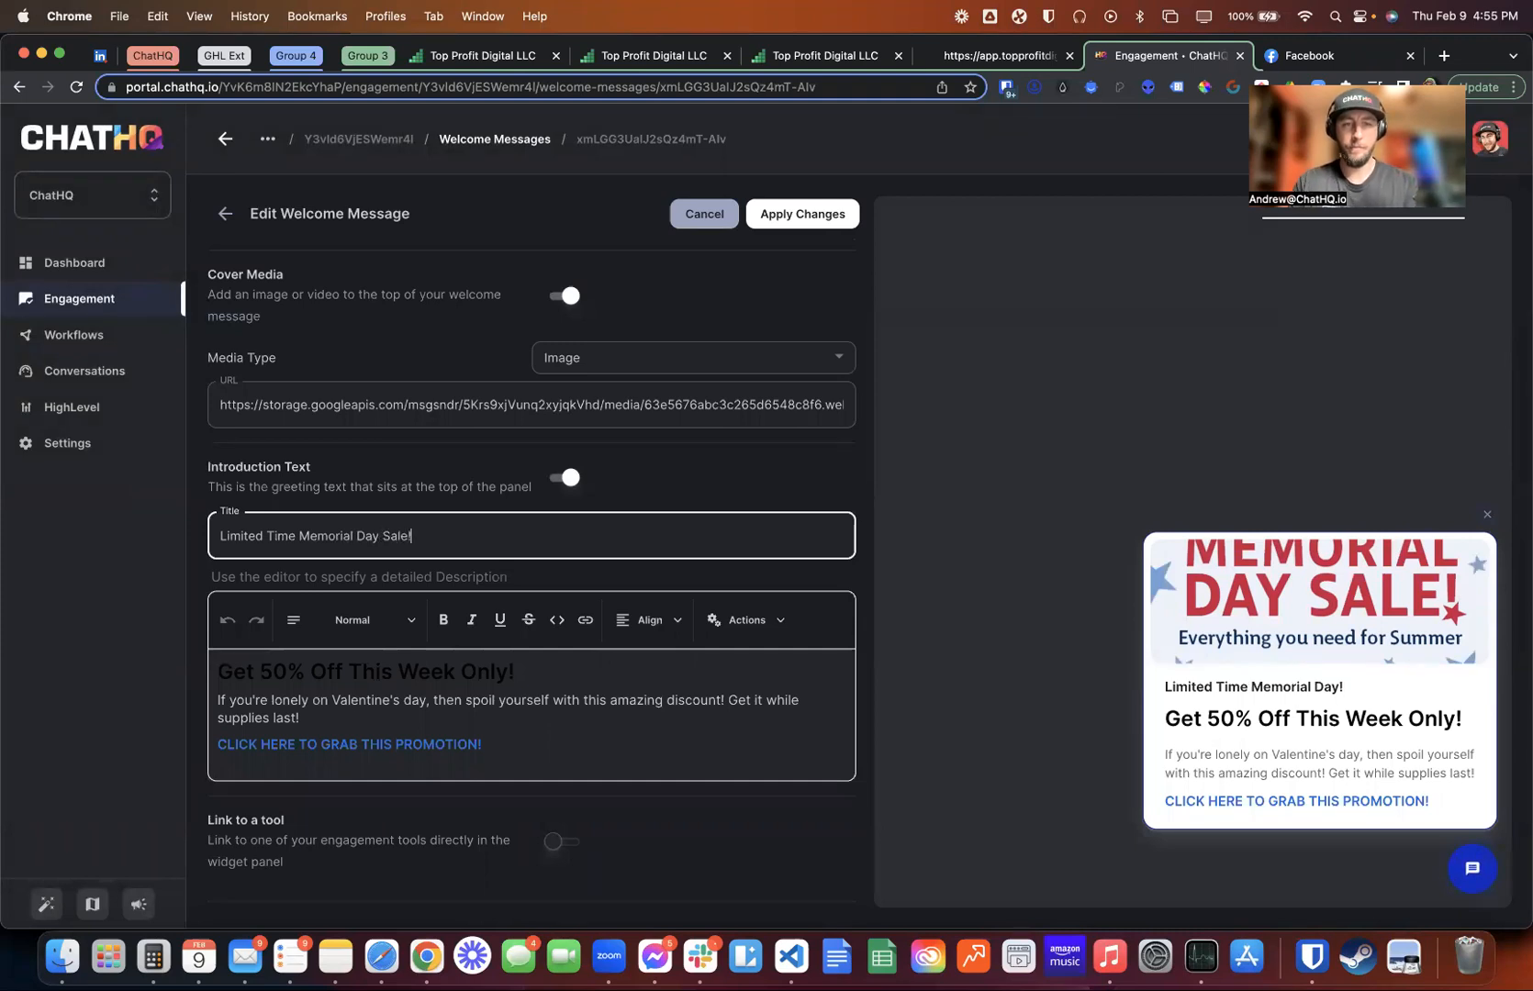
# Change the discount in the description's large heading to 30%
pyautogui.click(275, 673)
pyautogui.press('BackSpace')
pyautogui.write('3')
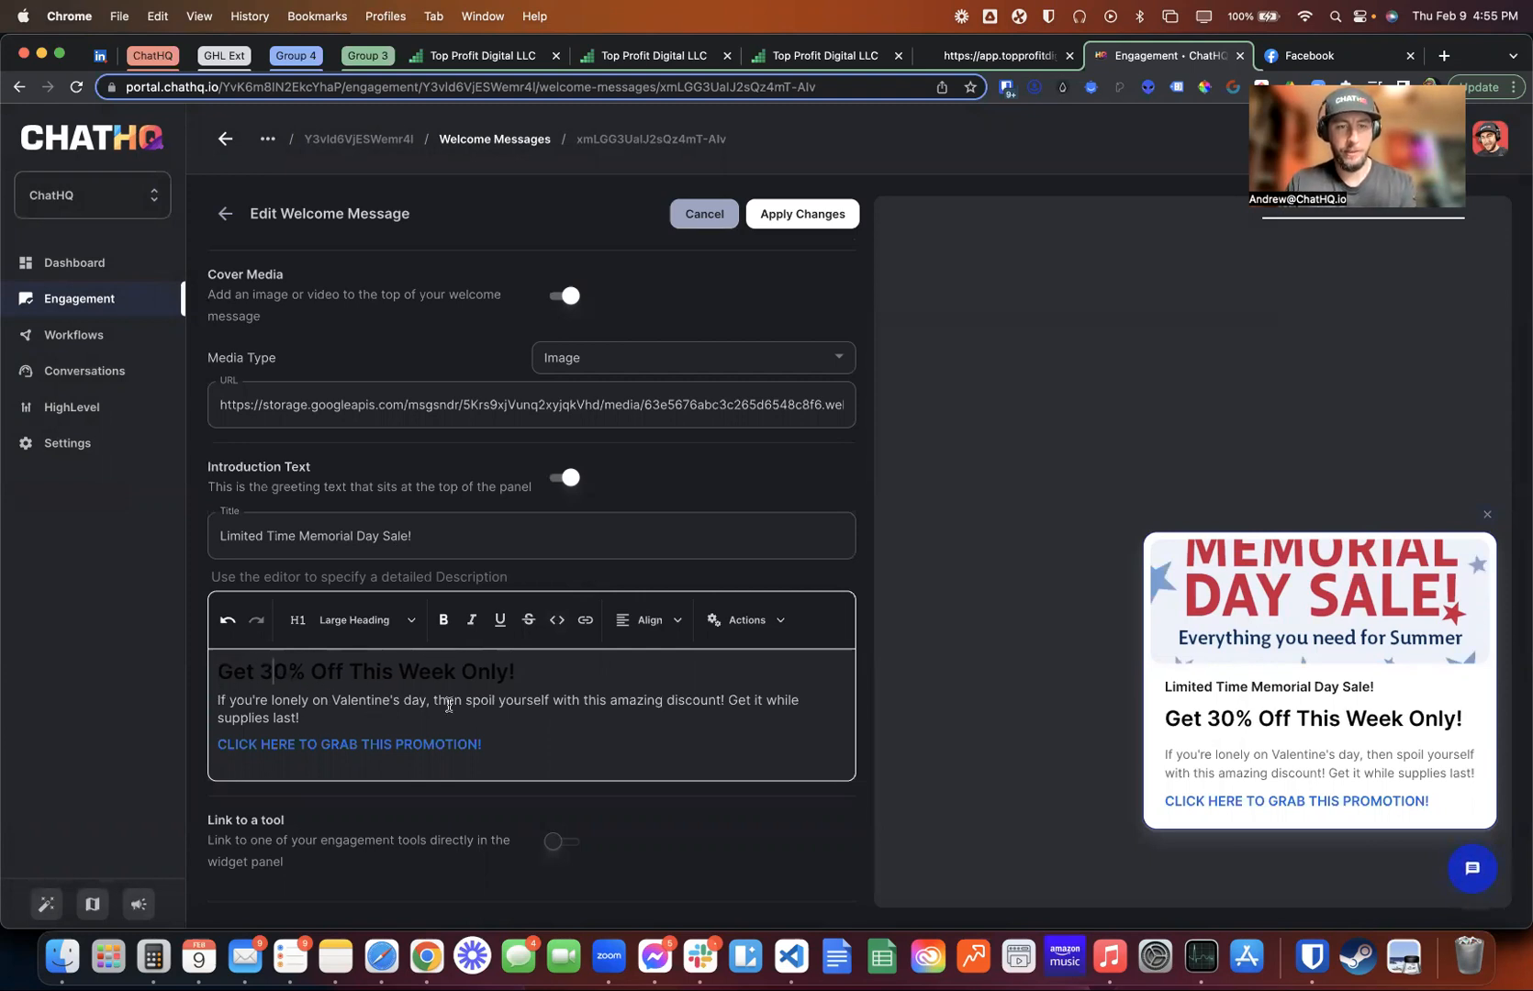
# Replace the description text under the heading with "Get ready for summer with this amazing promotional offer! Get it while supplies last!"
pyautogui.moveTo(301, 717); pyautogui.dragTo(200, 707)
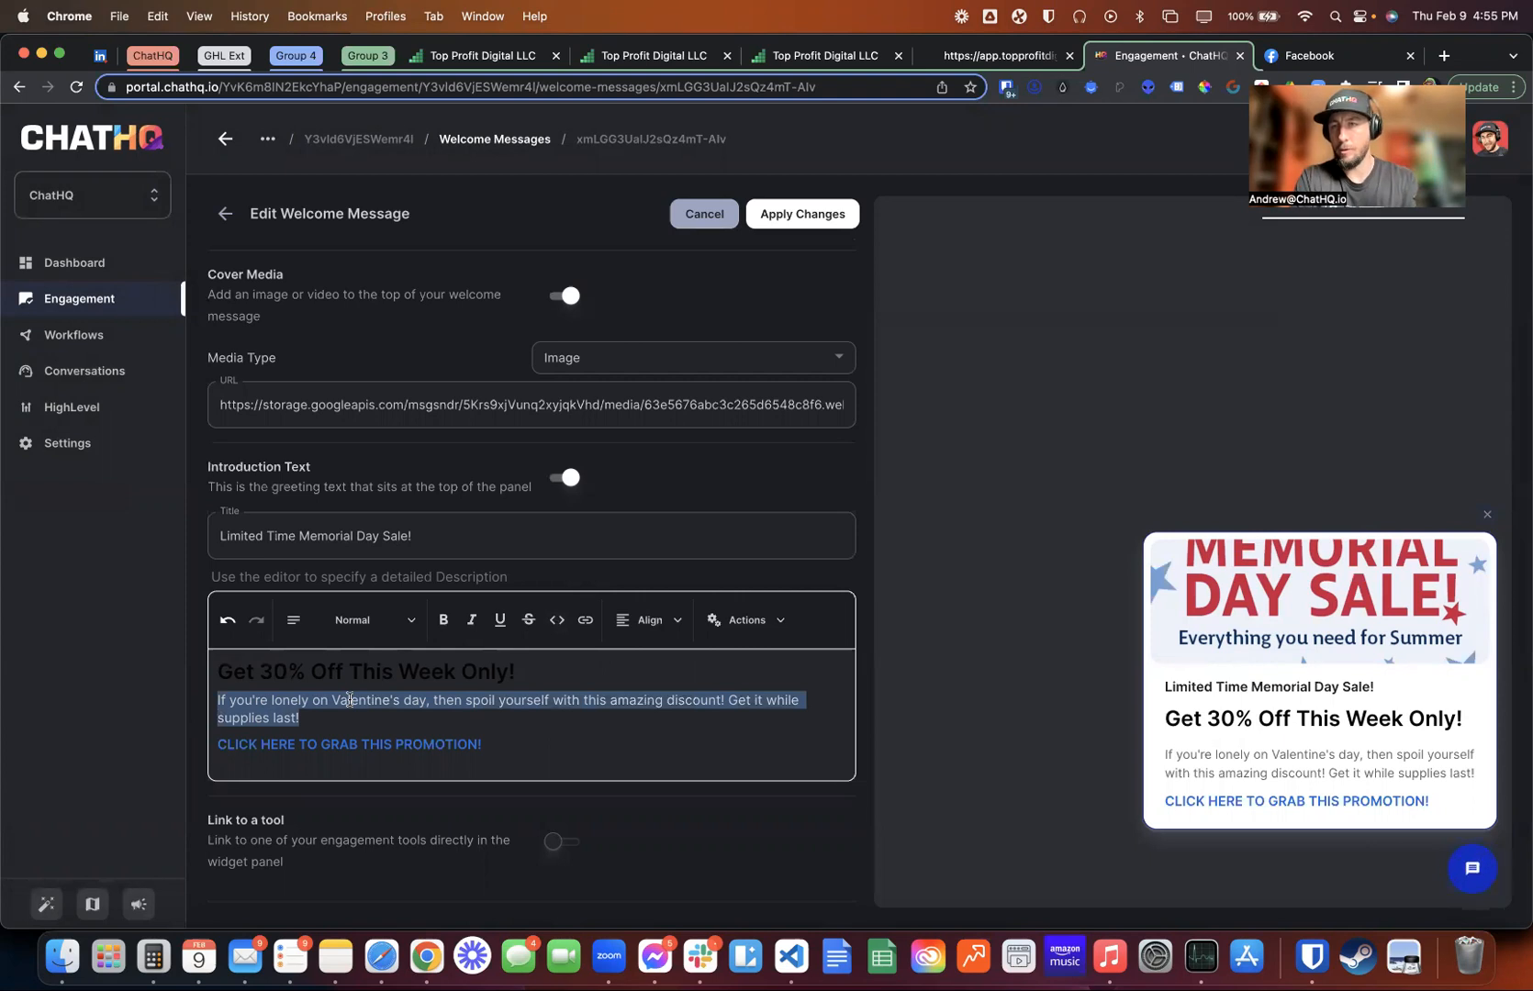
pyautogui.write('We s')
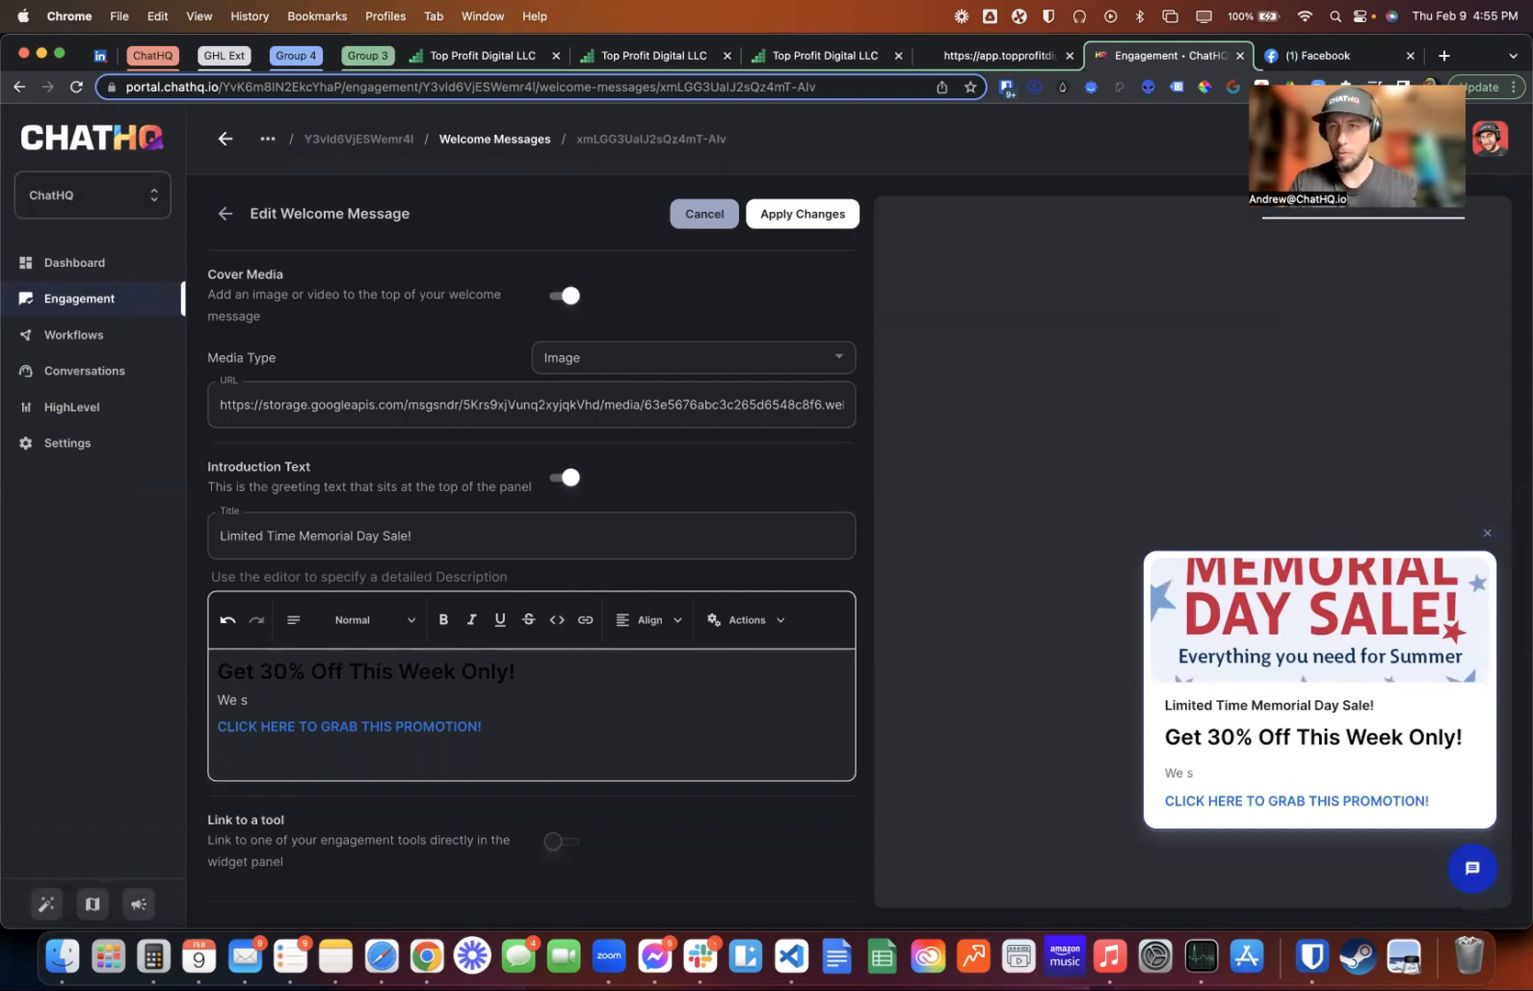
pyautogui.press('BackSpace')
pyautogui.press('BackSpace')
pyautogui.press('BackSpace')
pyautogui.press('BackSpace')
pyautogui.write('Get ready for')
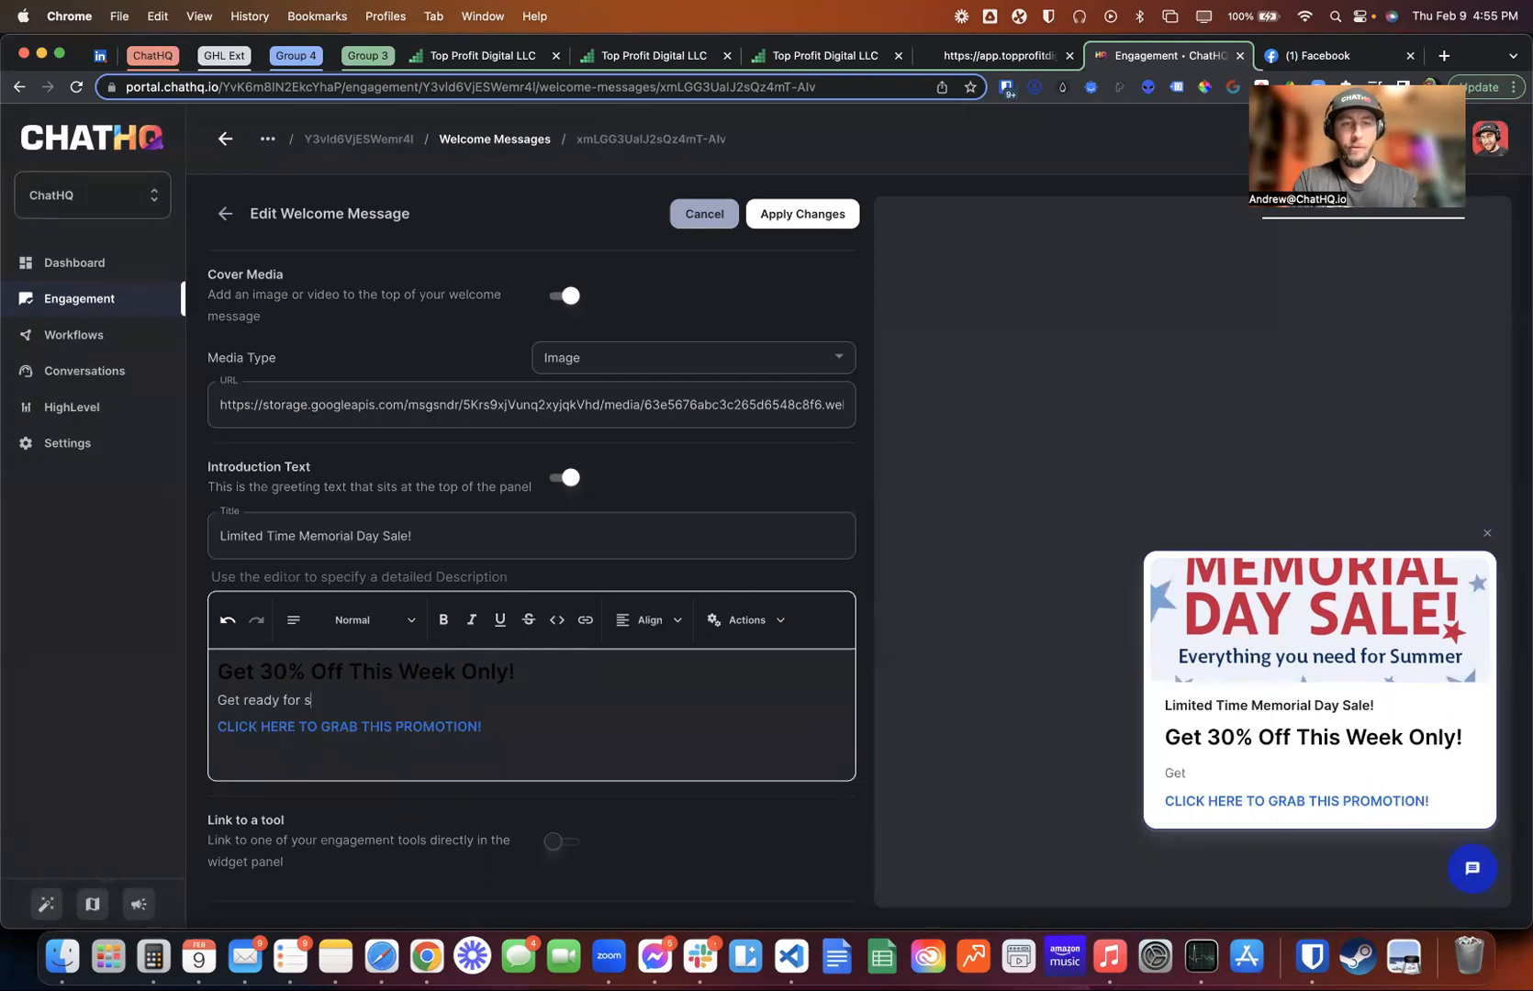
pyautogui.write(' summer with this amazing pr')
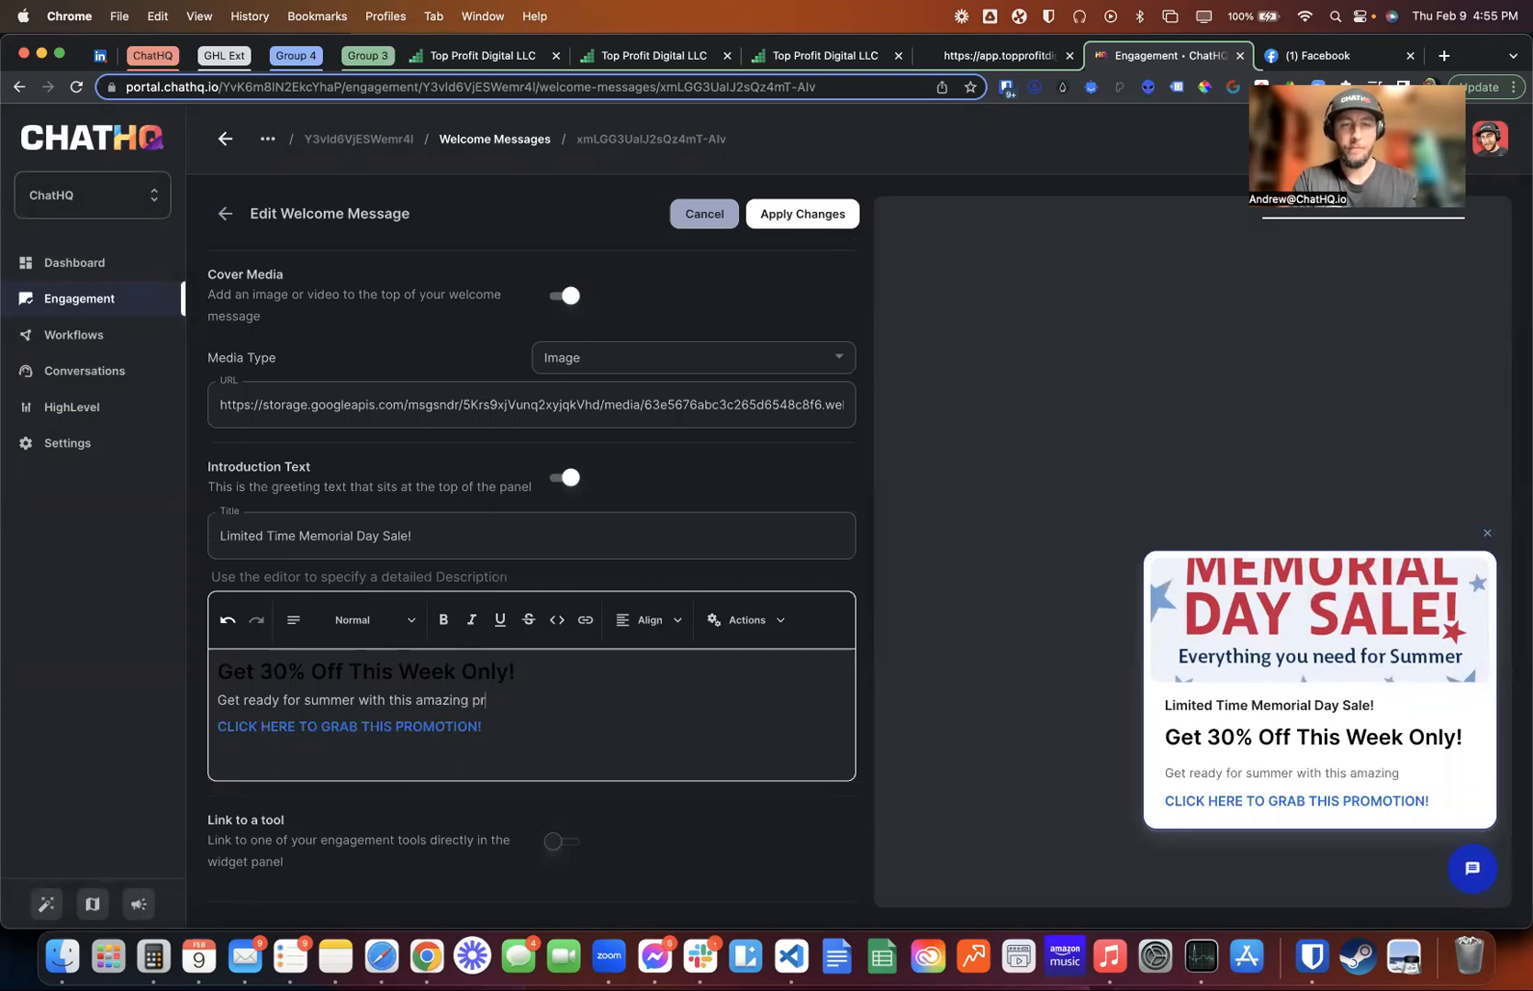
pyautogui.write('omotional offer! Get it ')
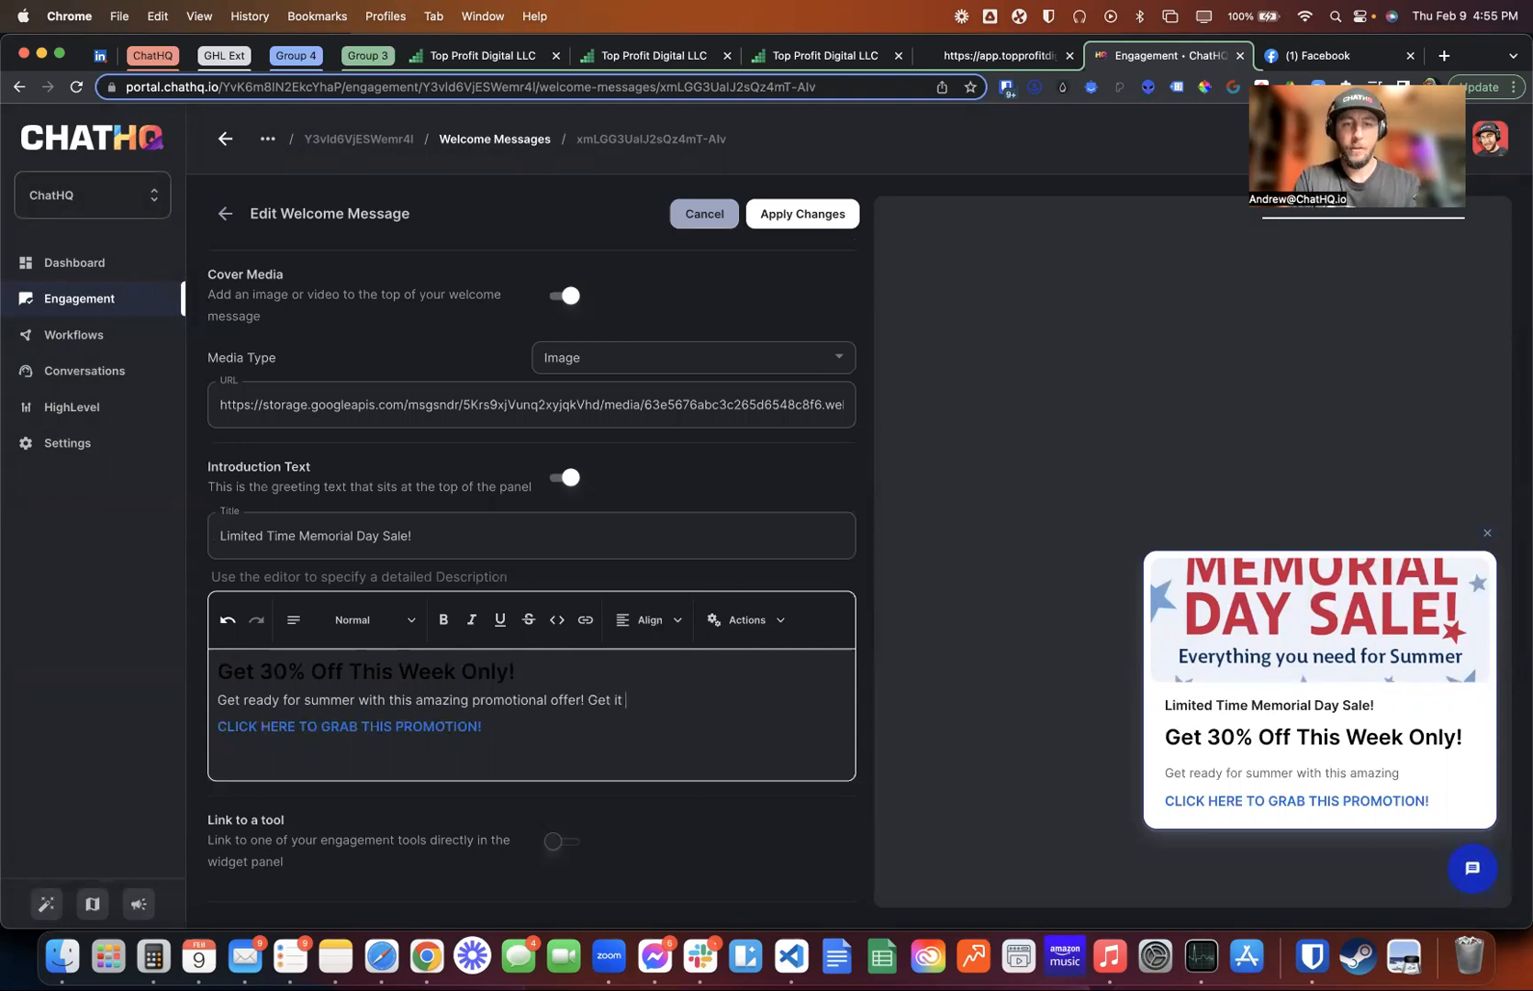
pyautogui.write('while suppli')
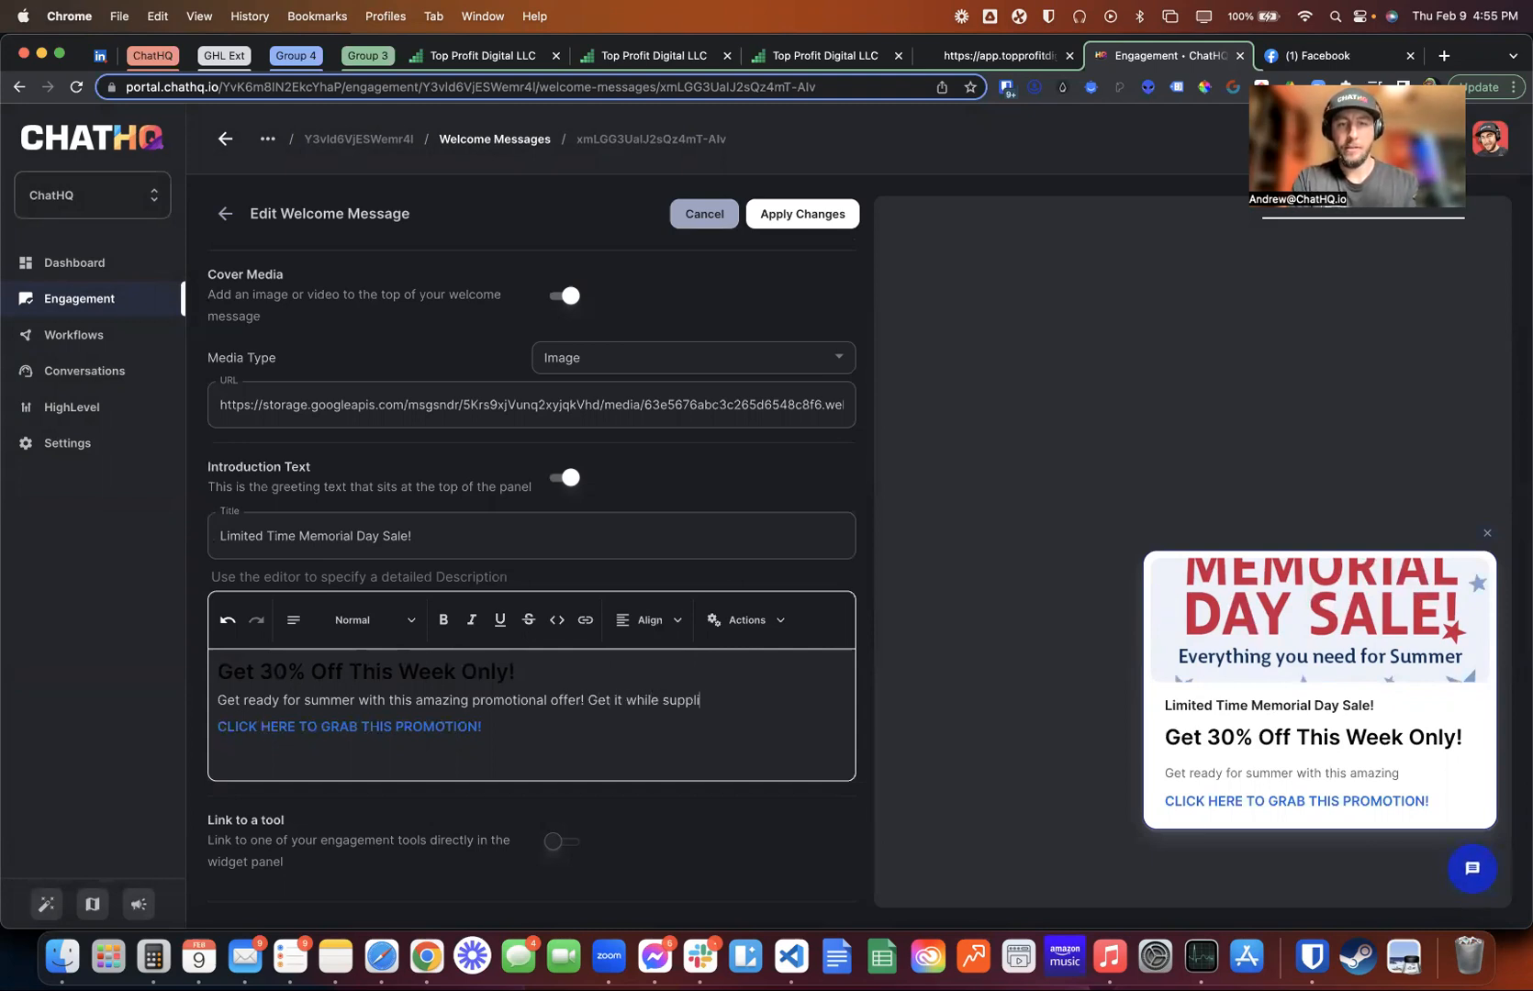
pyautogui.write('es last!')
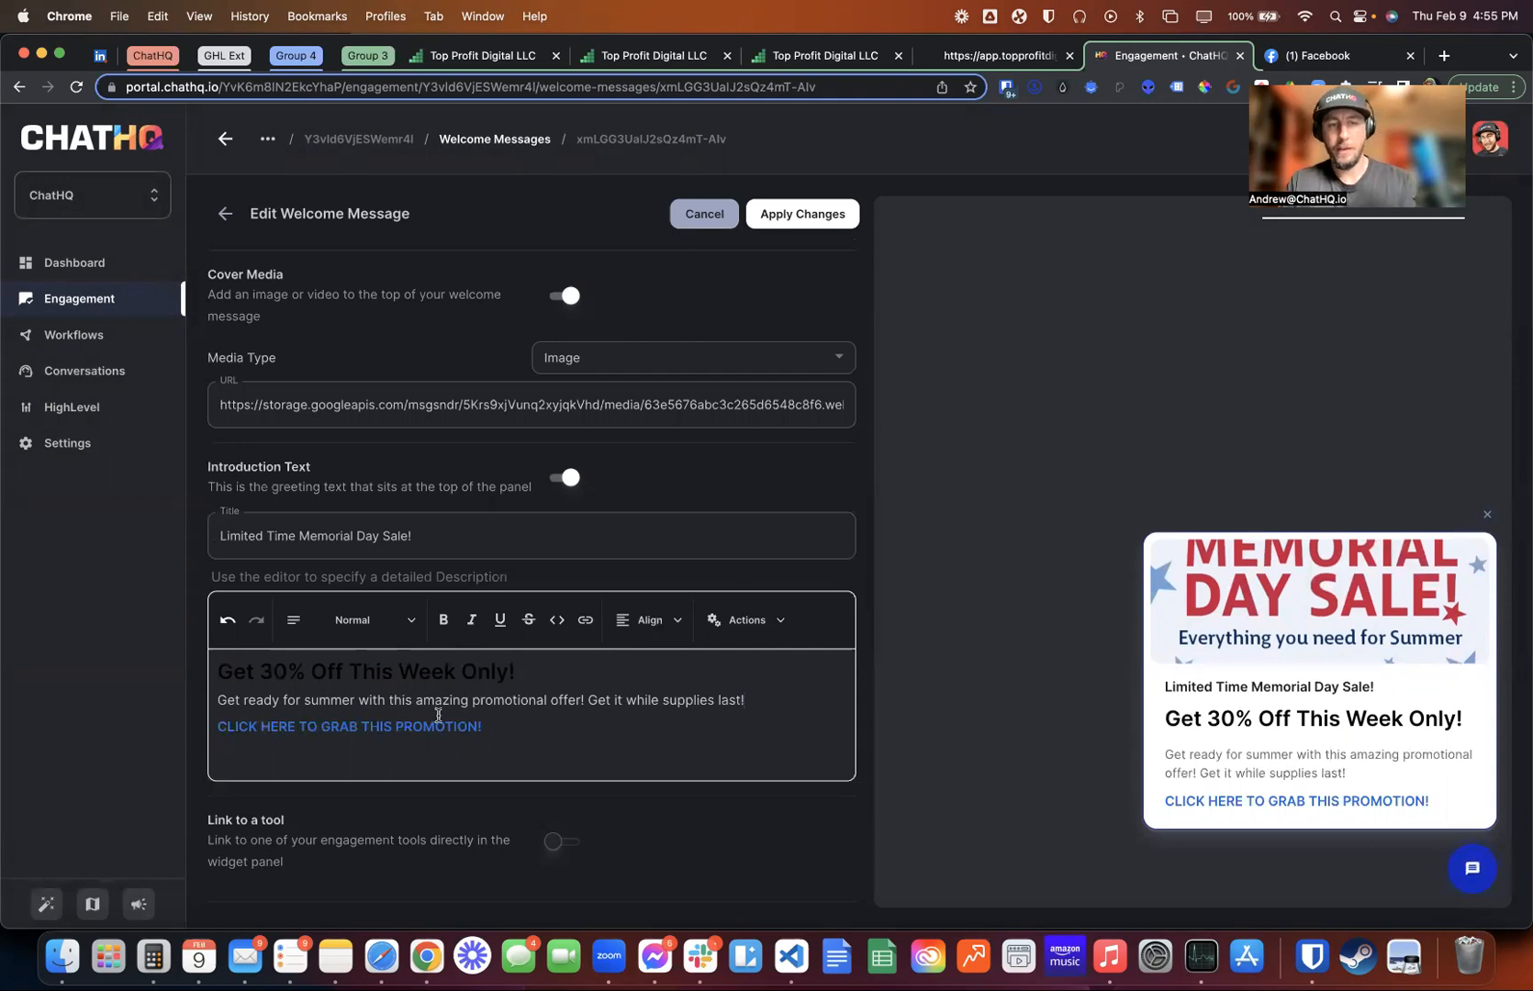
# Try linking the message to the Webchat tool and to the Knowledge Library, and turn the tool link back off
pyautogui.scroll(-2, 439, 715)
pyautogui.click(498, 650)
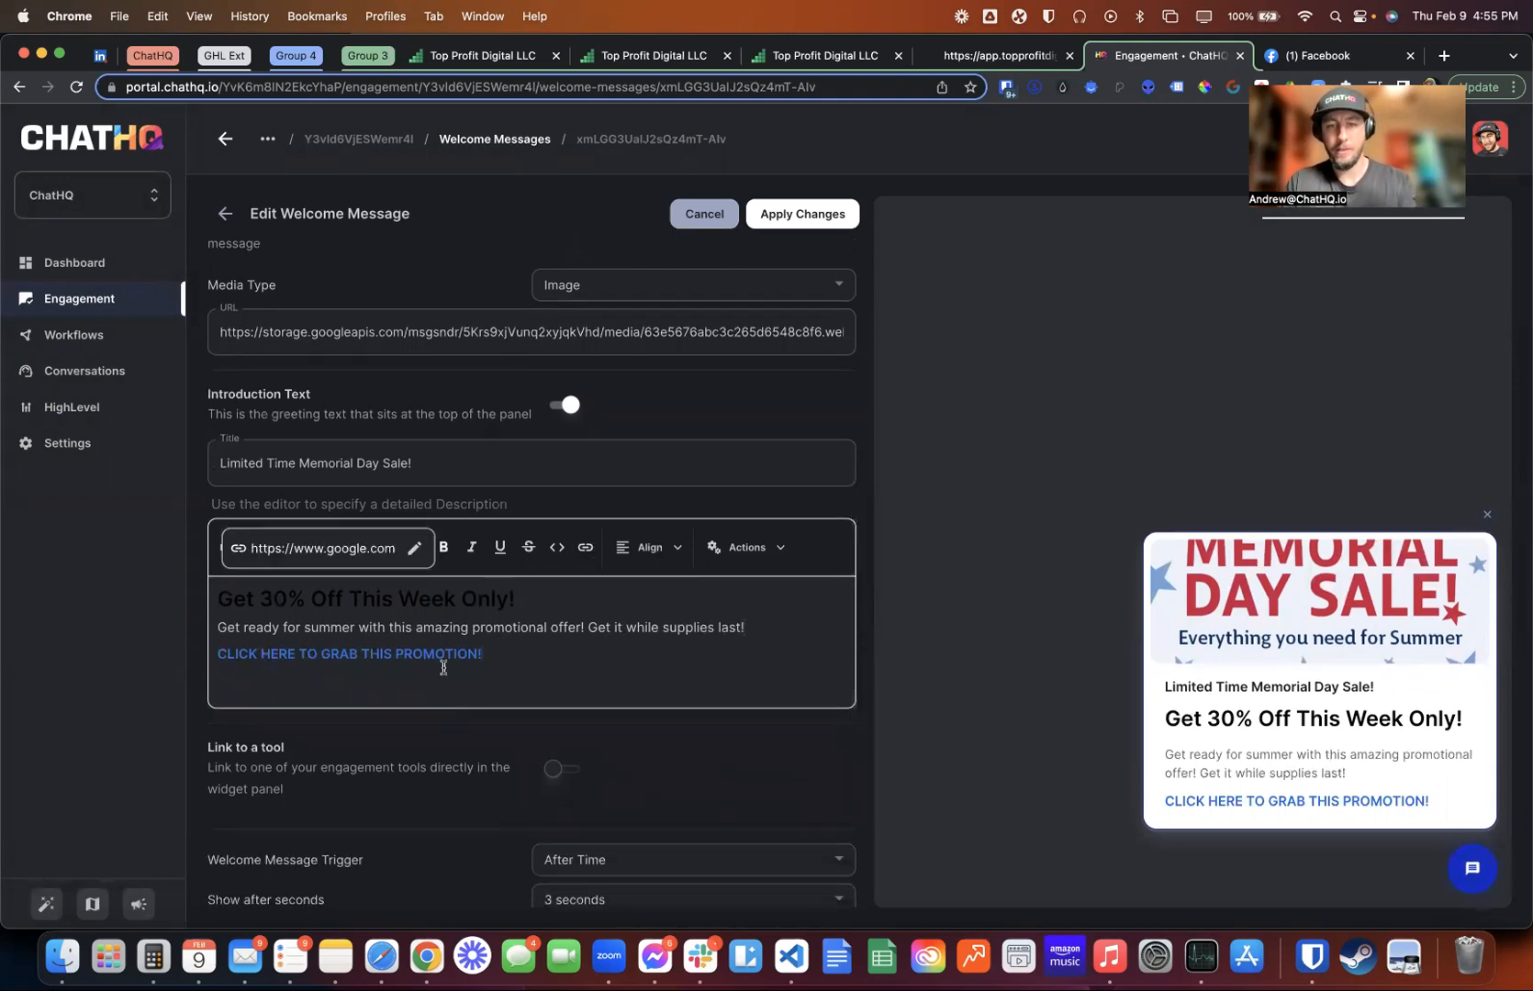
pyautogui.scroll(-2, 587, 720)
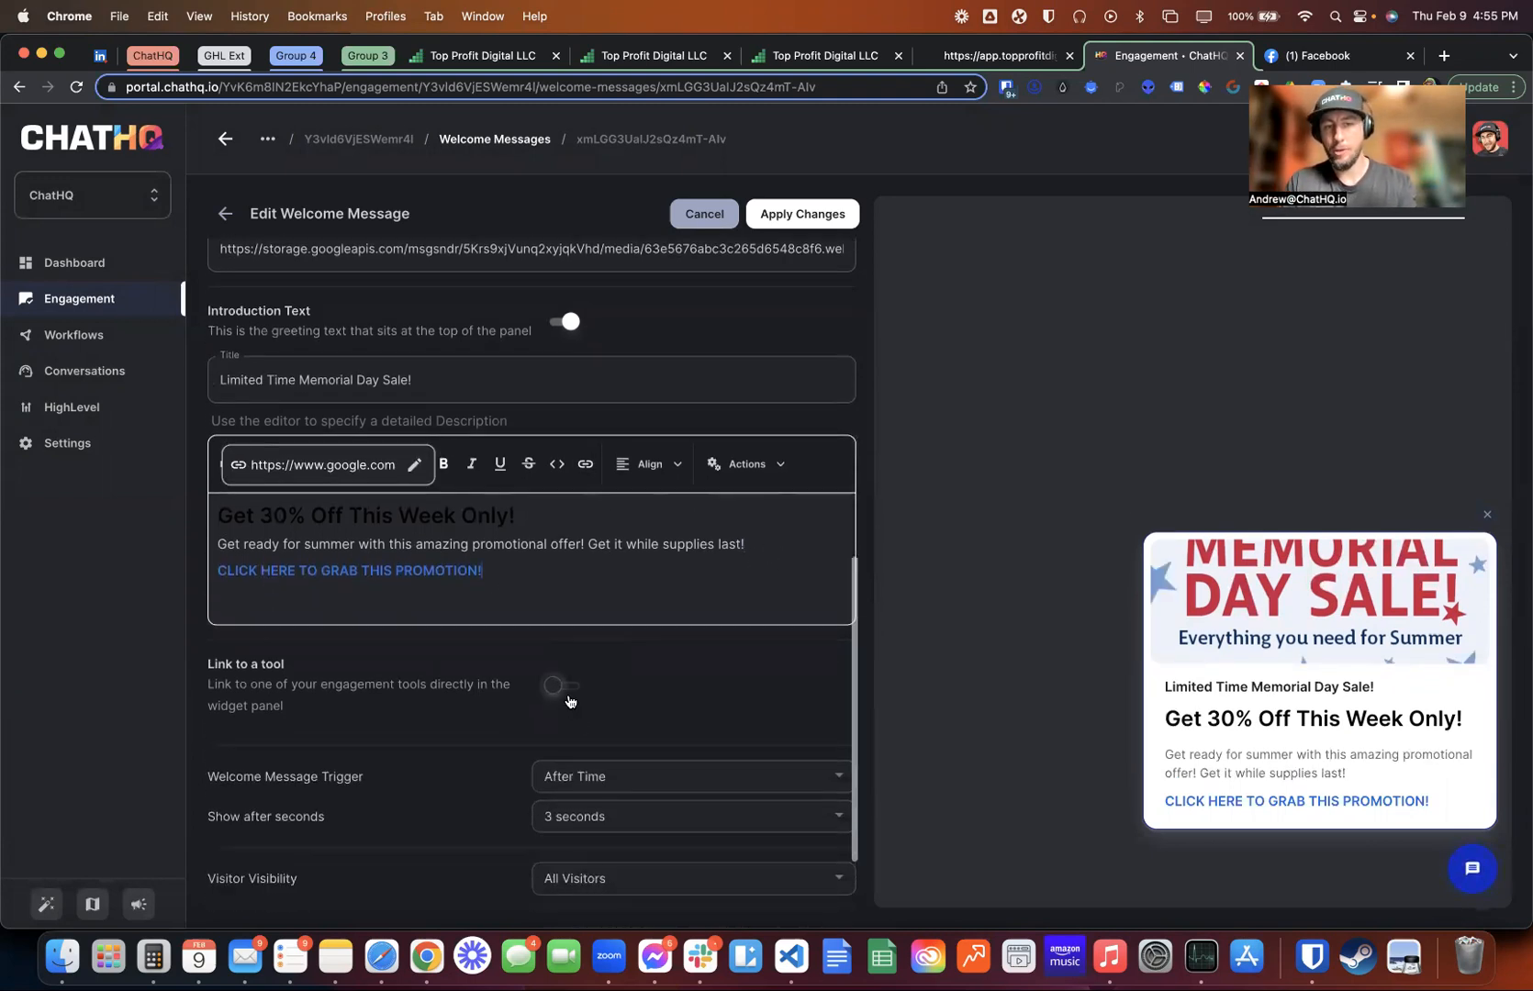
pyautogui.click(557, 686)
pyautogui.scroll(-10, 642, 707)
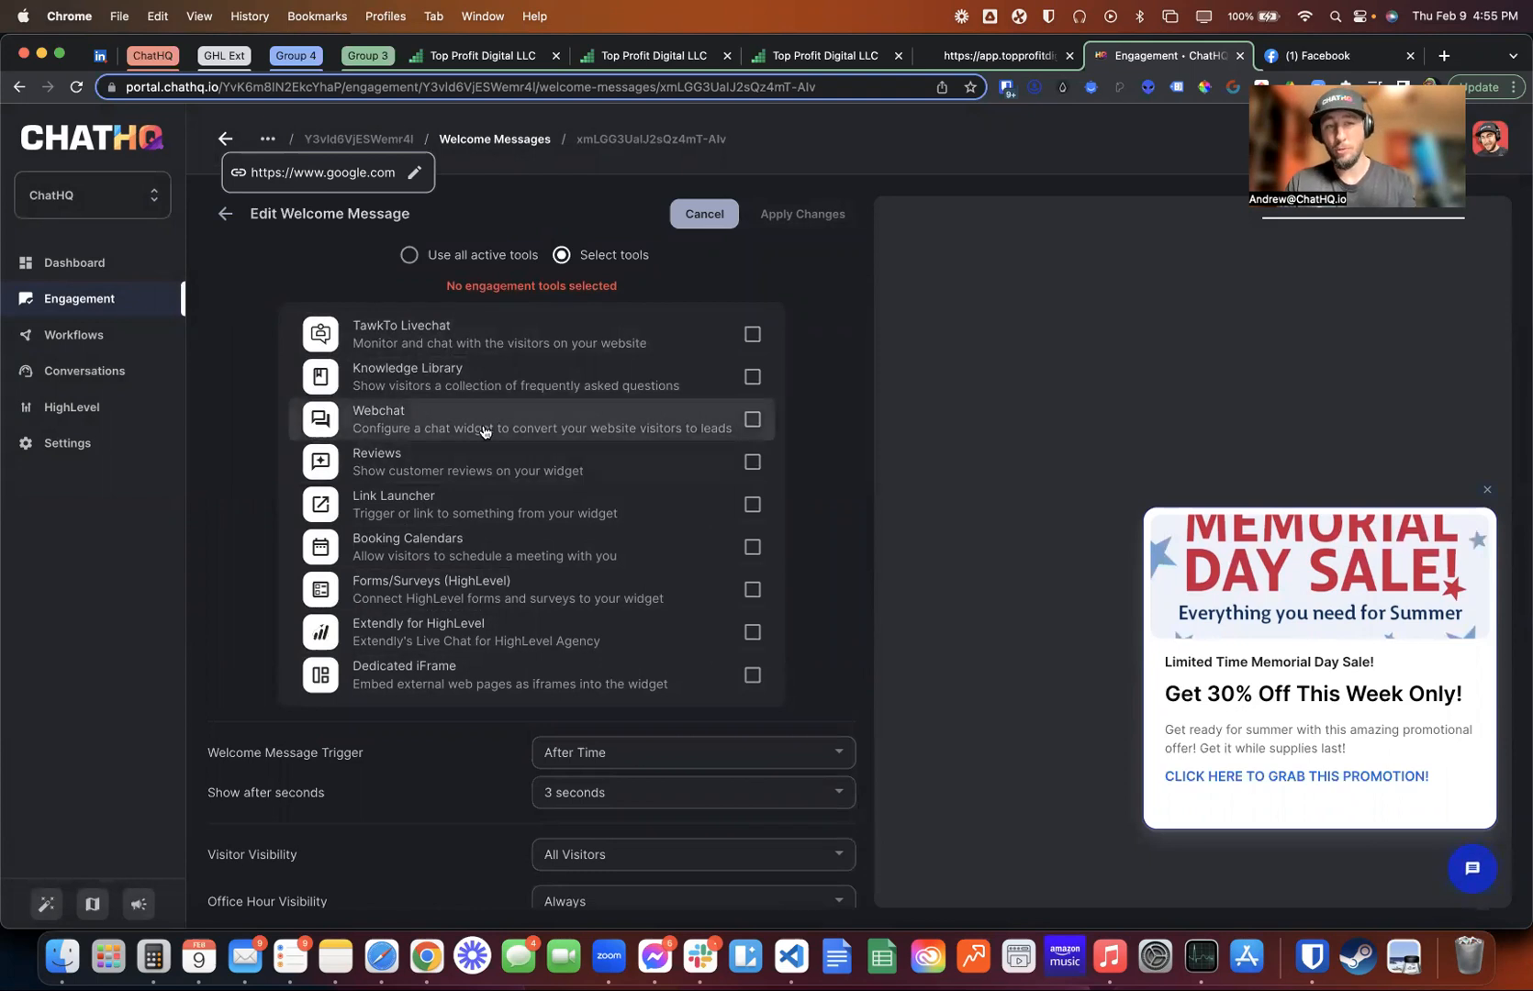
pyautogui.scroll(4, 483, 429)
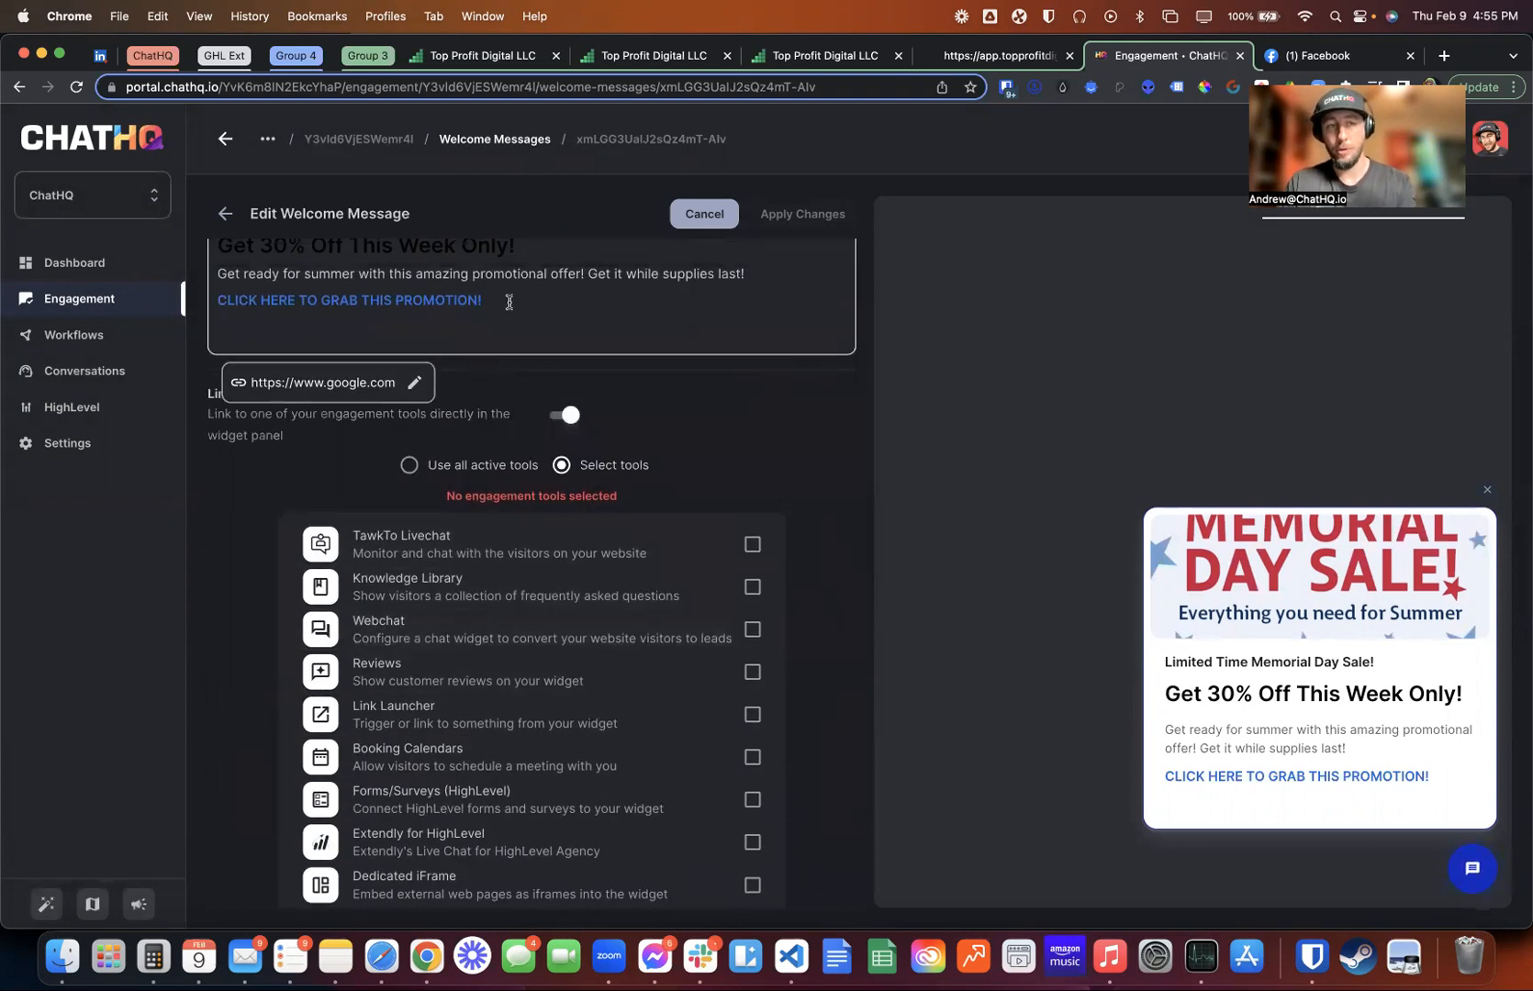
pyautogui.moveTo(509, 302); pyautogui.dragTo(195, 301)
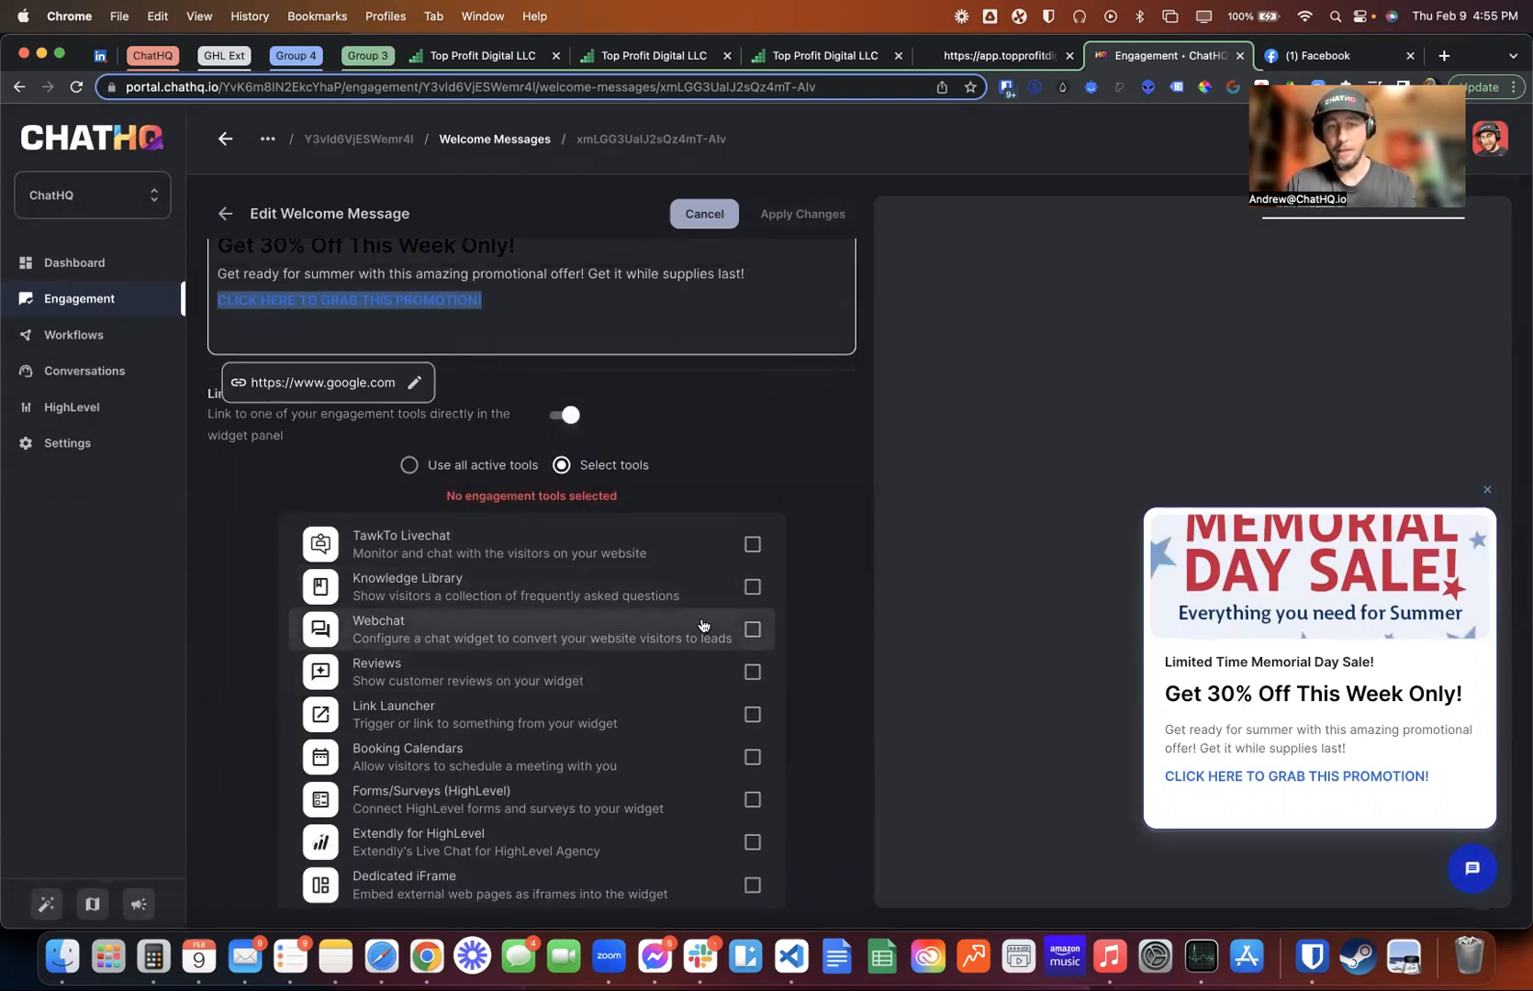
pyautogui.click(752, 629)
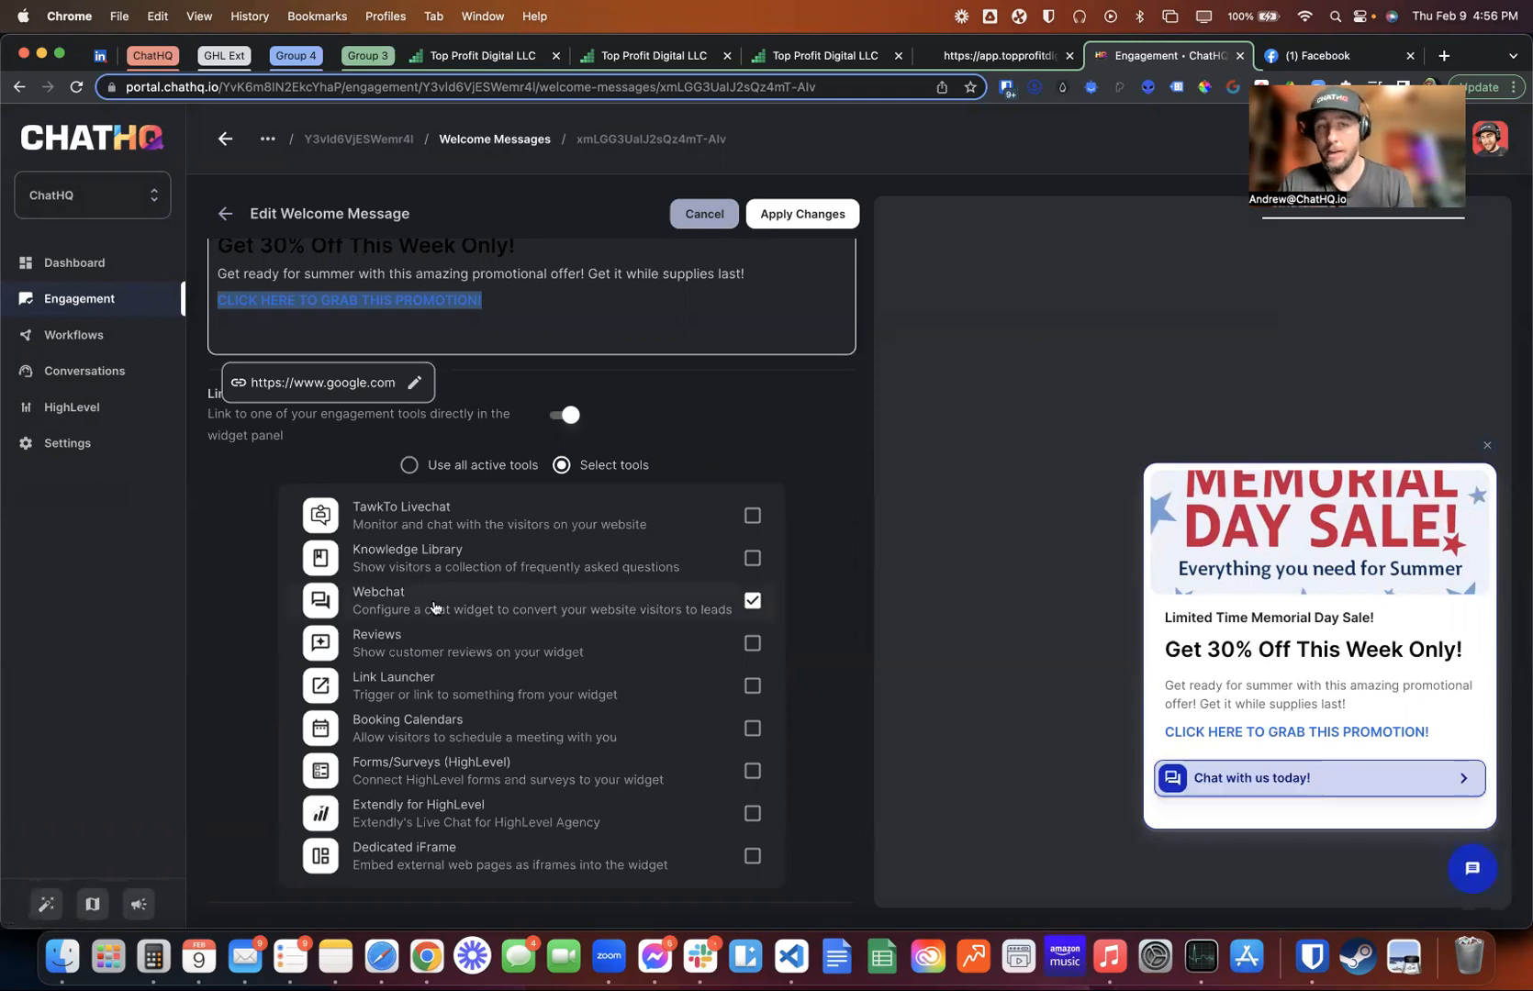
pyautogui.click(752, 601)
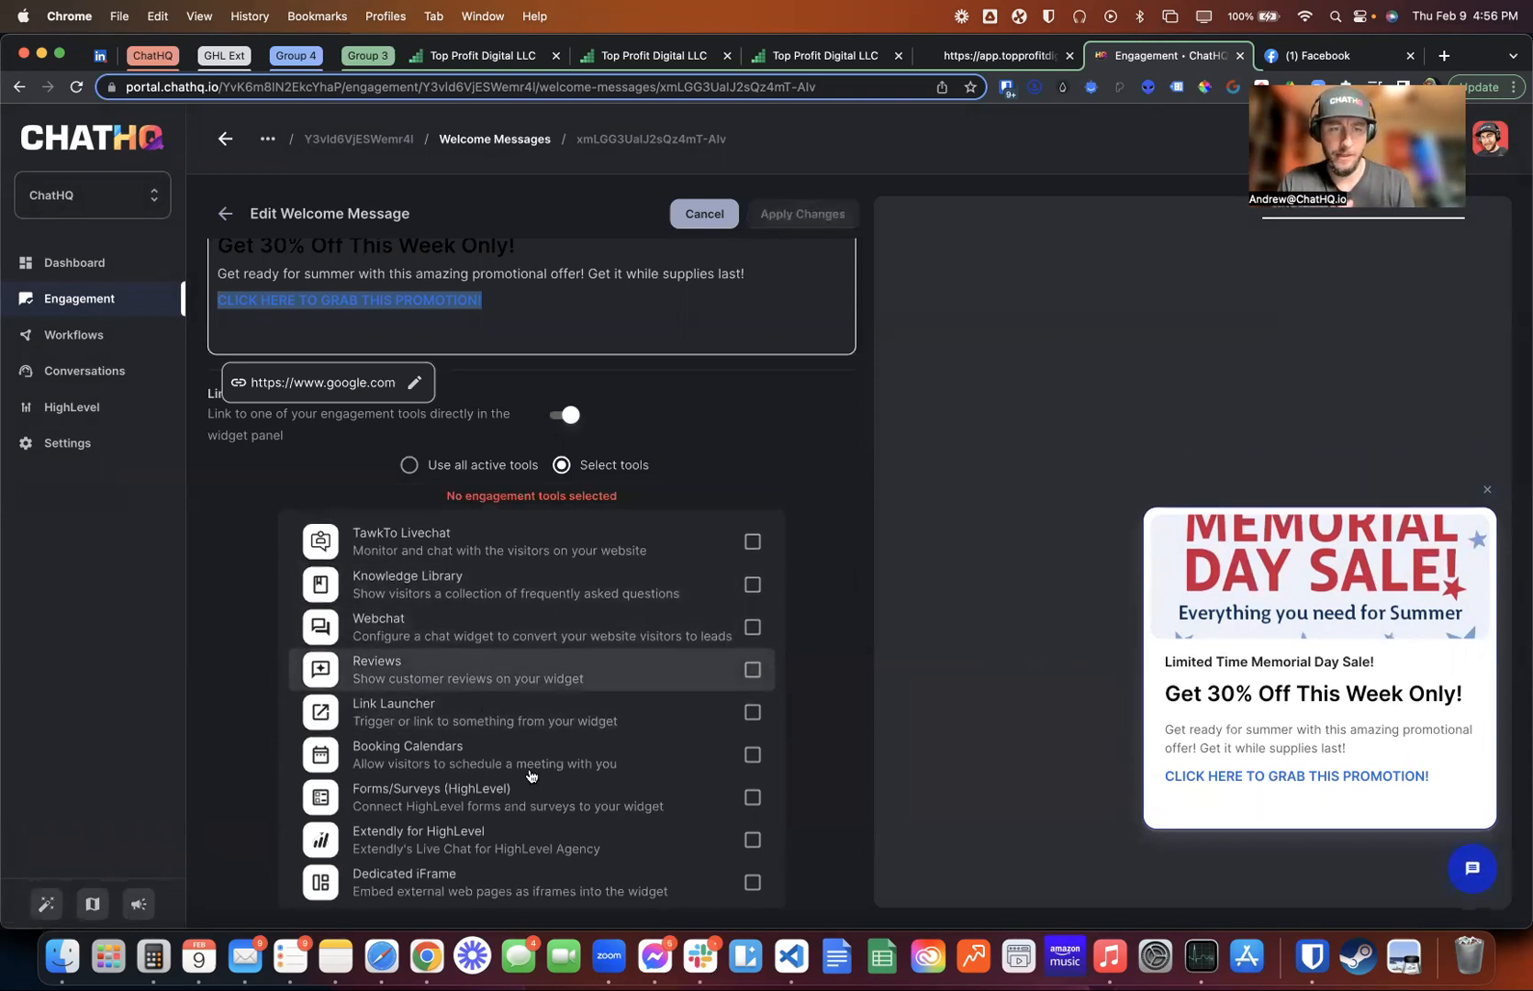
pyautogui.click(566, 599)
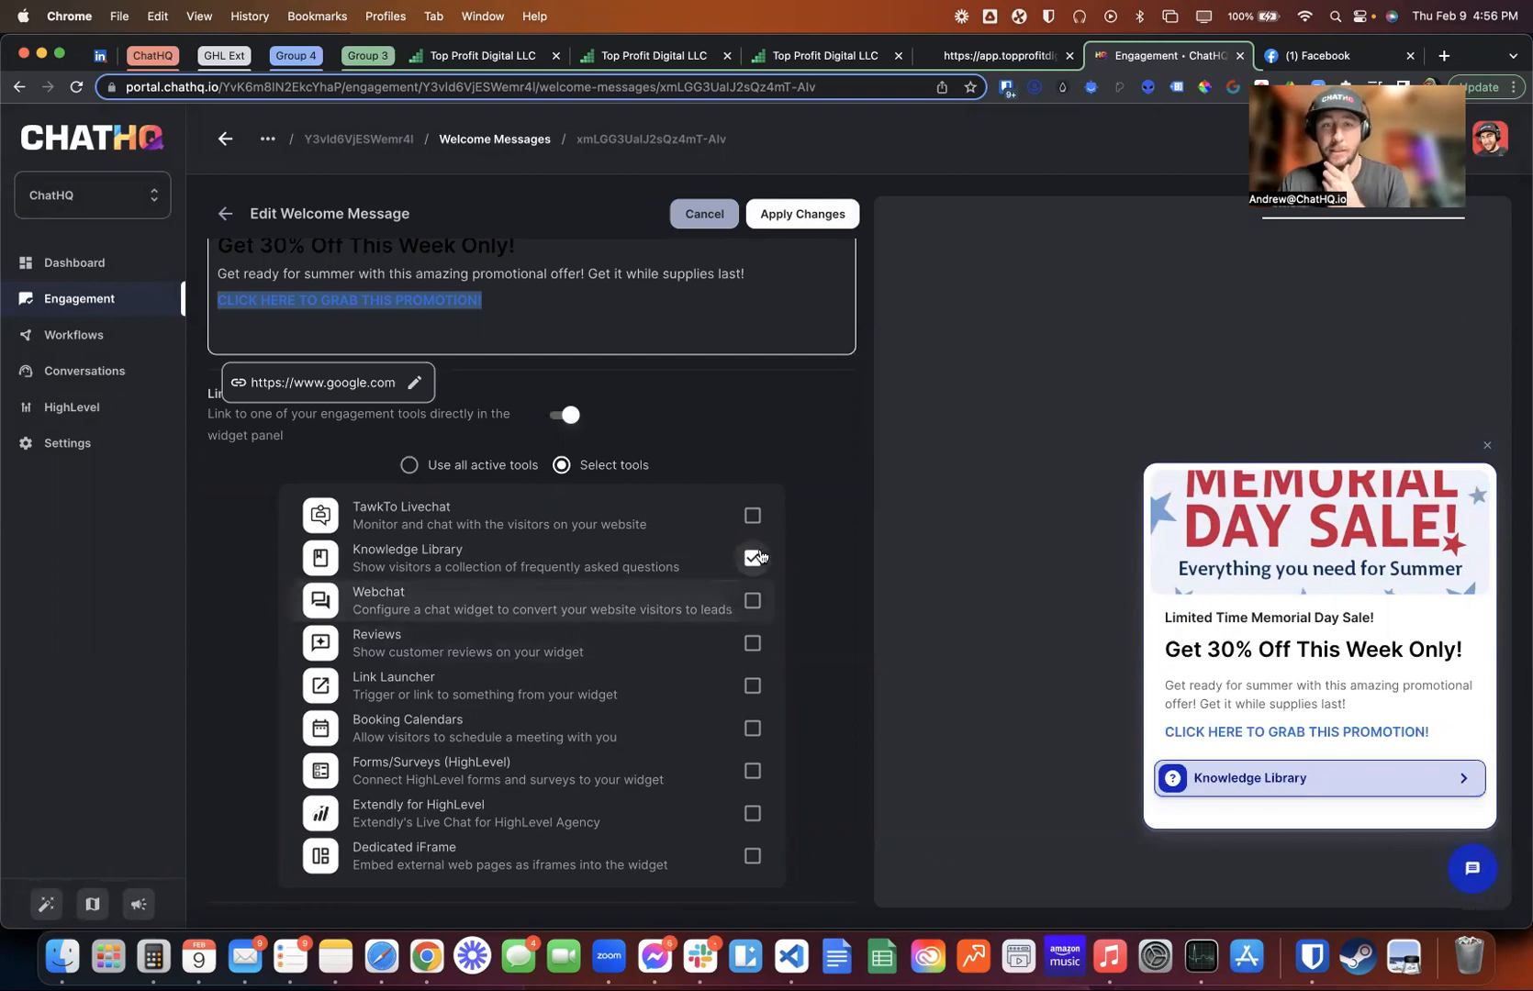
pyautogui.click(570, 414)
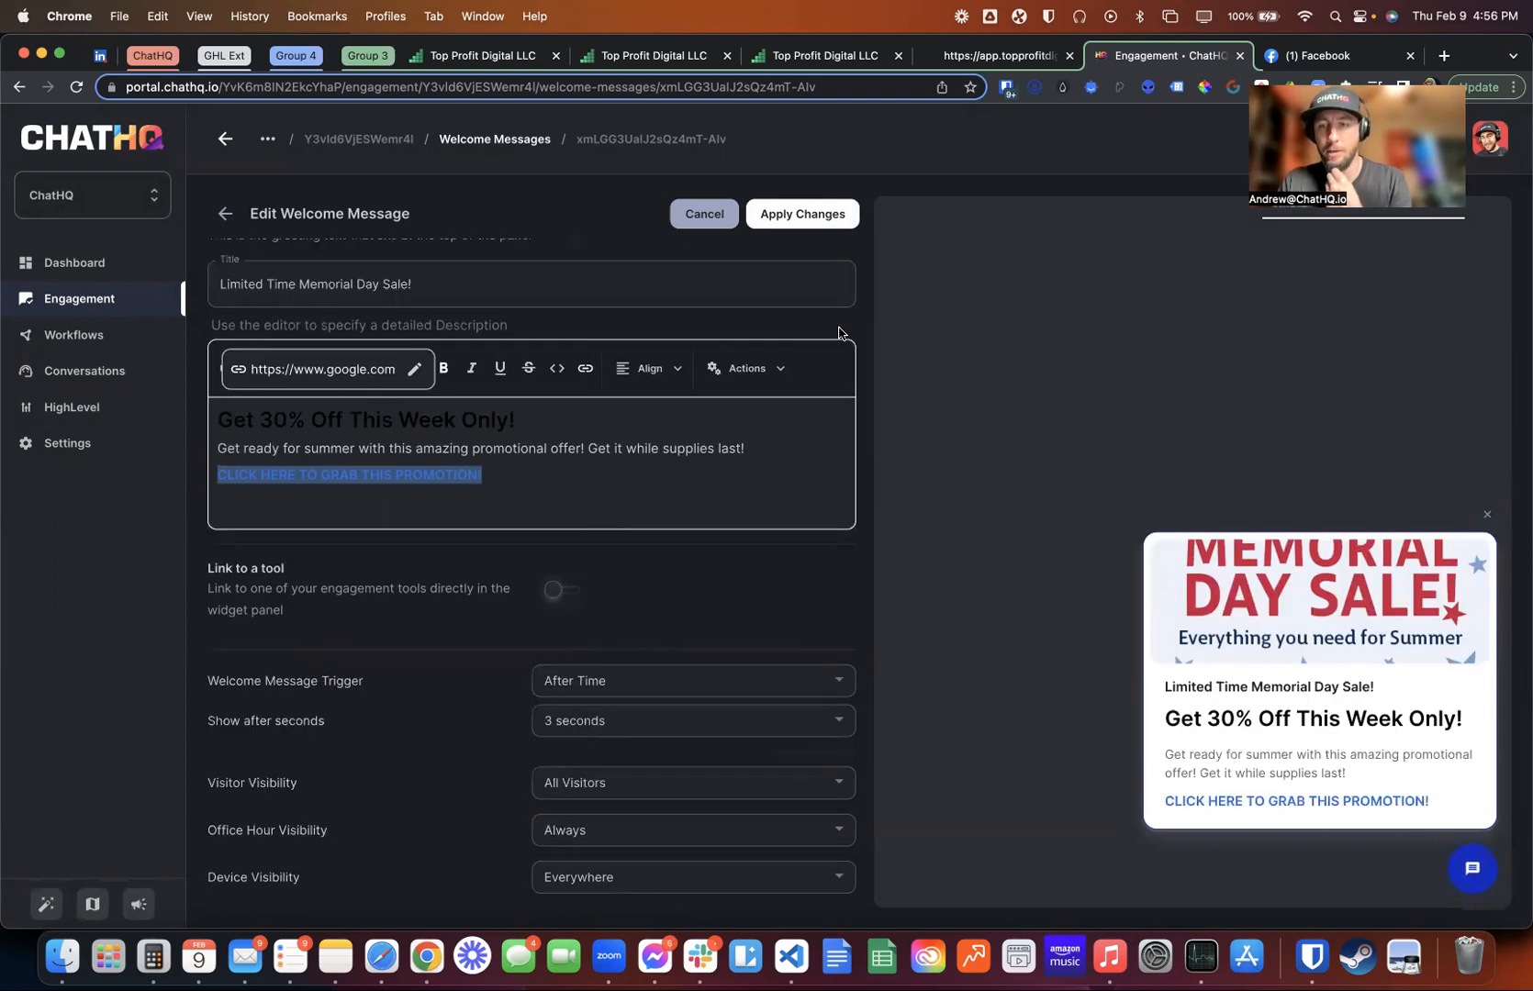
# Apply the changes to the Memorial Day Sale message and return to the welcome message list
pyautogui.click(799, 217)
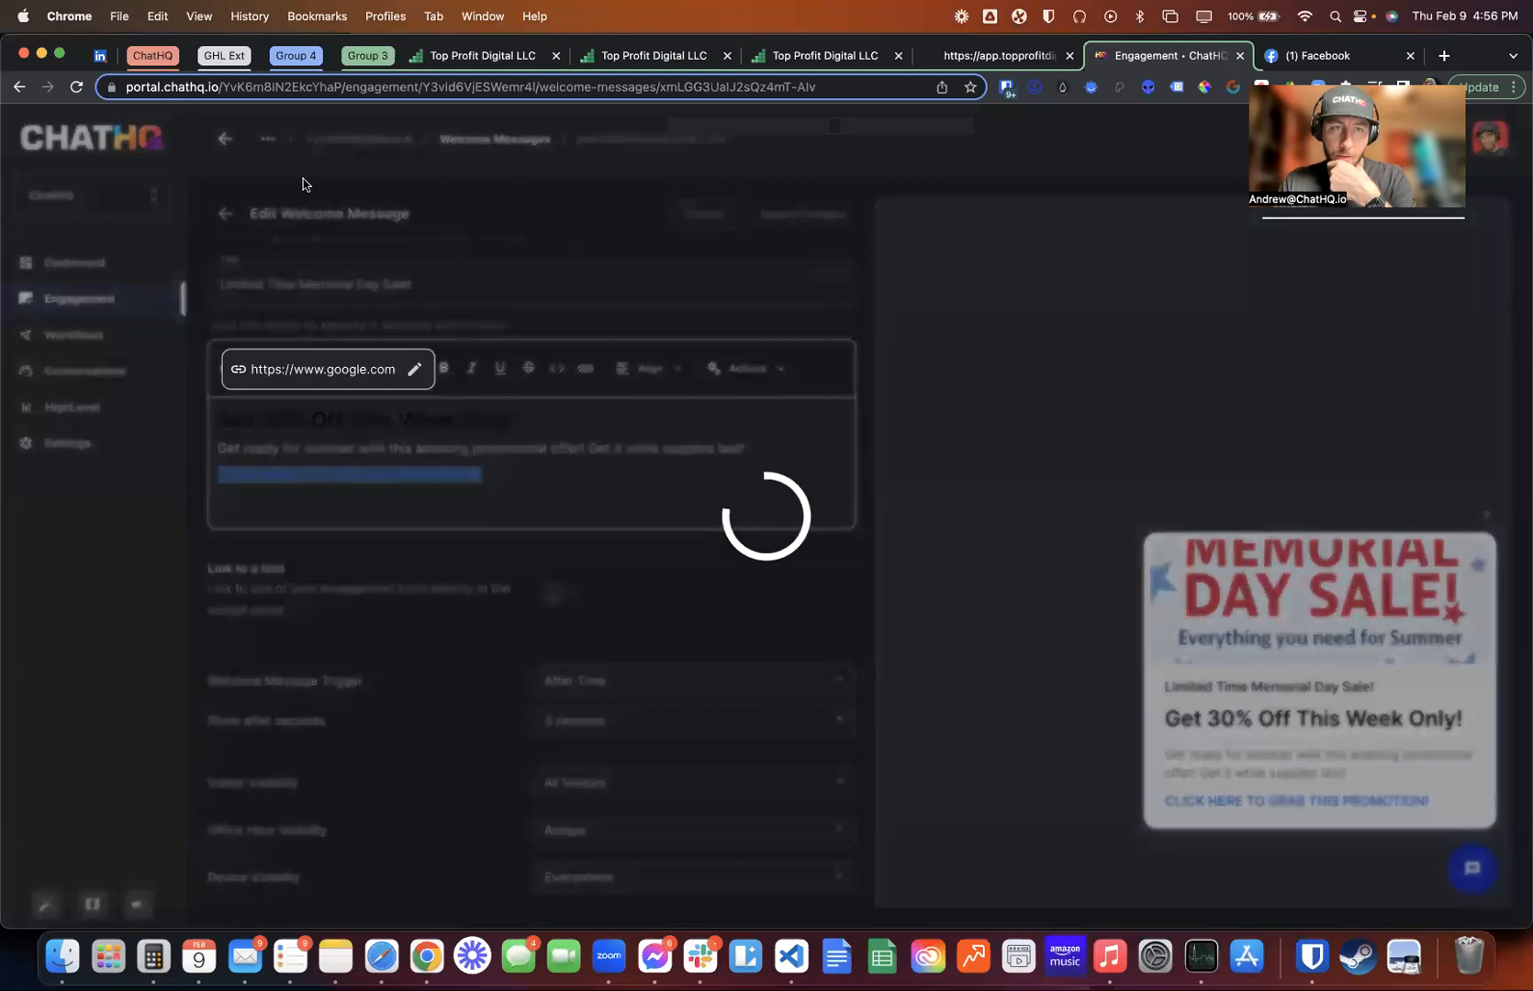
pyautogui.click(223, 217)
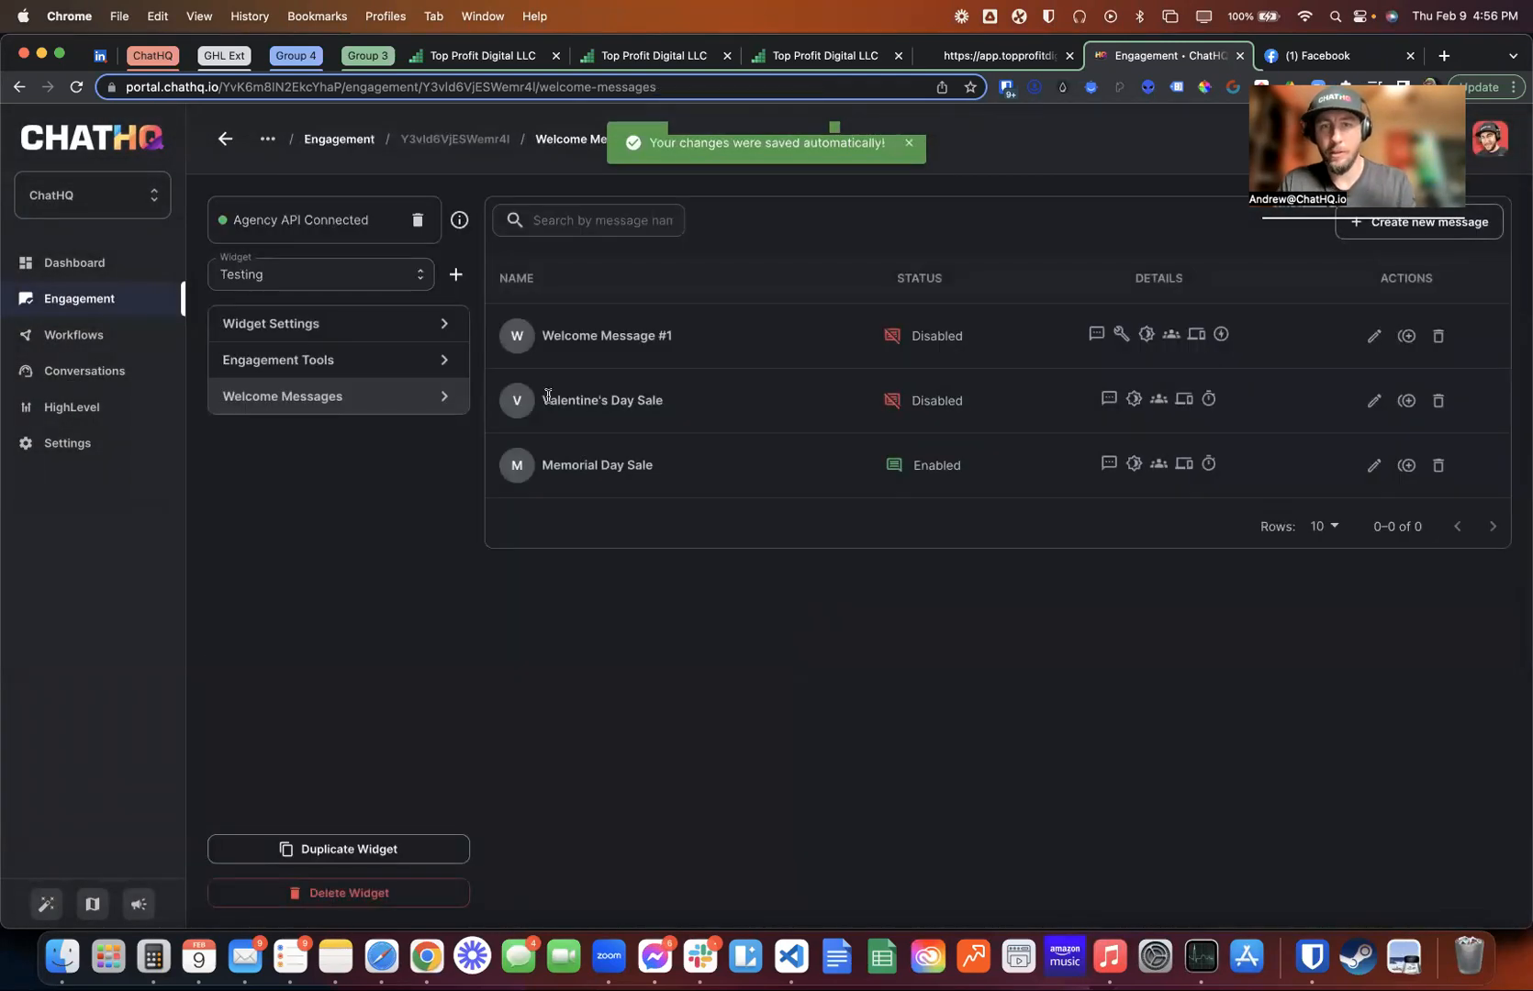
# Disable Memorial Day Sale, enable Valentine's Day Sale in the message list, and dismiss the save notifications
pyautogui.click(895, 468)
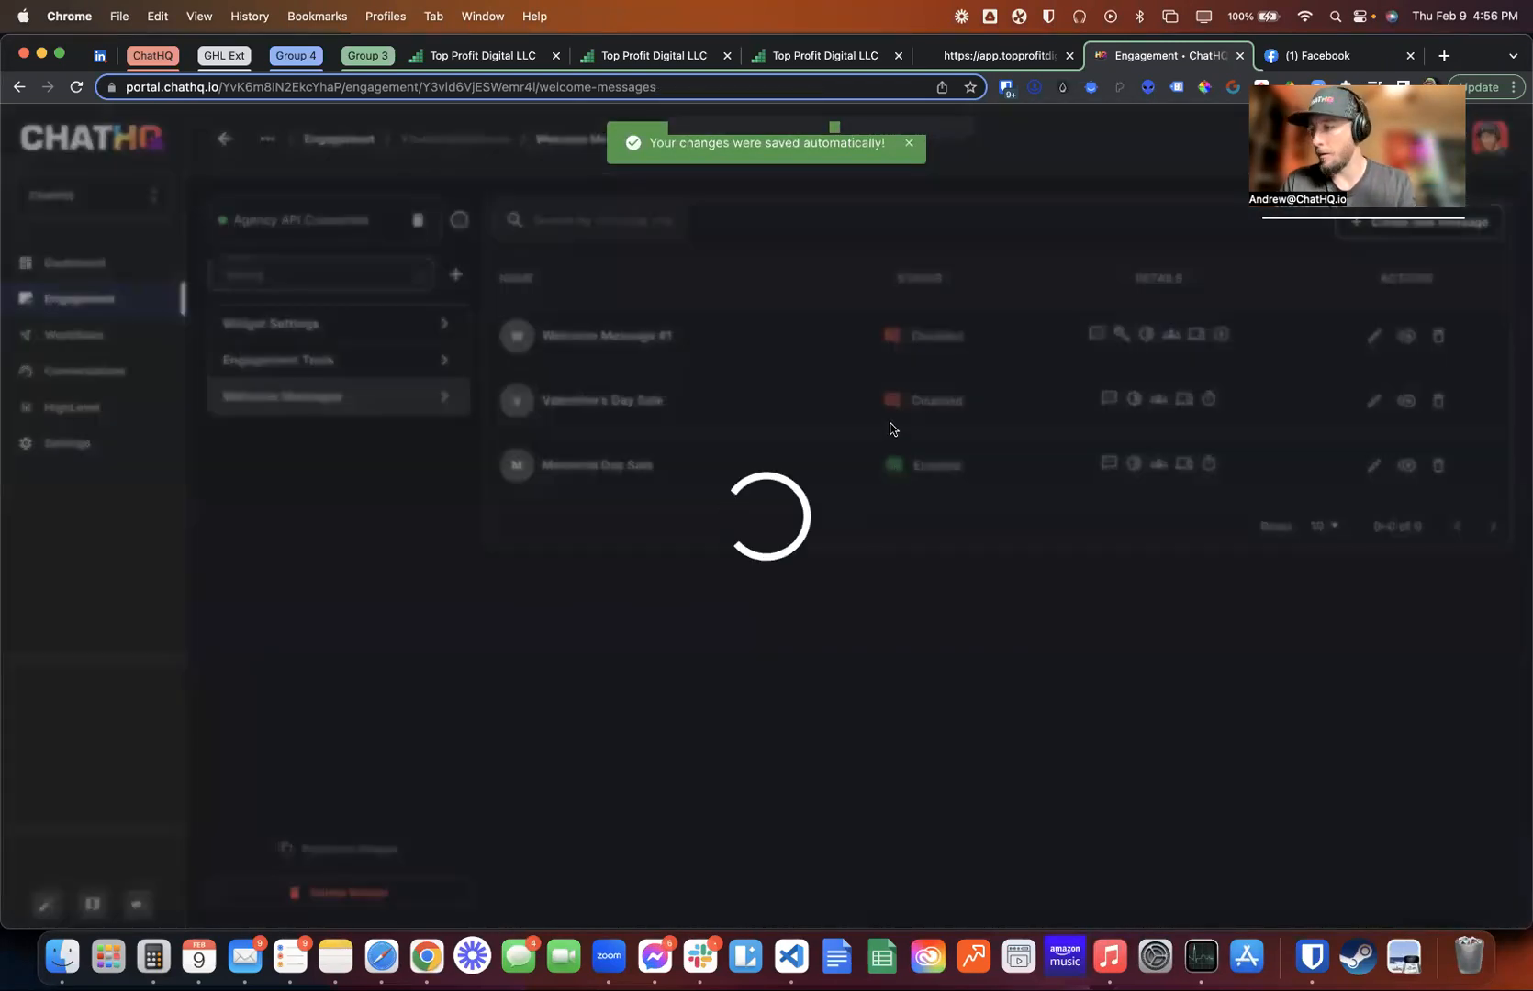
pyautogui.click(890, 402)
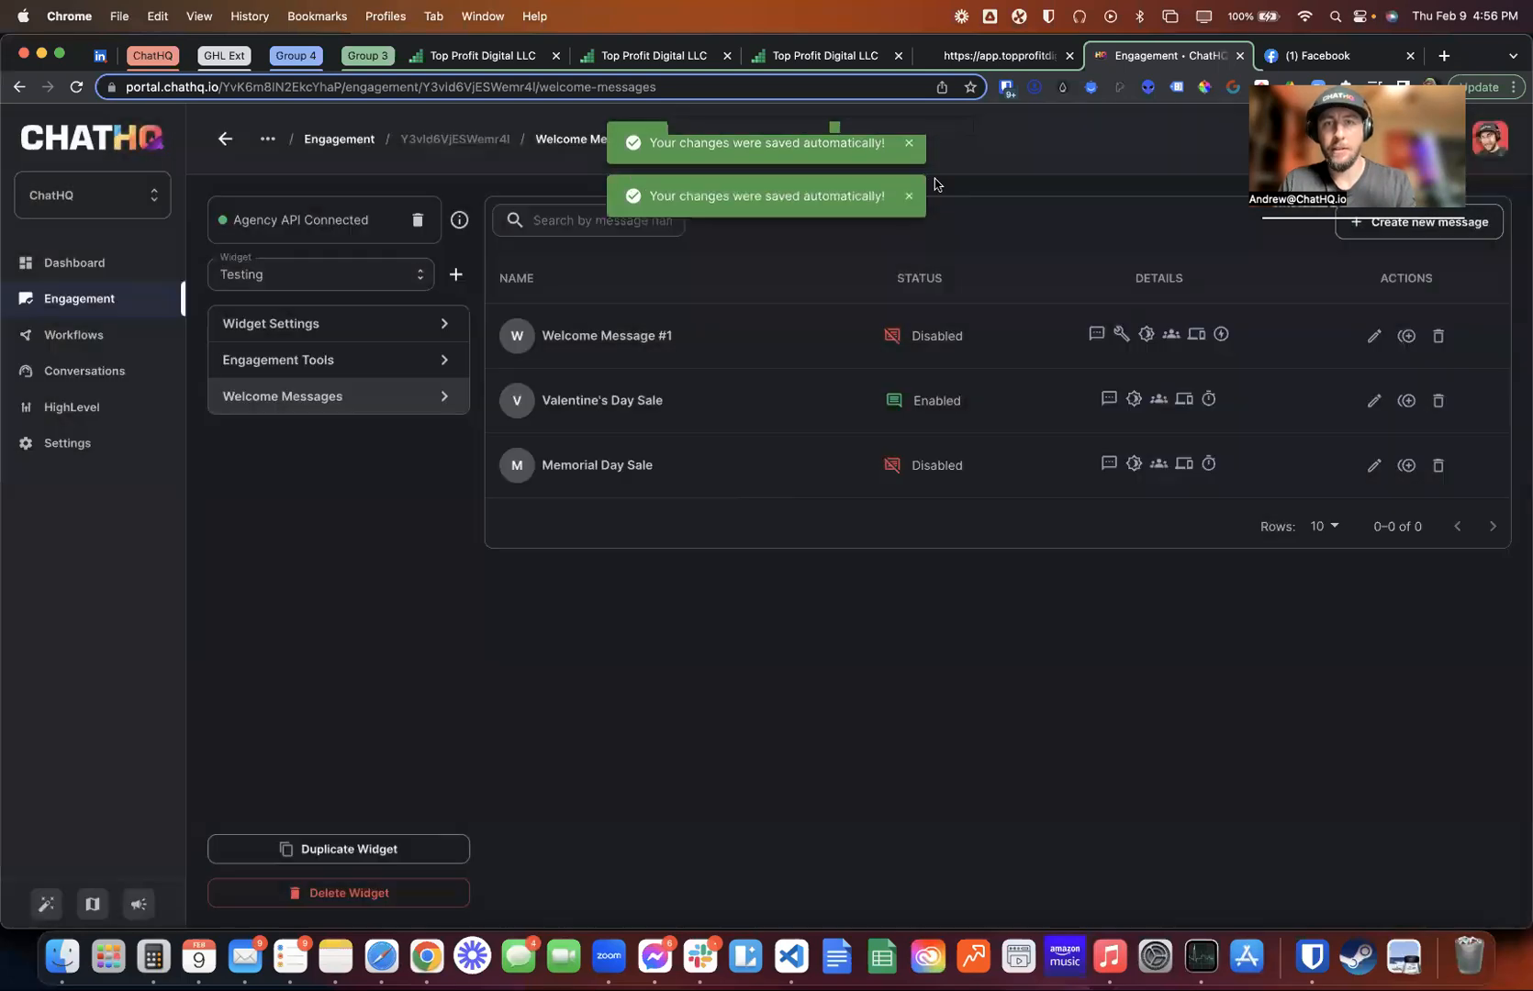
pyautogui.click(909, 155)
pyautogui.click(908, 152)
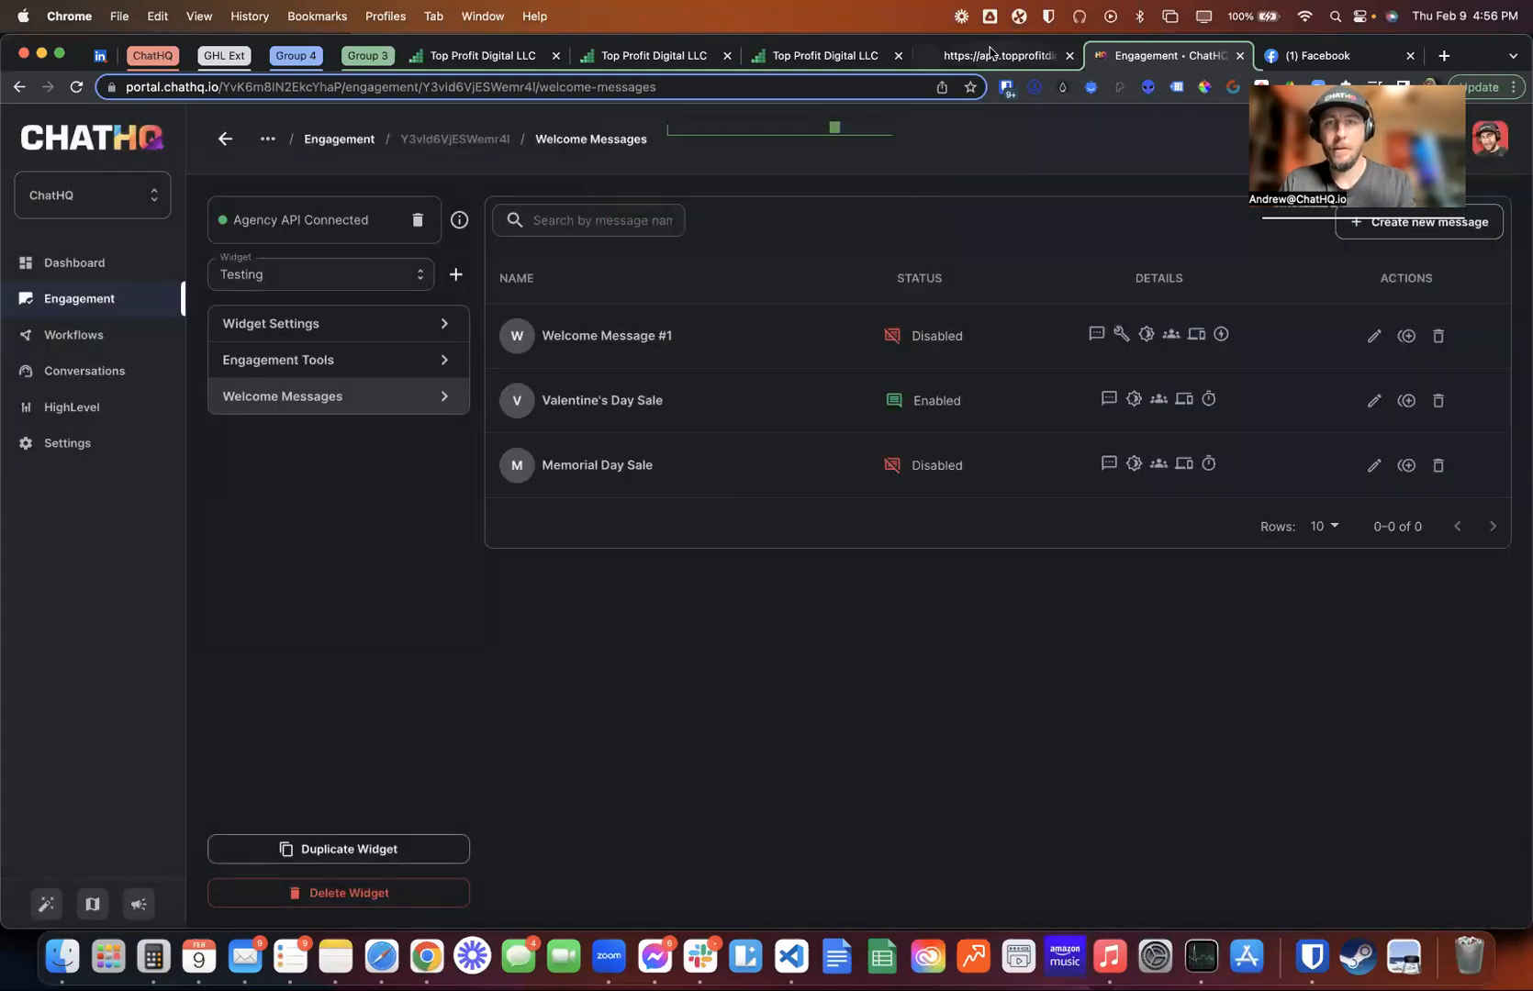
# Reload the funnel preview page to check the Valentine's Day message, test its promotion link, and return to the preview
pyautogui.click(994, 56)
pyautogui.click(76, 86)
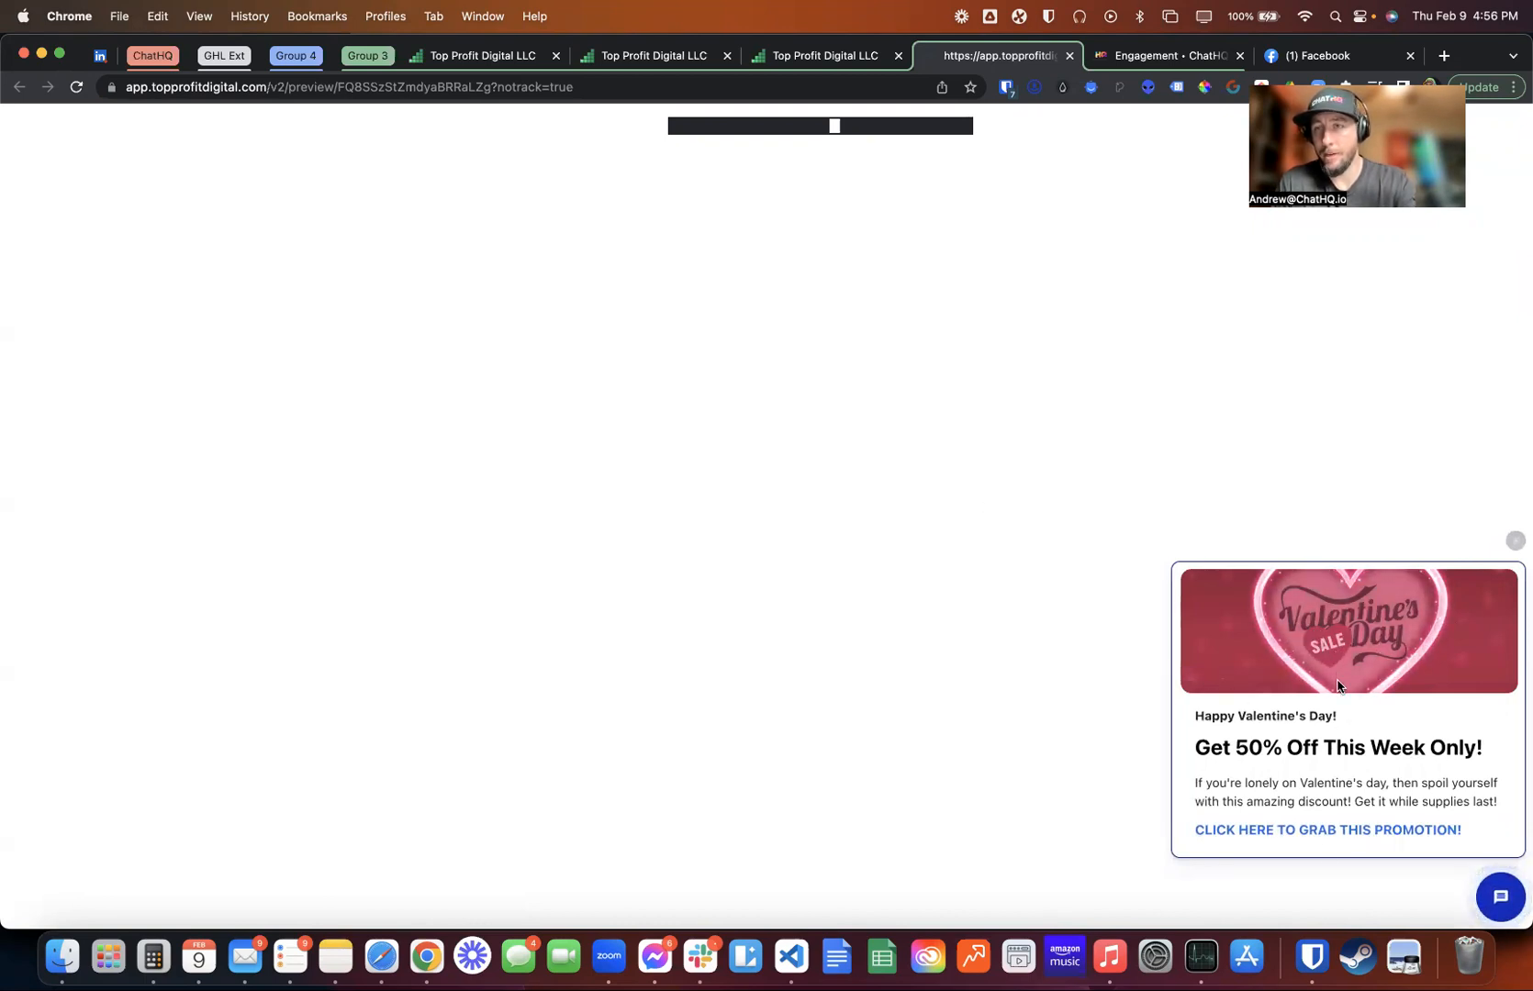
pyautogui.click(1324, 831)
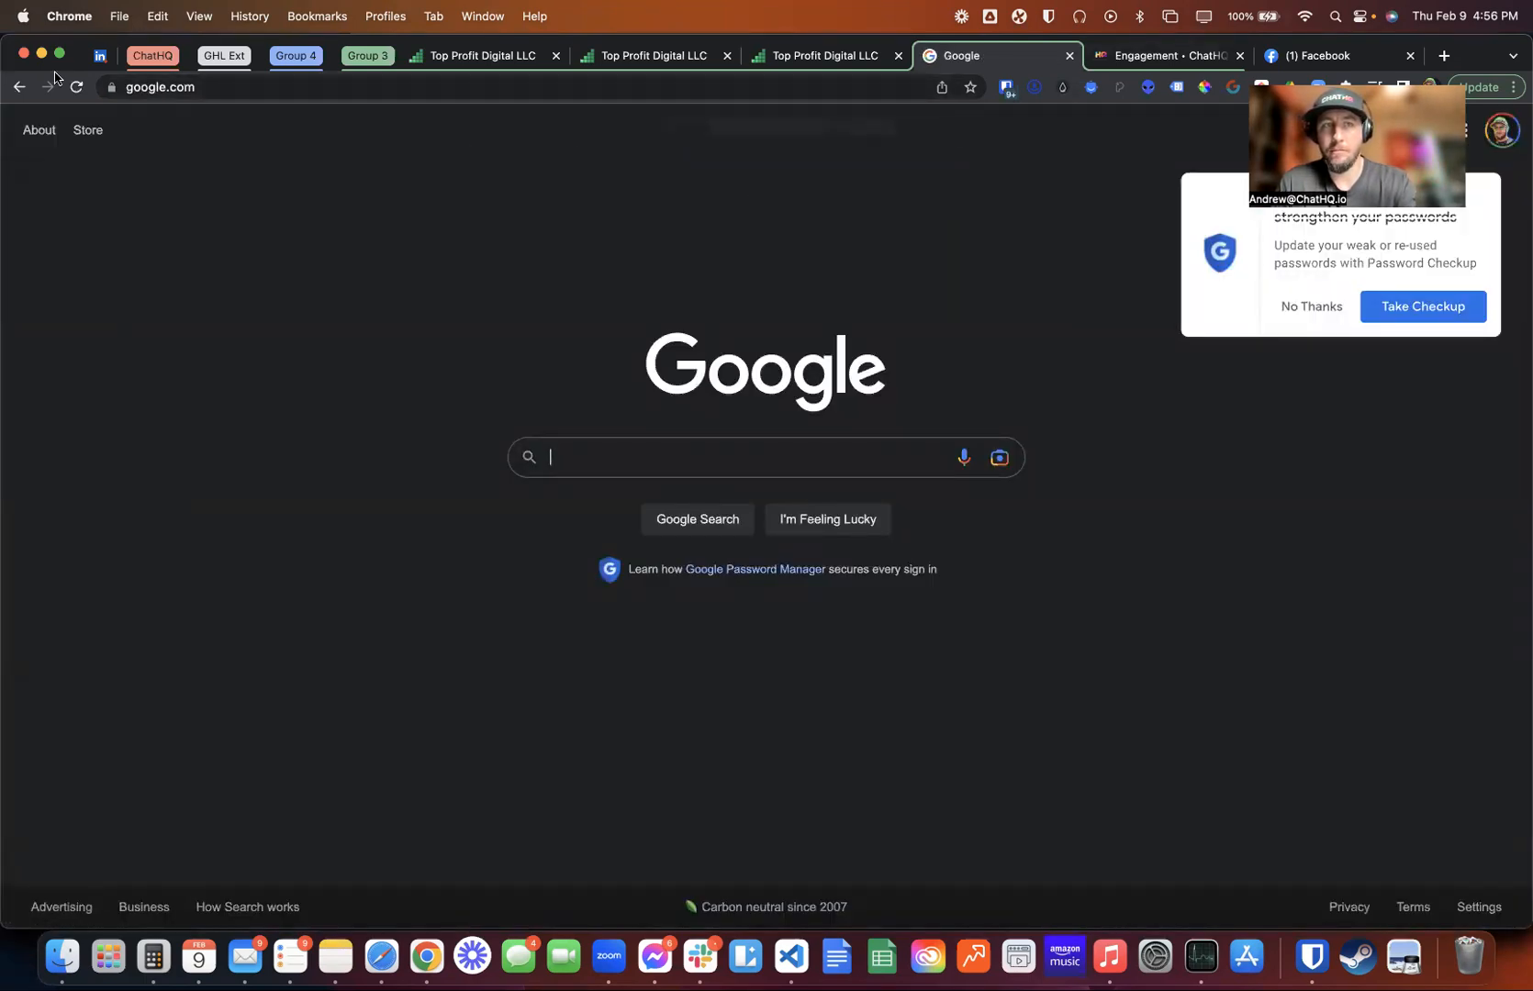
pyautogui.click(20, 87)
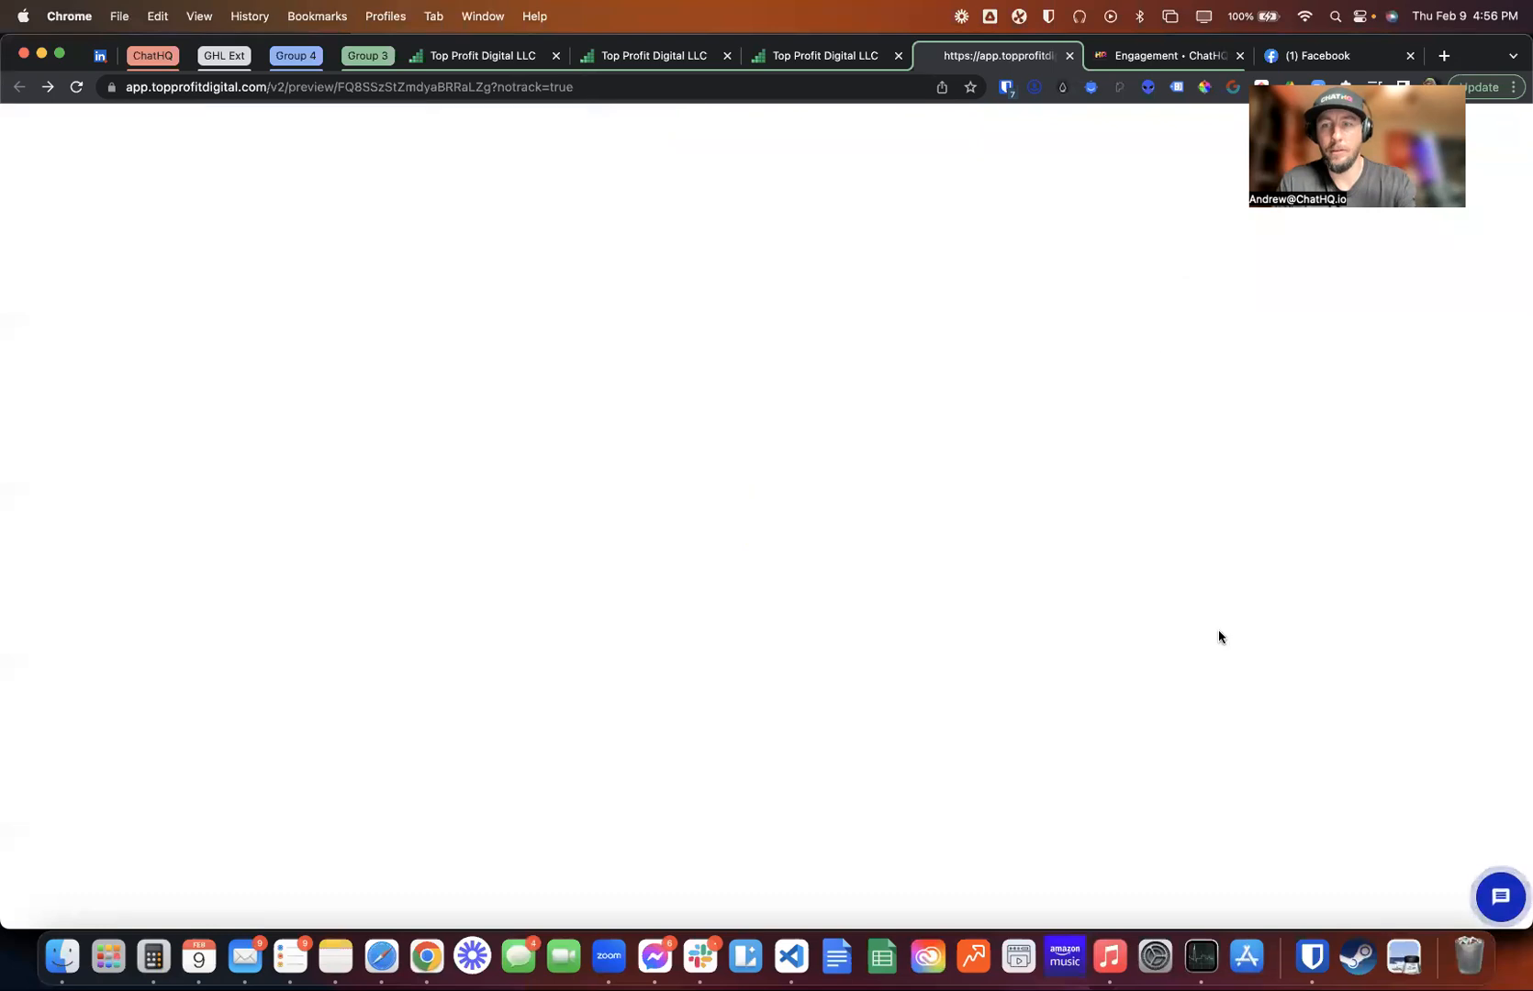
# Back in the ChatHQ message list, disable Valentine's Day Sale and enable Memorial Day Sale
pyautogui.click(1163, 57)
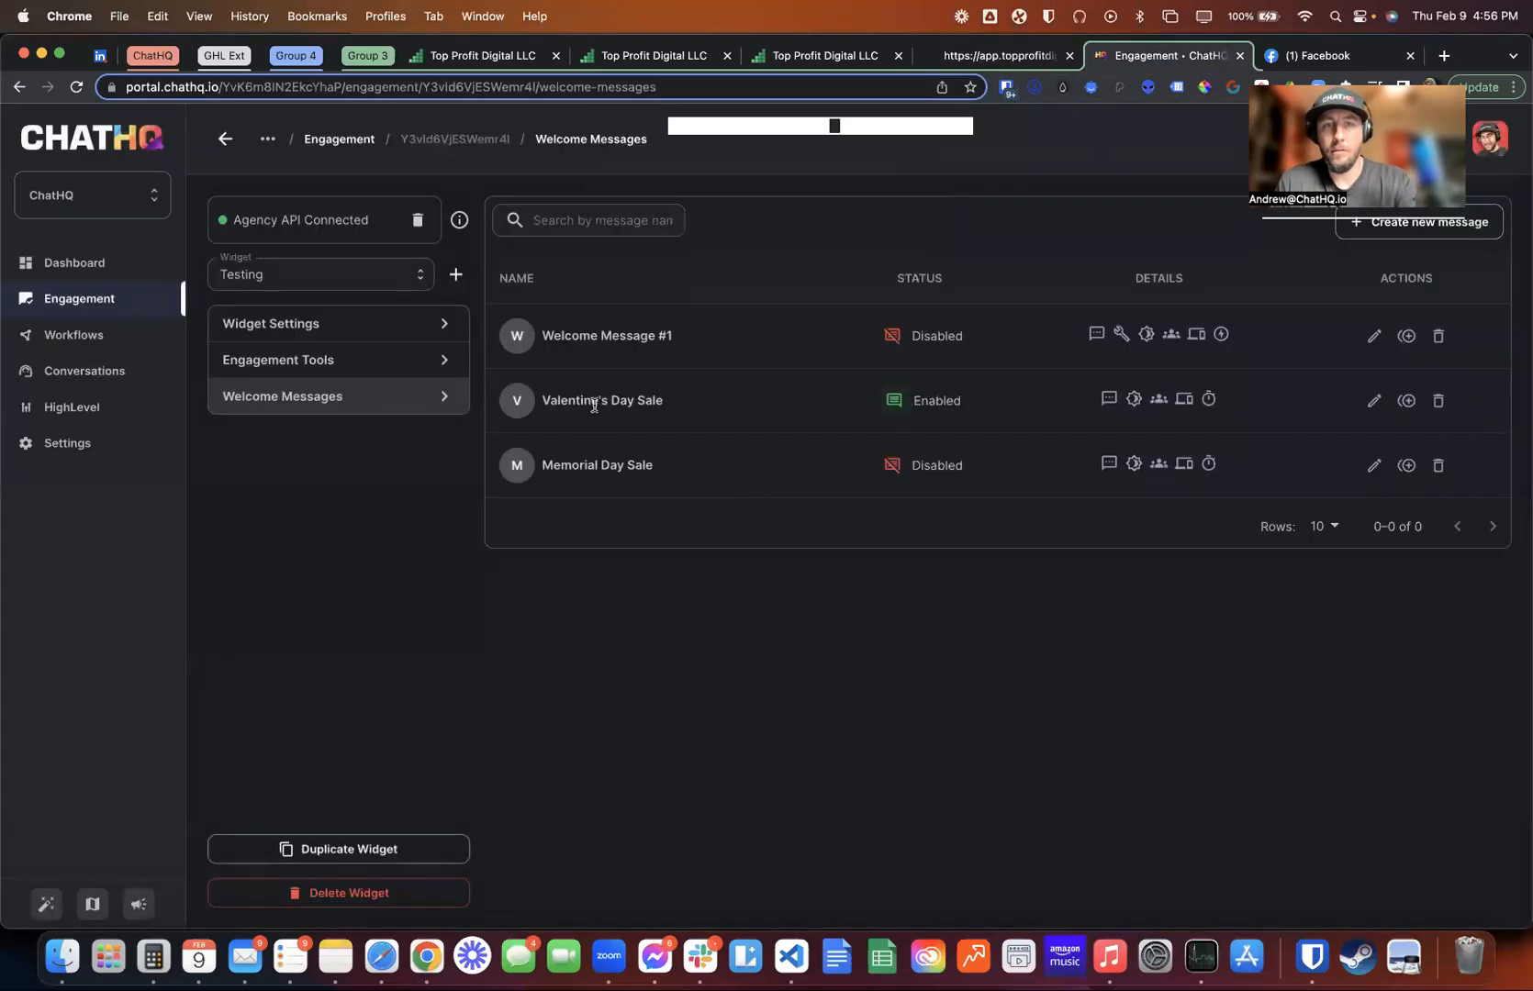
pyautogui.click(898, 400)
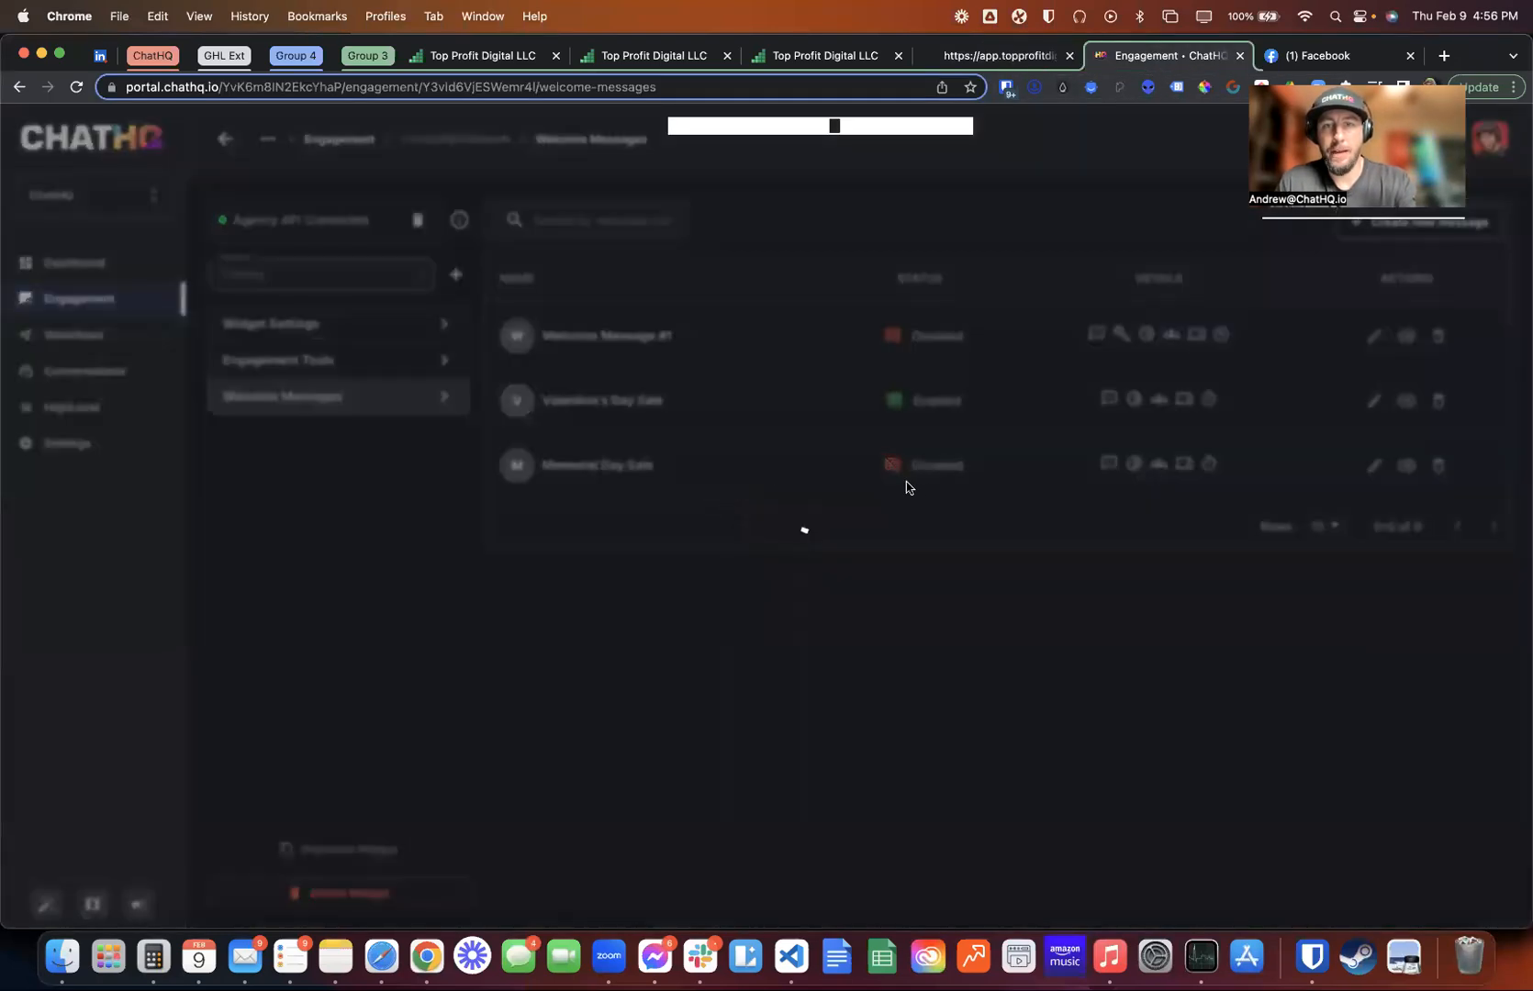
pyautogui.click(892, 466)
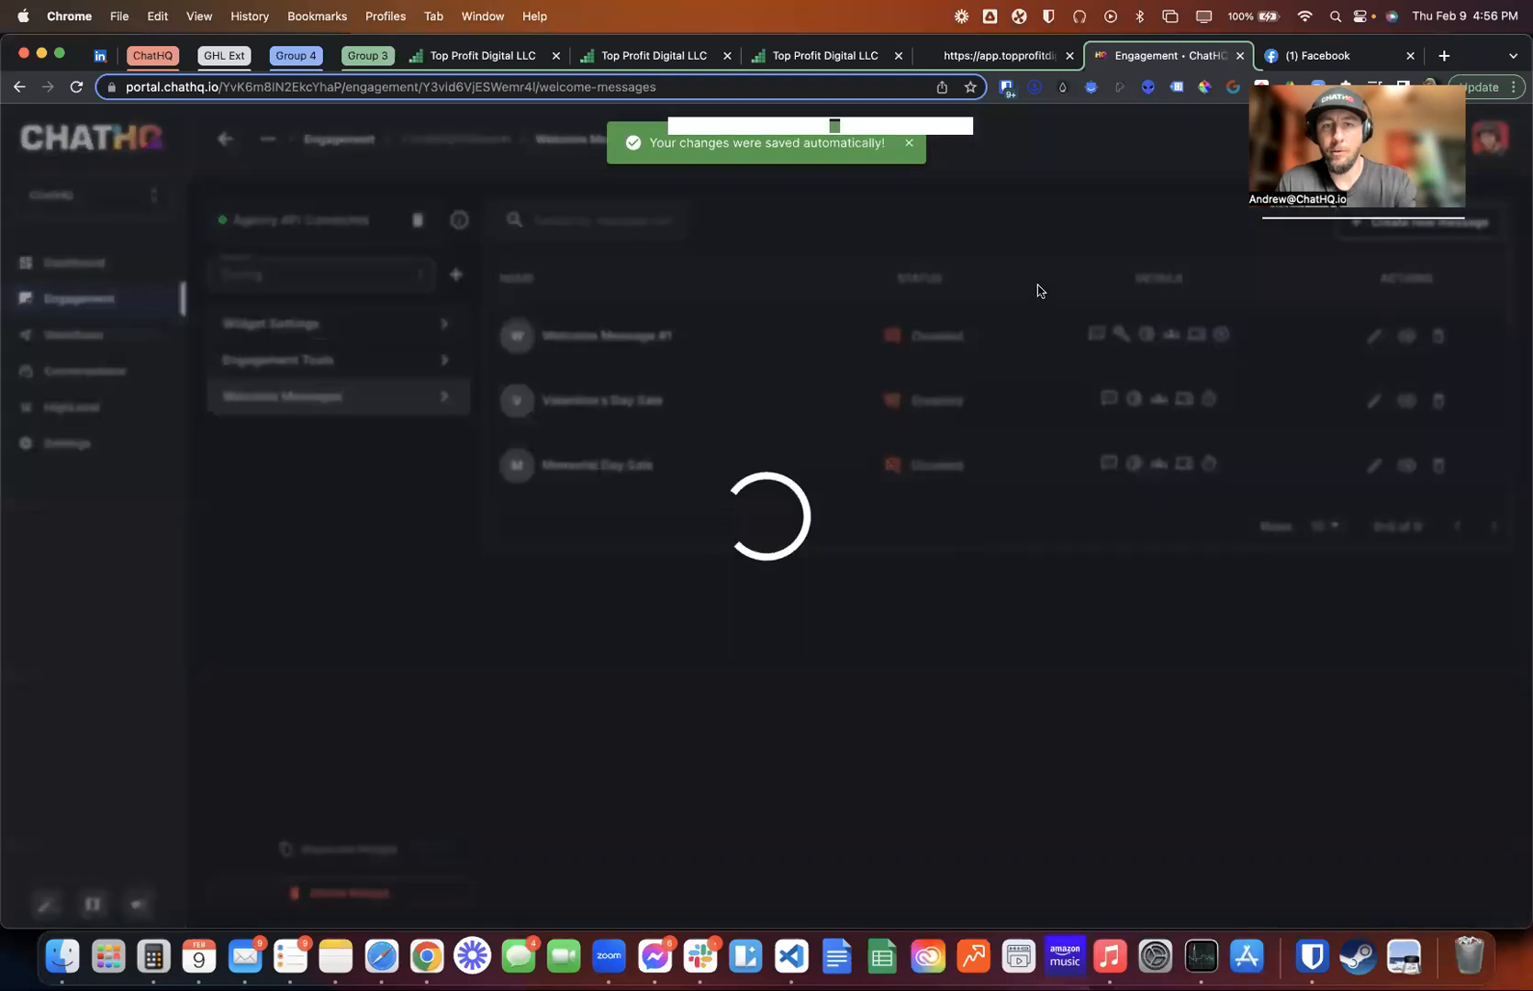
# Dismiss the save notification and check the Memorial Day Sale message on the funnel preview page
pyautogui.click(909, 191)
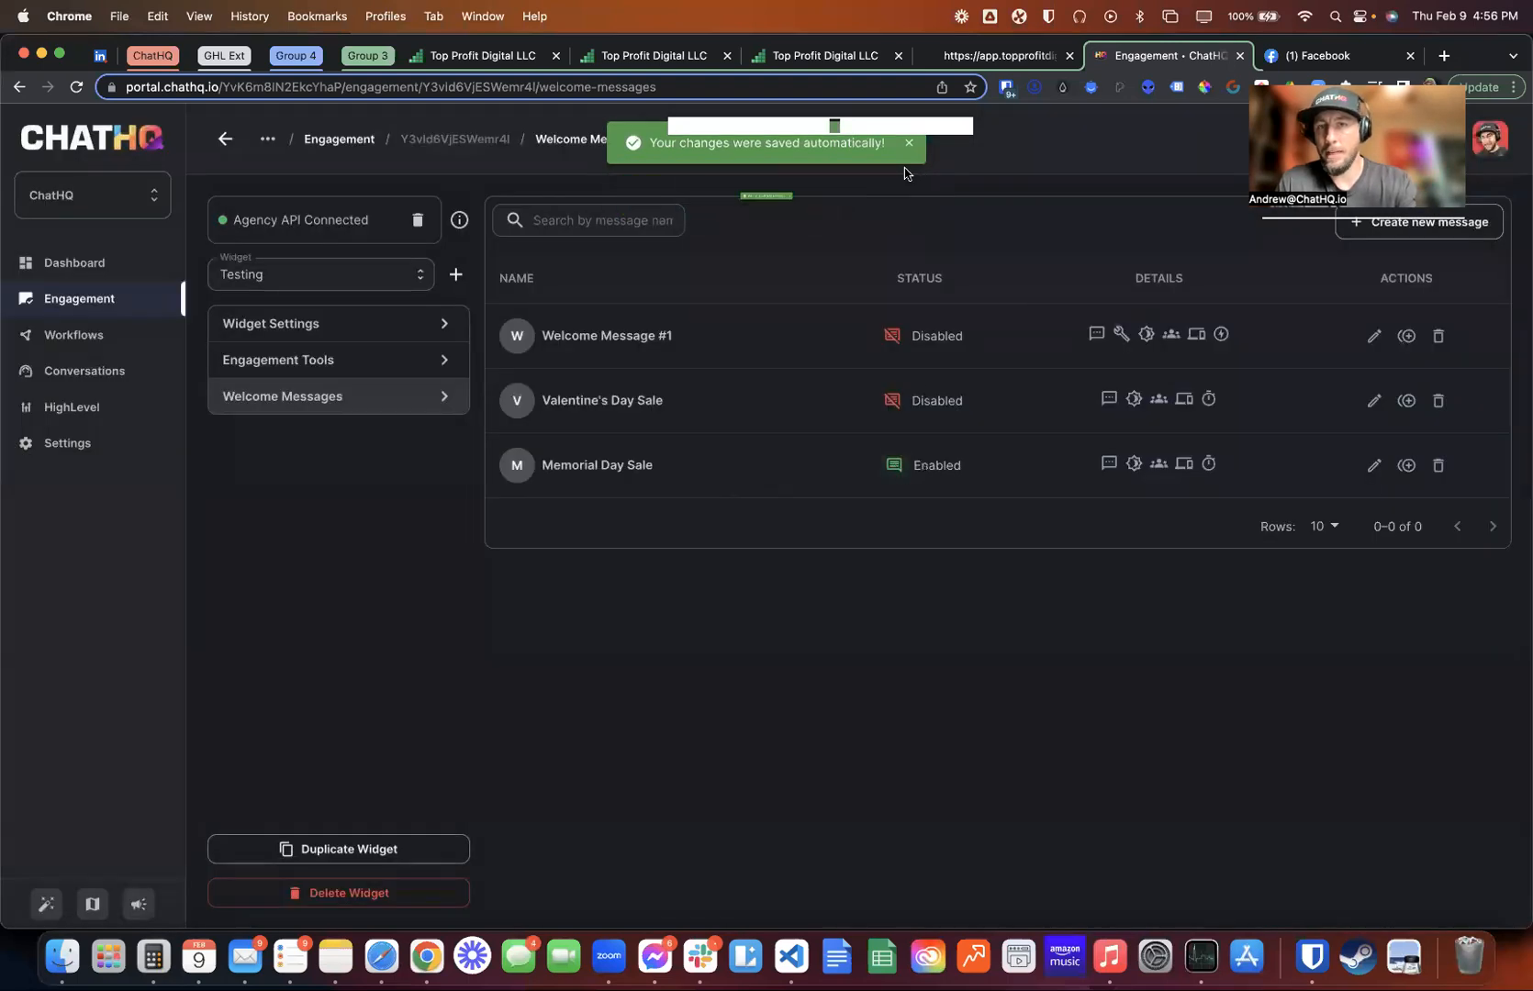
pyautogui.click(909, 145)
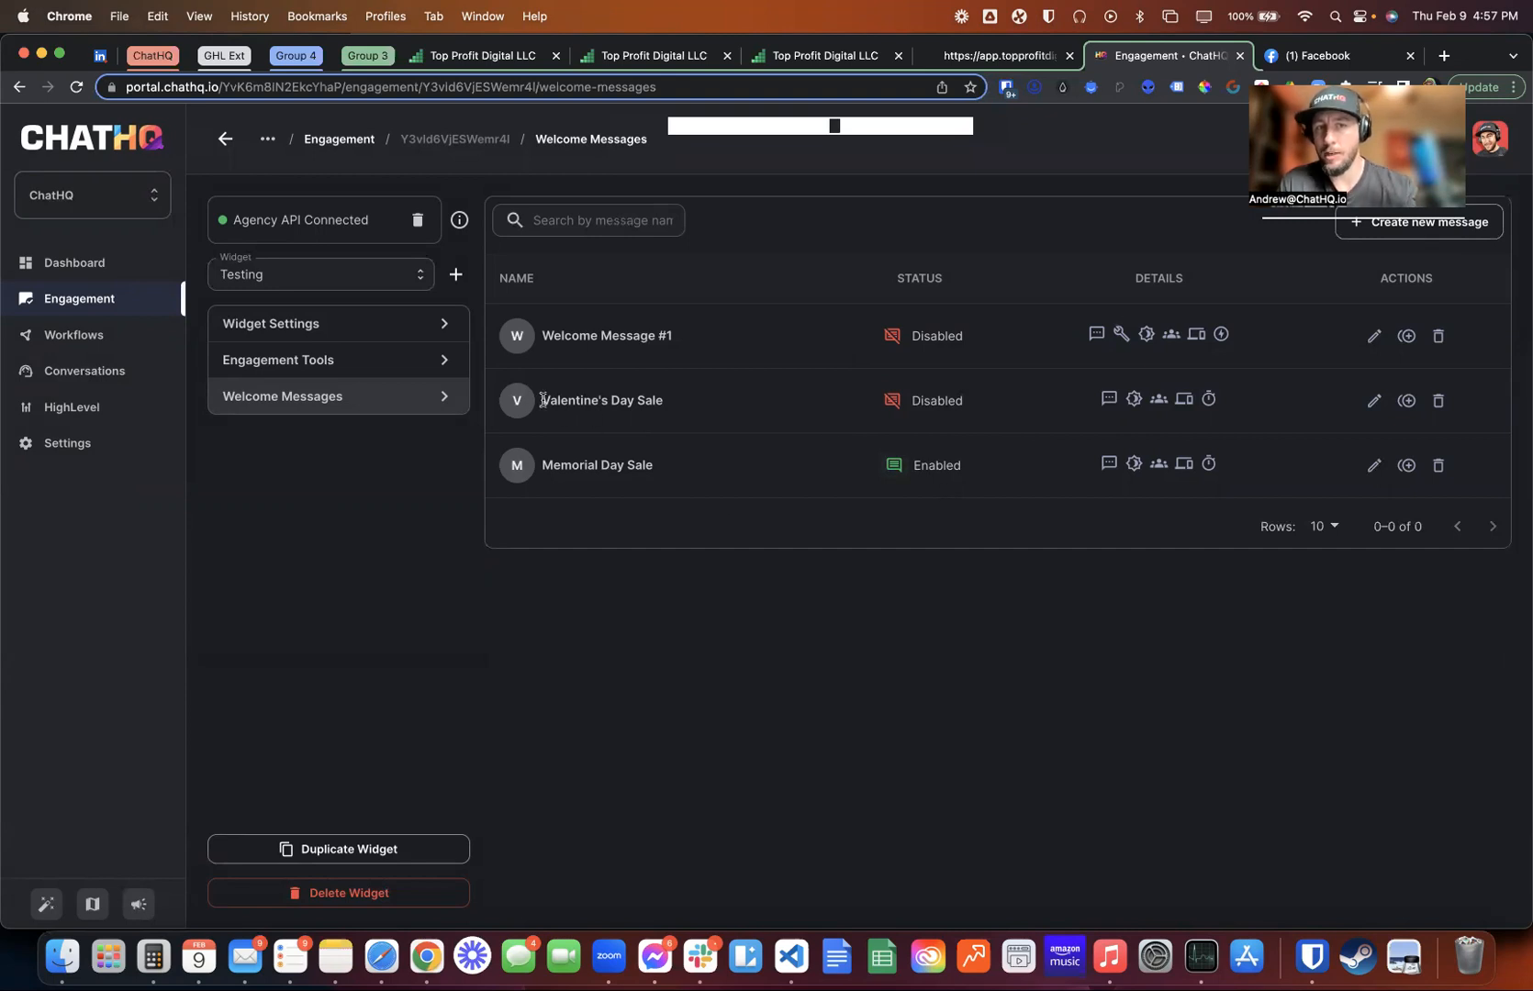
pyautogui.moveTo(542, 400); pyautogui.dragTo(678, 405)
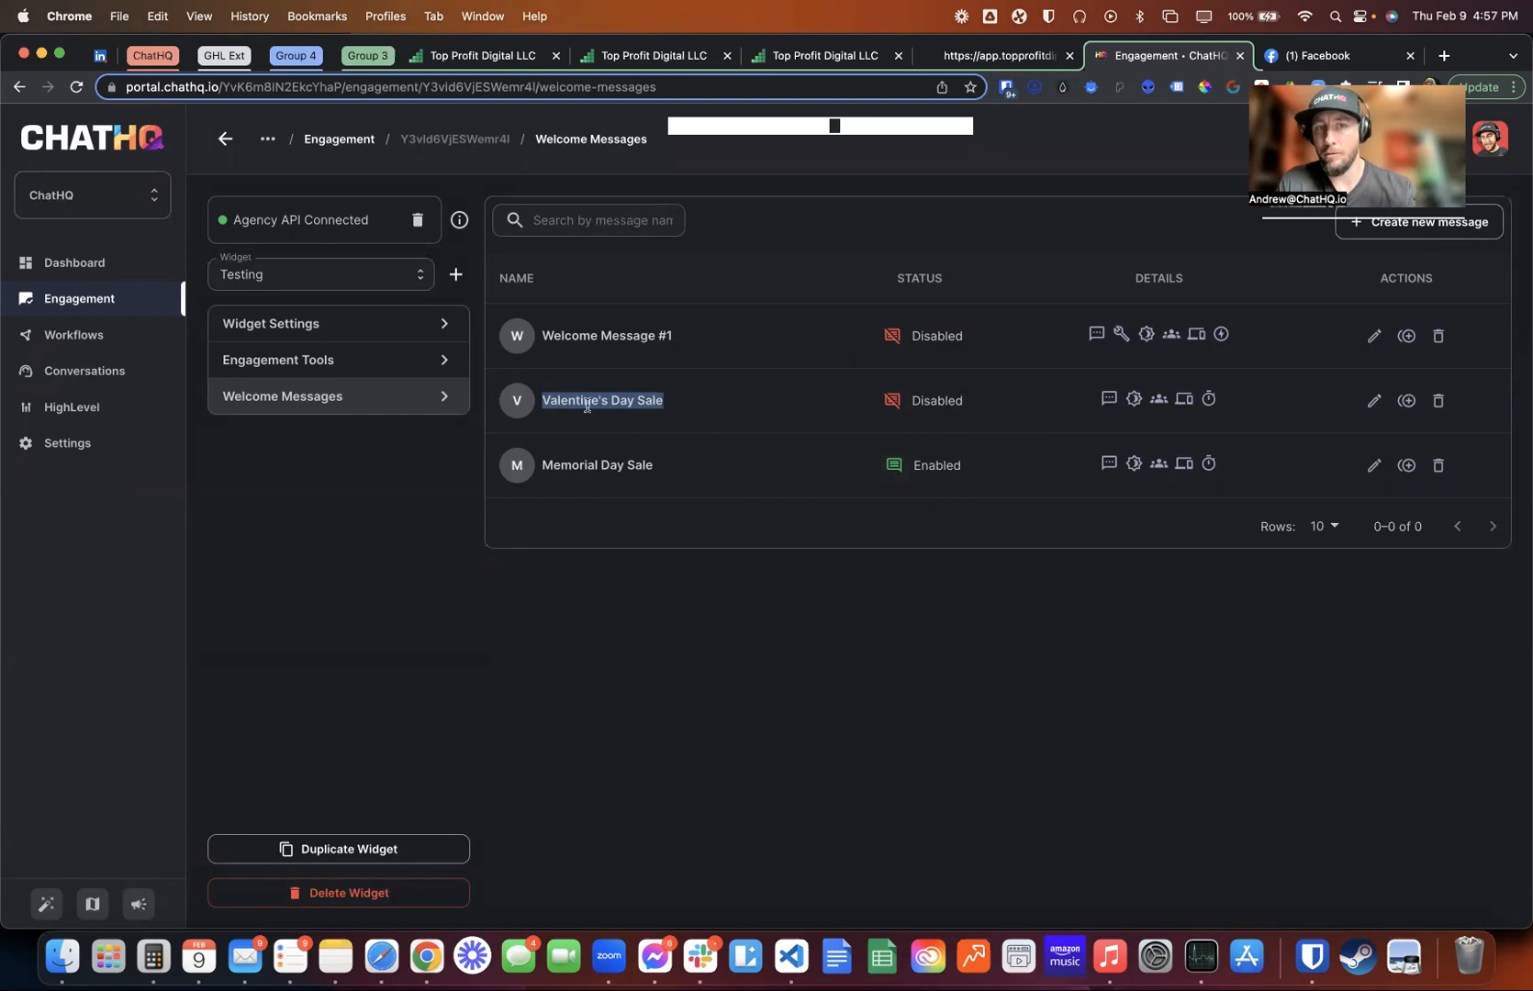
pyautogui.click(567, 472)
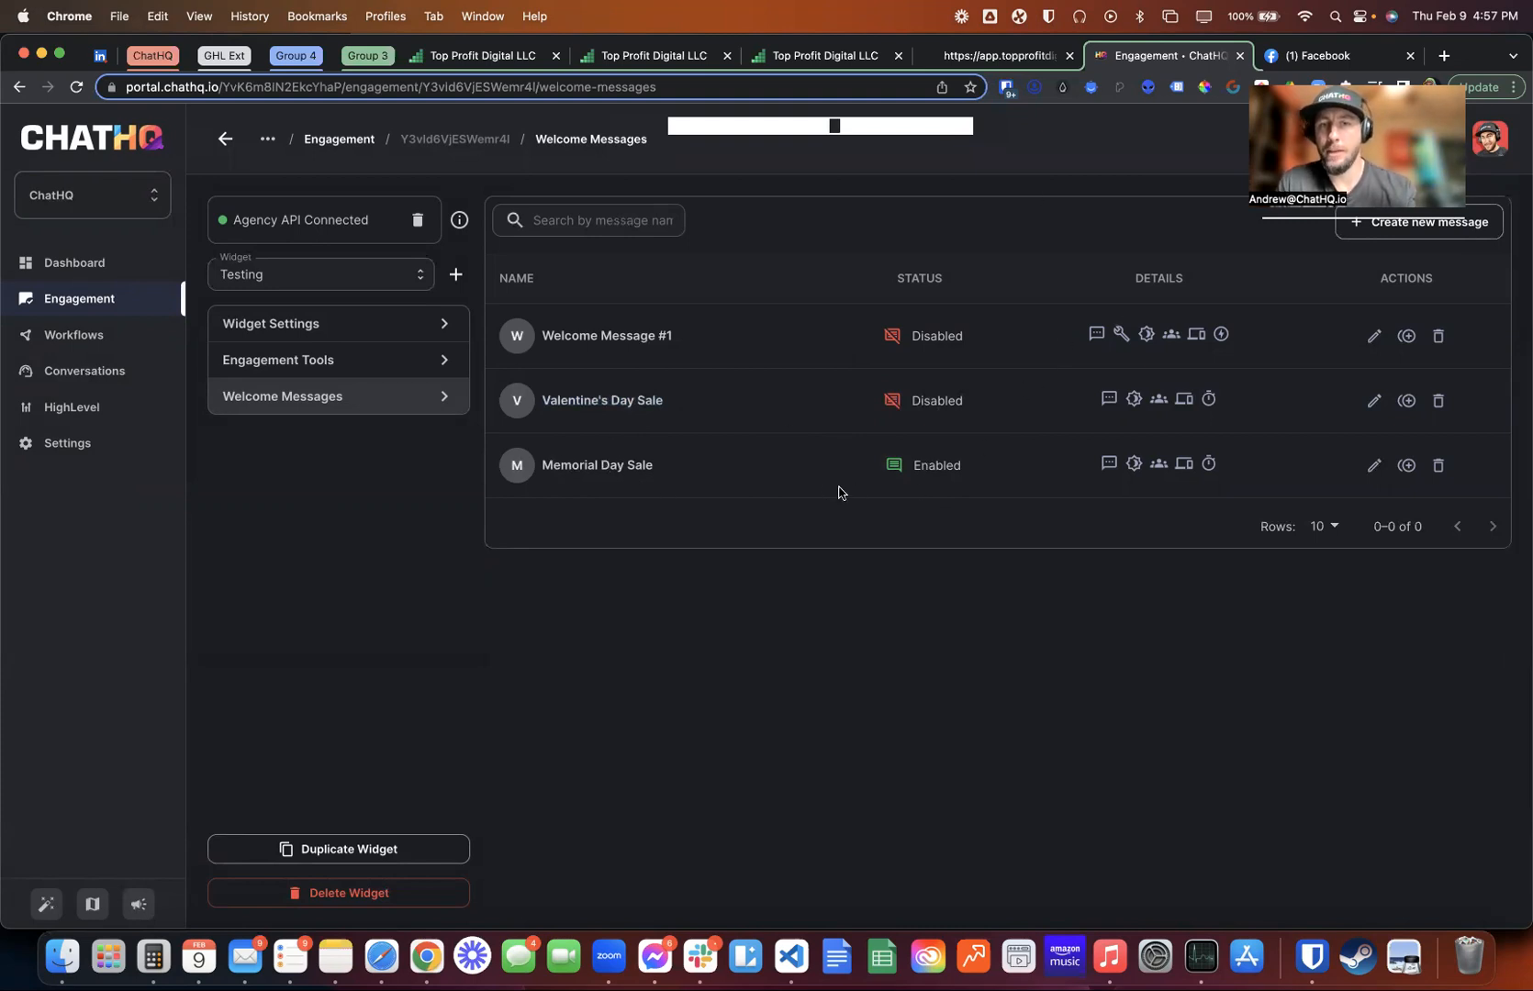
pyautogui.click(974, 62)
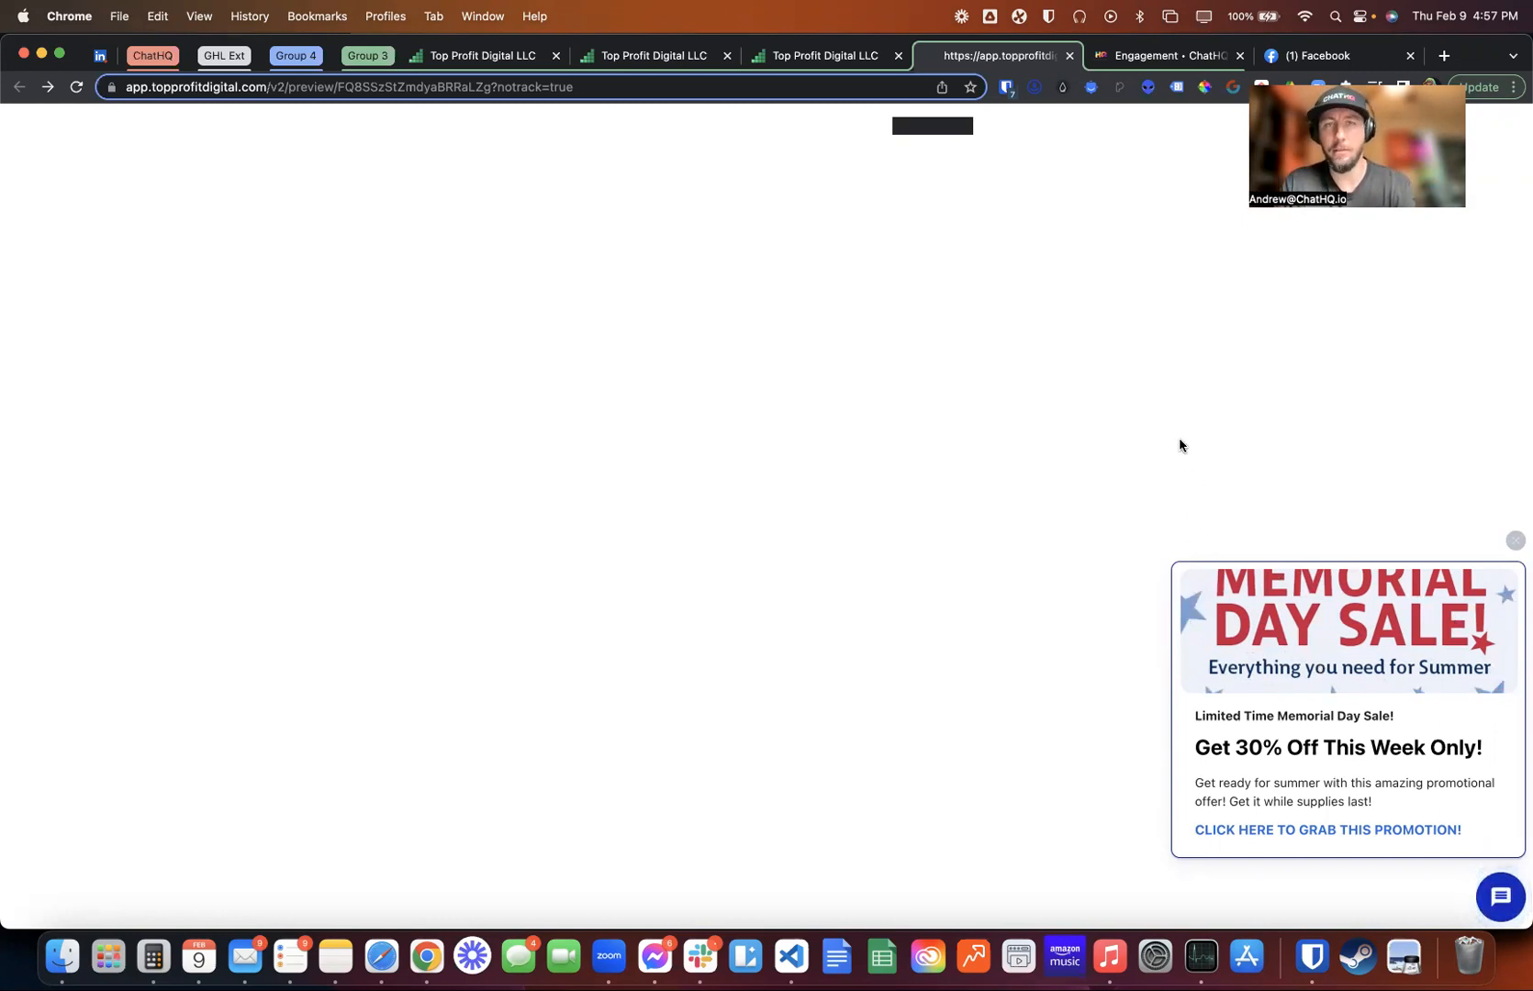
# Look over the sale images in the media library, and in ChatHQ duplicate the Memorial Day Sale message and open the copy
pyautogui.click(643, 57)
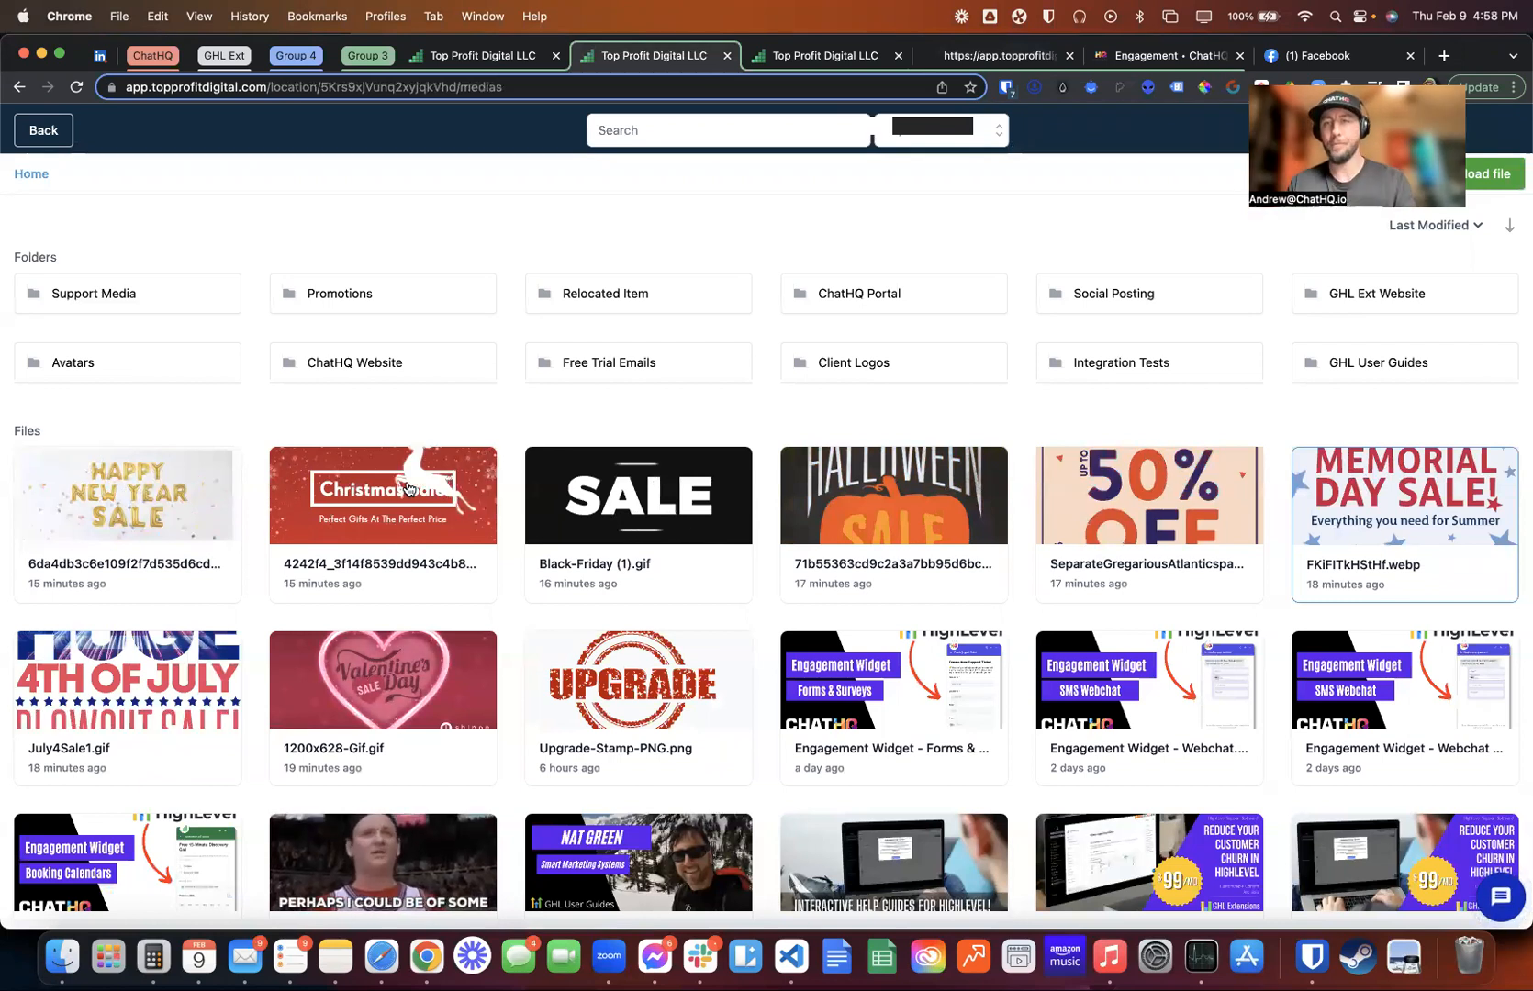
pyautogui.click(1129, 56)
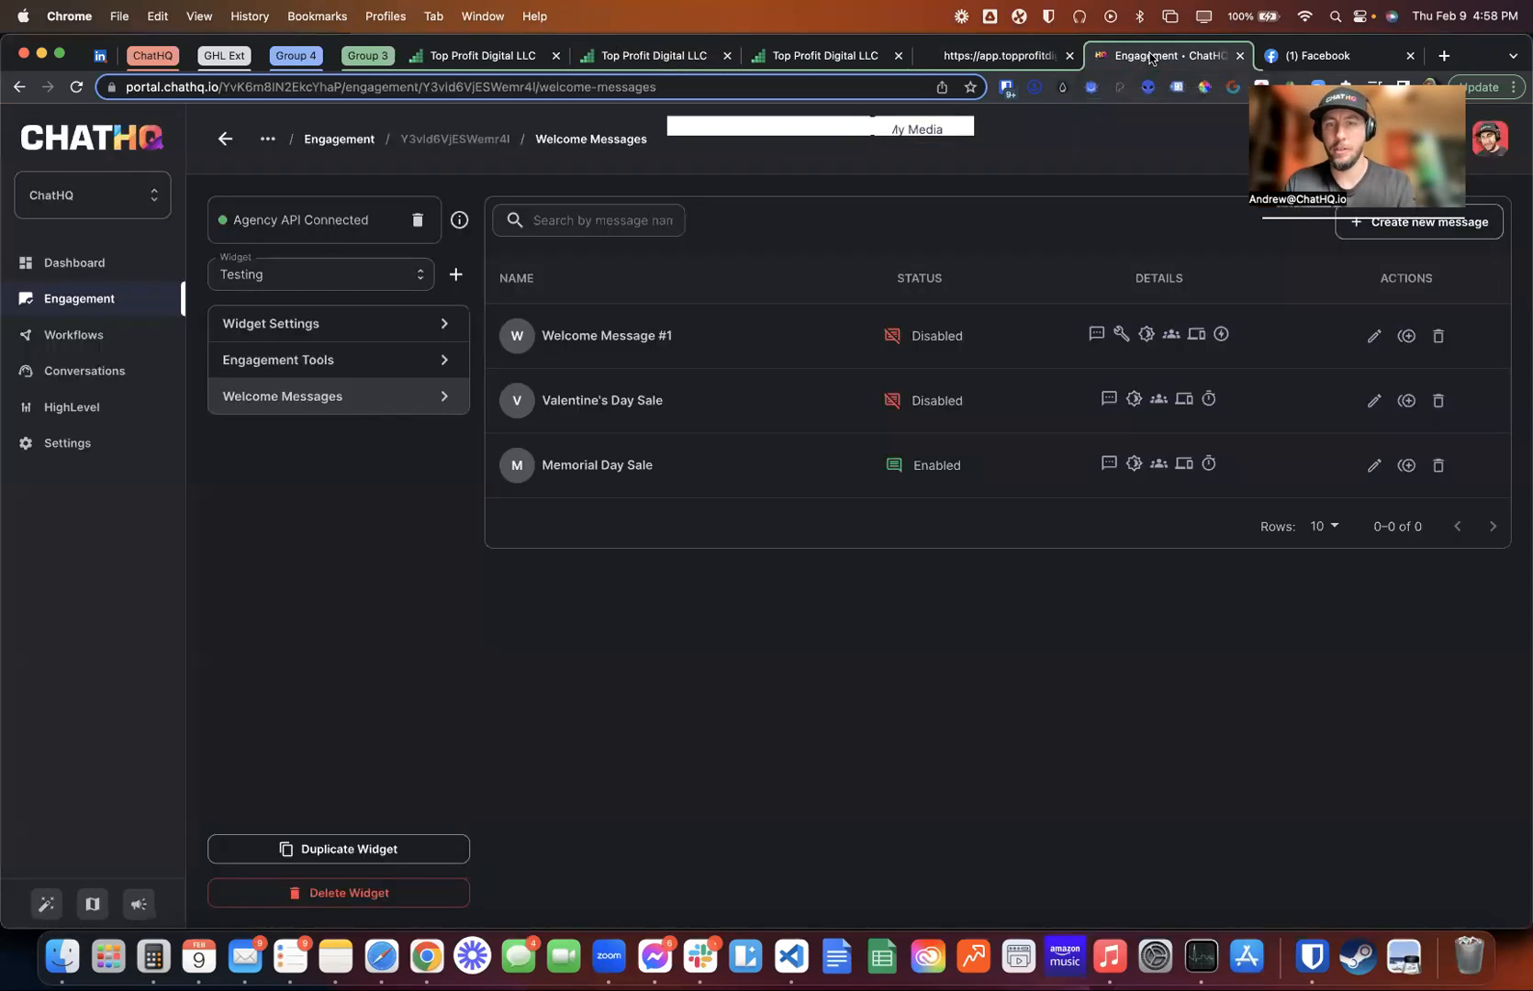
pyautogui.click(1406, 465)
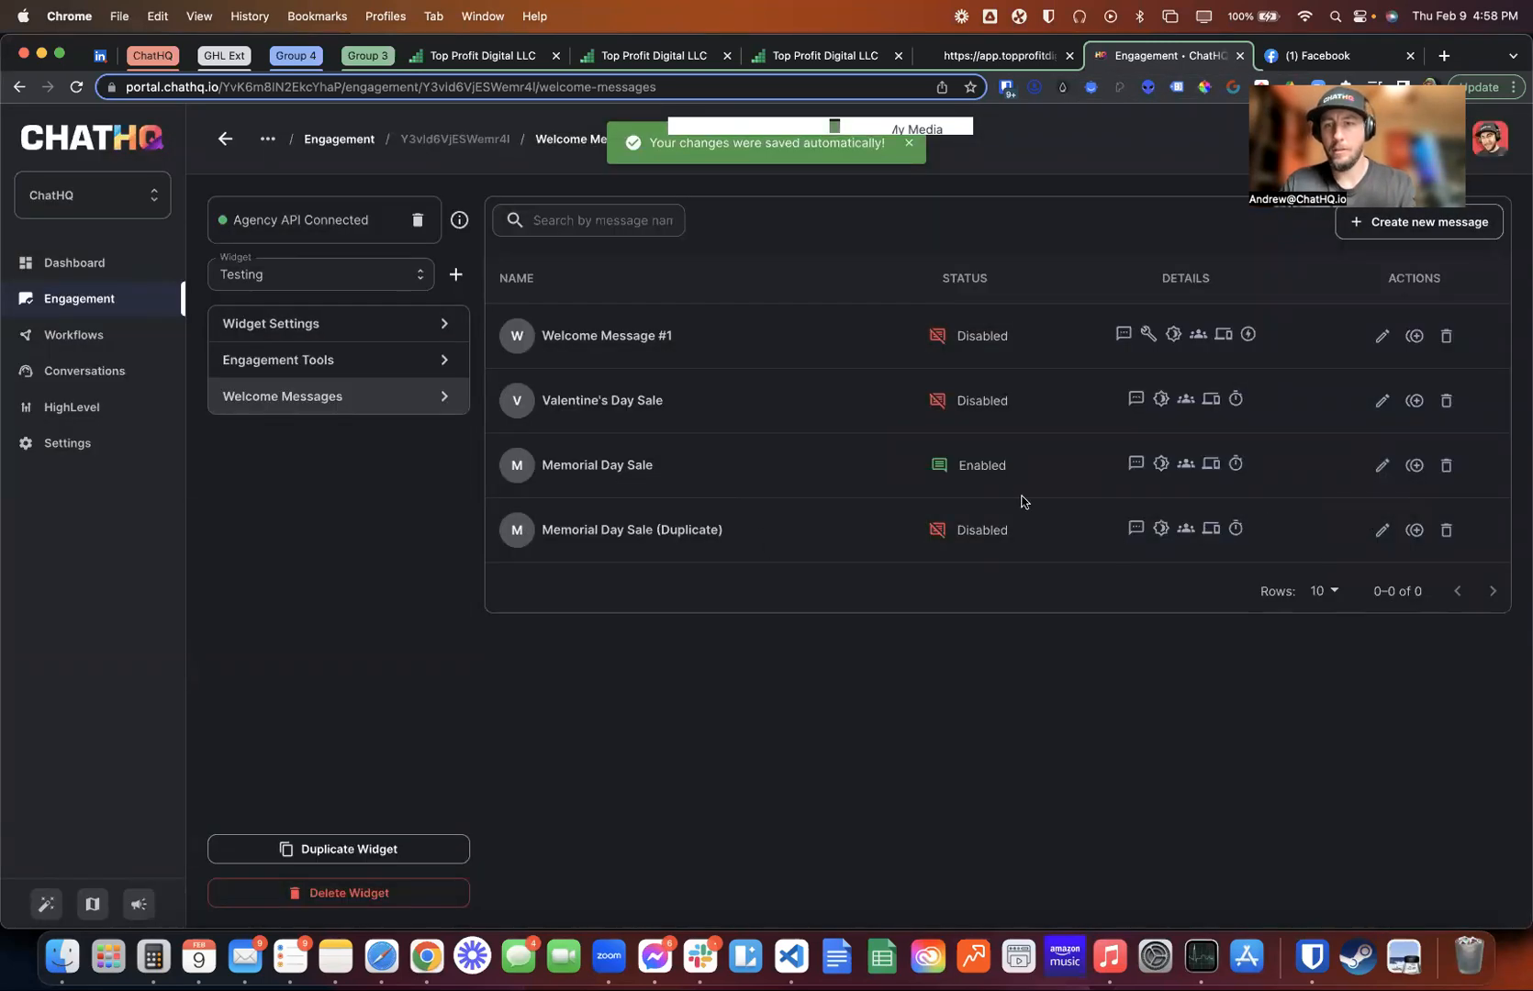
pyautogui.click(1382, 529)
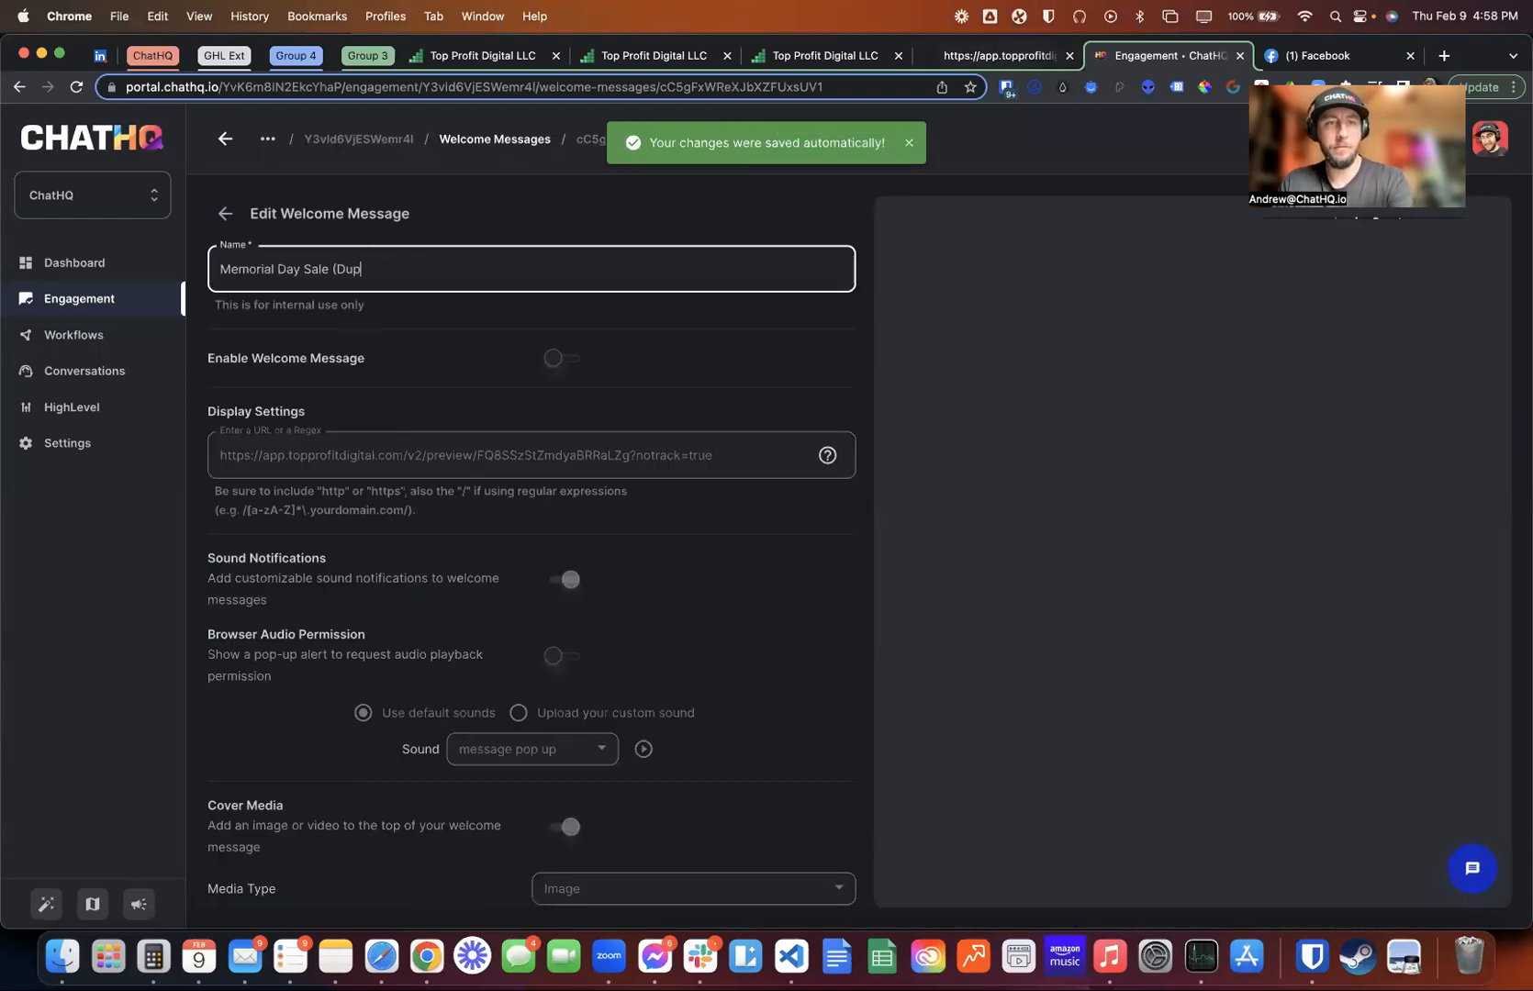
# Rename the duplicated message 4th of July Sale and enable it
pyautogui.press('BackSpace')
pyautogui.press('BackSpace')
pyautogui.press('BackSpace')
pyautogui.press('BackSpace')
pyautogui.press('BackSpace')
pyautogui.moveTo(302, 268); pyautogui.dragTo(204, 272)
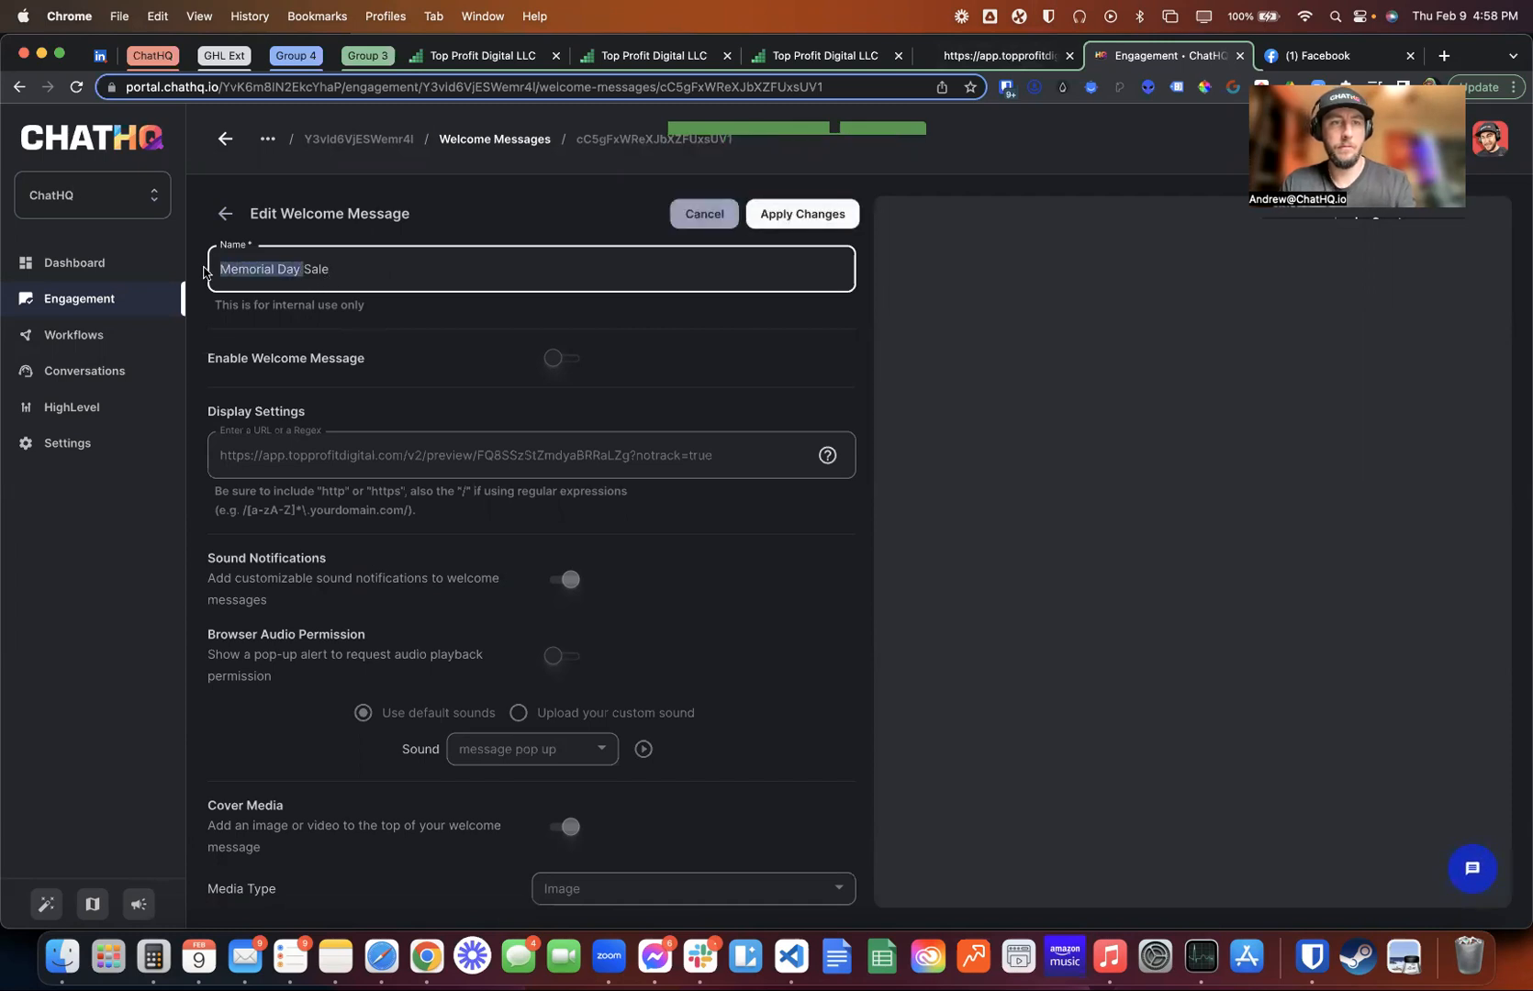
pyautogui.write('4th of July')
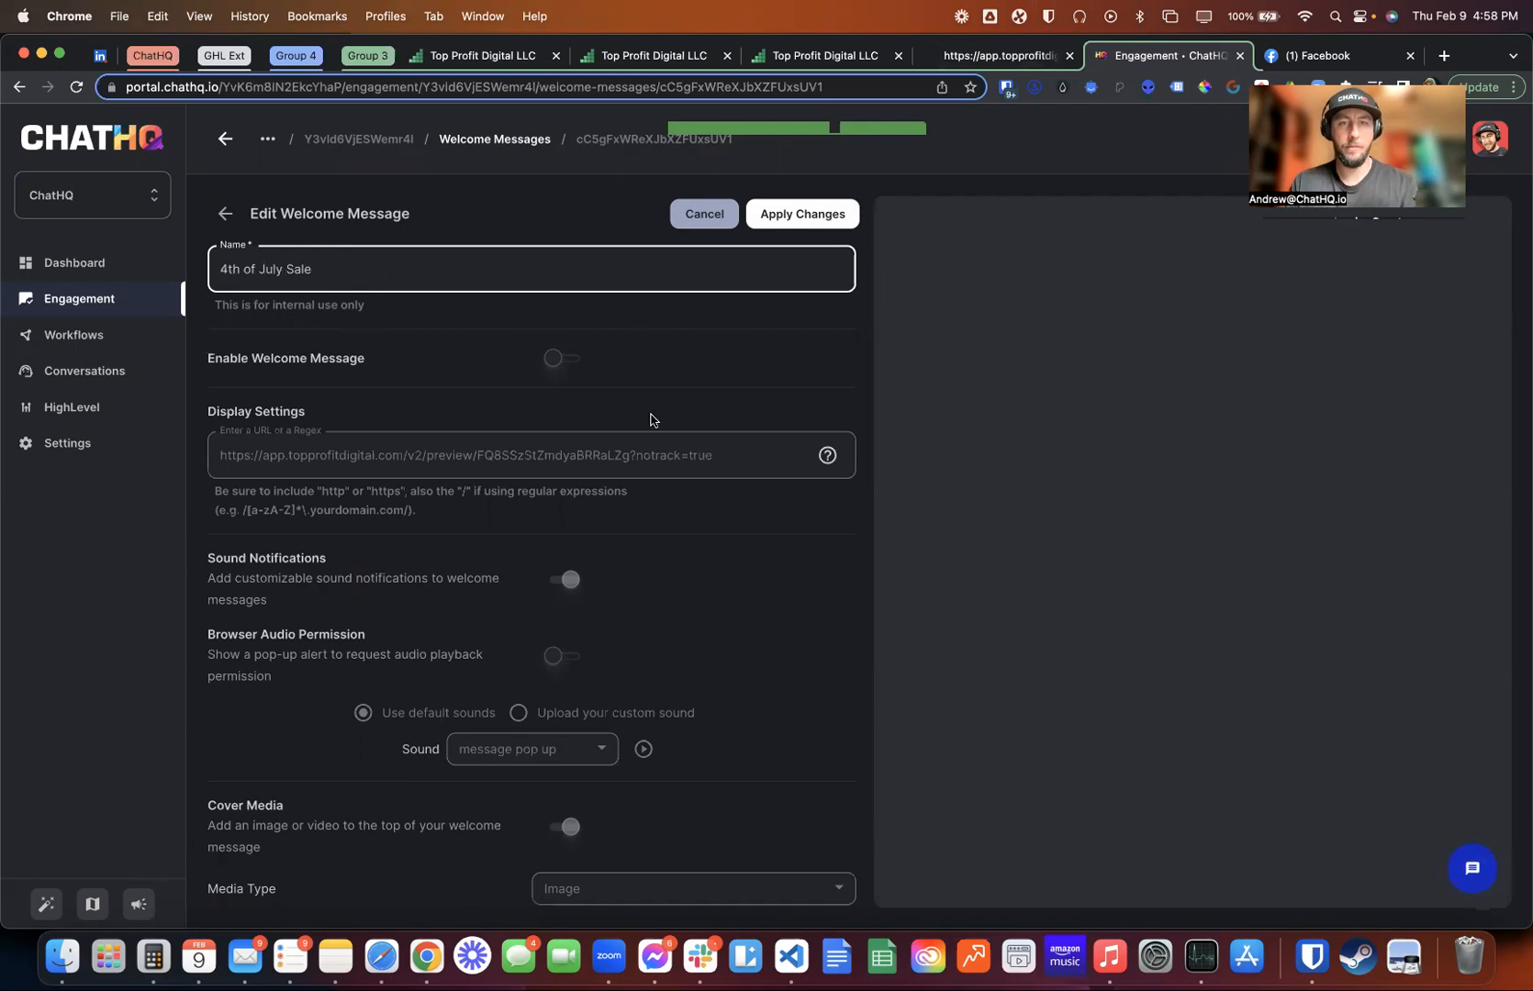
pyautogui.click(556, 358)
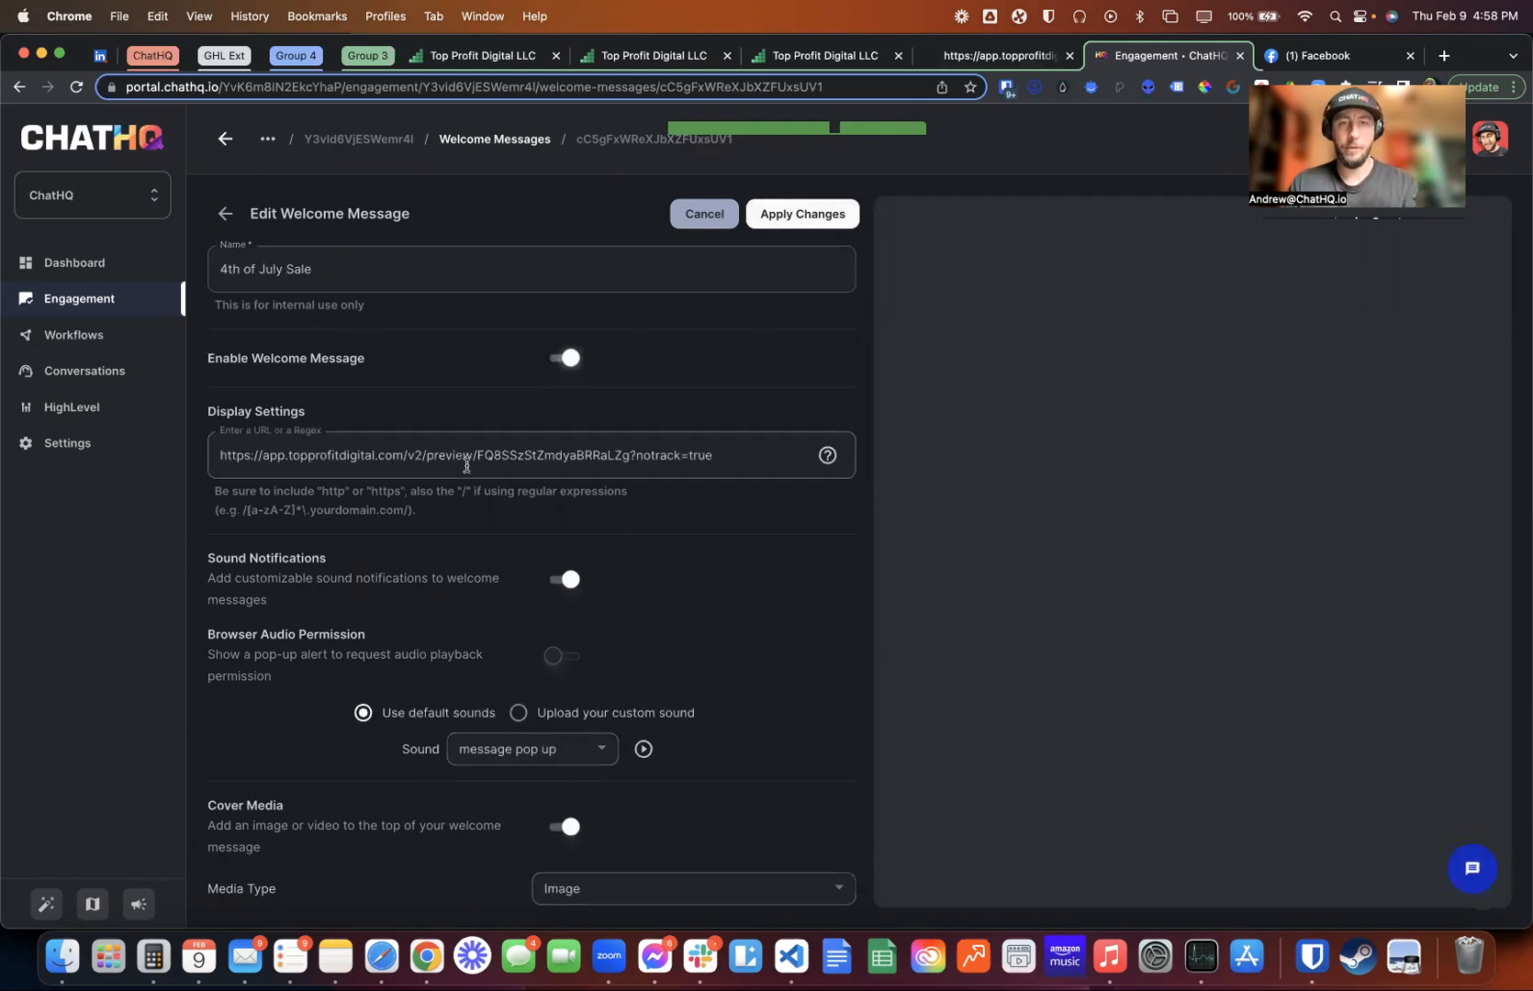
# Replace the 4th of July message's cover media URL with the link to July4Sale1.gif copied from the media library
pyautogui.scroll(-3, 706, 425)
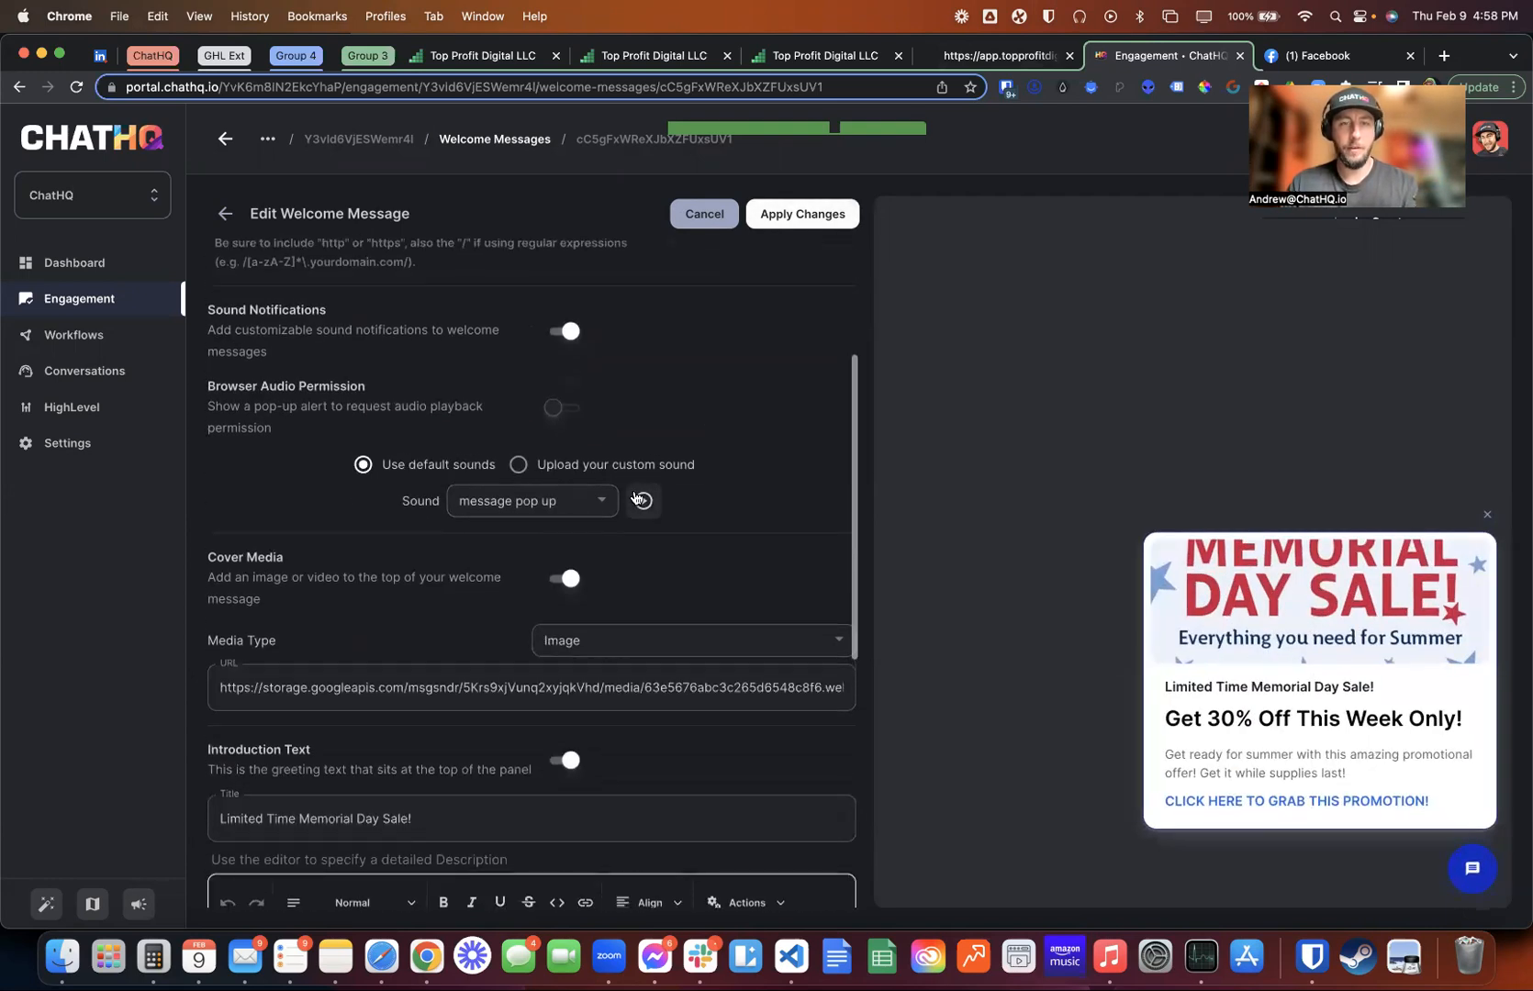
pyautogui.scroll(-2, 707, 425)
pyautogui.click(653, 55)
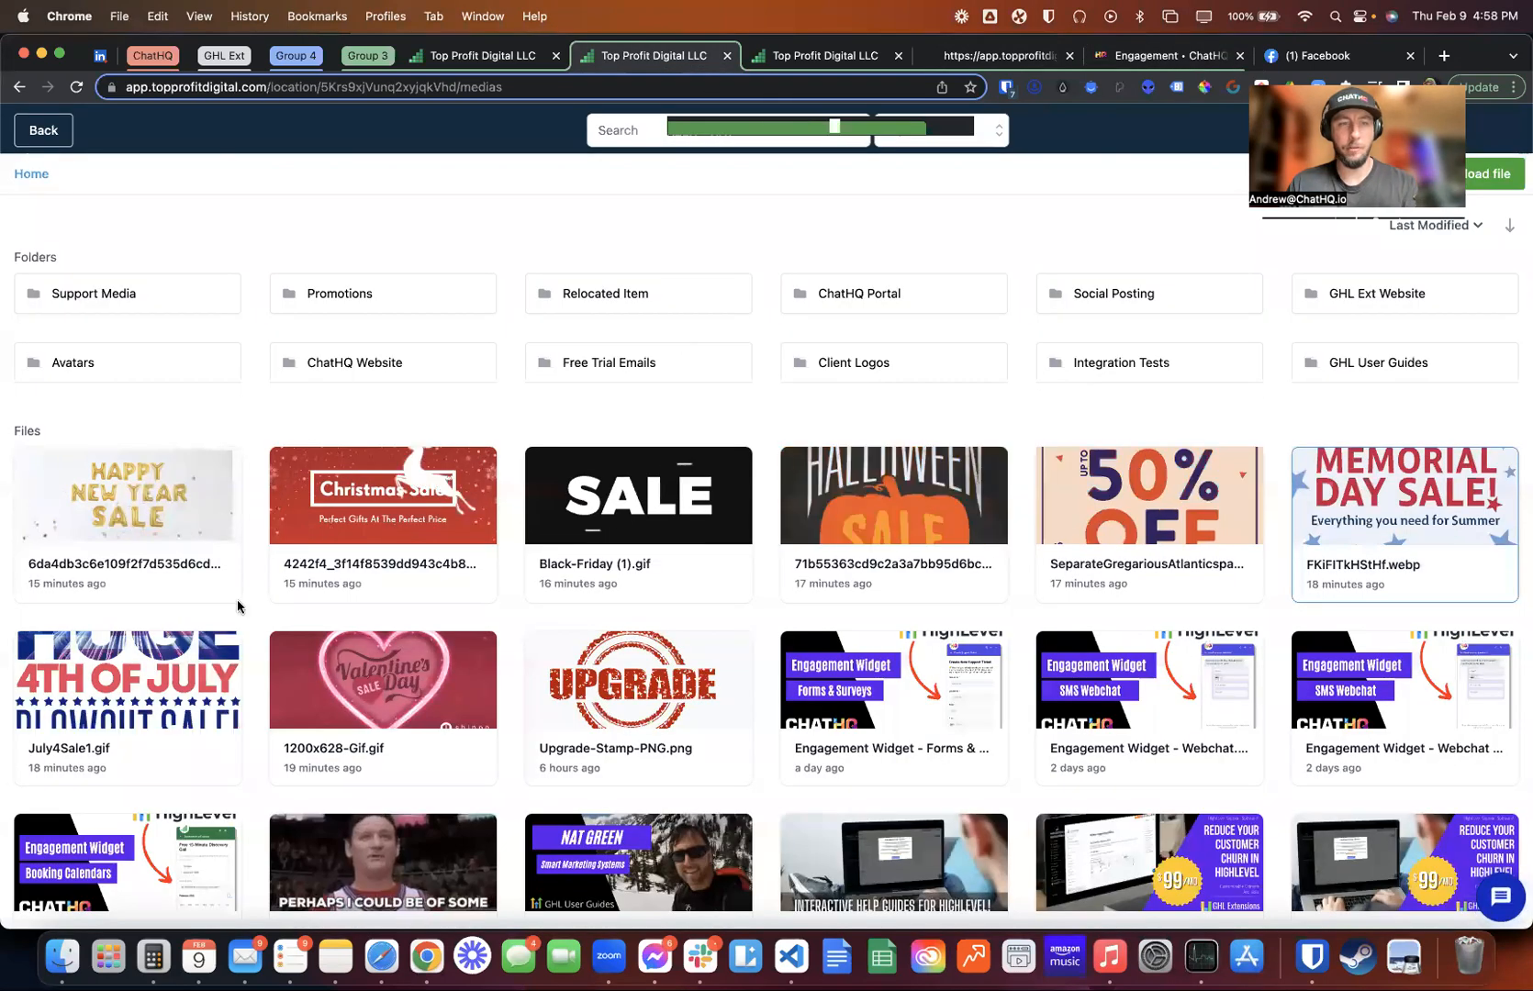
pyautogui.rightClick(128, 698)
pyautogui.click(171, 714)
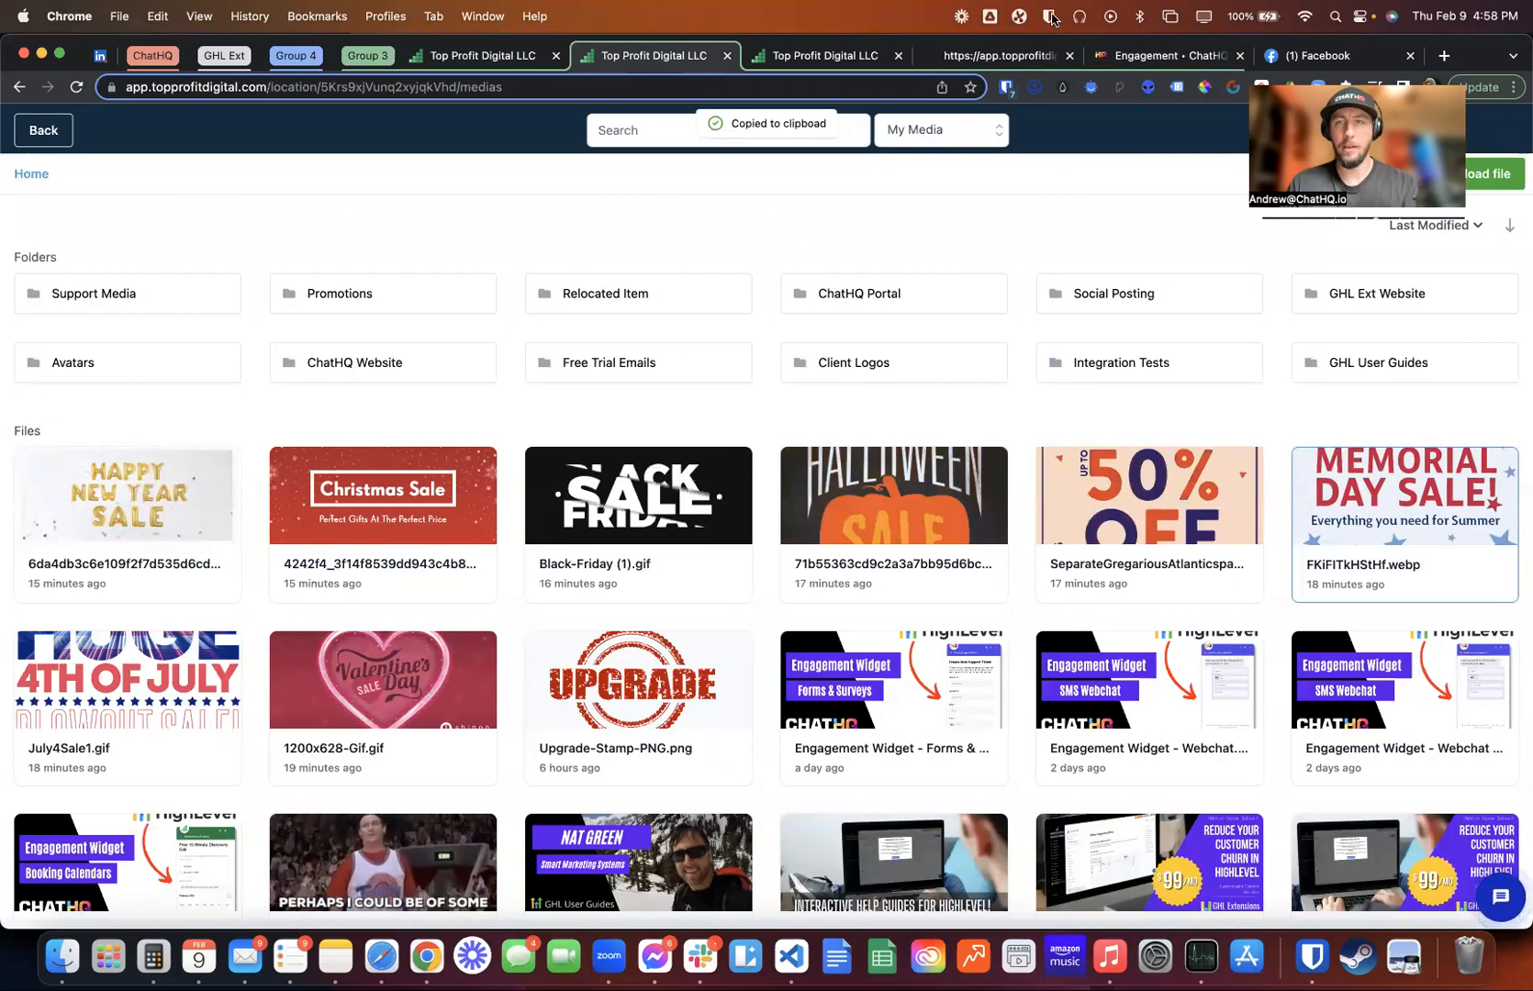
pyautogui.click(1151, 51)
pyautogui.click(688, 590)
pyautogui.press('super+a')
pyautogui.press('super+v')
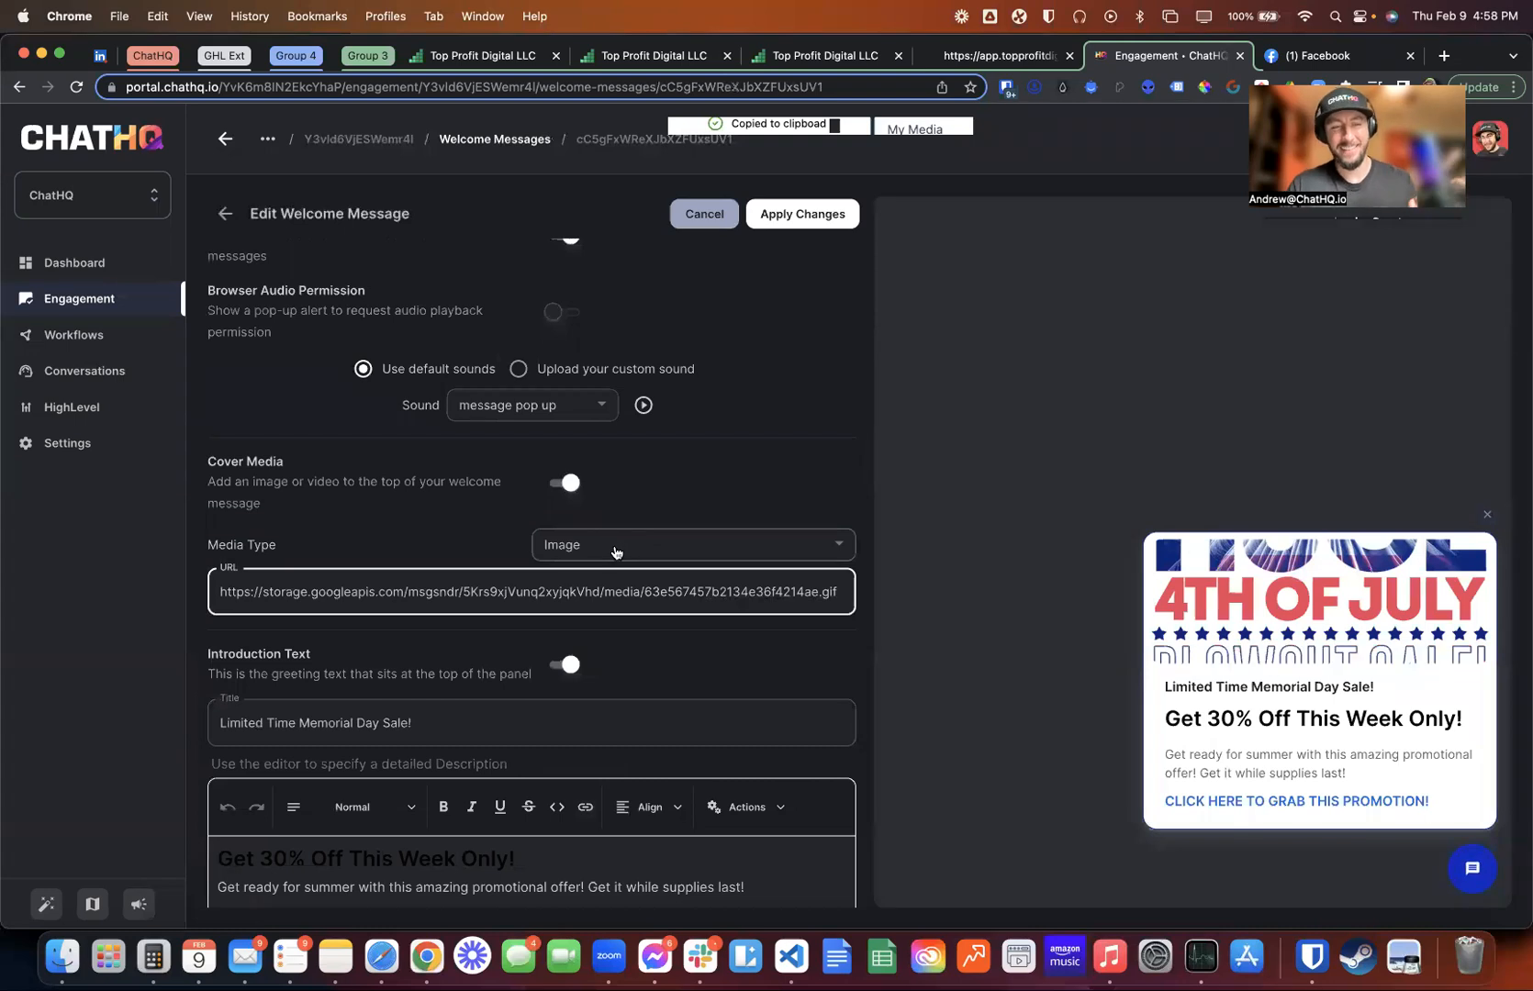
# Try out the link to an engagement tool on the 4th of July message and switch it off again
pyautogui.scroll(-4, 379, 724)
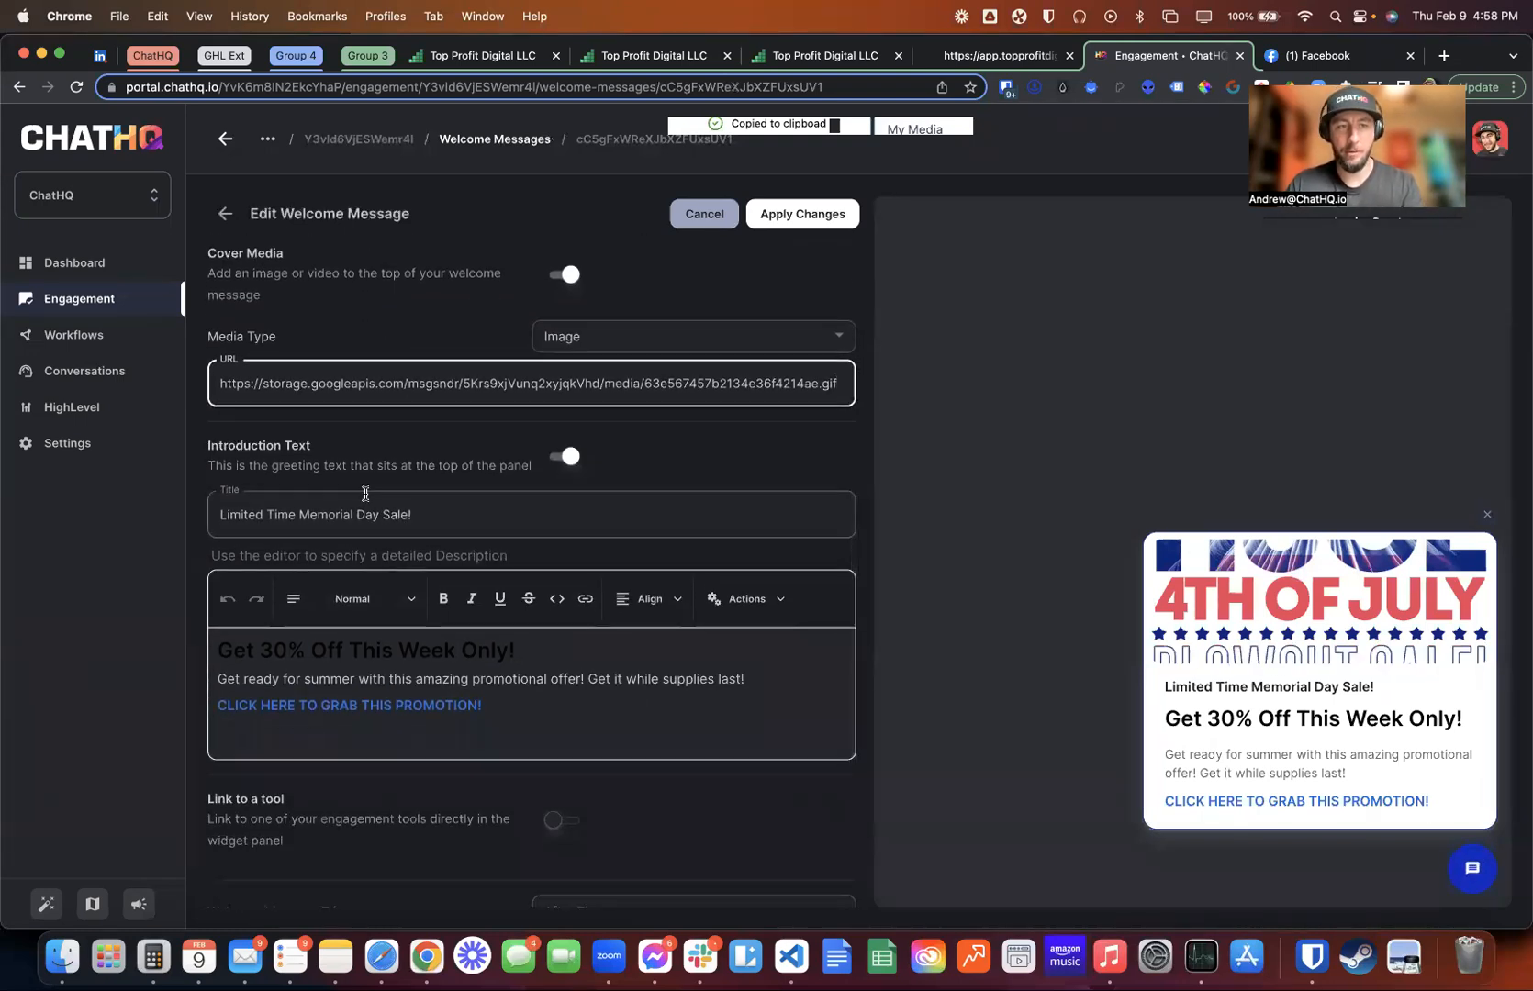
pyautogui.scroll(-2, 447, 716)
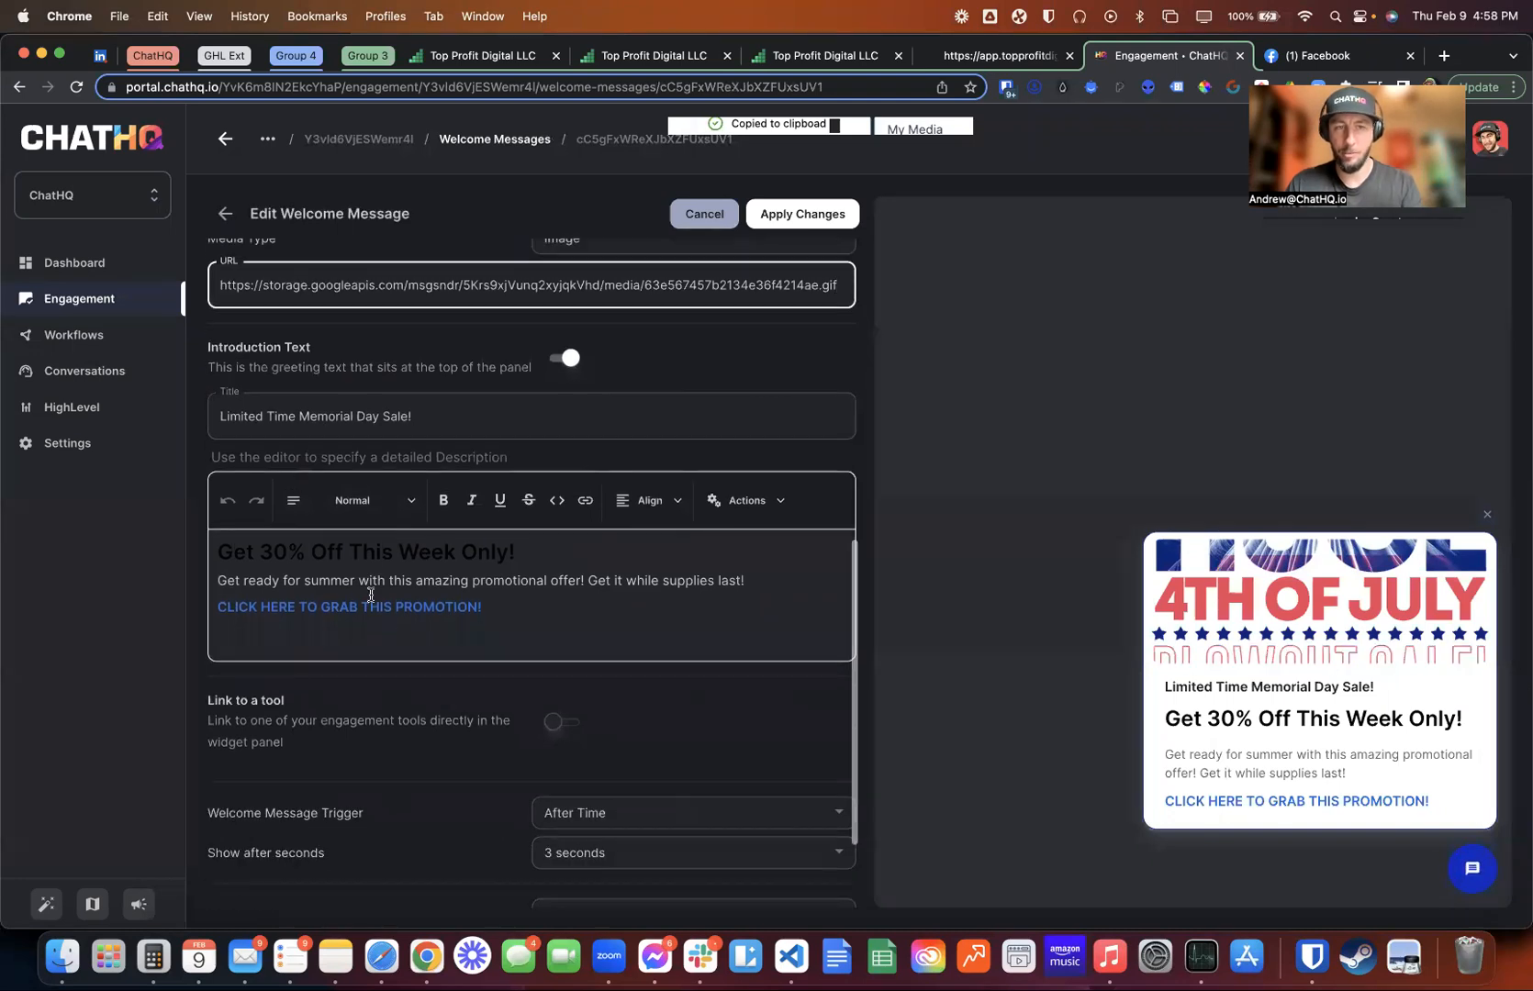
pyautogui.click(571, 723)
pyautogui.click(571, 724)
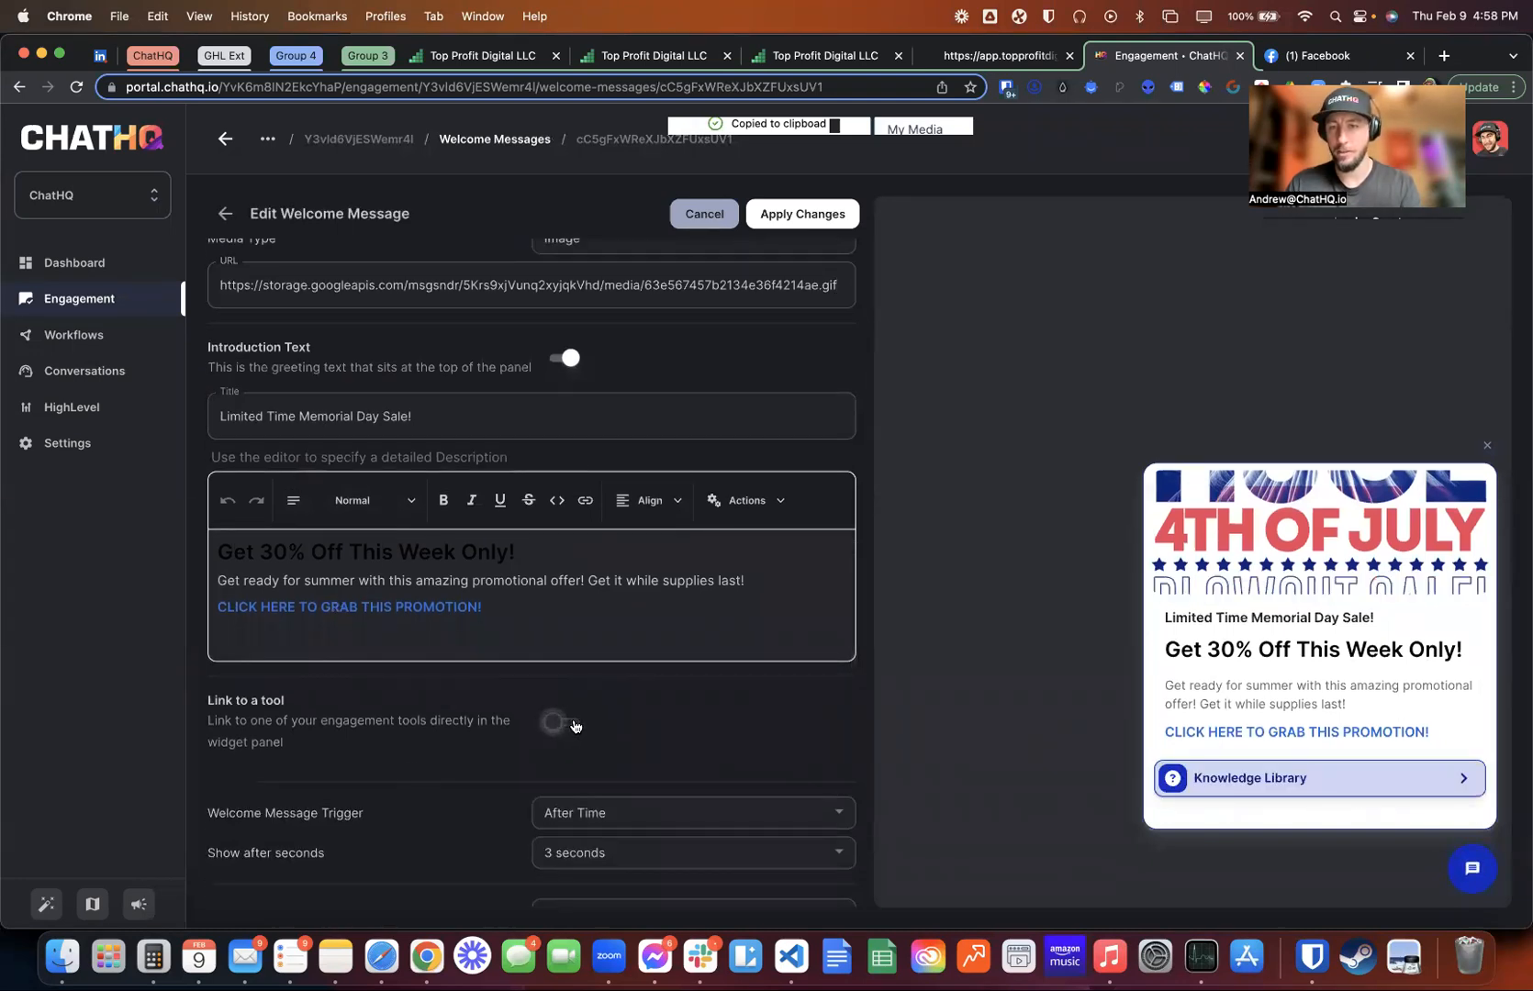
# Apply the changes to the 4th of July Sale message and return to the welcome message list
pyautogui.scroll(-2, 563, 676)
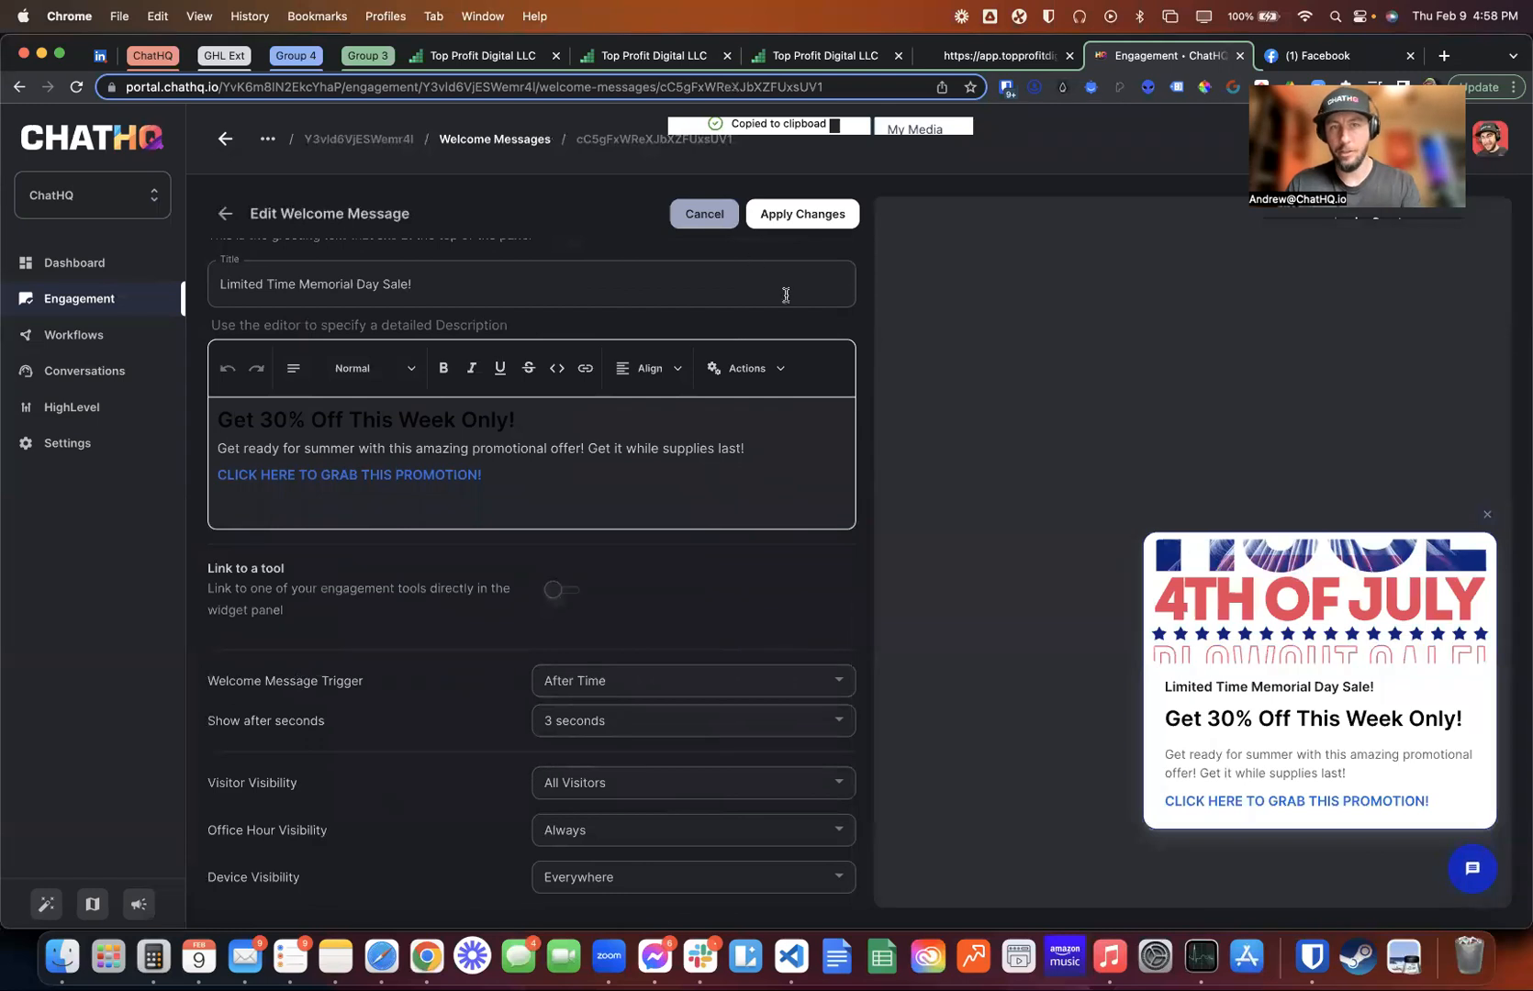
pyautogui.click(806, 213)
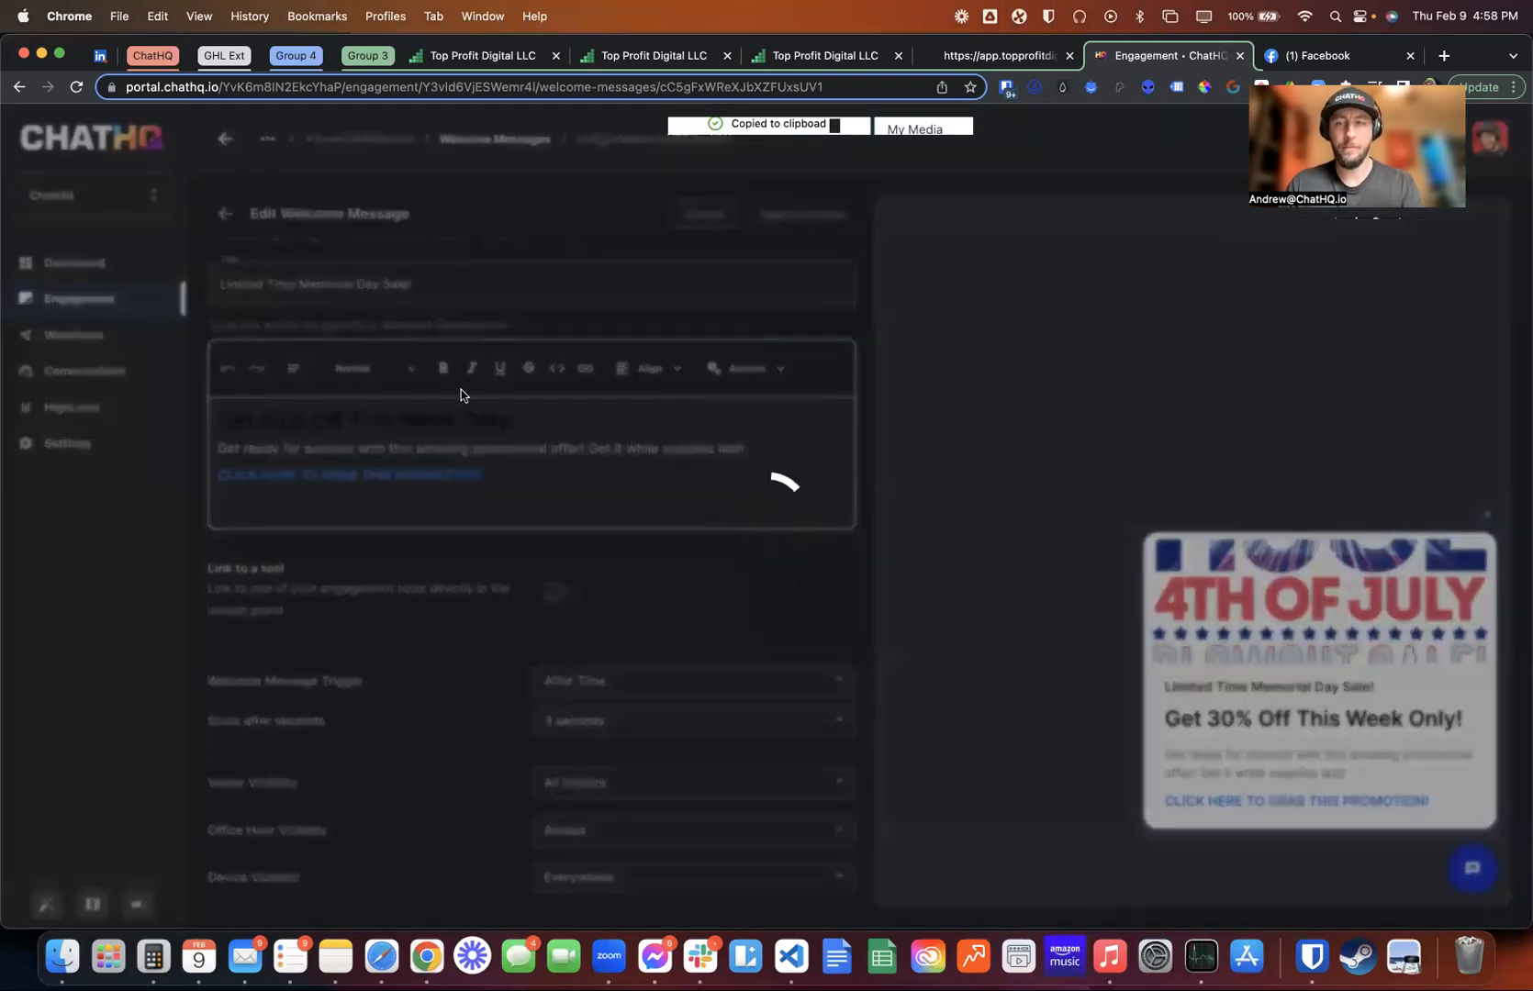
pyautogui.click(225, 217)
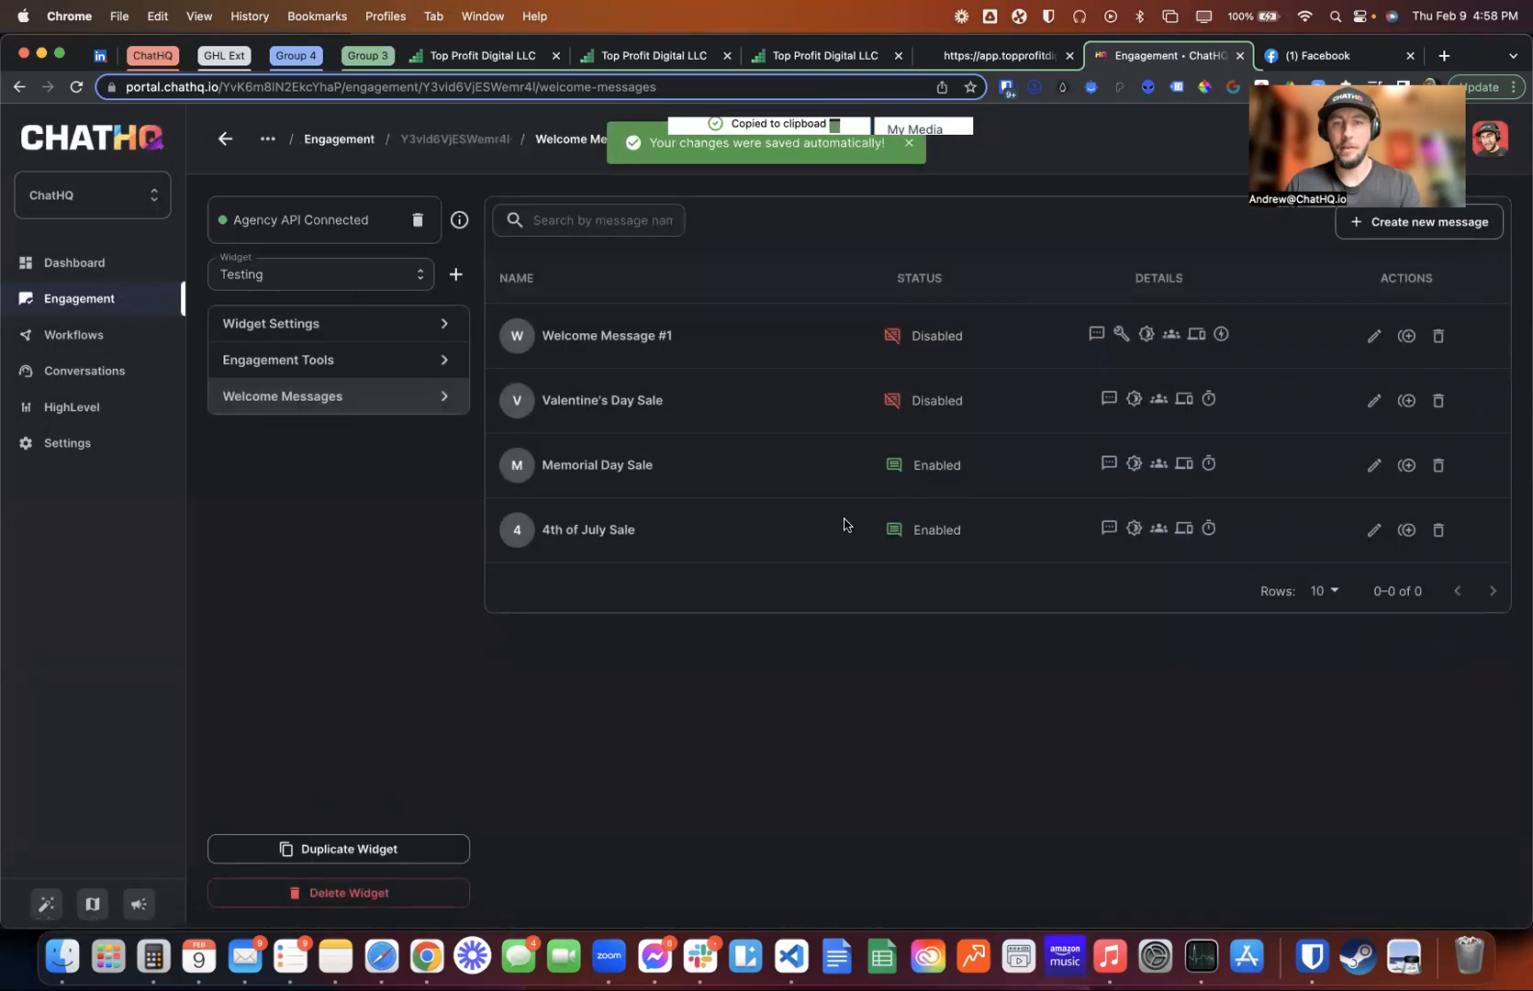
# Duplicate the 4th of July Sale message as an enabled copy named Labor Day Sale
pyautogui.click(1406, 530)
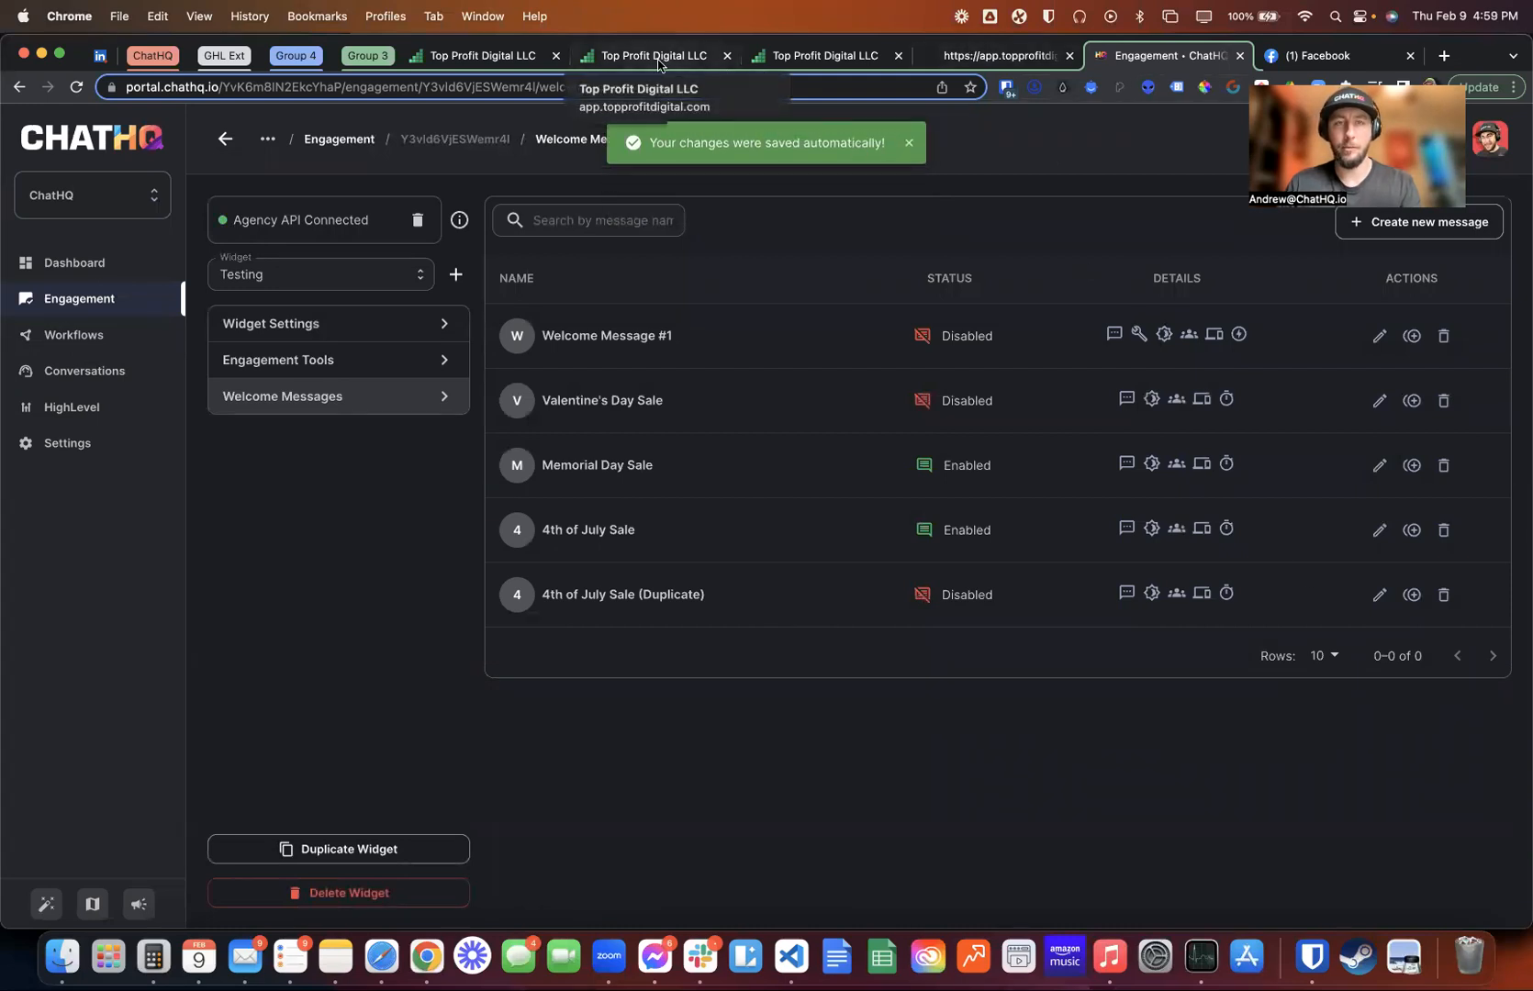
pyautogui.click(1379, 595)
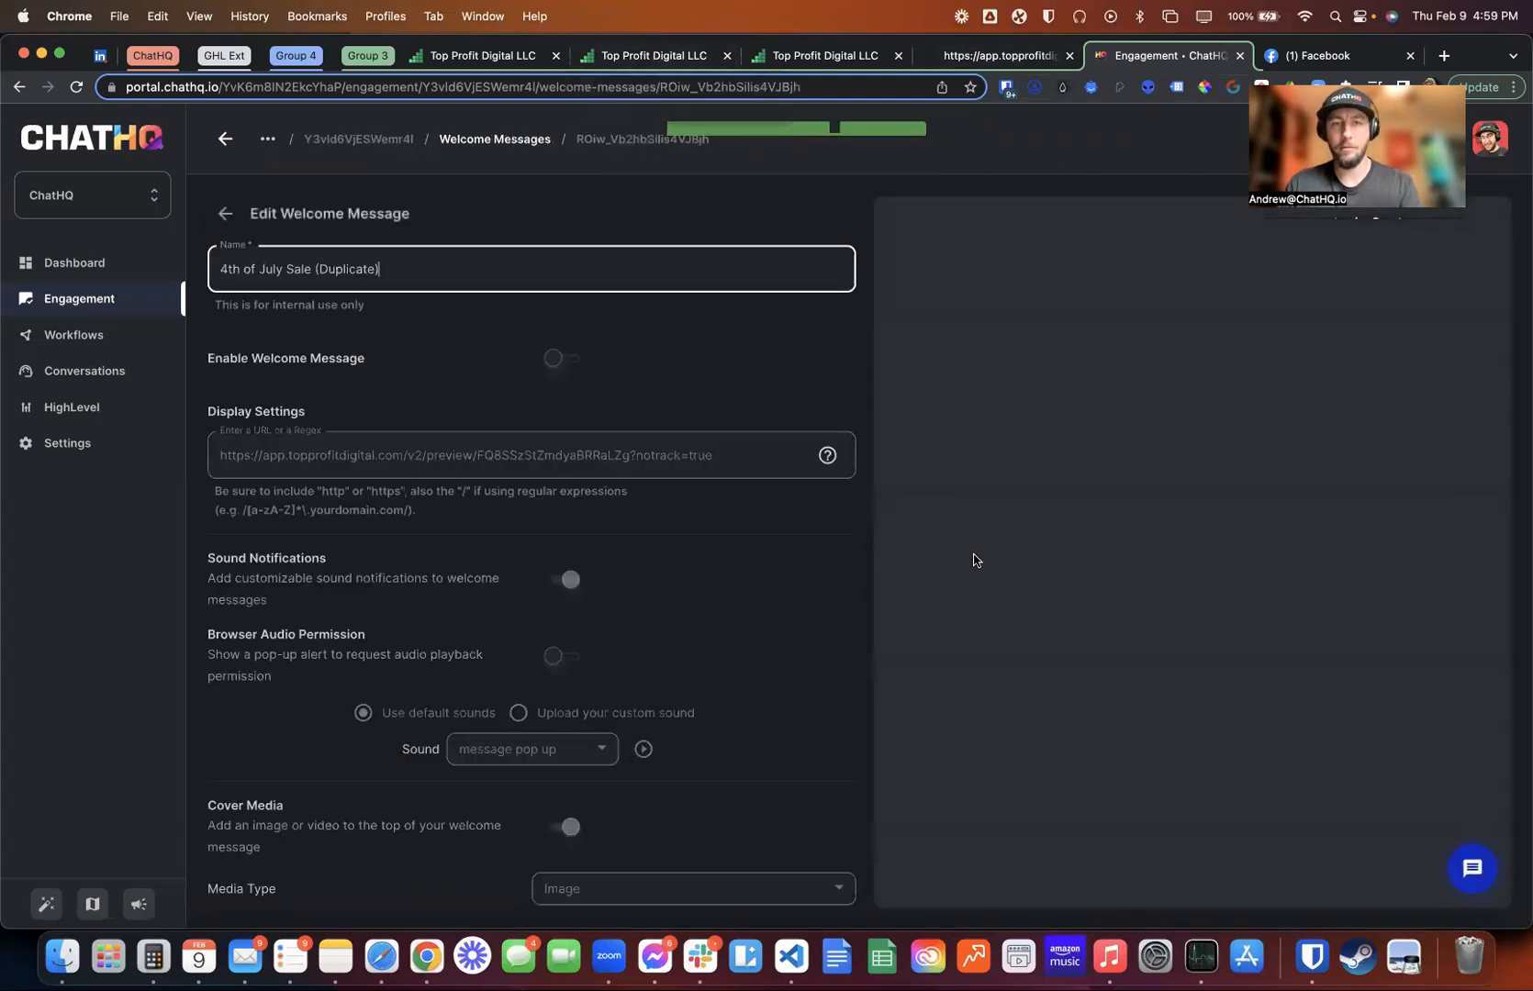
pyautogui.moveTo(402, 269); pyautogui.dragTo(219, 269)
pyautogui.press('BackSpace')
pyautogui.write('L')
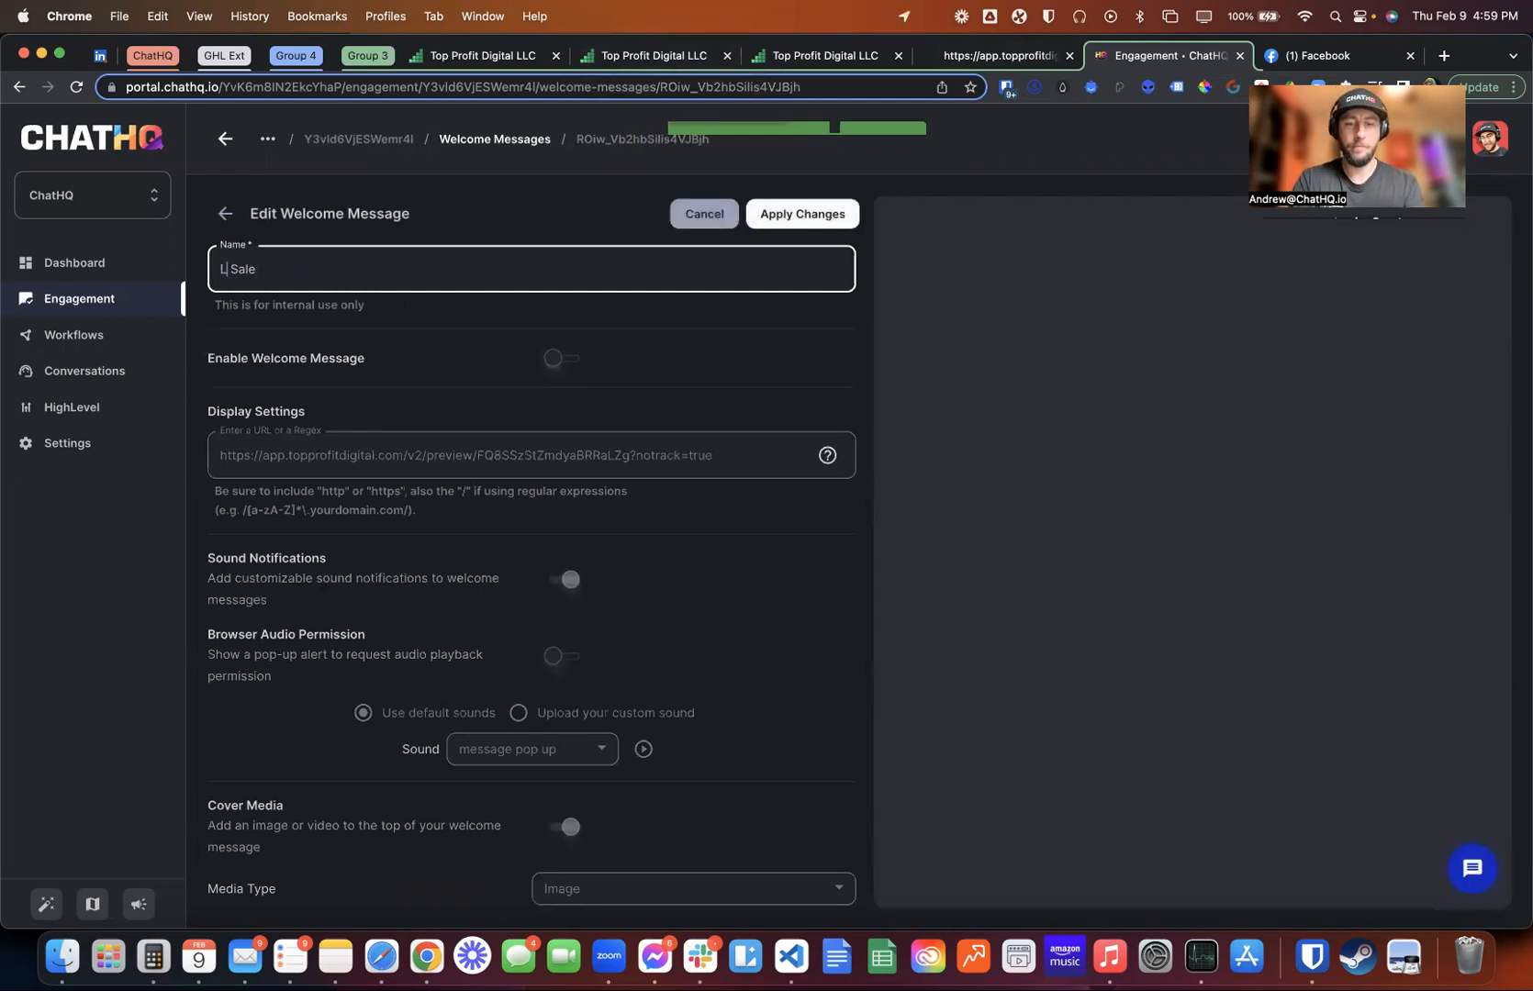
pyautogui.write('abor Day')
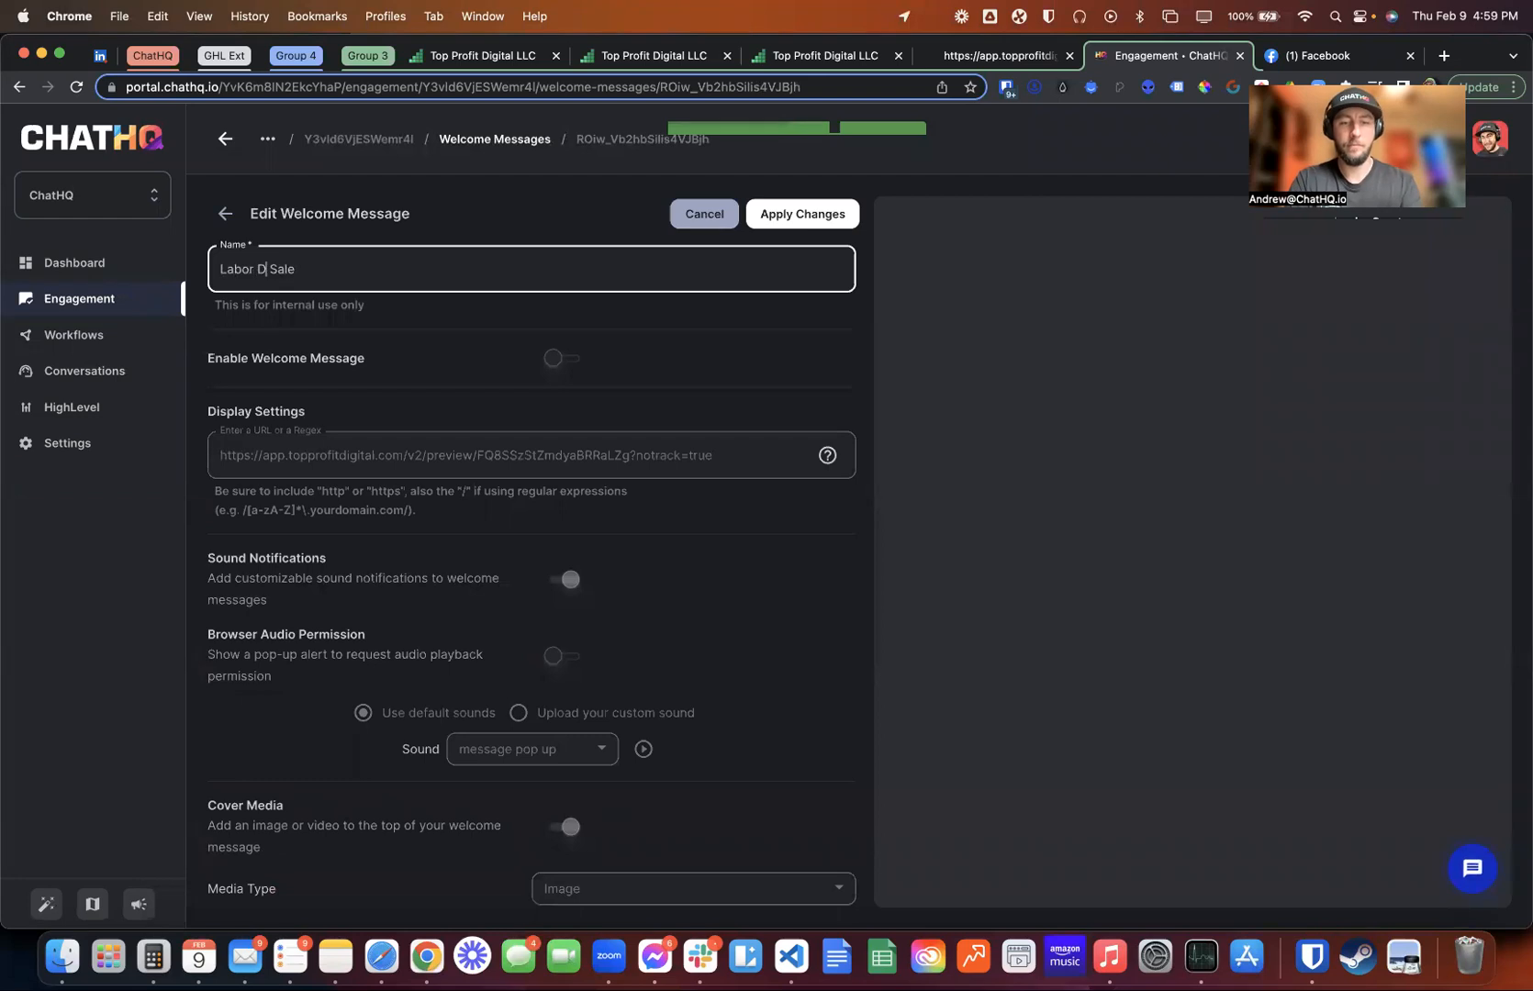
pyautogui.click(558, 358)
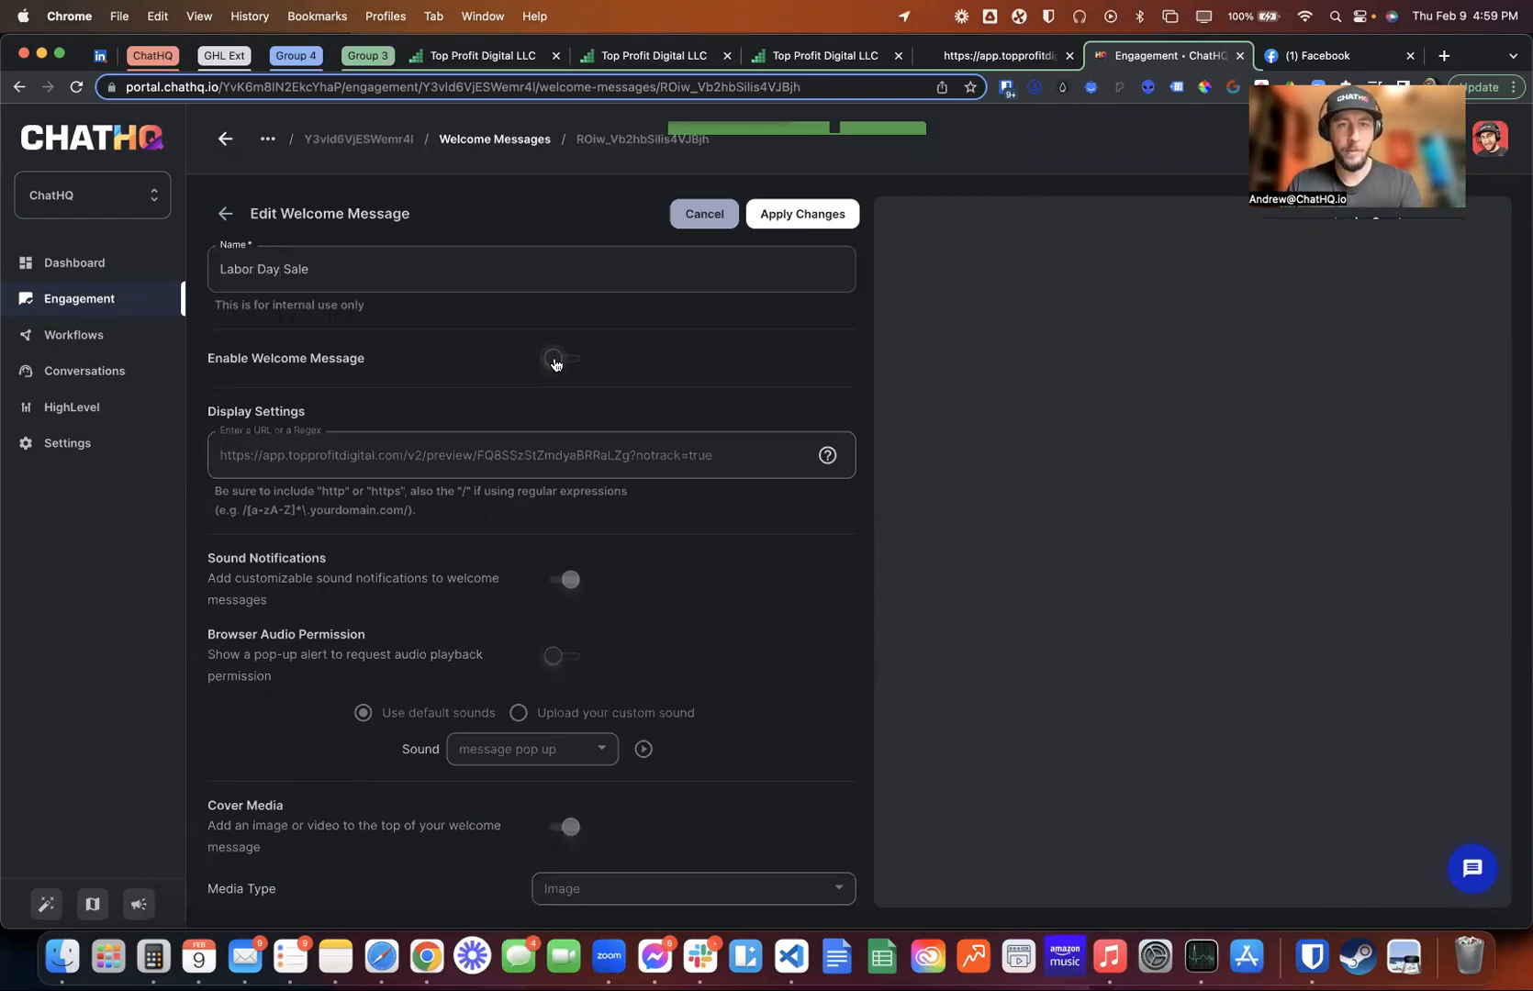
# Replace the Labor Day message's cover media URL with the media library link of the 50% off image
pyautogui.scroll(-3, 555, 363)
pyautogui.click(622, 56)
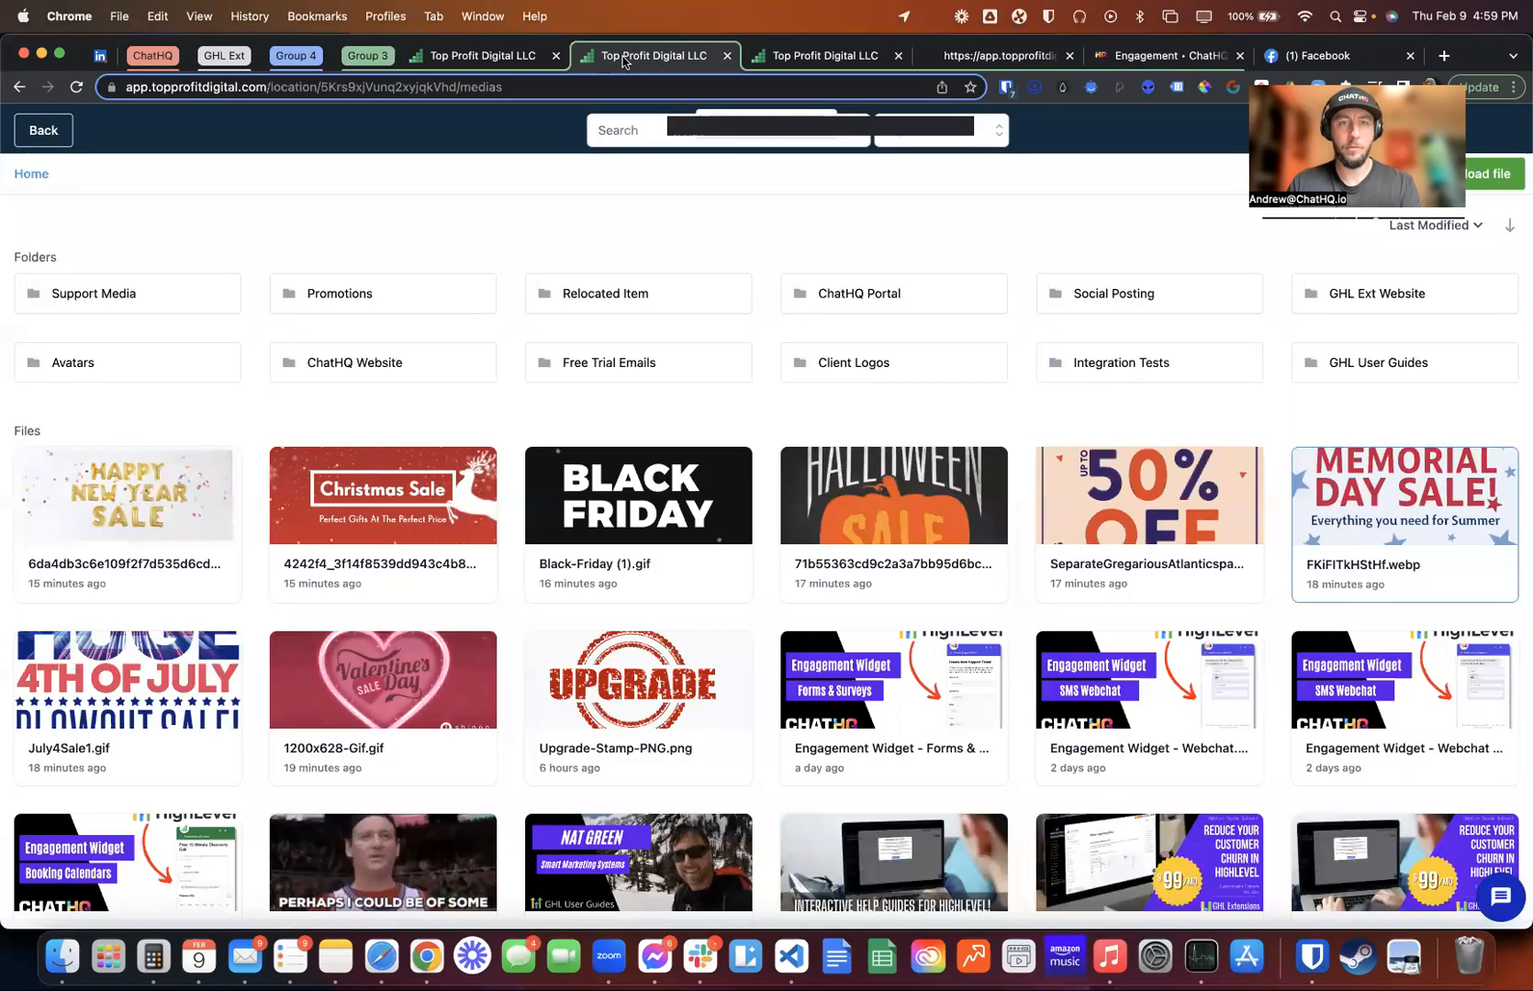
pyautogui.rightClick(1147, 507)
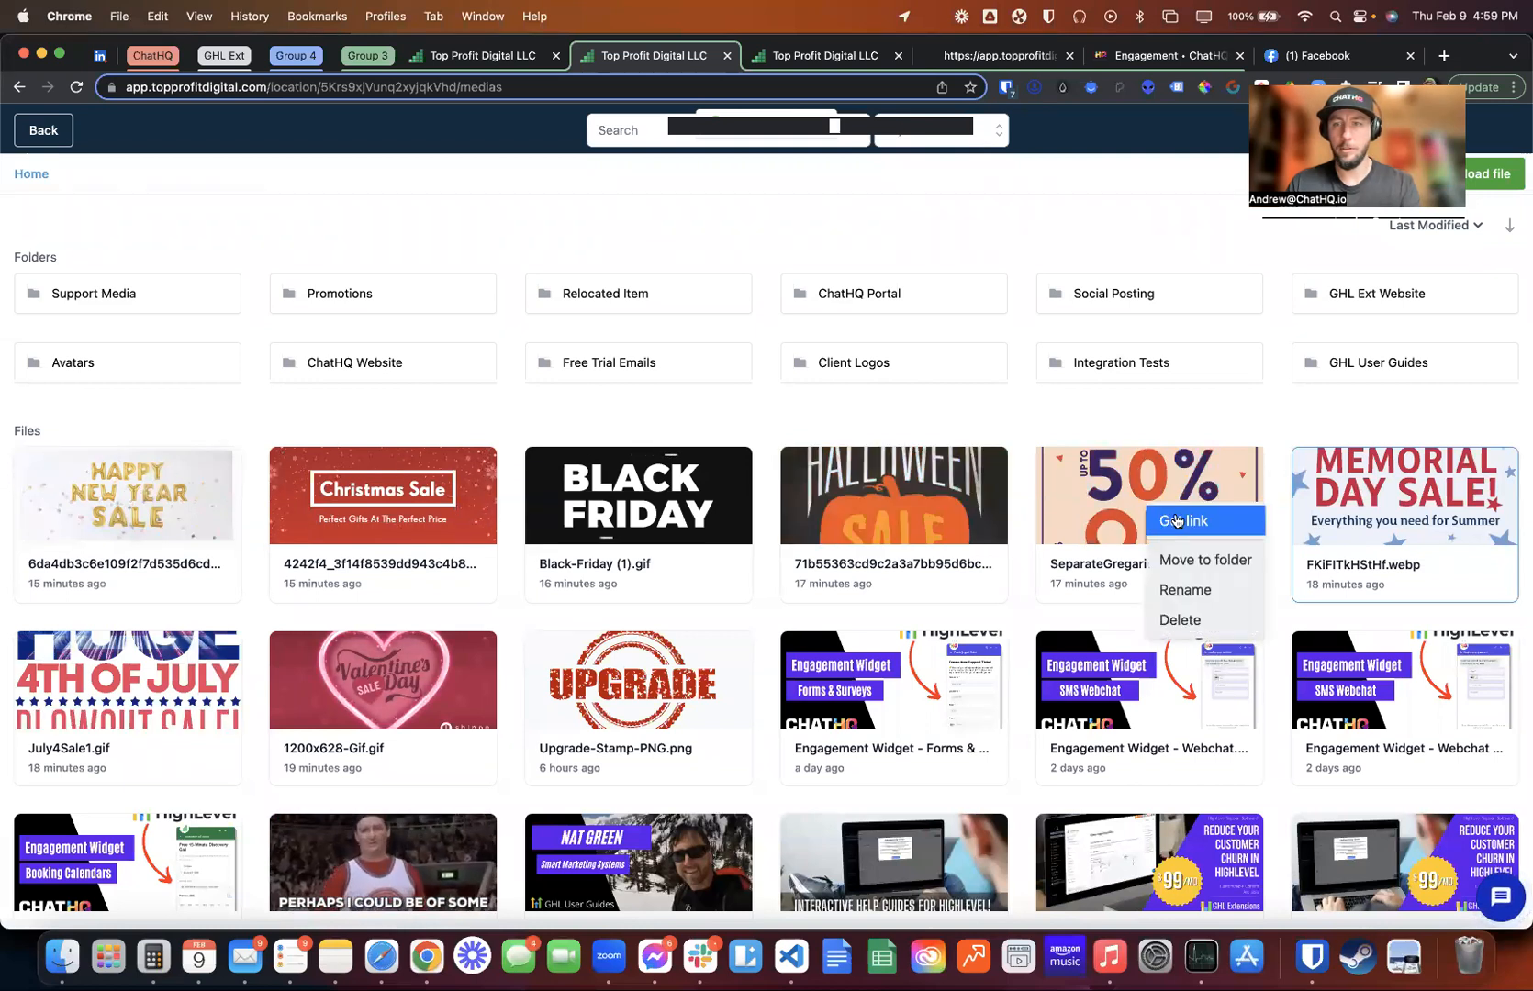
pyautogui.click(1182, 521)
pyautogui.click(1124, 56)
pyautogui.click(702, 684)
pyautogui.press('super+a')
pyautogui.press('super+v')
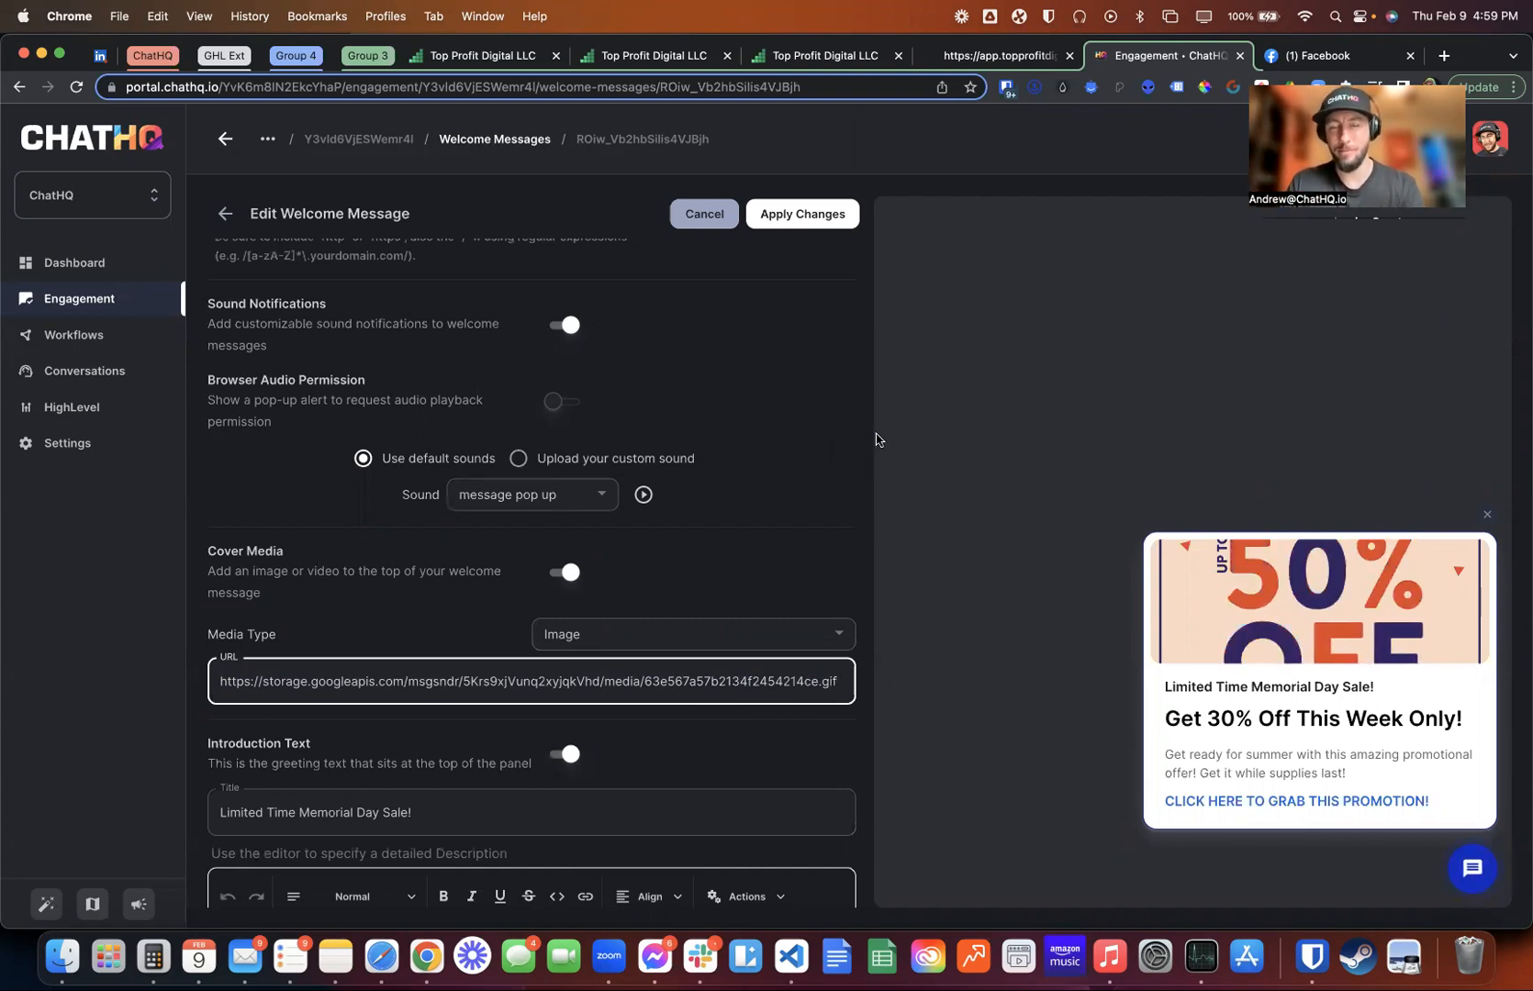
# Change the introduction title of the Labor Day message to "Limited Time Labor Day Sale!"
pyautogui.scroll(-3, 645, 572)
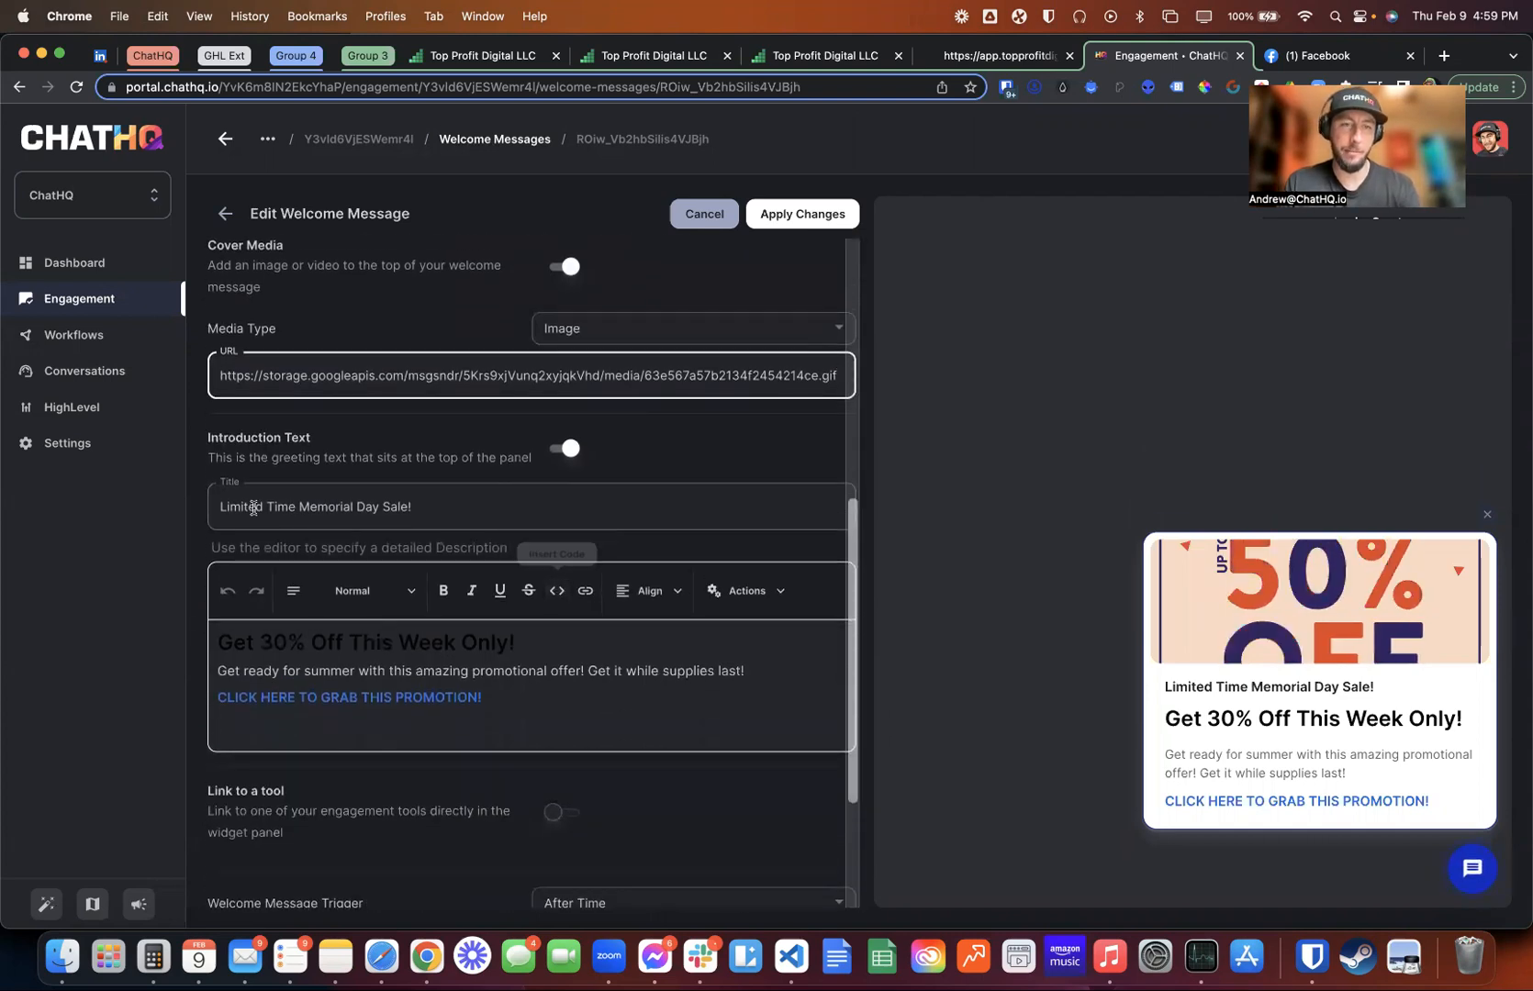
pyautogui.doubleClick(347, 506)
pyautogui.write('Labor')
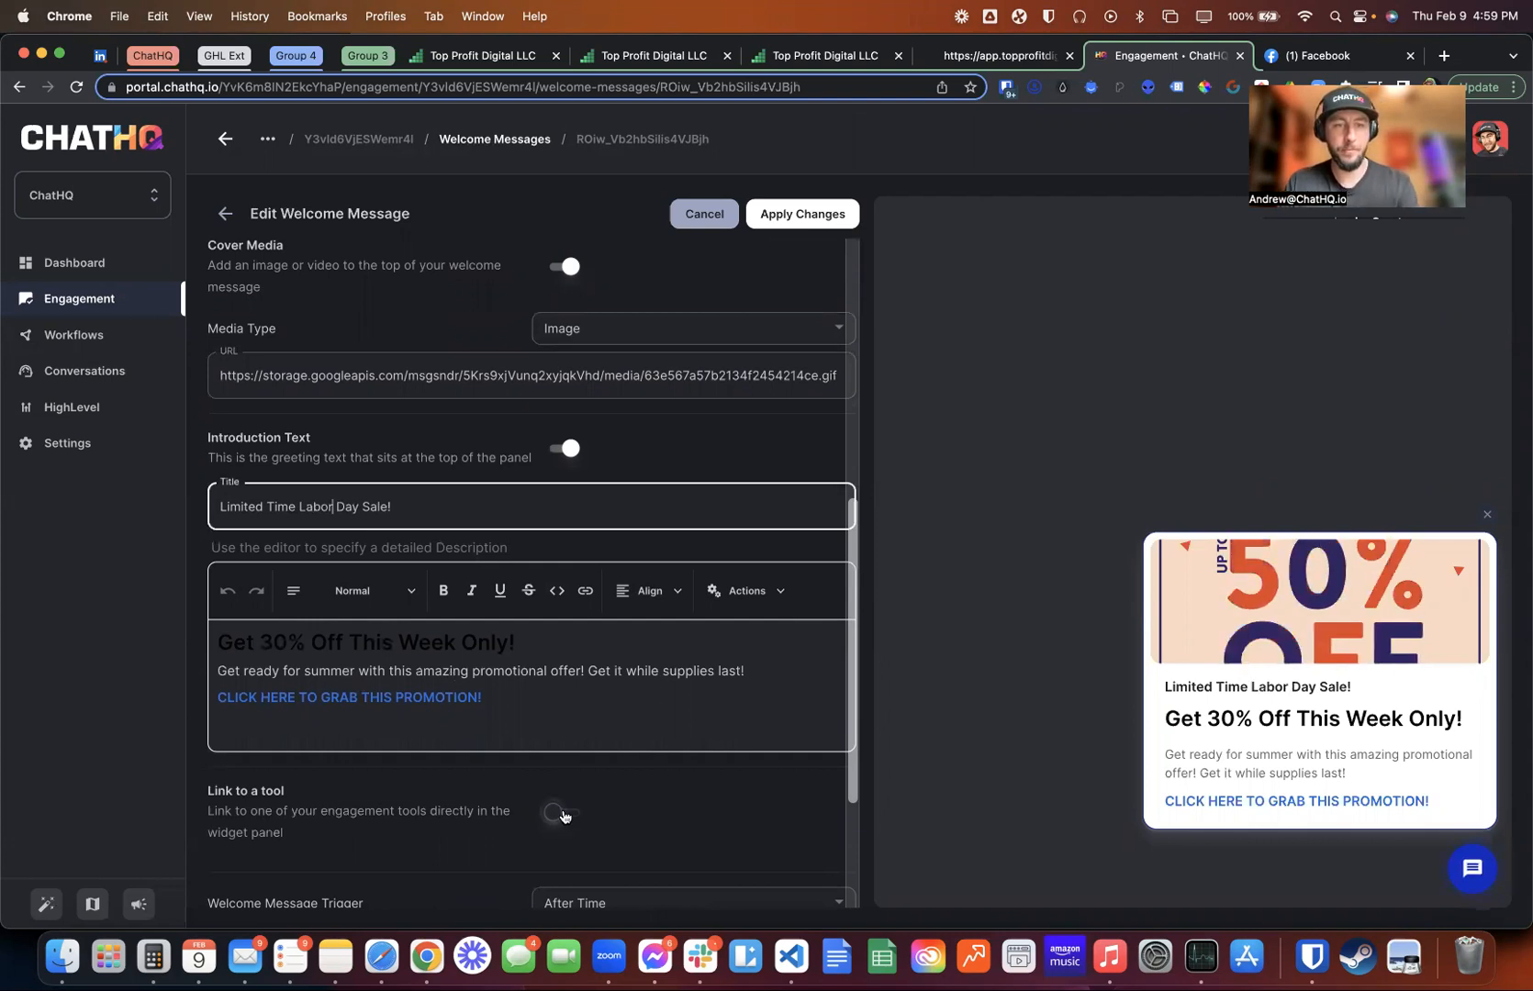
# Link the Labor Day Sale message to the Knowledge Library tool and apply the changes
pyautogui.click(560, 813)
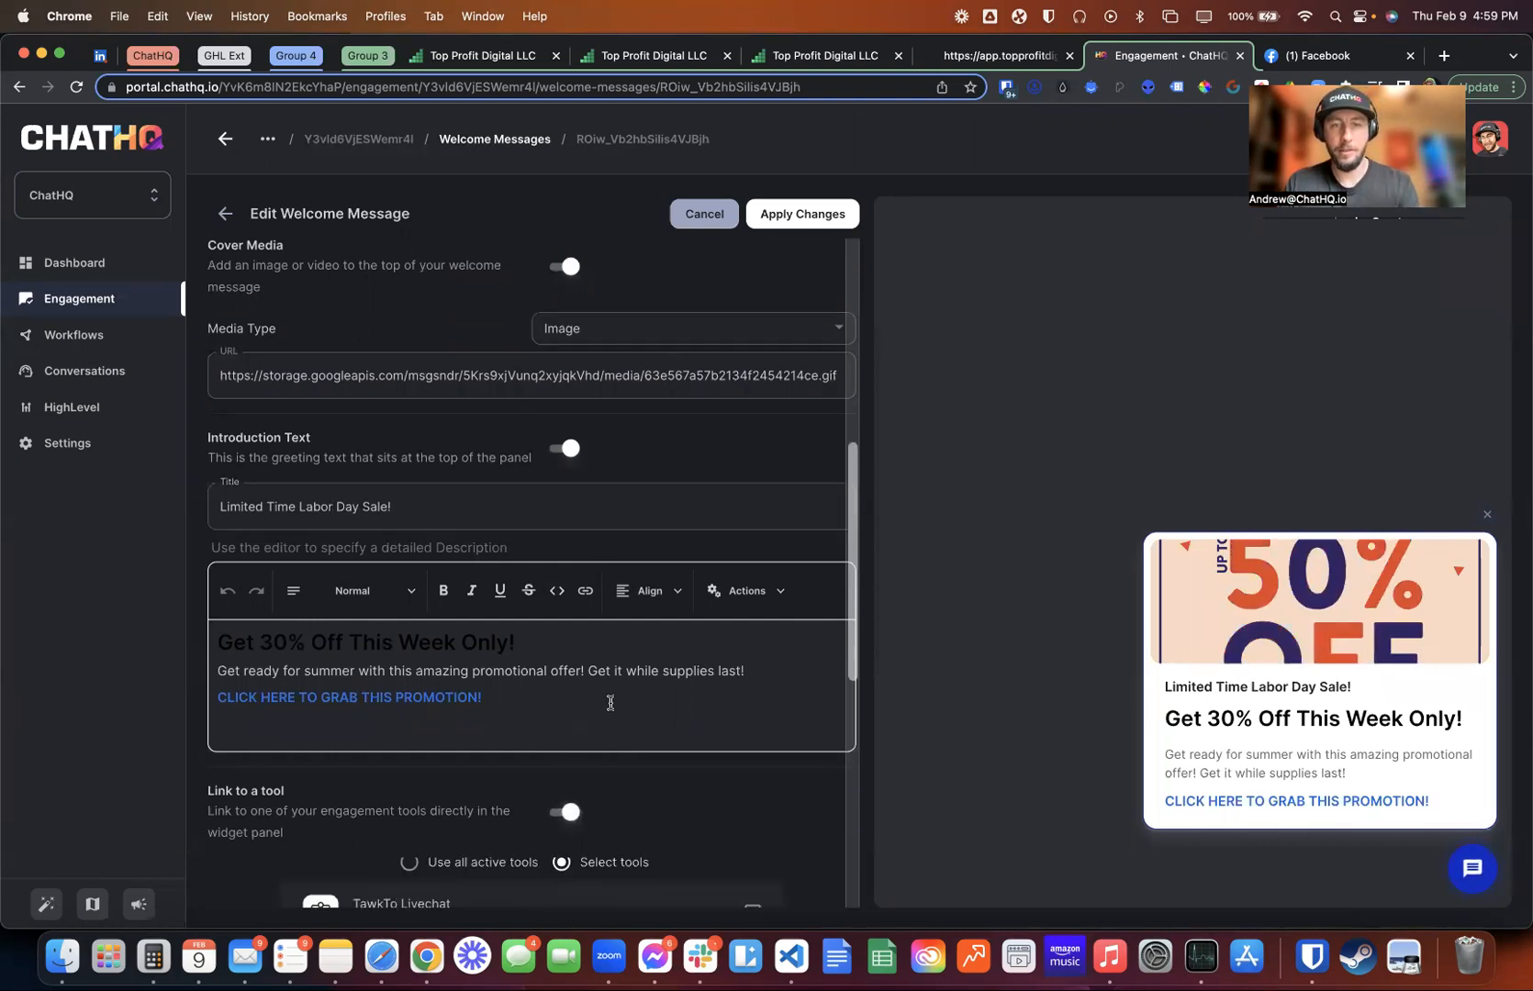
pyautogui.scroll(-3, 643, 459)
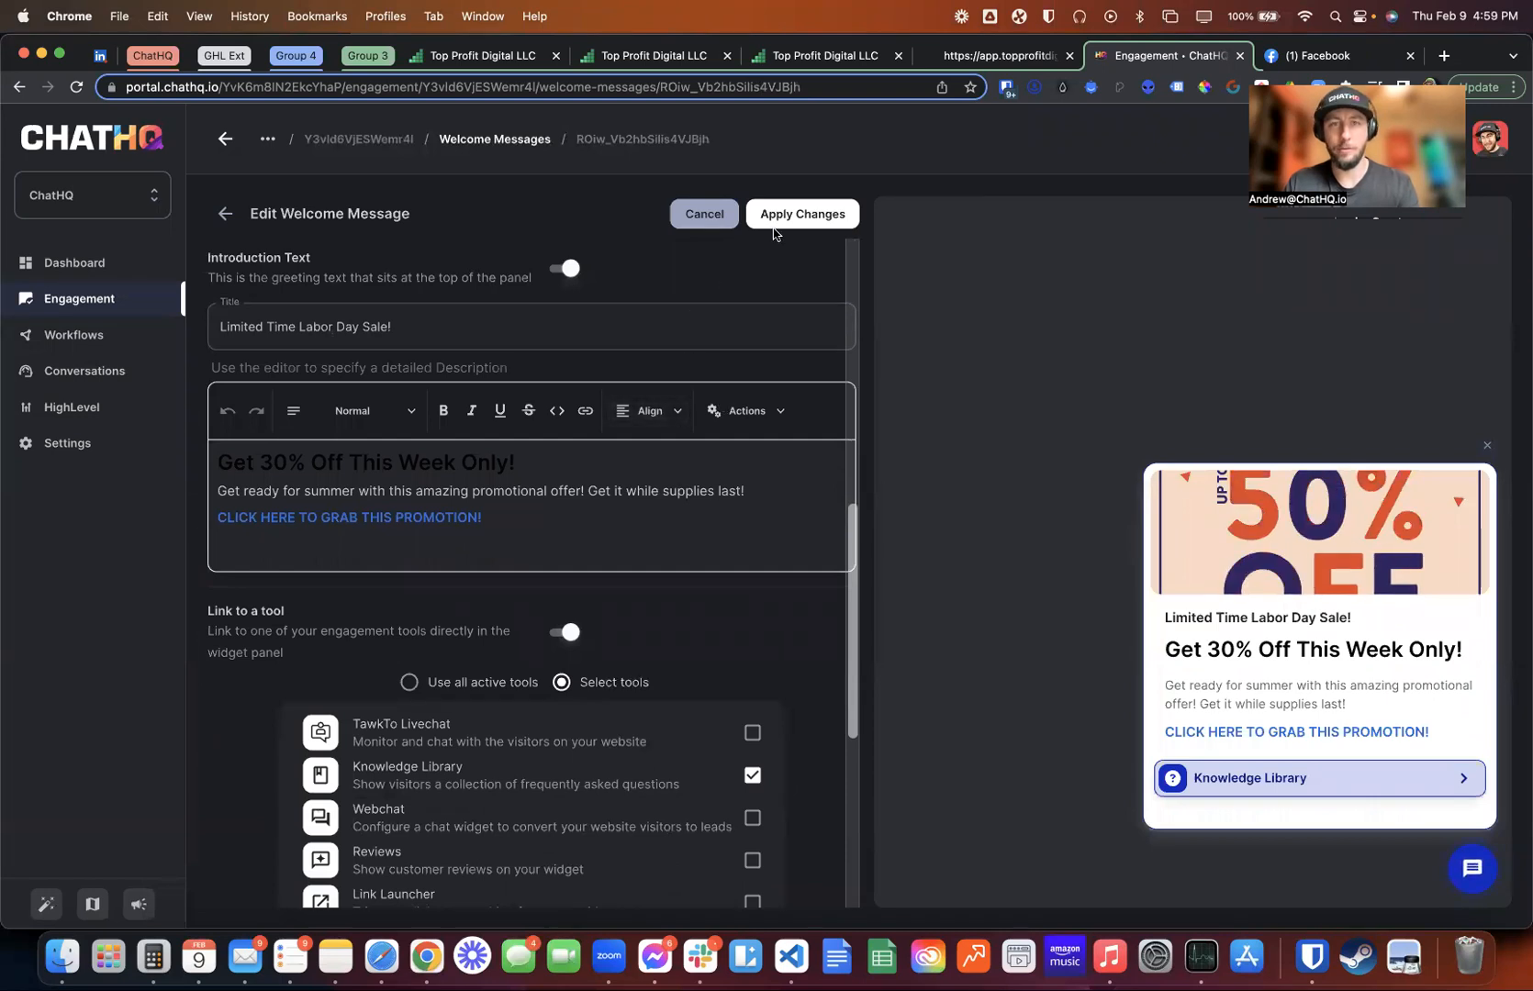
pyautogui.click(794, 217)
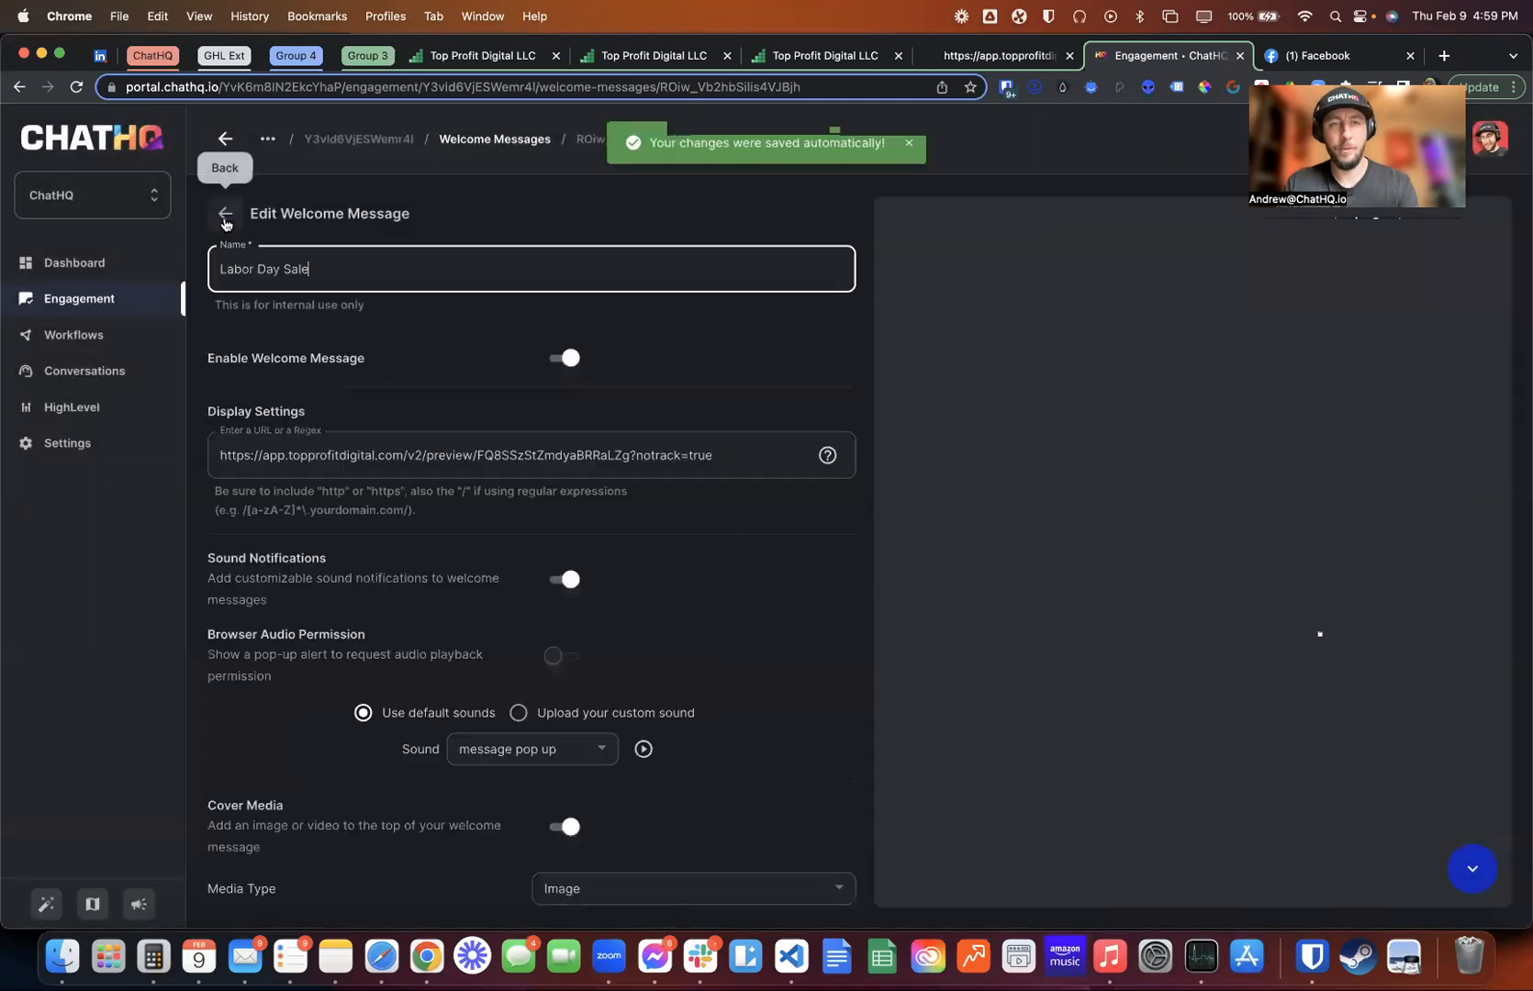
# Return to the welcome message list and disable the Memorial Day Sale, 4th of July Sale and Labor Day Sale messages
pyautogui.click(224, 214)
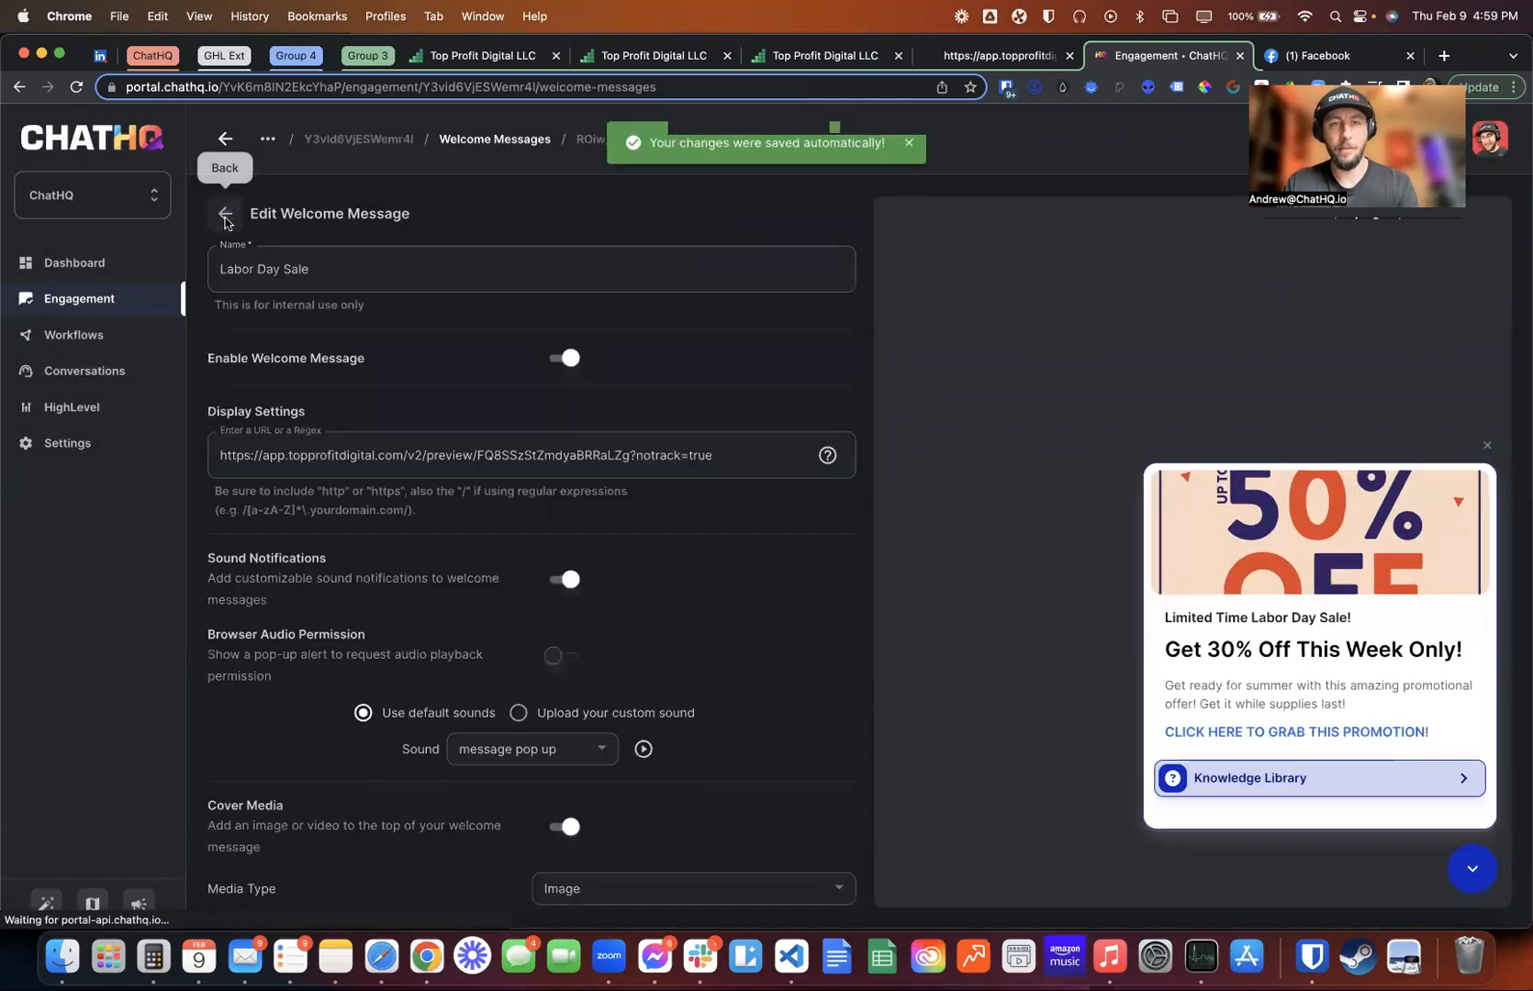
pyautogui.click(897, 467)
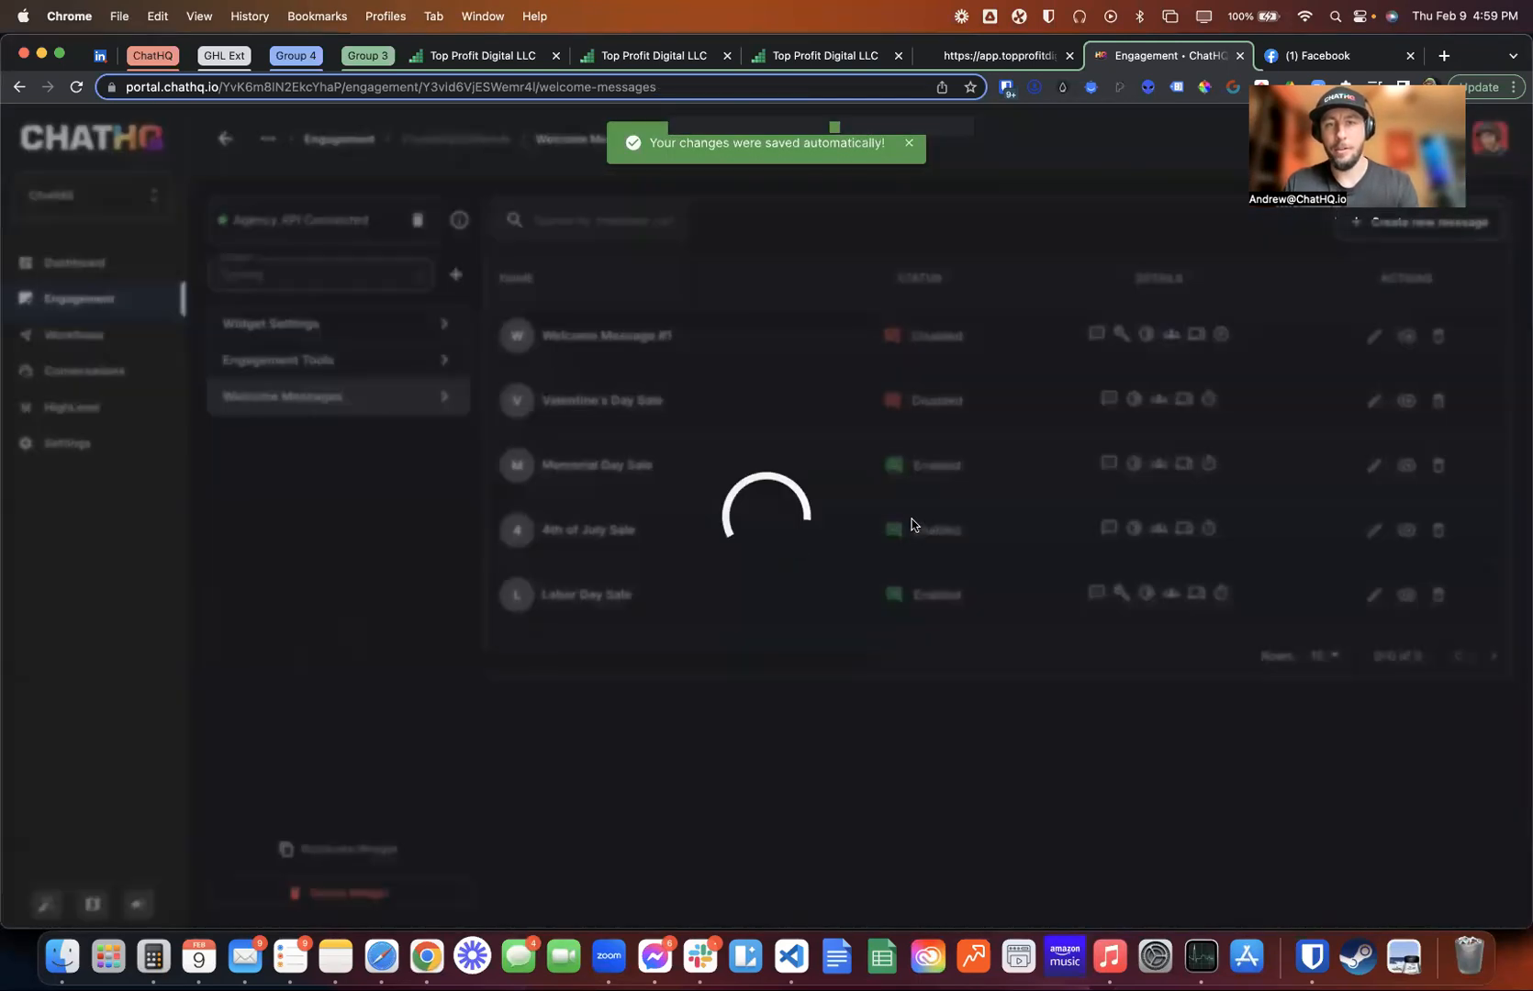
pyautogui.click(894, 532)
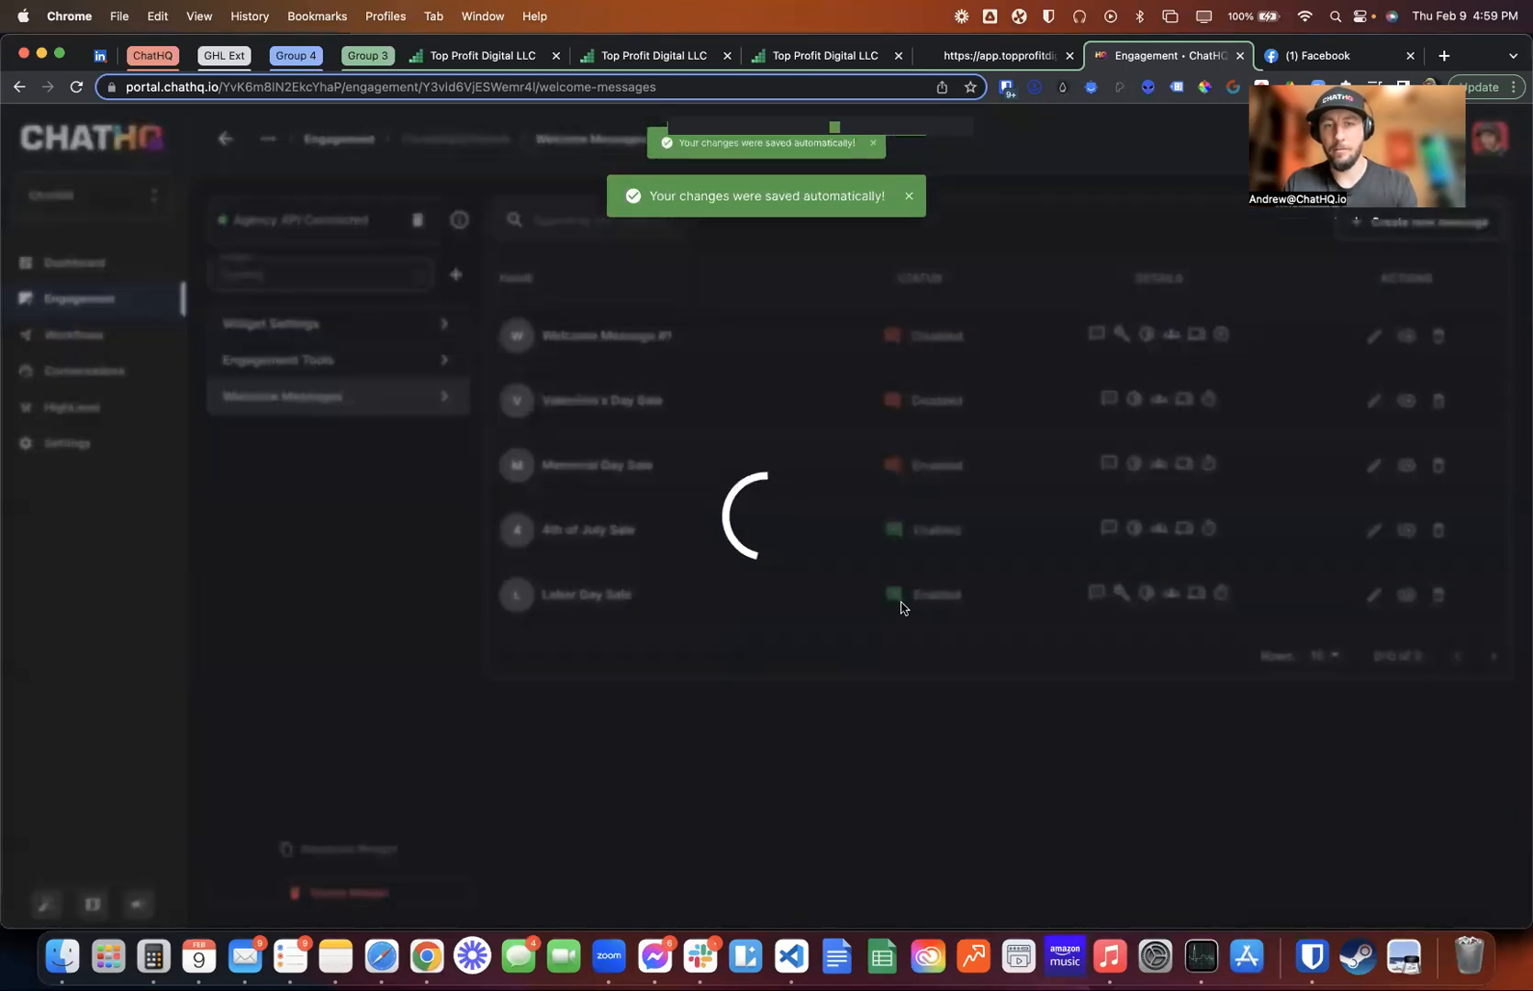
pyautogui.click(895, 595)
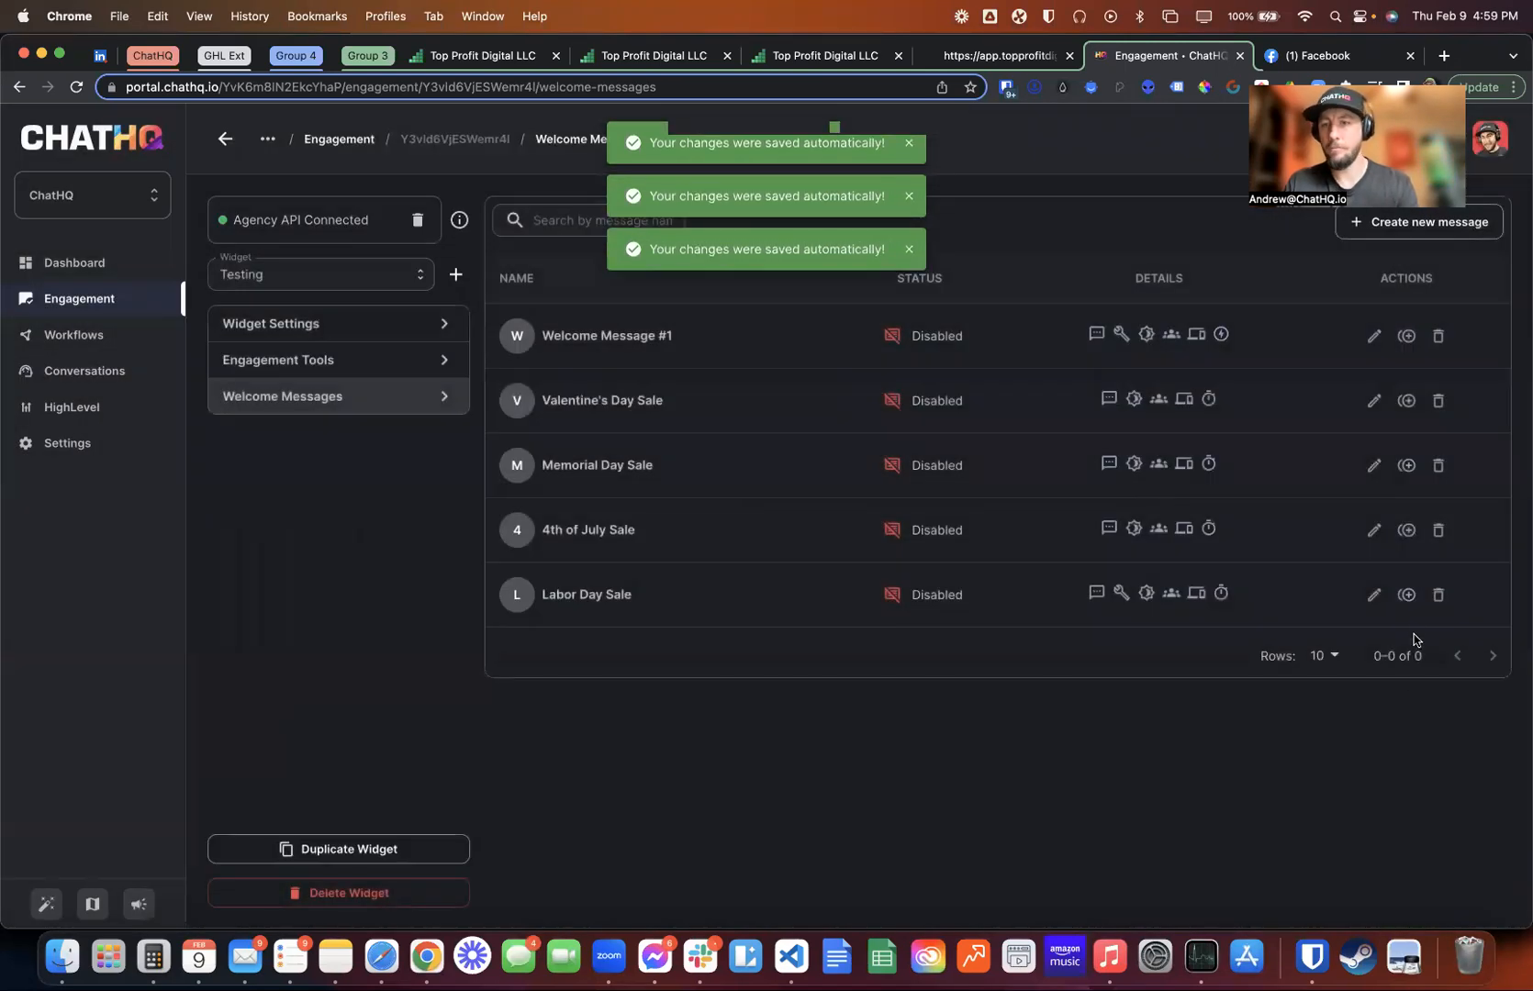
# Duplicate the Labor Day Sale message, open the copy for editing, and copy the media library link of the Halloween image
pyautogui.click(1406, 594)
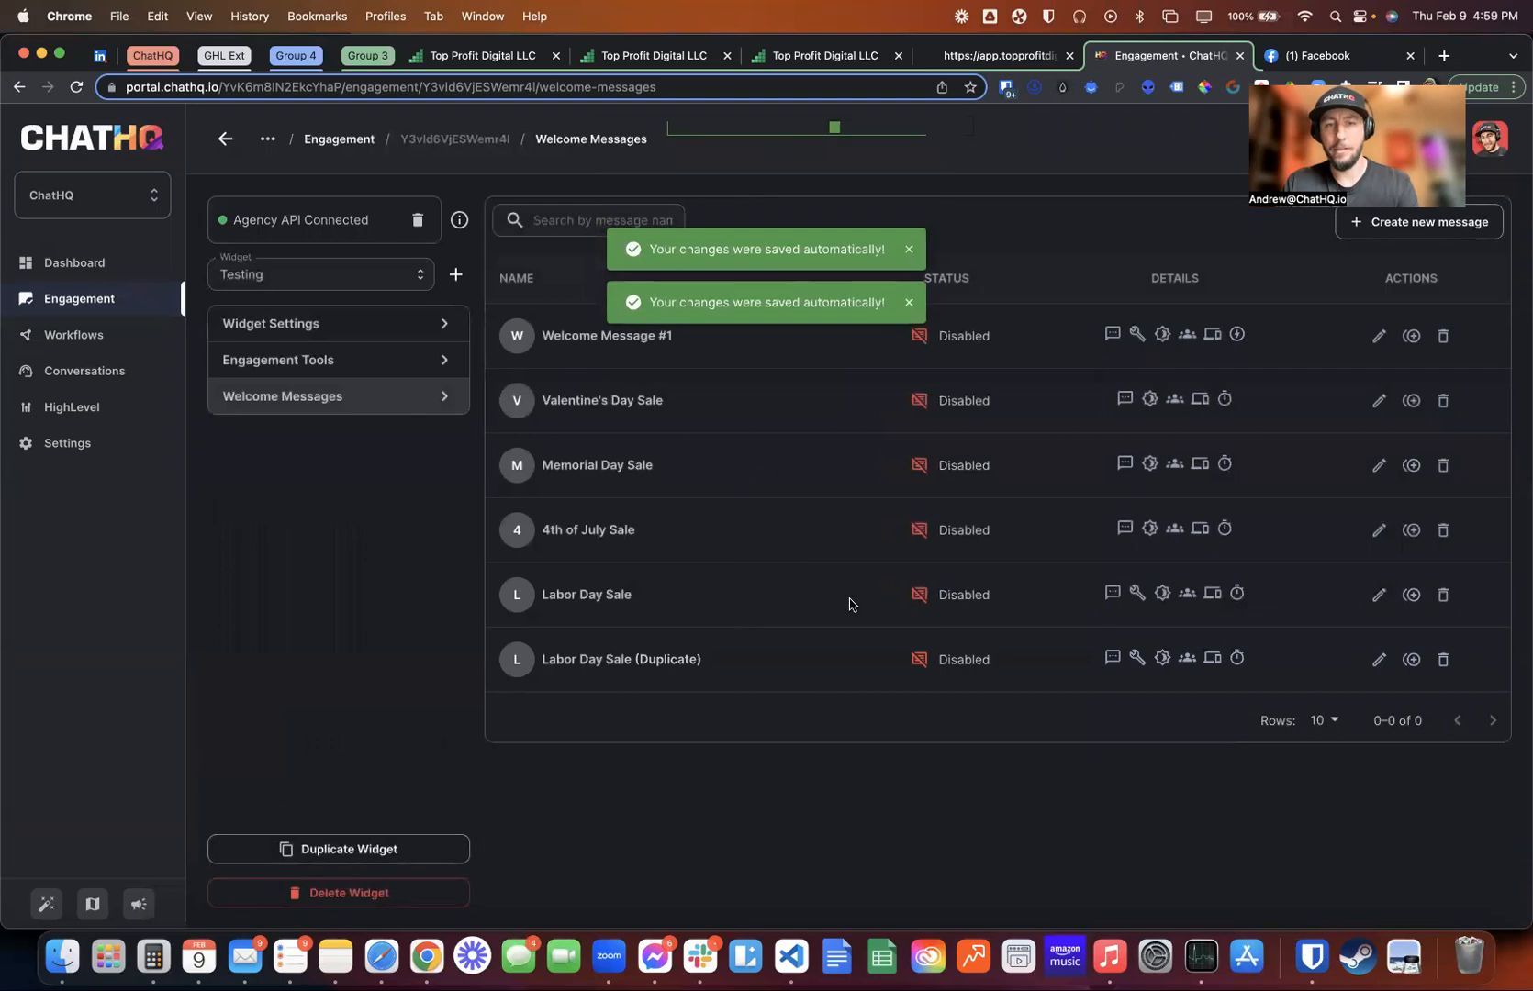
pyautogui.click(1378, 657)
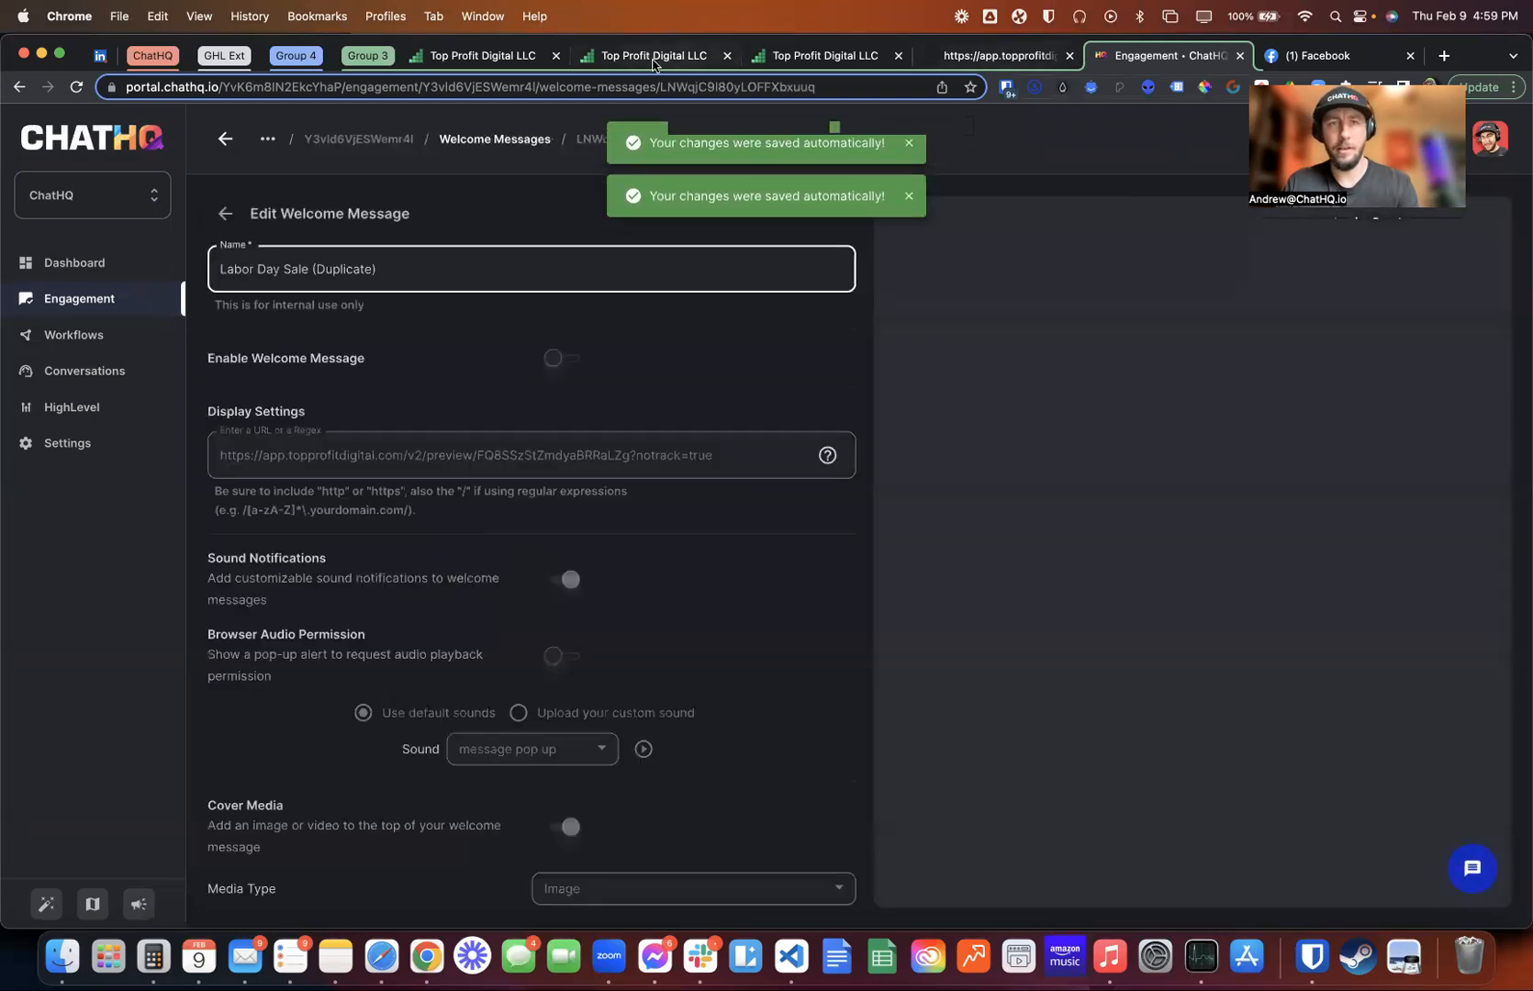
pyautogui.click(652, 57)
pyautogui.rightClick(931, 504)
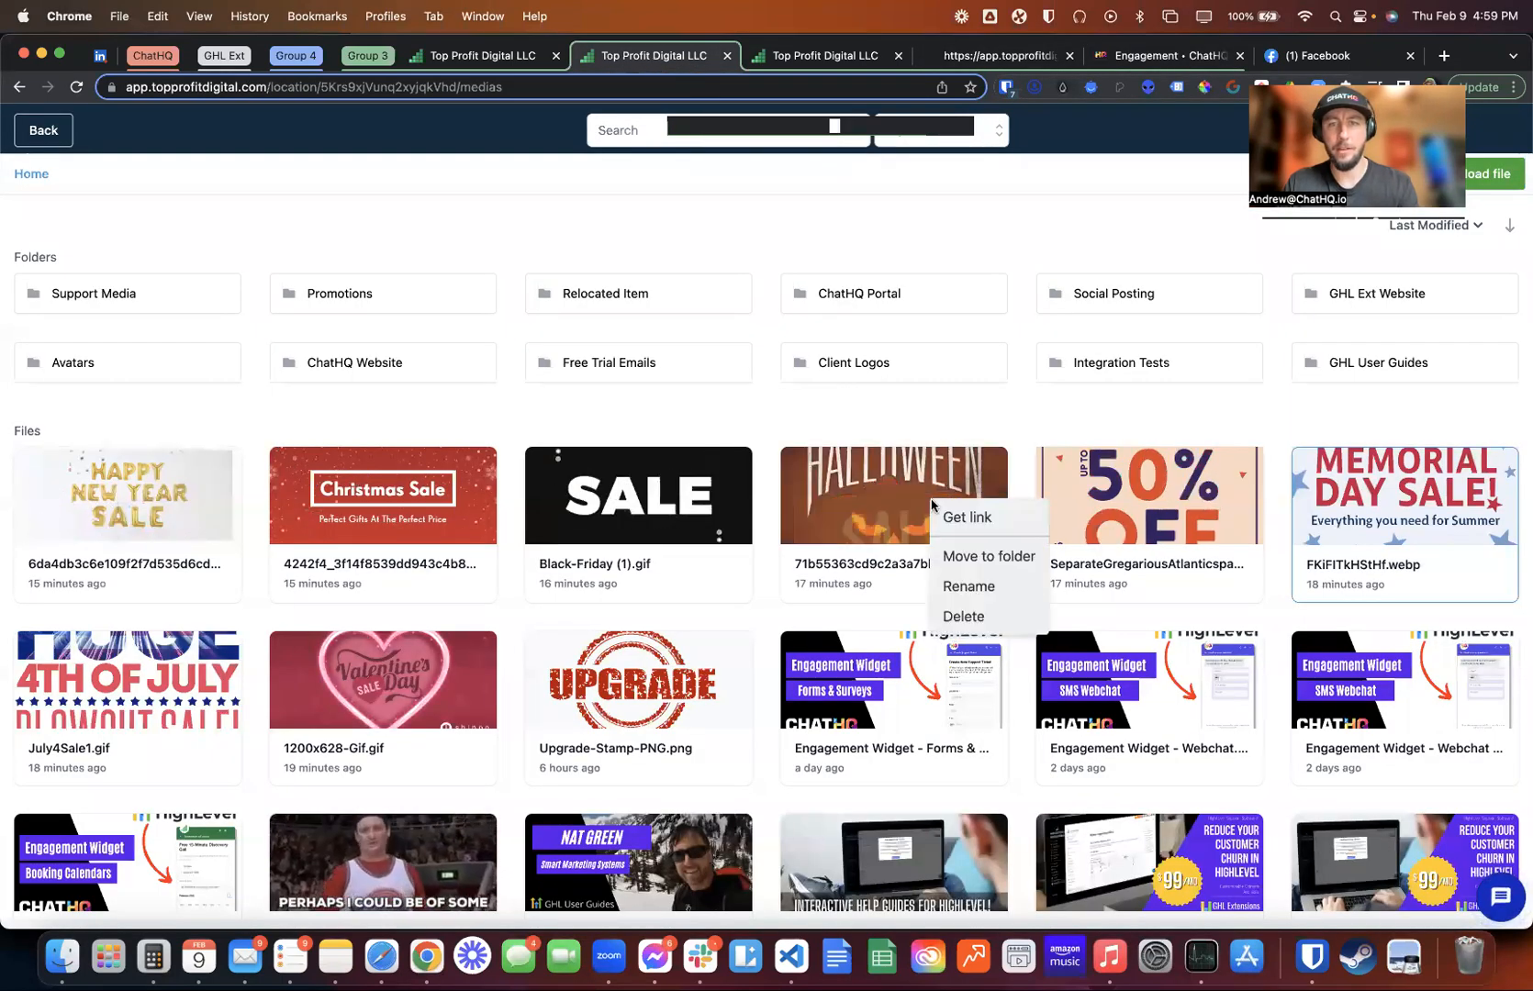
pyautogui.click(967, 517)
pyautogui.click(1158, 55)
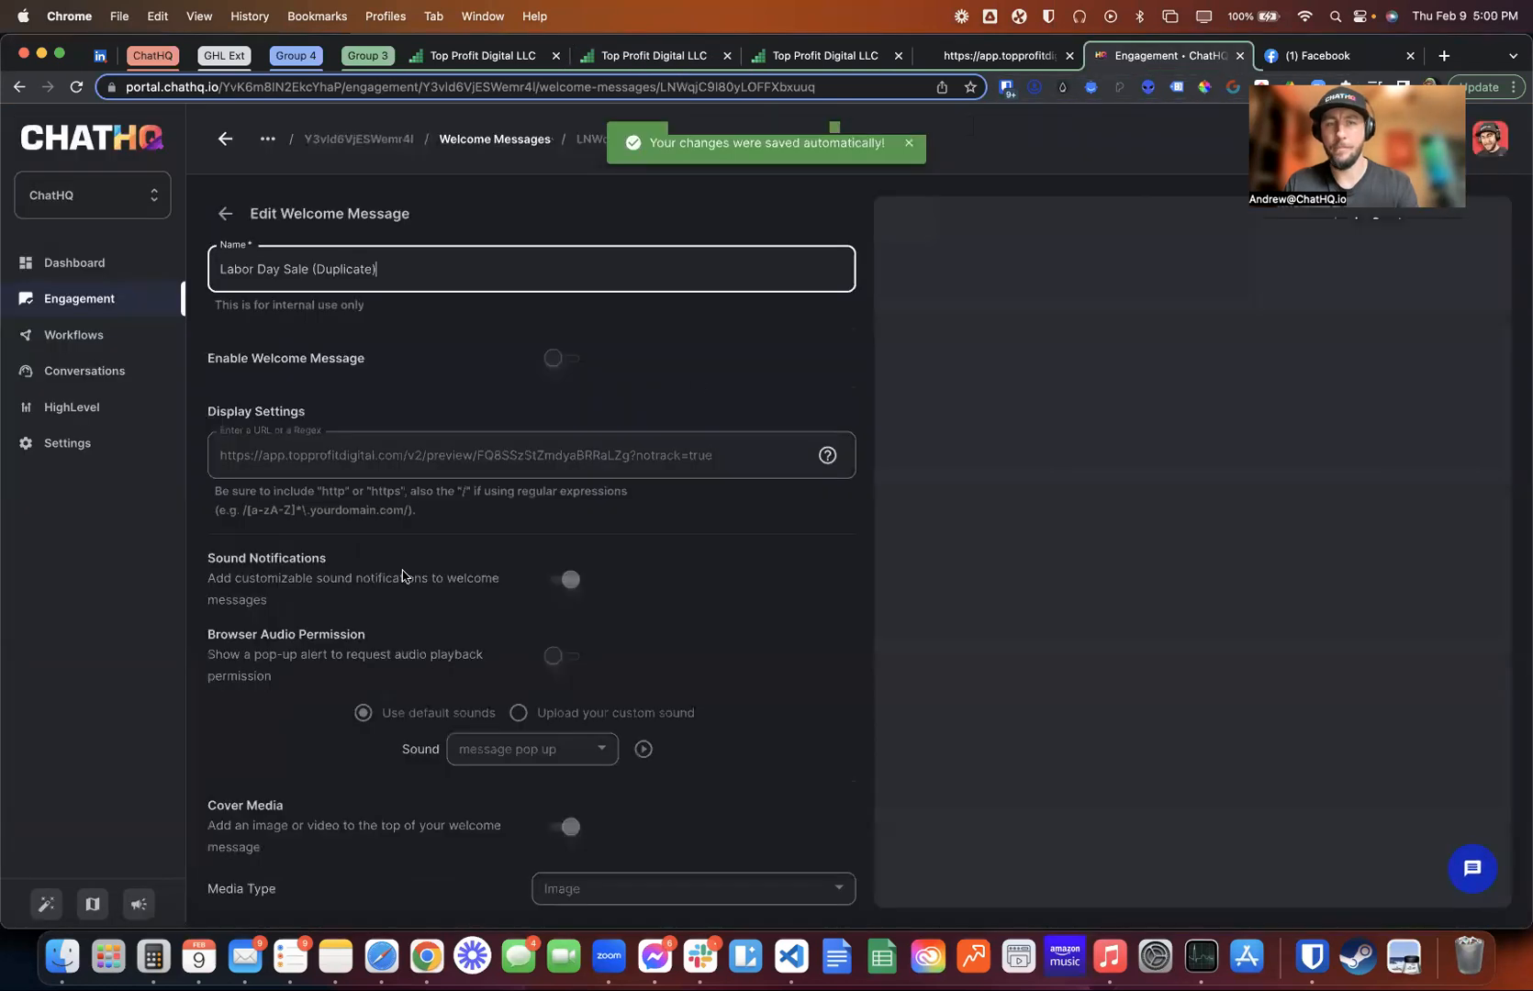
# Rename the duplicated message as Halloween Sale, apply the change and enable the message
pyautogui.moveTo(280, 271); pyautogui.dragTo(205, 269)
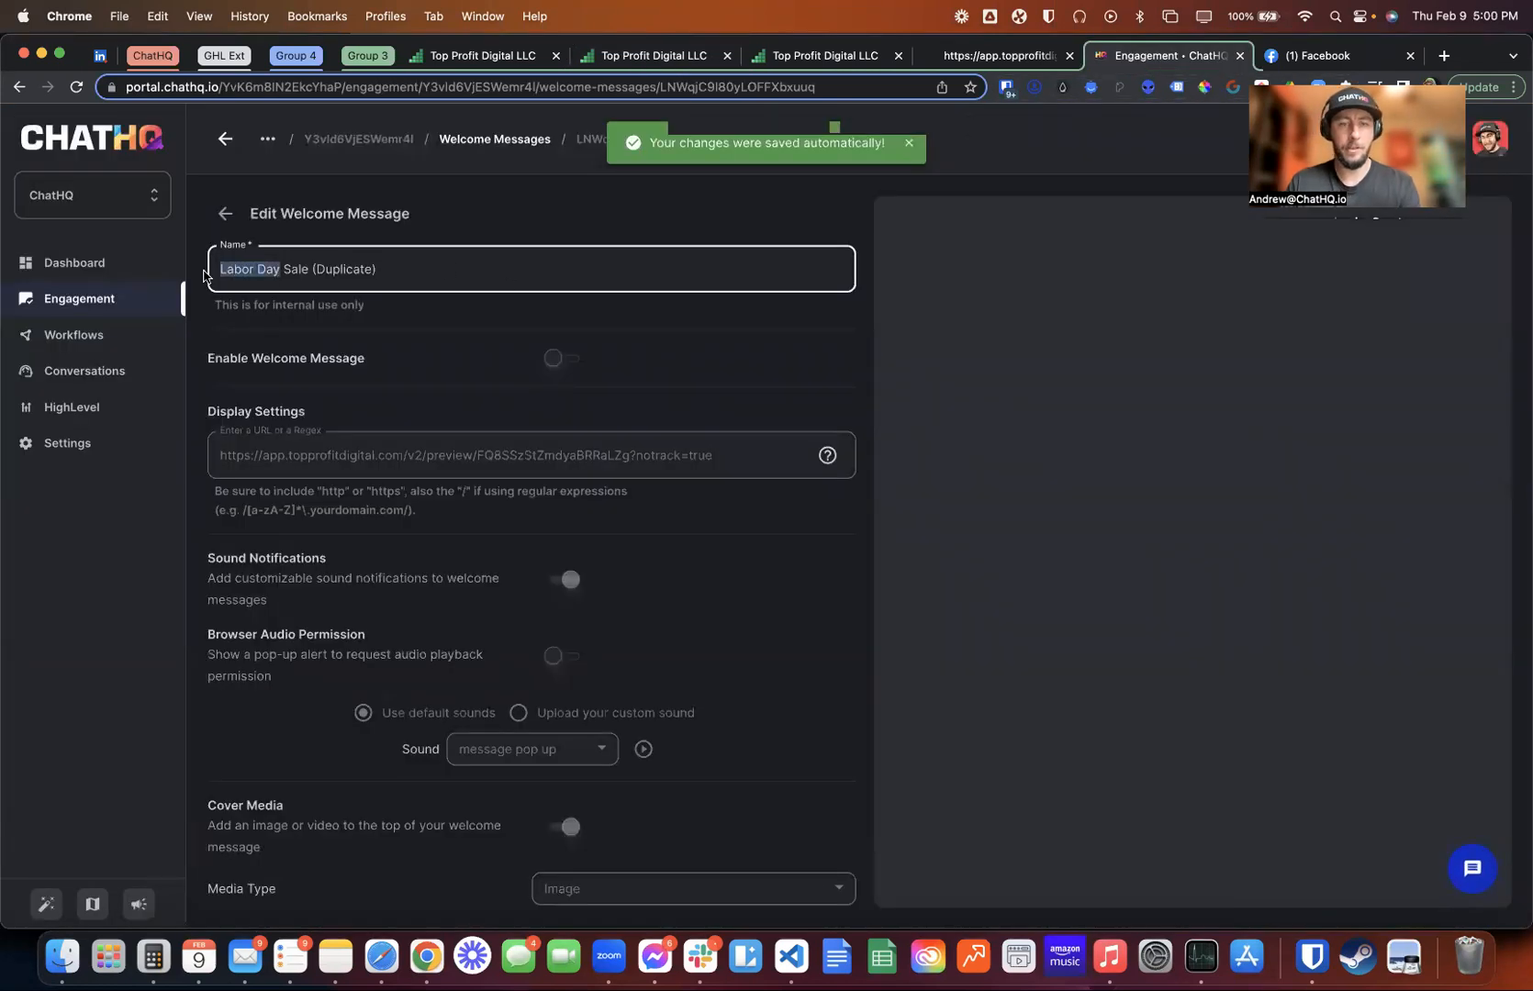
pyautogui.write('Halloween')
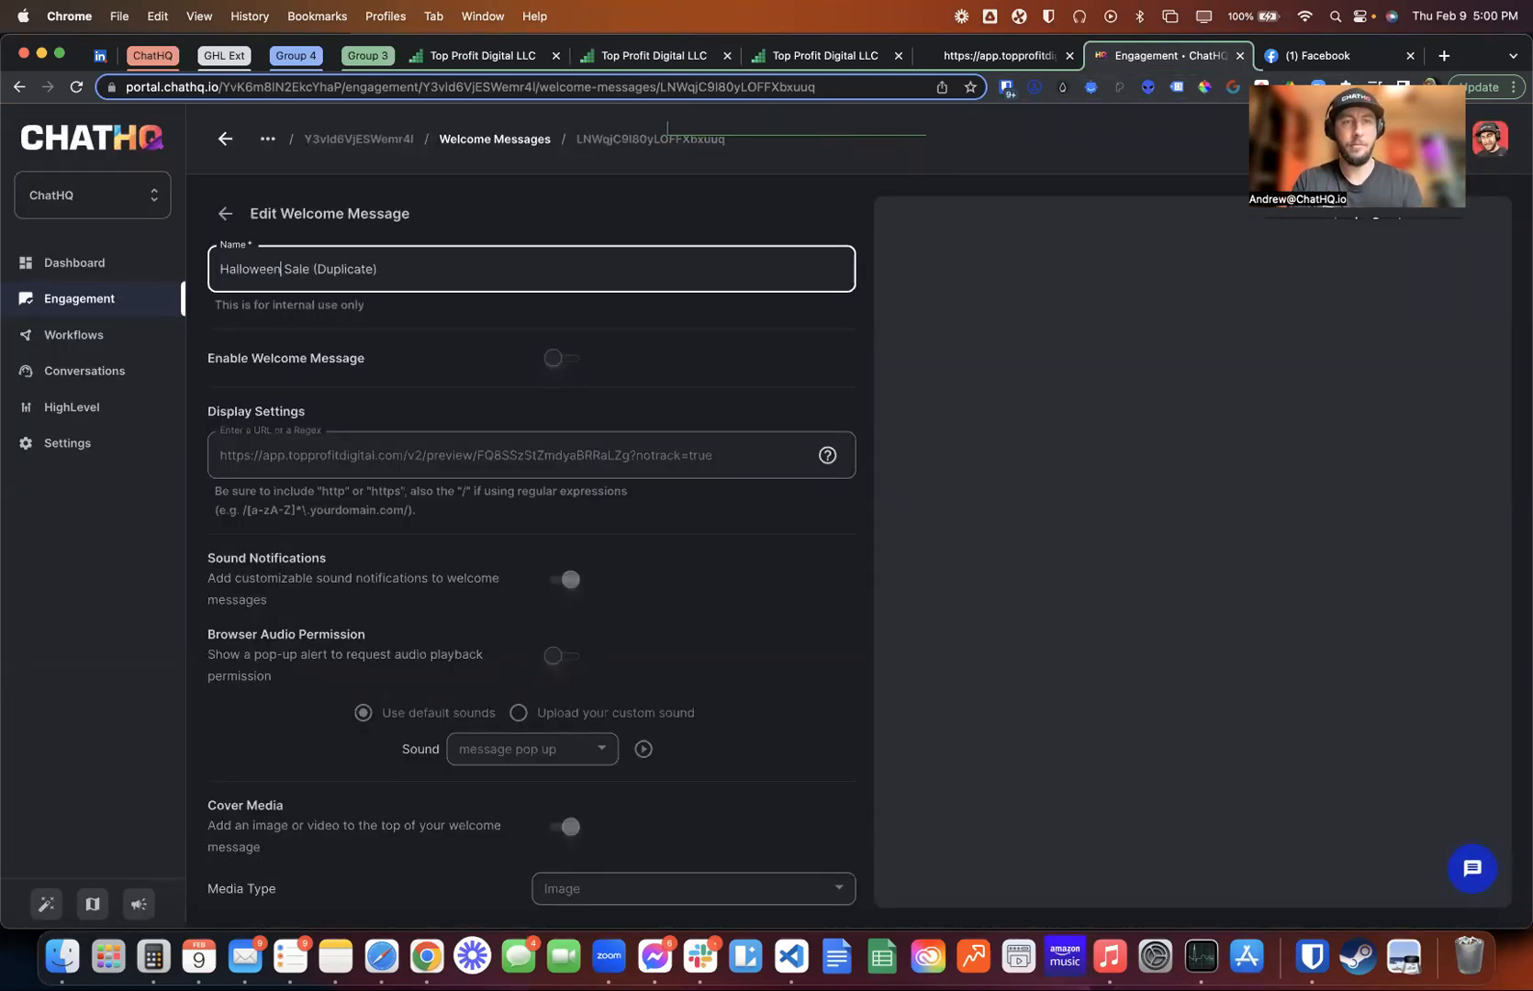
pyautogui.moveTo(377, 269); pyautogui.dragTo(320, 273)
pyautogui.press('BackSpace')
pyautogui.press('BackSpace')
pyautogui.press('BackSpace')
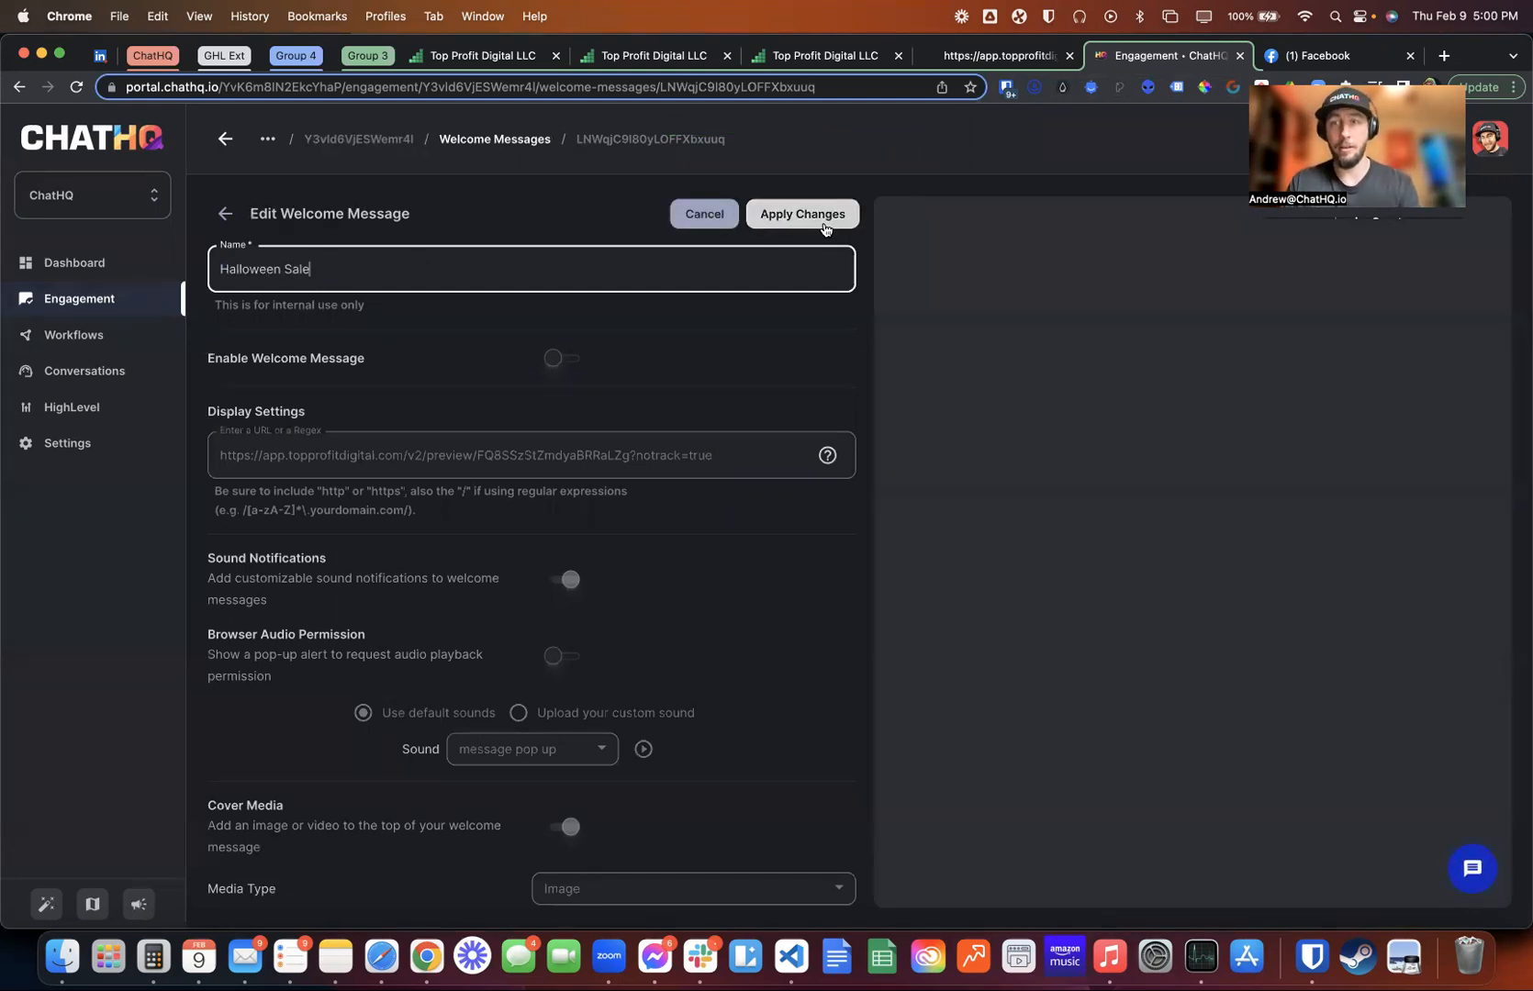
pyautogui.click(843, 225)
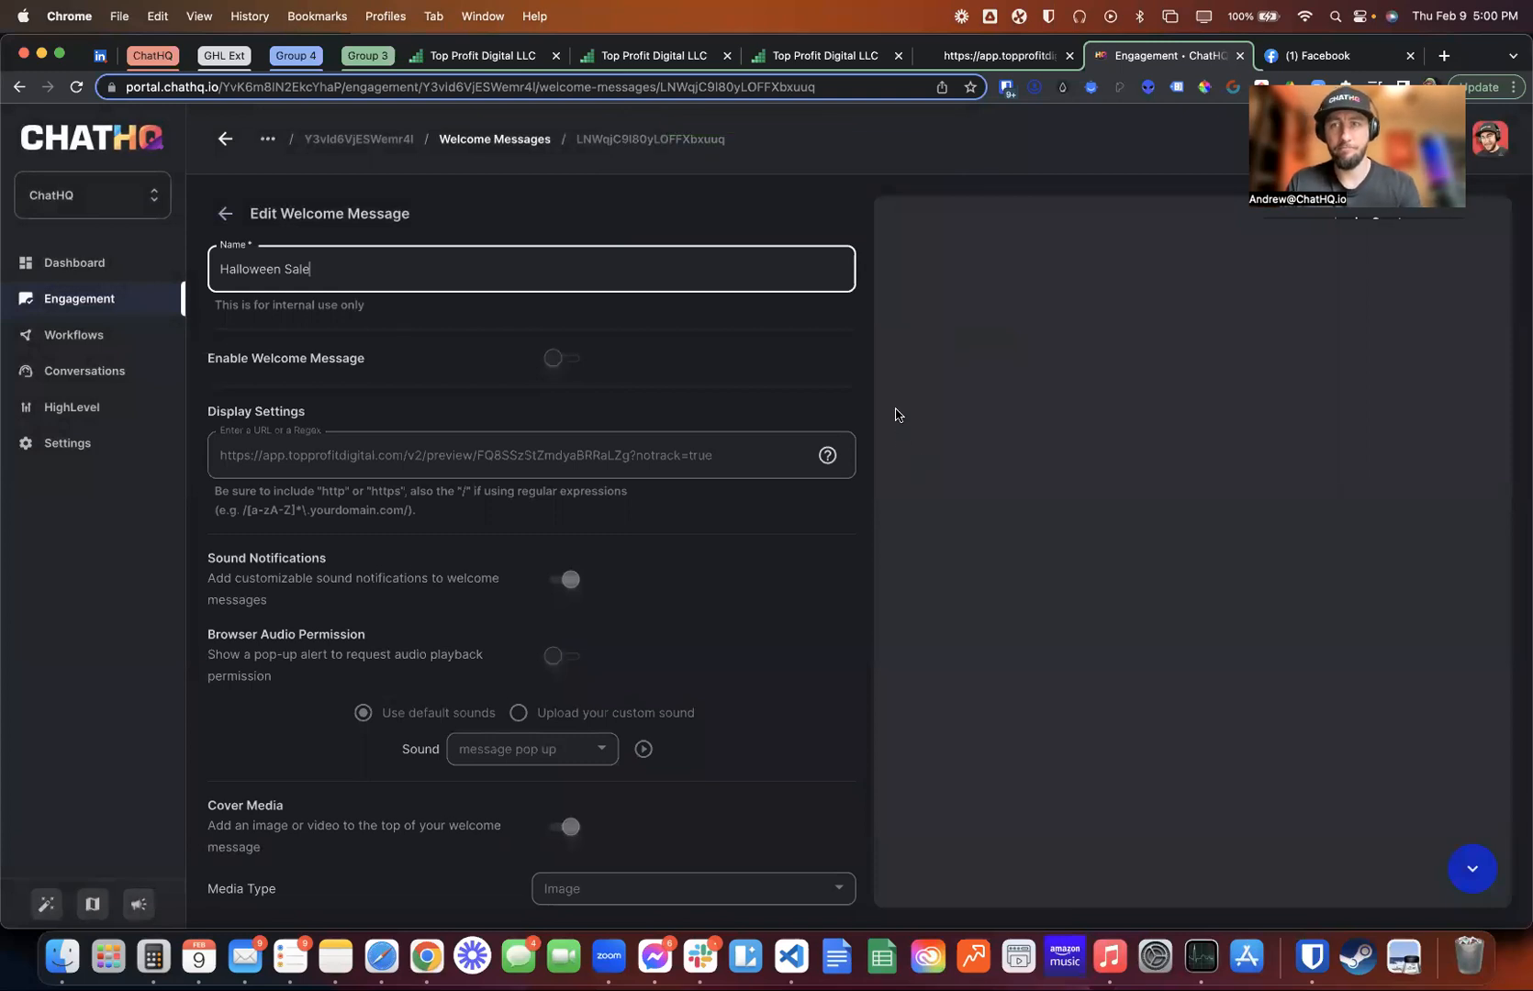
pyautogui.click(551, 358)
# Replace the Halloween message's cover media URL with the copied link of the Halloween image
pyautogui.scroll(-3, 565, 597)
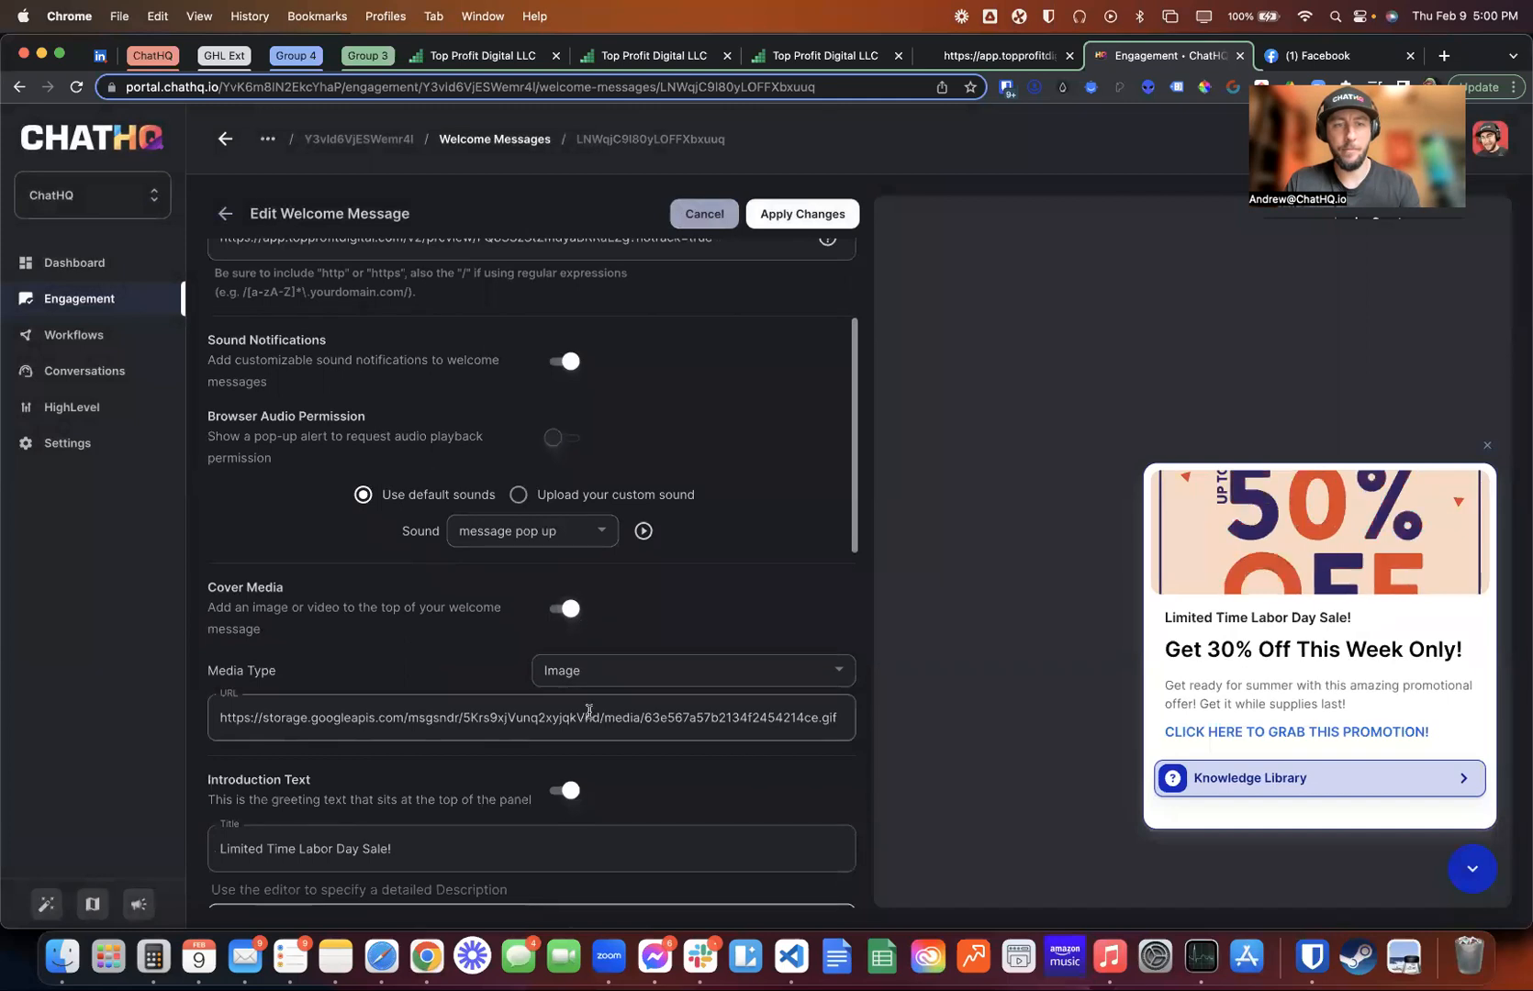
pyautogui.click(588, 711)
pyautogui.press('super+a')
pyautogui.write('https://storage.googleapis.com/msgsndr/5Krs9xjVunq2xyjqkVhd/media/63e567bb560fb7135499fb77.gif')
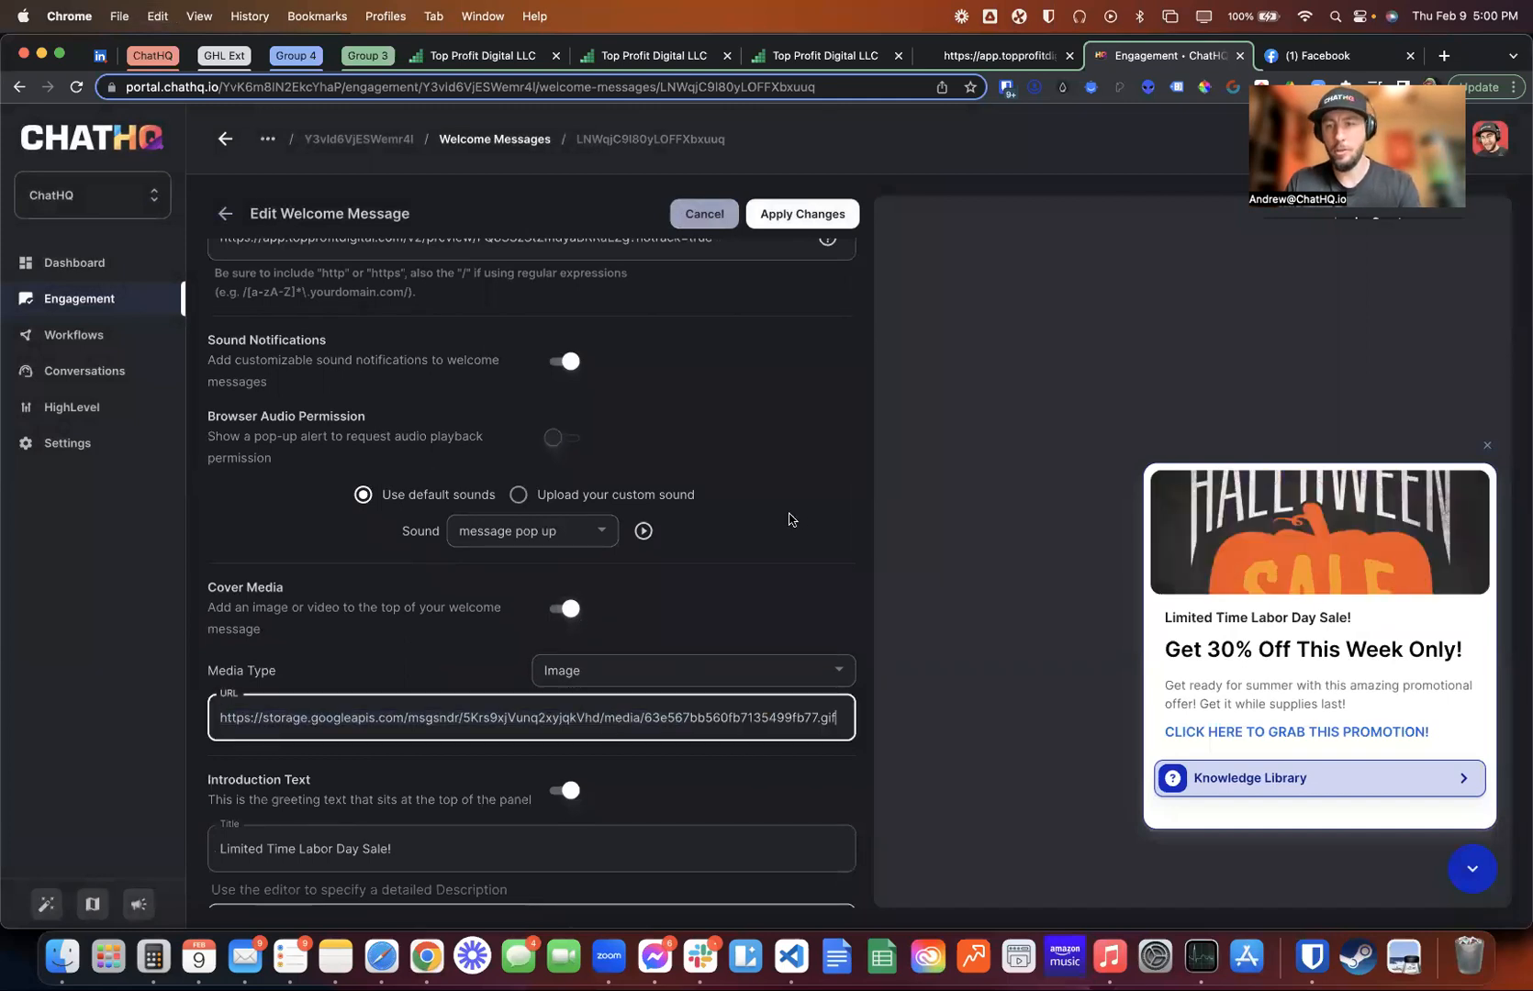
# Change the introduction title of the Halloween message to "Spooky Halloween Sale!"
pyautogui.scroll(-3, 686, 618)
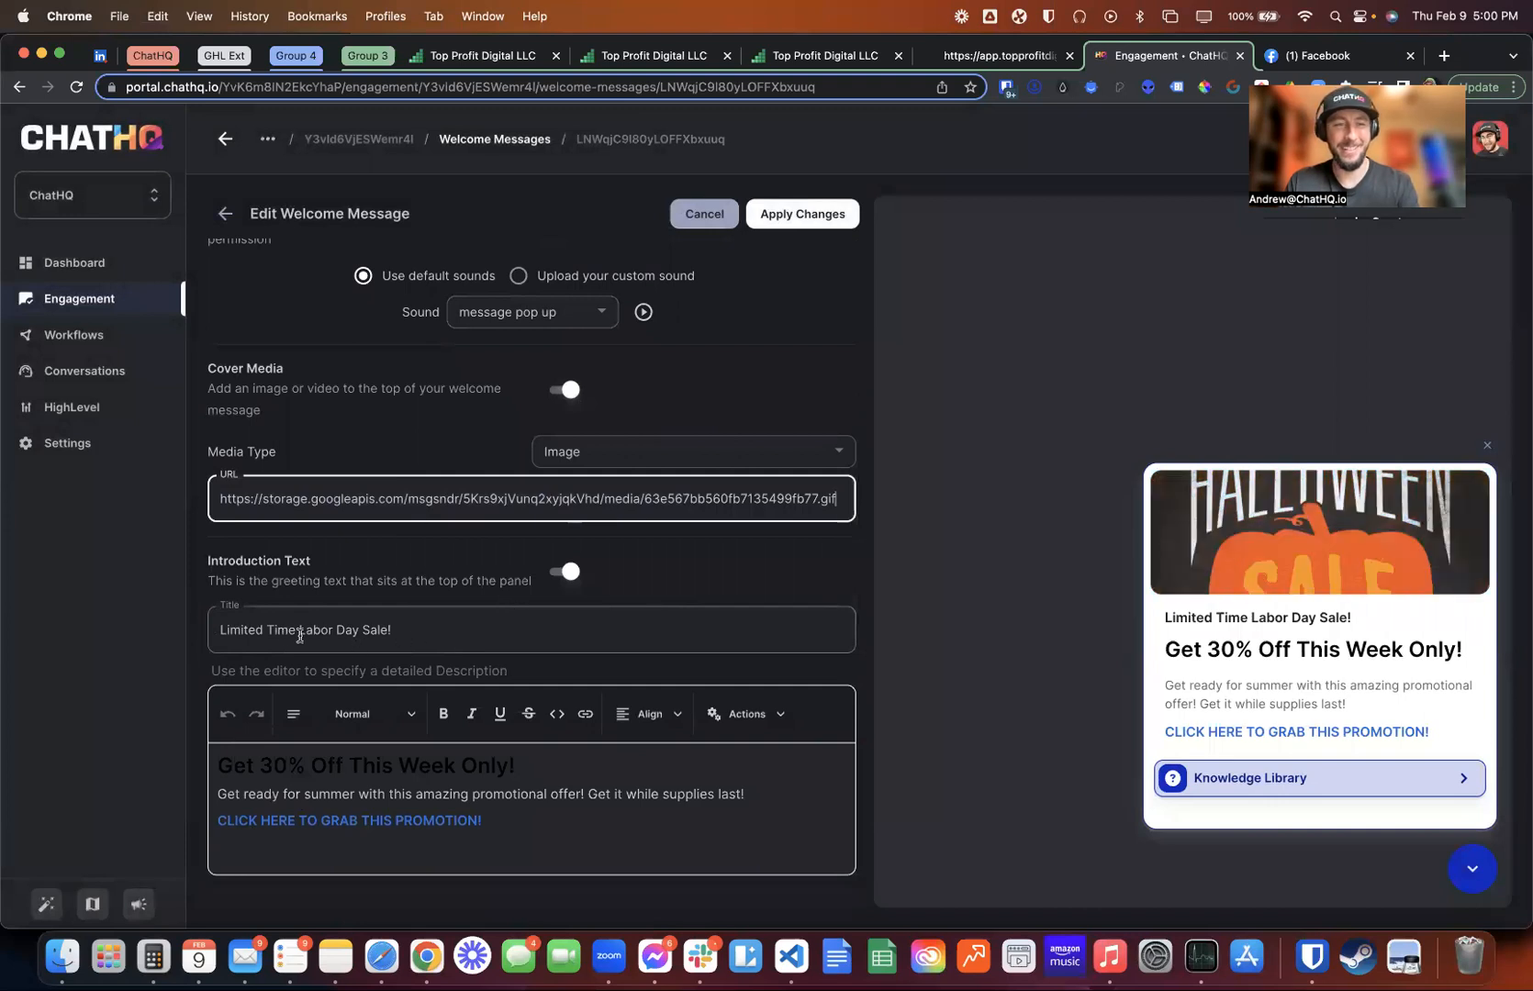
pyautogui.click(358, 629)
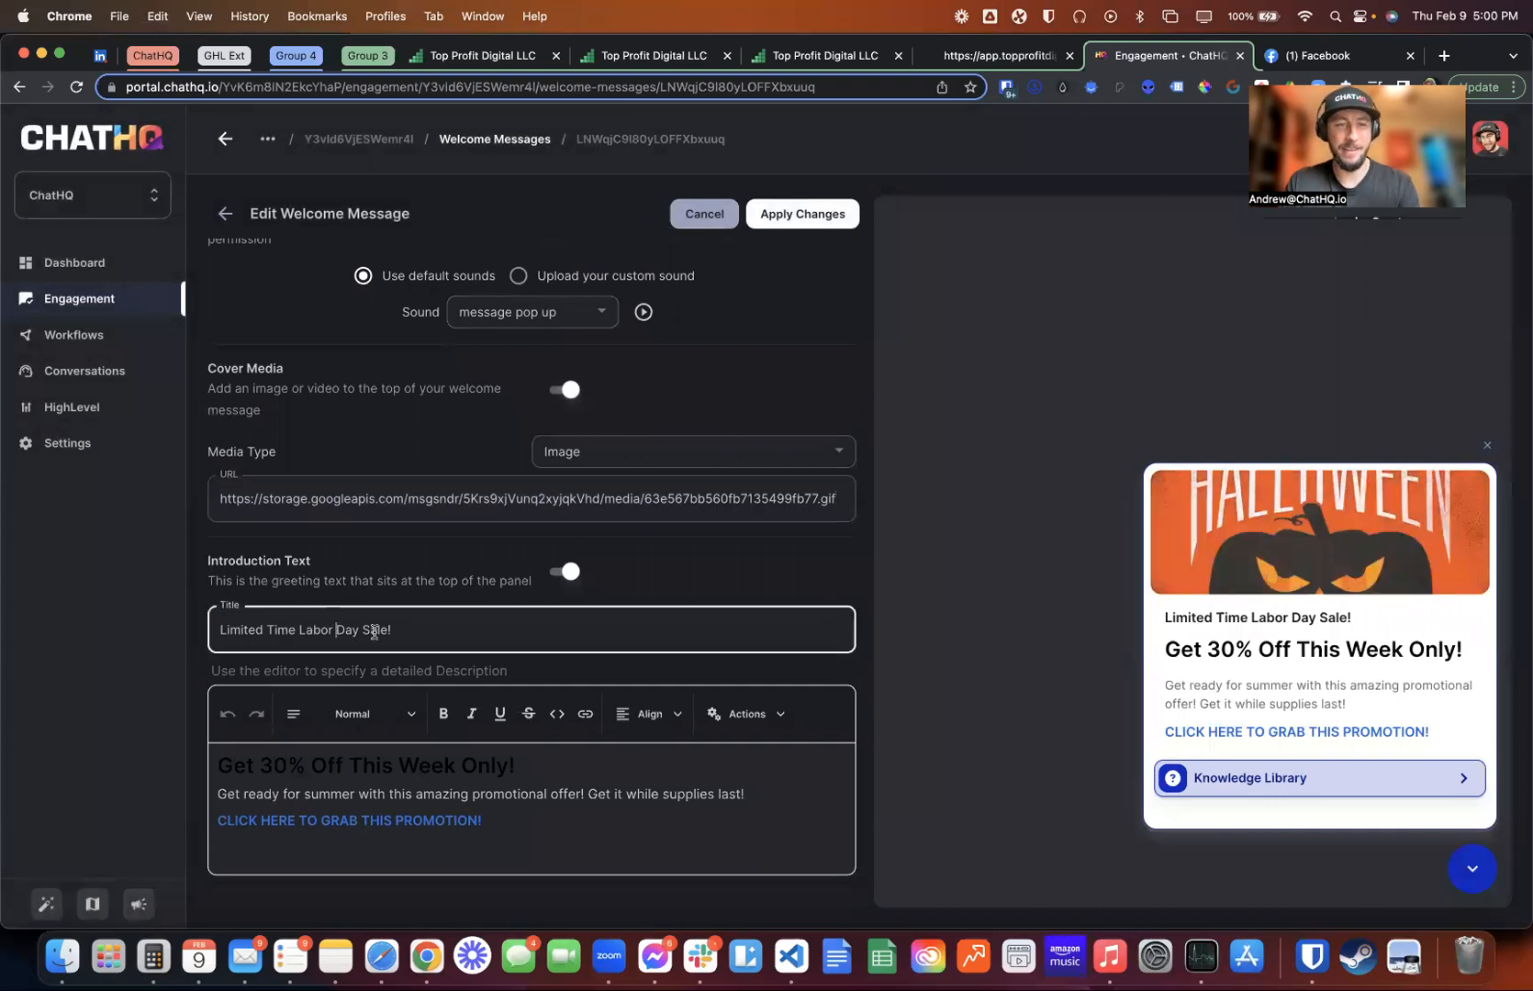
pyautogui.write('Hal')
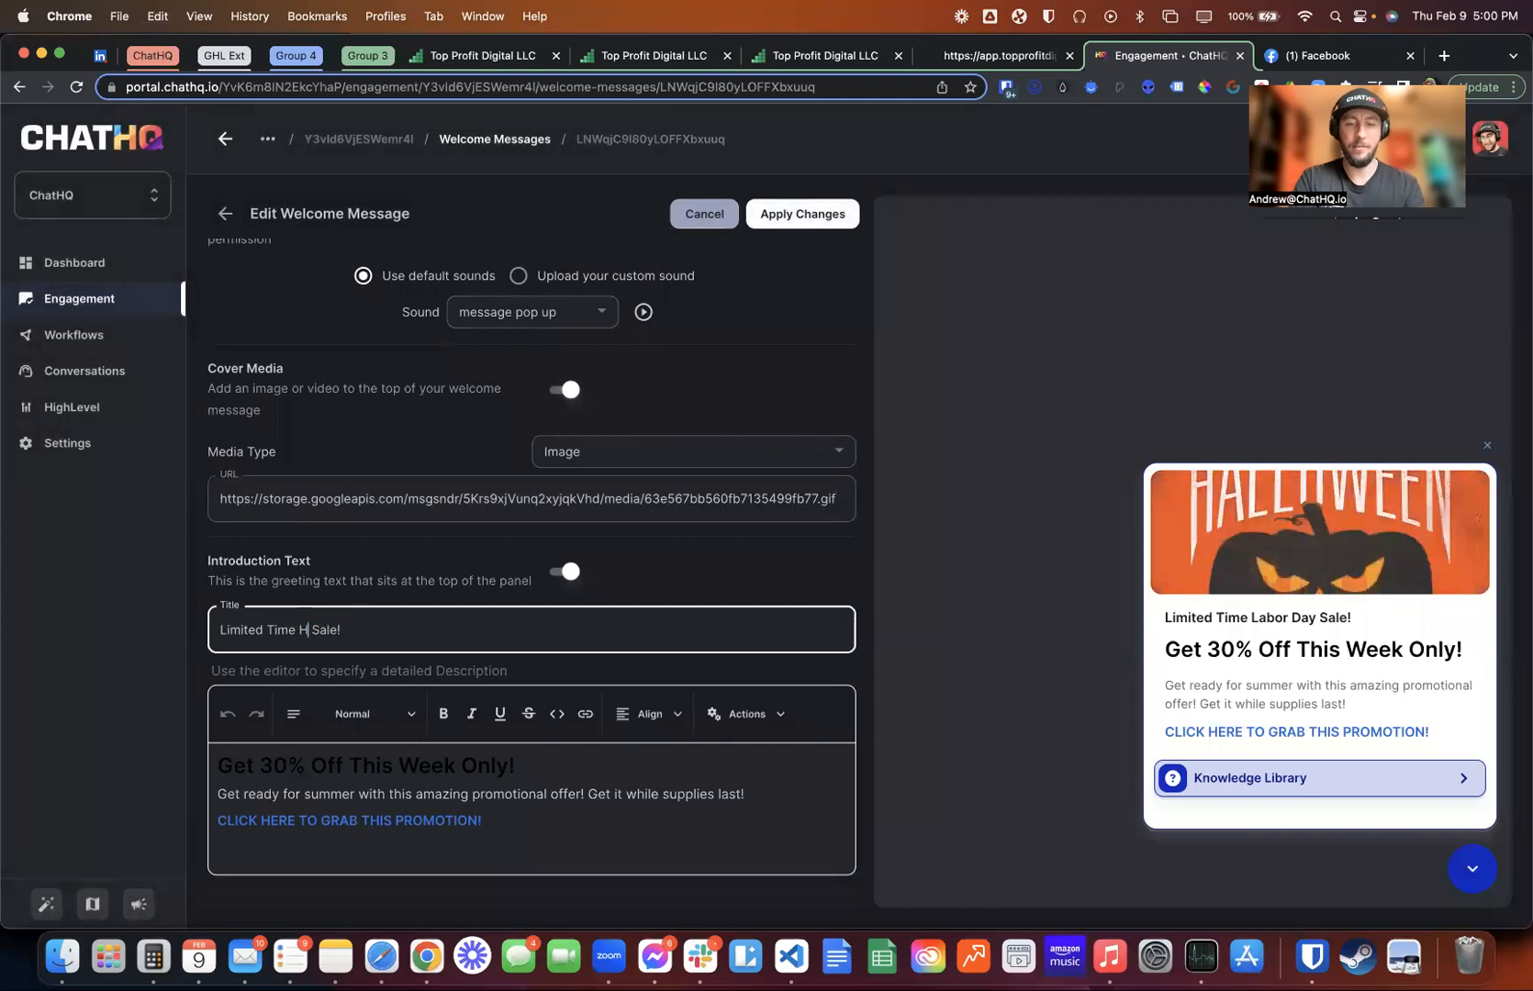
pyautogui.write('loween')
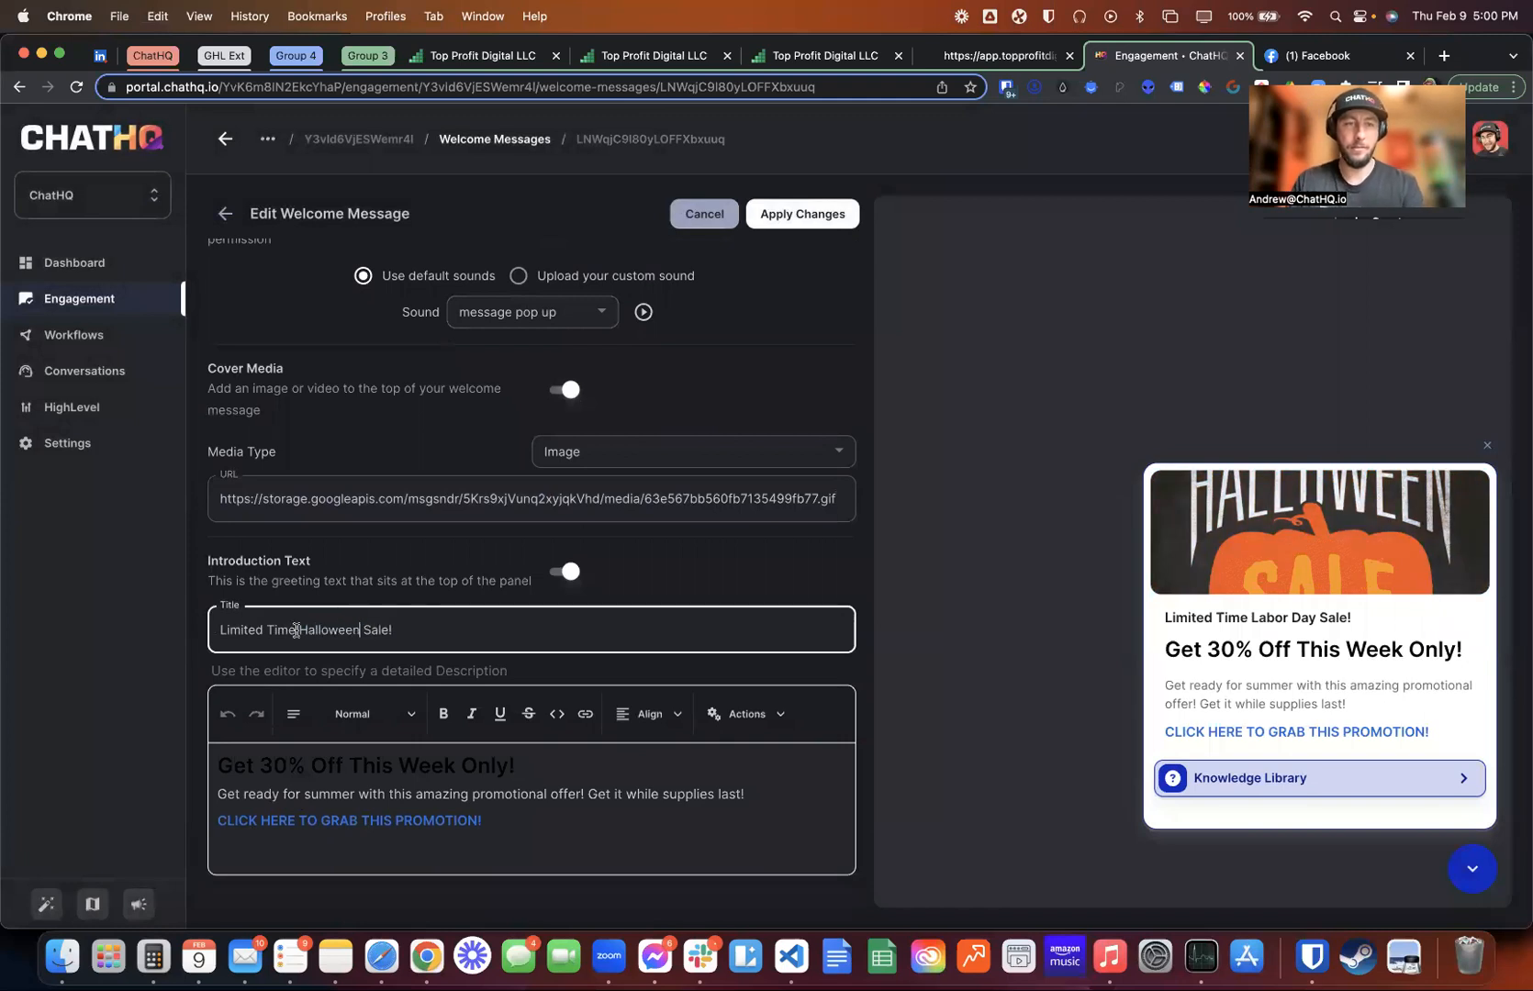
pyautogui.moveTo(295, 630); pyautogui.dragTo(183, 633)
pyautogui.write('Spooky')
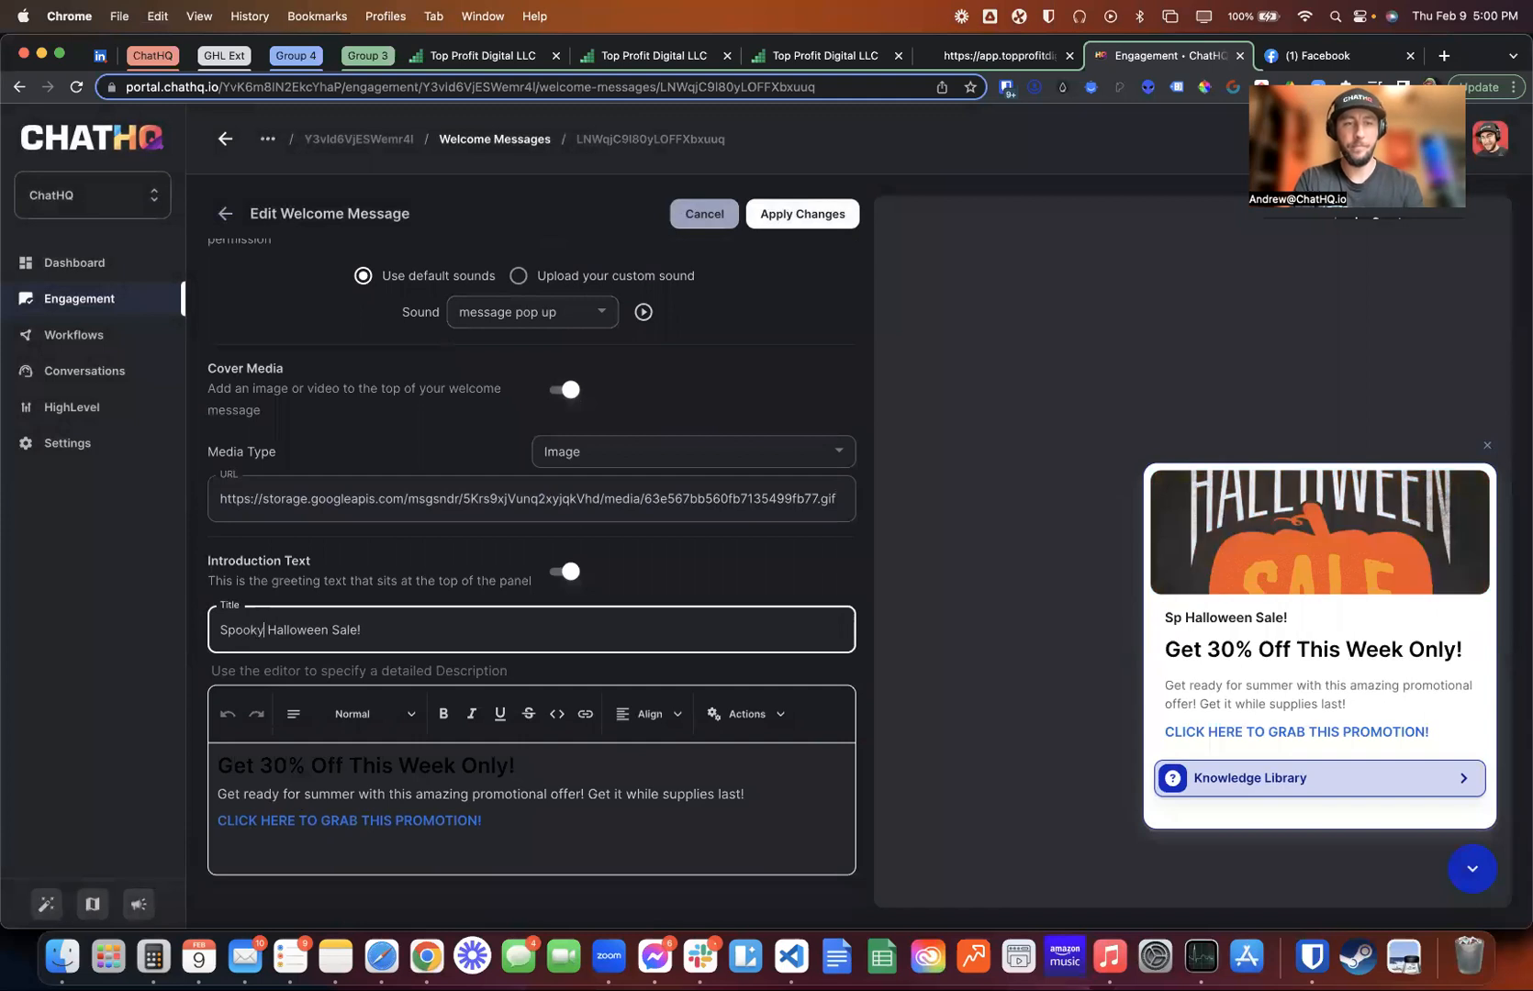
# Link the Halloween Sale message to the Webchat tool instead of the Knowledge Library and apply the changes
pyautogui.scroll(-1, 355, 769)
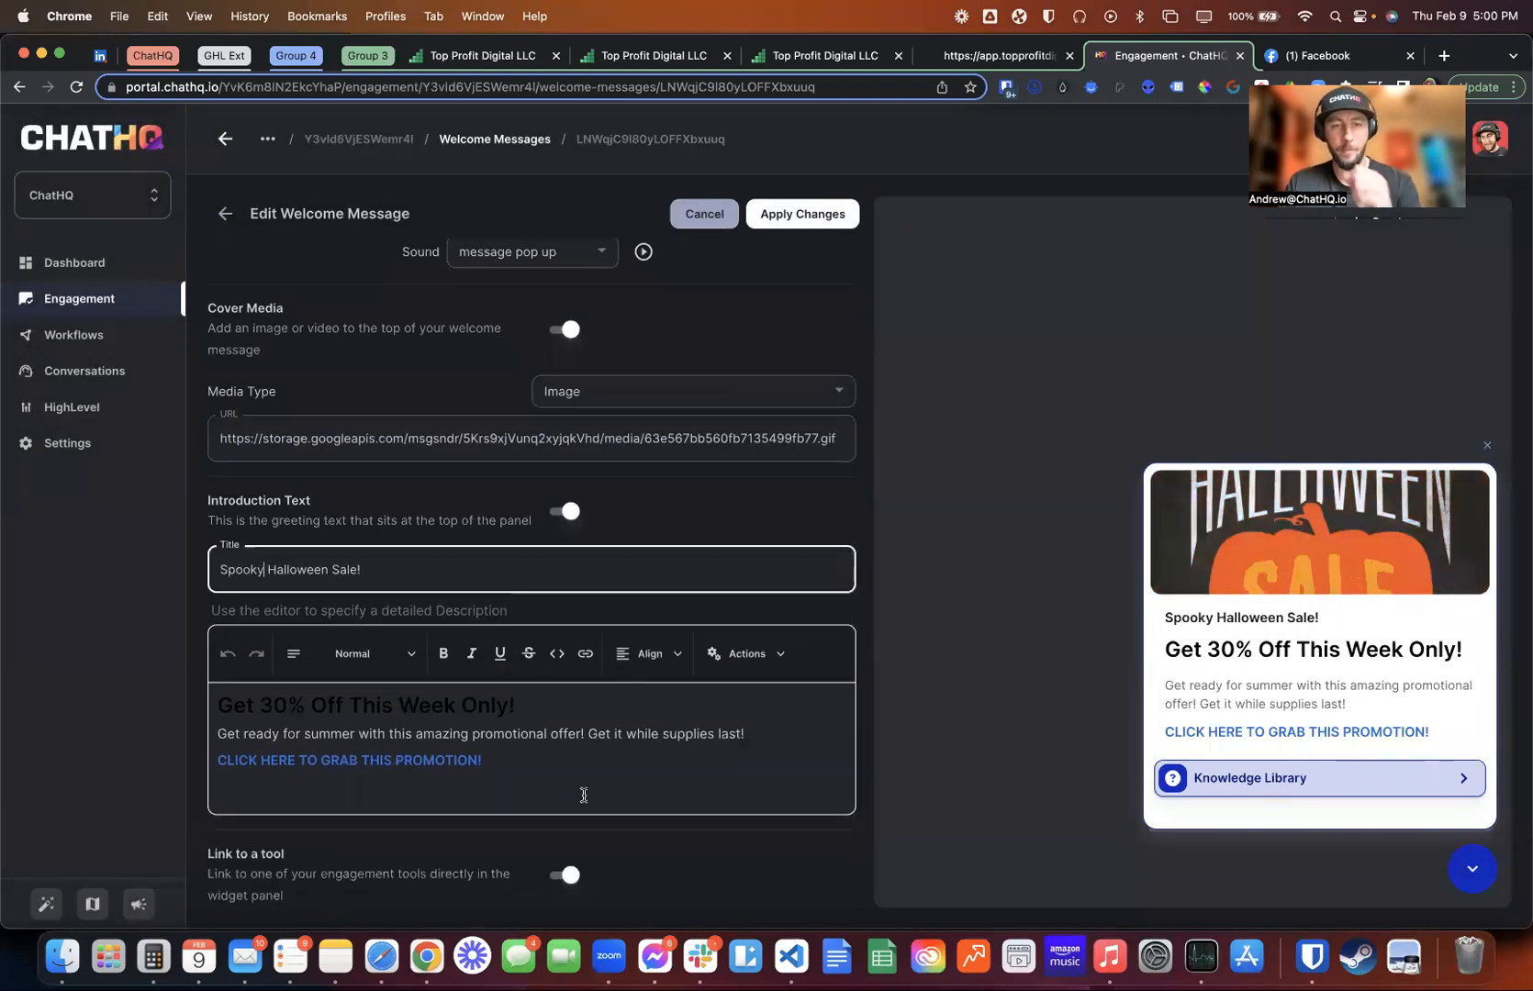
pyautogui.scroll(-6, 603, 760)
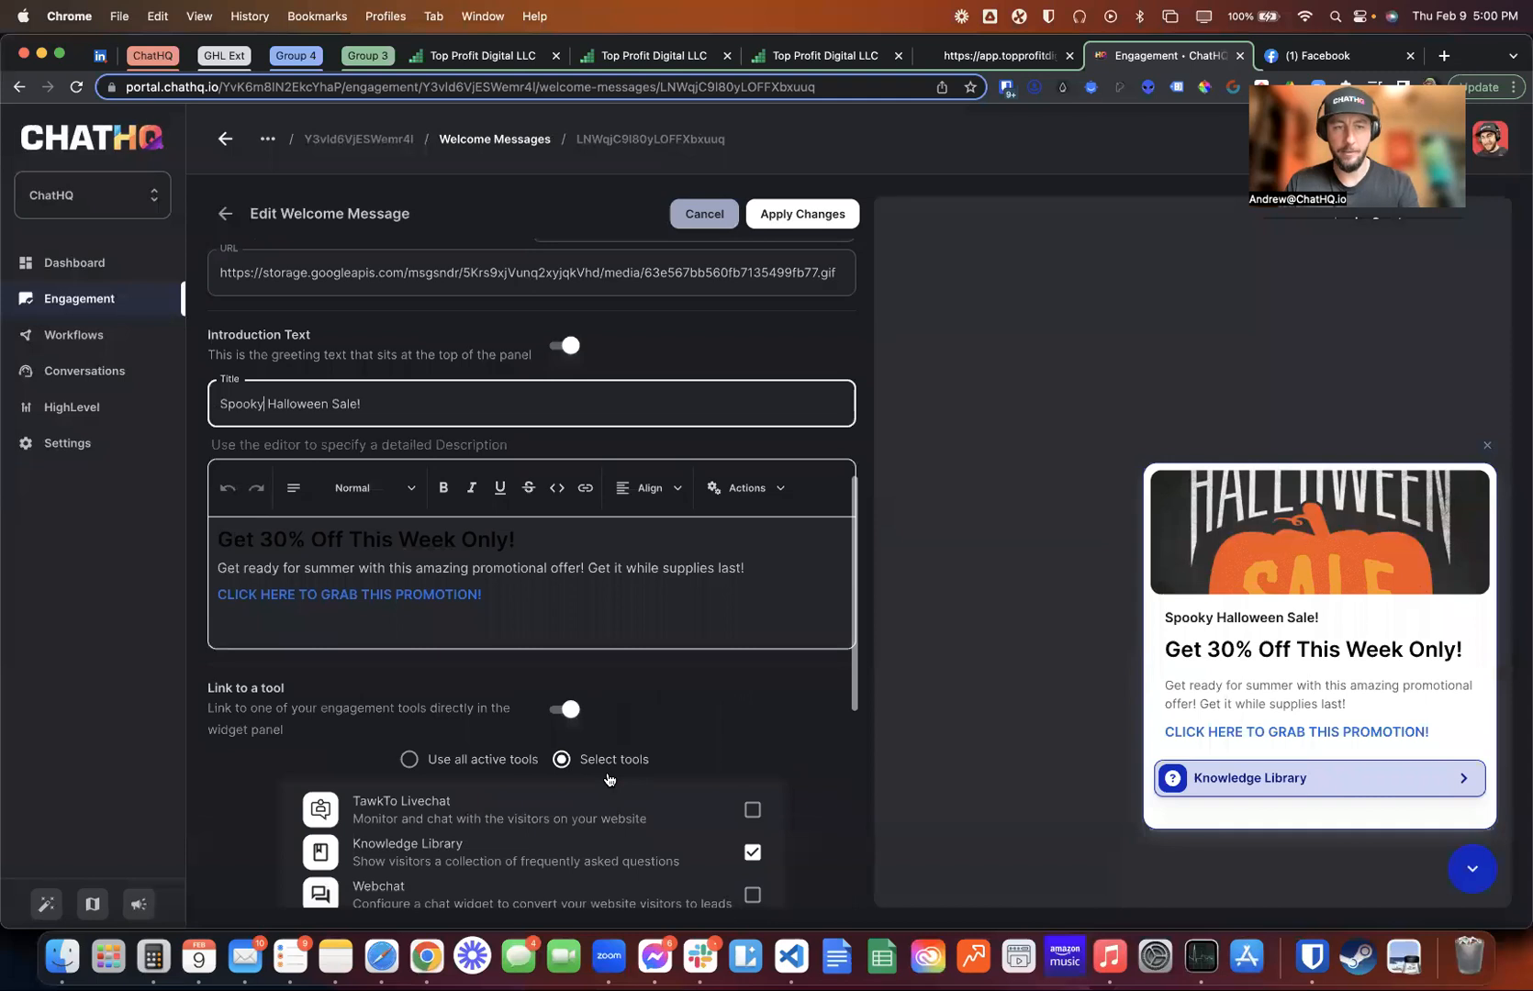
pyautogui.click(753, 655)
pyautogui.click(753, 698)
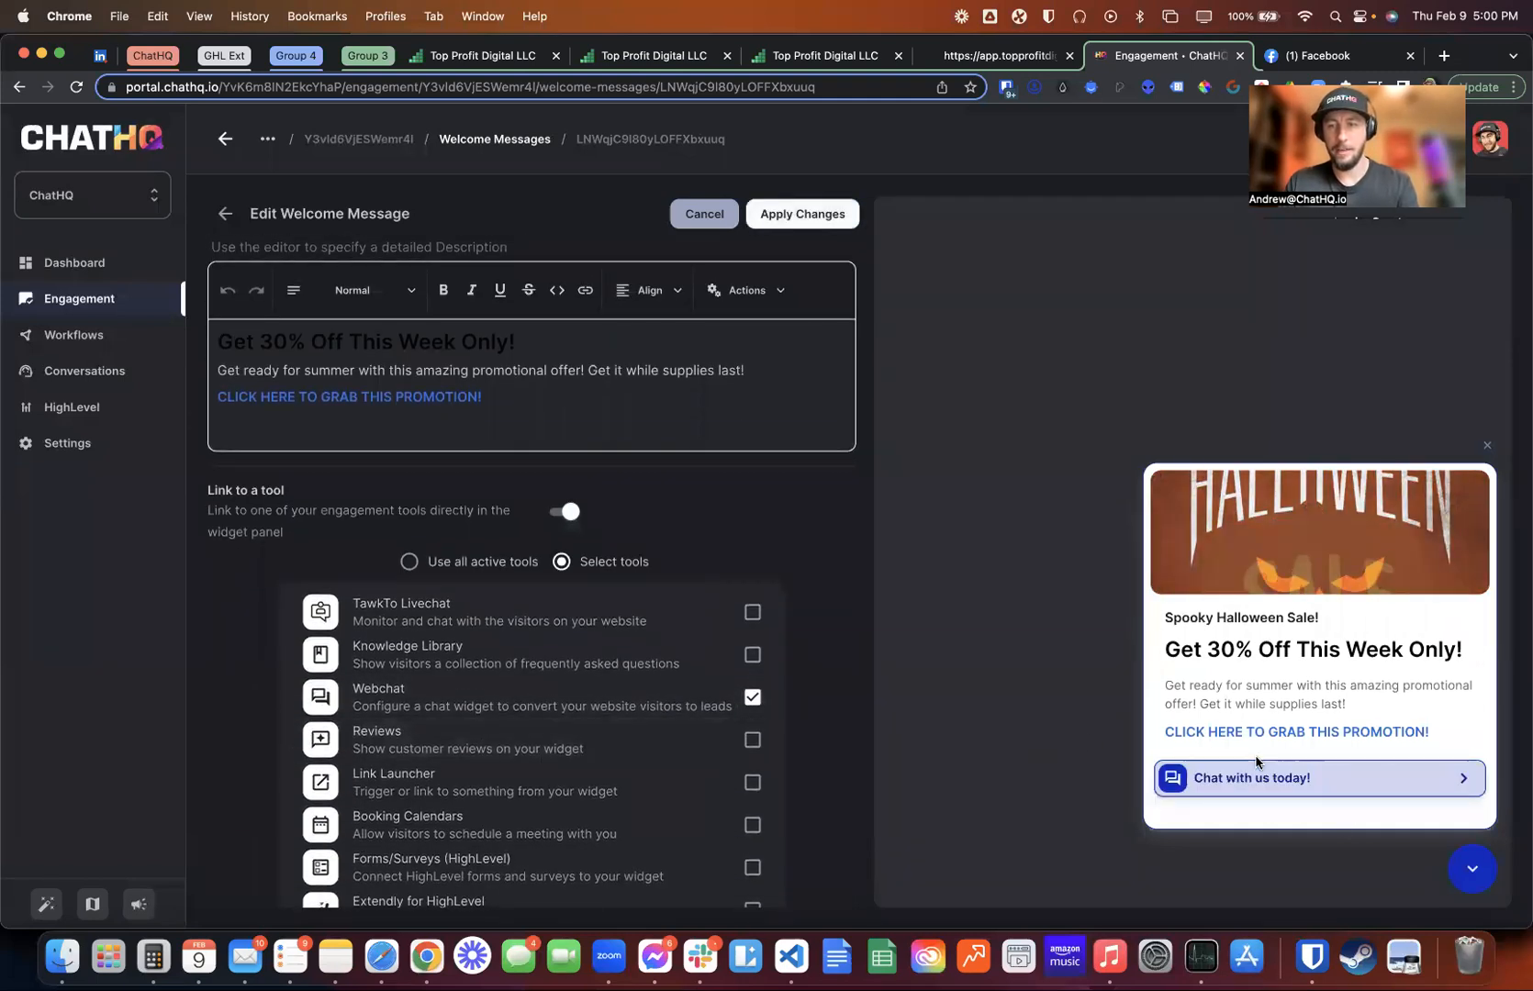
pyautogui.click(788, 228)
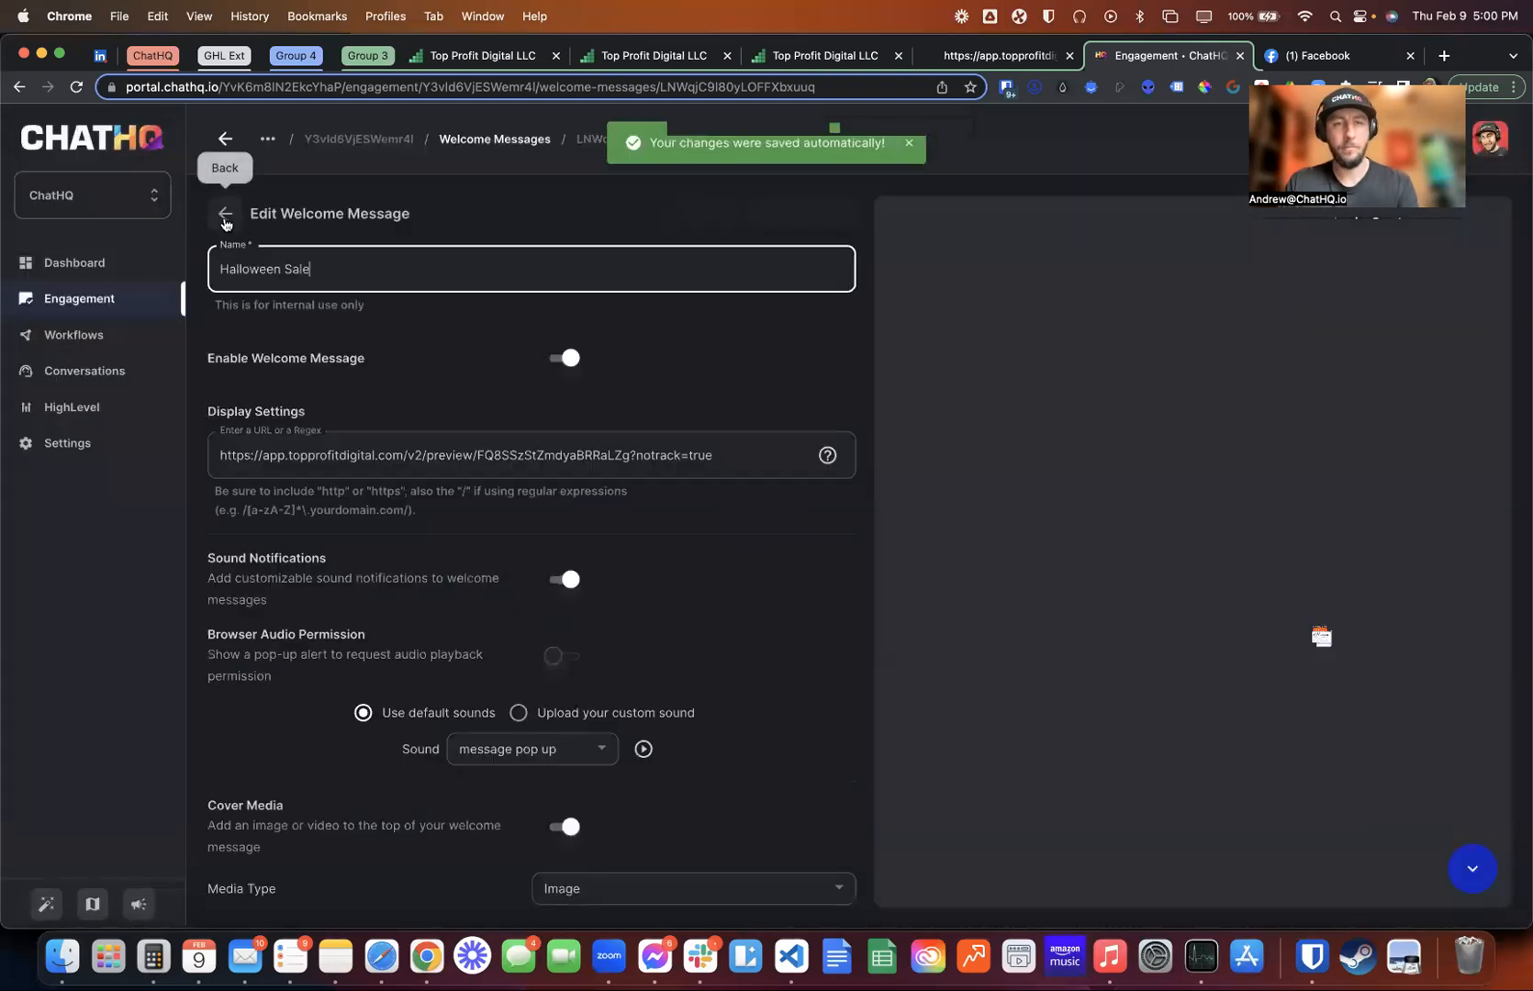
# Duplicate the Halloween Sale message as an enabled copy named Black Friday Sale
pyautogui.click(224, 214)
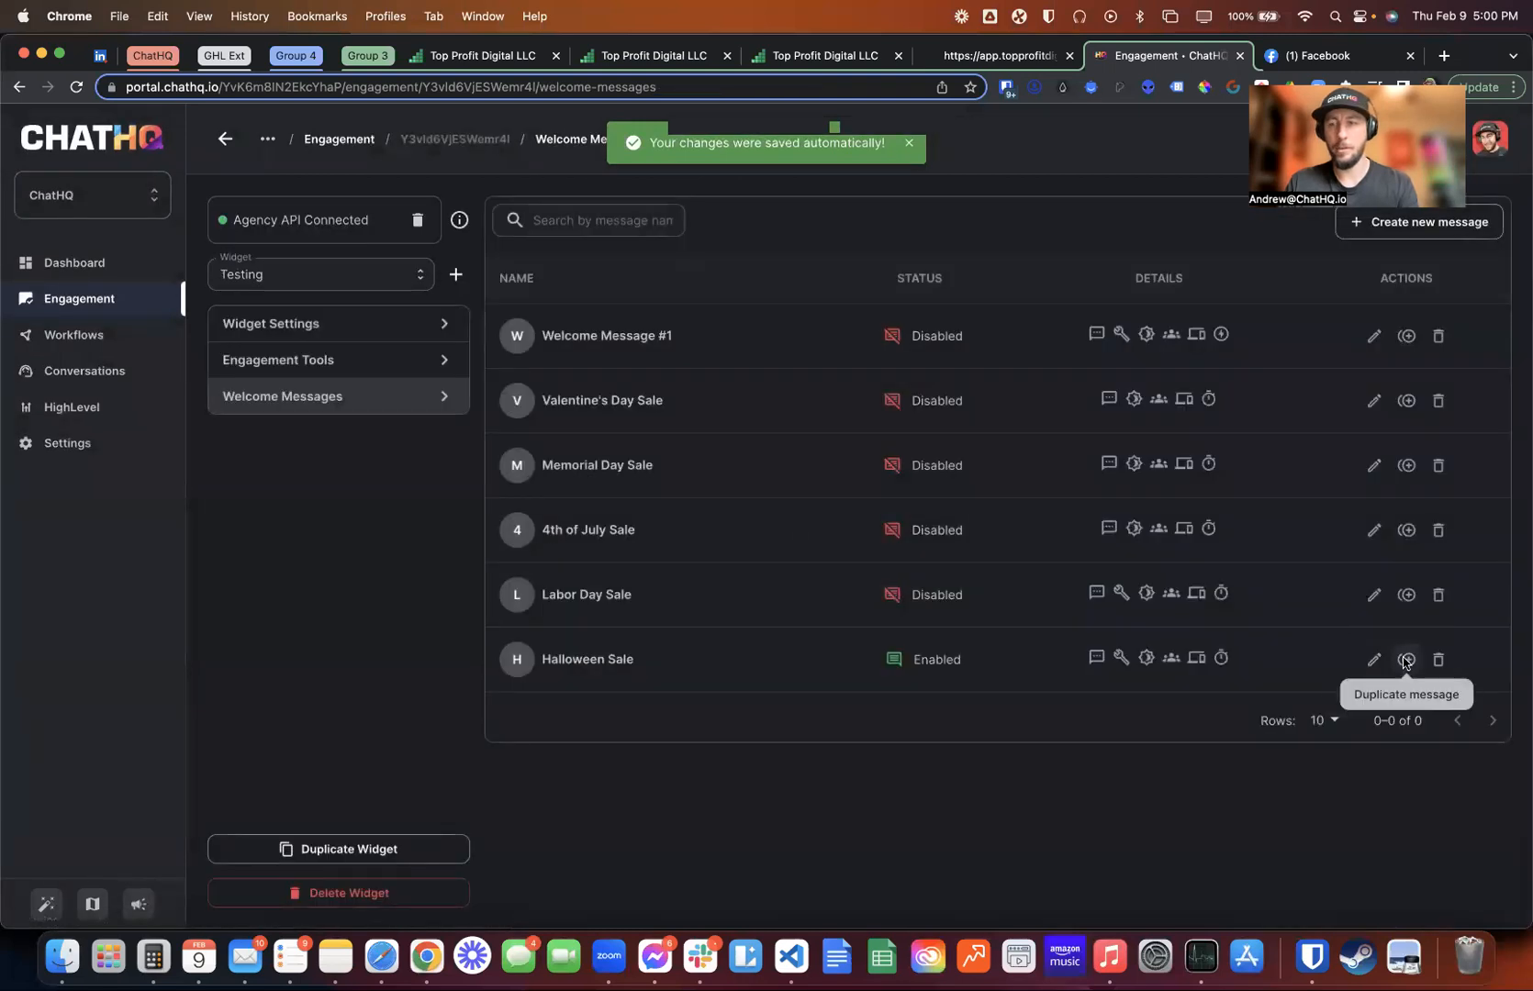
pyautogui.click(1406, 659)
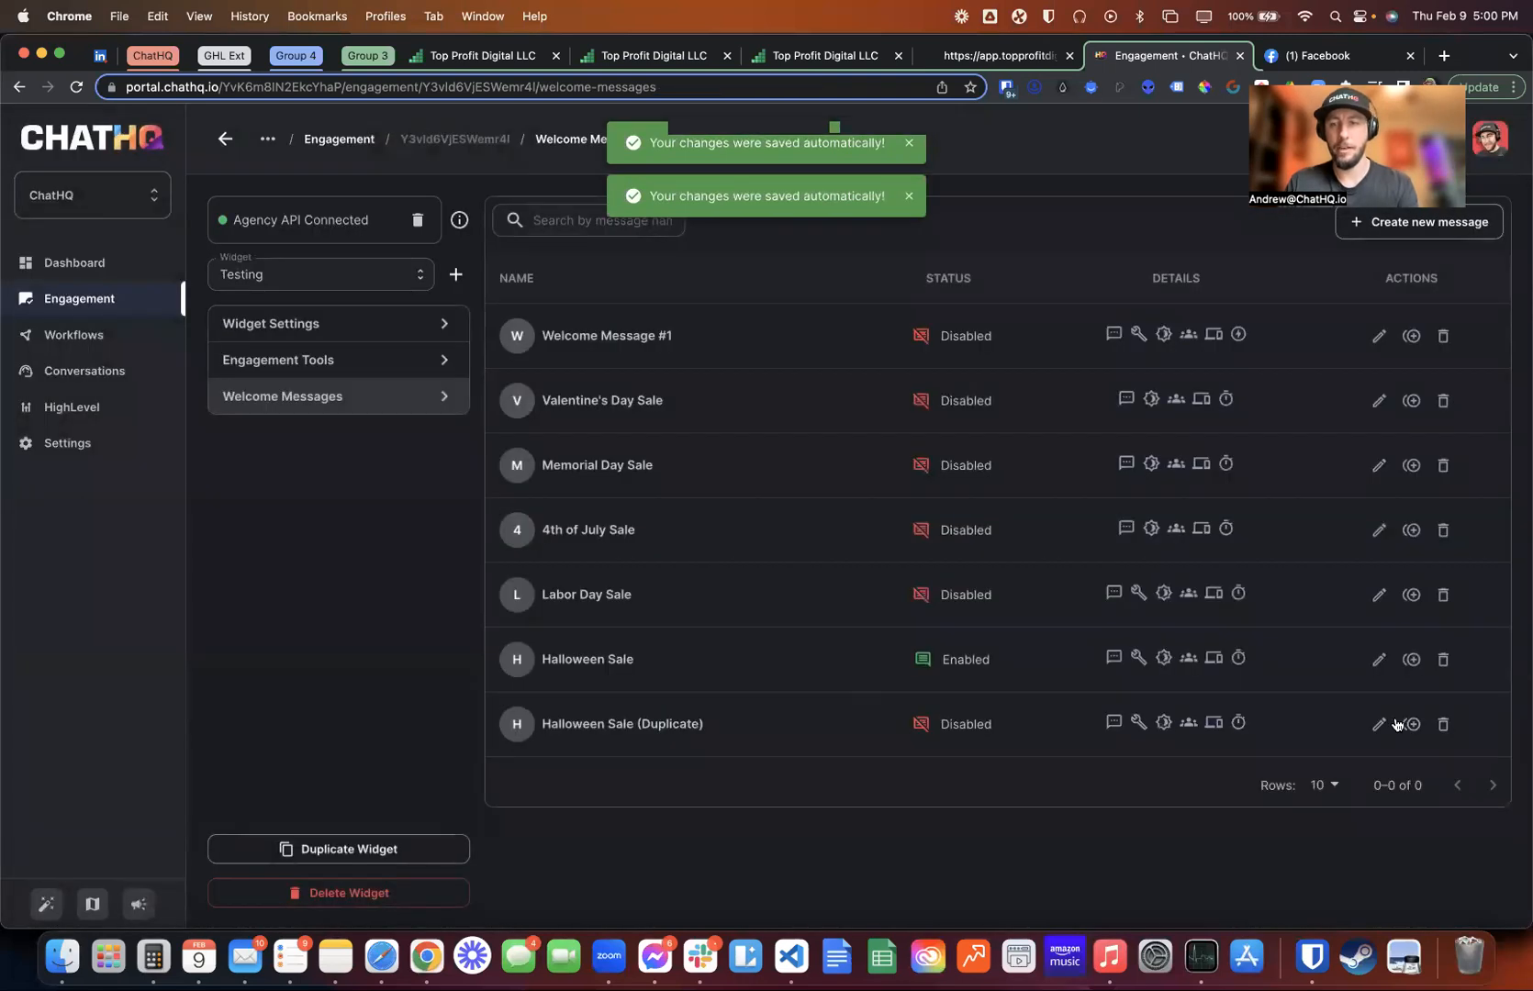
pyautogui.click(1377, 724)
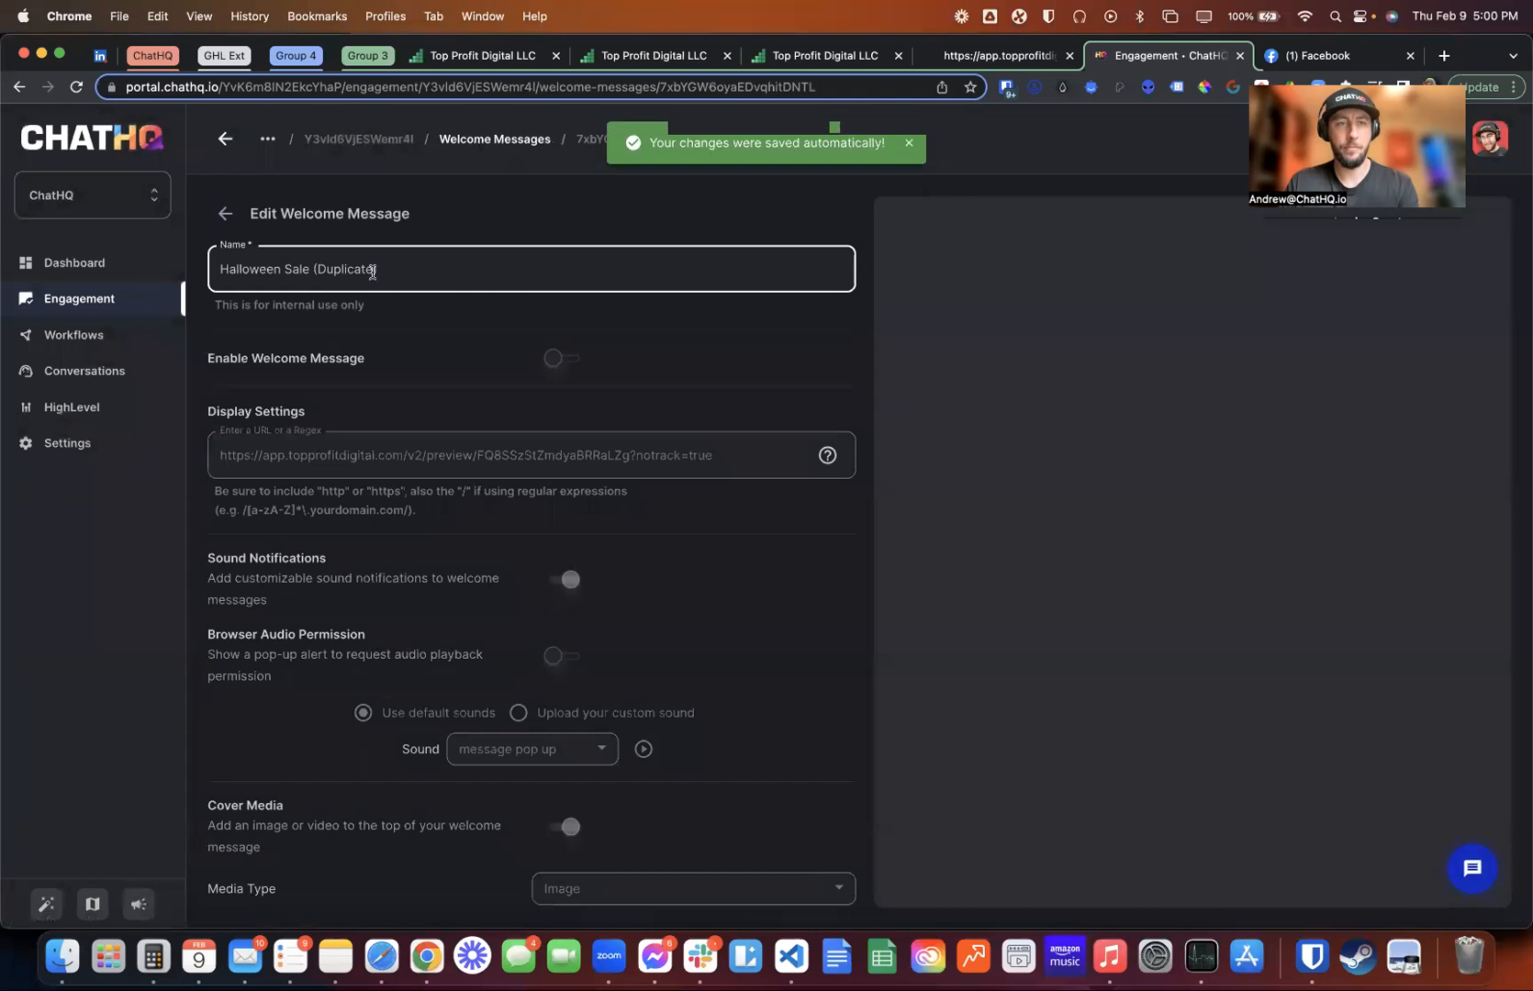
pyautogui.moveTo(373, 271); pyautogui.dragTo(220, 268)
pyautogui.write('Bal')
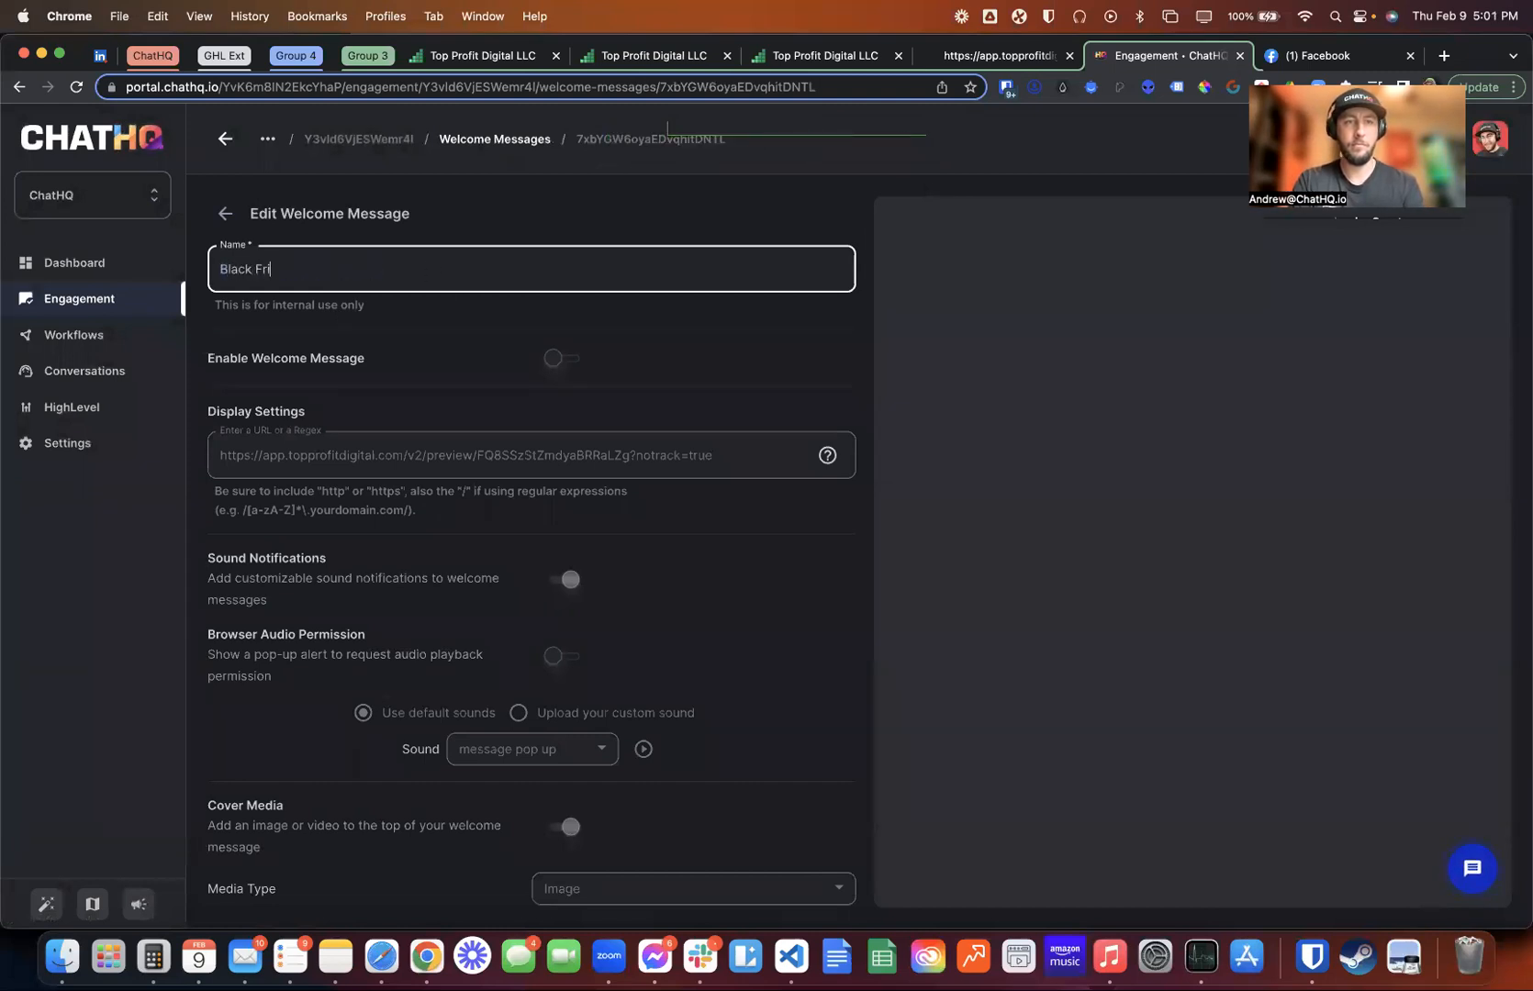
pyautogui.write('e')
pyautogui.click(562, 358)
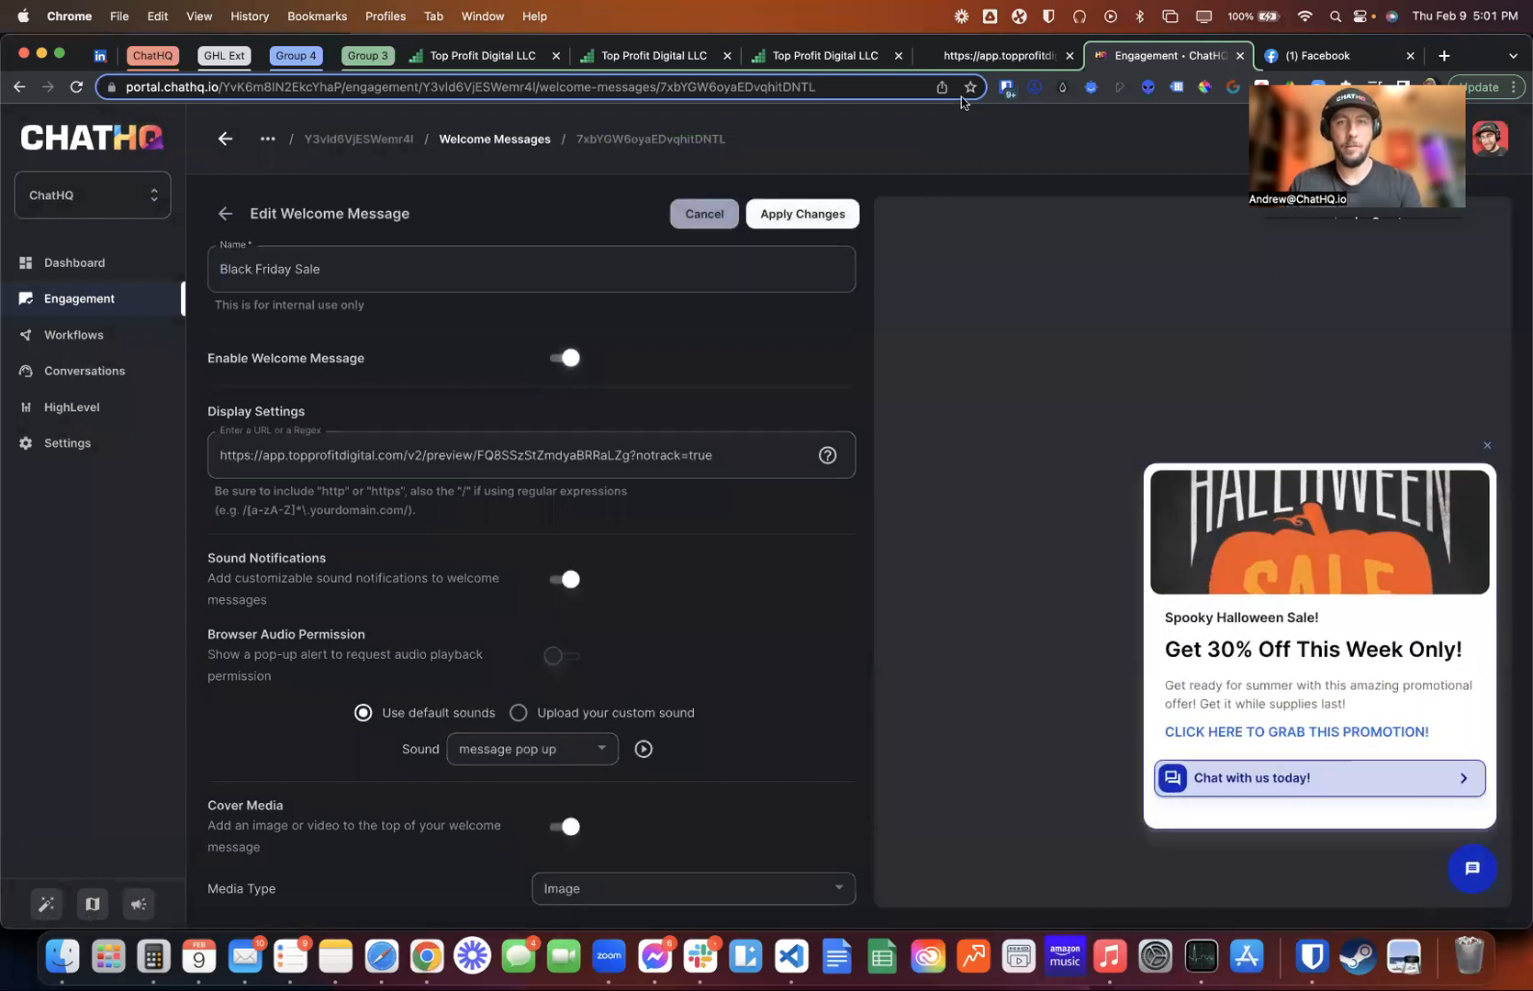
# Replace the Black Friday message's cover media URL with the media library link of Black-Friday (1).gif, keeping Image as the media type
pyautogui.click(629, 57)
pyautogui.rightClick(560, 533)
pyautogui.click(612, 562)
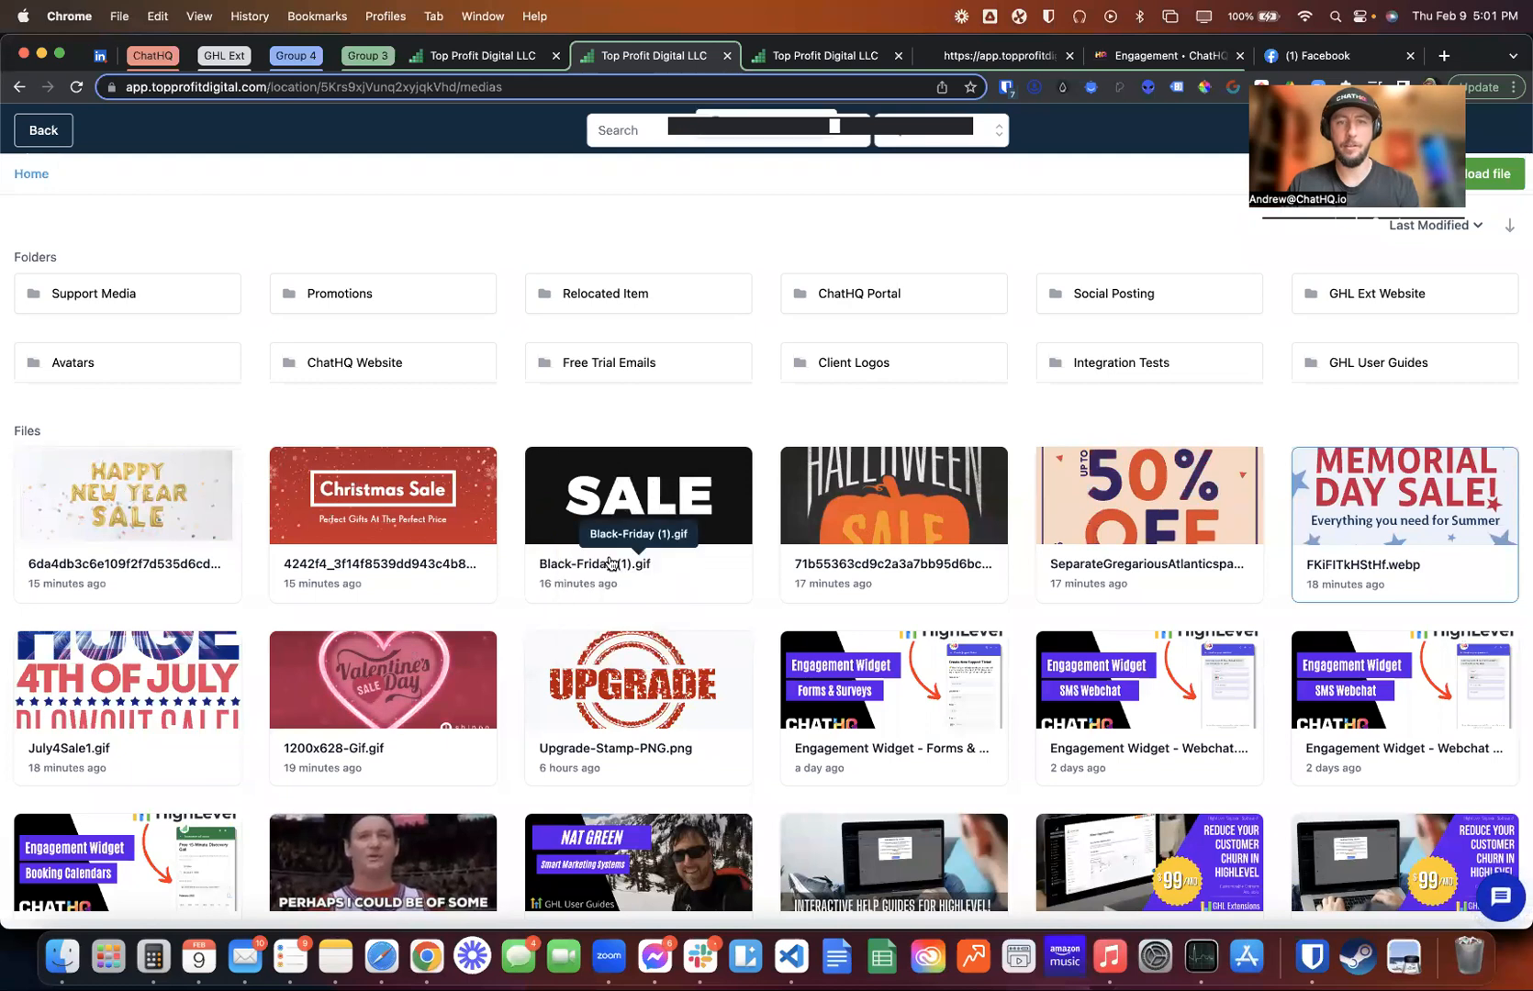
pyautogui.click(1165, 56)
pyautogui.scroll(-5, 477, 587)
pyautogui.click(495, 705)
pyautogui.press('cmd+a')
pyautogui.write('https://storage.googleapis.com/msgsndr/5Krs9xjVunq2xyjqkVhd/media/63e567cf7b2134cbef421537.gif')
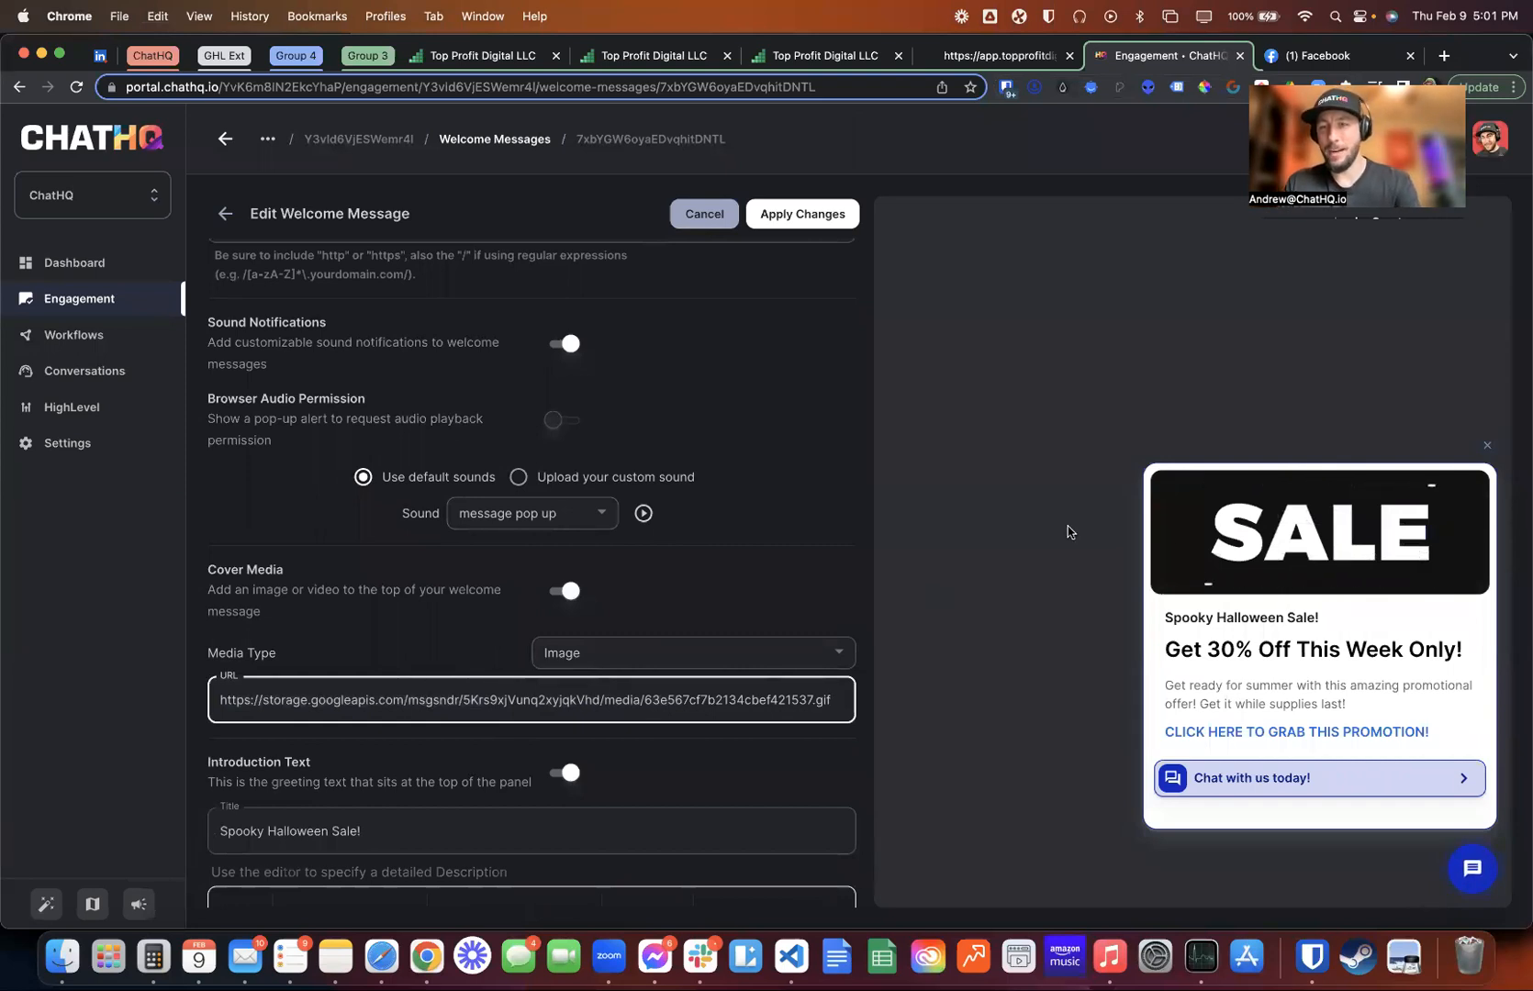
pyautogui.click(709, 651)
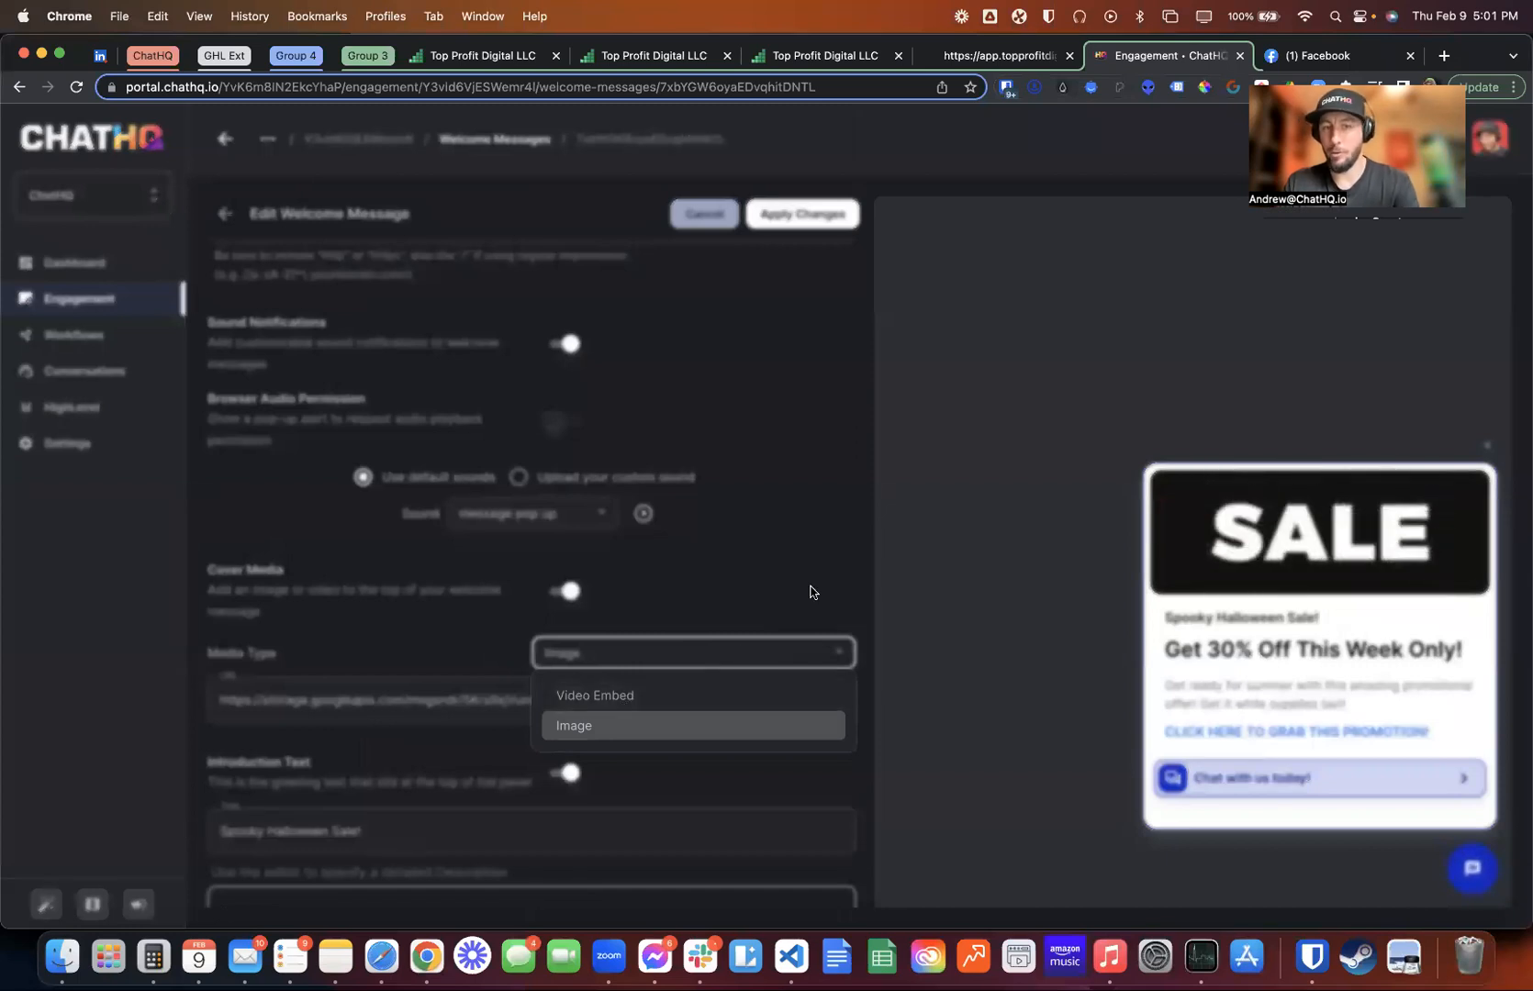
pyautogui.click(676, 602)
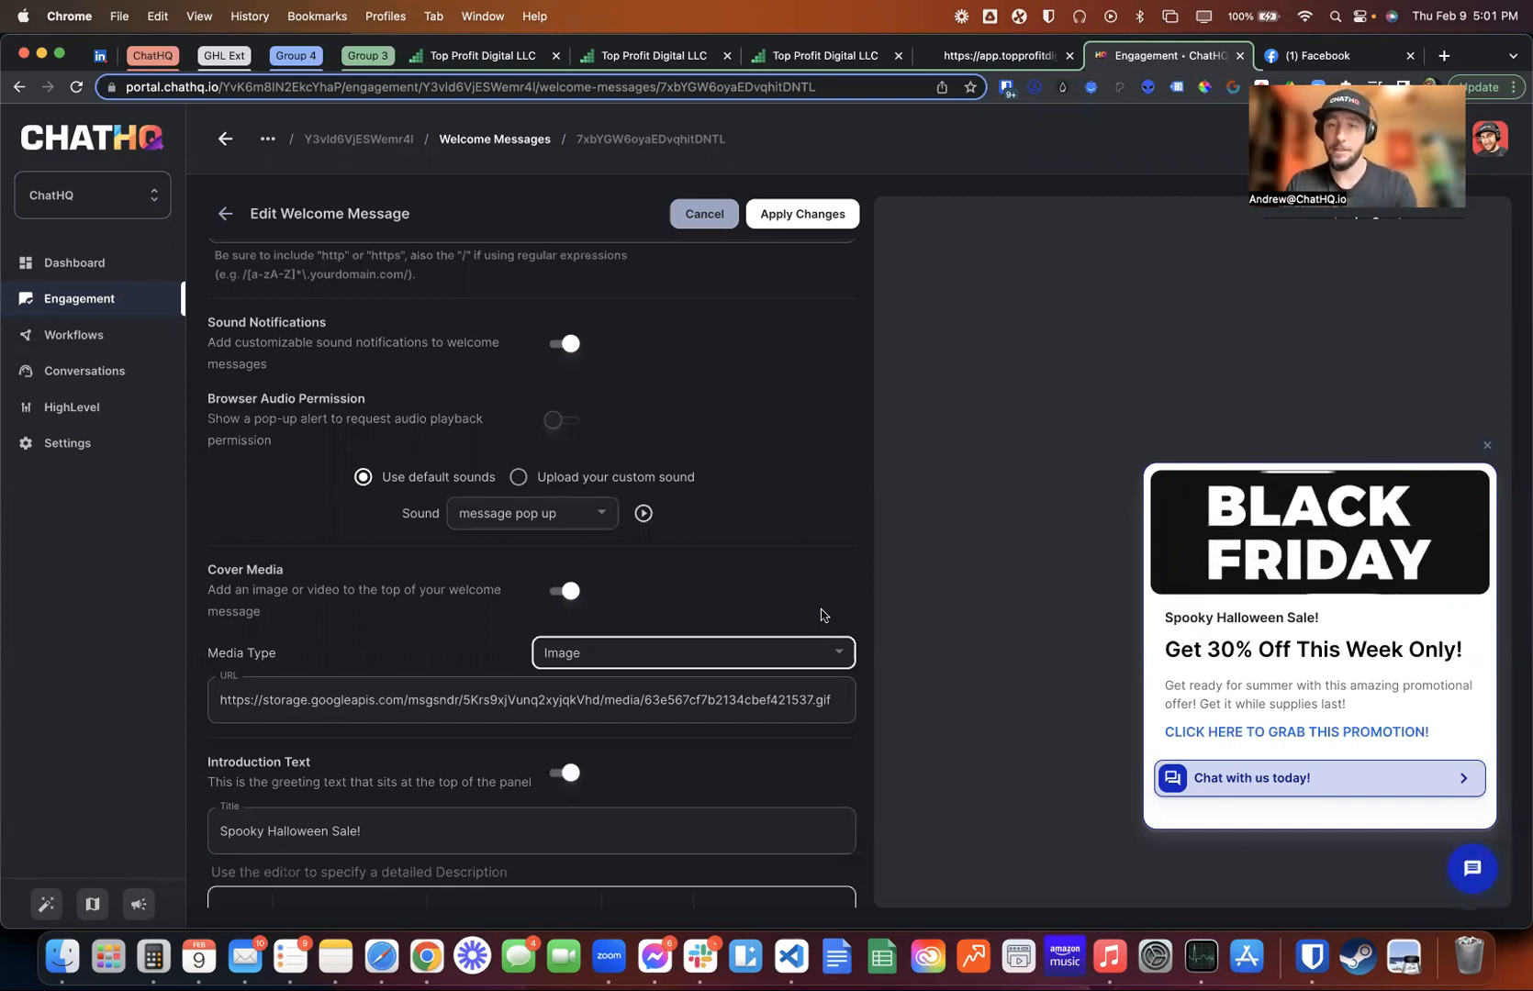
# Change the introduction title of the Black Friday message to "Black Friday Sale!"
pyautogui.scroll(-5, 492, 592)
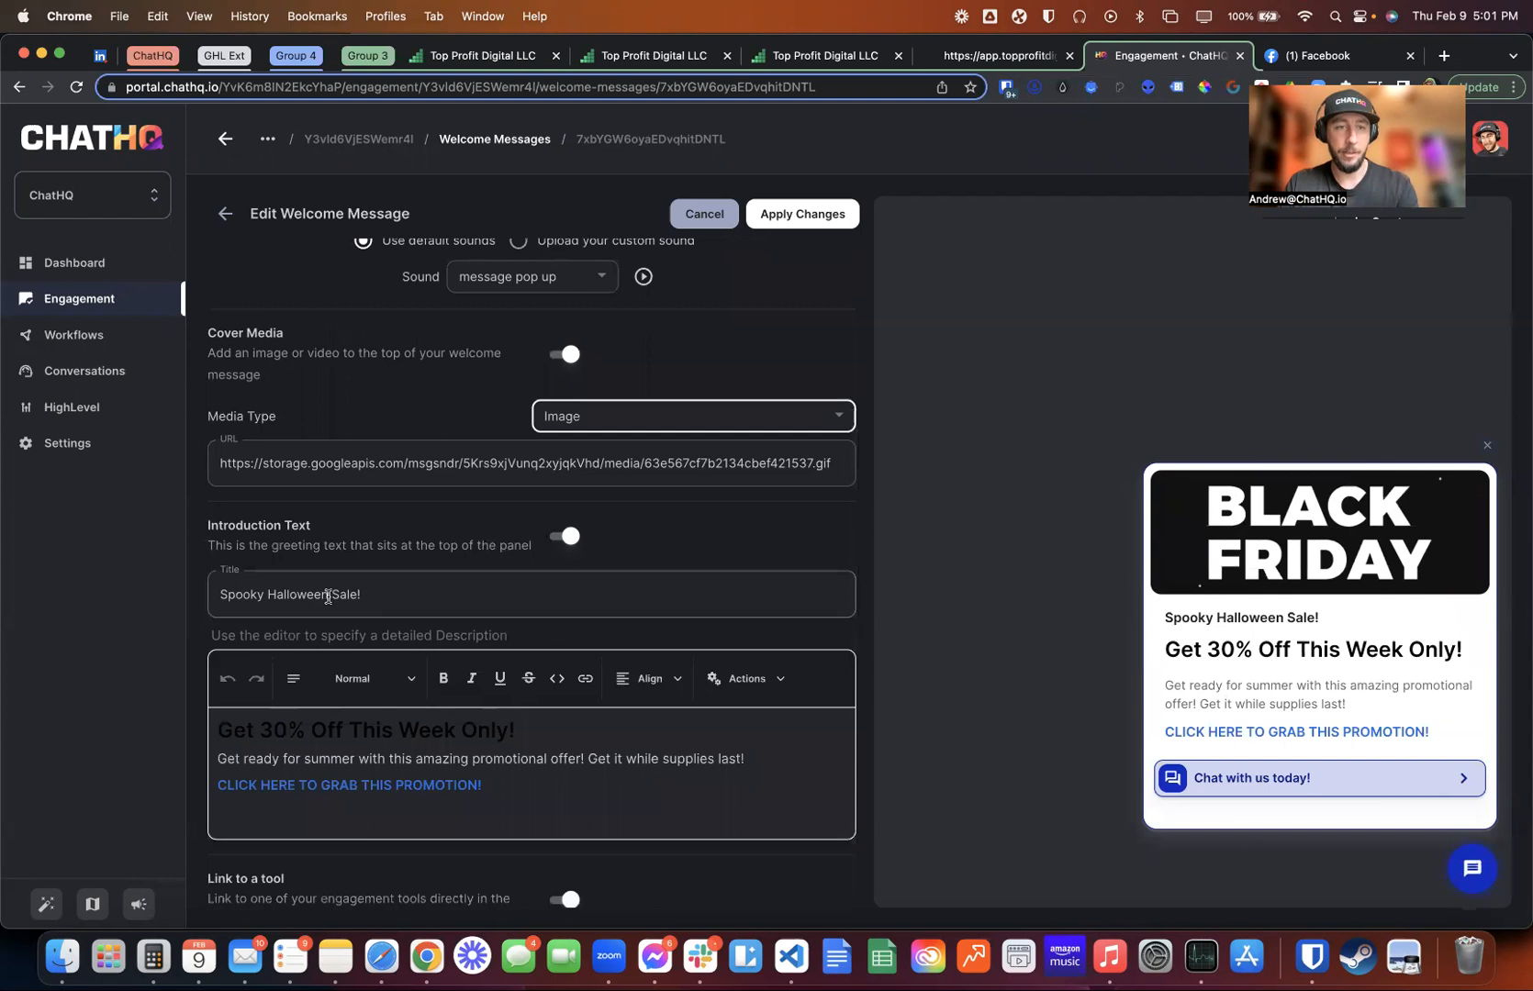
pyautogui.moveTo(330, 597); pyautogui.dragTo(199, 598)
pyautogui.write('Black Friday')
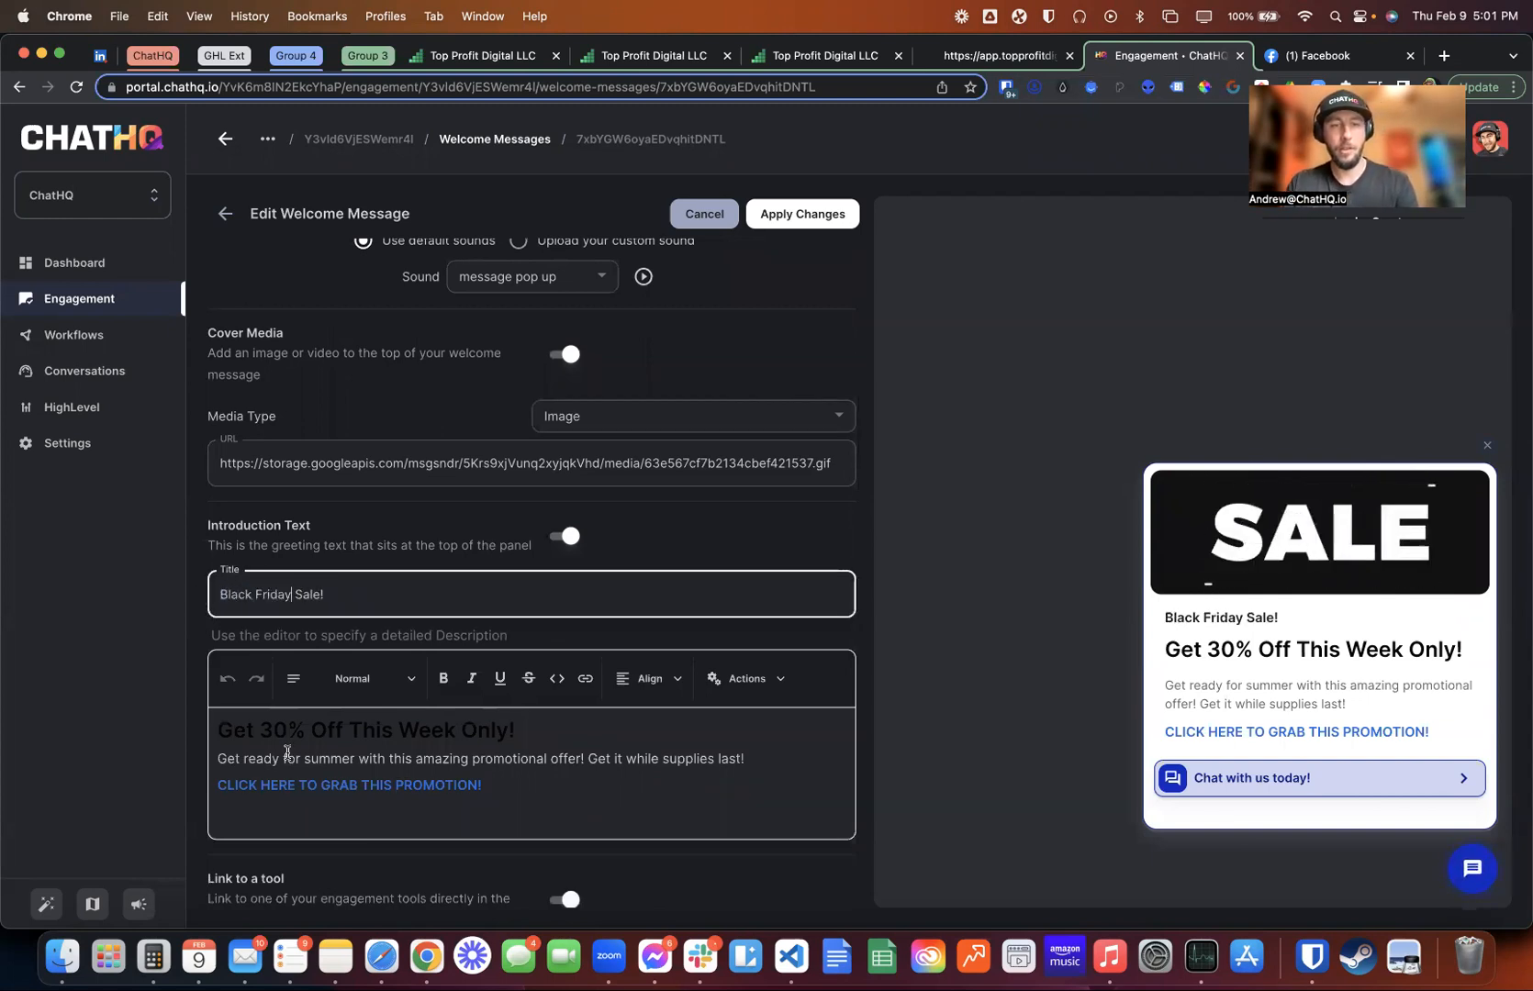
# Change the discount in the Black Friday message's description heading to 70%
pyautogui.click(285, 733)
pyautogui.press('BackSpace')
pyautogui.press('BackSpace')
pyautogui.write('70')
pyautogui.scroll(-5, 469, 746)
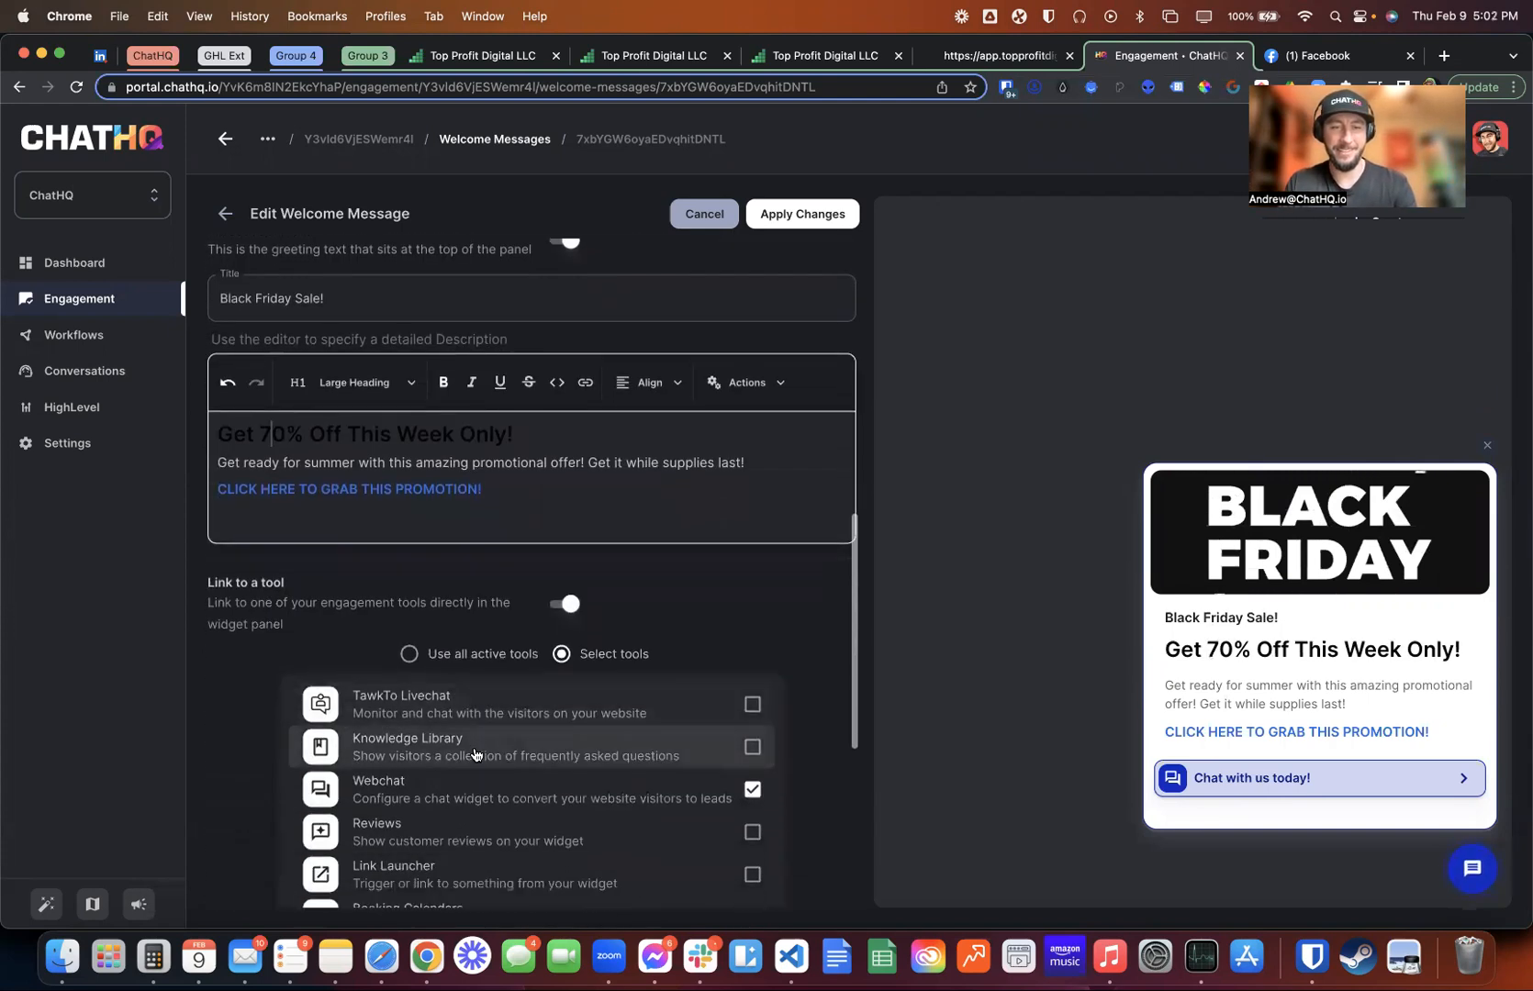
# Deselect Webchat and turn off Link to a tool for the Black Friday message, then apply the changes and return to the message list
pyautogui.scroll(-1, 665, 746)
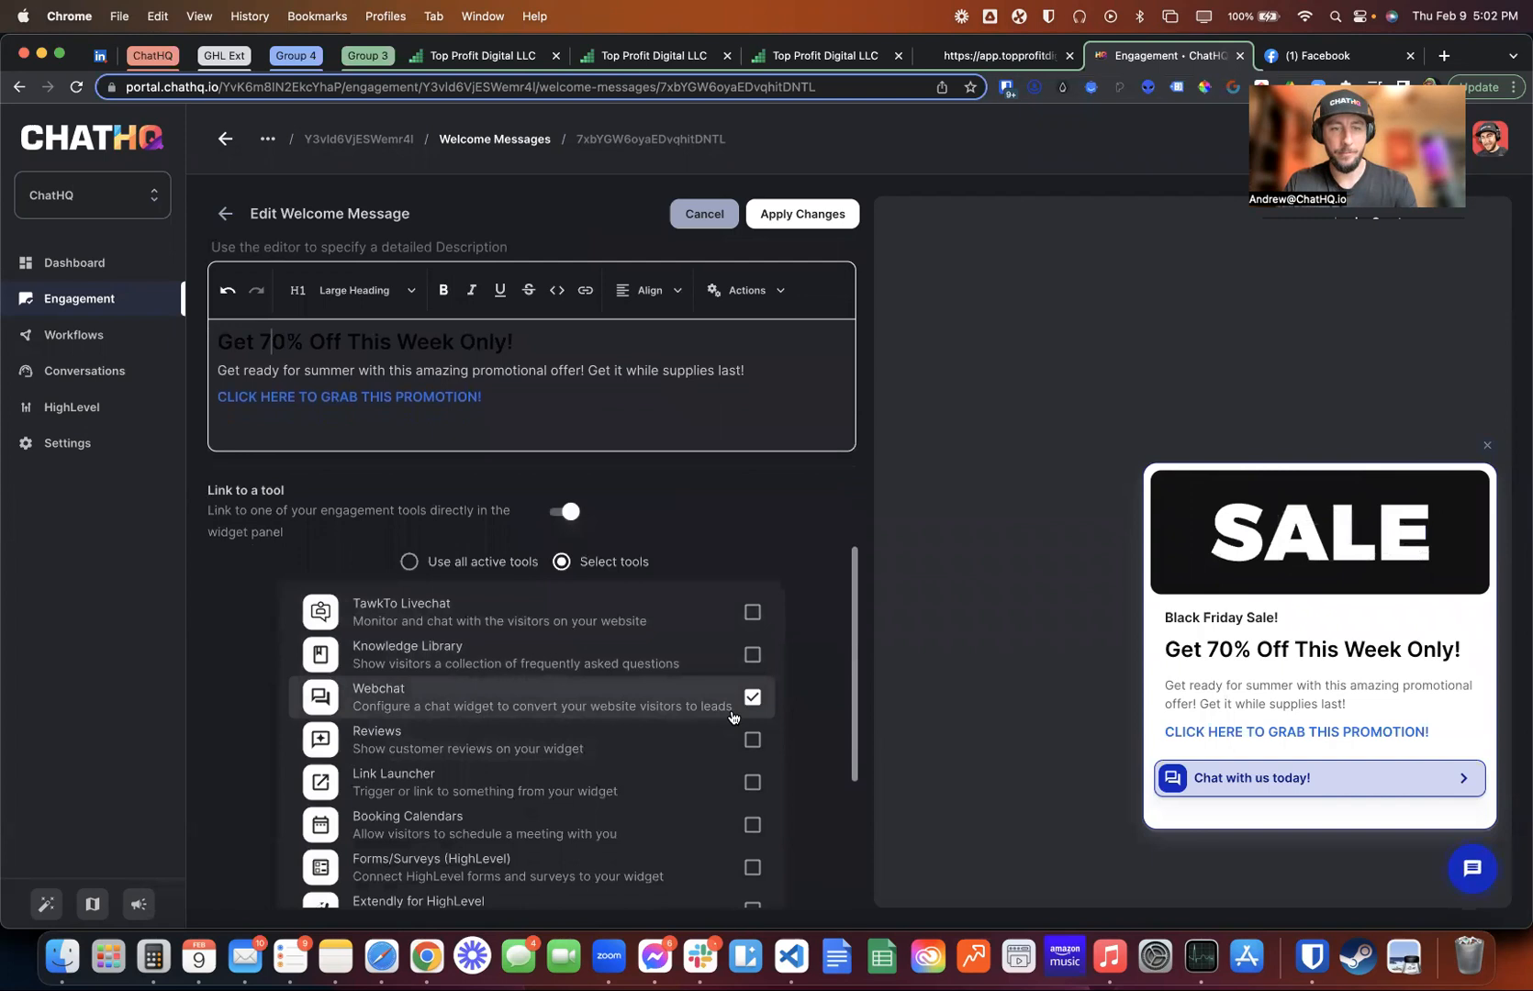
pyautogui.scroll(-2, 742, 715)
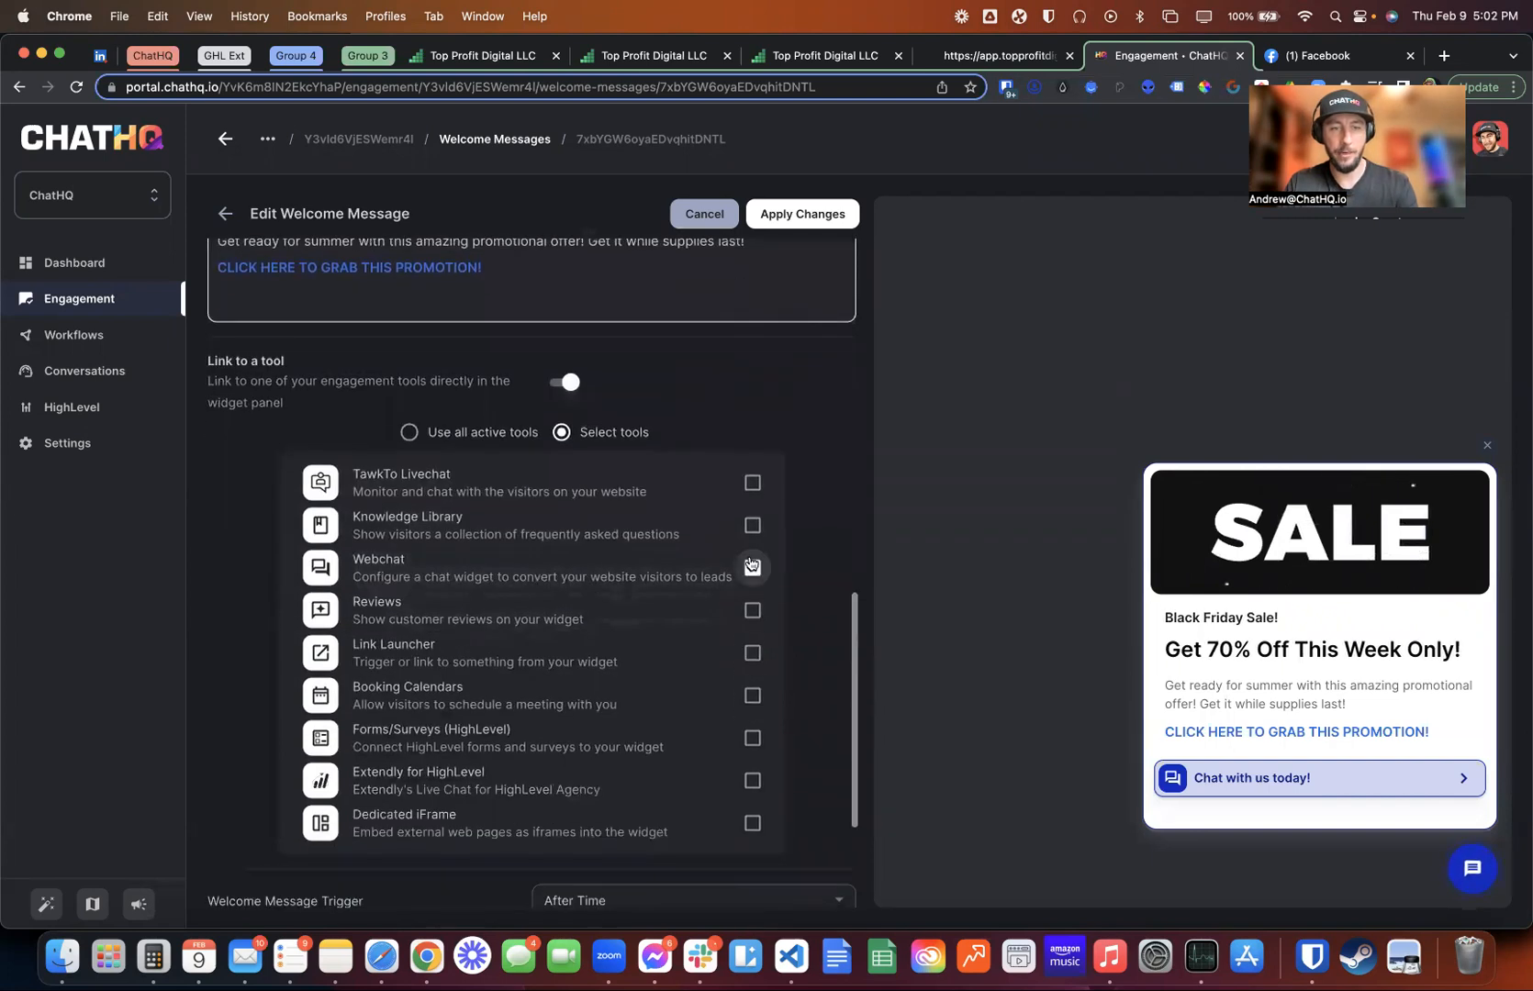
pyautogui.click(753, 569)
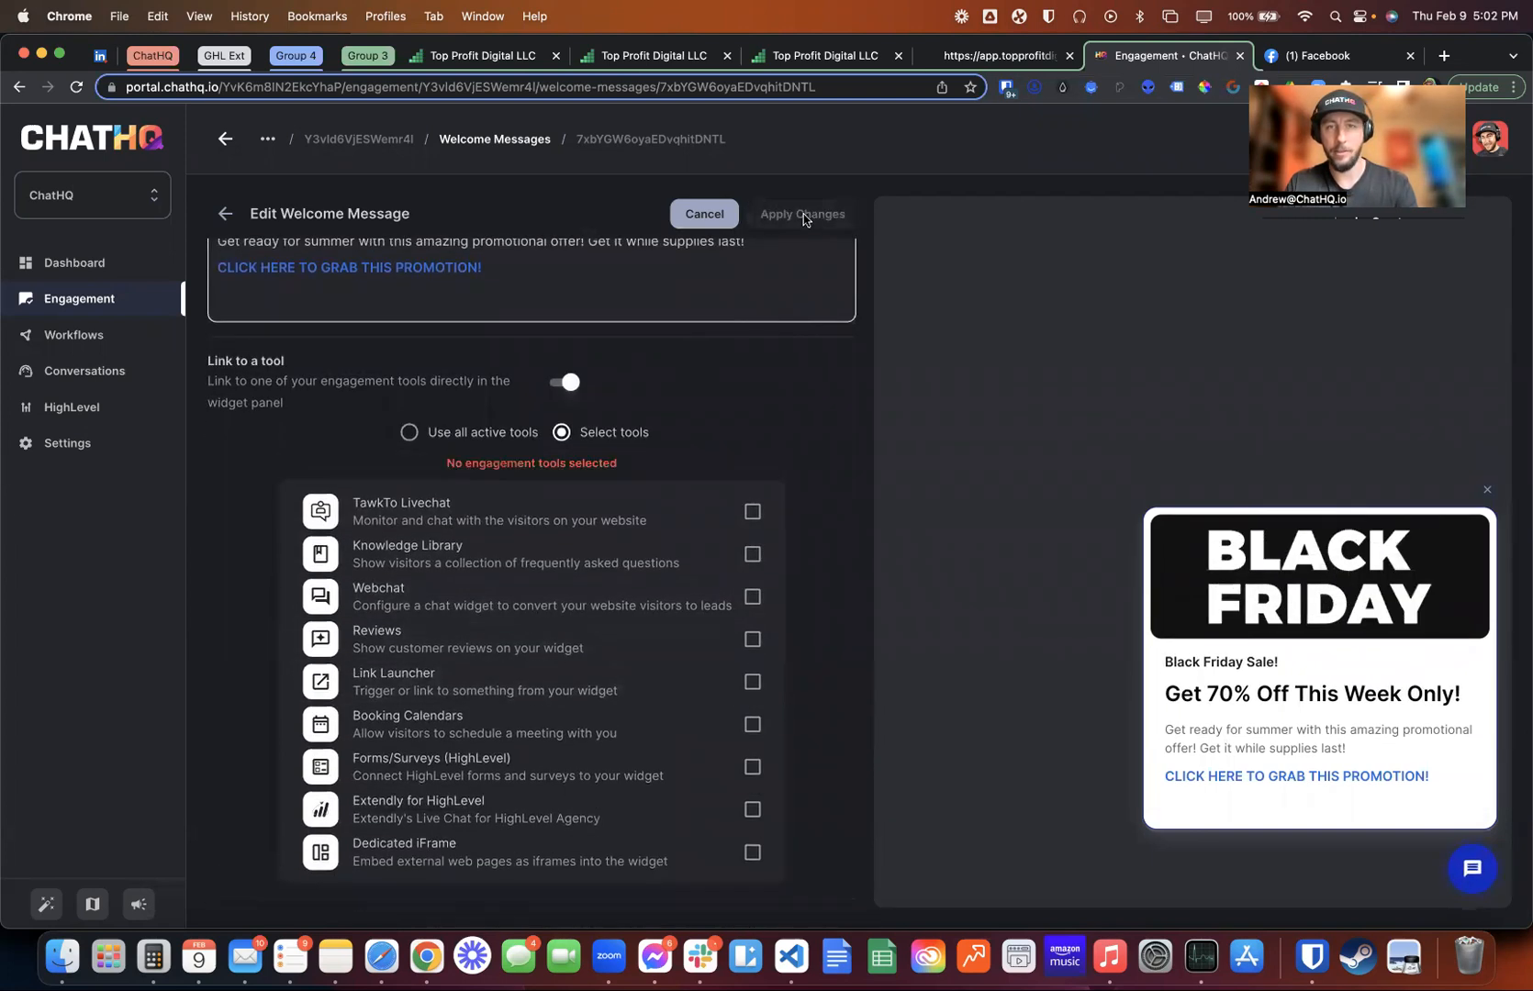
pyautogui.click(566, 382)
pyautogui.scroll(2, 698, 303)
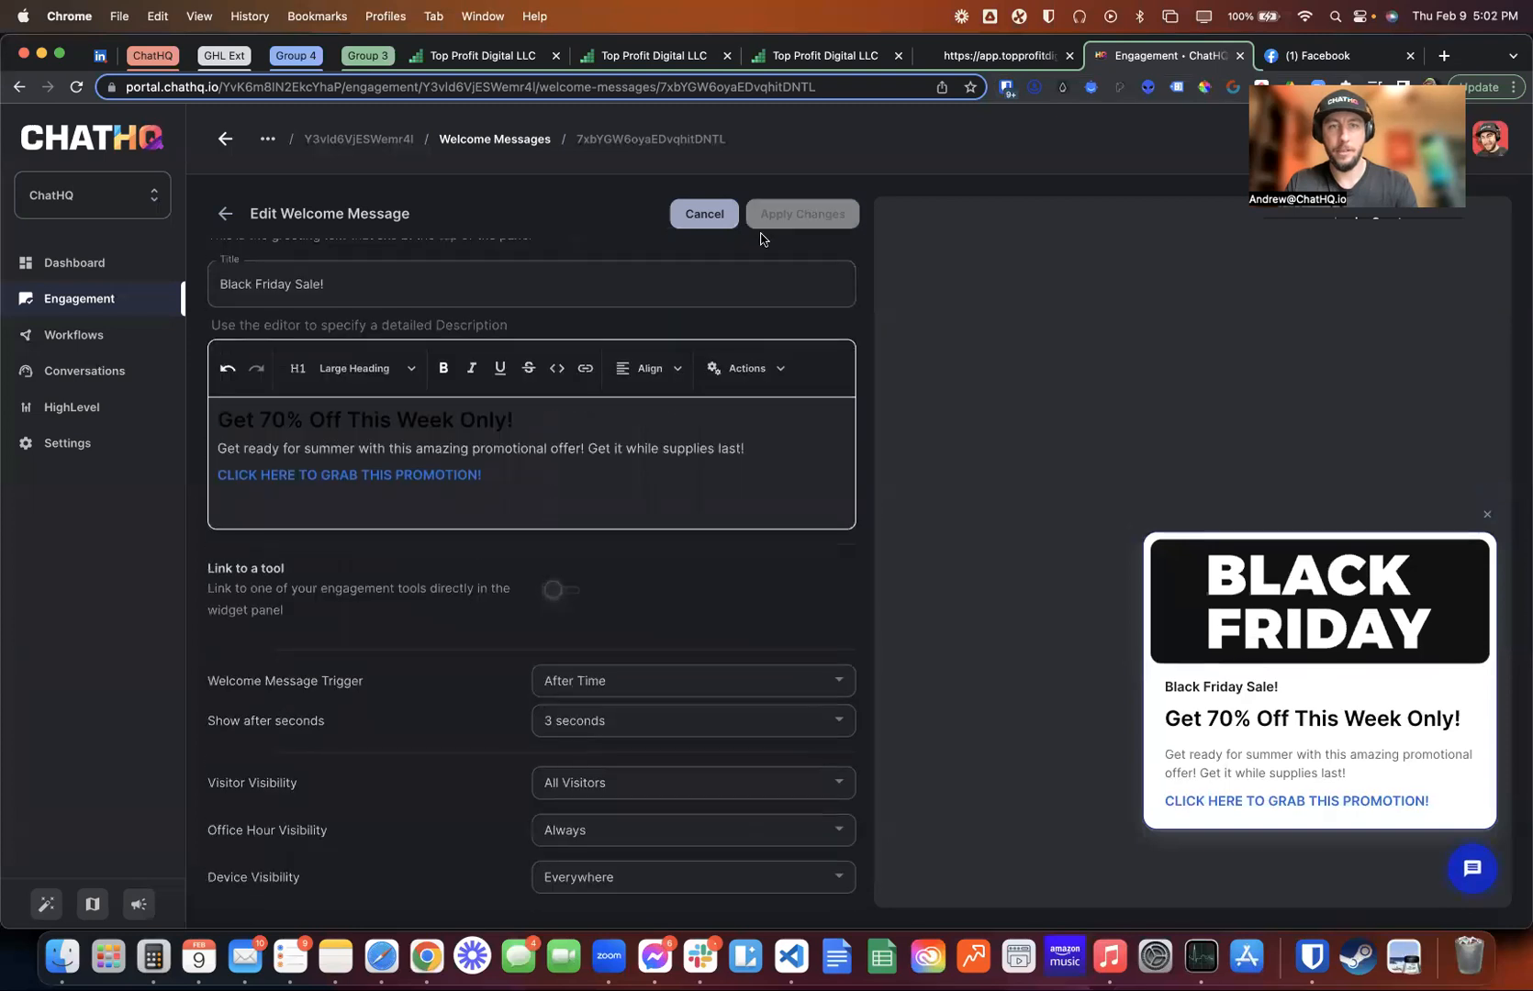
pyautogui.click(795, 217)
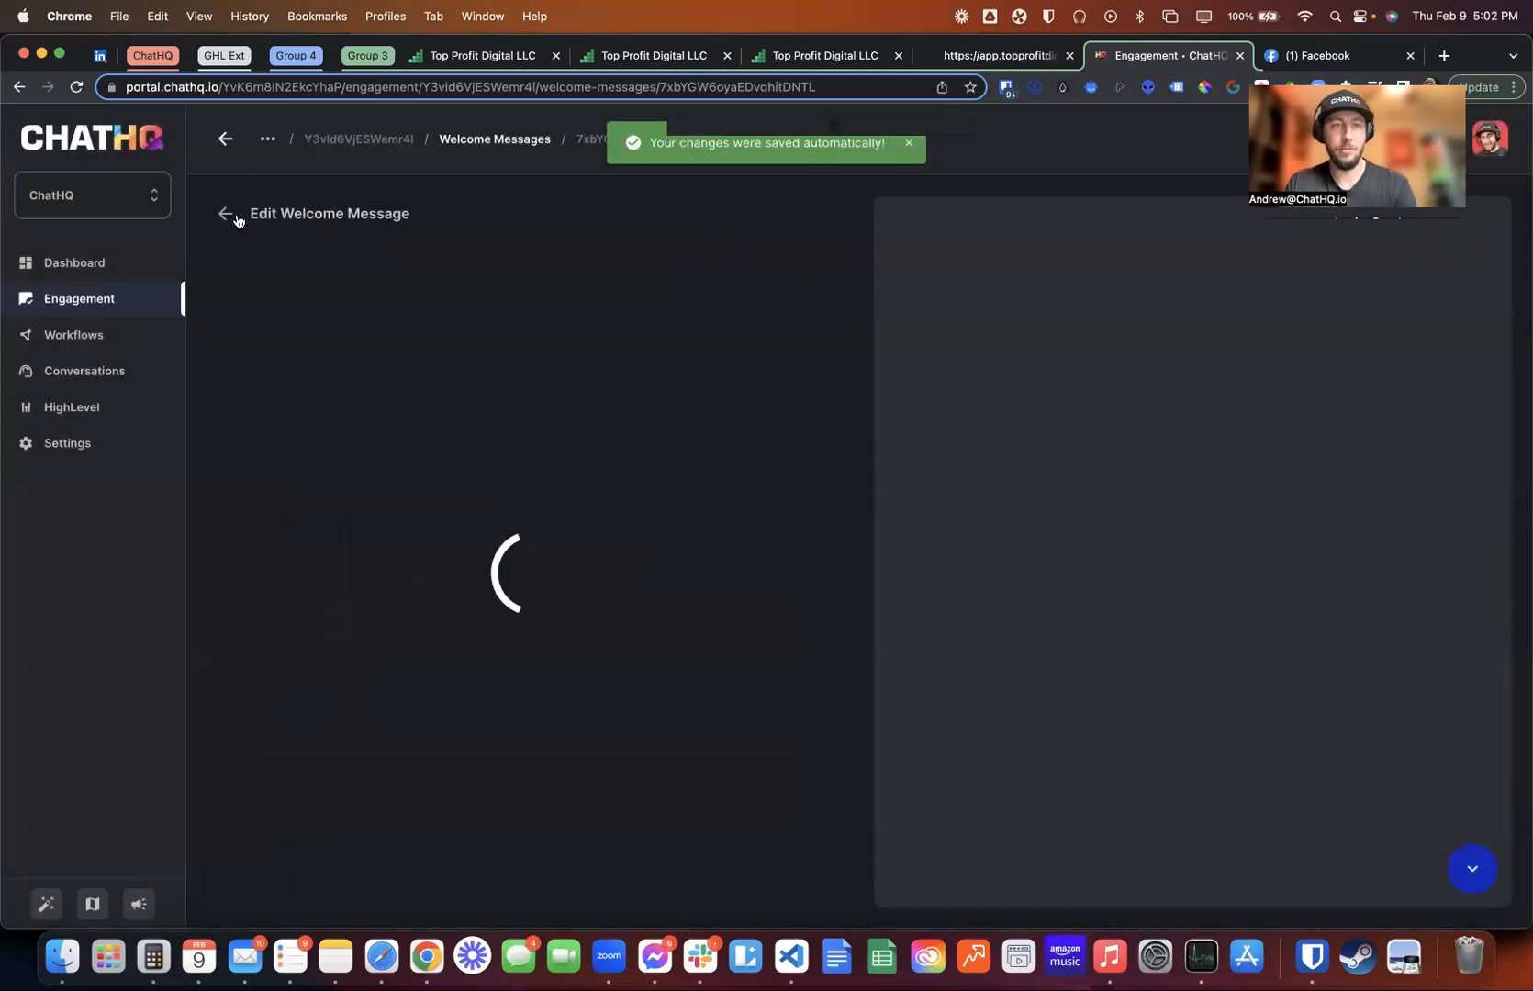
pyautogui.click(227, 213)
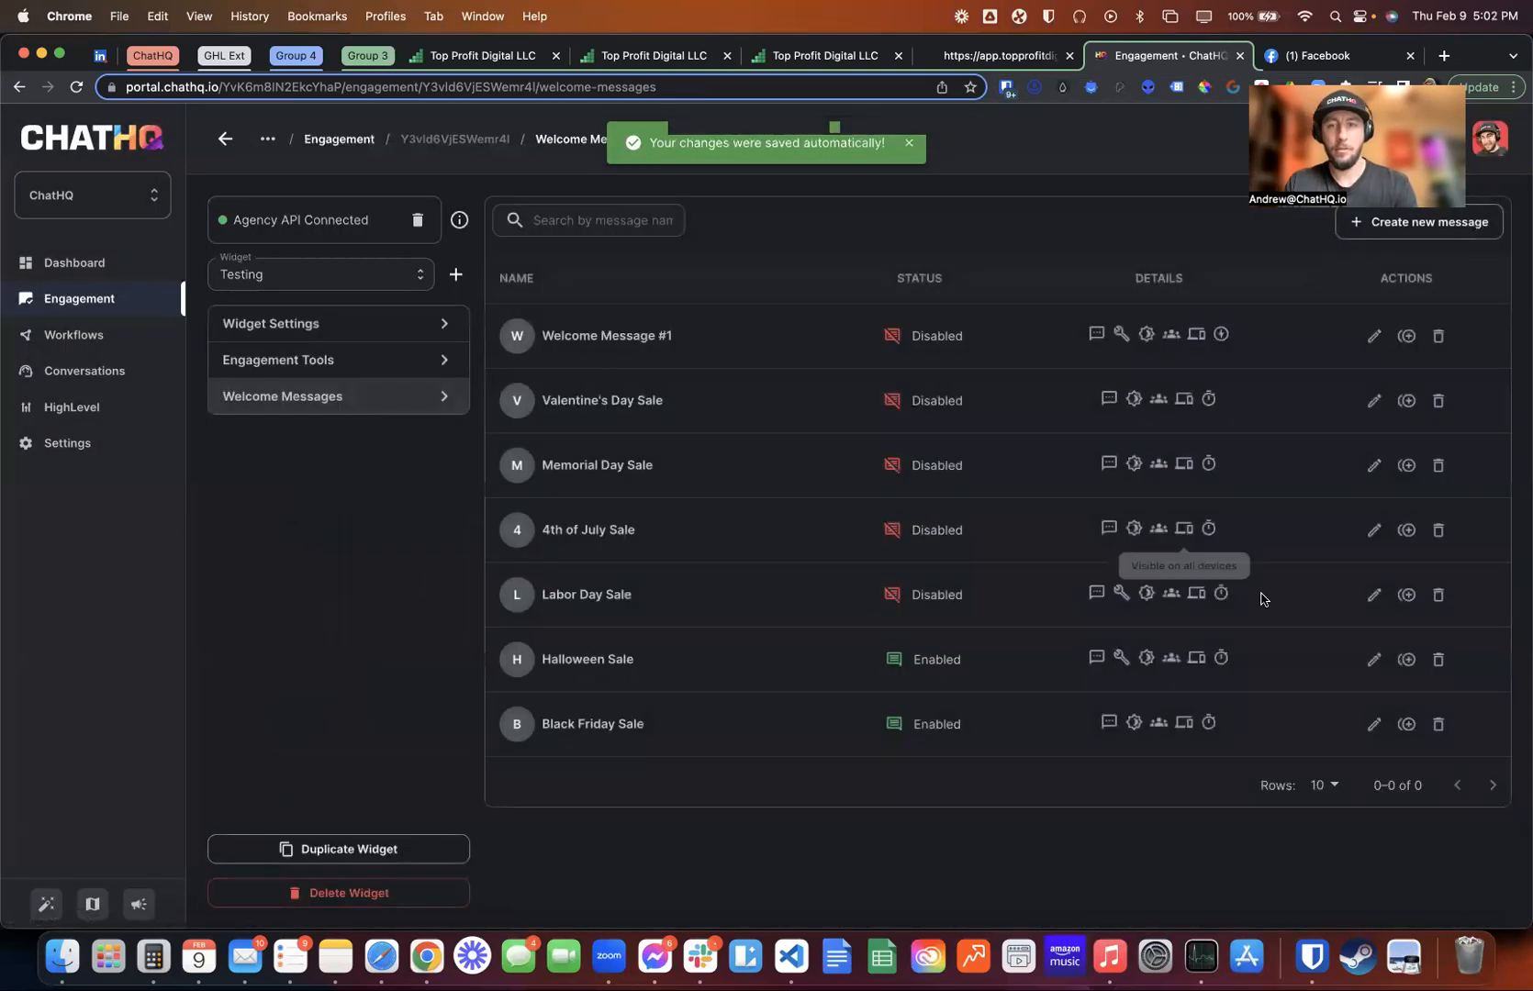
# Duplicate the Black Friday Sale message, open the copy, and copy the Christmas Sale image's link from the media library
pyautogui.click(1406, 725)
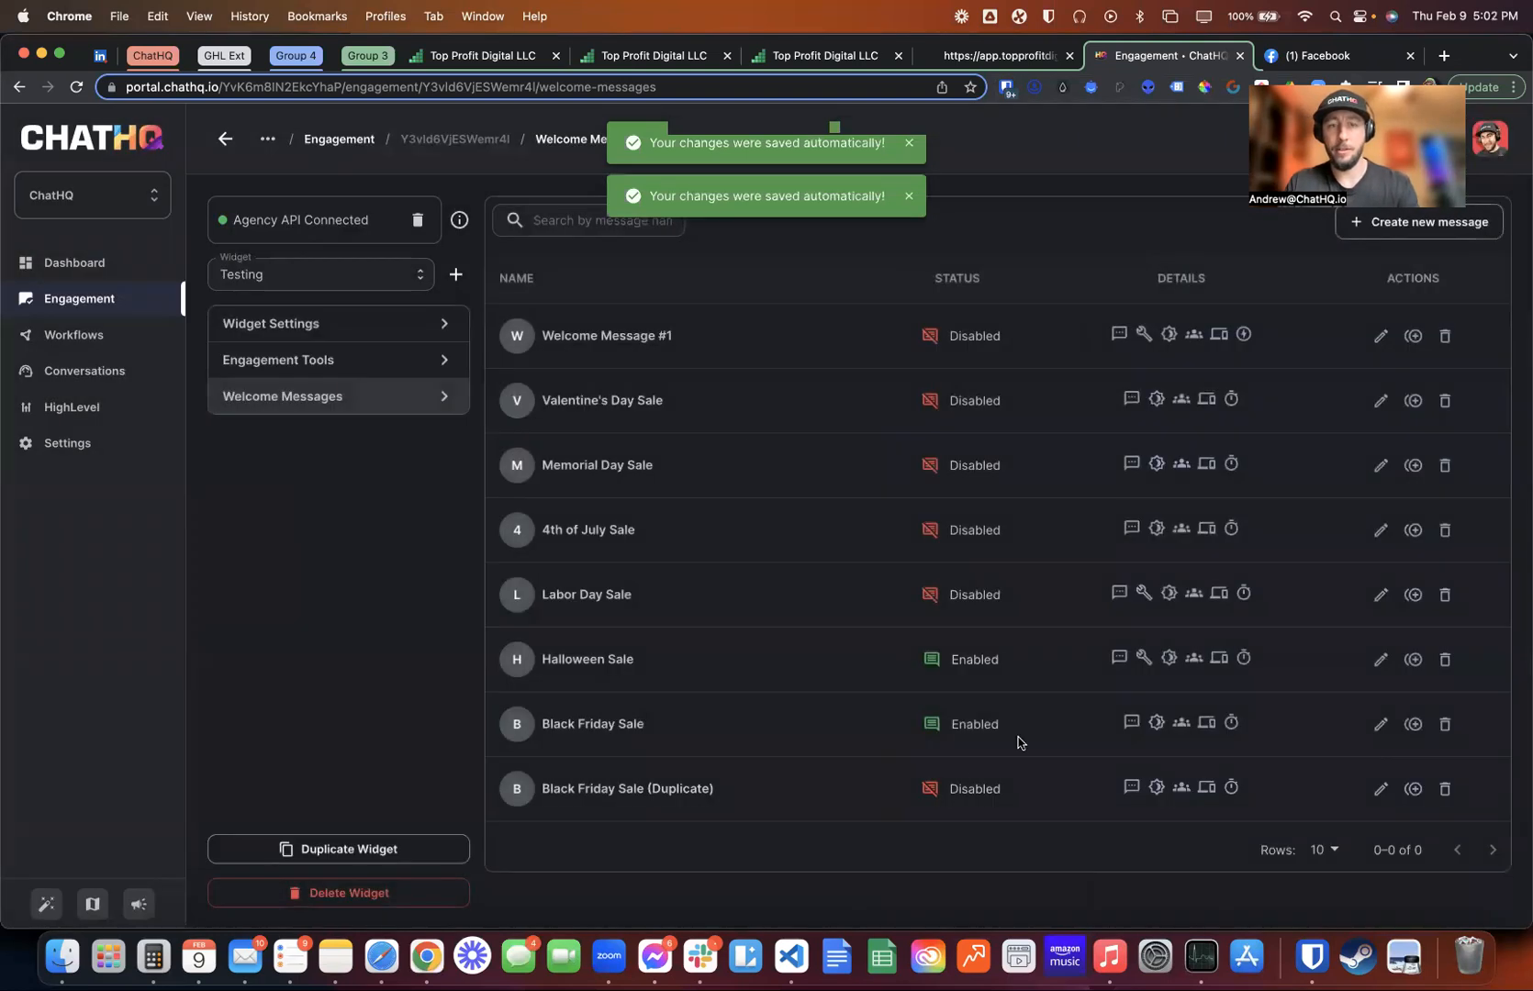
pyautogui.click(1380, 788)
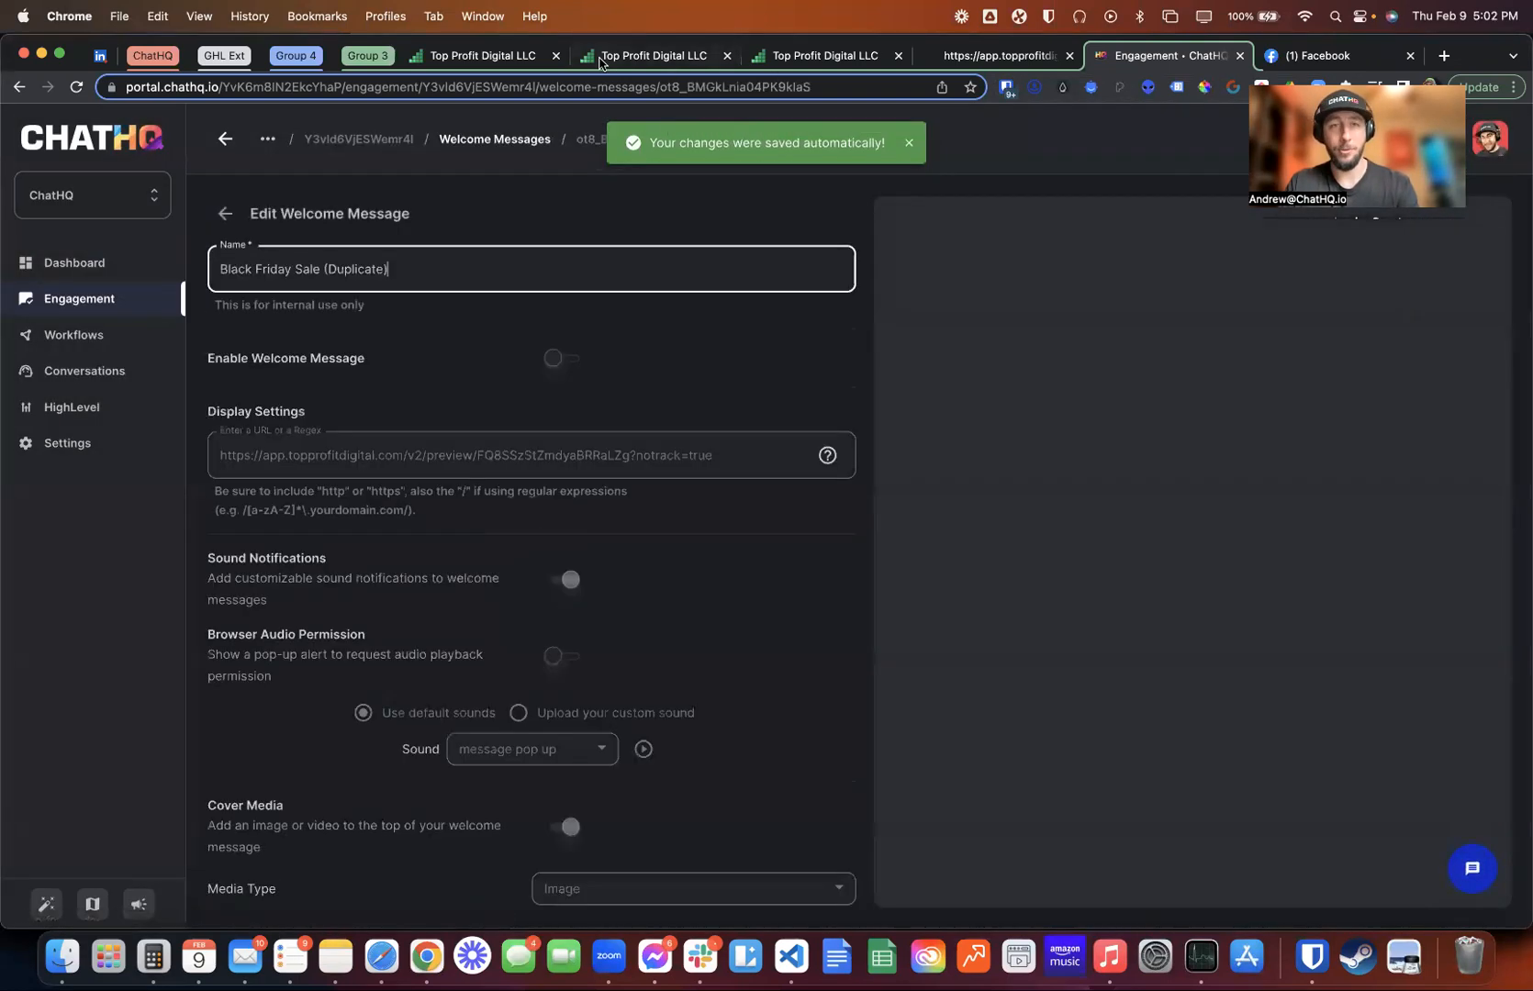
pyautogui.click(602, 57)
pyautogui.rightClick(405, 502)
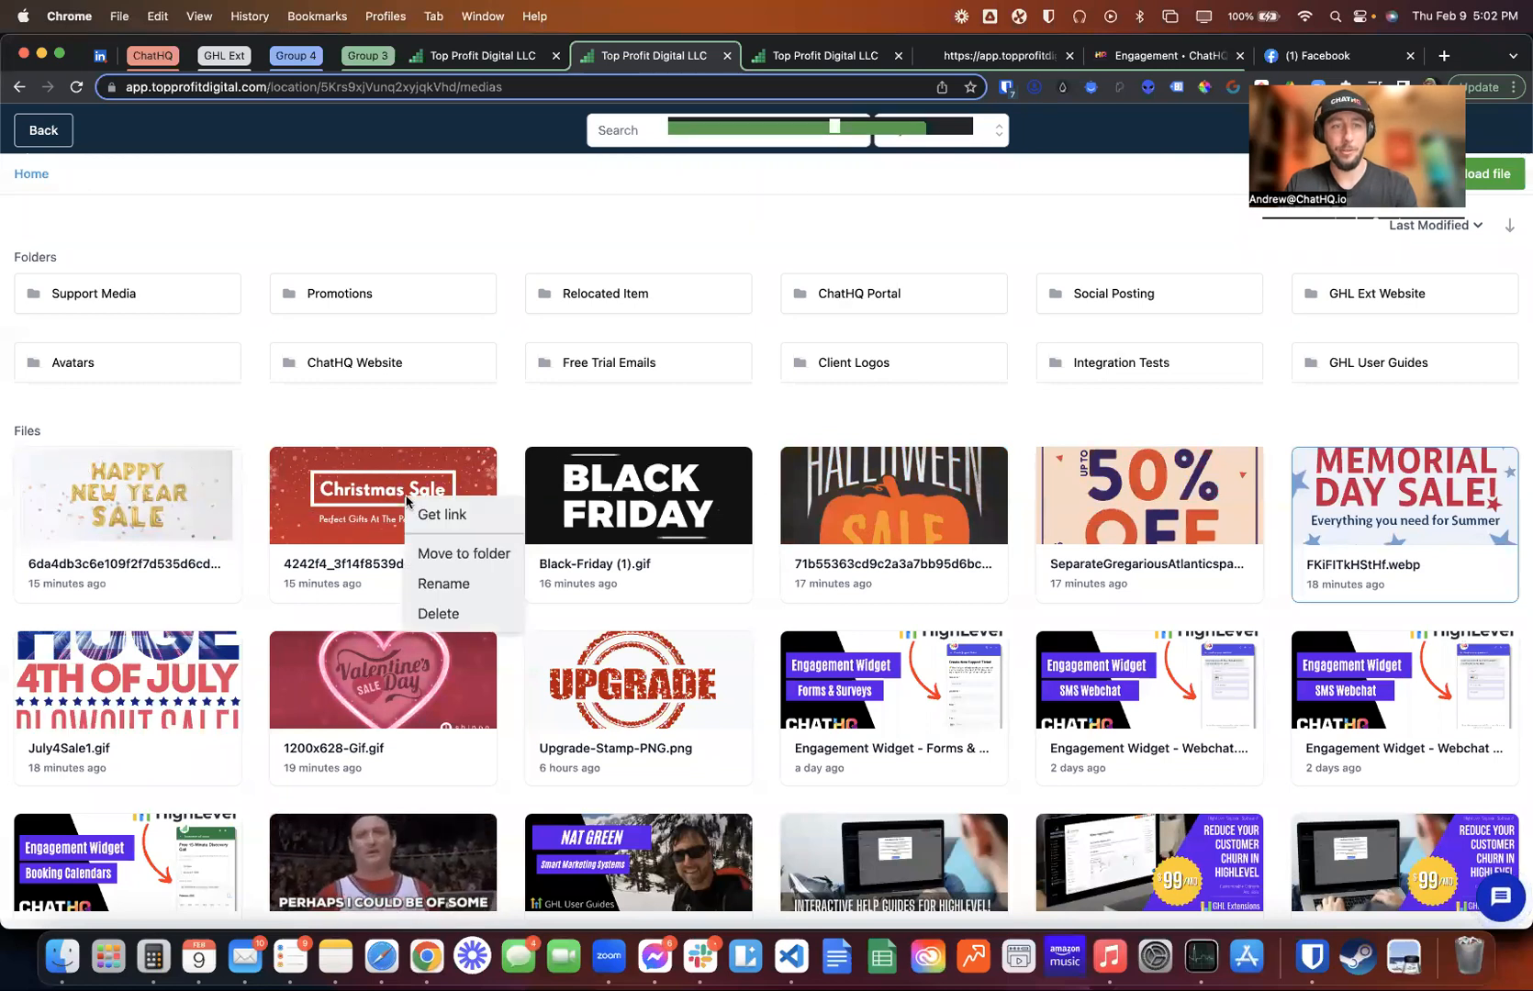
pyautogui.click(452, 519)
pyautogui.click(1161, 55)
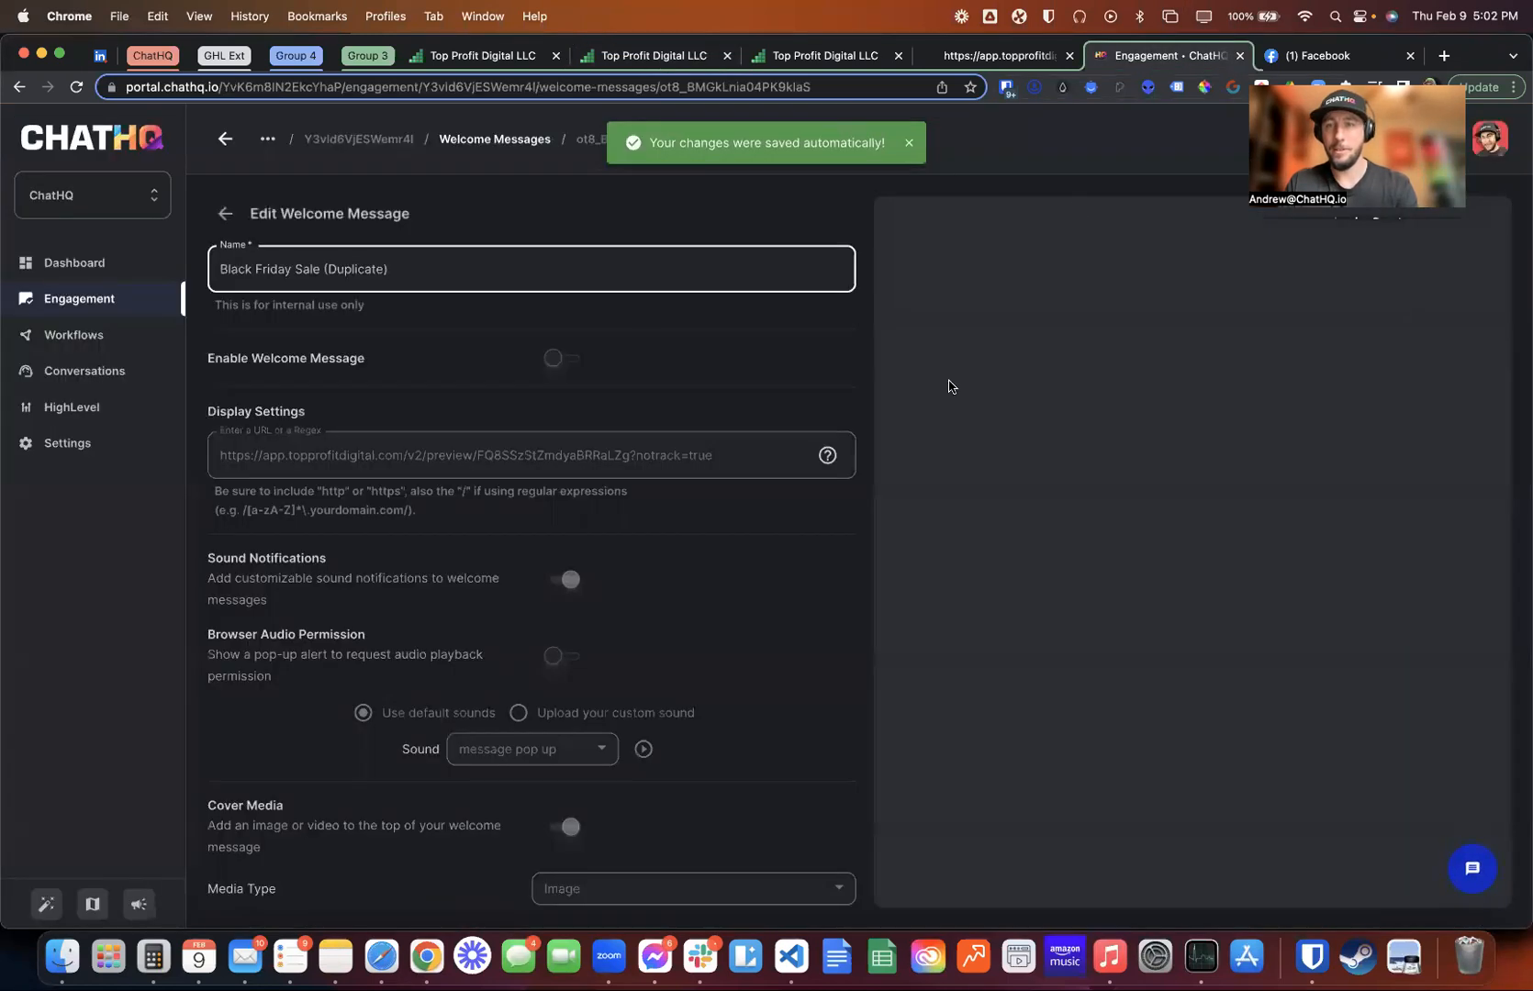
# Rename the duplicated Black Friday message as Christmas Sale and enable it
pyautogui.moveTo(390, 267); pyautogui.dragTo(207, 269)
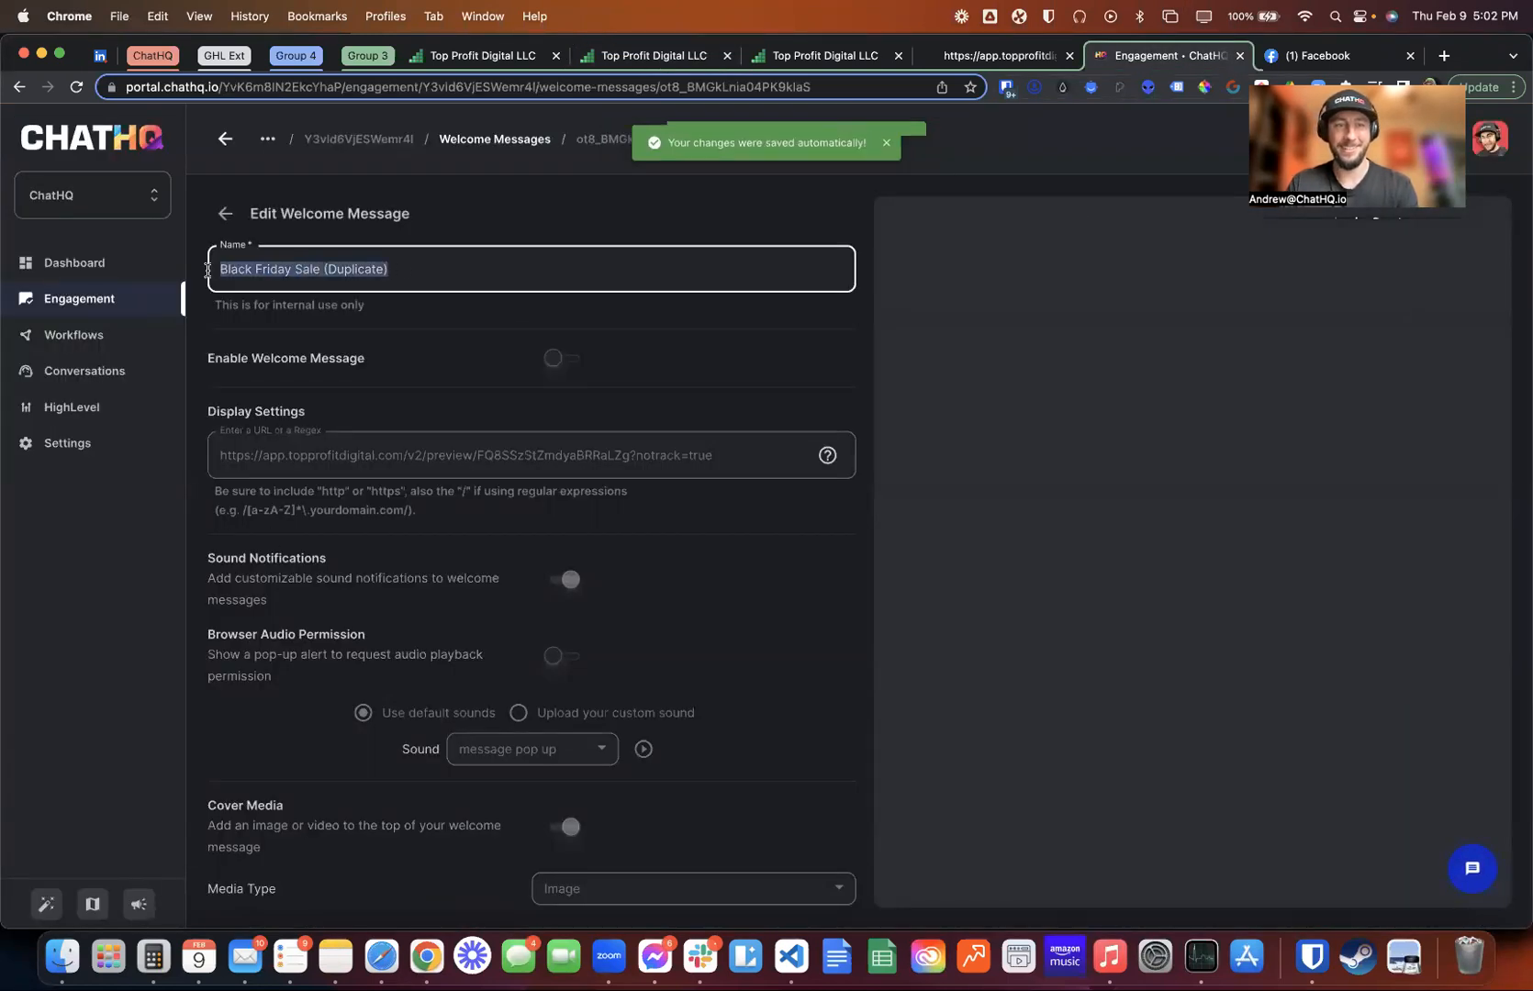
pyautogui.write('Chr')
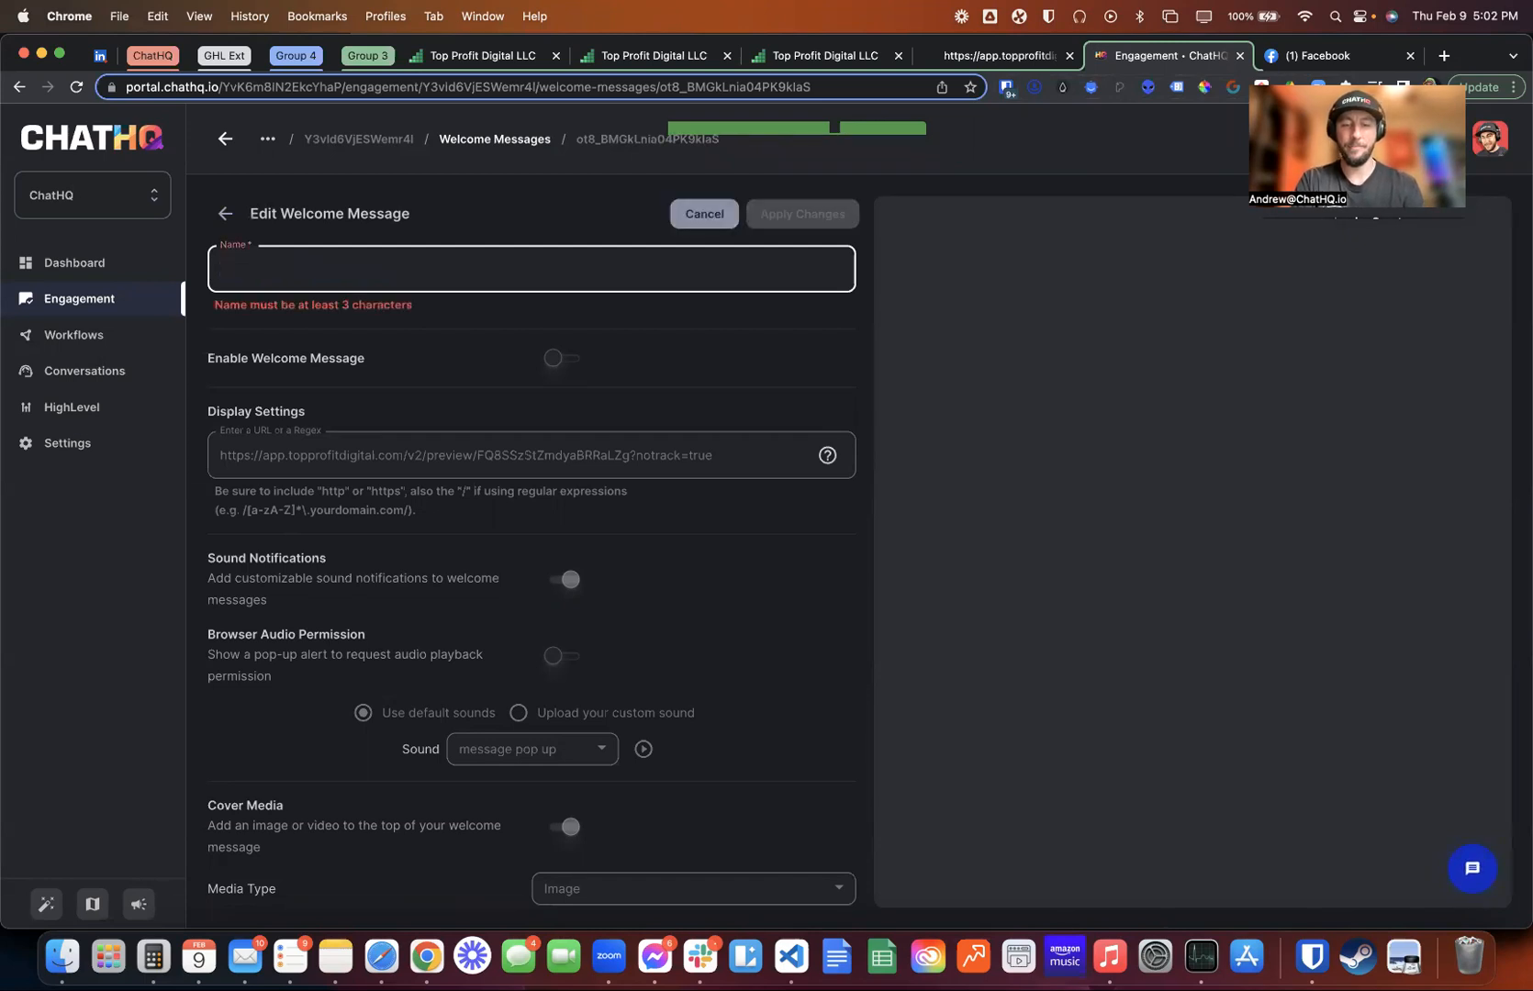
pyautogui.write('istmas Sale')
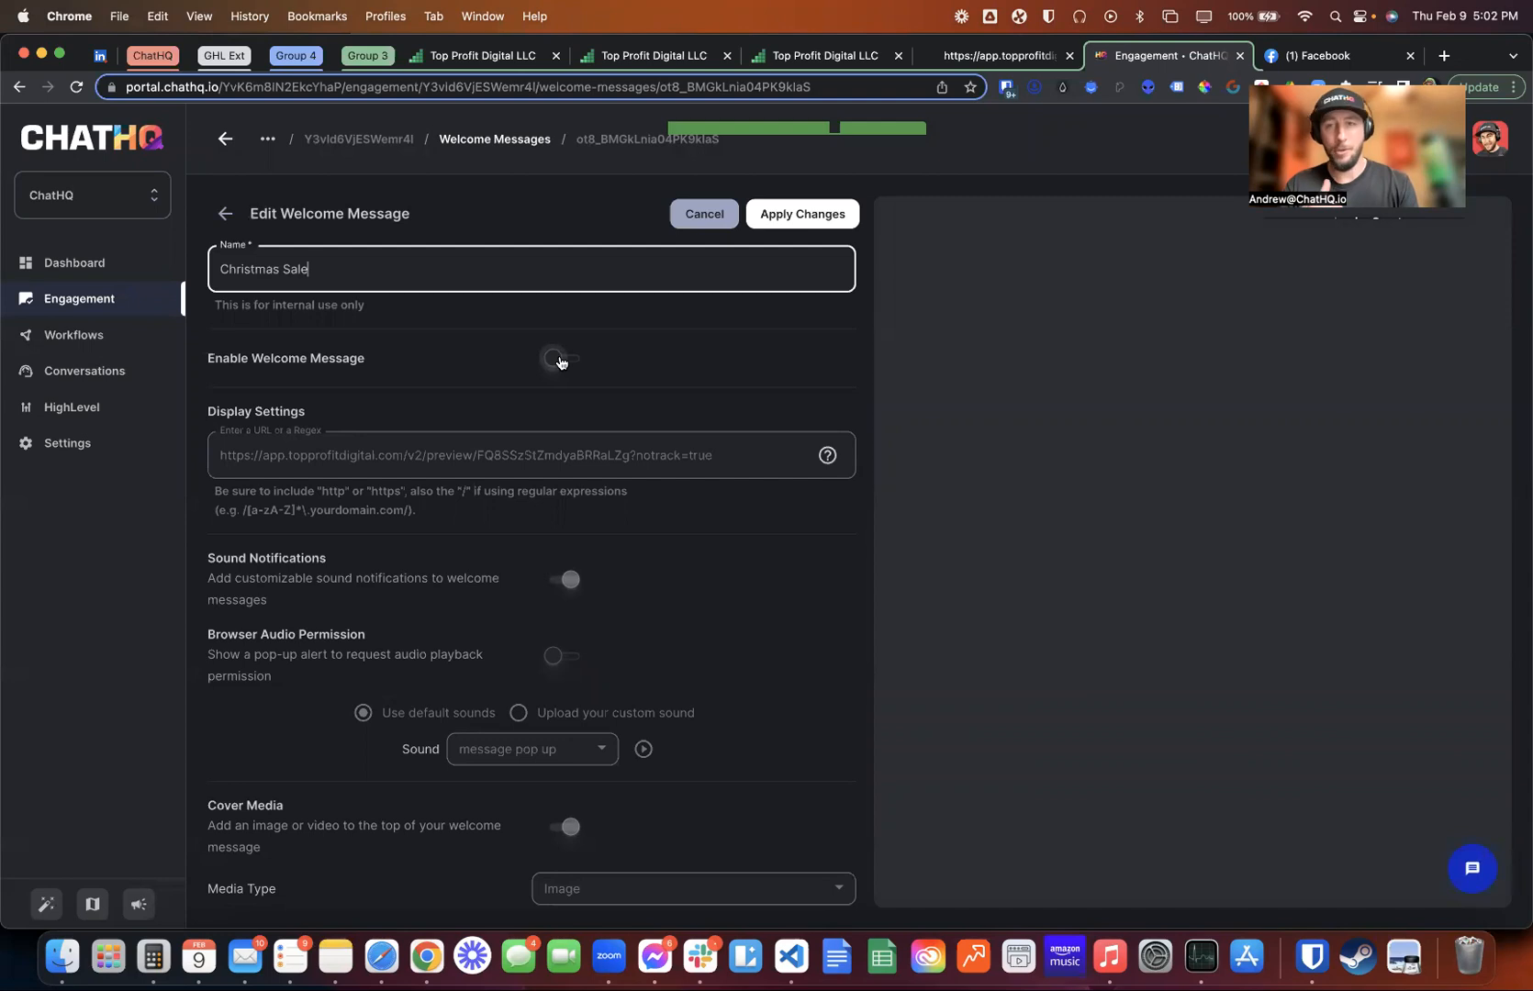
pyautogui.click(560, 358)
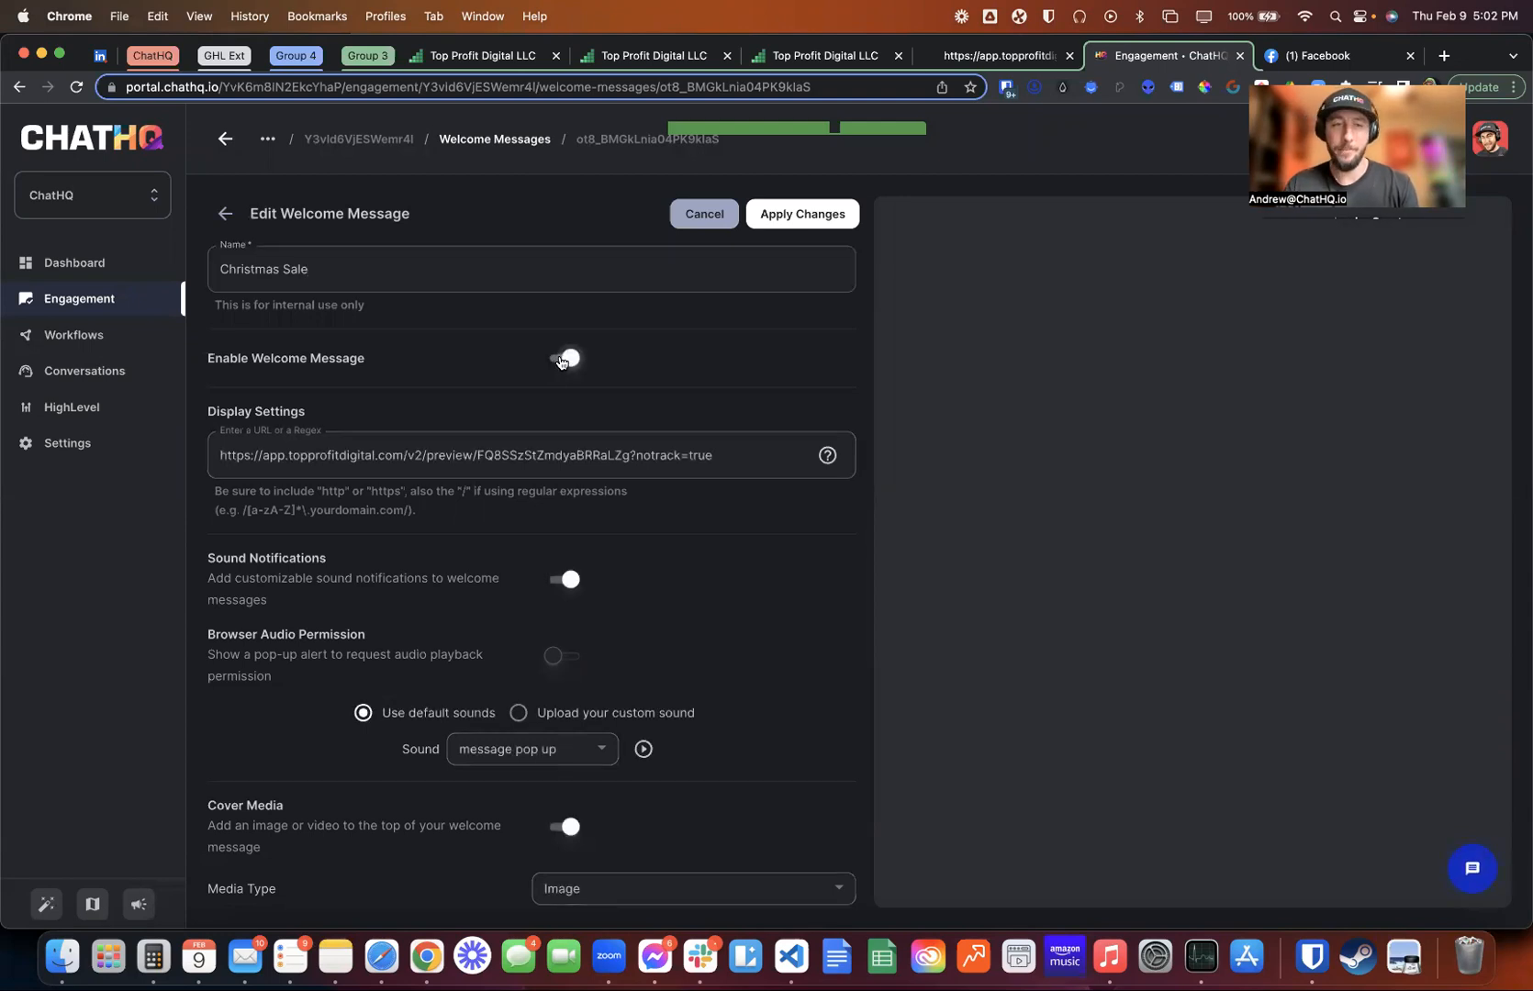
# Replace the Christmas message's cover media URL with the copied Christmas Sale image link
pyautogui.scroll(-3, 716, 487)
pyautogui.click(601, 708)
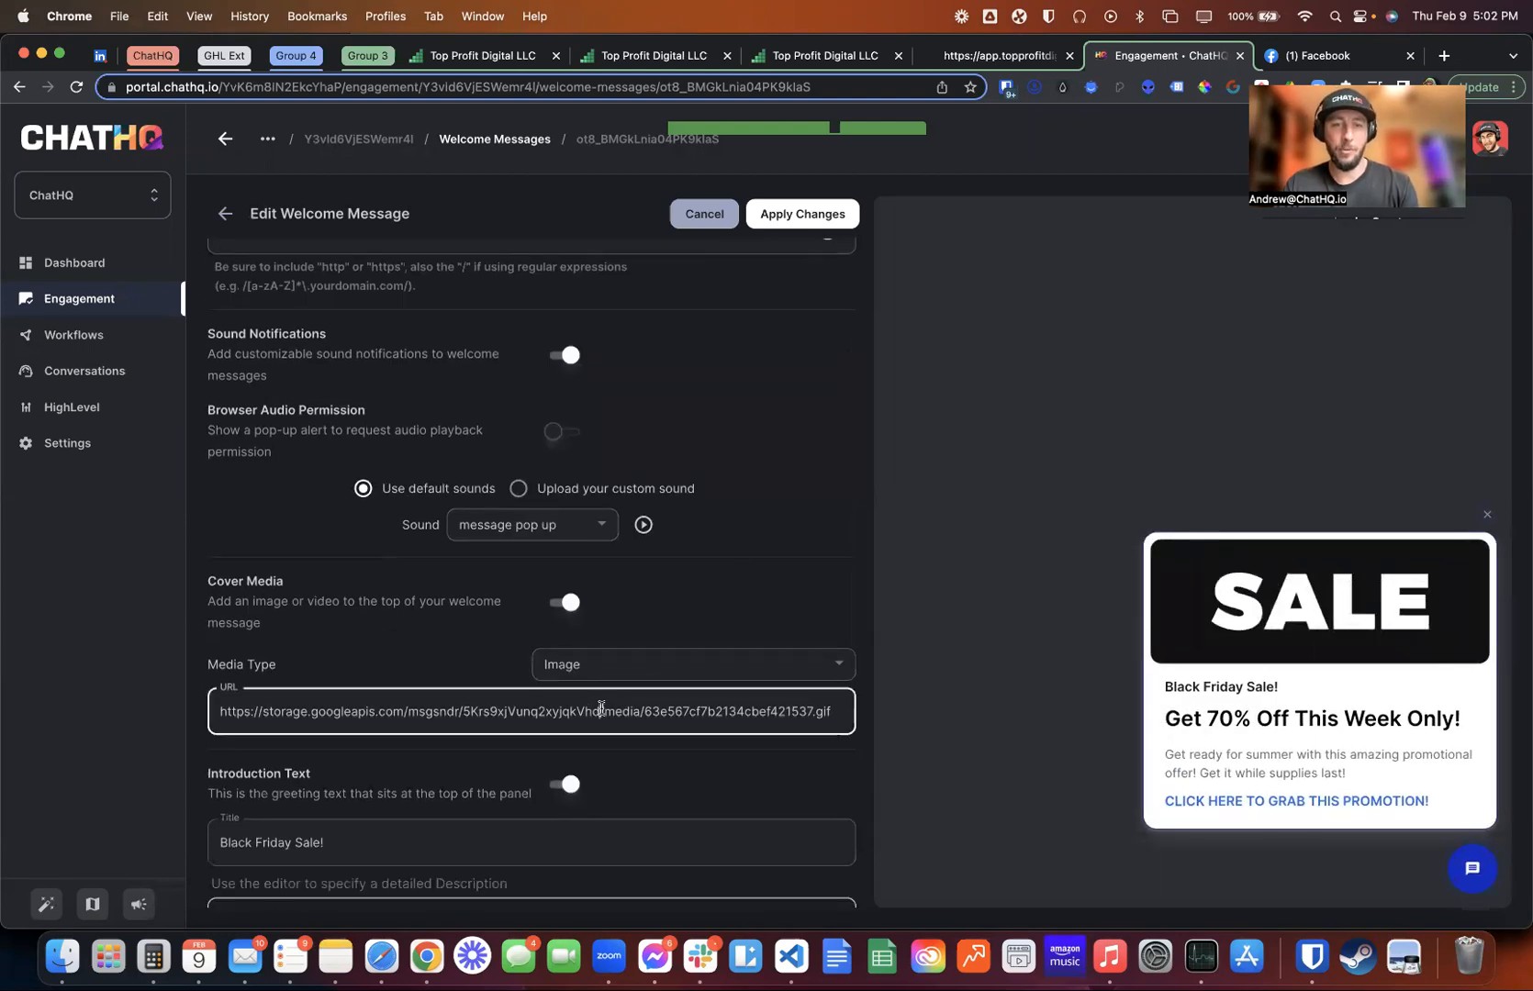
pyautogui.hotkey('ctrl', 'a')
pyautogui.hotkey('ctrl', 'v')
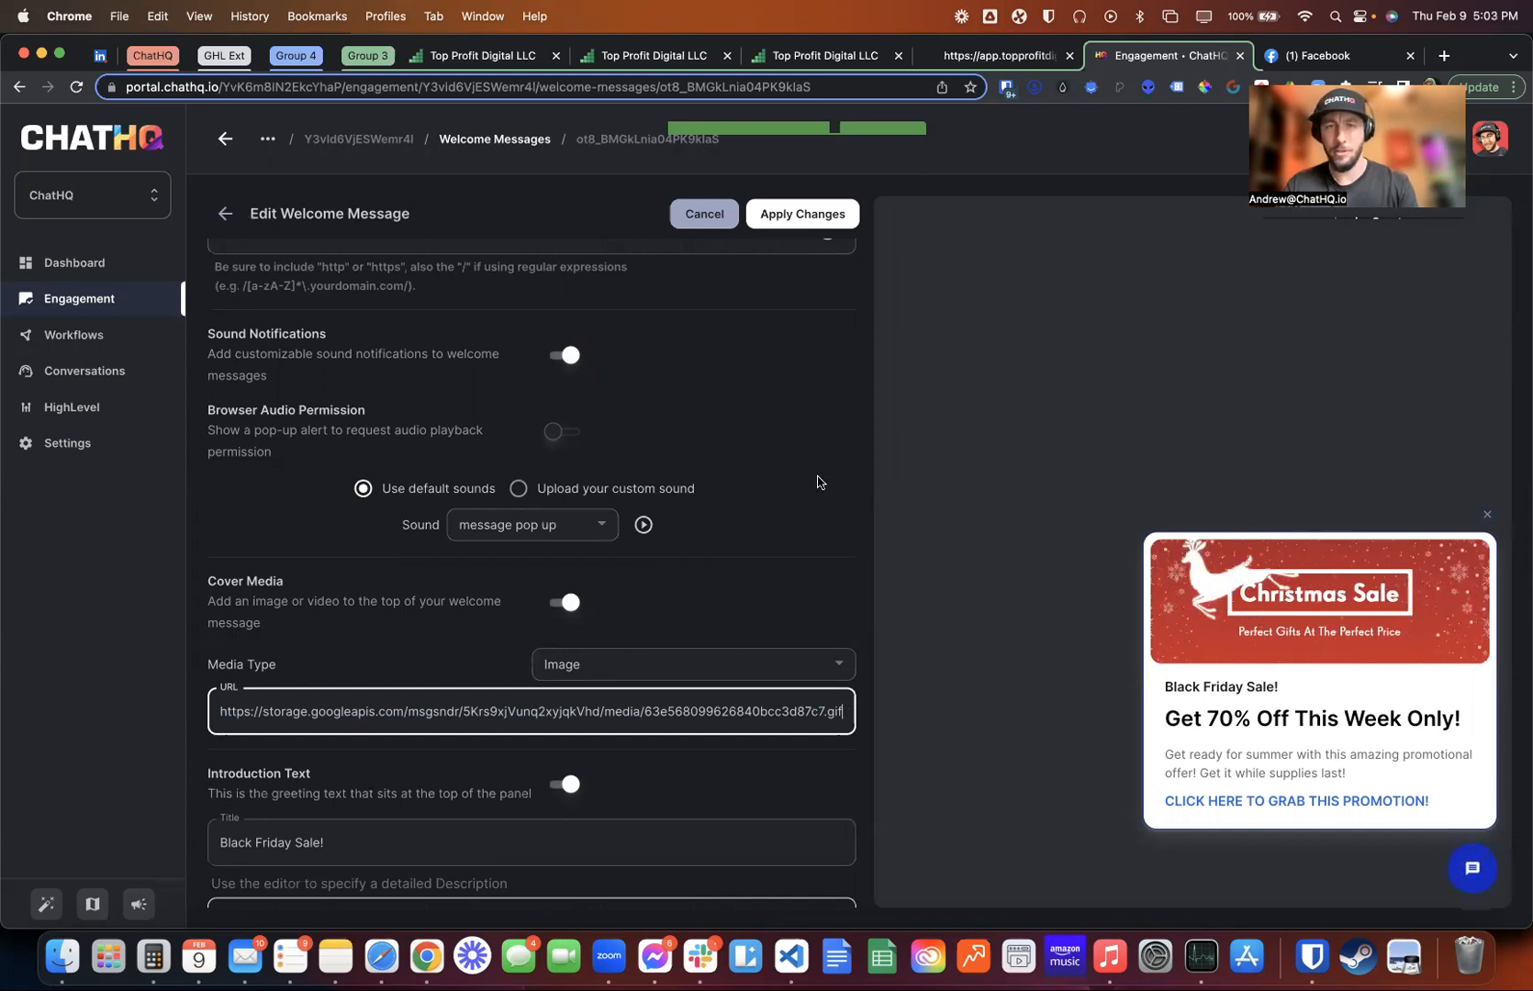
# Change the Christmas message's introduction title to "Christmas Sale!" and the discount in its description heading to 40%
pyautogui.scroll(-3, 707, 517)
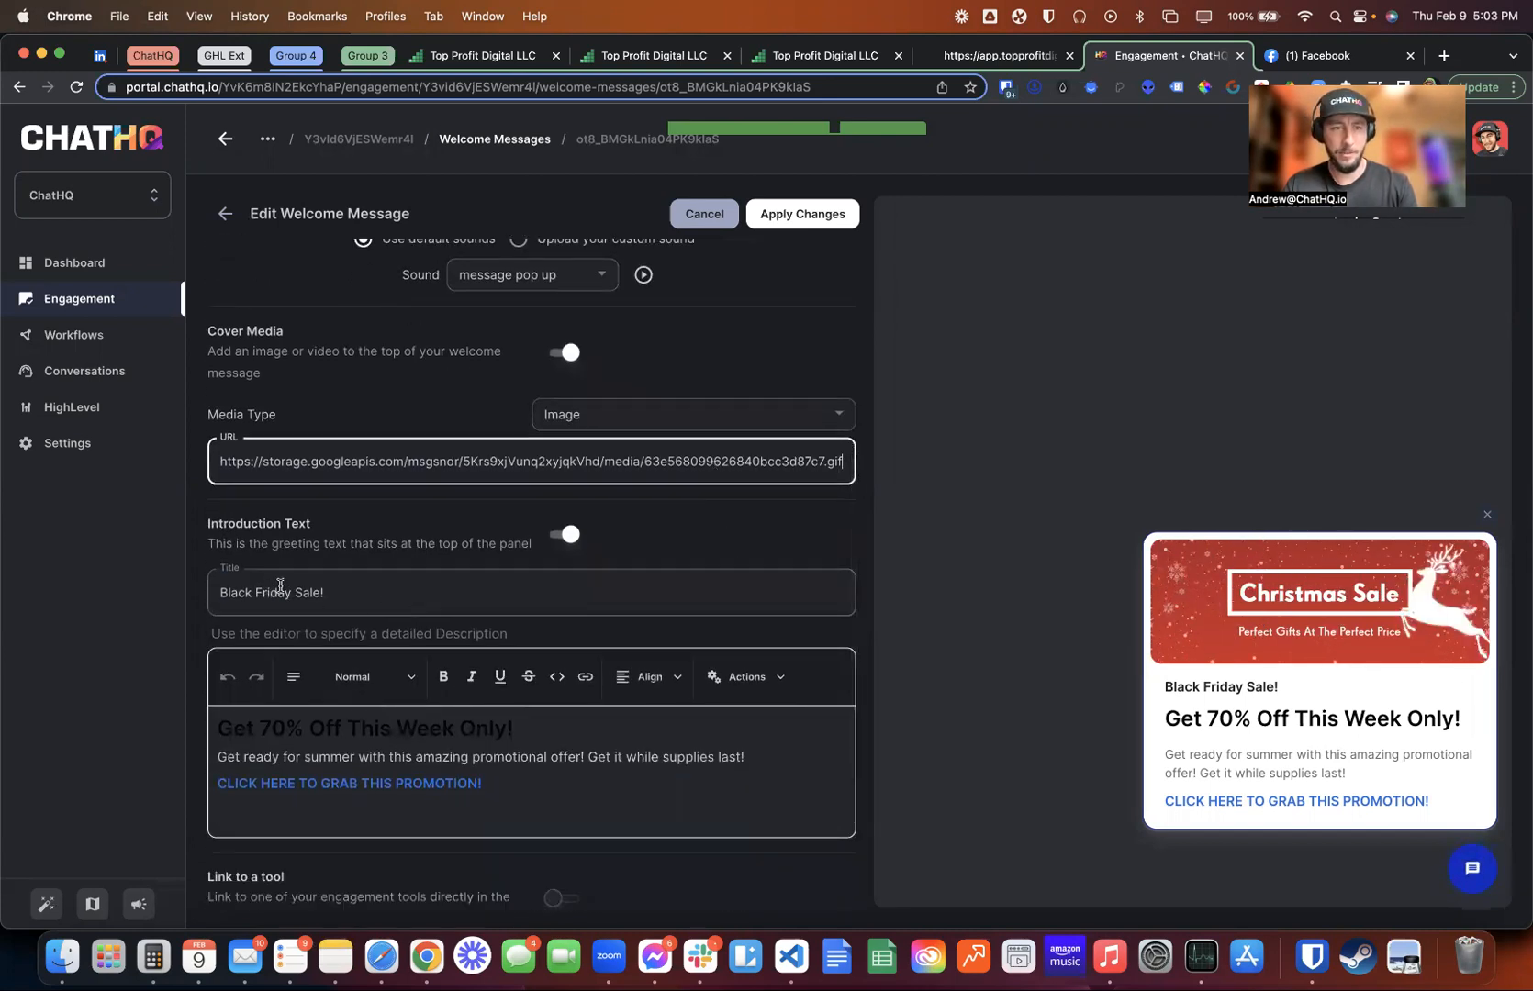
pyautogui.moveTo(292, 588); pyautogui.dragTo(171, 596)
pyautogui.write('Christma')
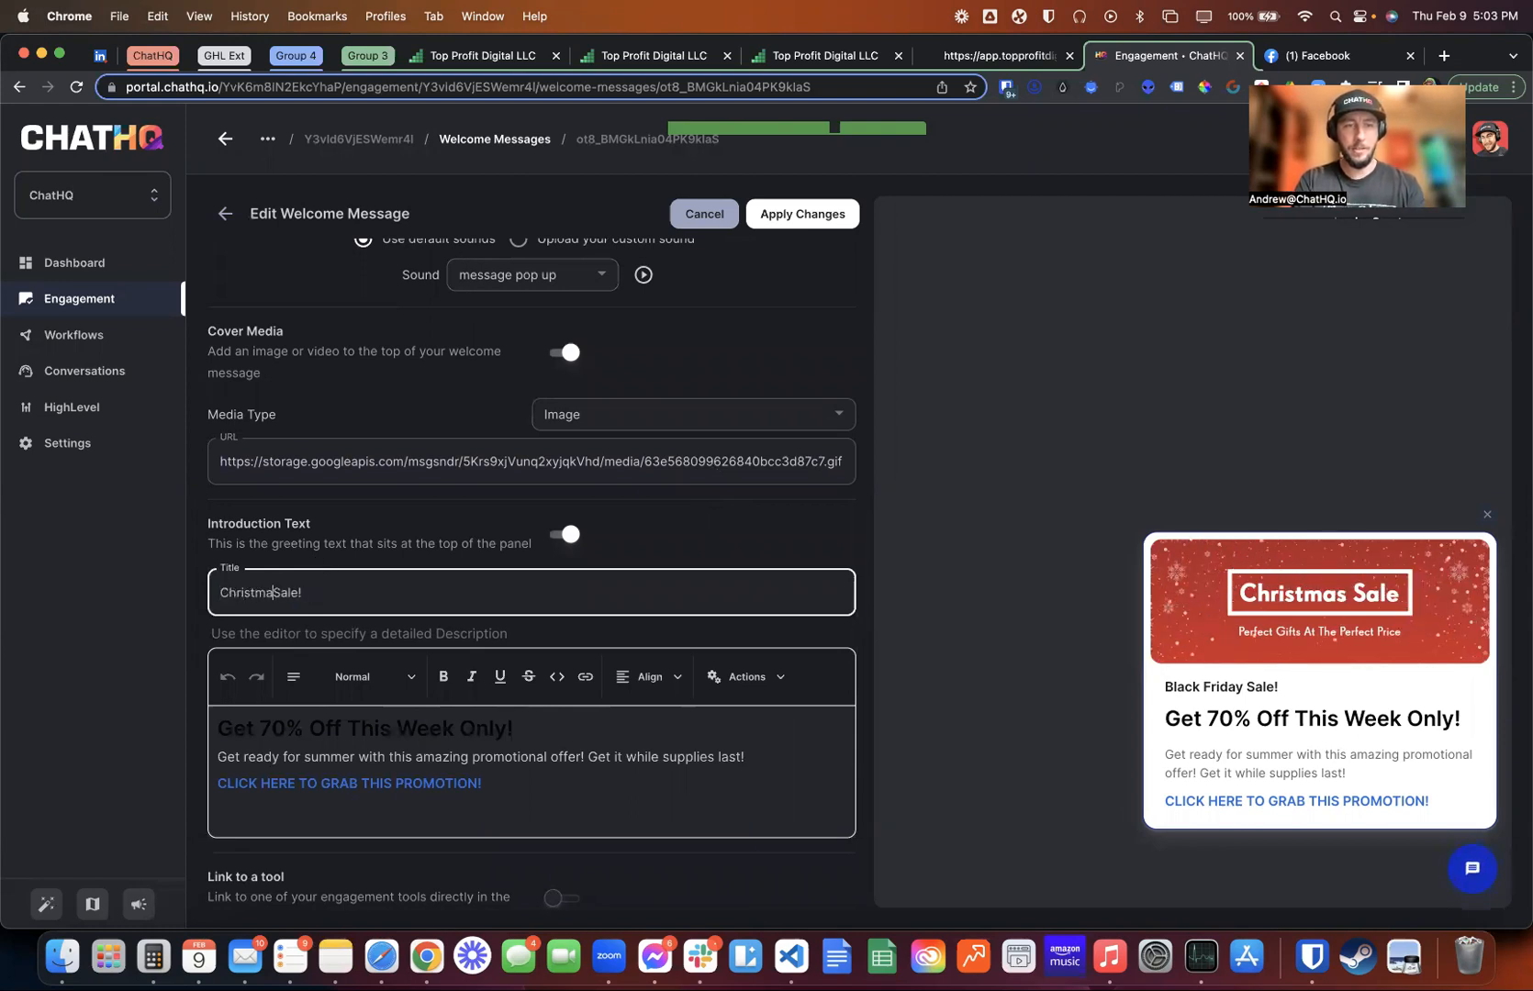
pyautogui.write('s')
pyautogui.click(289, 725)
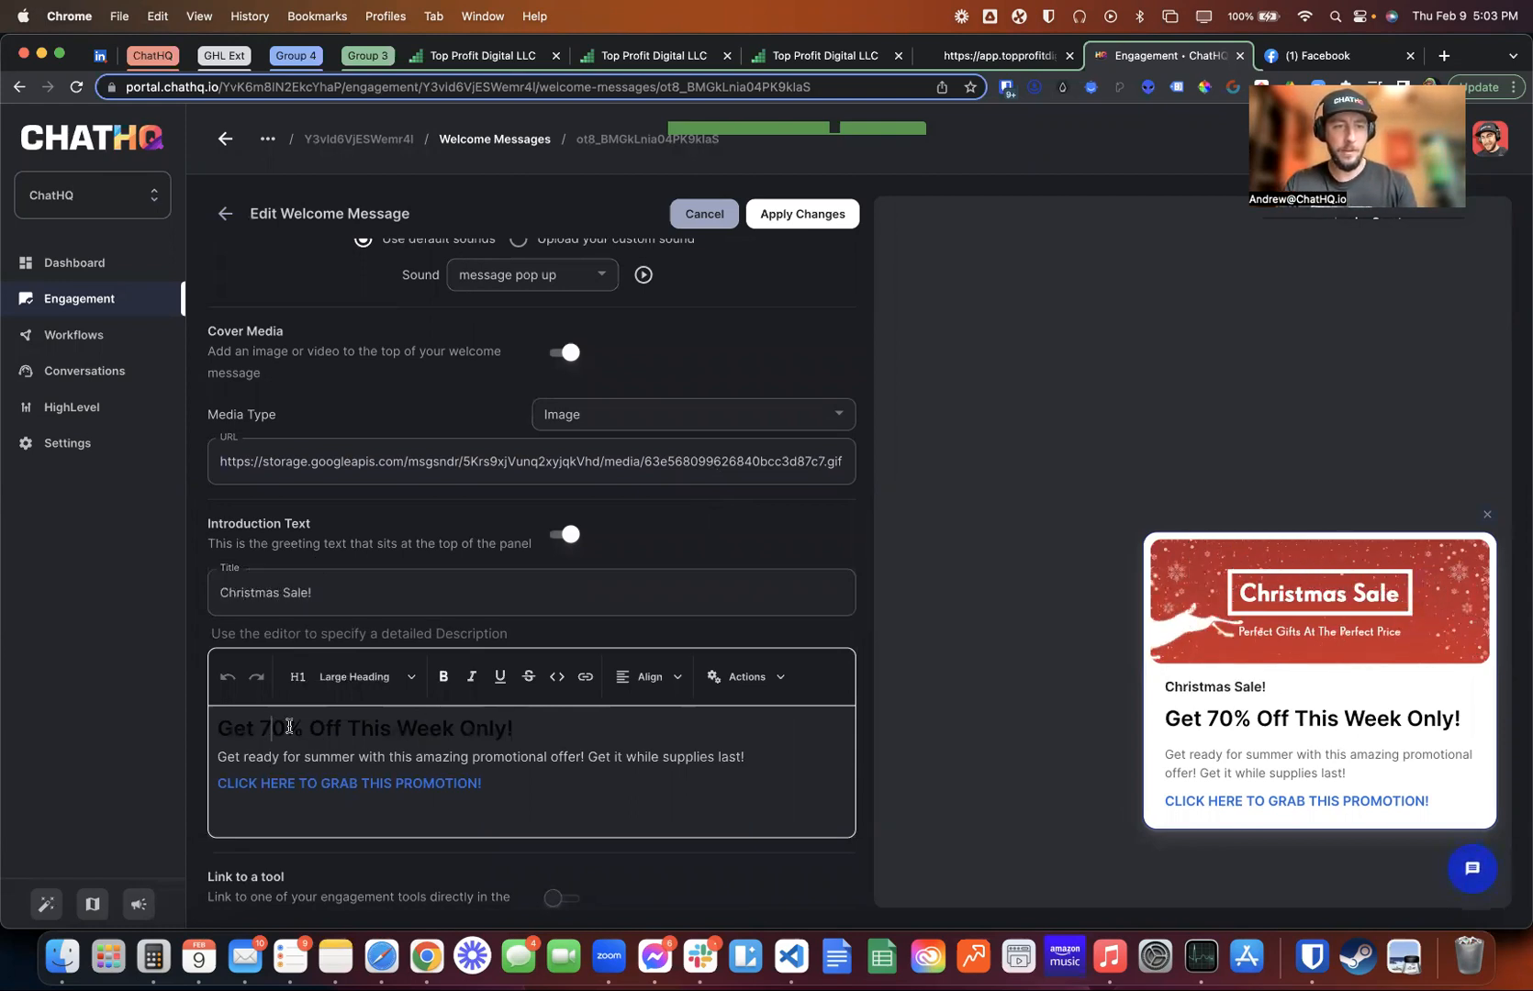
pyautogui.press('BackSpace')
pyautogui.write('4')
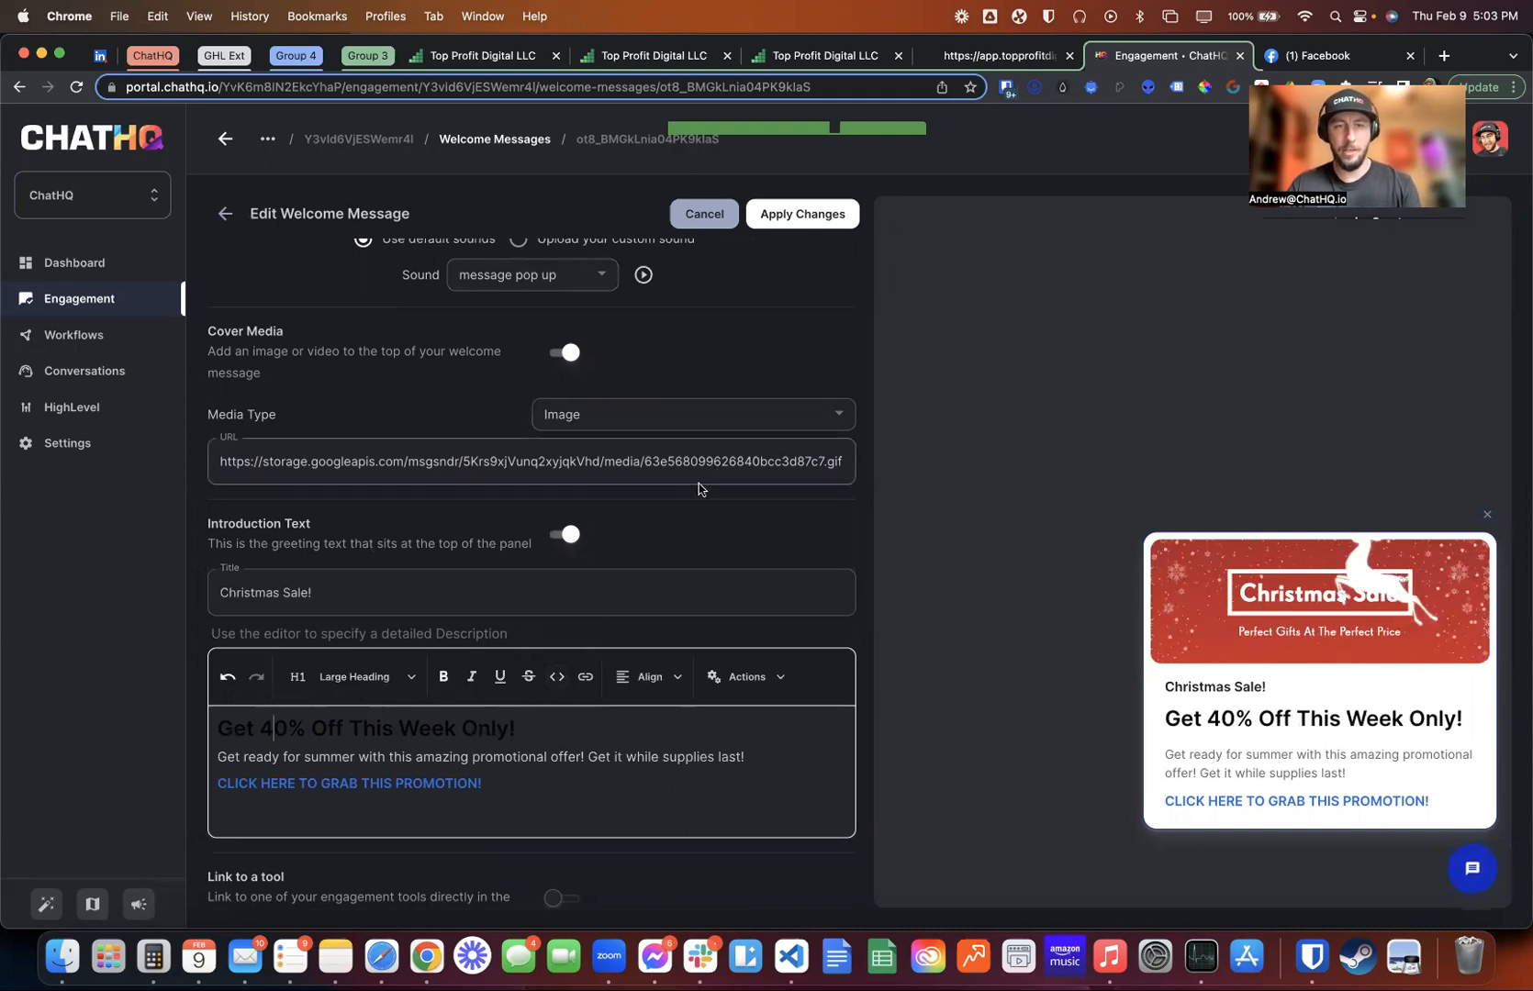
# Apply the changes to the Christmas Sale message and return to the welcome messages list
pyautogui.scroll(-5, 681, 485)
pyautogui.scroll(8, 681, 485)
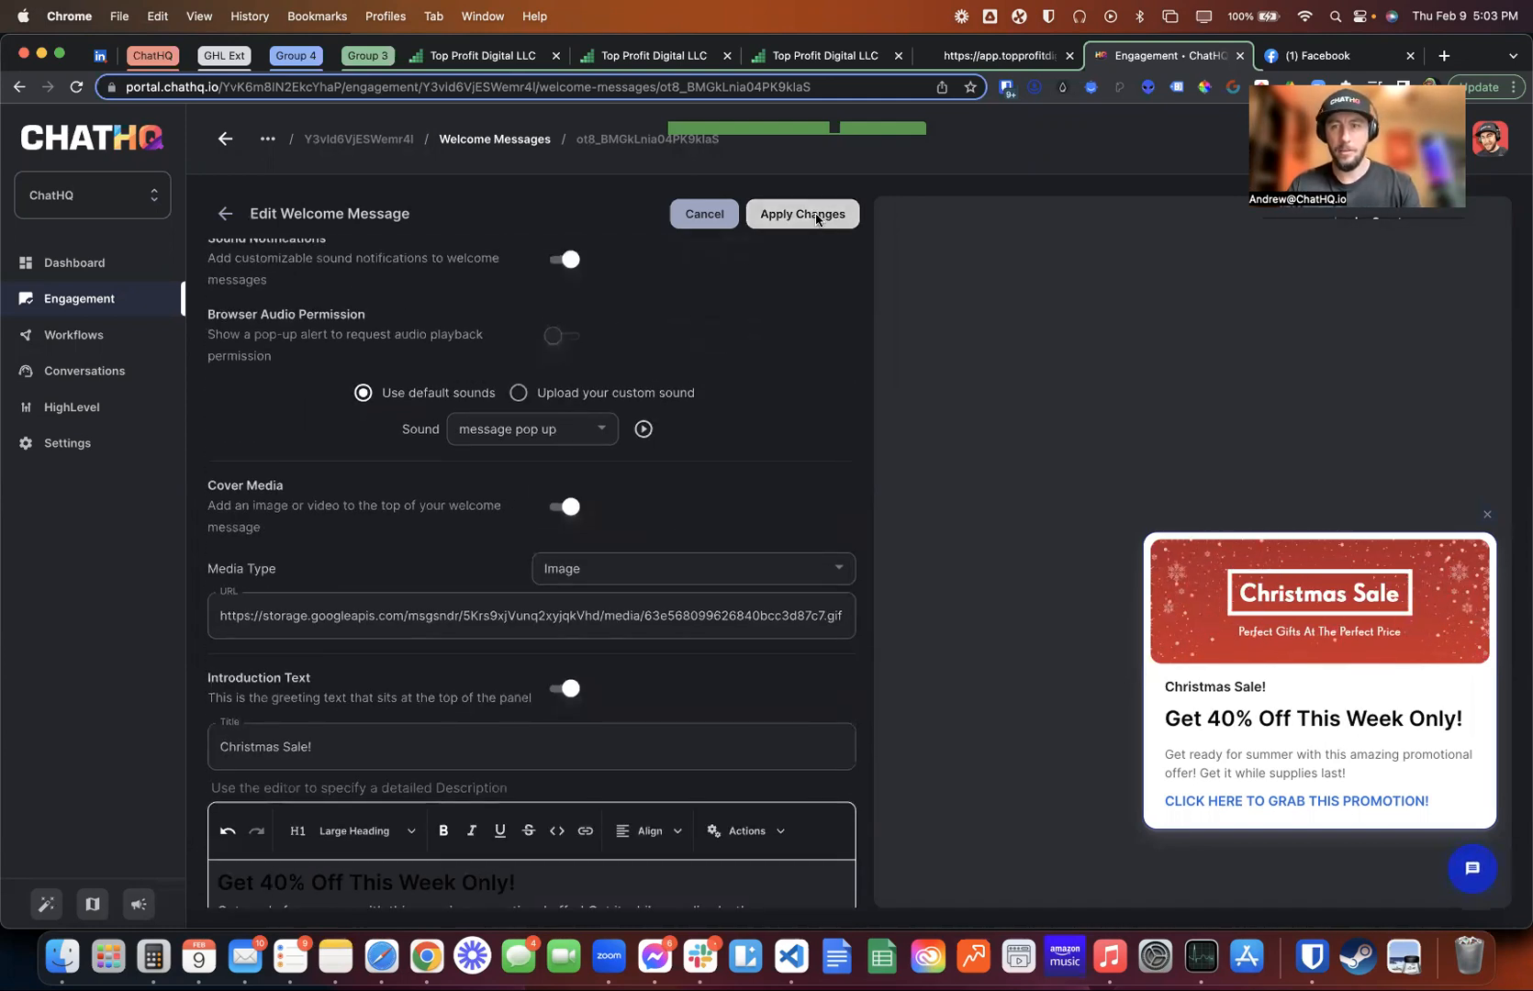
pyautogui.click(817, 214)
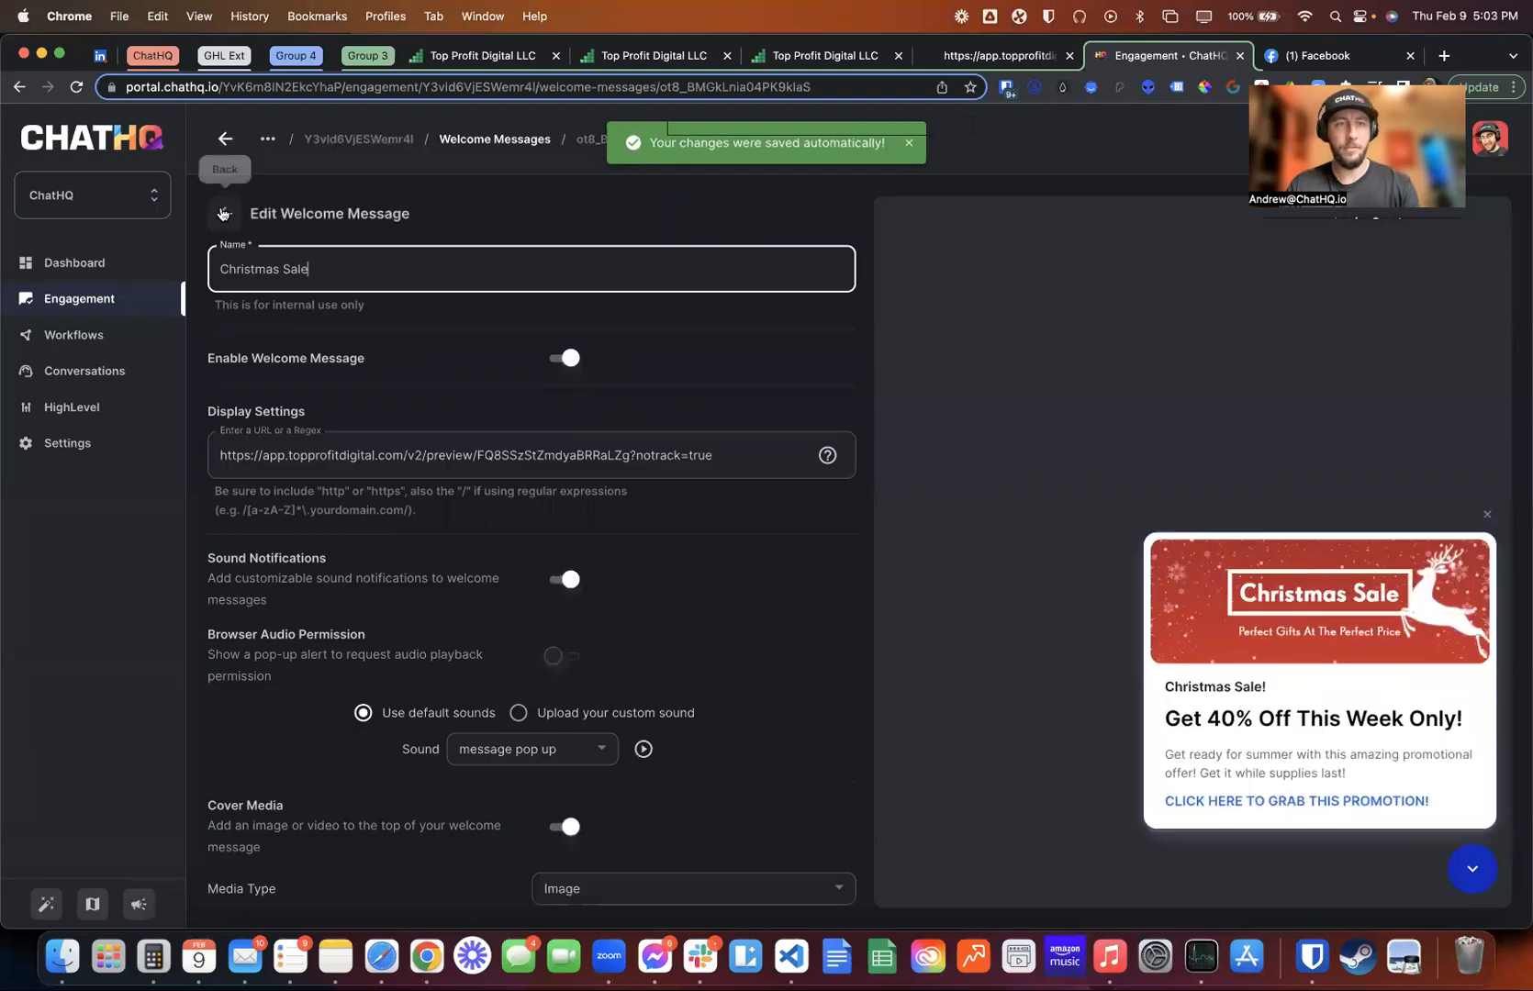
pyautogui.click(225, 213)
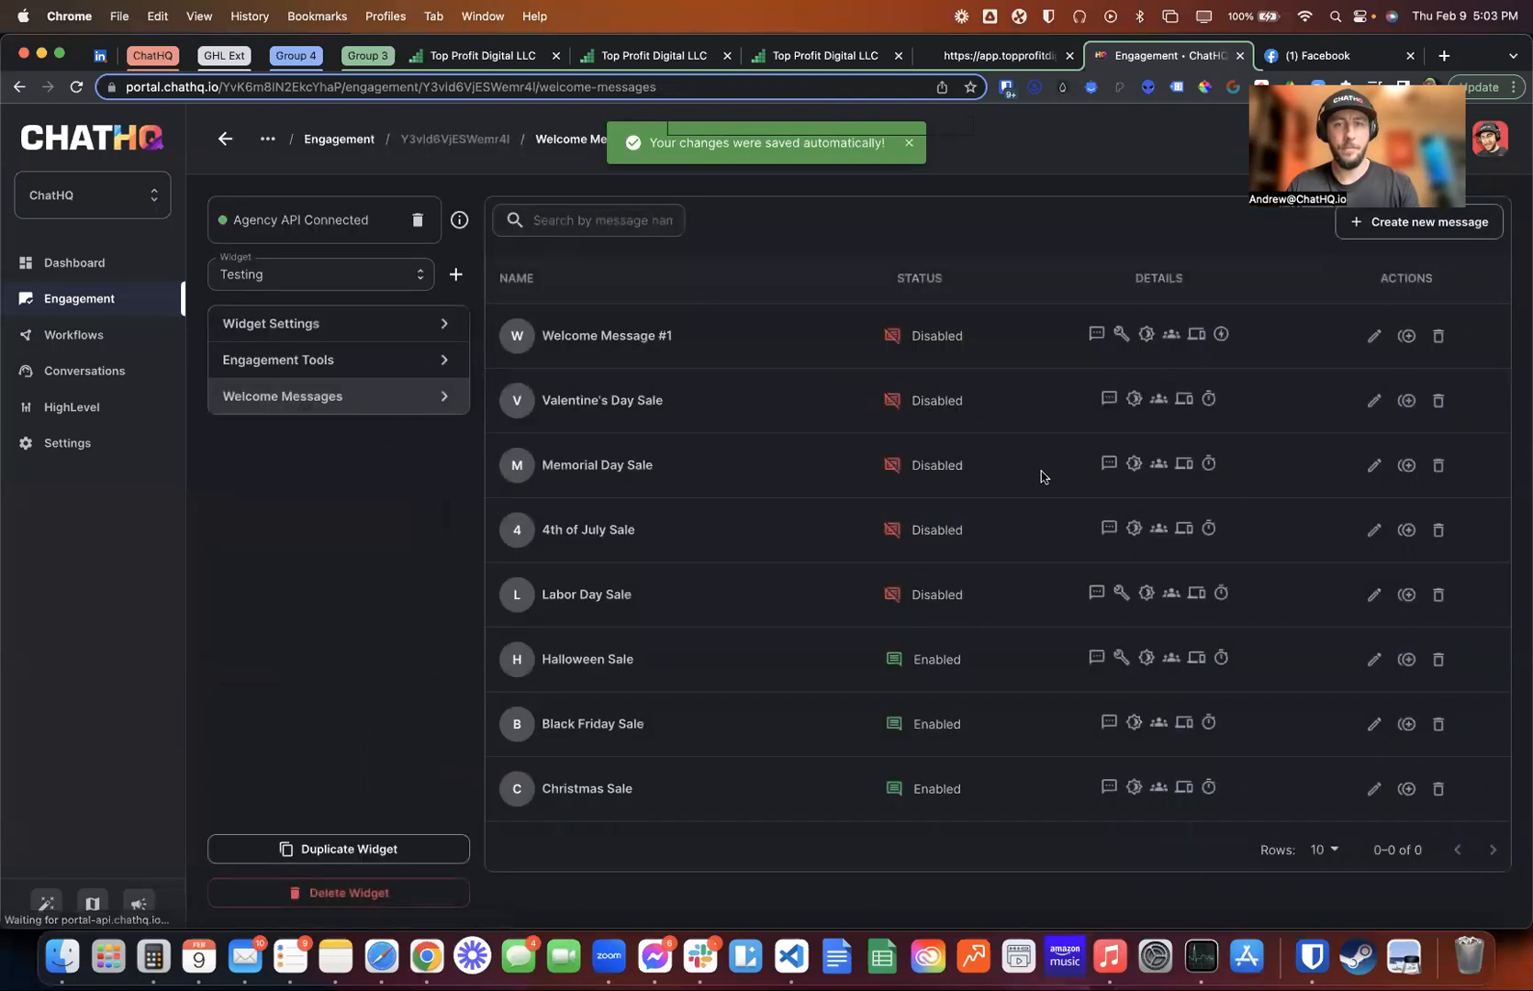
# Duplicate the Christmas Sale message, copy the Happy New Year Sale image's link from the media library, and open the duplicate for editing
pyautogui.click(1406, 788)
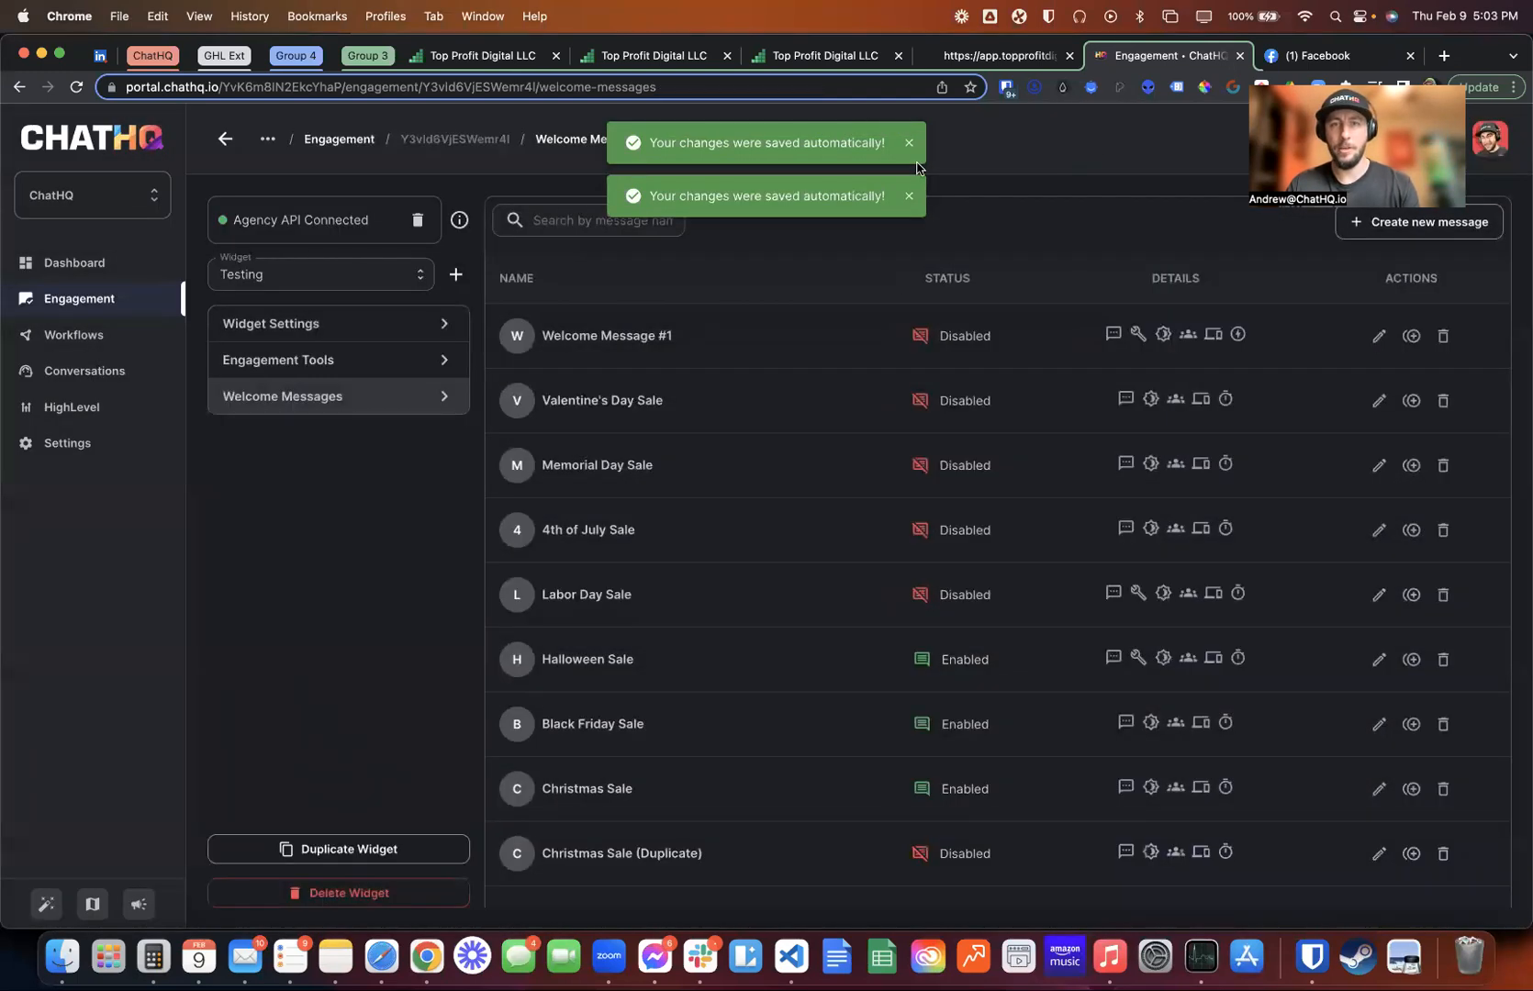
pyautogui.click(642, 56)
pyautogui.rightClick(169, 473)
pyautogui.click(218, 499)
pyautogui.click(1166, 56)
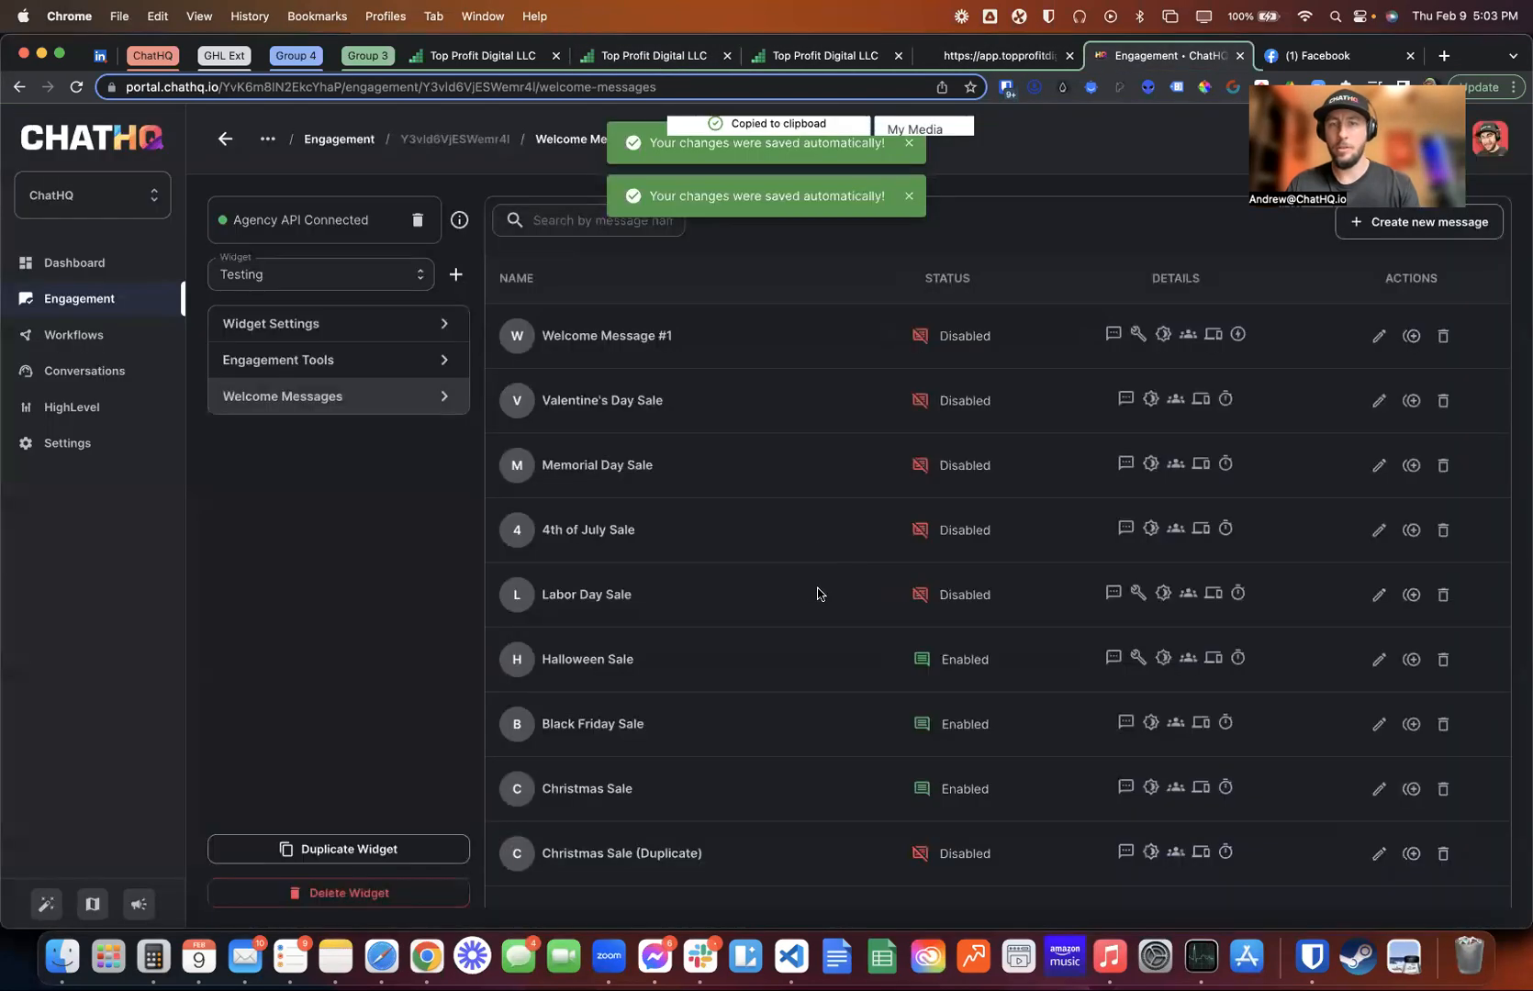
pyautogui.click(1378, 854)
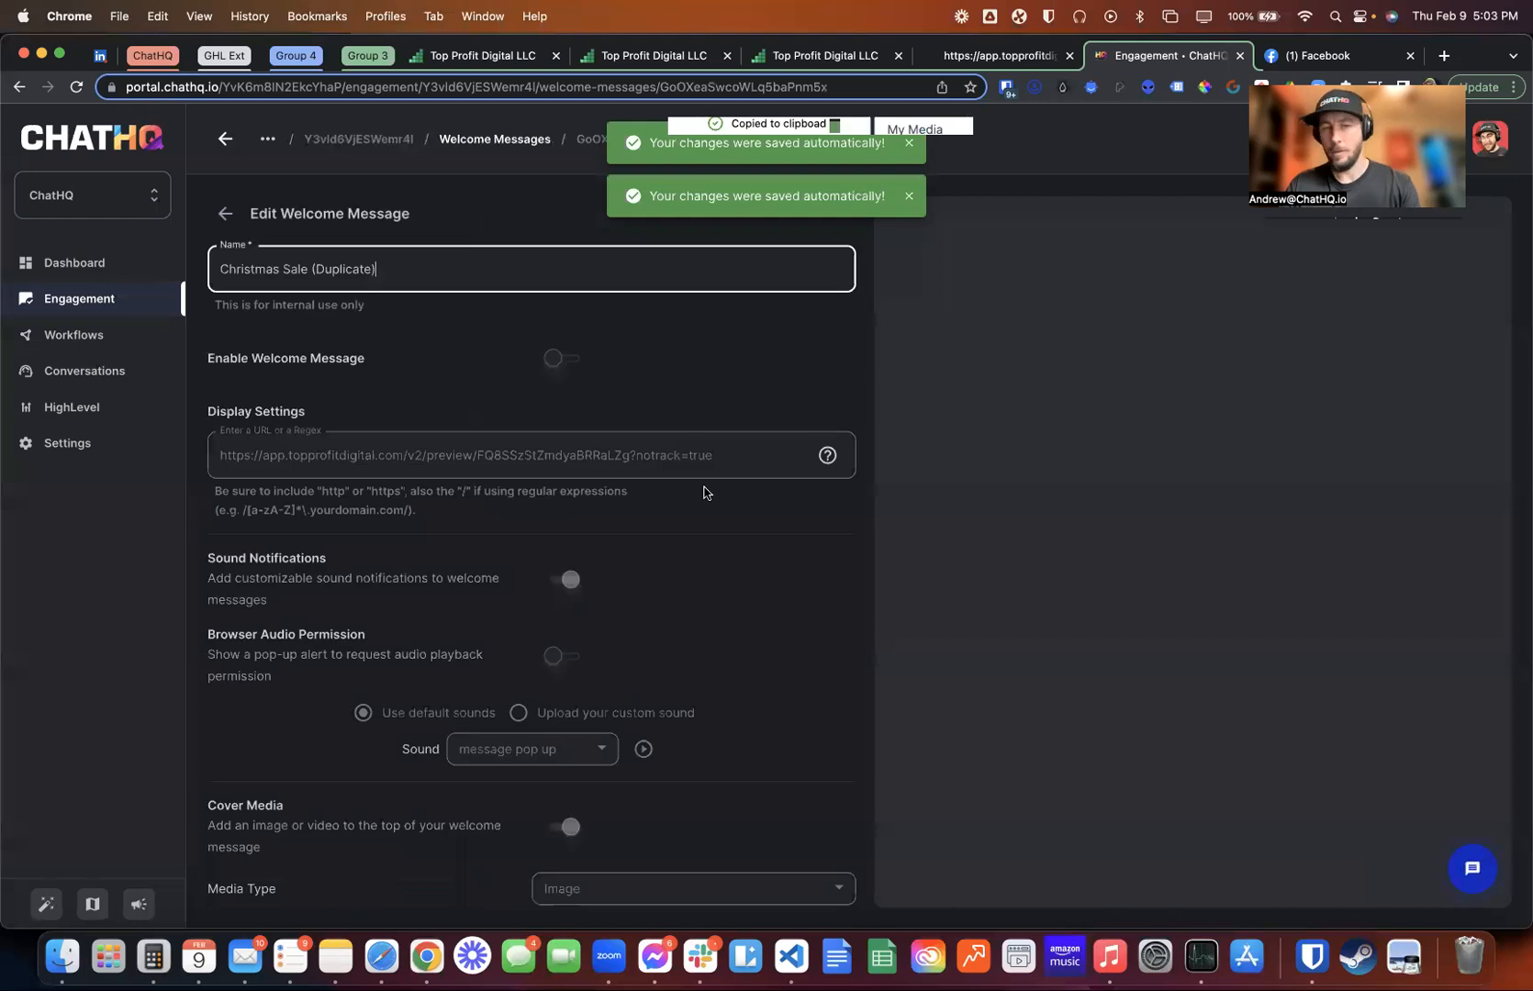
# Rename the duplicated Christmas message as New Years Sale and enable it
pyautogui.moveTo(408, 264); pyautogui.dragTo(160, 277)
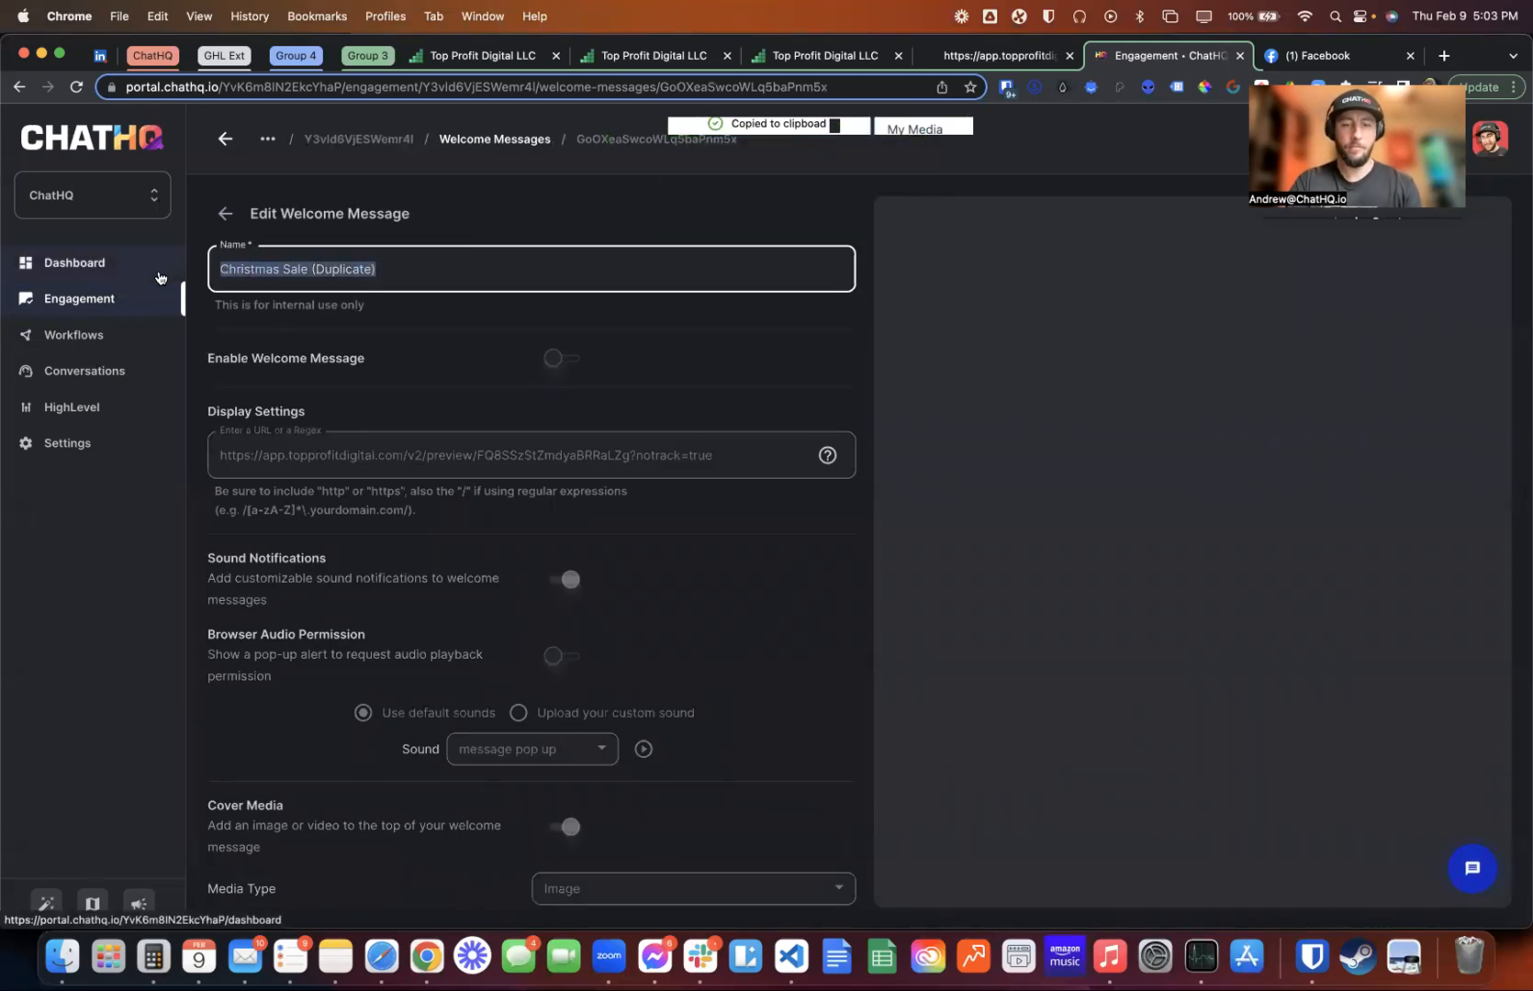
pyautogui.write('New Years Sale')
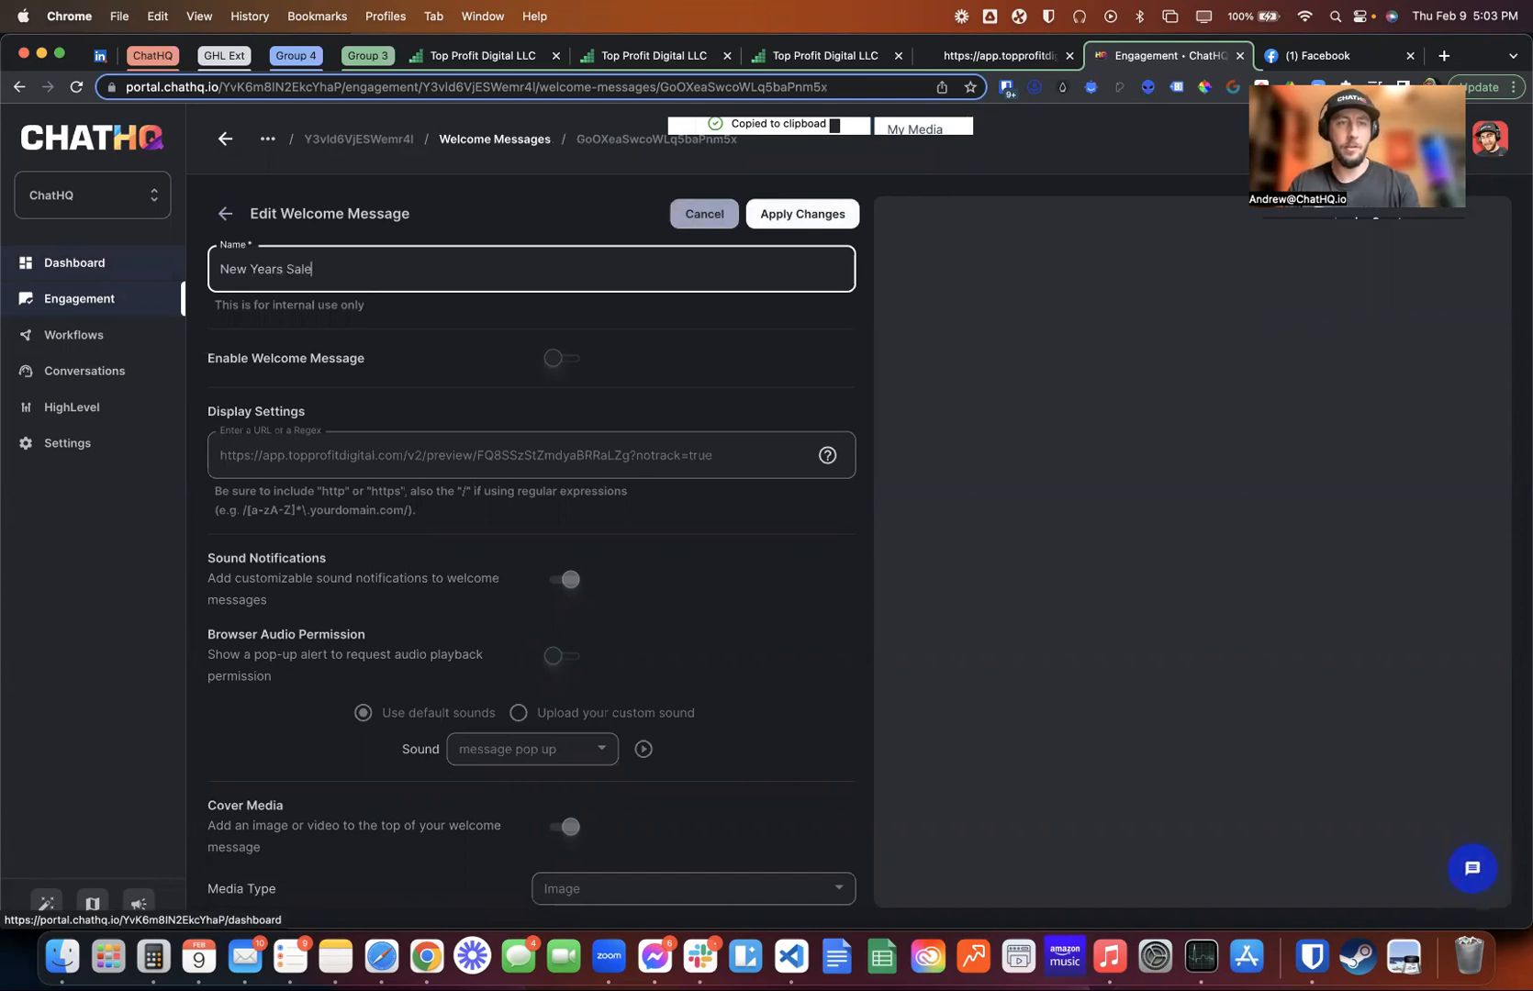
pyautogui.click(562, 358)
# Replace the New Years message's cover media URL with the copied Happy New Year Sale image link
pyautogui.scroll(-2, 579, 582)
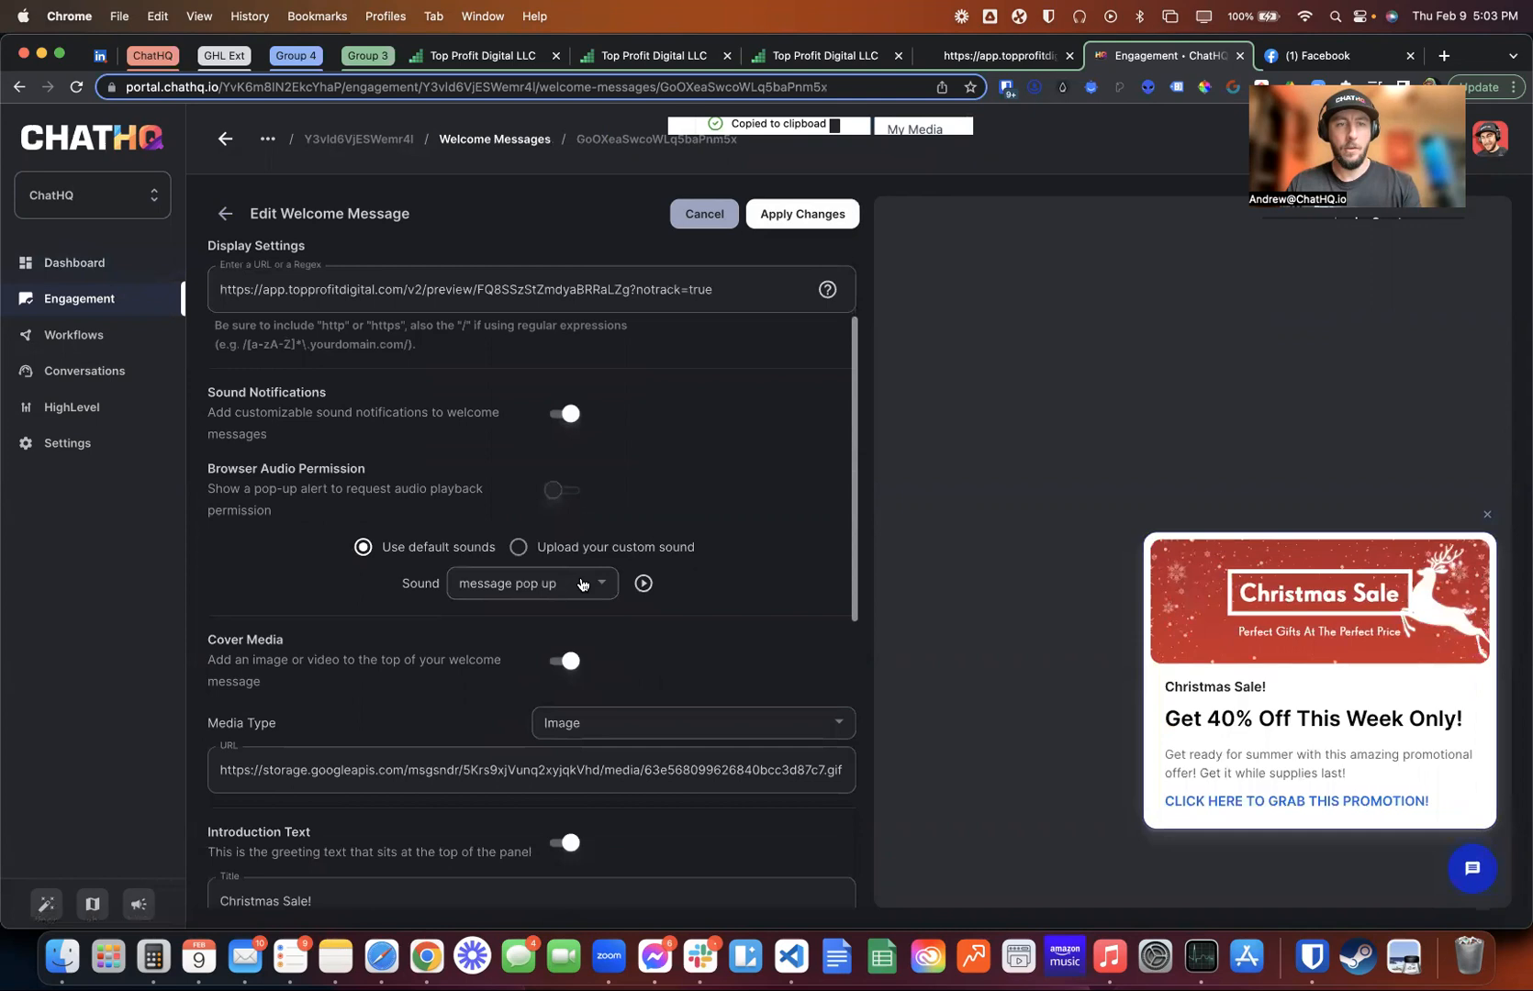
pyautogui.scroll(-1, 580, 584)
pyautogui.click(551, 677)
pyautogui.press('super+a')
pyautogui.press('super+v')
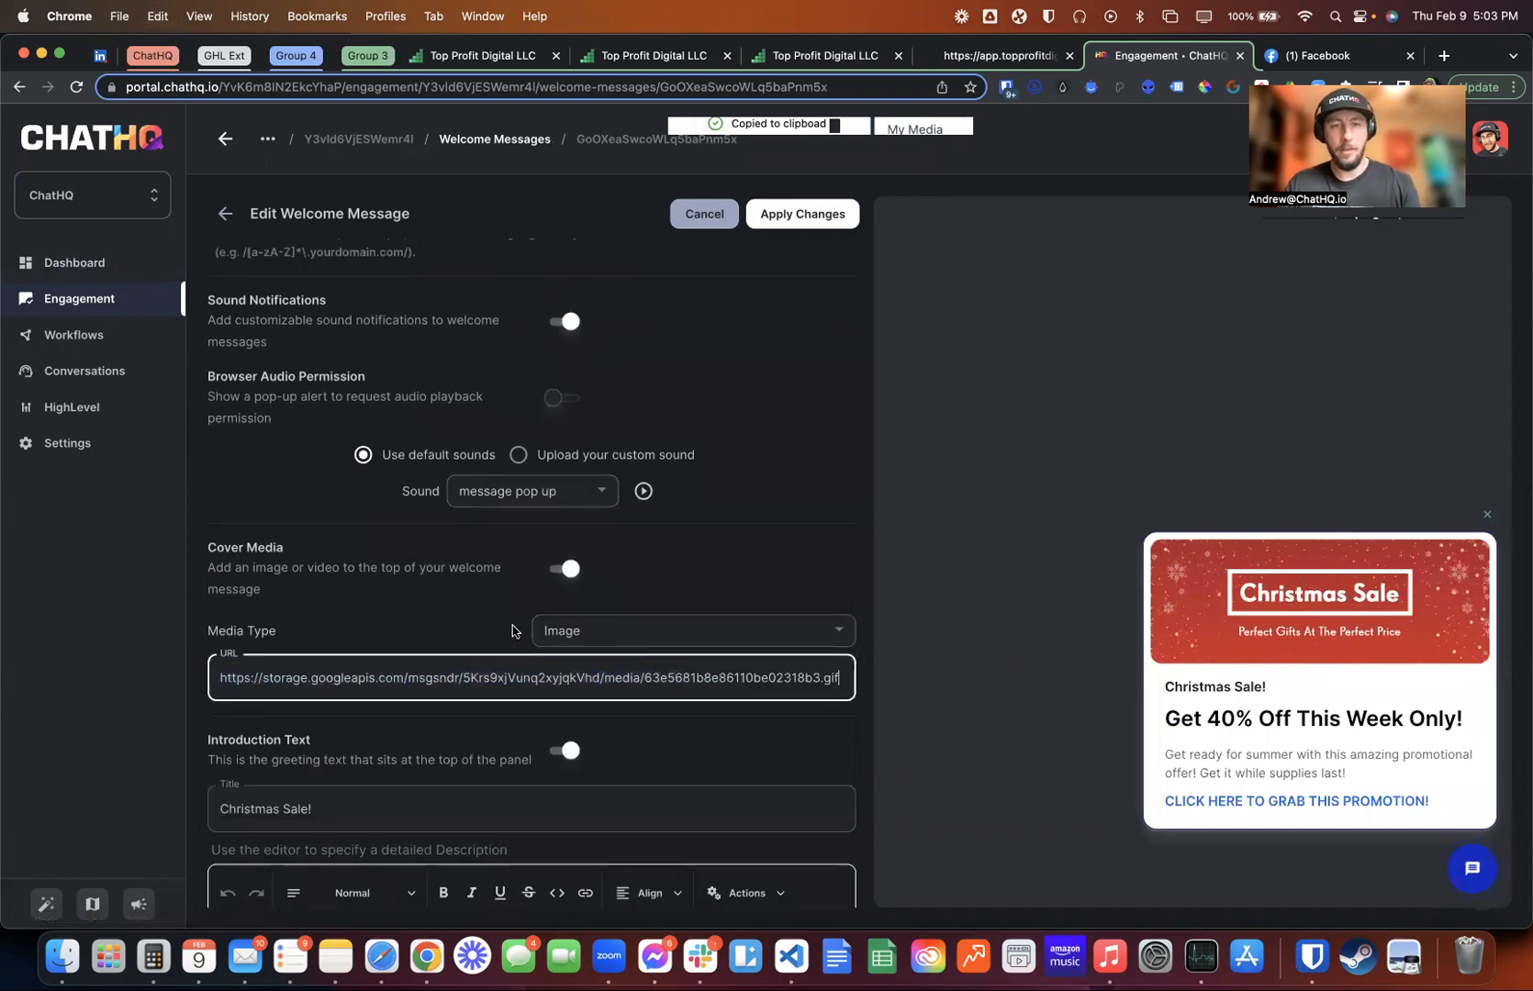
# Change the New Years message's introduction title to "Happy Freaking New Year!" and the discount in its description heading to 23%
pyautogui.scroll(-2, 606, 628)
pyautogui.moveTo(356, 623); pyautogui.dragTo(168, 621)
pyautogui.write('Happy ')
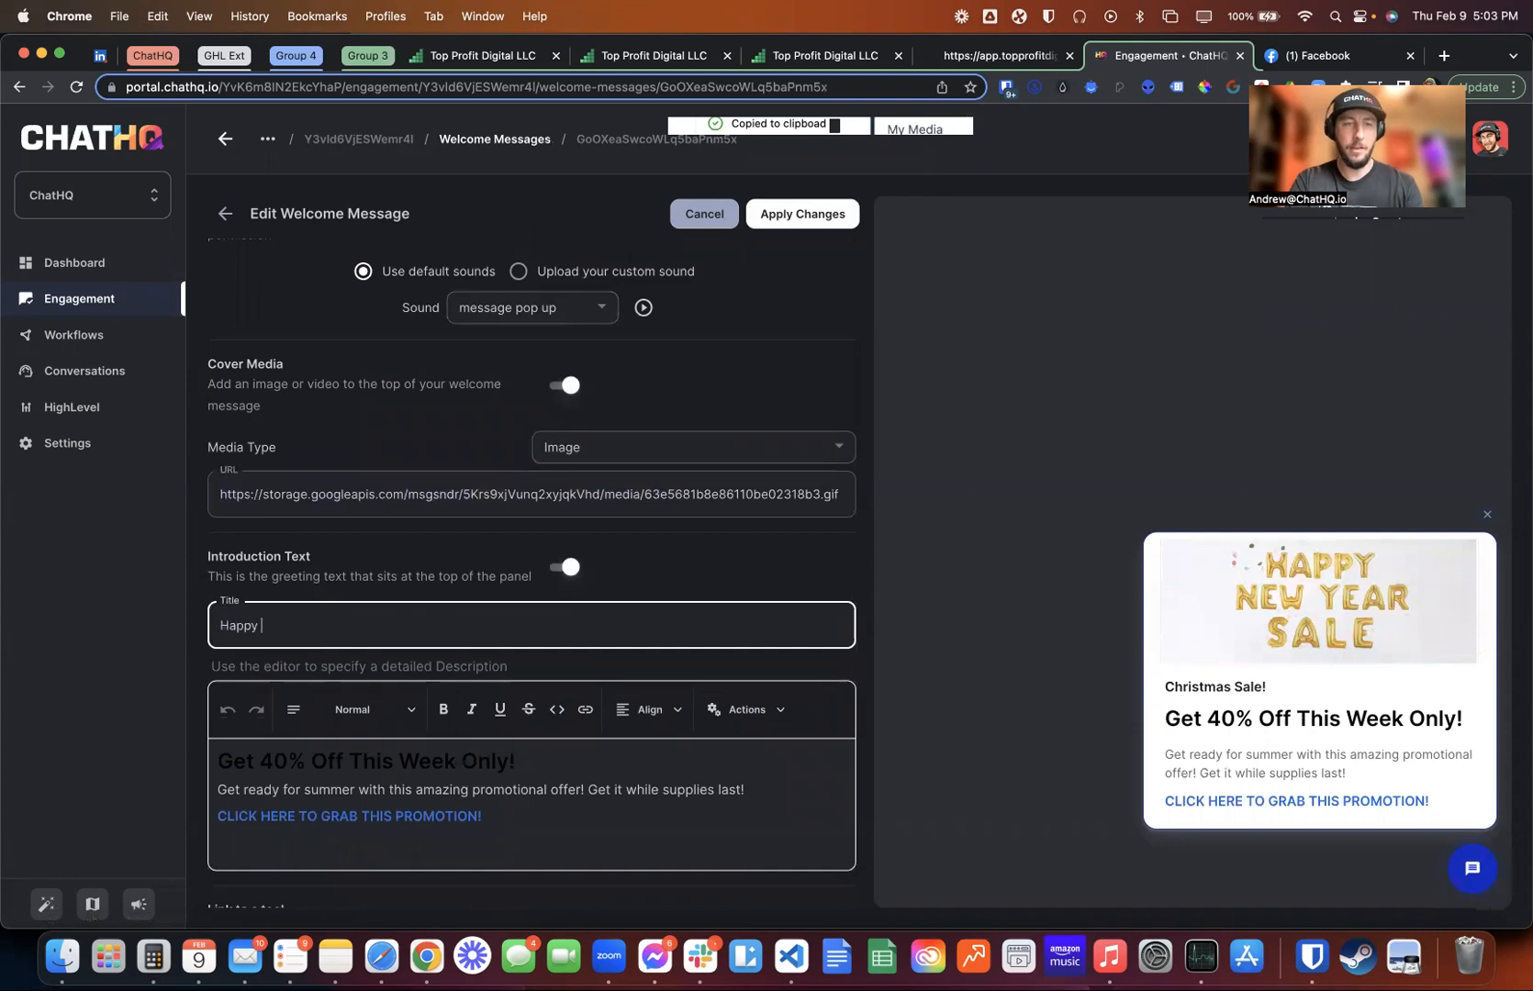
pyautogui.write('Freaking New Year!')
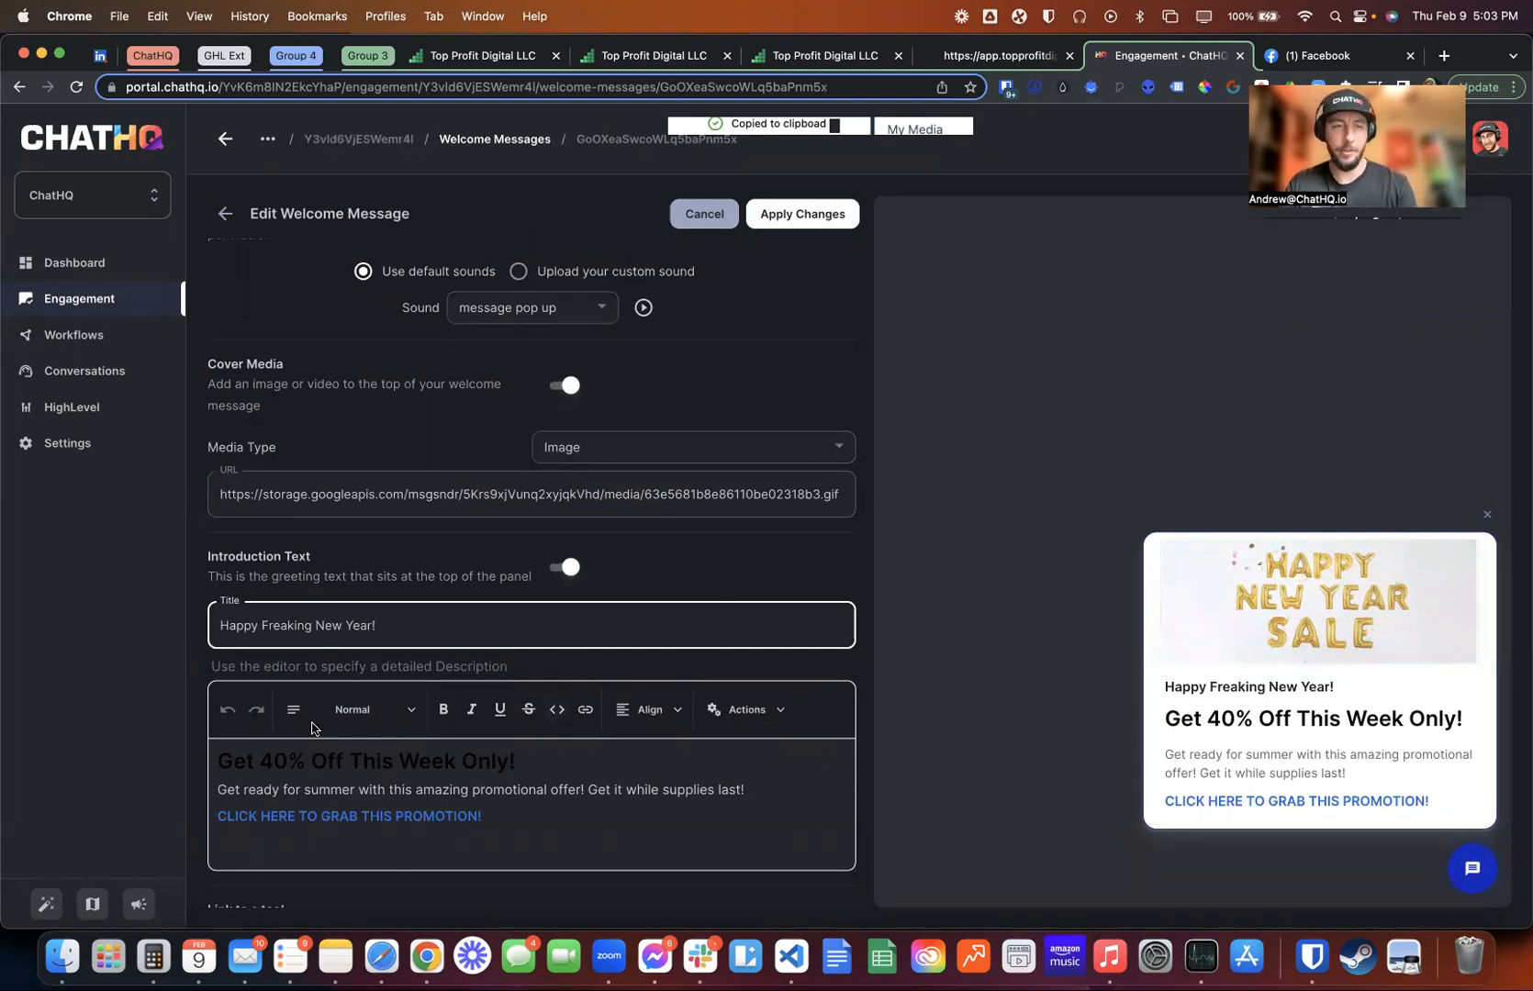
pyautogui.moveTo(288, 760); pyautogui.dragTo(259, 760)
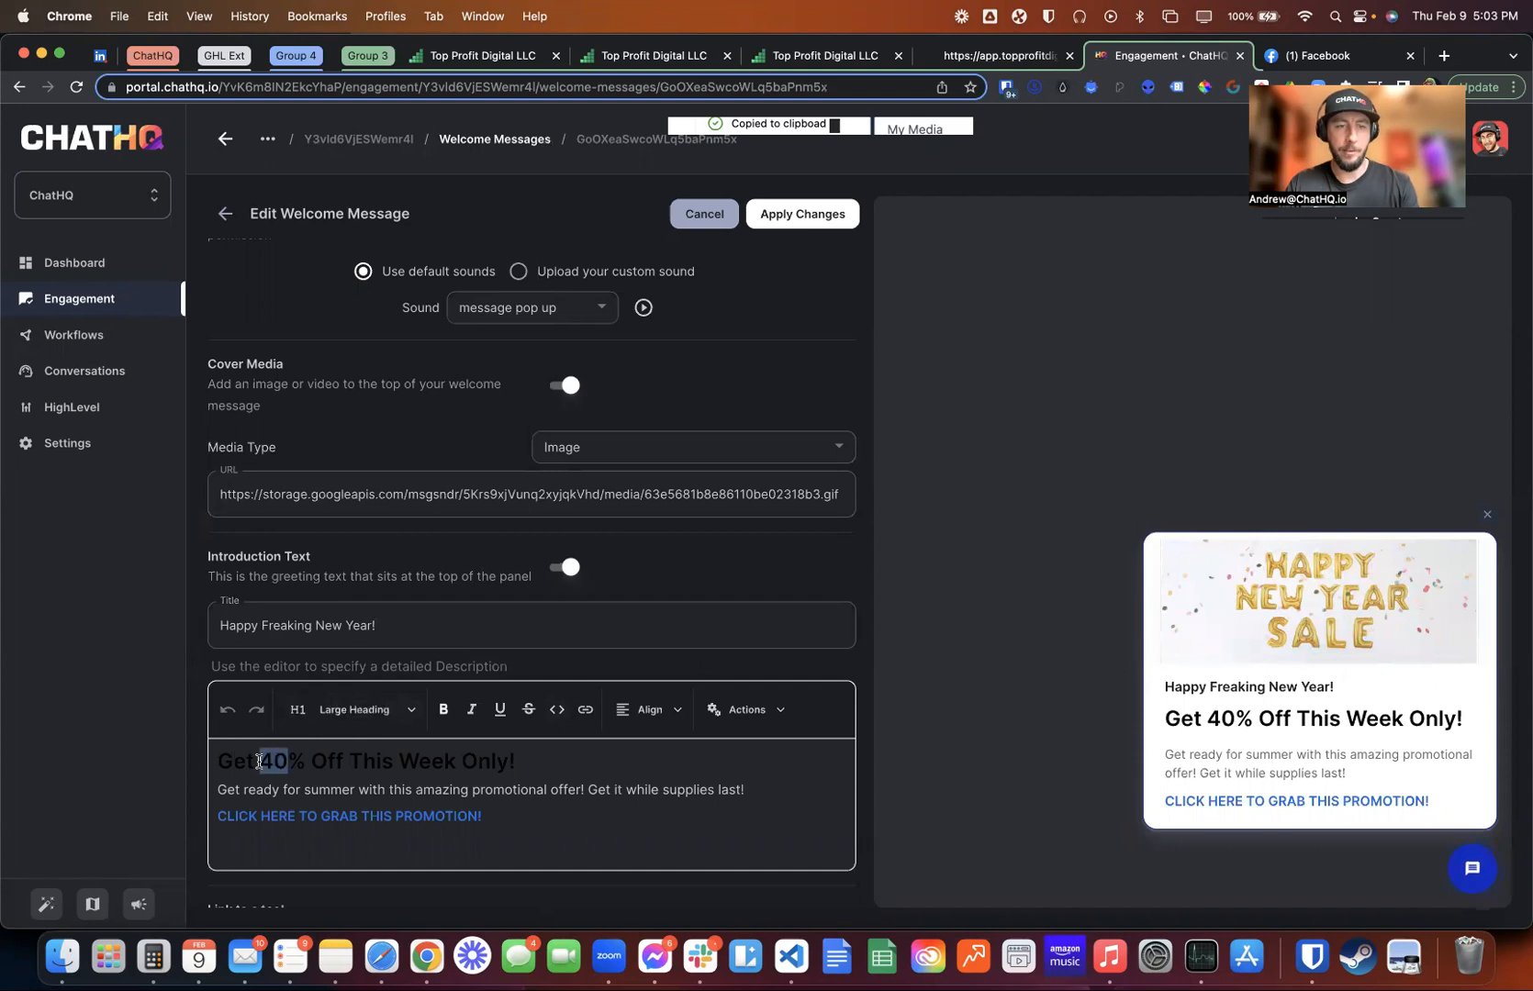
pyautogui.write('23')
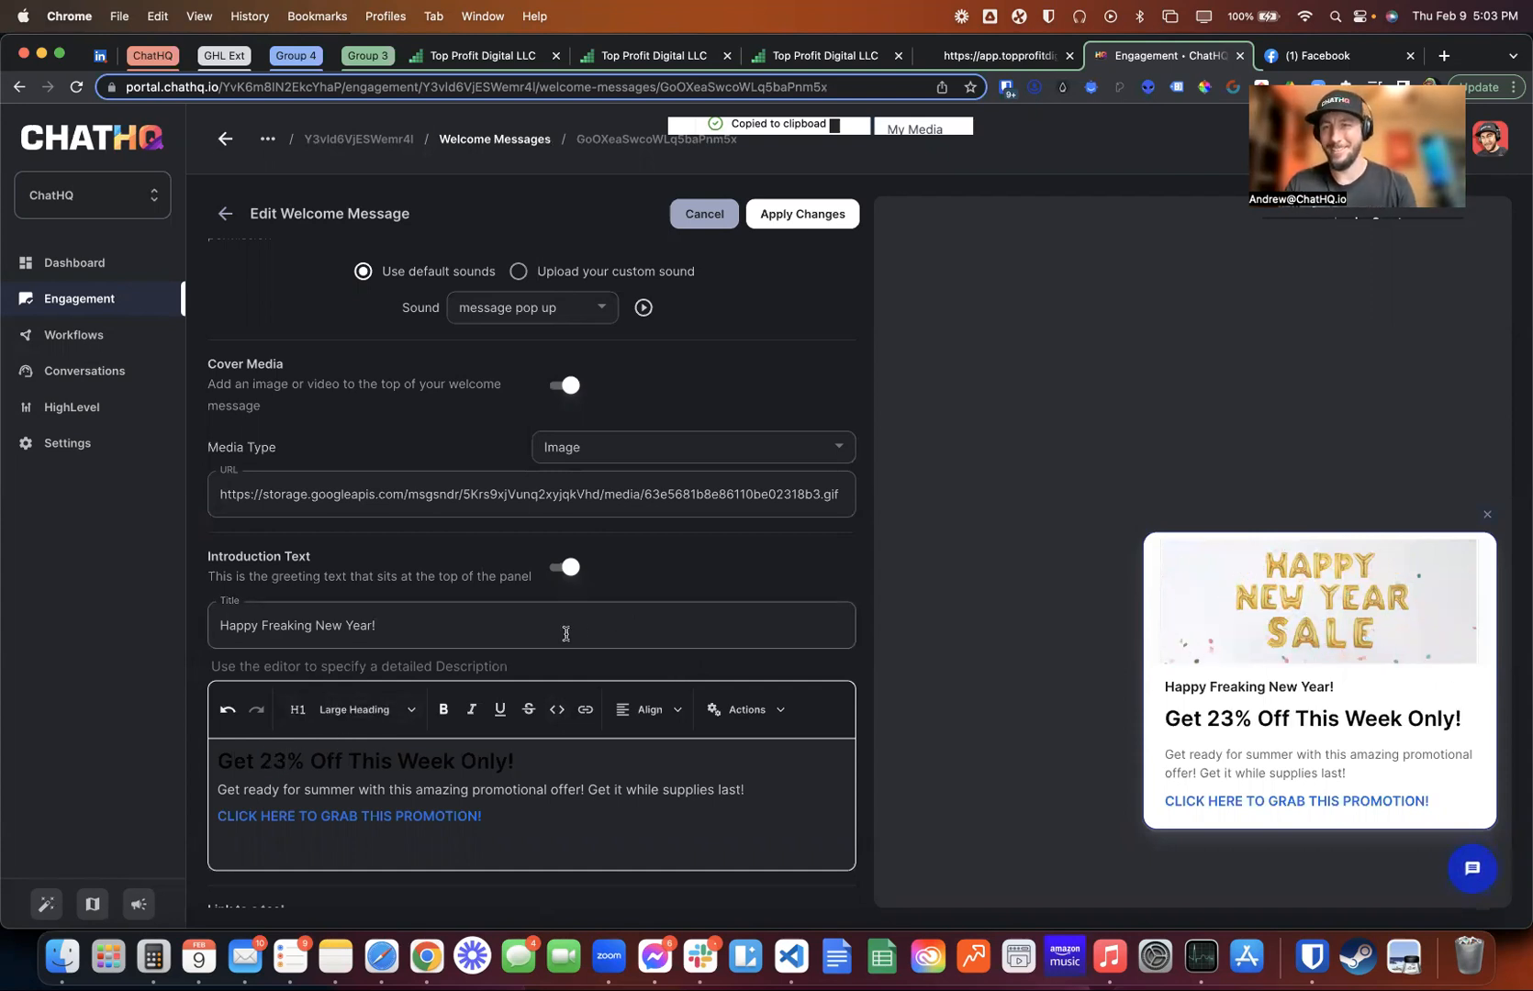
pyautogui.scroll(-4, 615, 659)
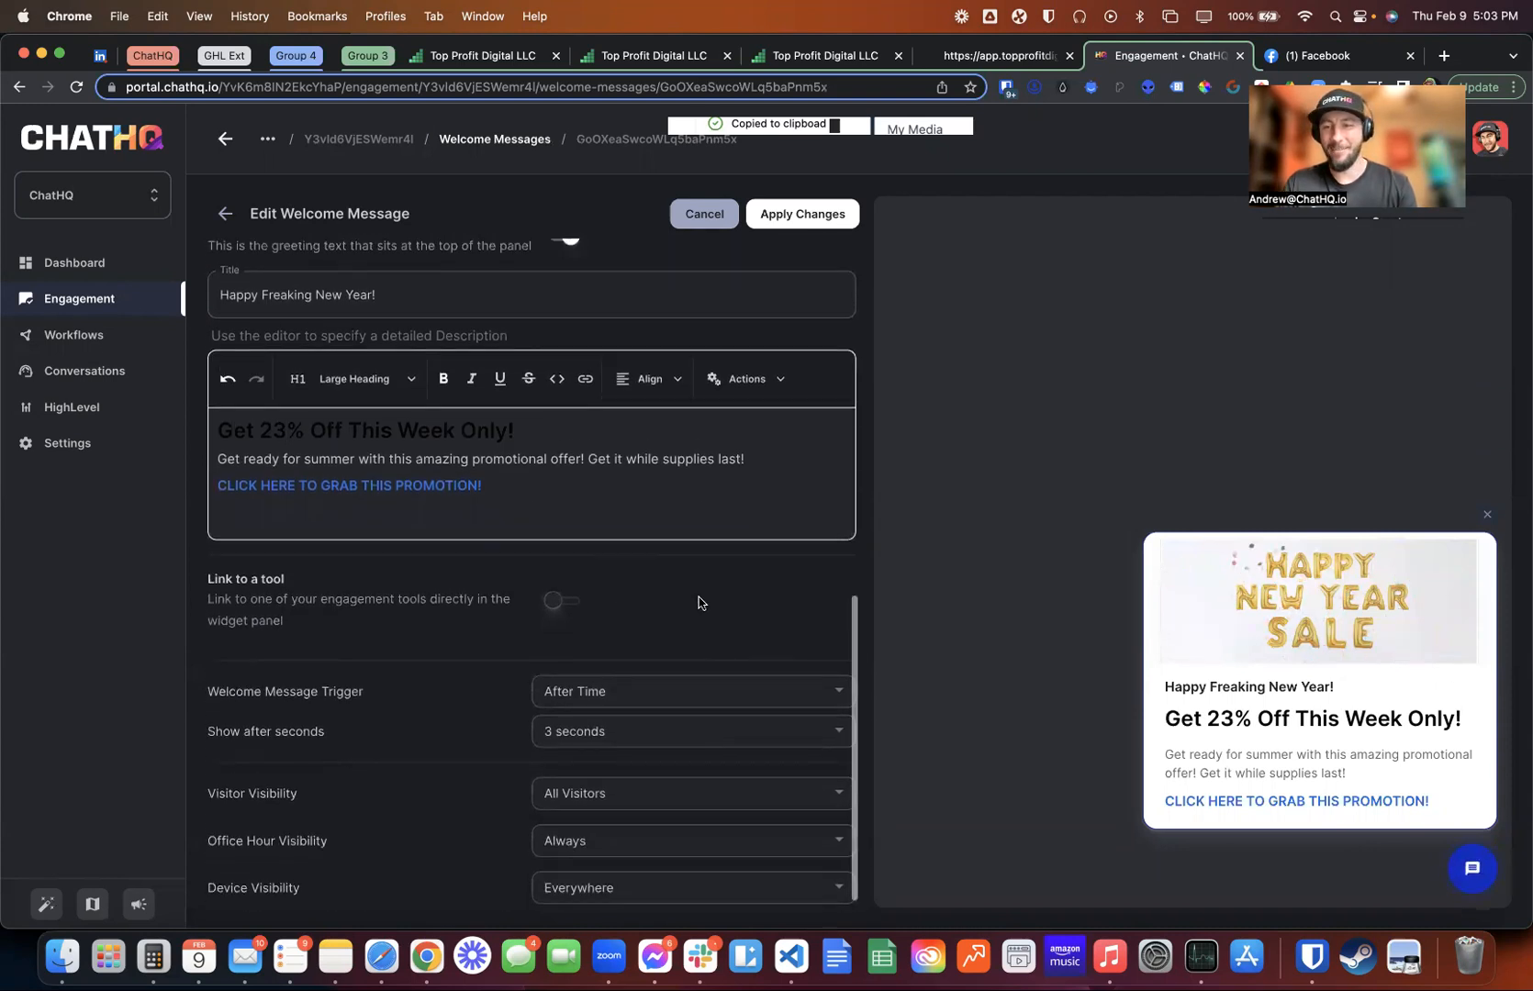
# Apply the changes to the New Years Sale message and return to the welcome messages list
pyautogui.scroll(10, 702, 580)
pyautogui.click(796, 213)
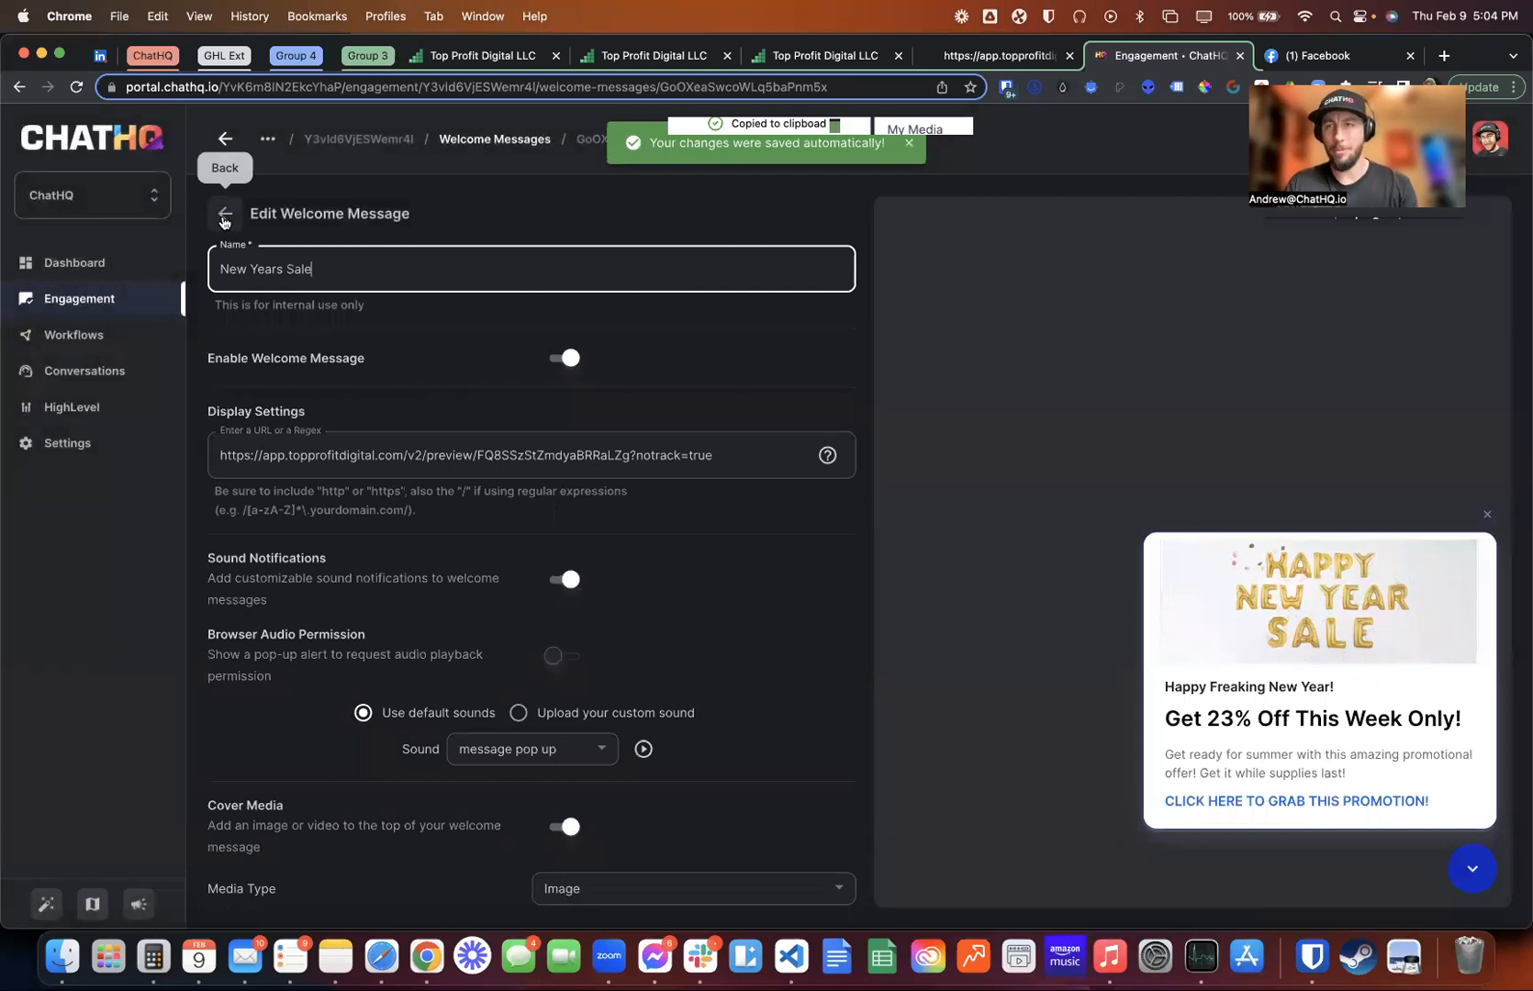
pyautogui.click(223, 216)
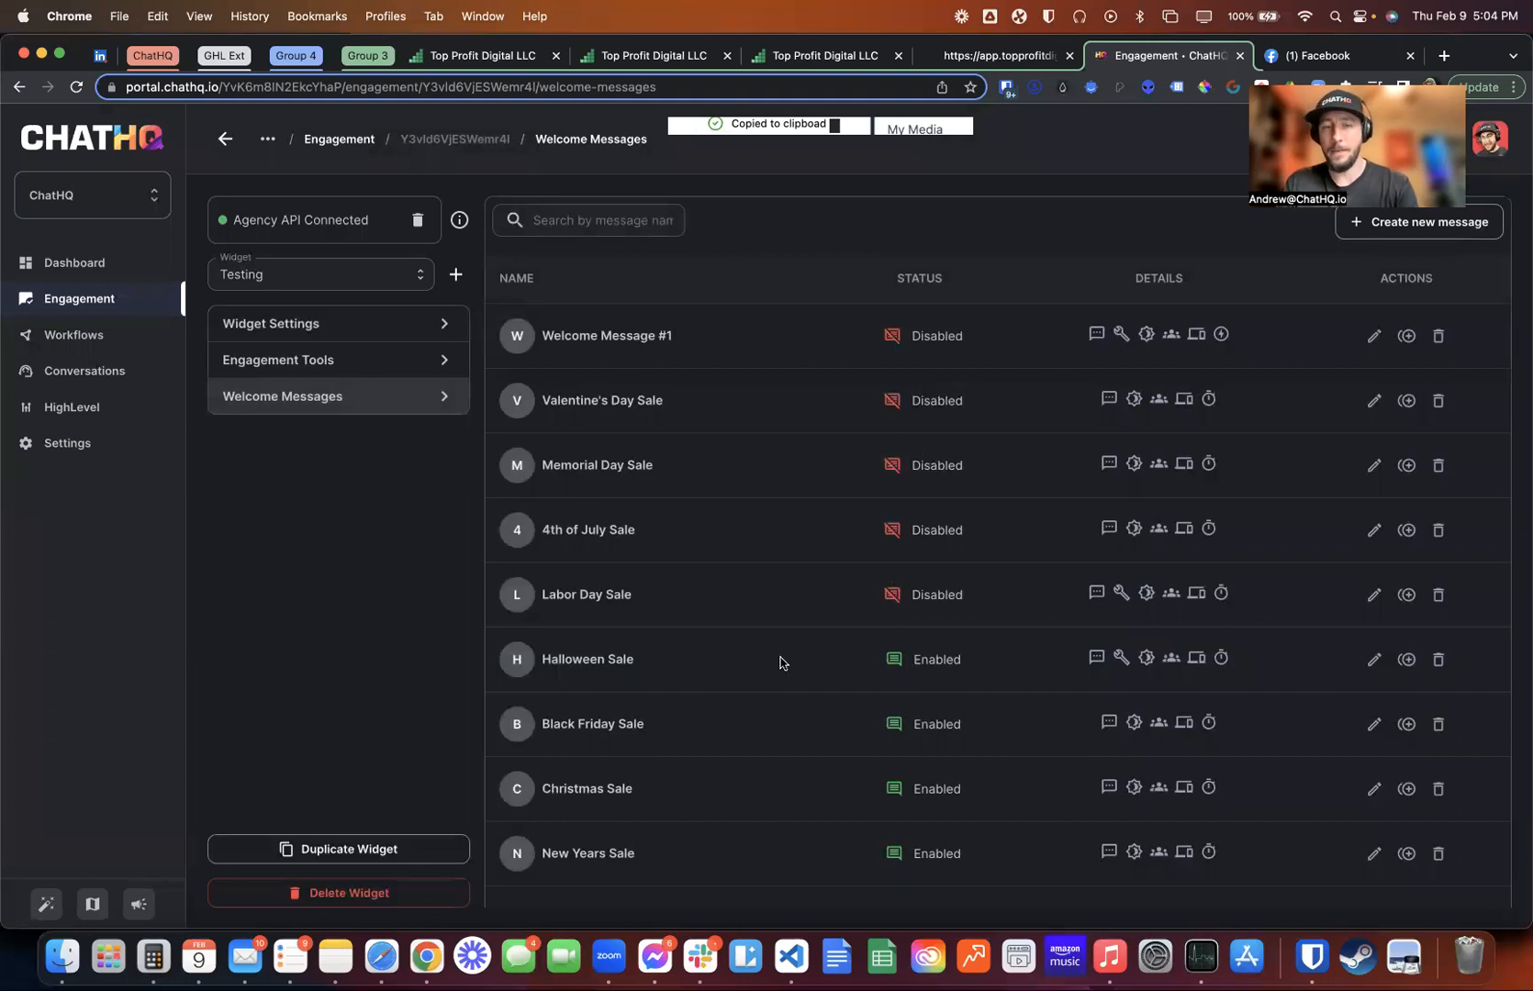
# Disable the Halloween, Black Friday, Christmas and New Years Sale messages and enable the Valentine's Day Sale message
pyautogui.click(895, 661)
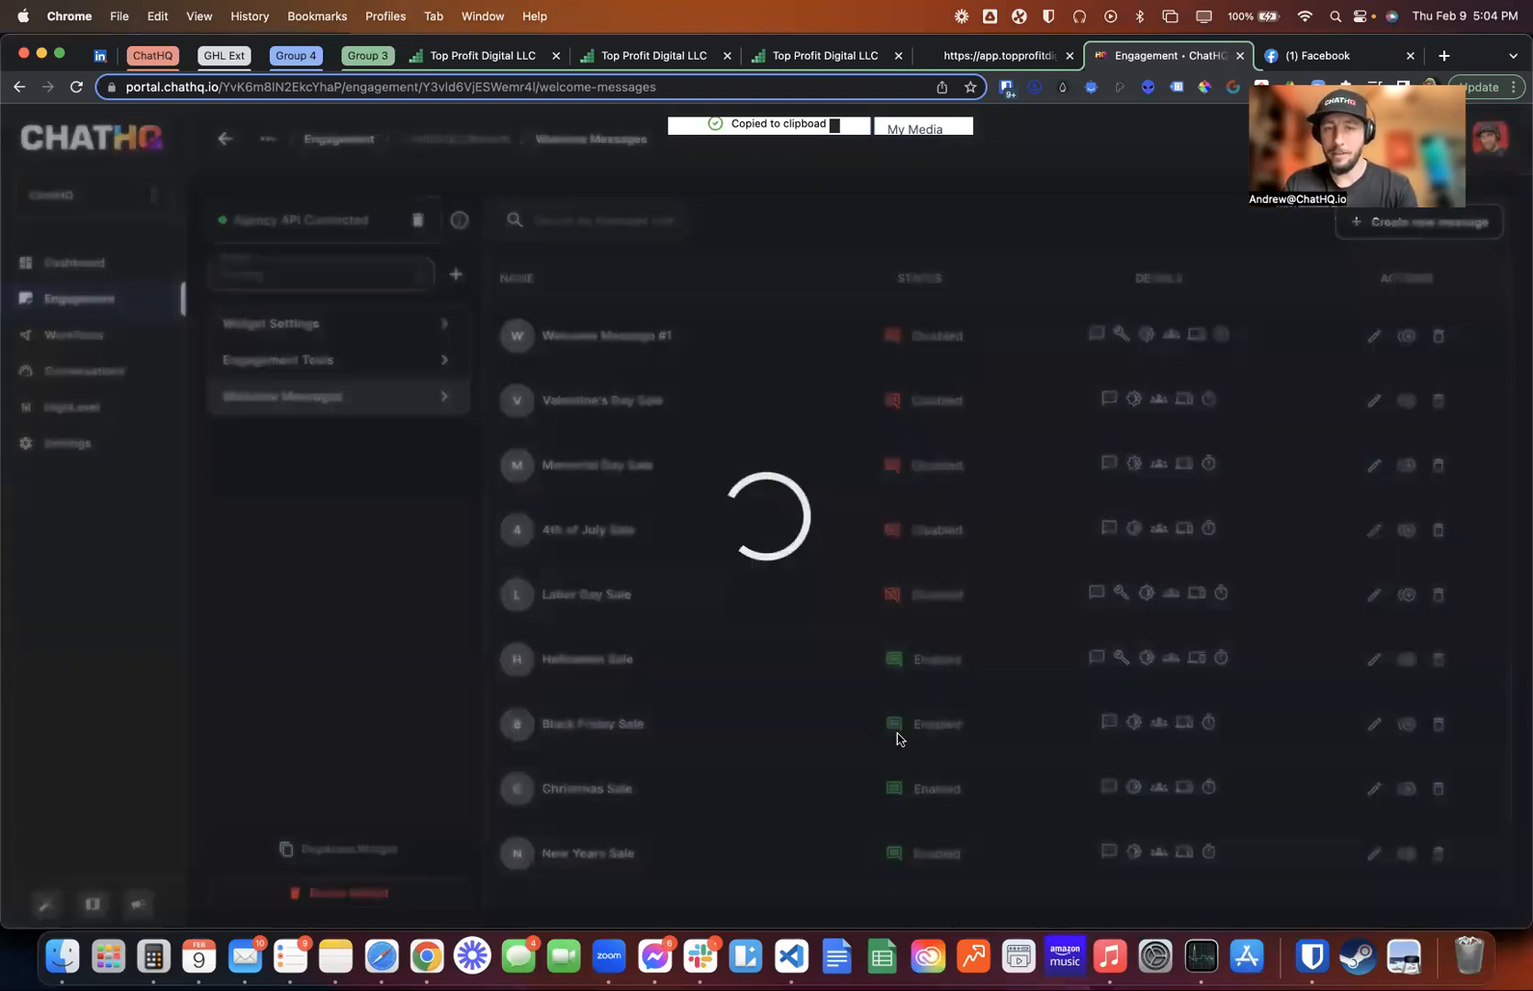
pyautogui.click(895, 725)
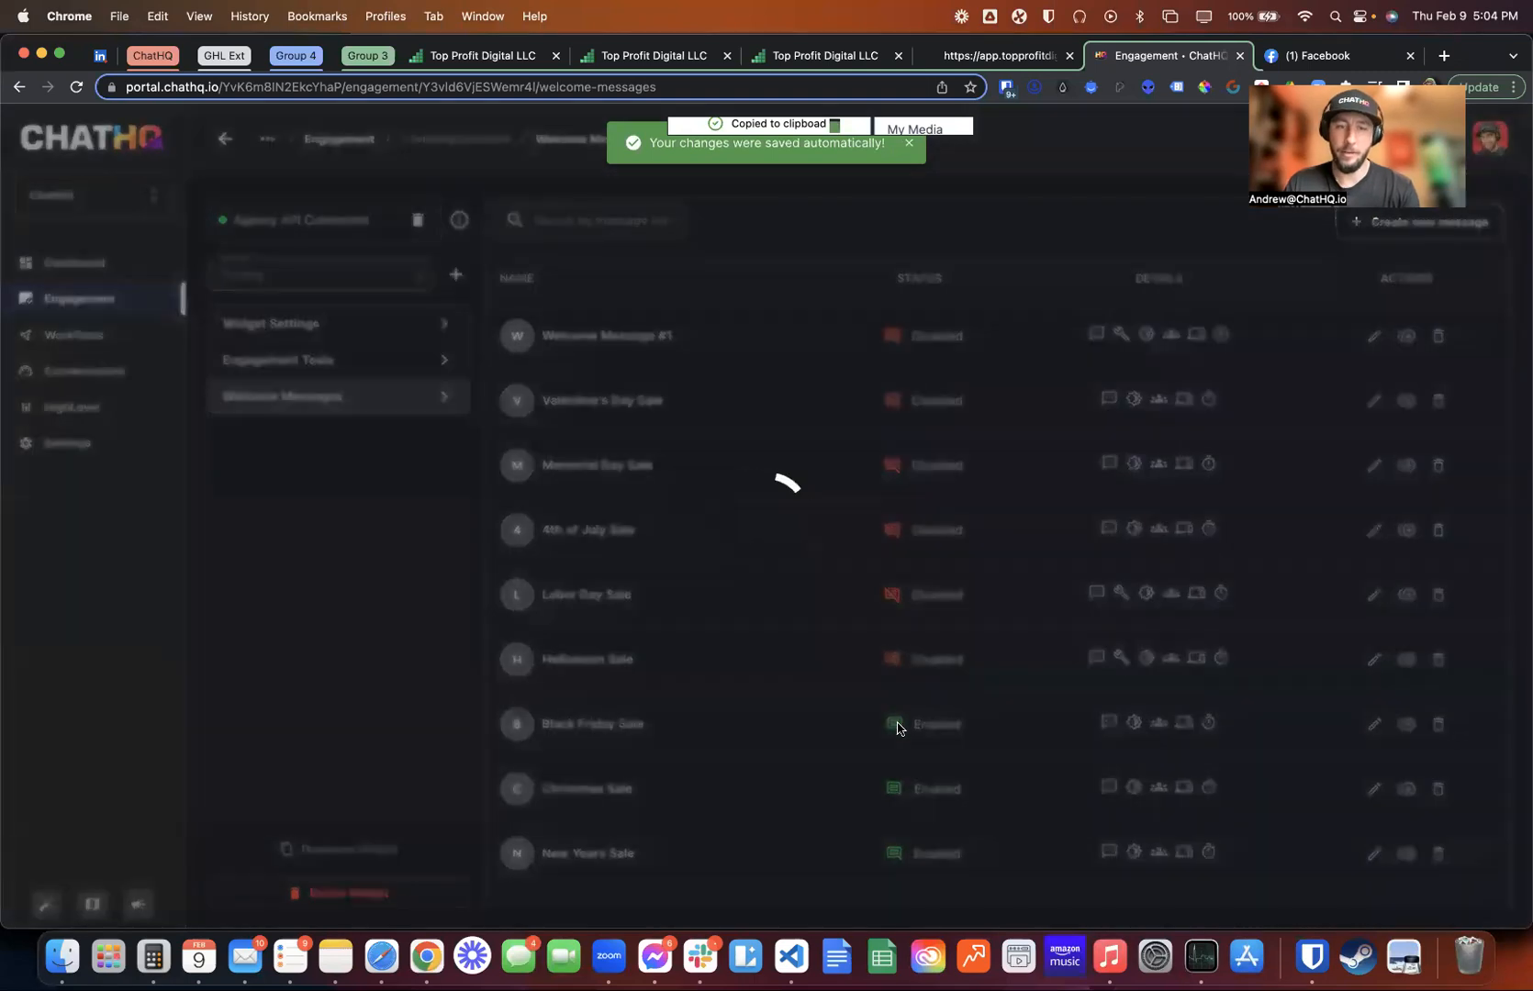
pyautogui.click(894, 790)
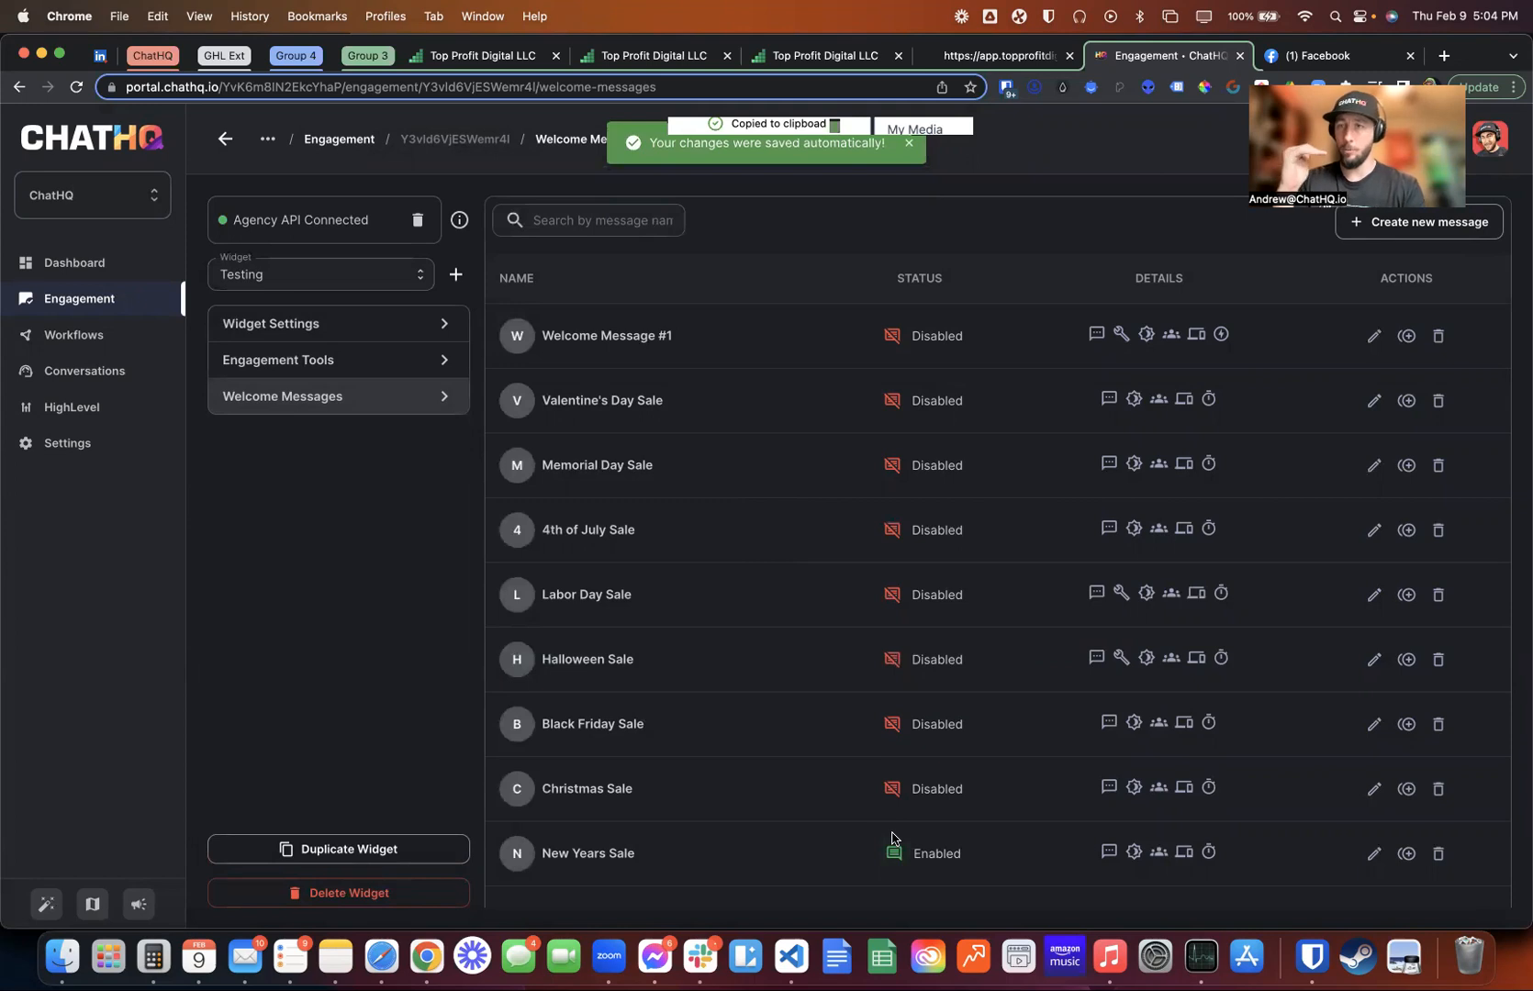
pyautogui.click(892, 401)
pyautogui.click(893, 855)
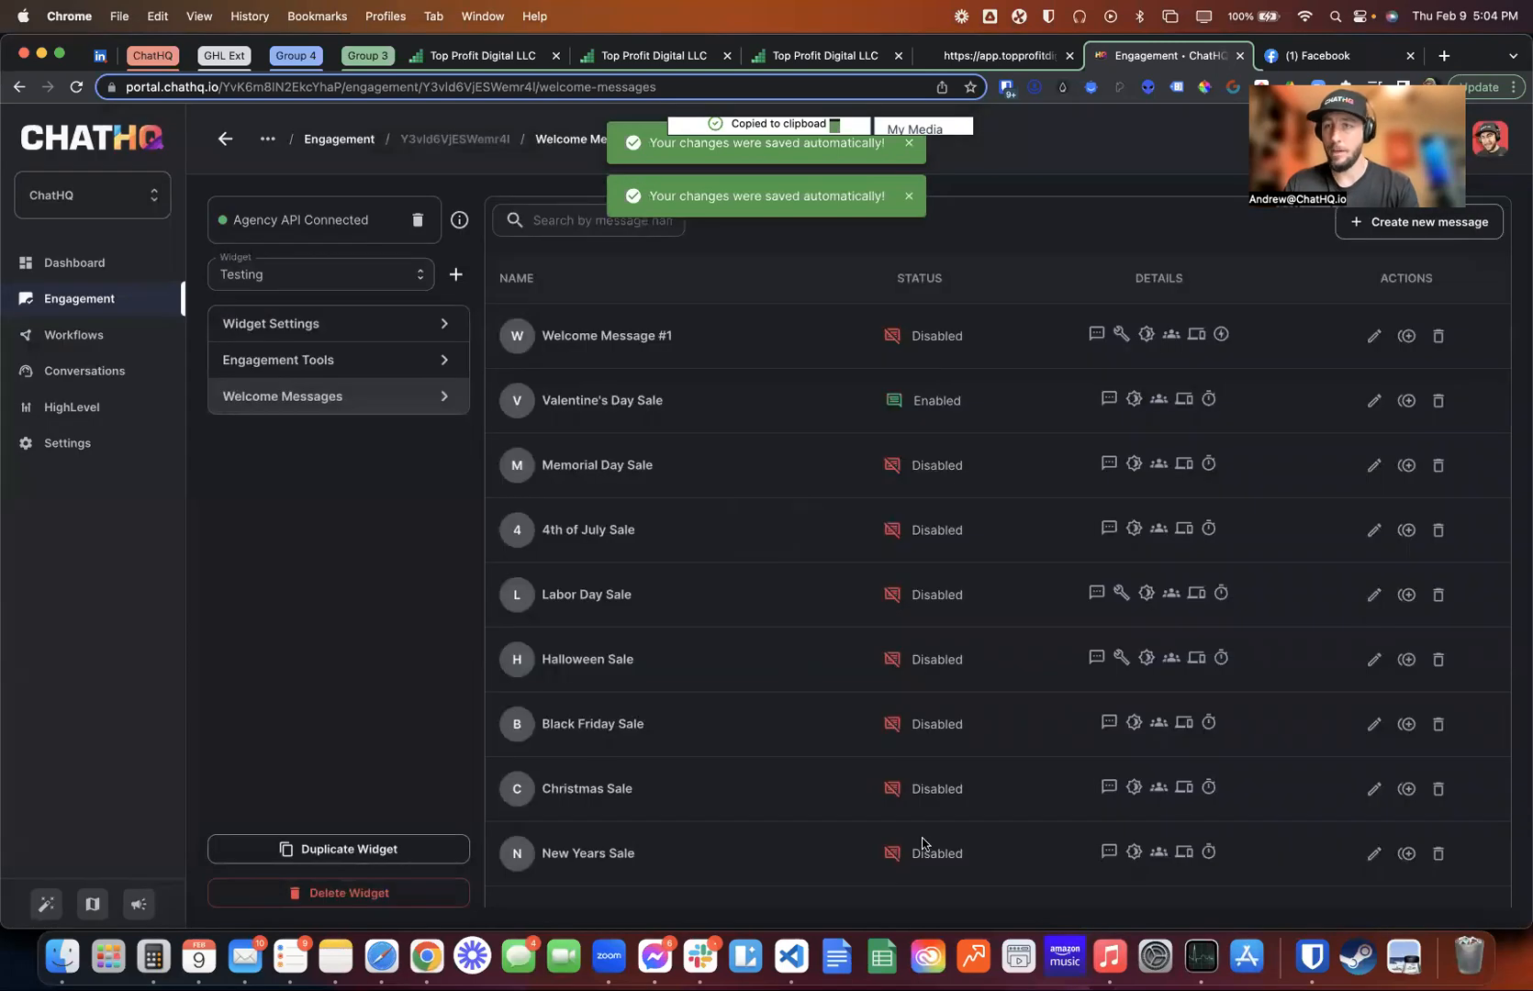
# Disable Valentine's Day Sale, enable Memorial Day Sale, and review the Memorial Day message's display URL and trigger settings
pyautogui.click(894, 401)
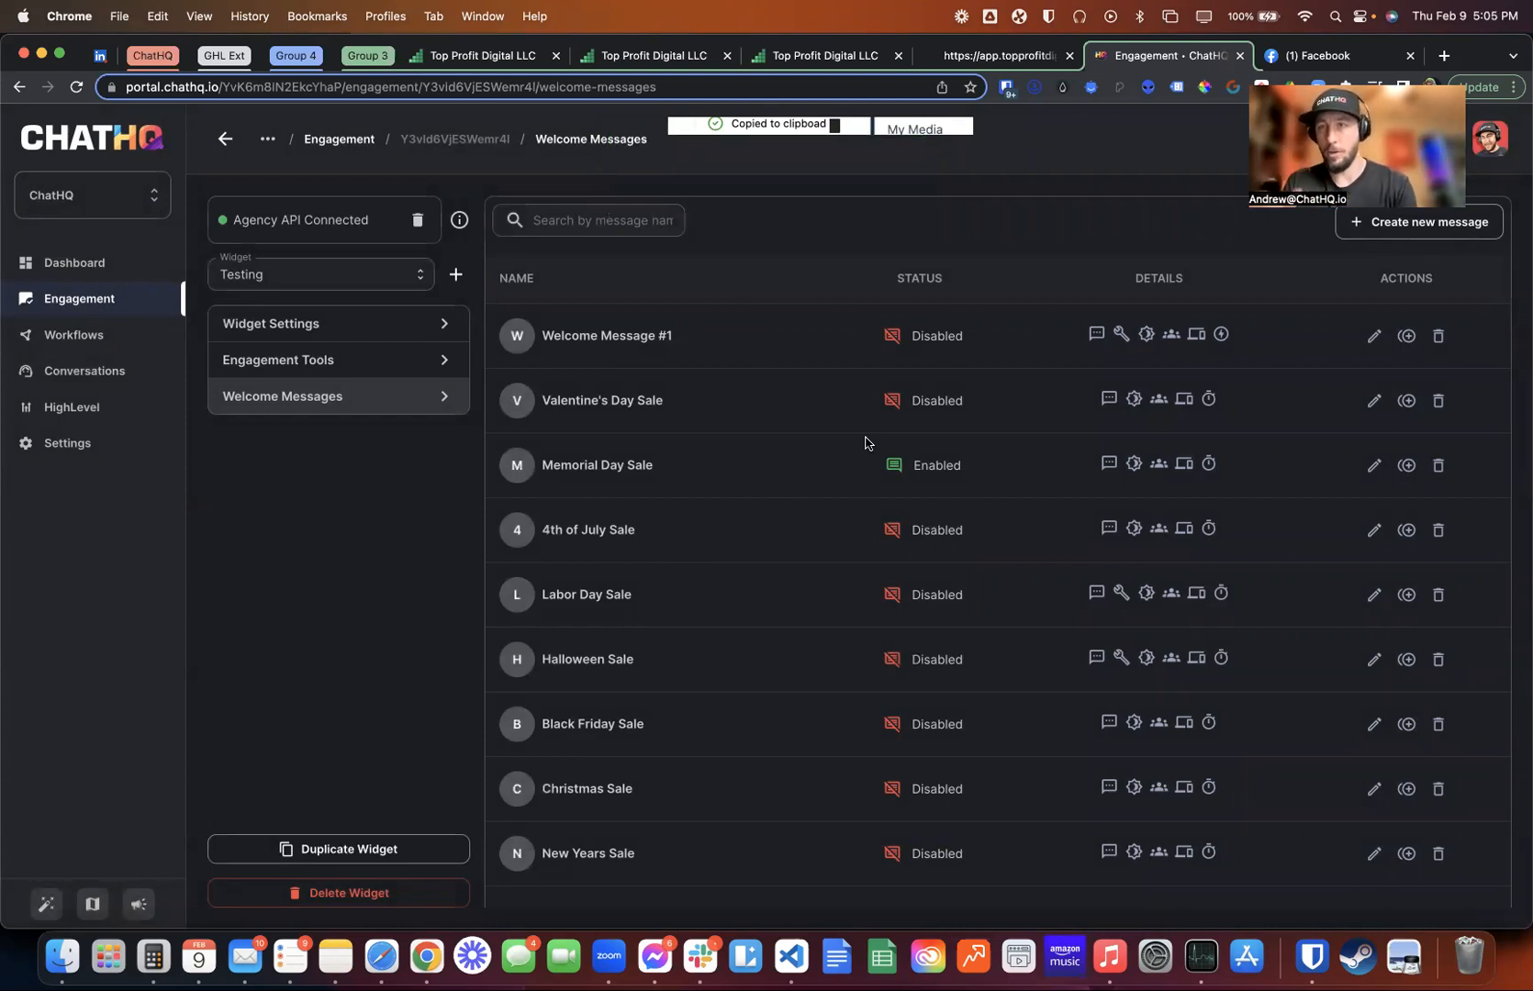
pyautogui.click(1373, 472)
pyautogui.moveTo(725, 455); pyautogui.dragTo(199, 459)
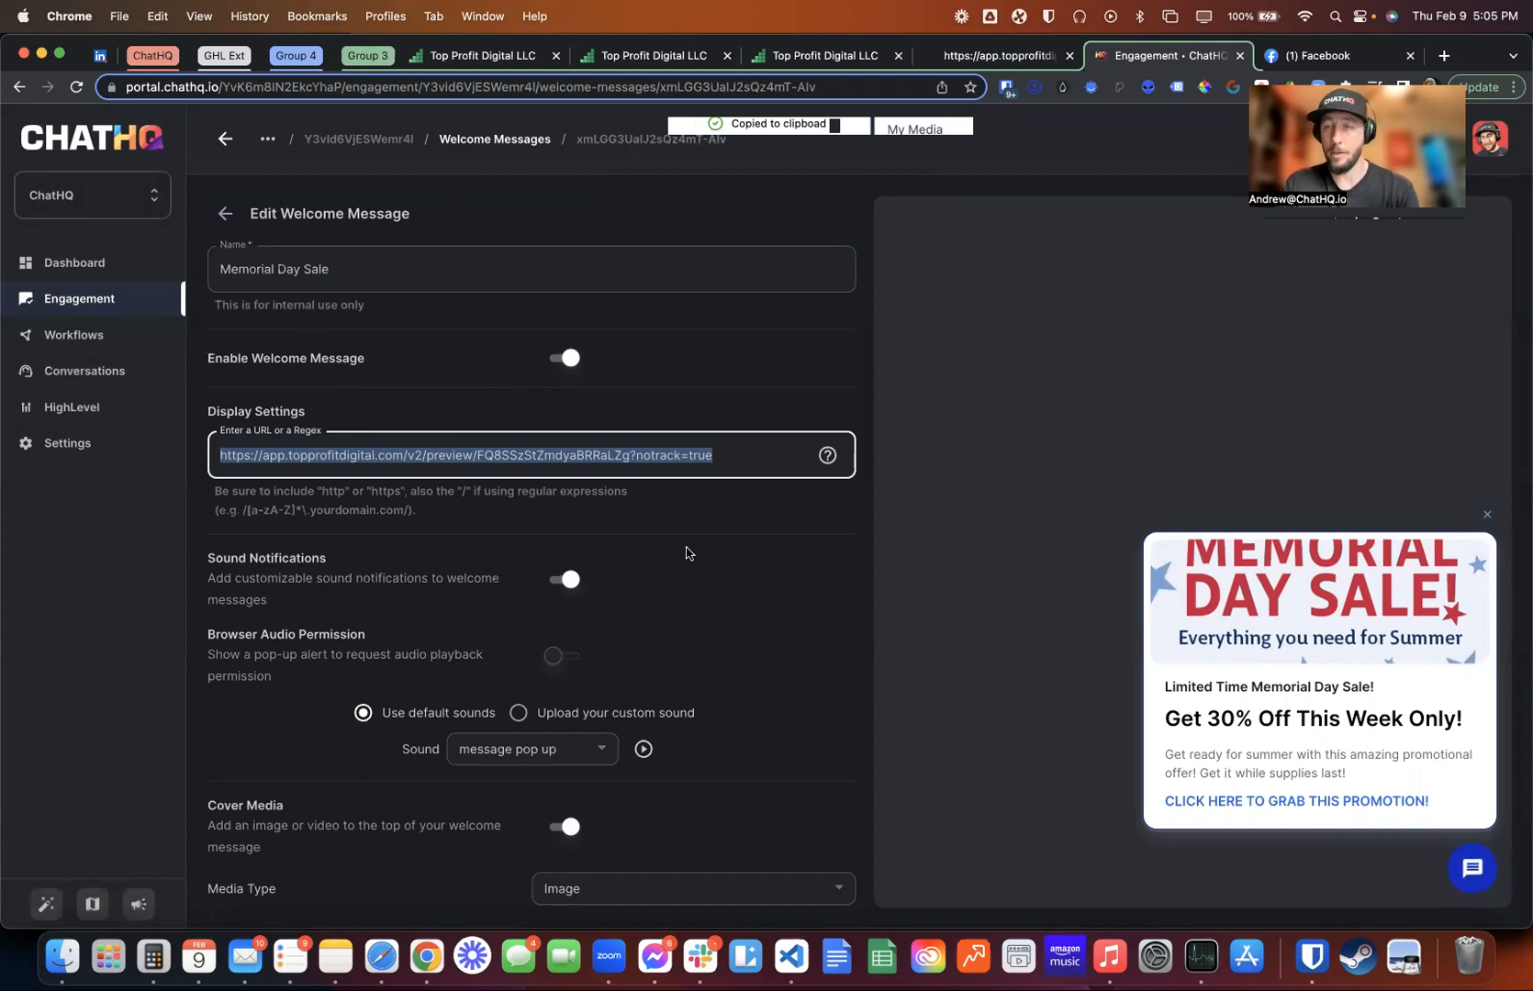
pyautogui.scroll(-10, 679, 535)
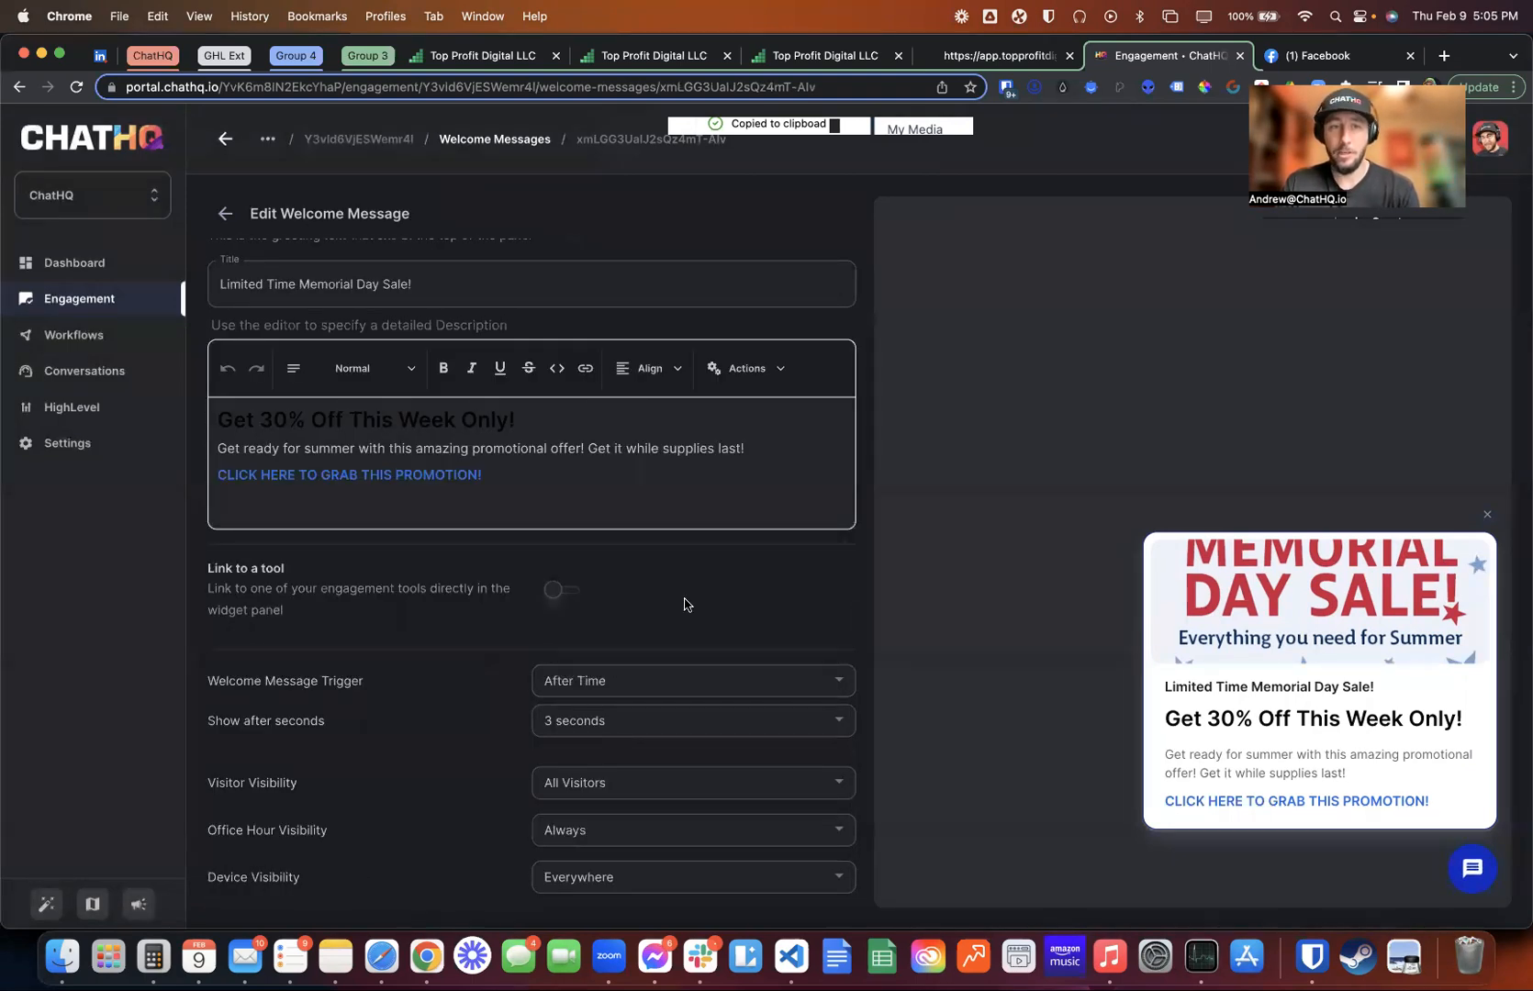
pyautogui.scroll(10, 684, 602)
pyautogui.press('Right')
pyautogui.click(225, 213)
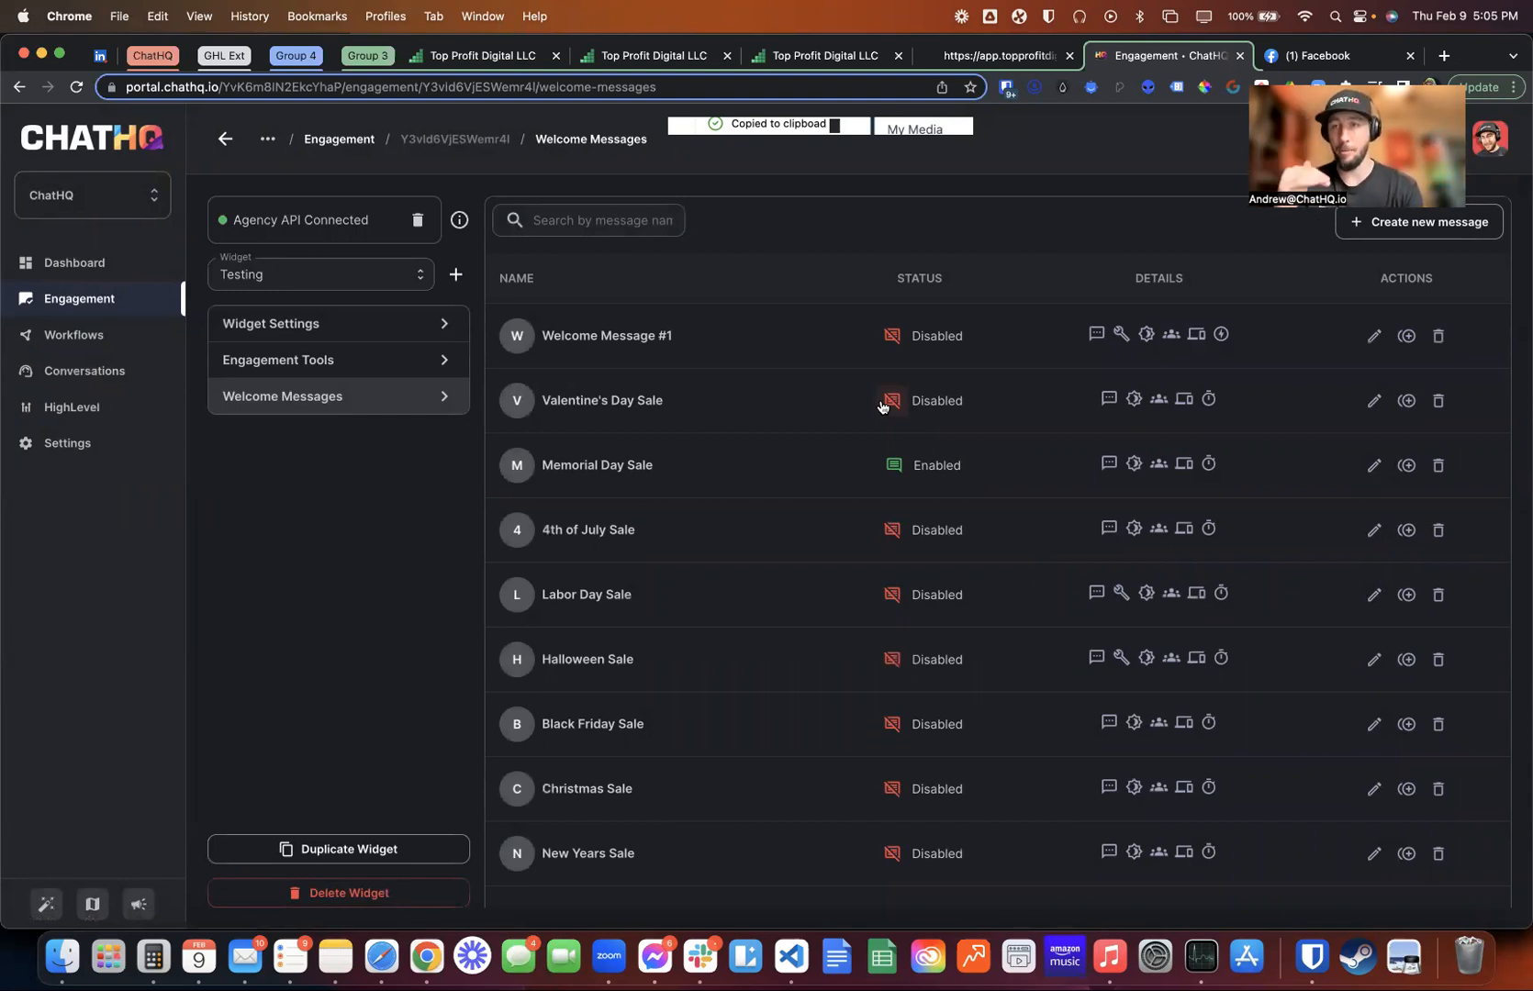
# Enable the Valentine's Day, 4th of July and Labor Day Sale messages, and switch Halloween Sale on and back off
pyautogui.click(881, 406)
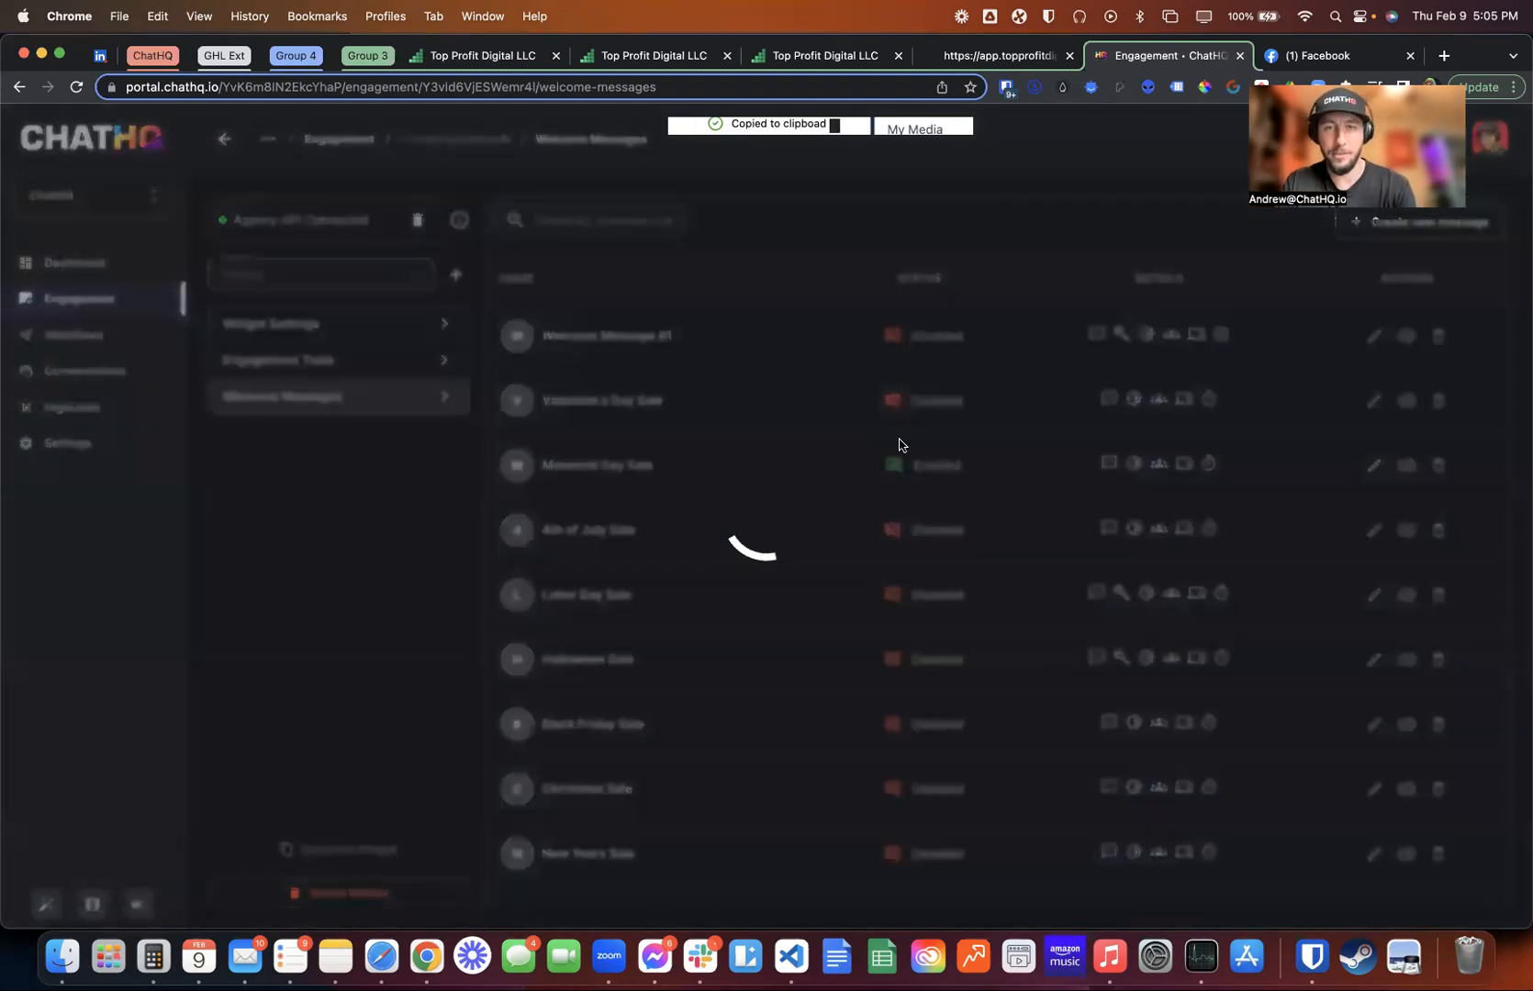
pyautogui.click(891, 530)
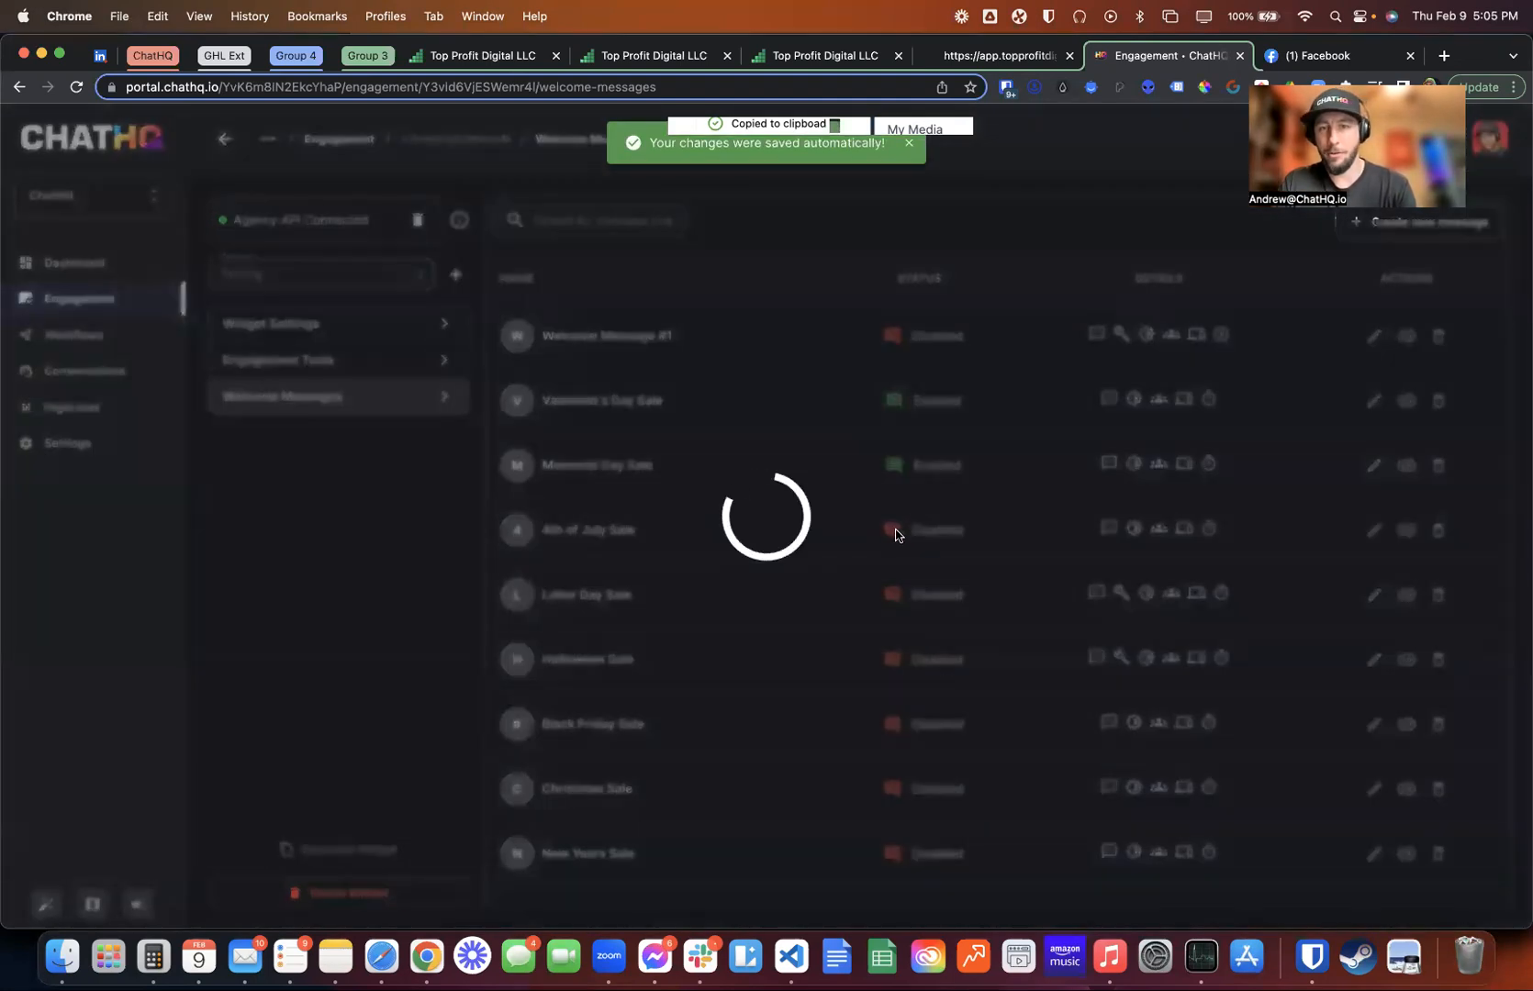
pyautogui.click(892, 596)
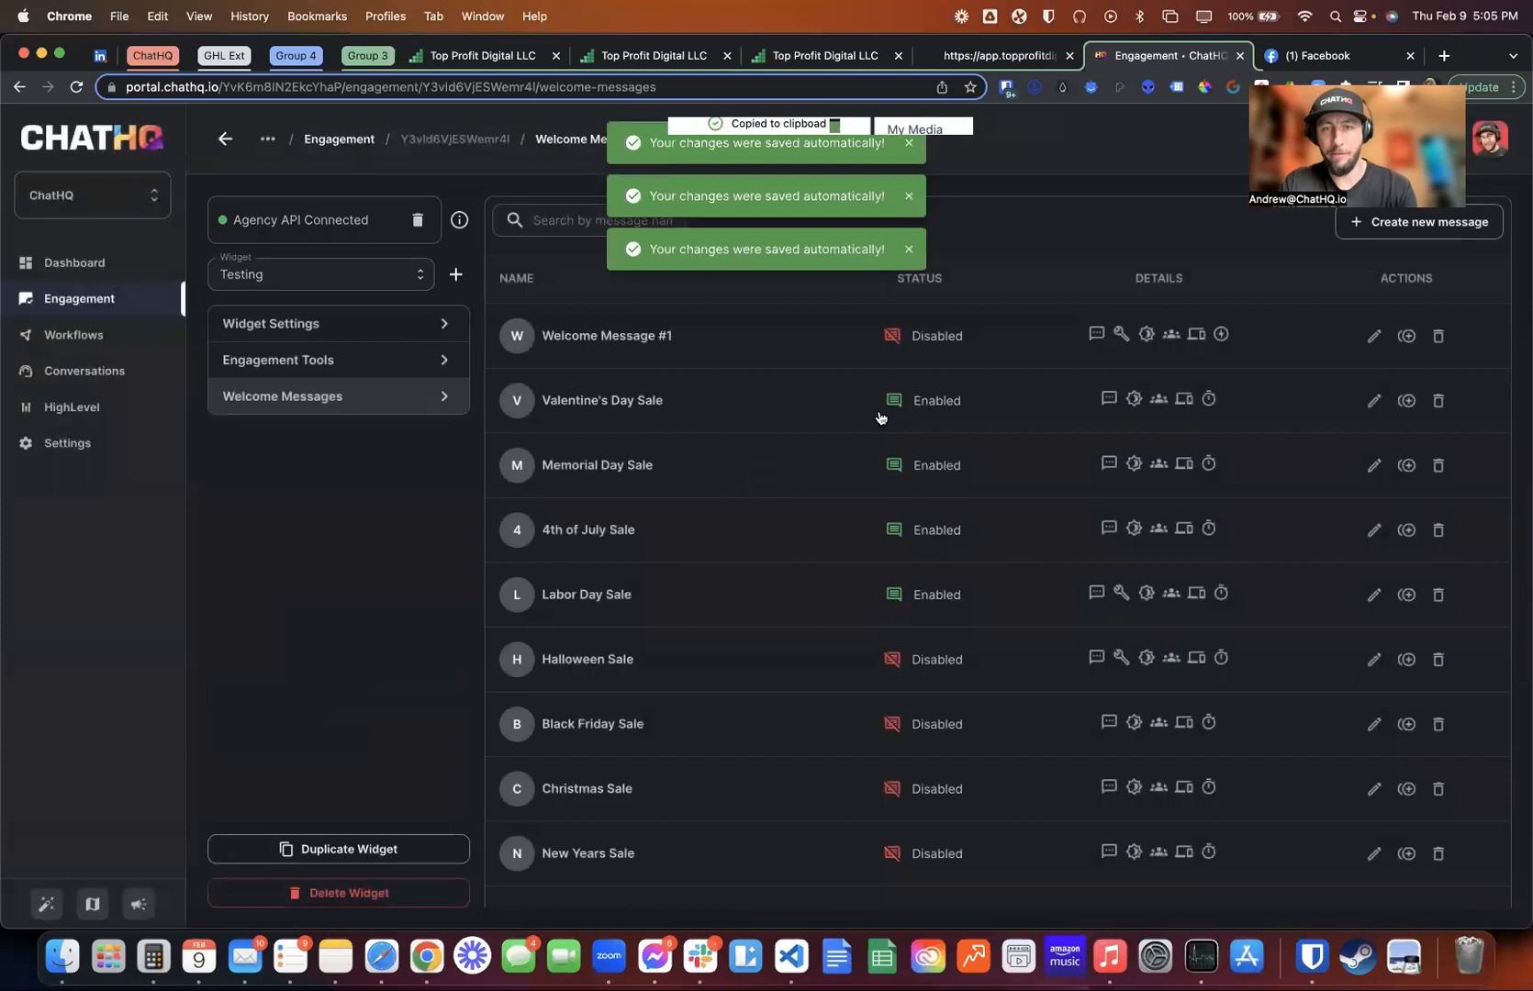
pyautogui.click(888, 664)
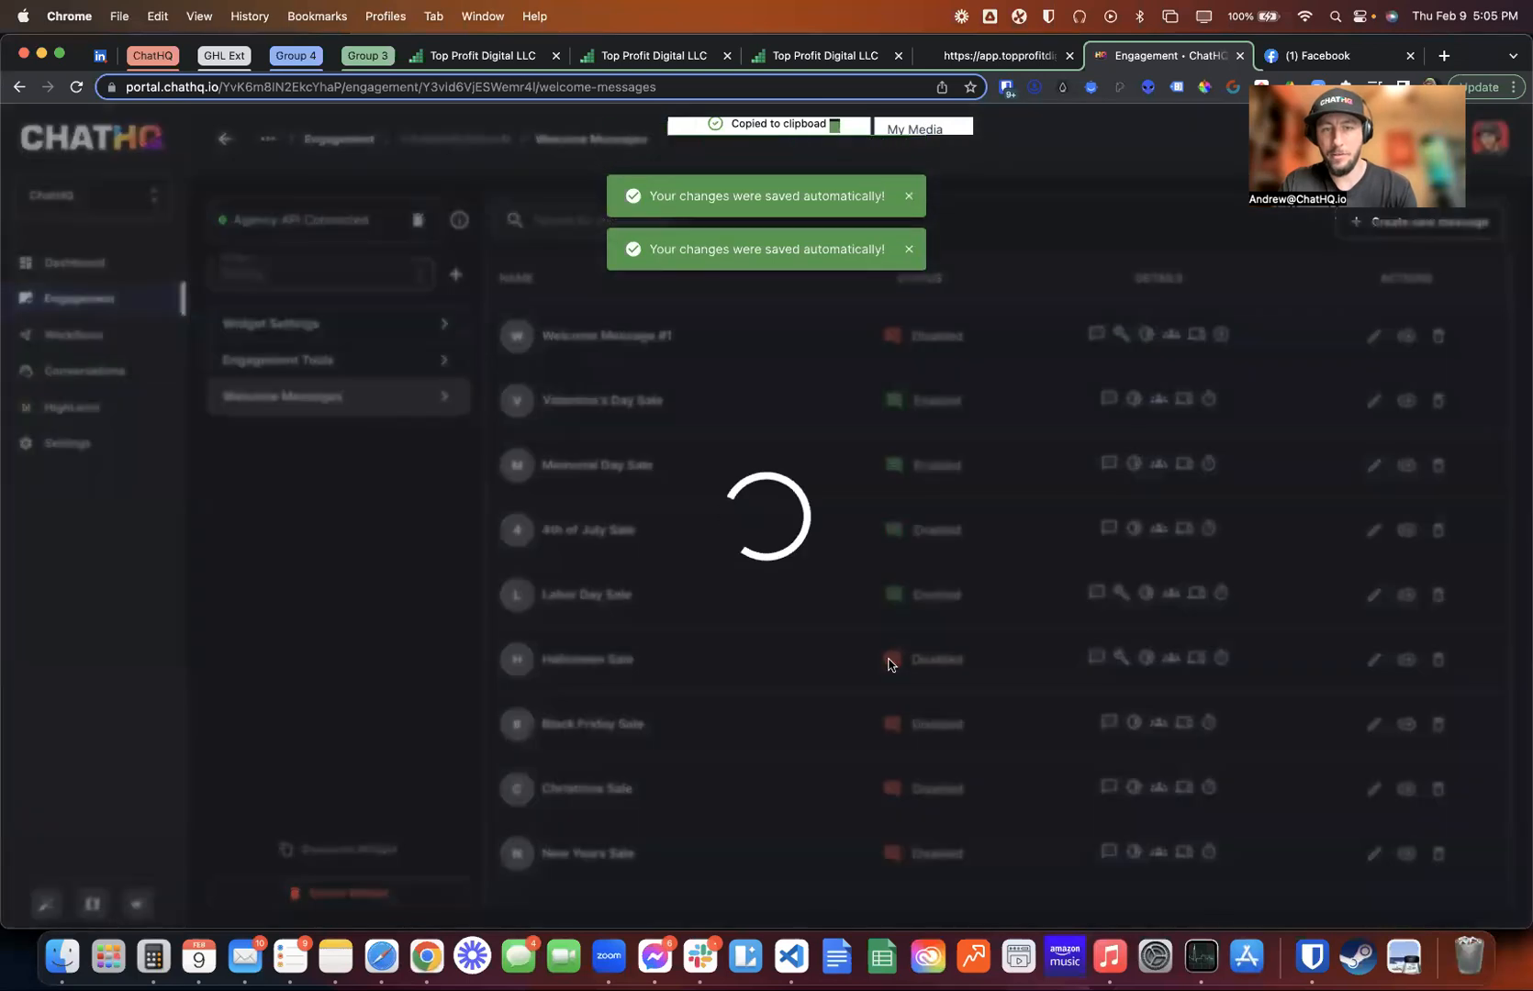
pyautogui.click(890, 664)
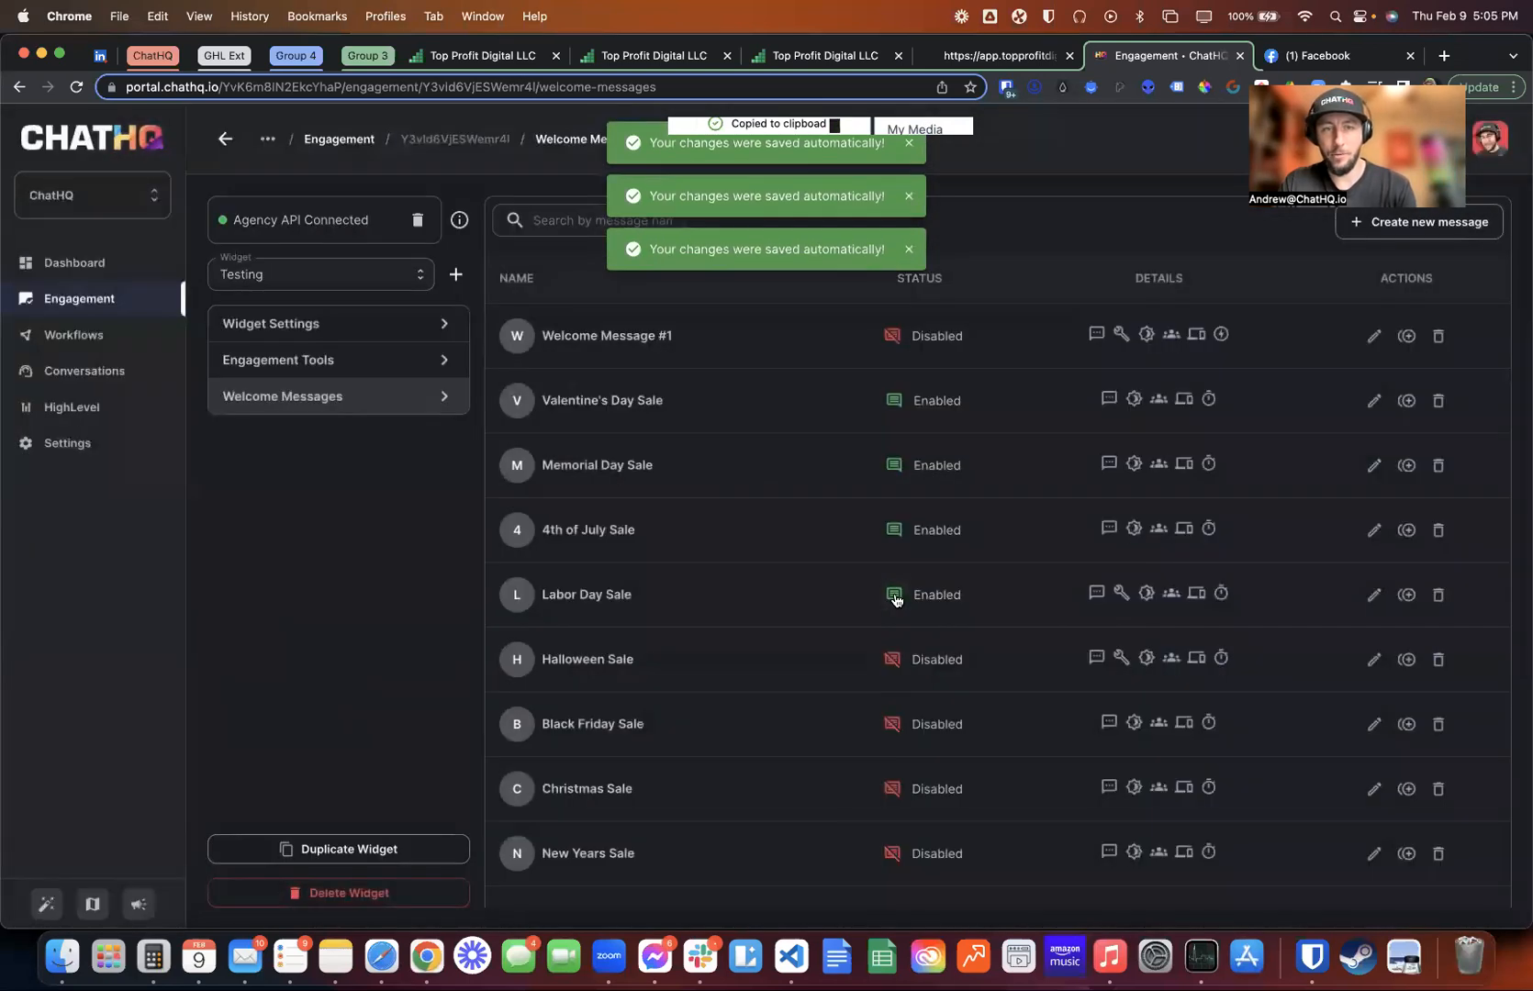
# Enable the Black Friday, Christmas and New Years Sale messages, and disable the Labor Day, 4th of July and Memorial Day ones
pyautogui.click(893, 596)
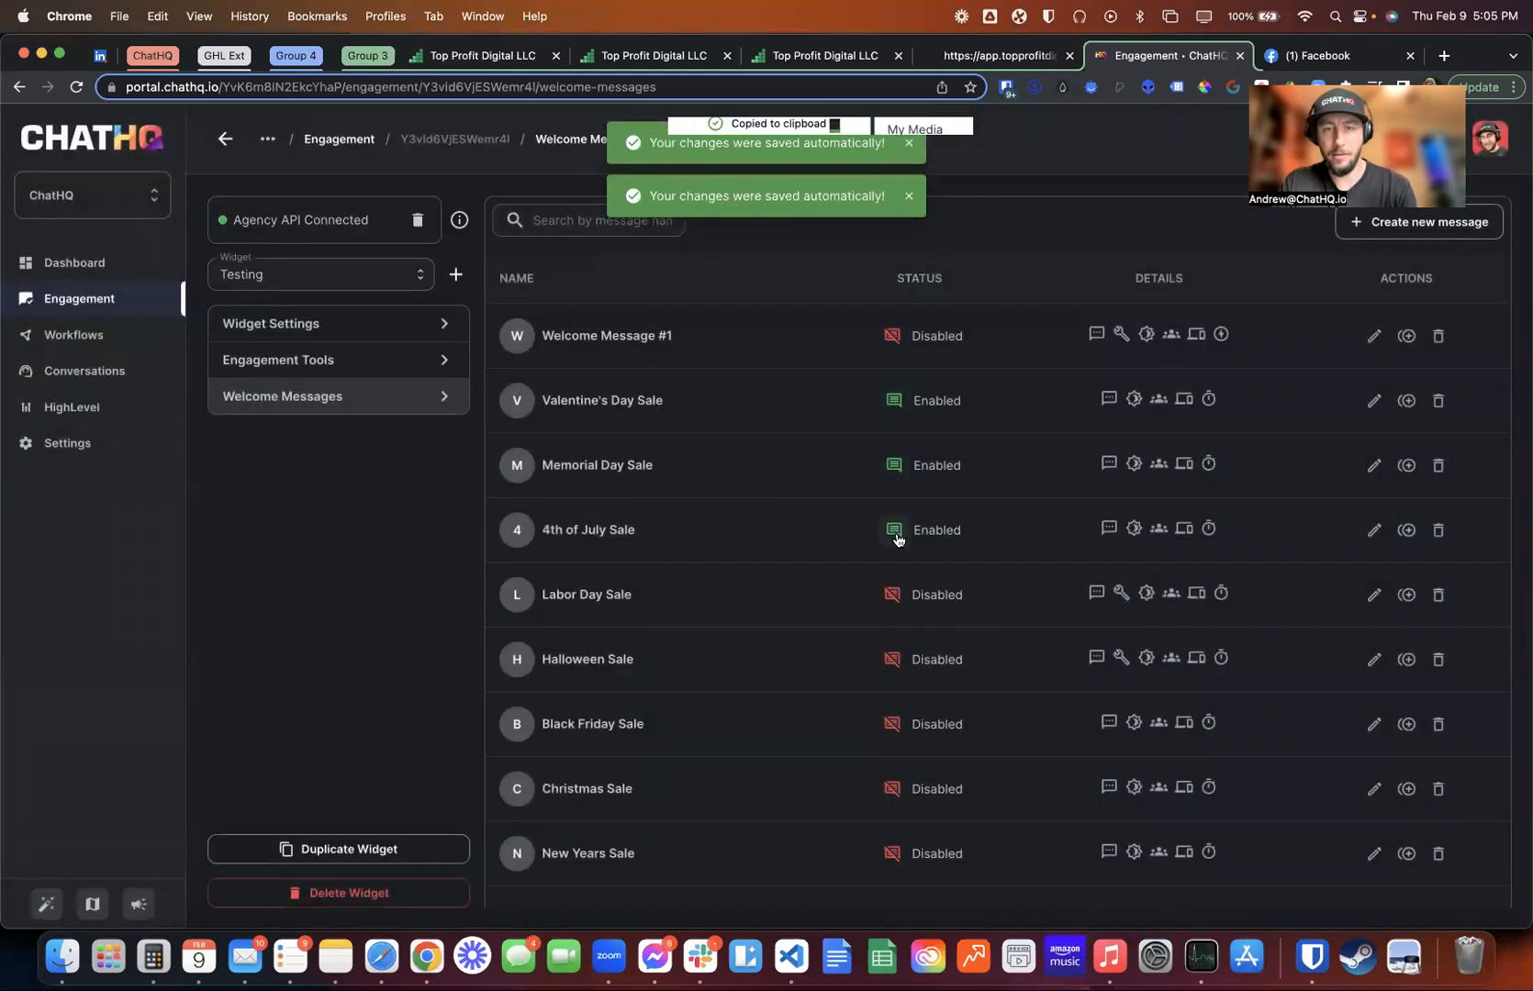
pyautogui.click(894, 728)
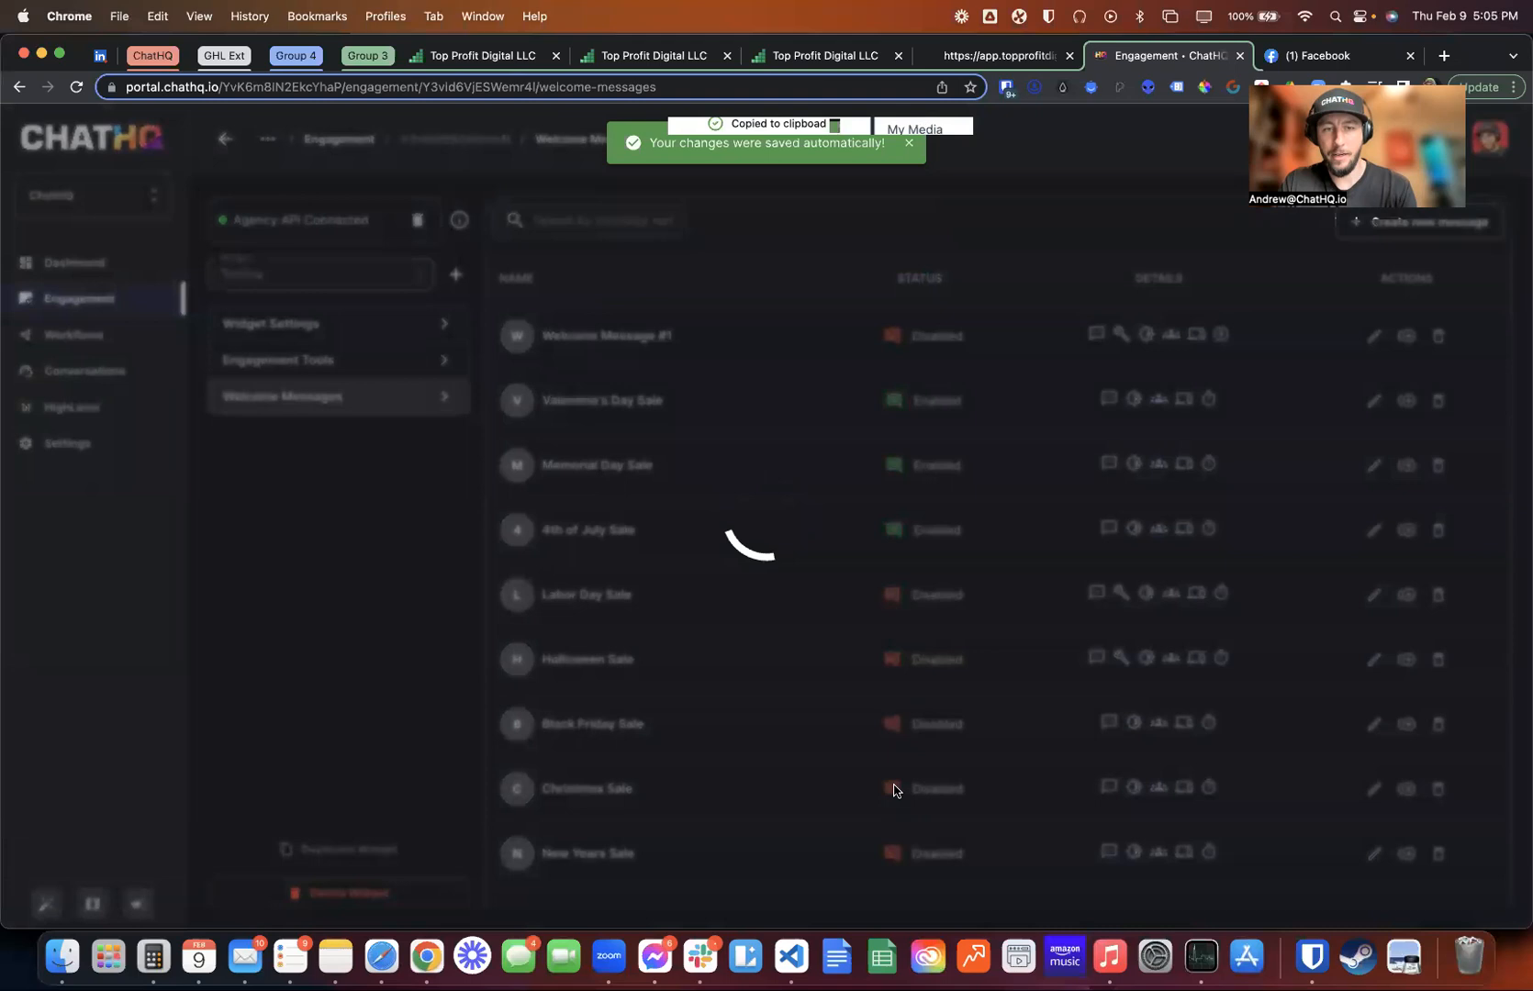
pyautogui.click(891, 796)
pyautogui.click(886, 852)
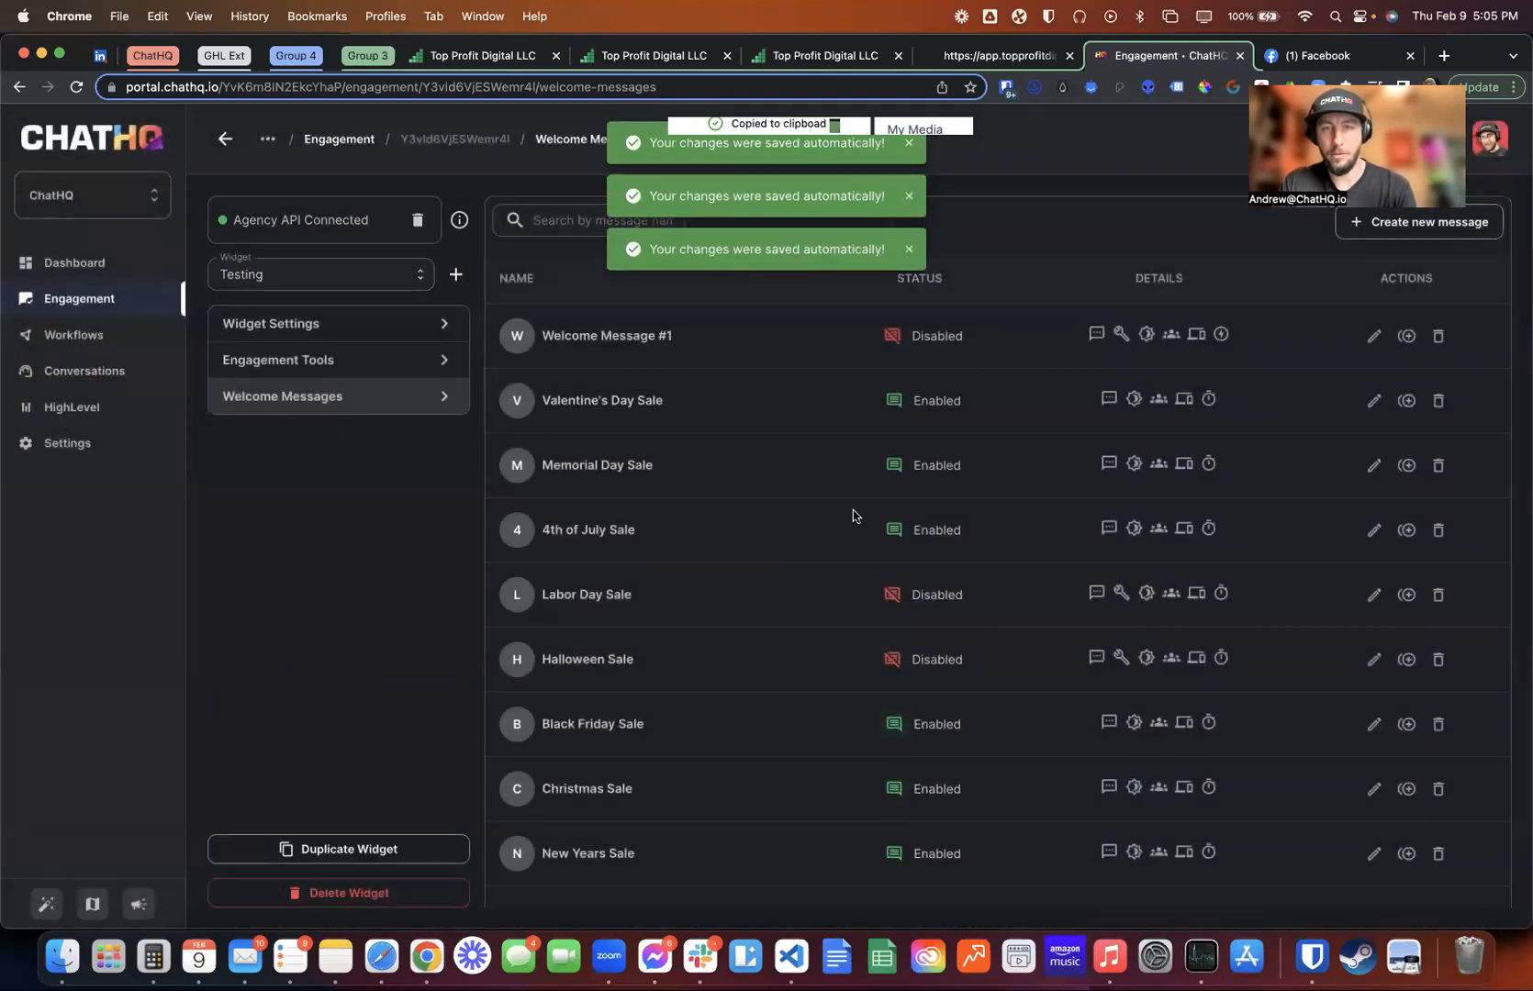
pyautogui.click(892, 530)
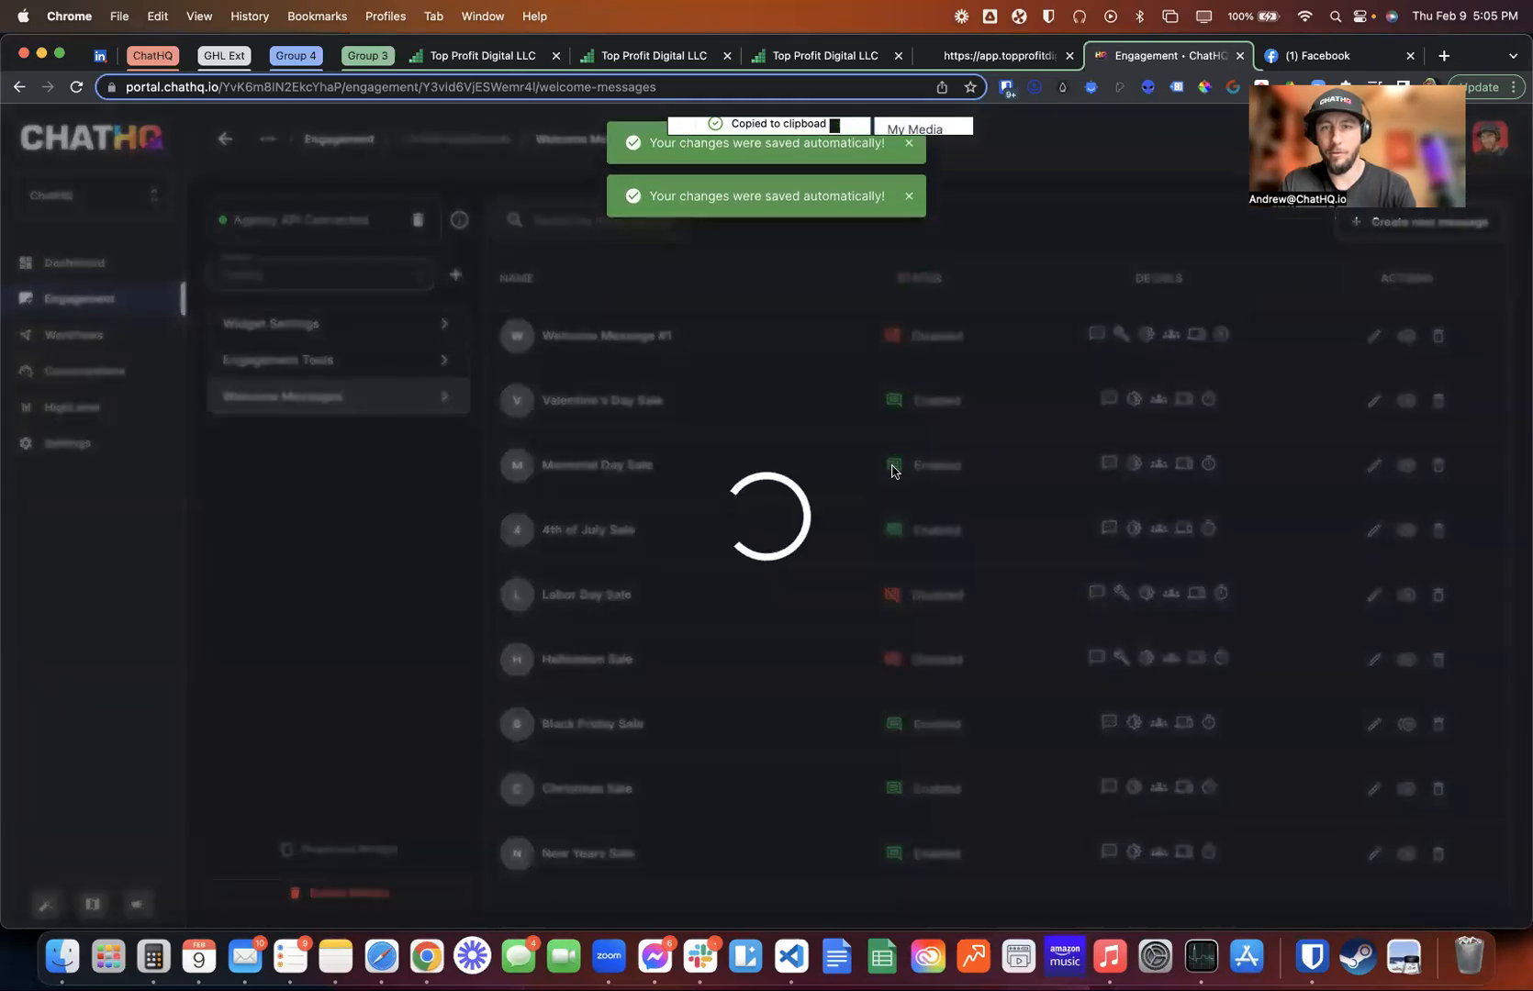
pyautogui.click(892, 468)
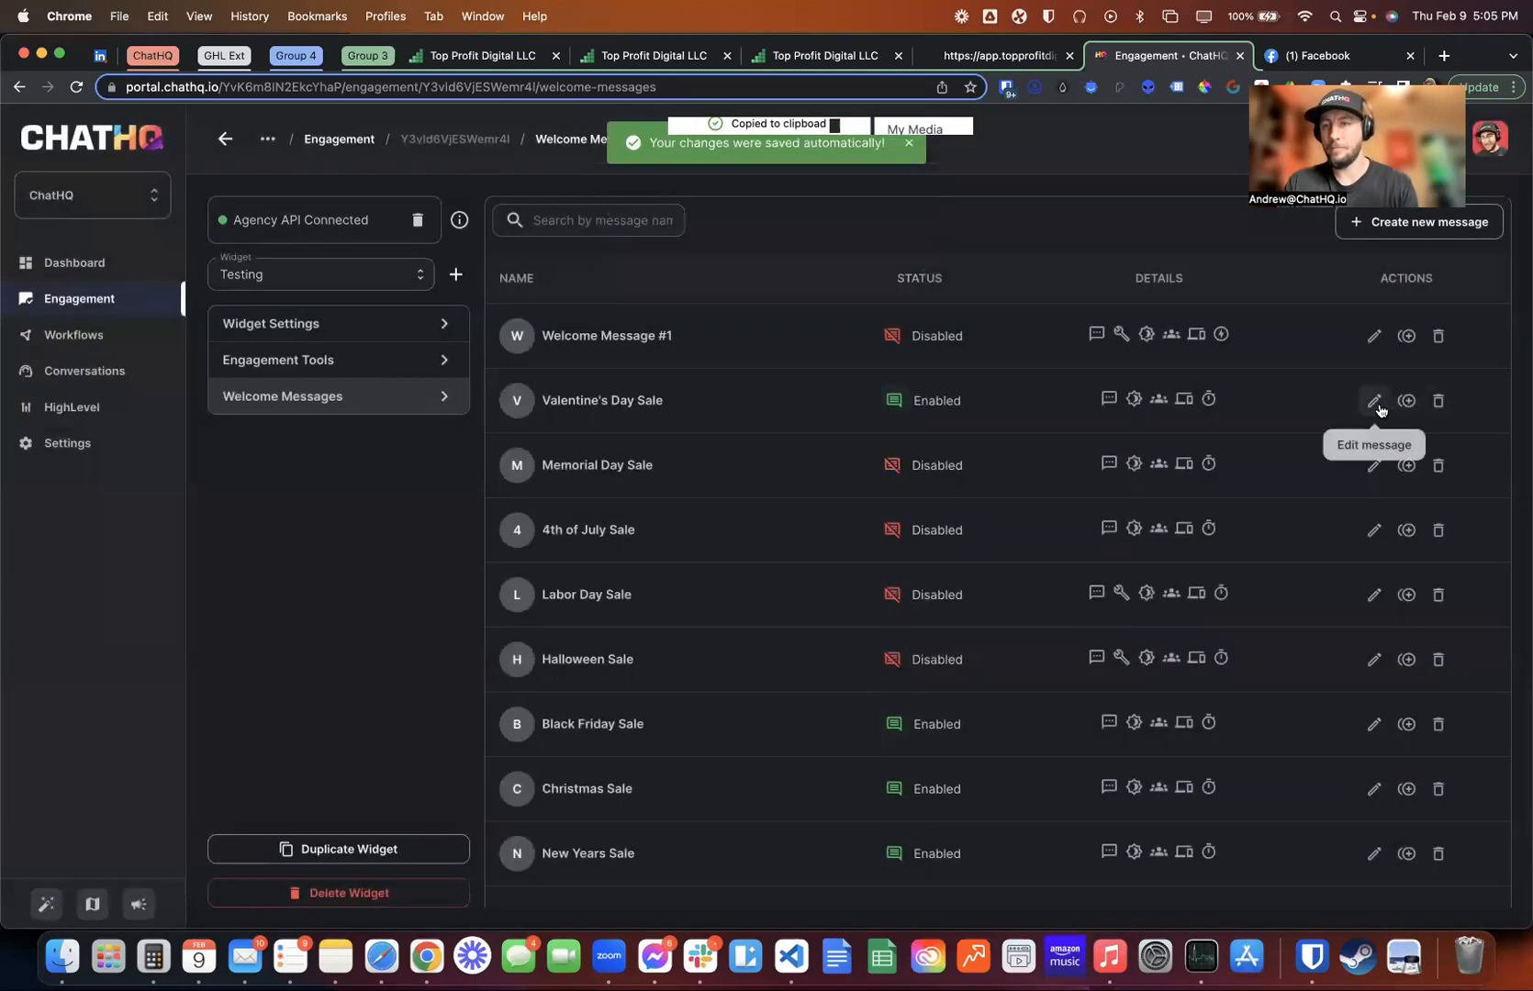
# Set the Valentine's Day message to trigger After Scrolling 5% of the page, apply the changes and return to the list
pyautogui.click(1374, 401)
pyautogui.scroll(-10, 554, 716)
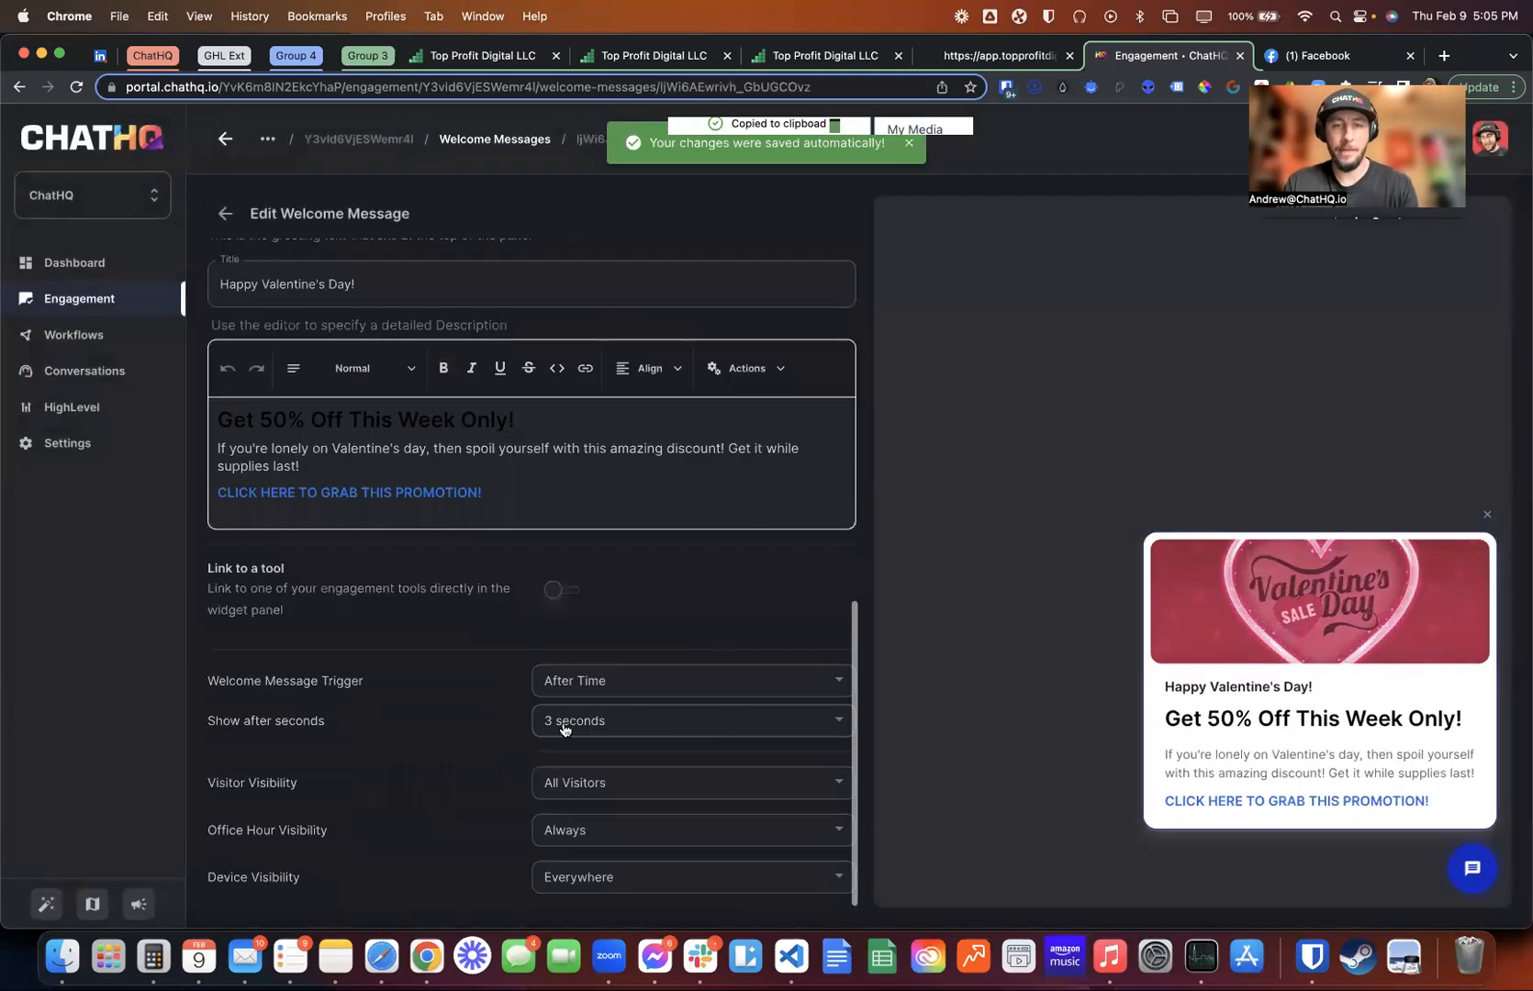
pyautogui.click(609, 682)
pyautogui.click(613, 784)
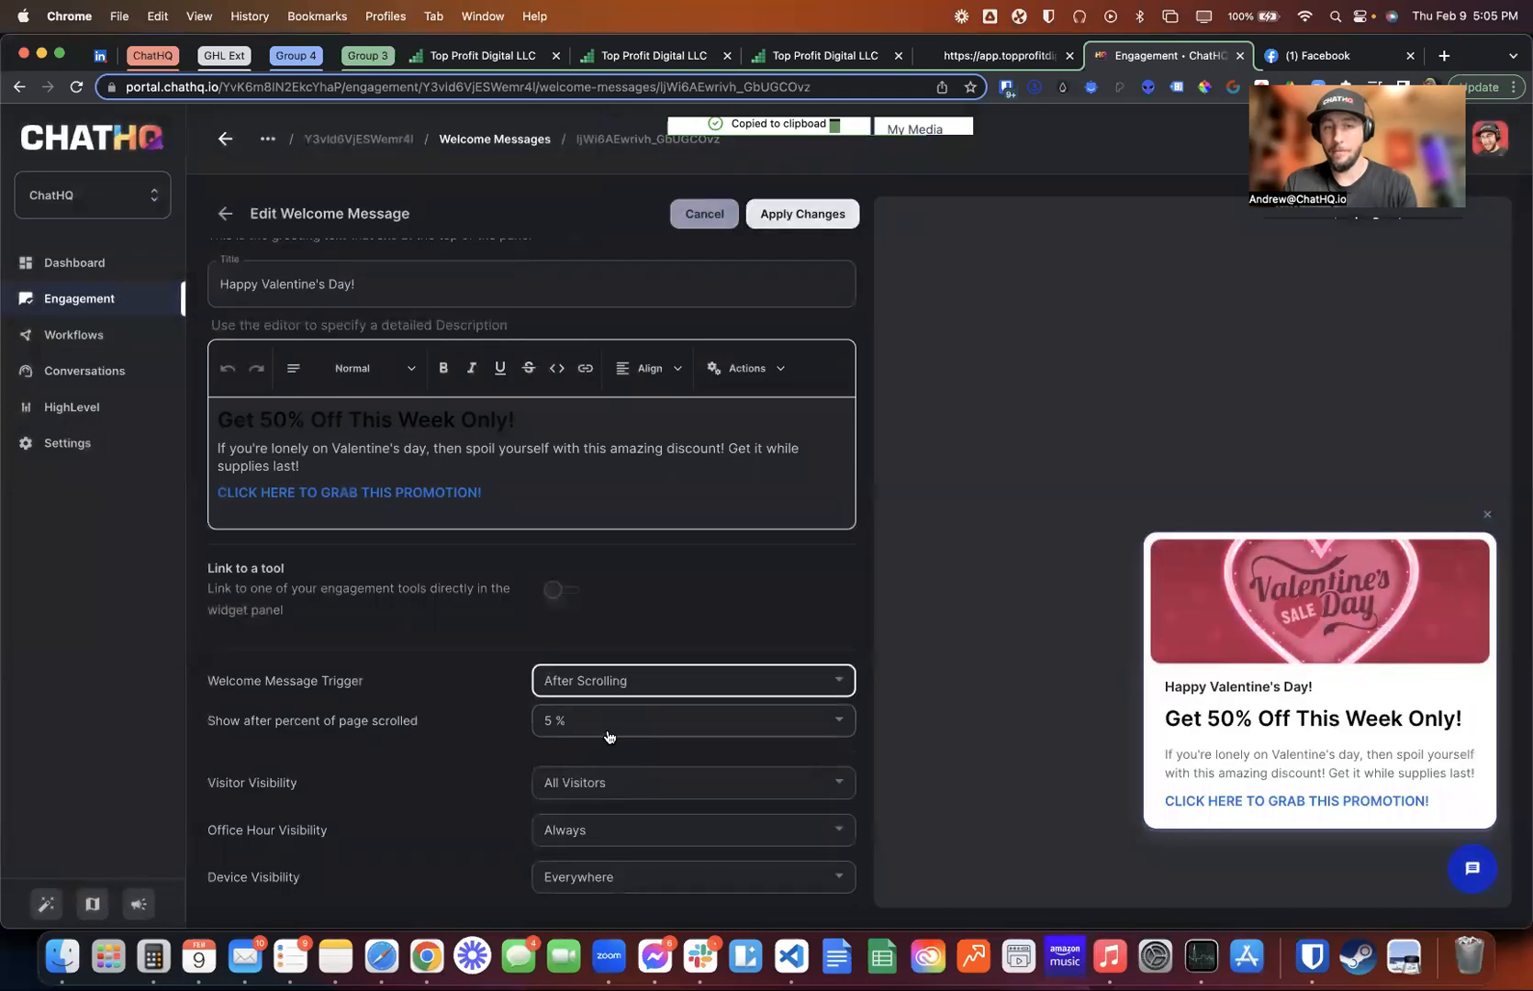
pyautogui.click(608, 724)
pyautogui.click(606, 735)
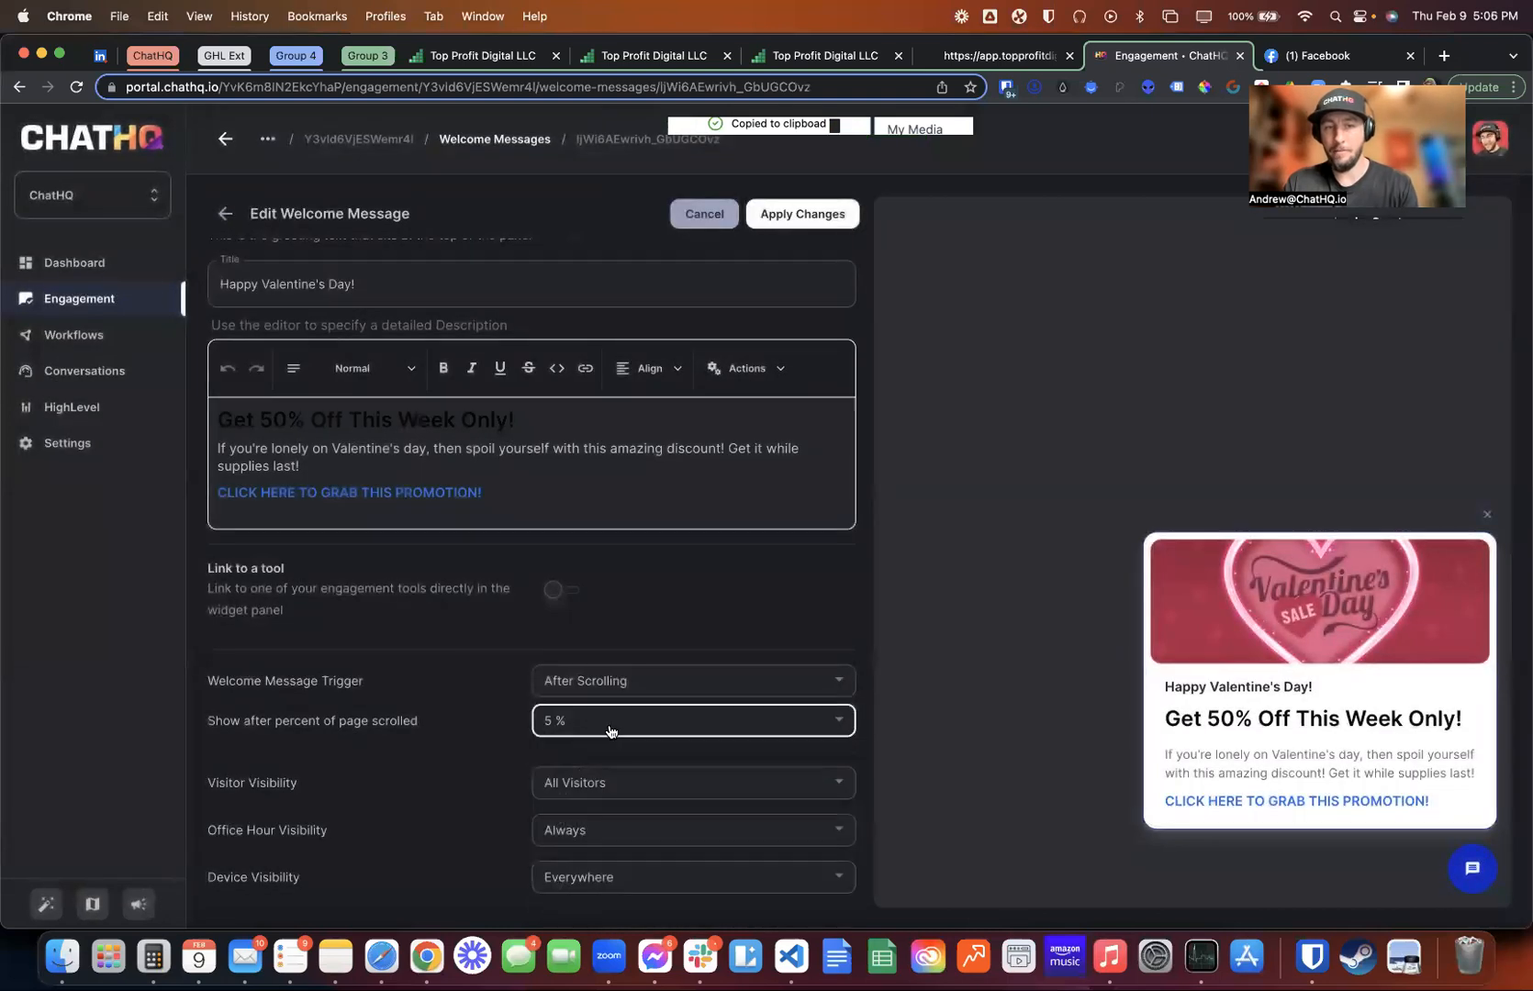
pyautogui.click(761, 217)
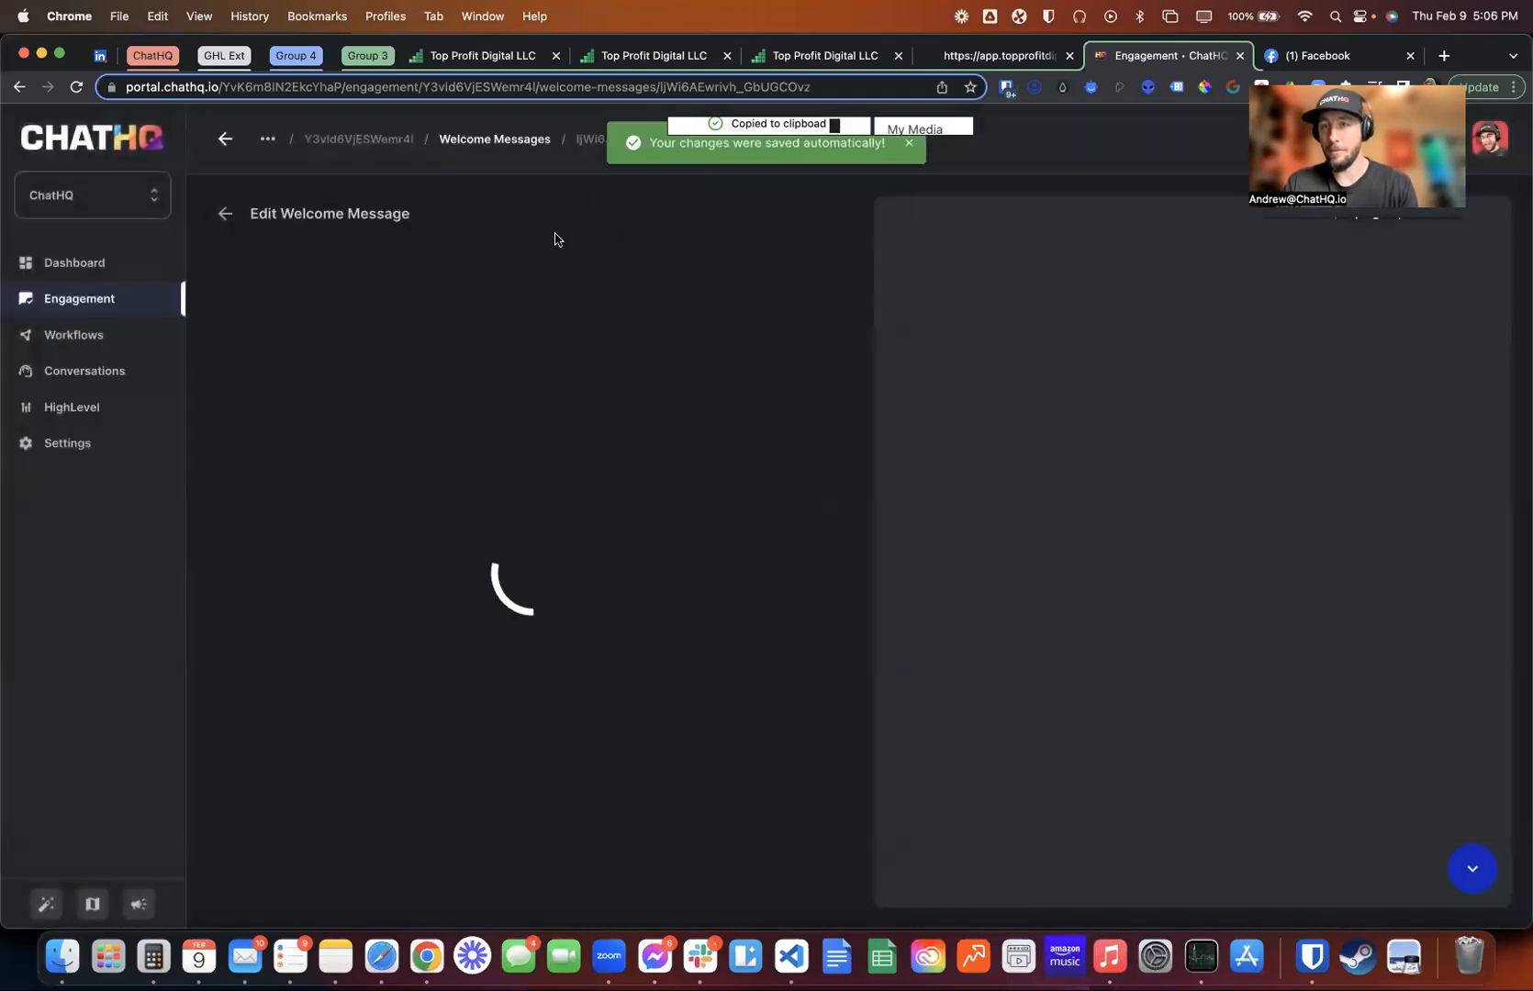
pyautogui.click(241, 215)
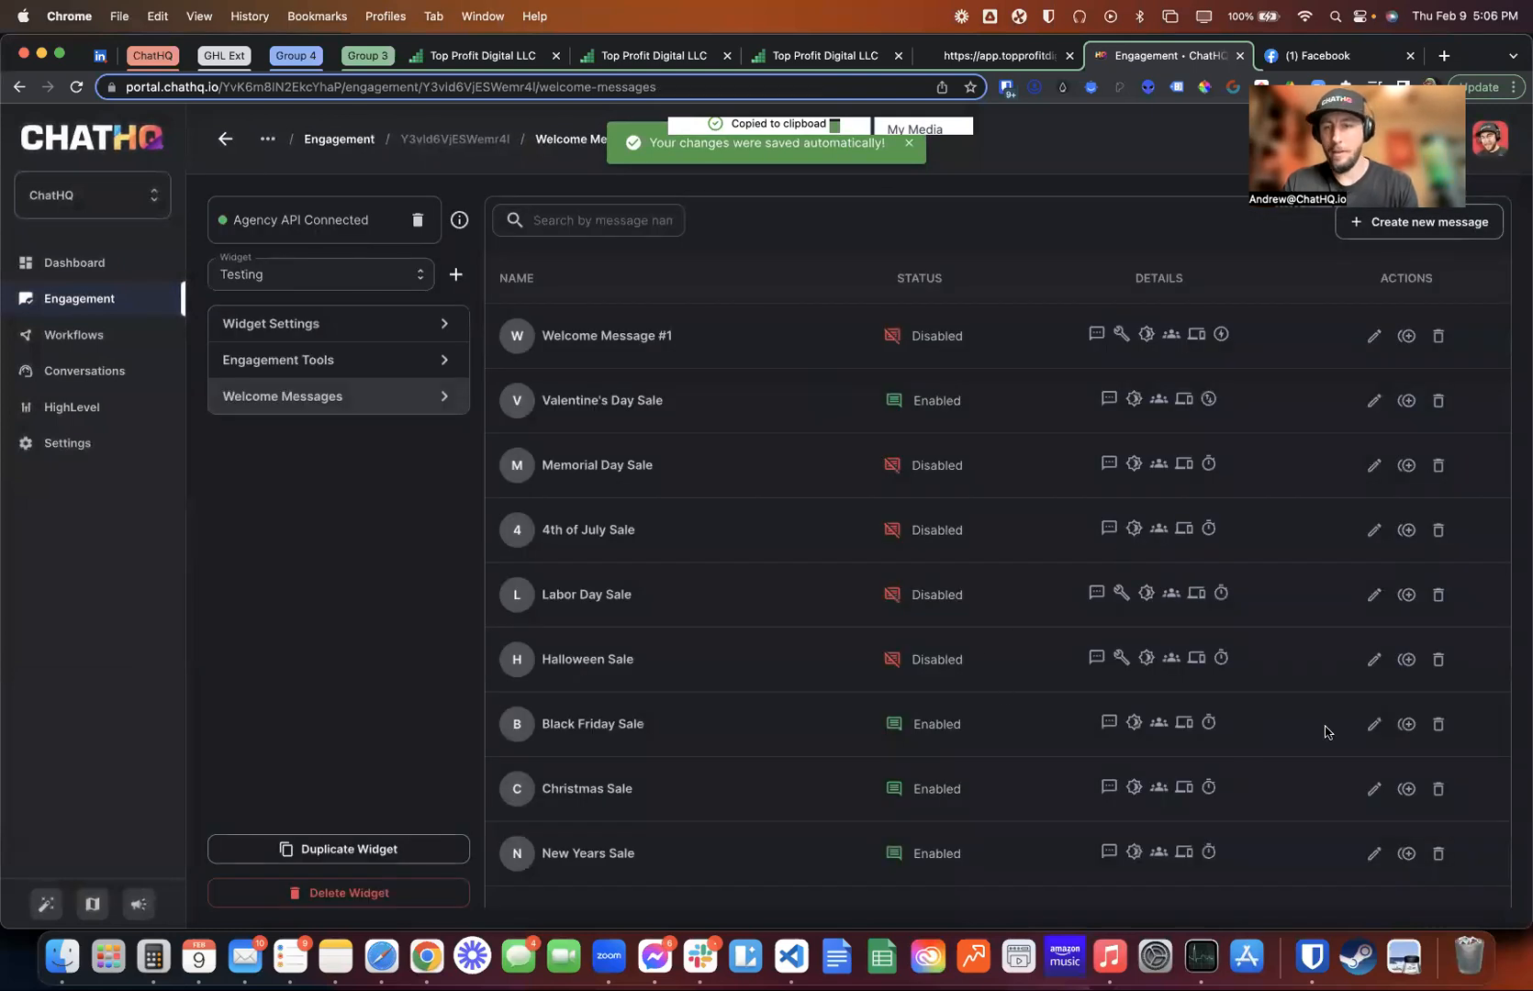
# Set the Black Friday message to trigger After Scrolling 15% of the page, apply the changes and return to the list
pyautogui.click(1372, 724)
pyautogui.scroll(-5, 724, 617)
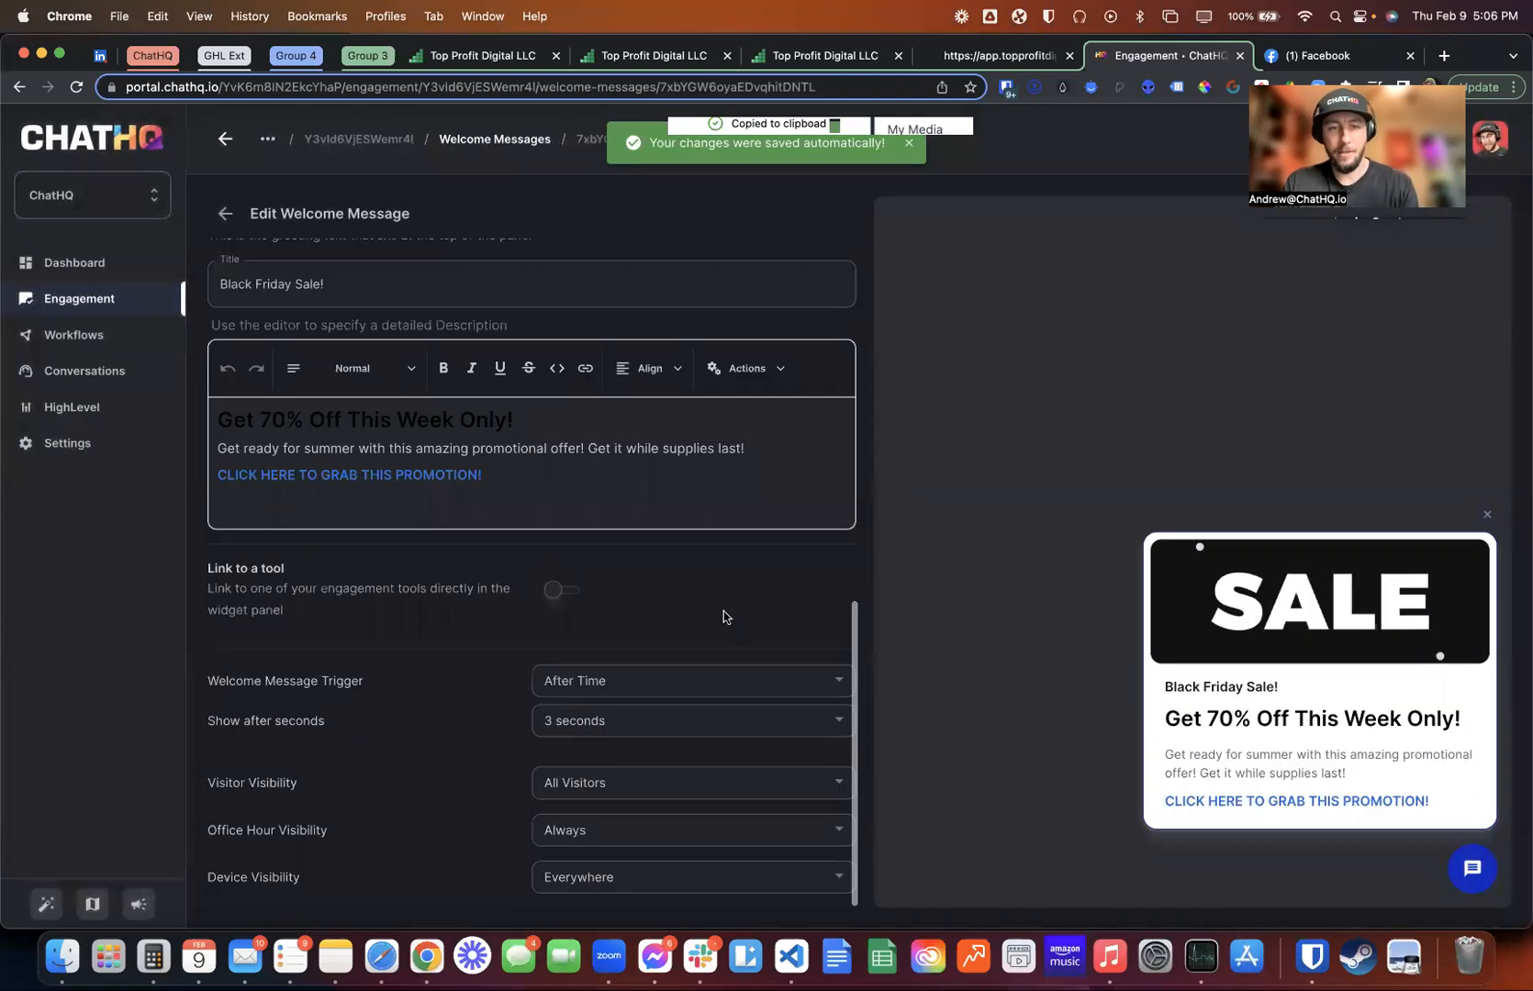
pyautogui.click(598, 681)
pyautogui.click(636, 779)
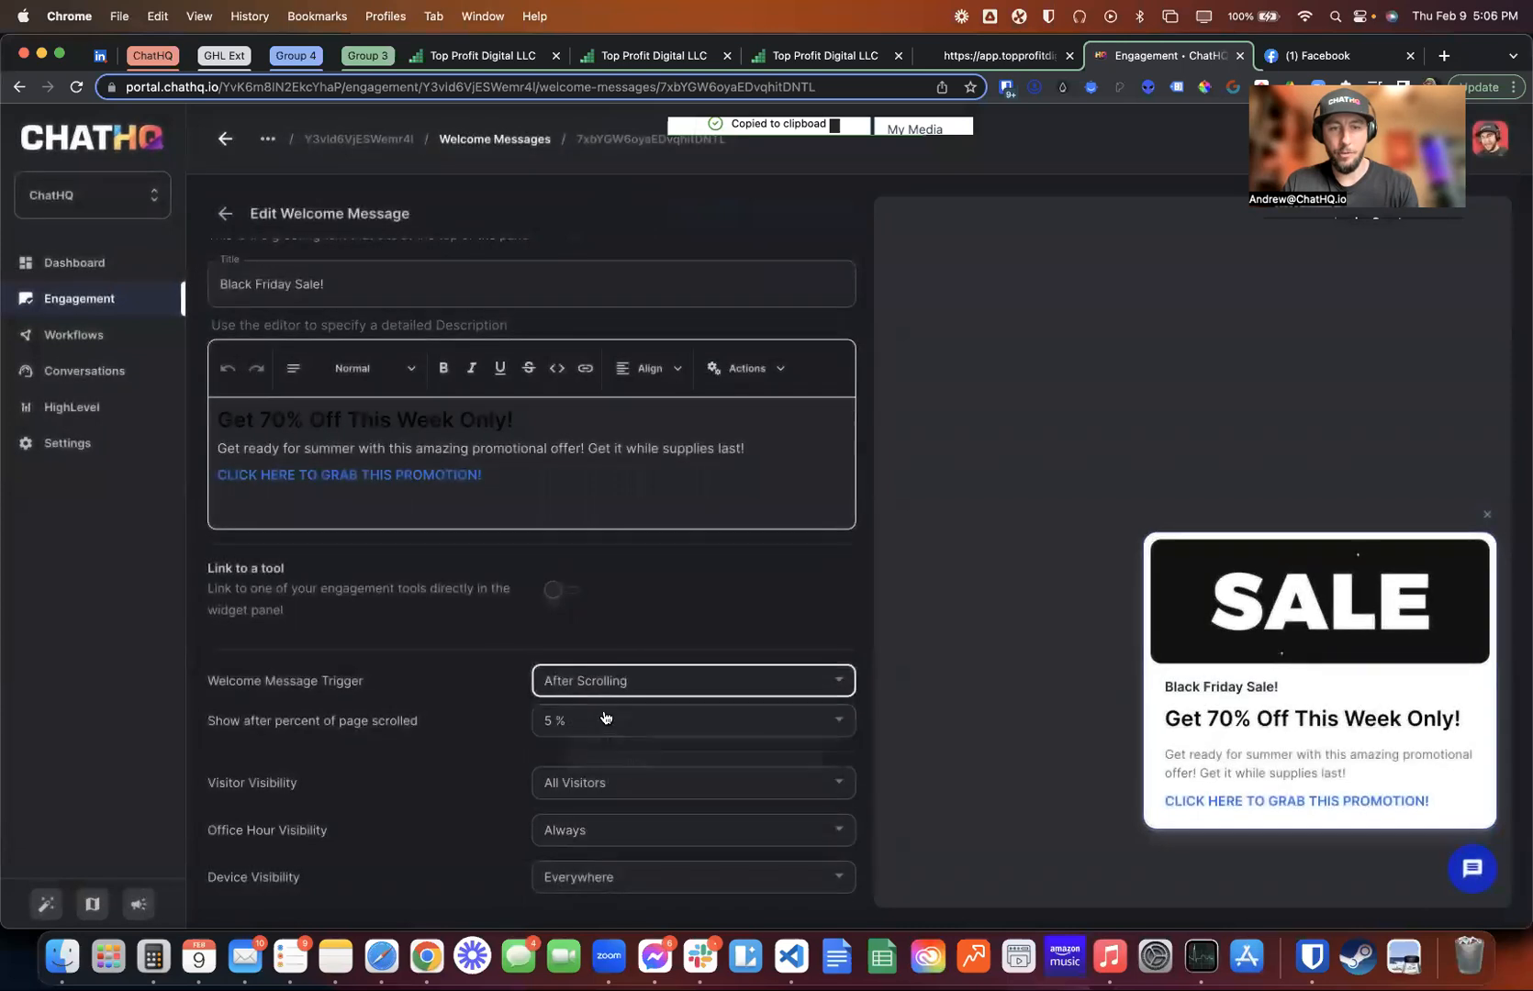
pyautogui.click(604, 718)
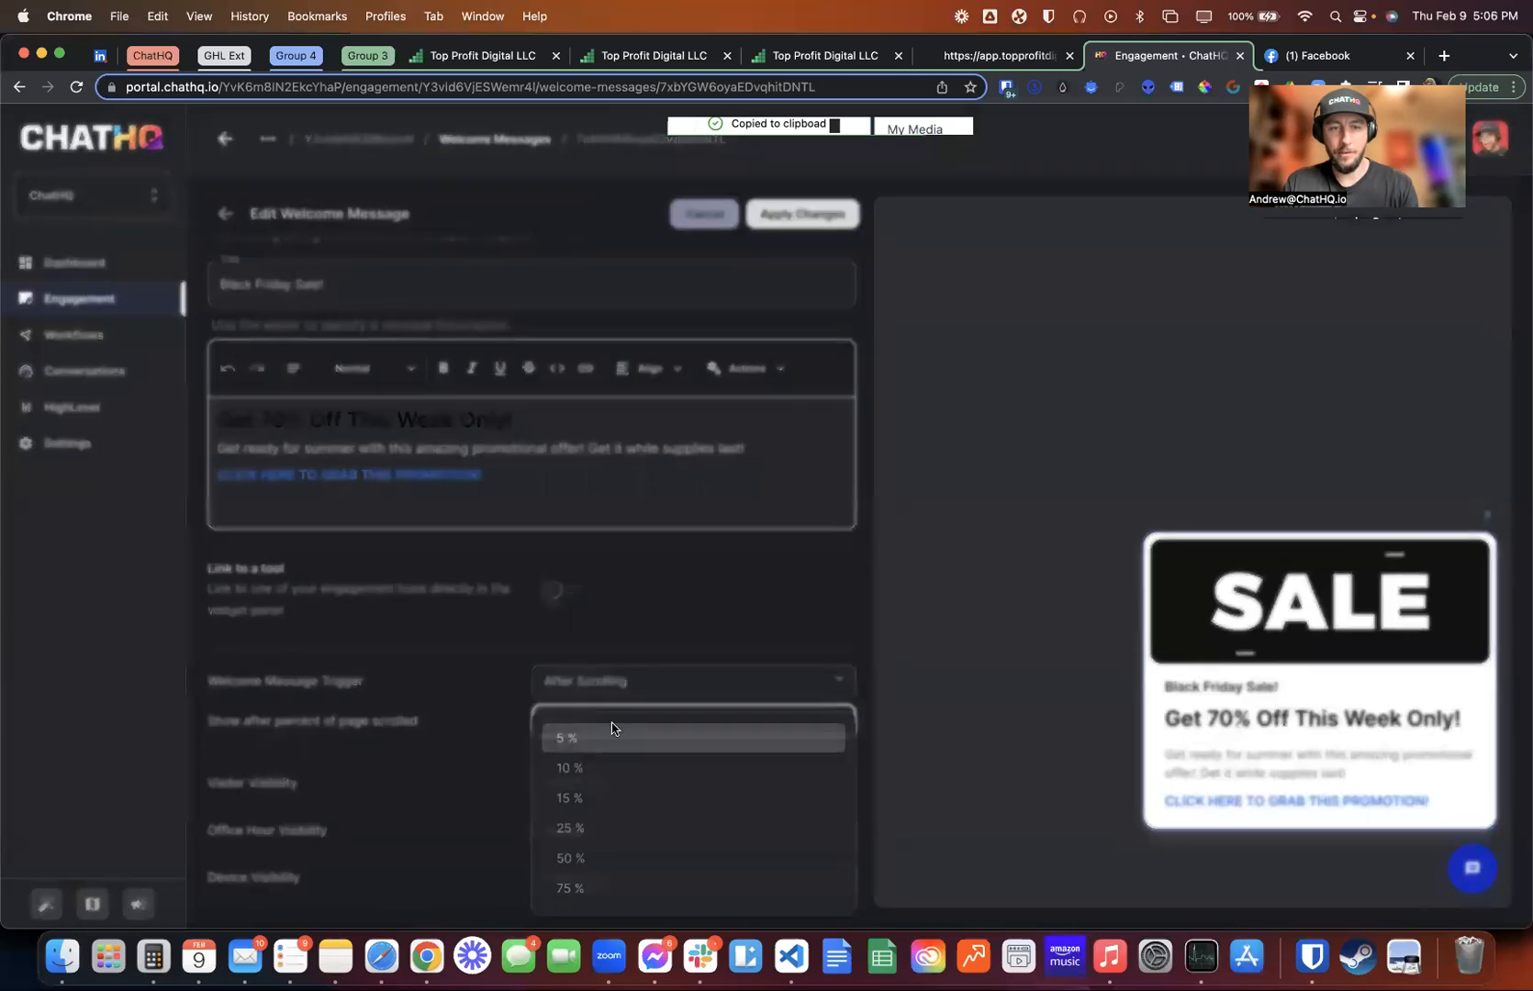
pyautogui.click(637, 800)
pyautogui.click(804, 216)
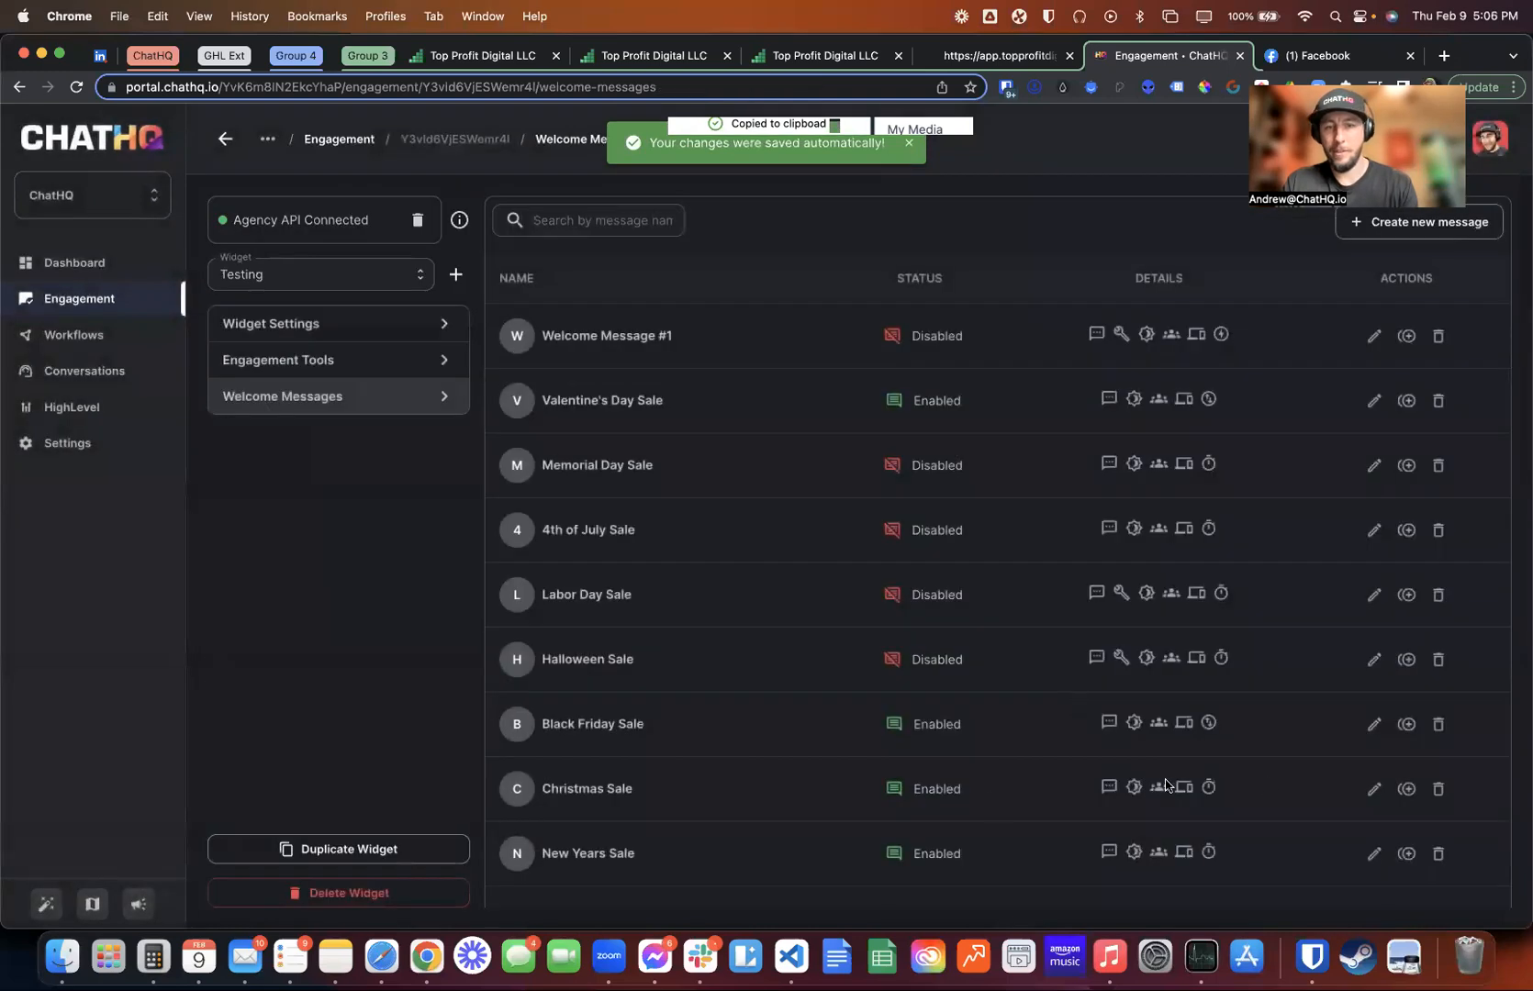
# Set the Christmas Sale message to trigger After Scrolling 25% of the page, apply the changes and return to the list
pyautogui.click(1372, 790)
pyautogui.scroll(-10, 725, 698)
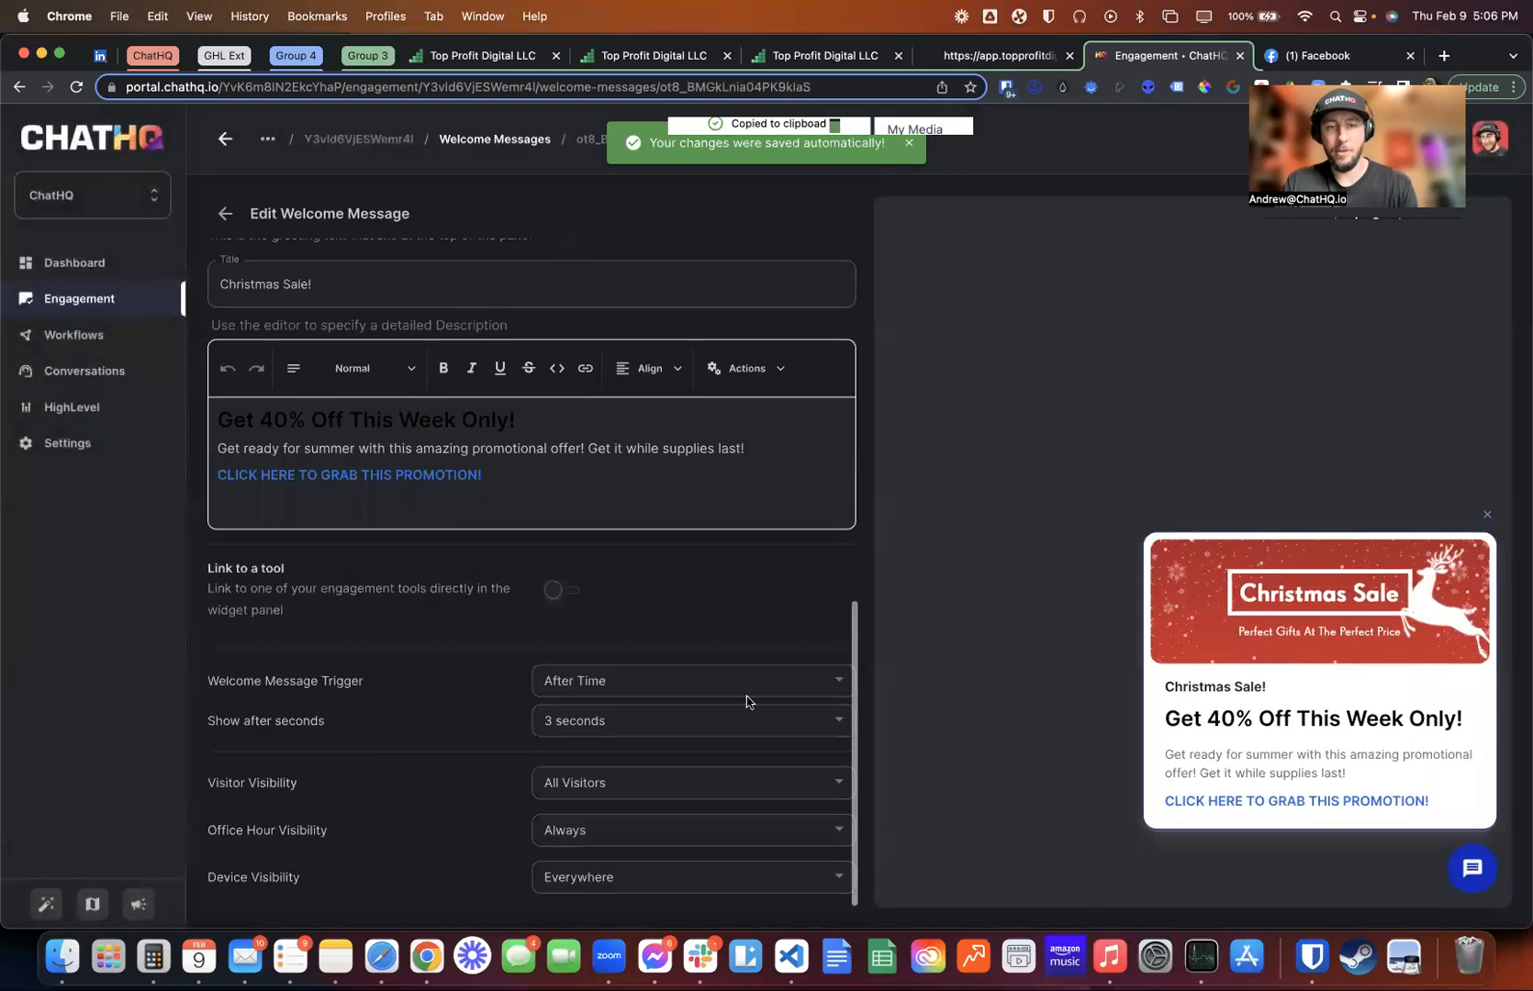
pyautogui.click(684, 688)
pyautogui.click(651, 785)
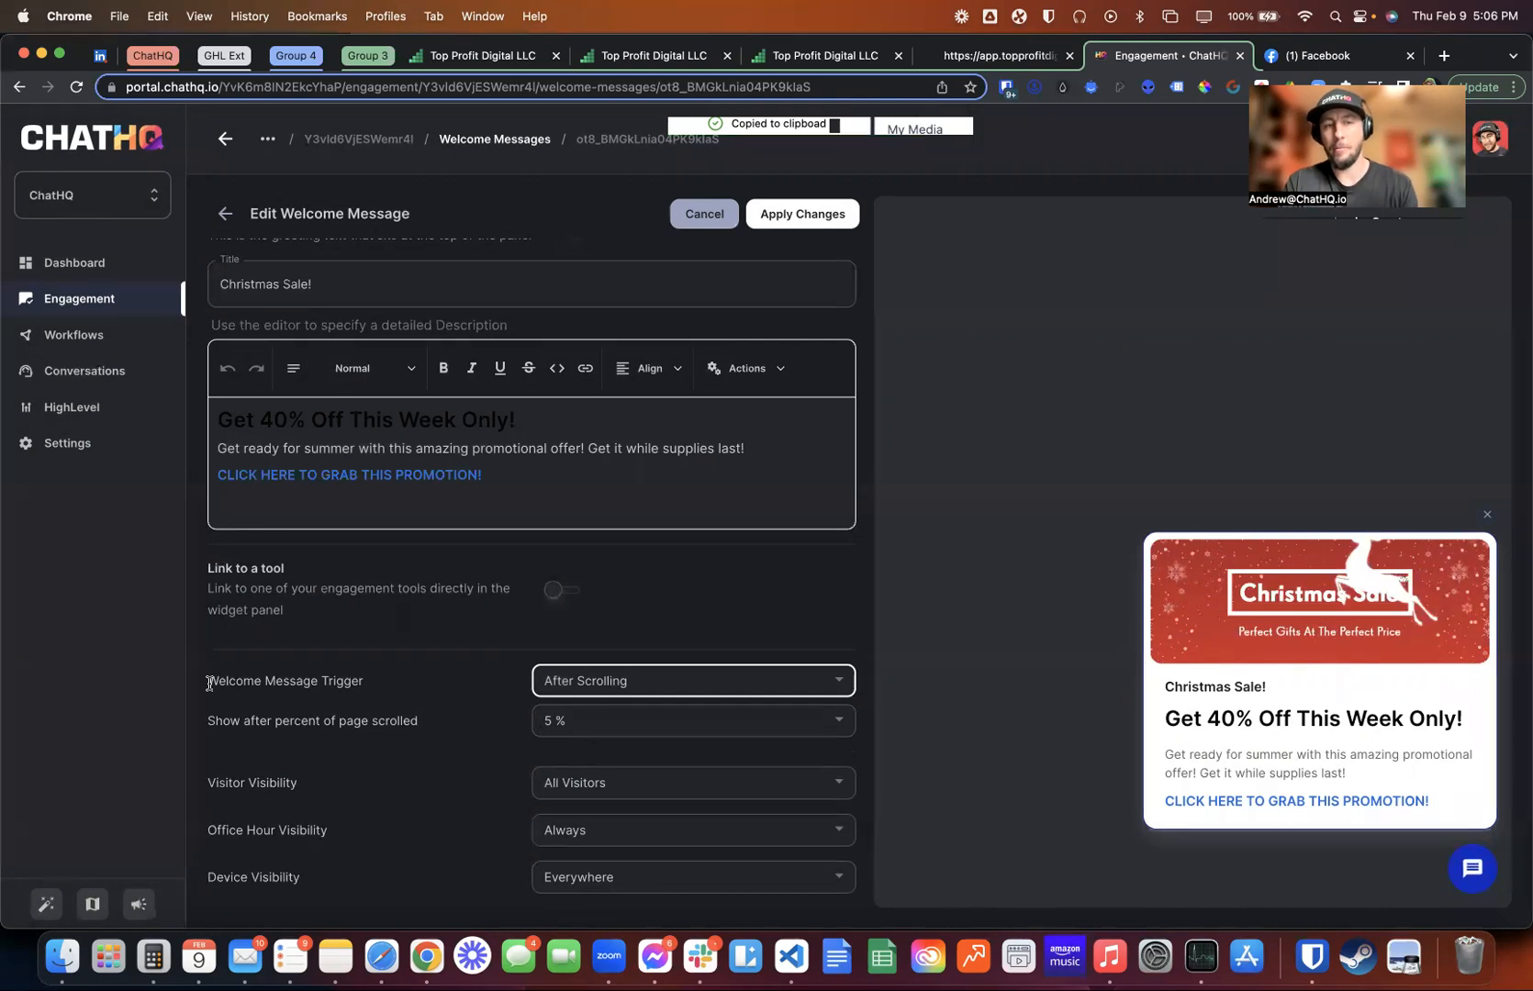
pyautogui.click(709, 679)
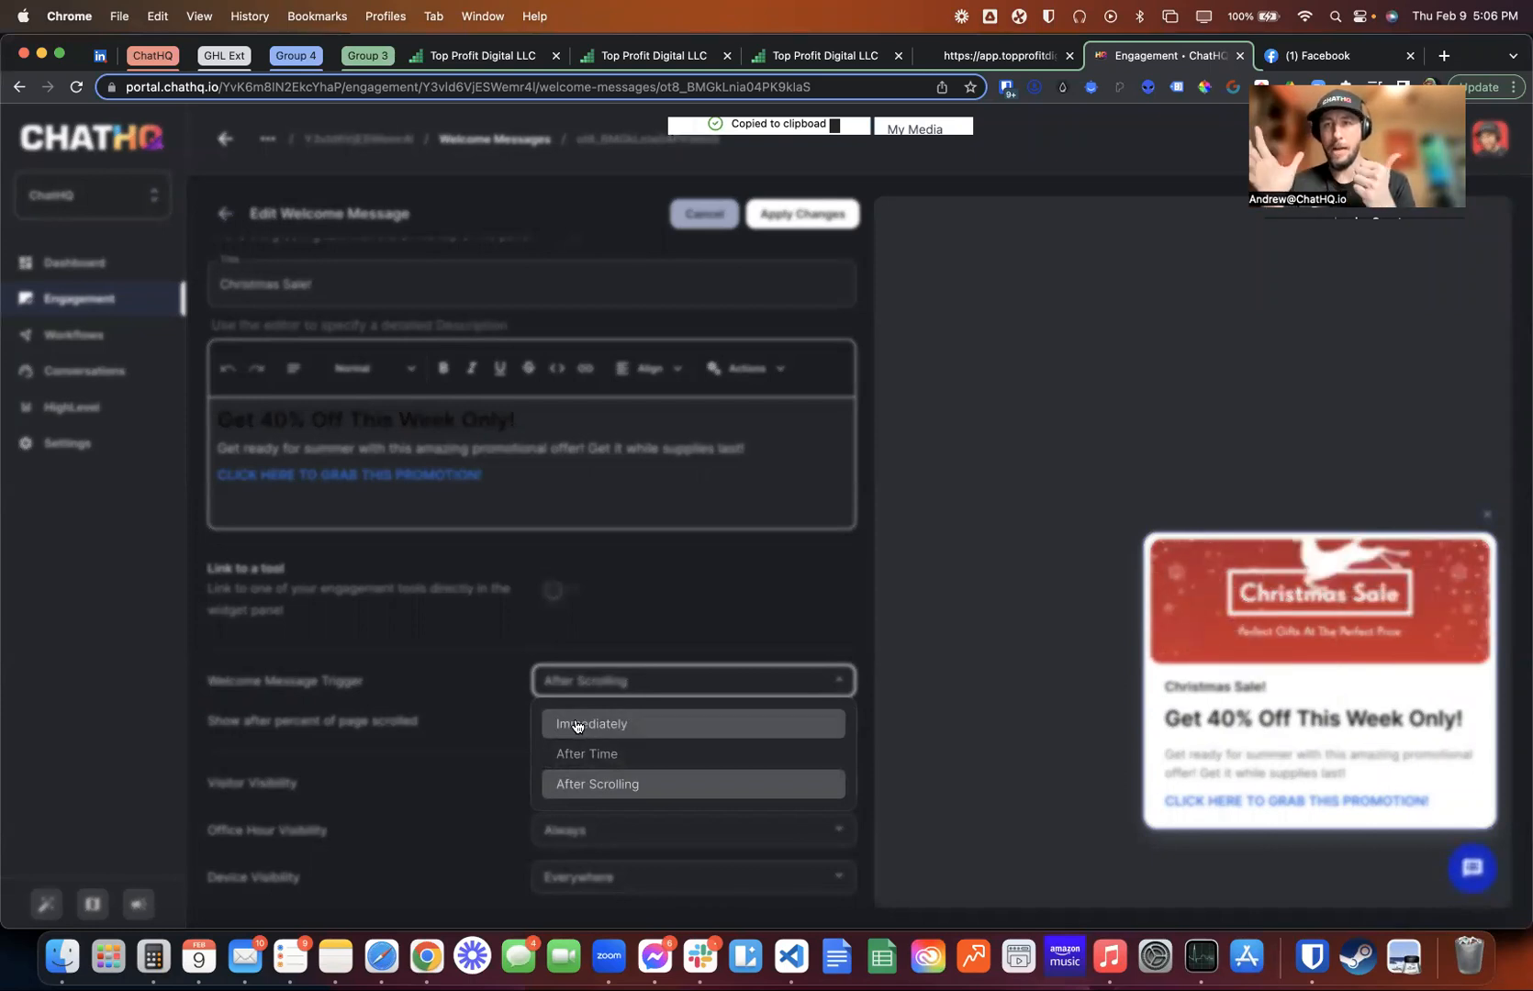
pyautogui.click(606, 787)
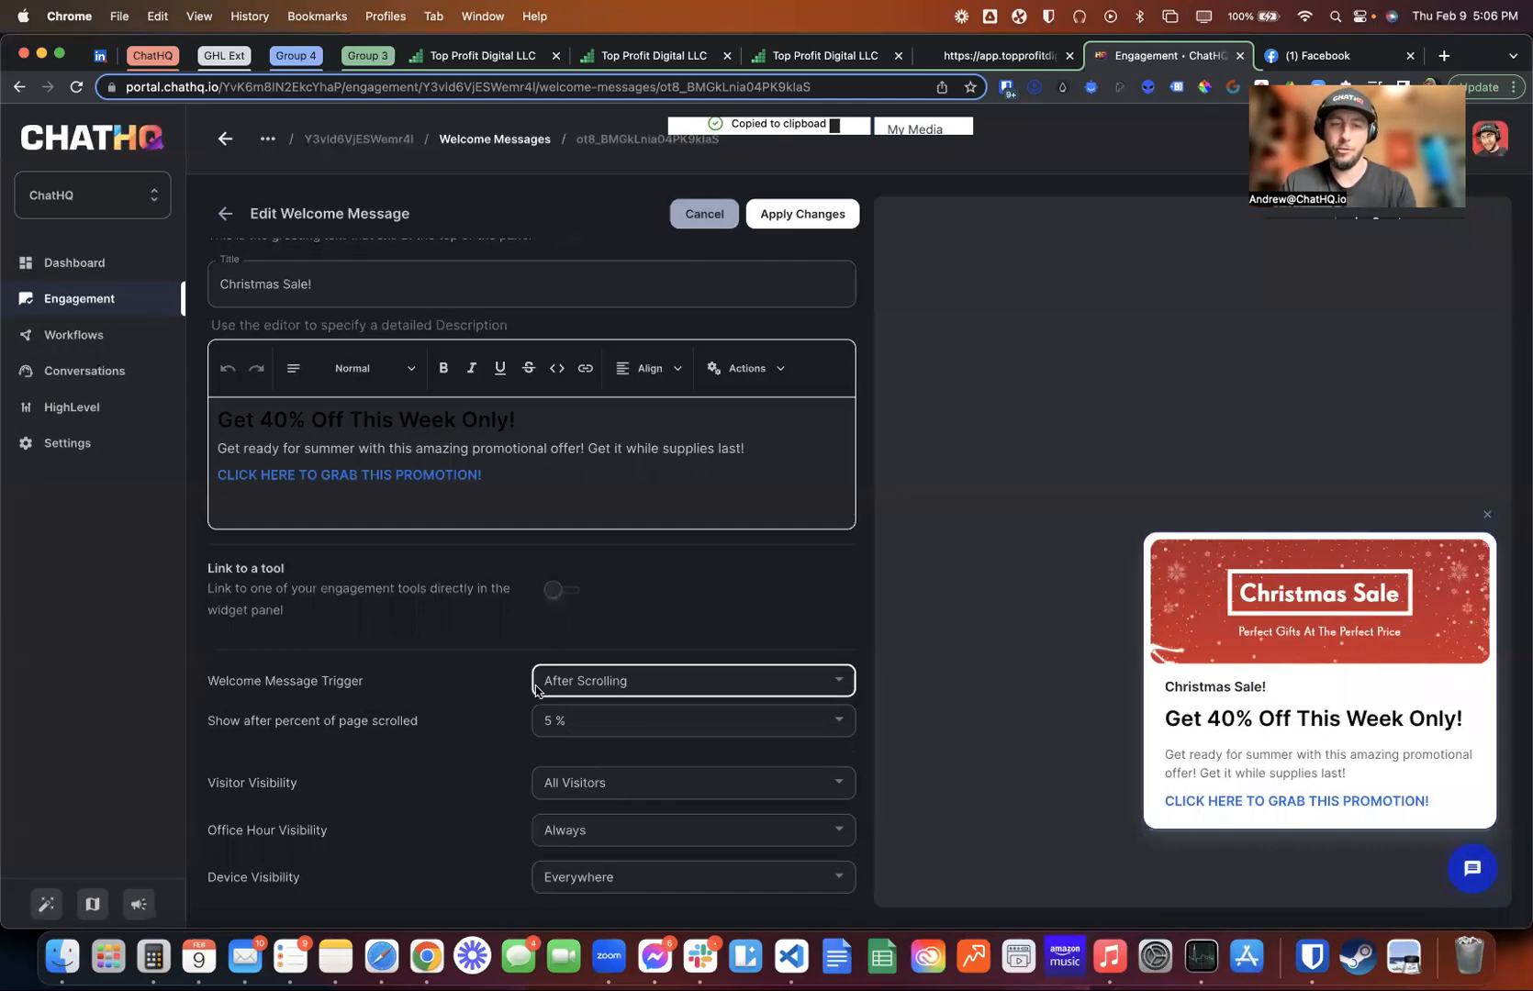
pyautogui.click(584, 723)
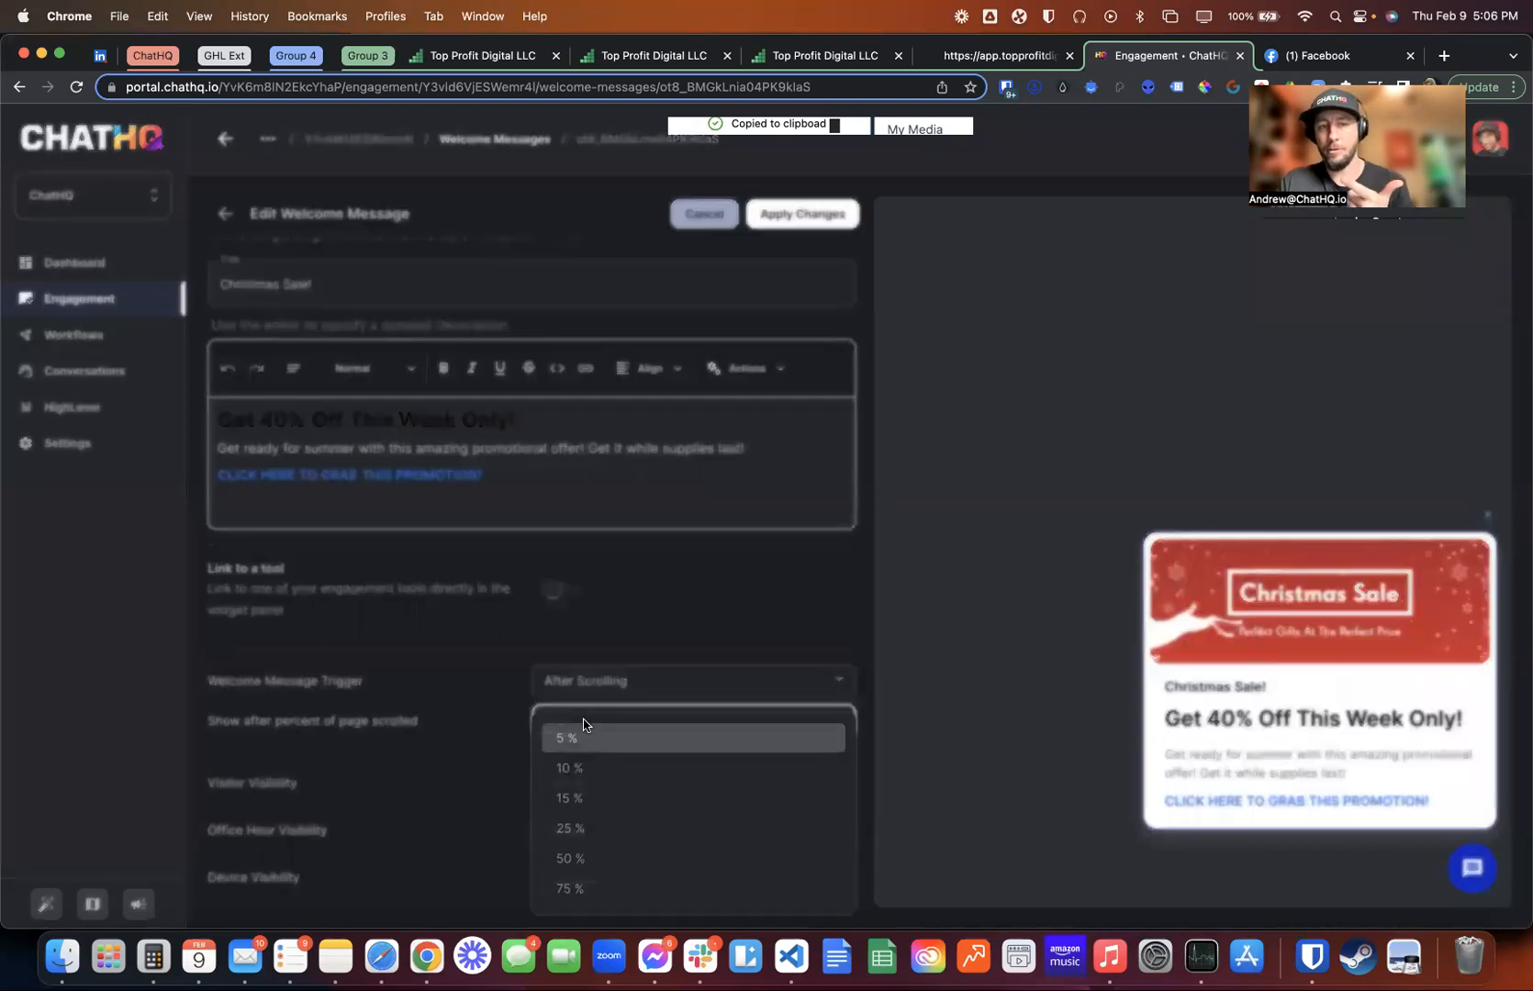
pyautogui.click(591, 834)
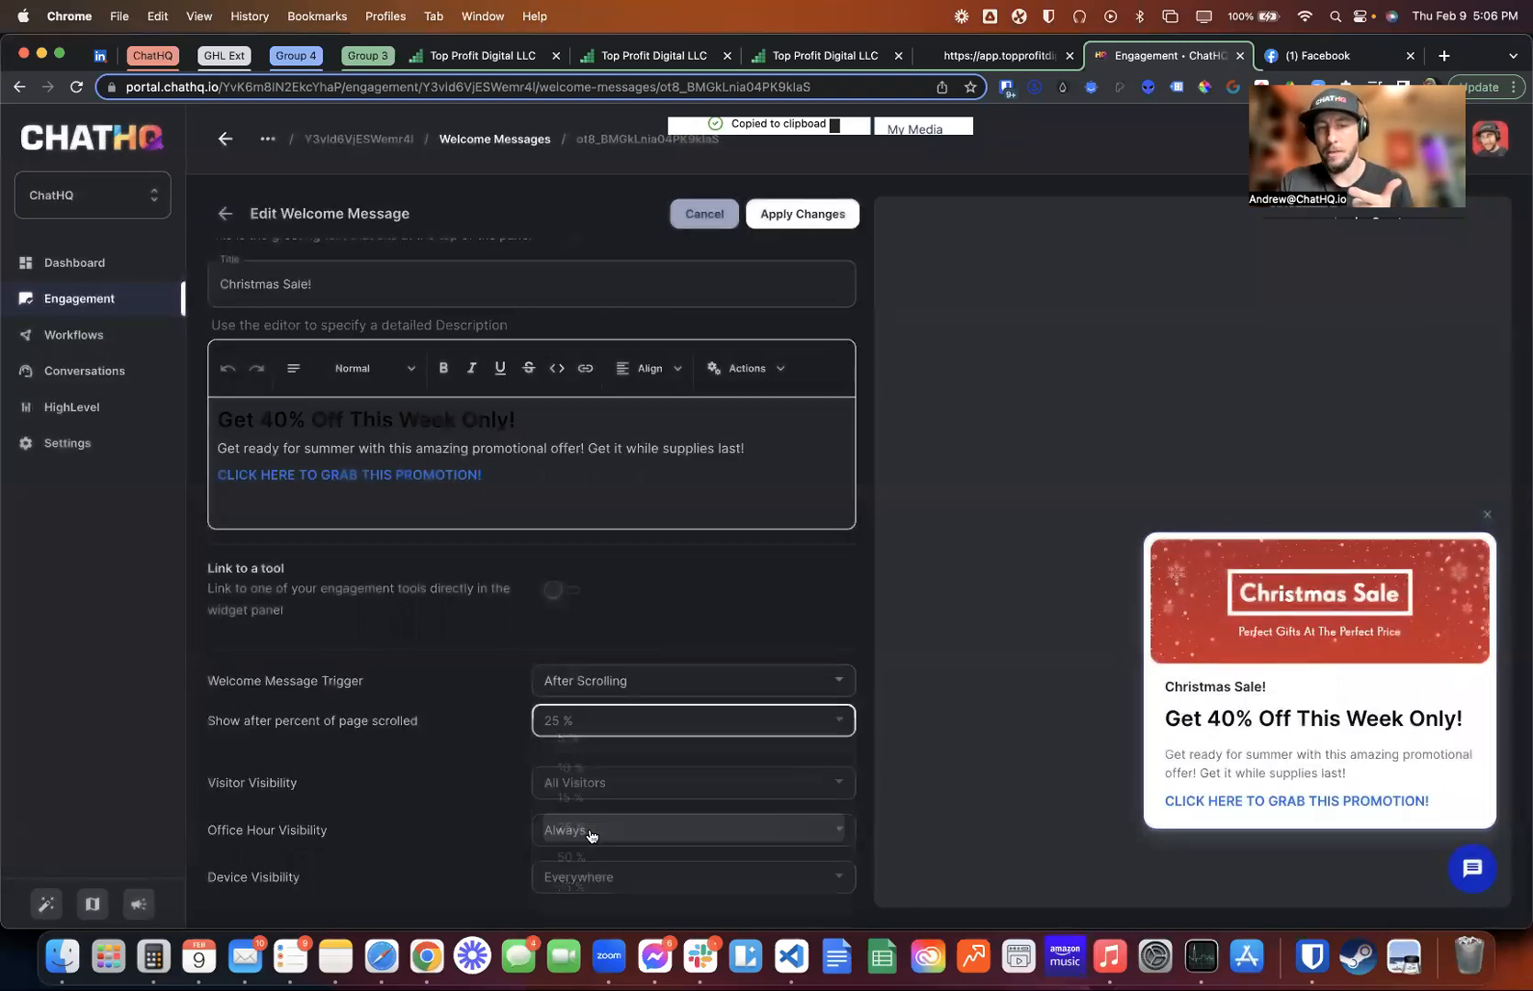
pyautogui.click(806, 213)
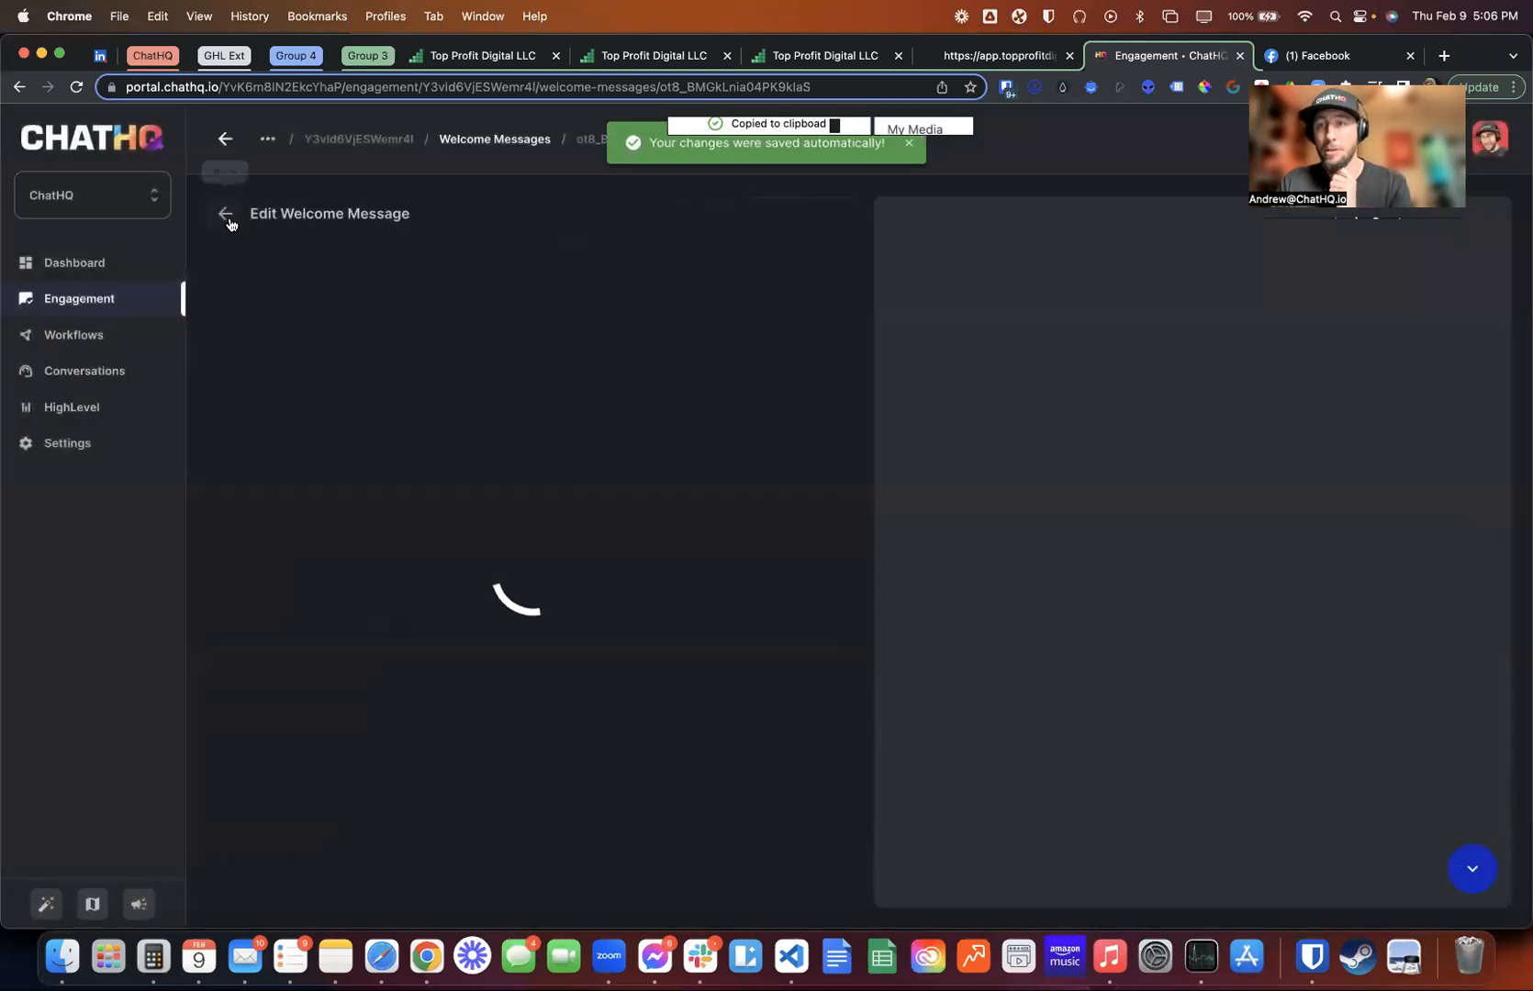
pyautogui.click(225, 213)
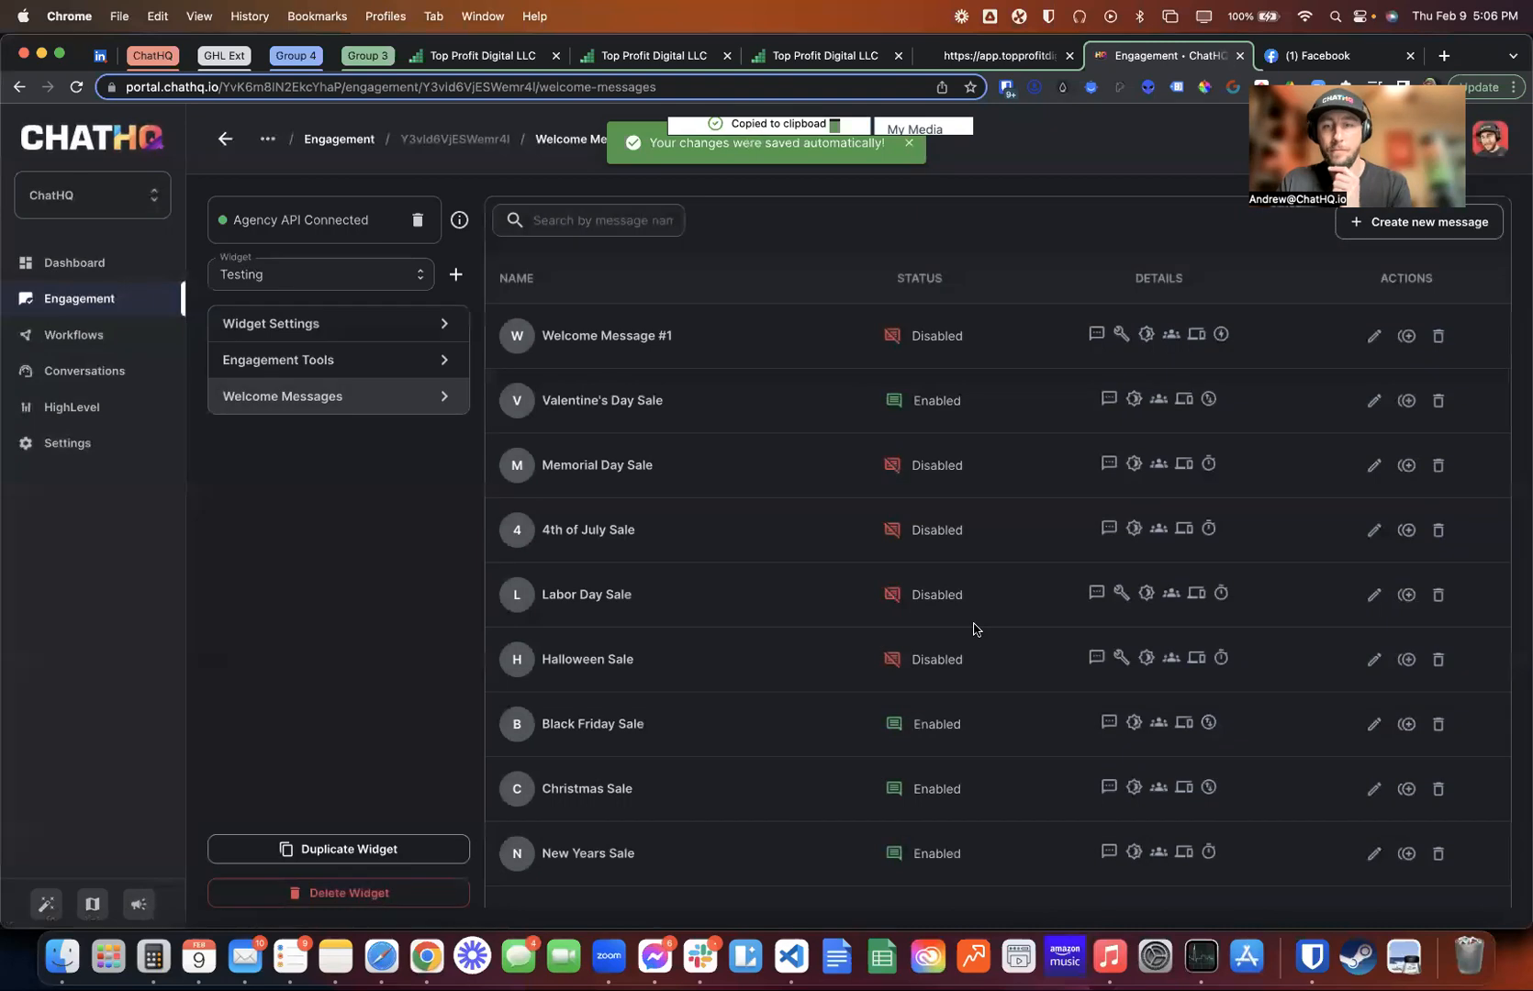
# Set the New Years Sale message to trigger After Scrolling 50% of the page, apply the changes and reload the preview page
pyautogui.click(1374, 855)
pyautogui.scroll(-10, 651, 613)
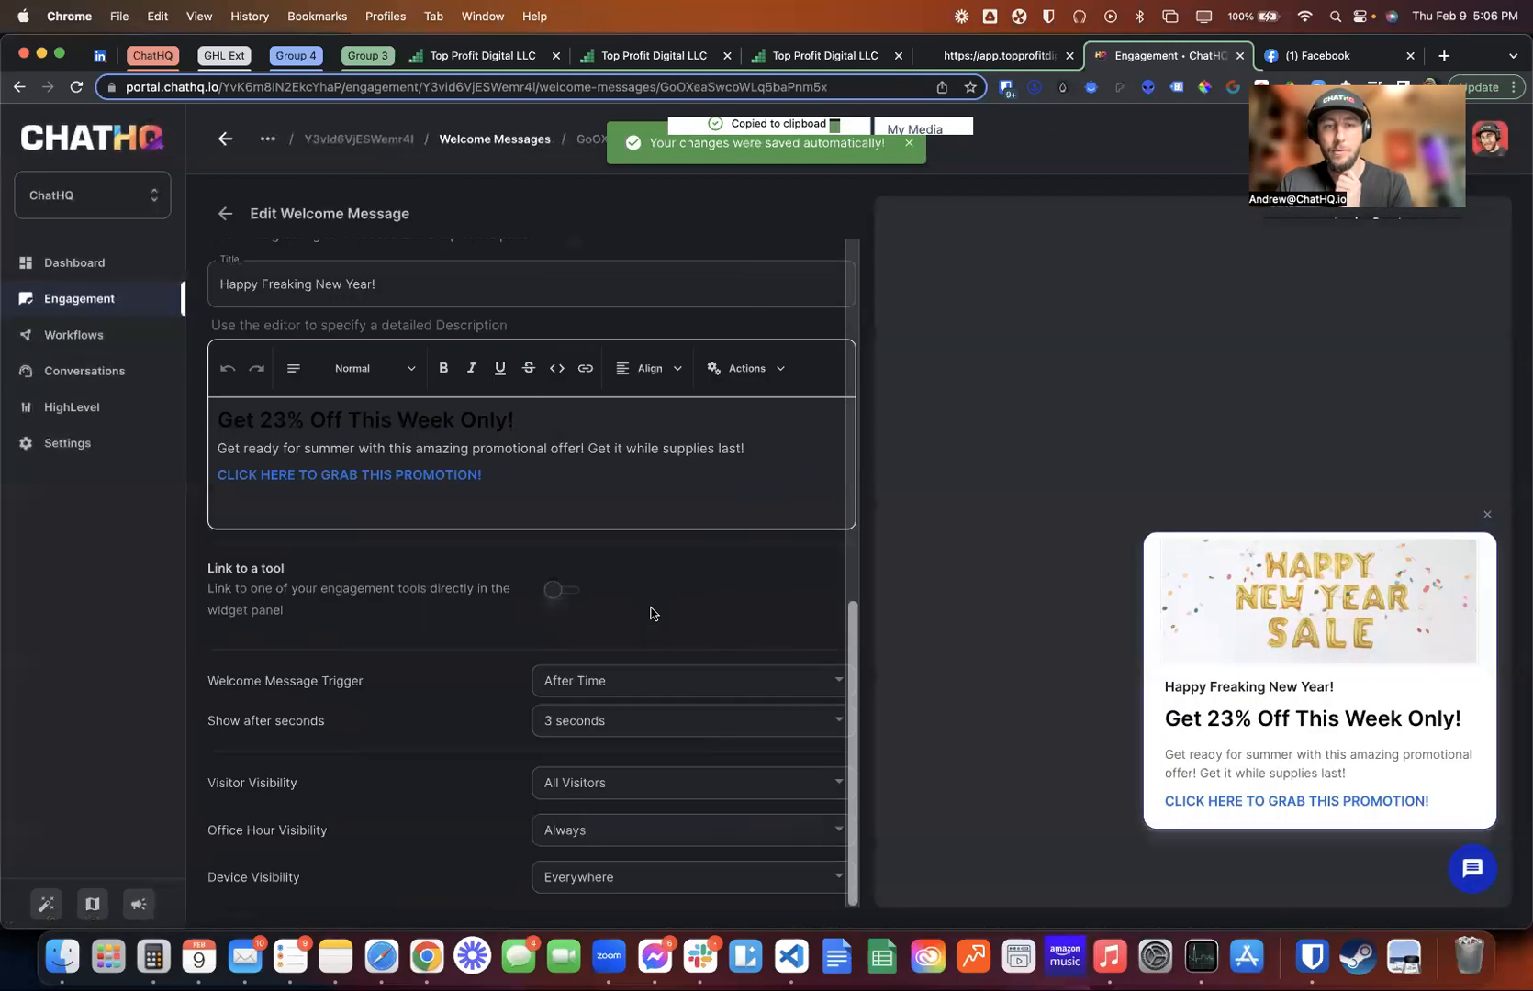
pyautogui.click(661, 679)
pyautogui.click(650, 787)
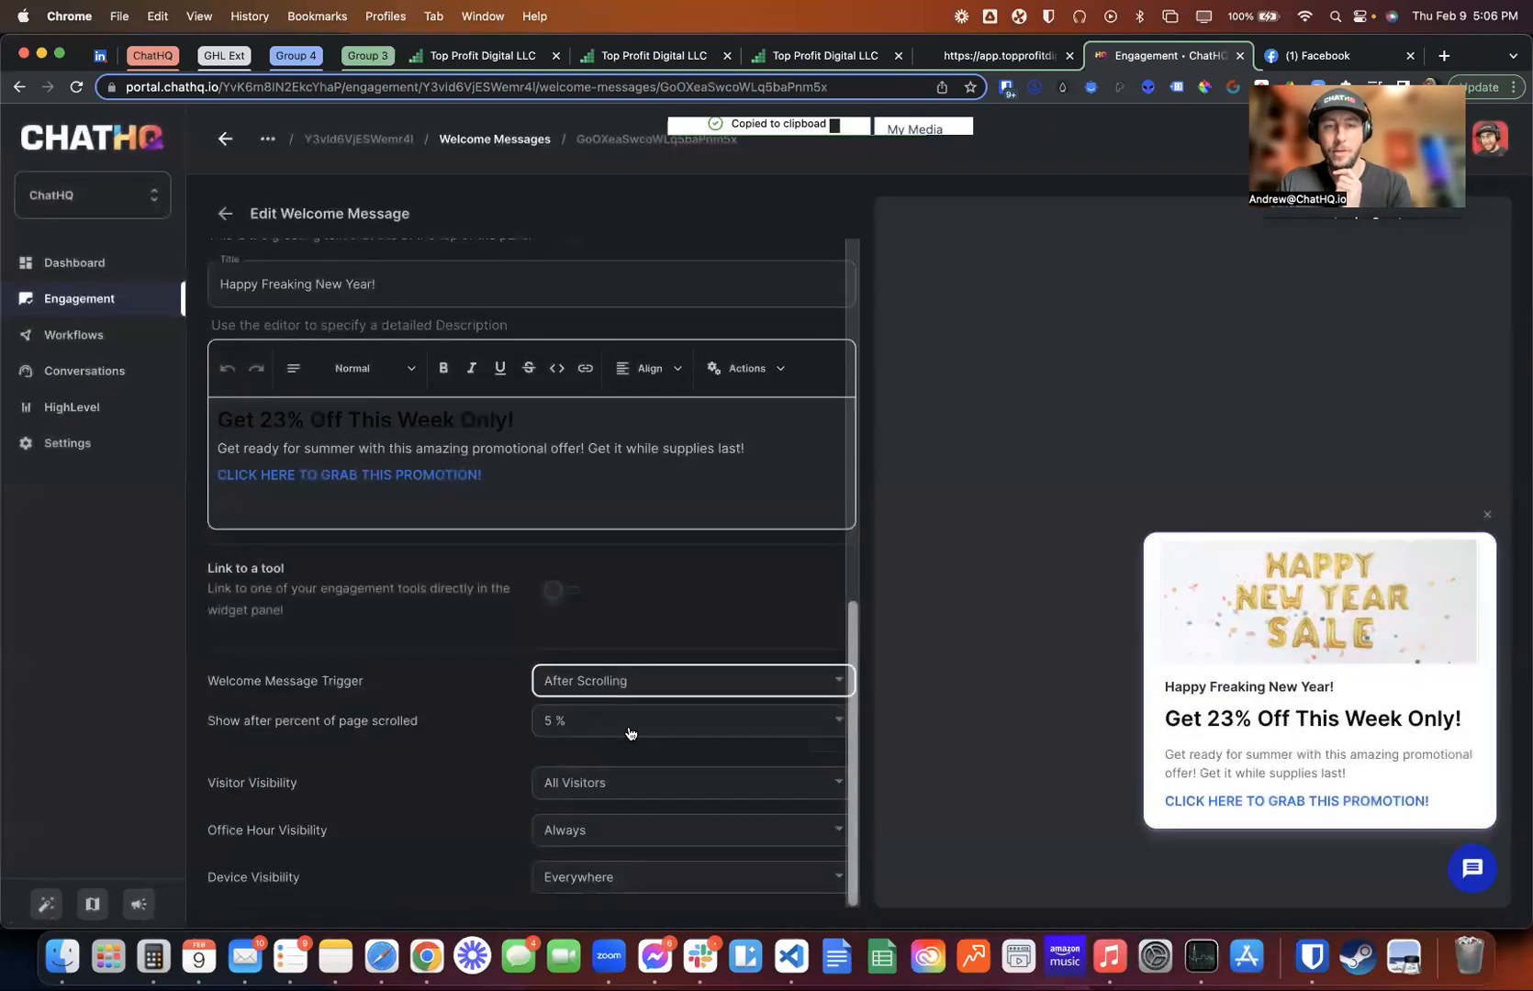
pyautogui.click(631, 725)
pyautogui.click(640, 859)
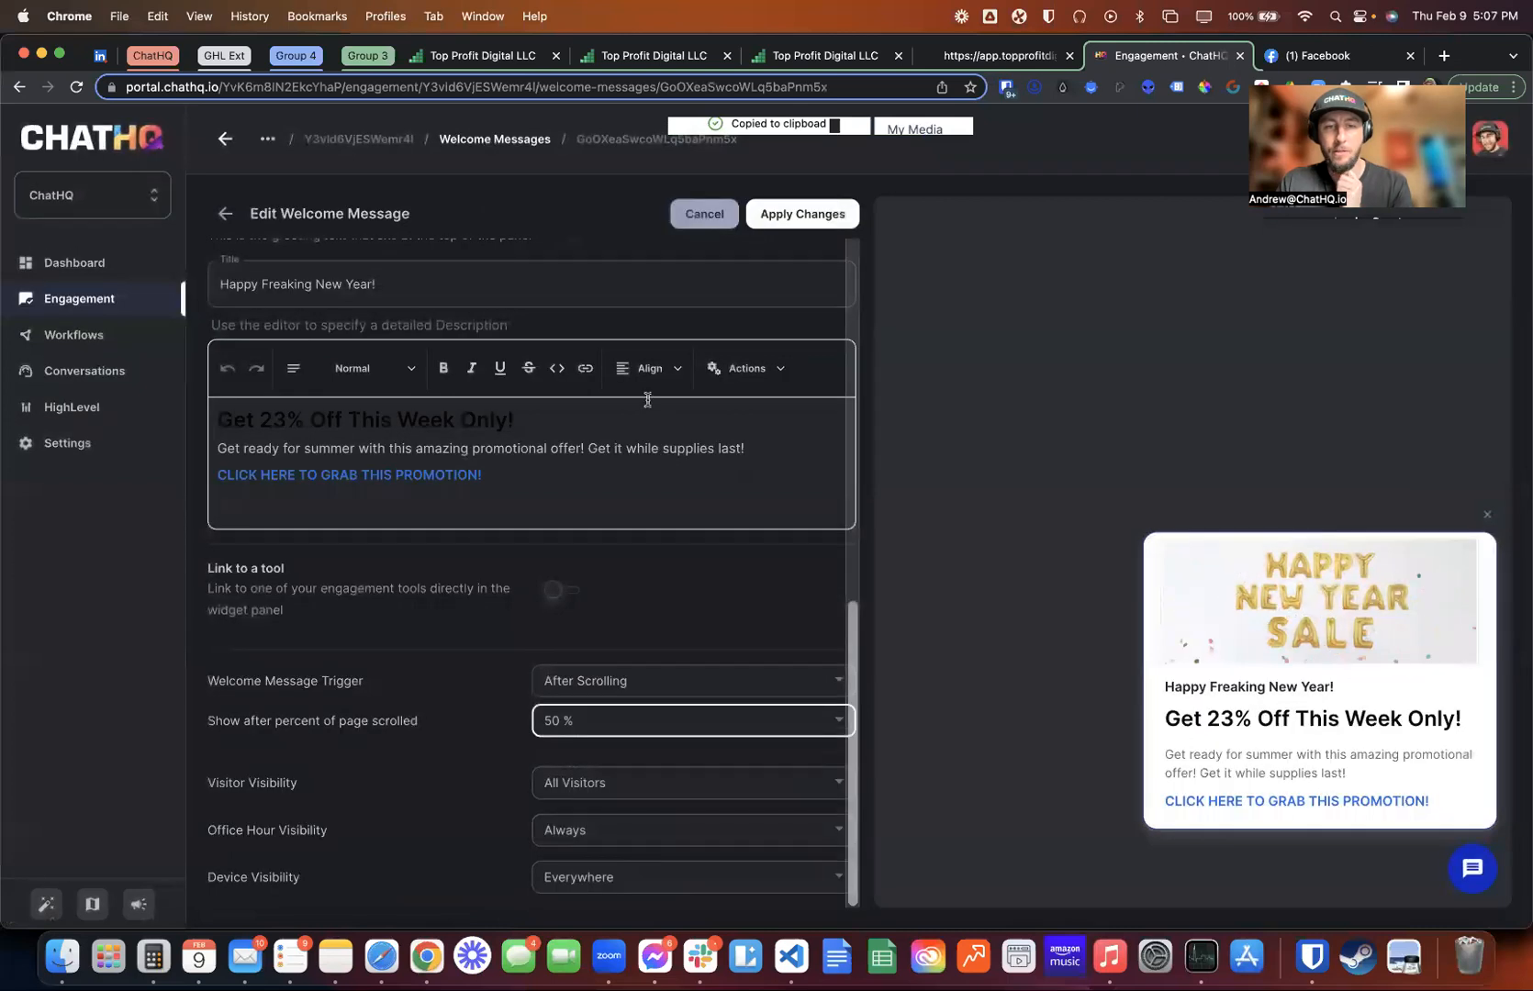
pyautogui.click(794, 220)
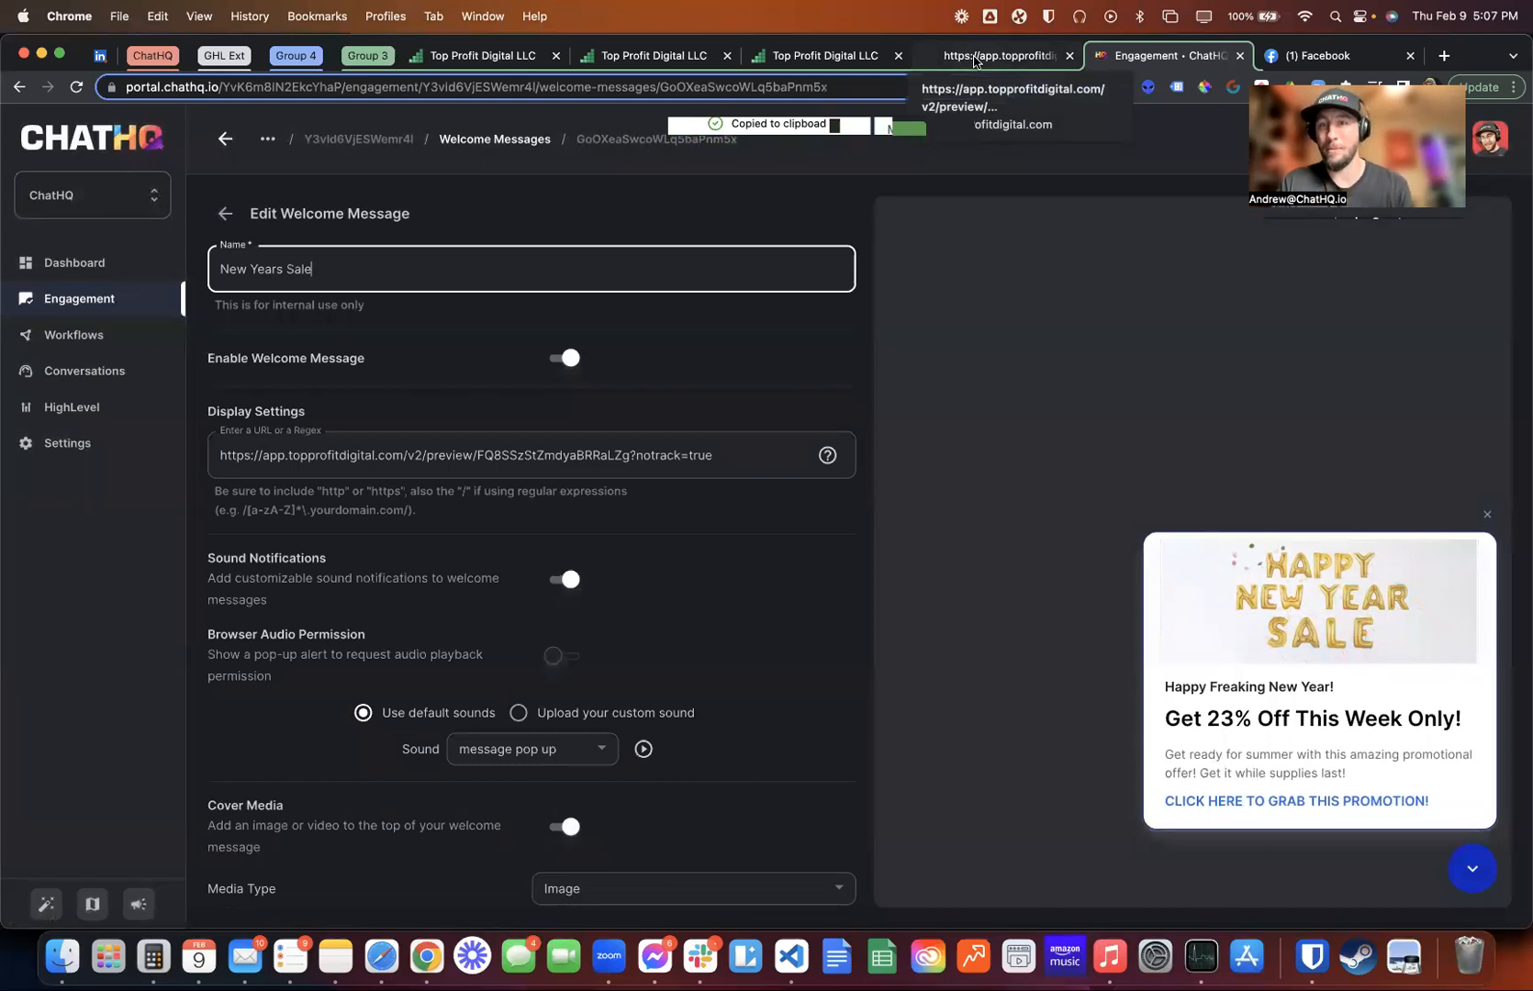
pyautogui.click(974, 57)
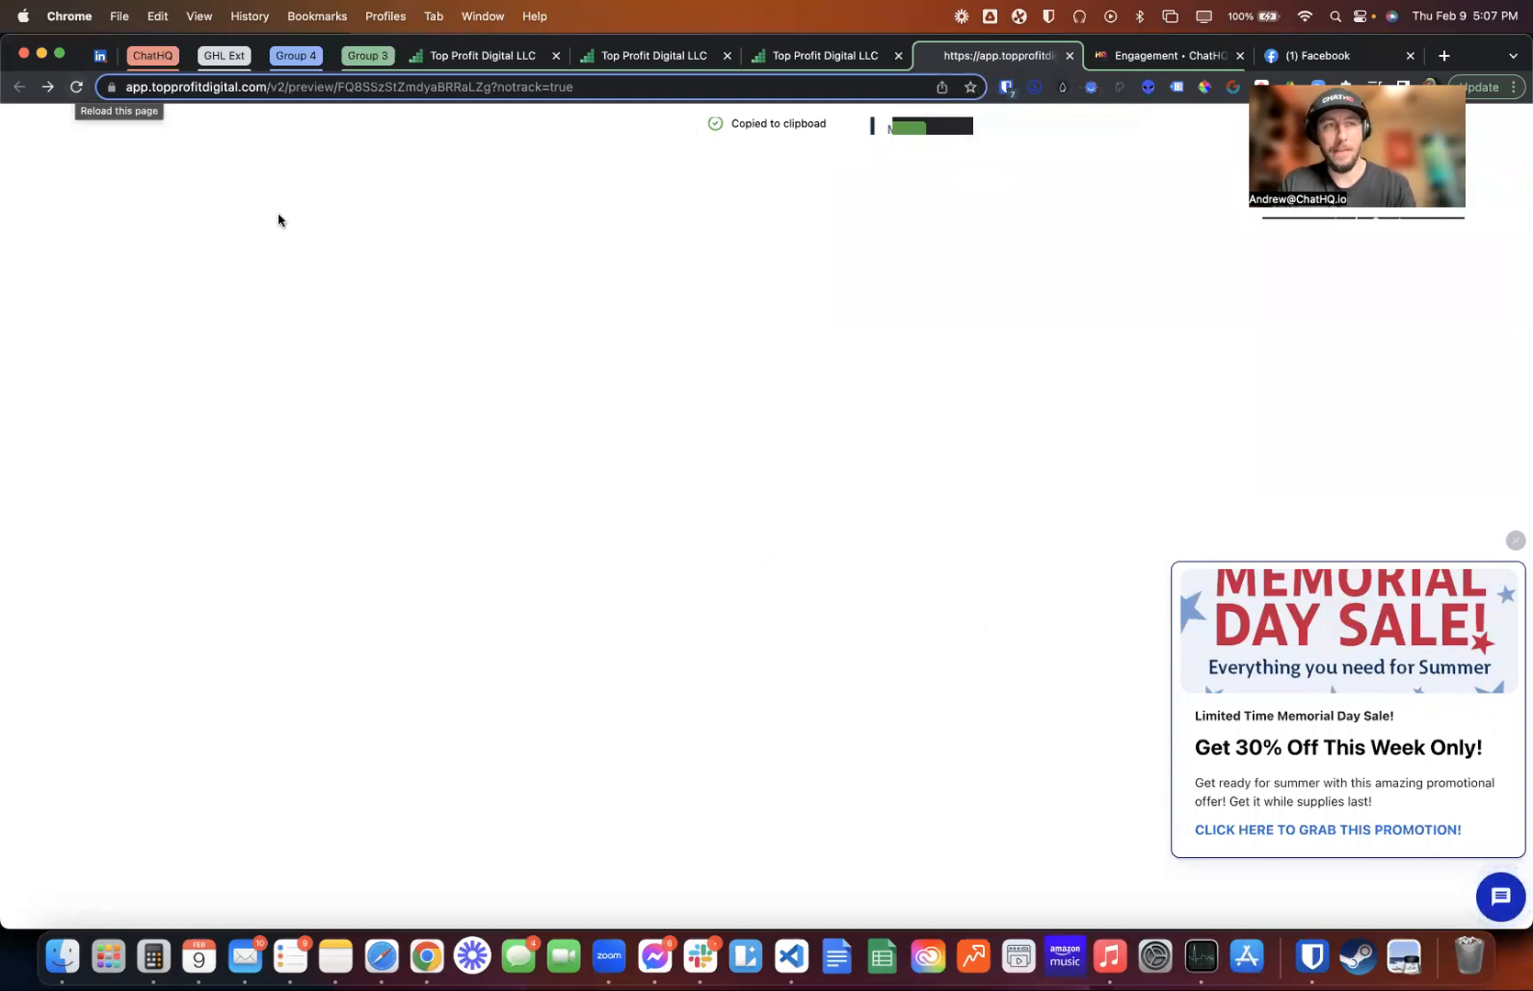
pyautogui.click(76, 88)
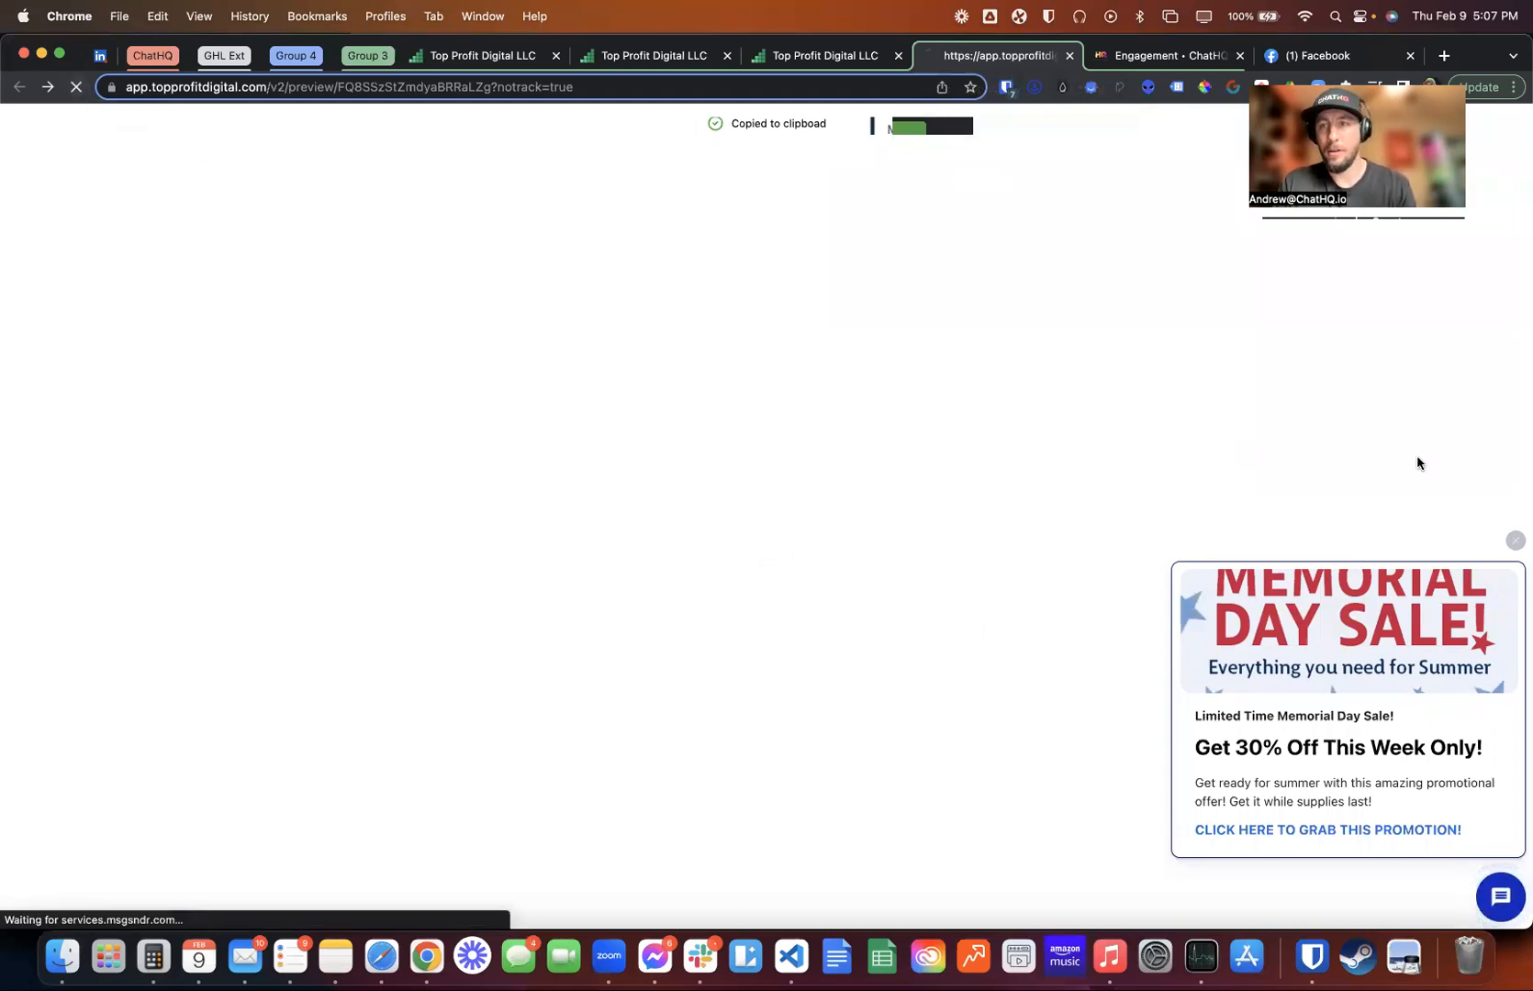
# Switch to the page builder, add an image element to the page's empty column and duplicate it
pyautogui.click(805, 60)
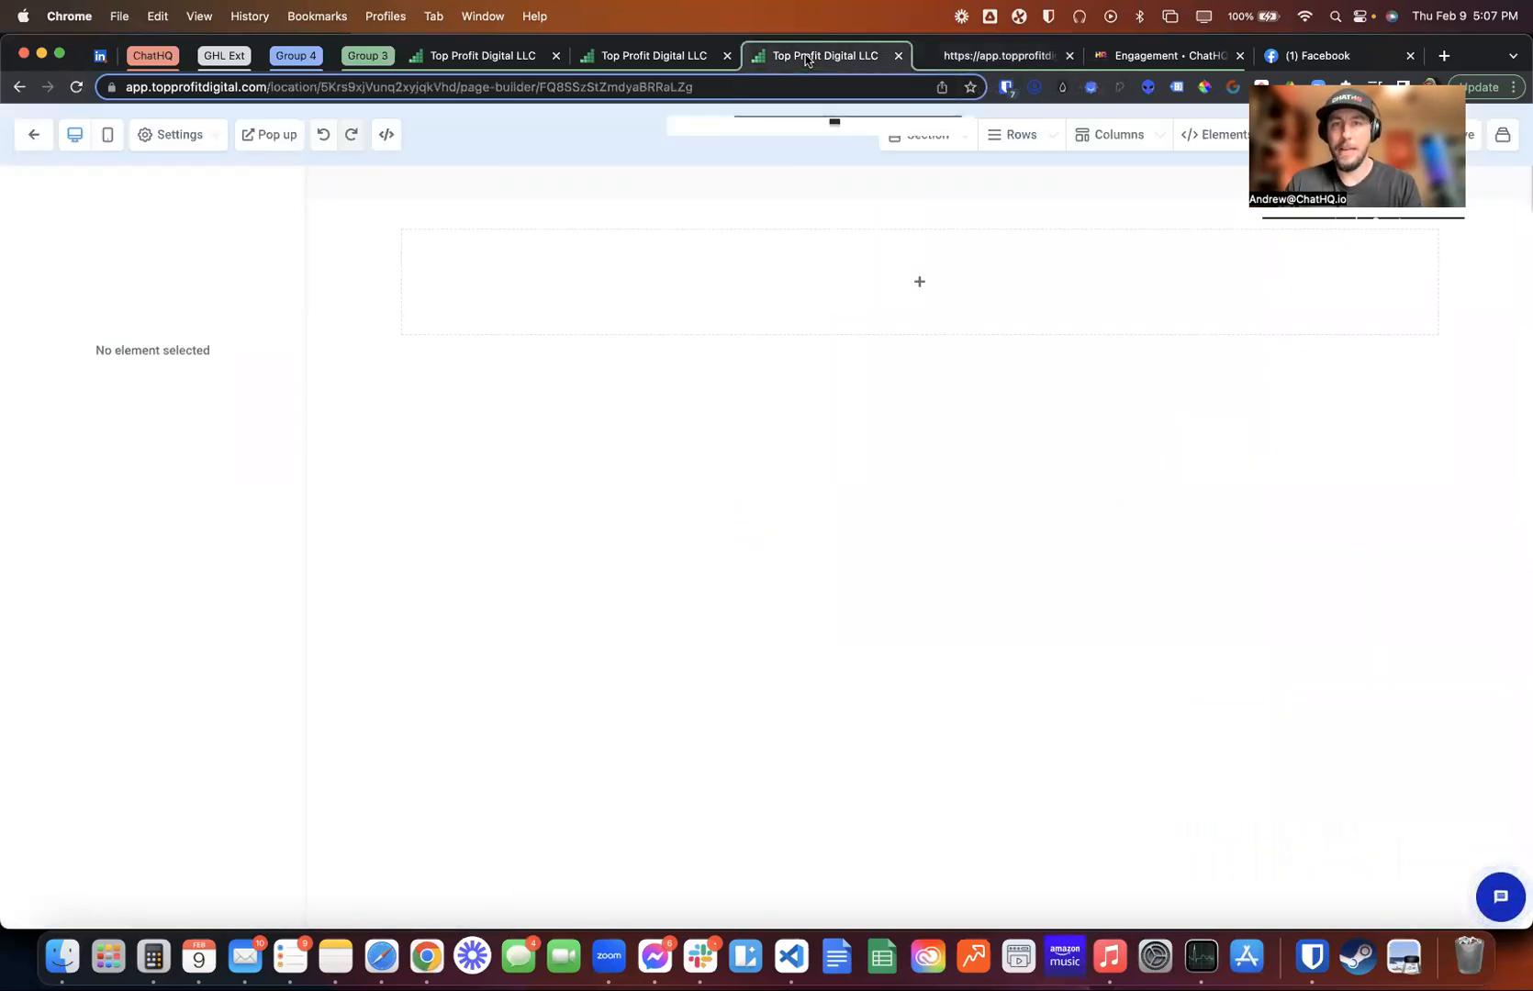
pyautogui.click(916, 281)
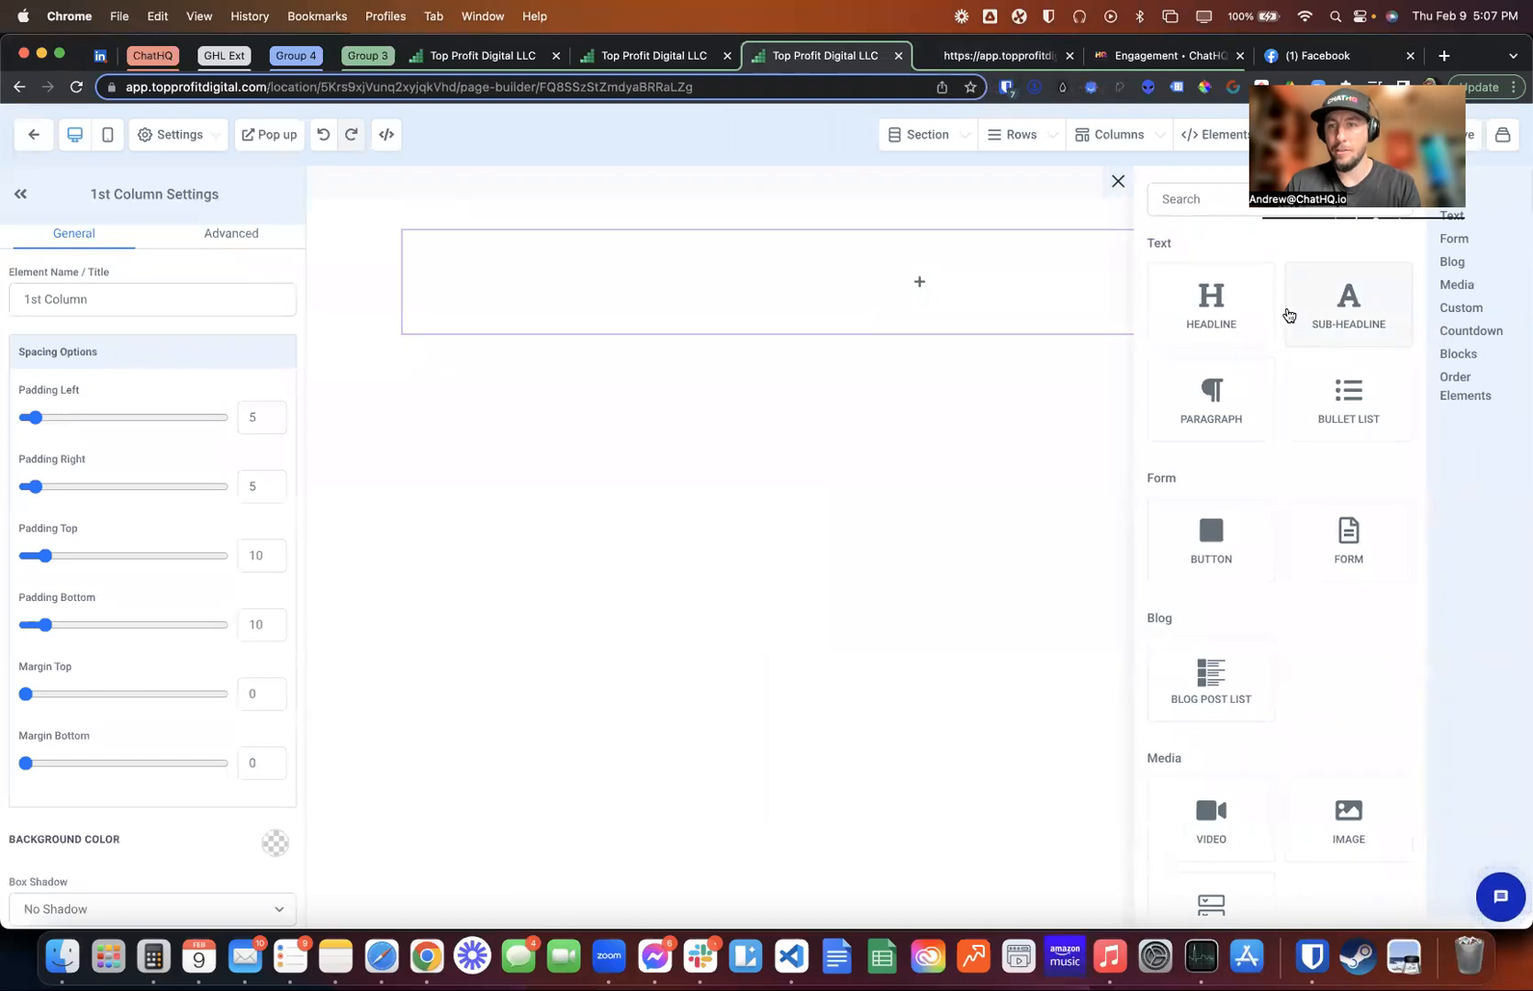
pyautogui.scroll(-12, 1288, 613)
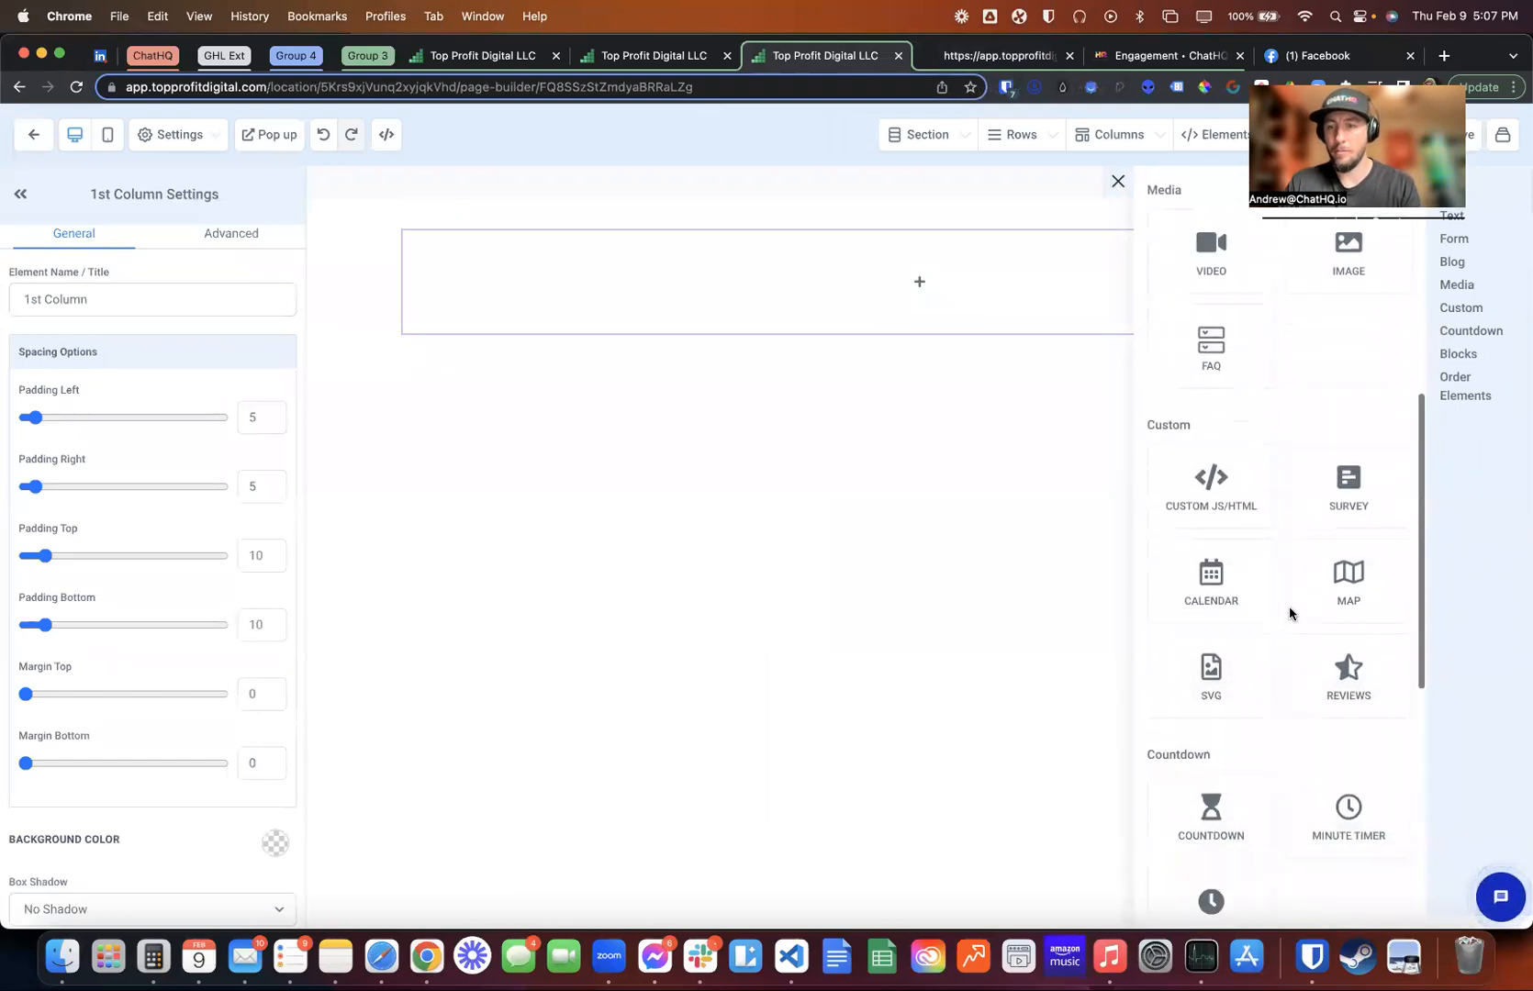
pyautogui.scroll(8, 1291, 614)
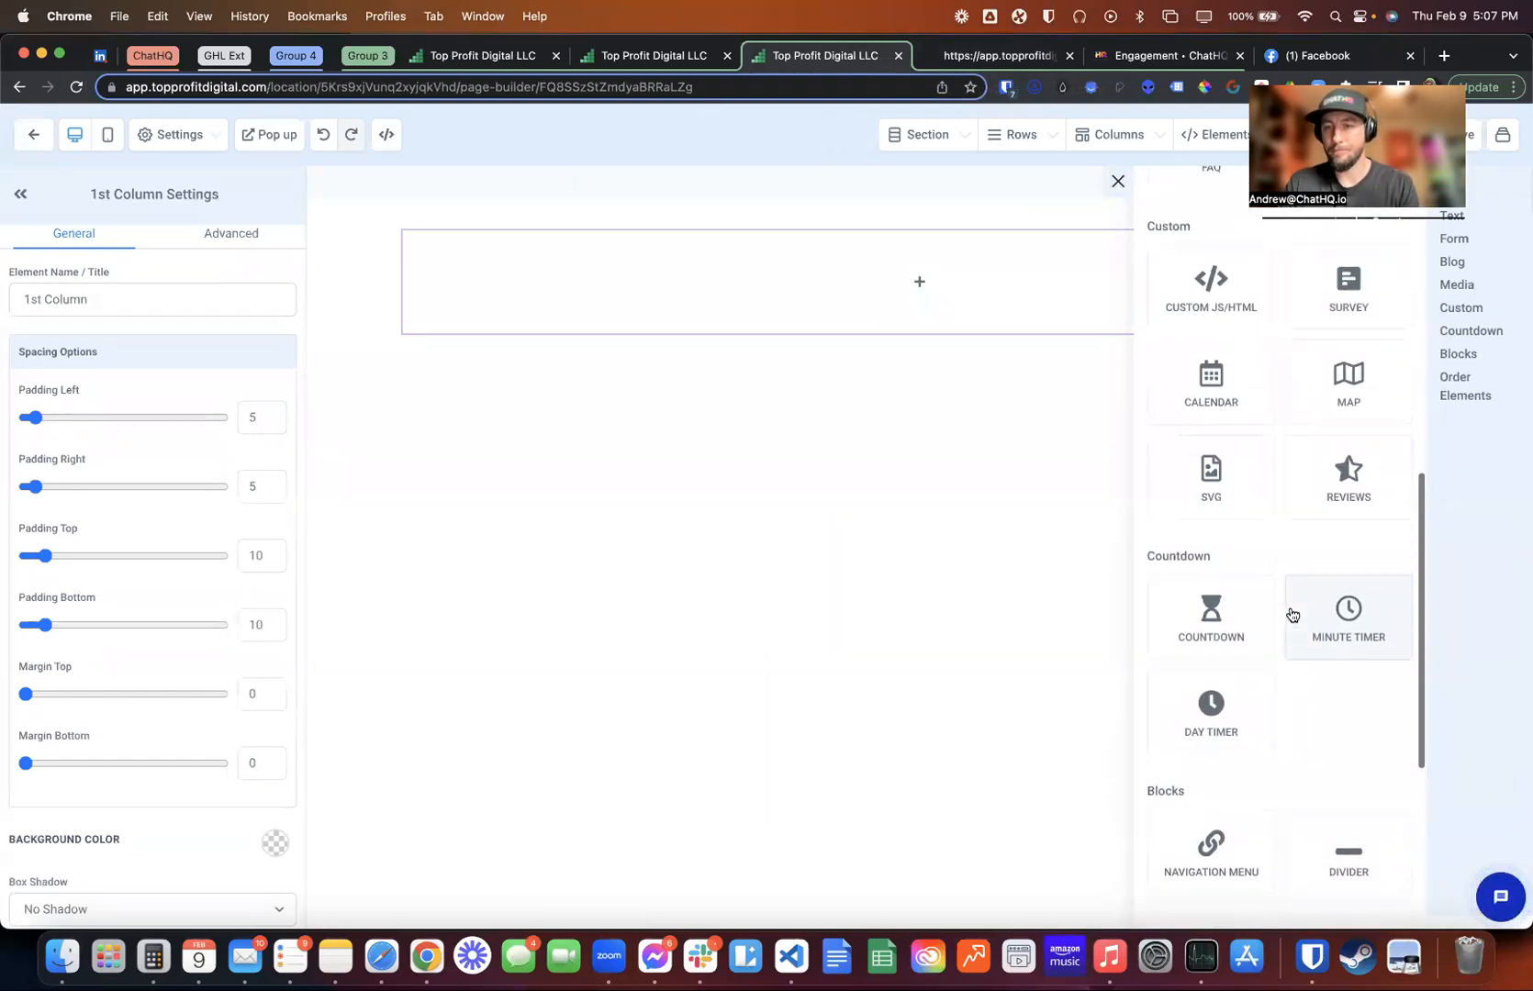
pyautogui.scroll(3, 1291, 614)
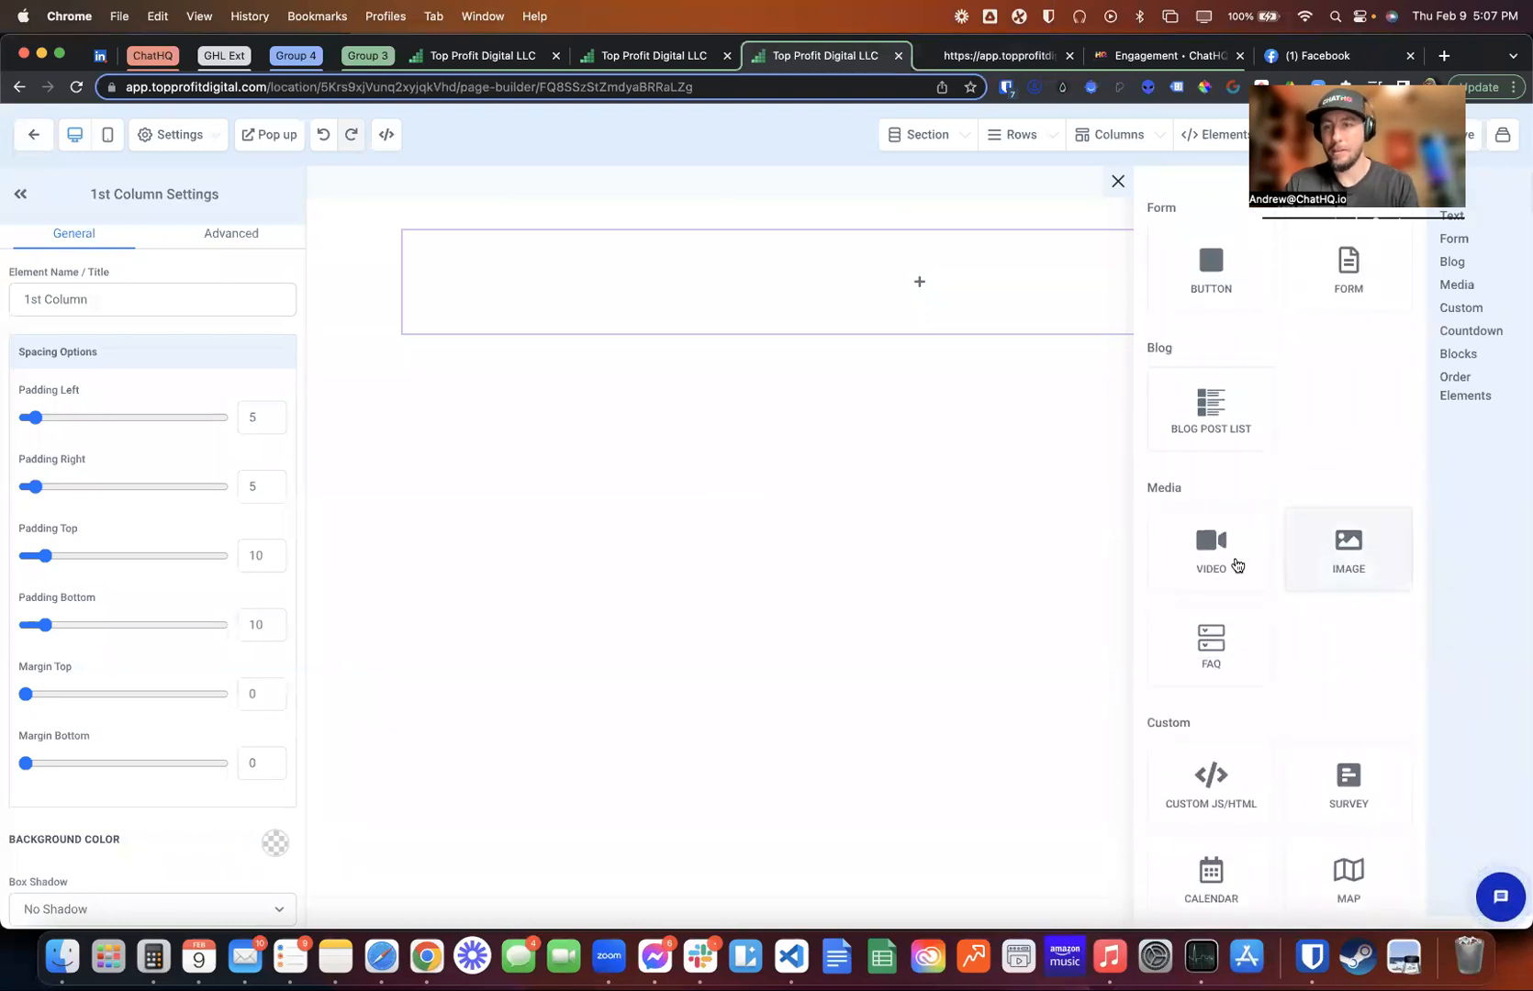
pyautogui.scroll(2, 1338, 569)
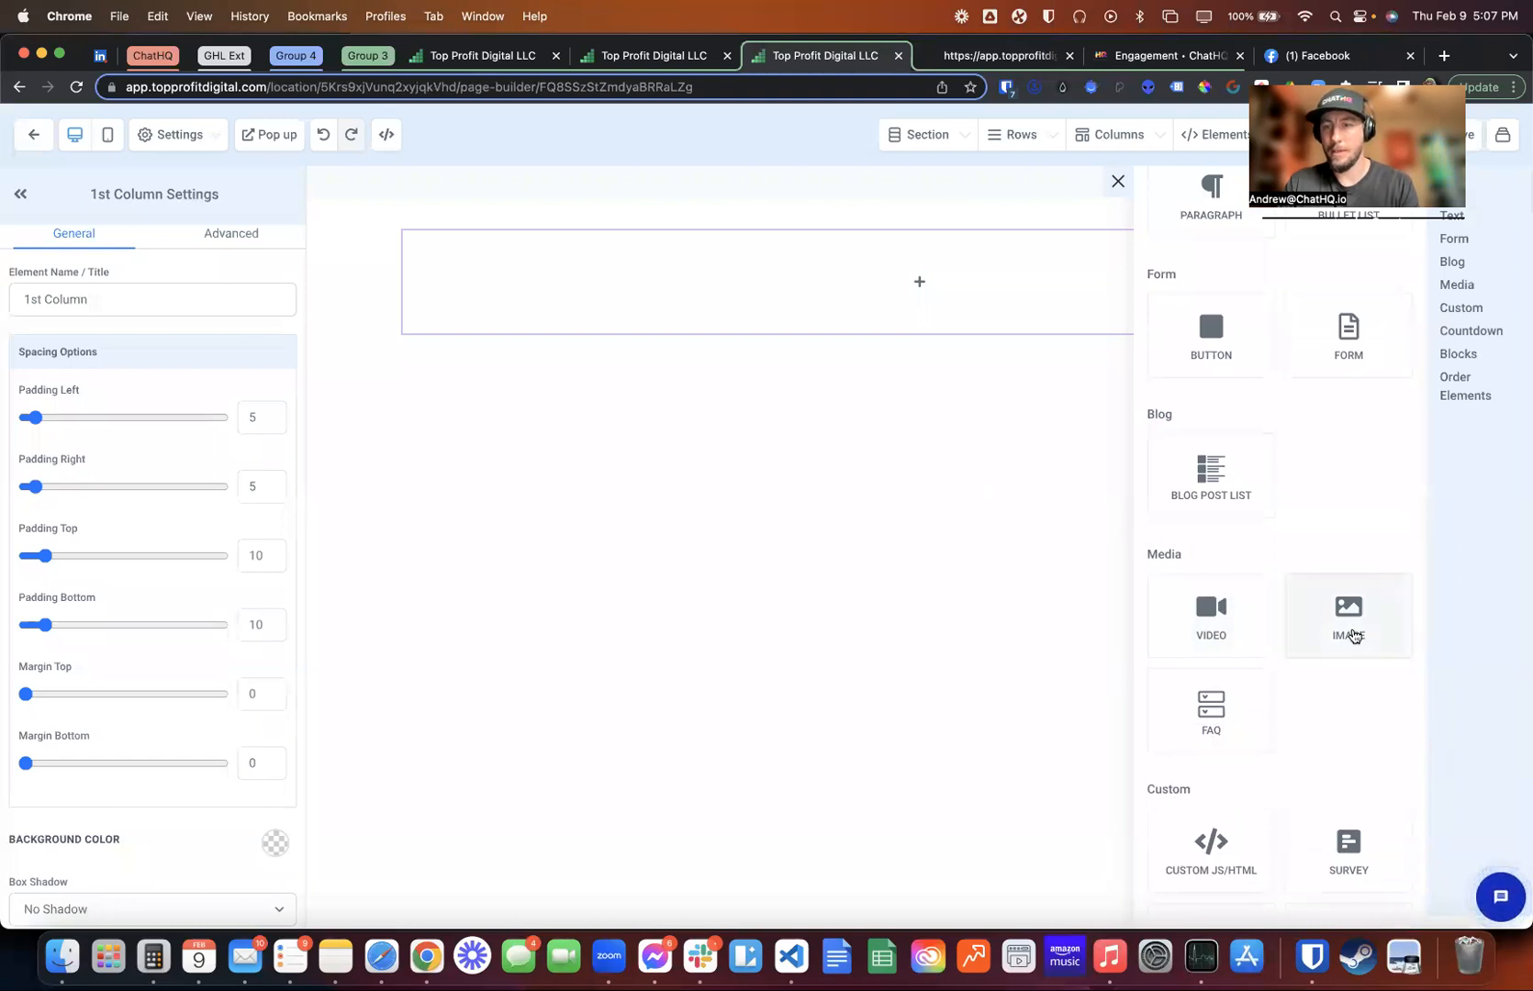
pyautogui.moveTo(1352, 636); pyautogui.dragTo(935, 364)
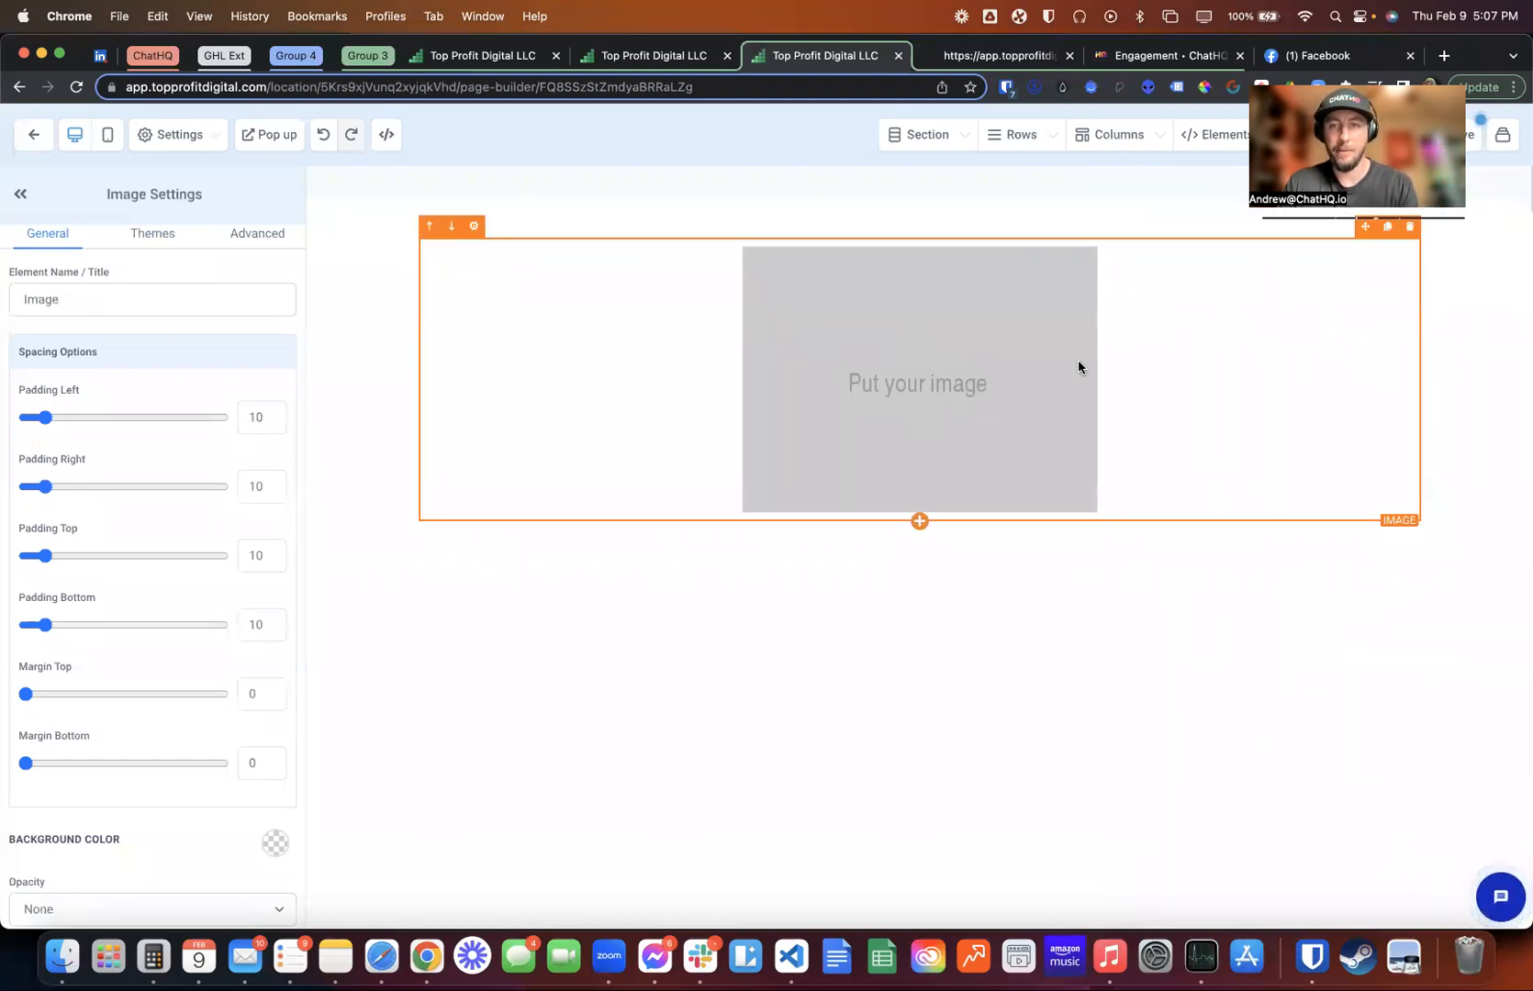
pyautogui.click(1382, 228)
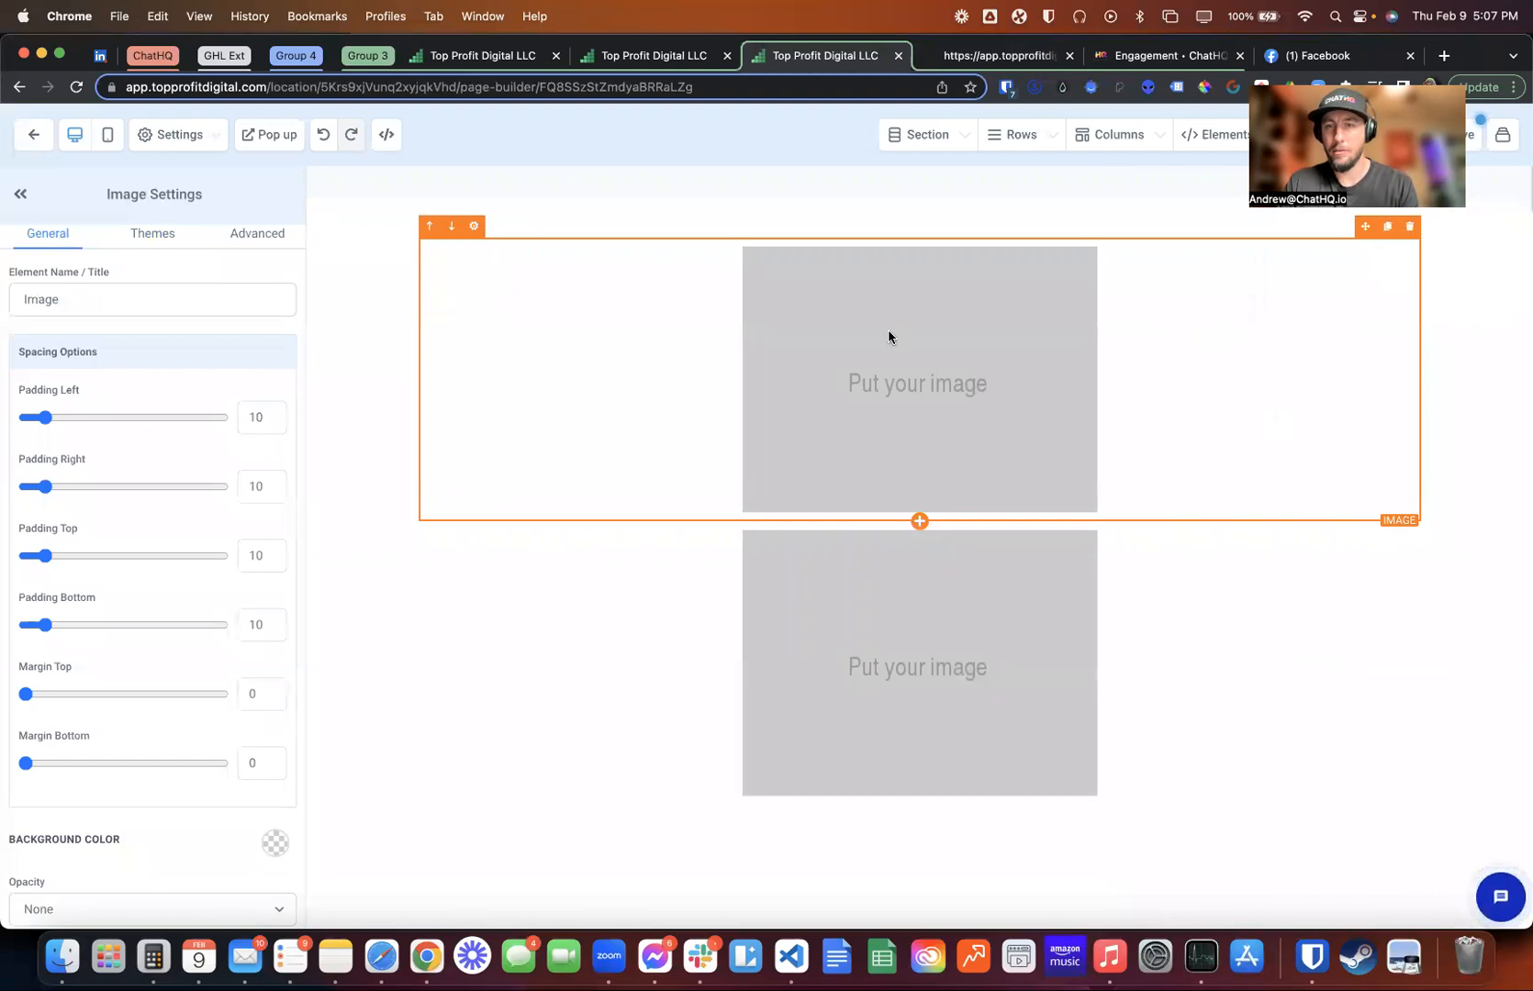
# Fill the upper image placeholder with the Engagement Widget - Forms & Surveys picture from the media library
pyautogui.scroll(-8, 235, 496)
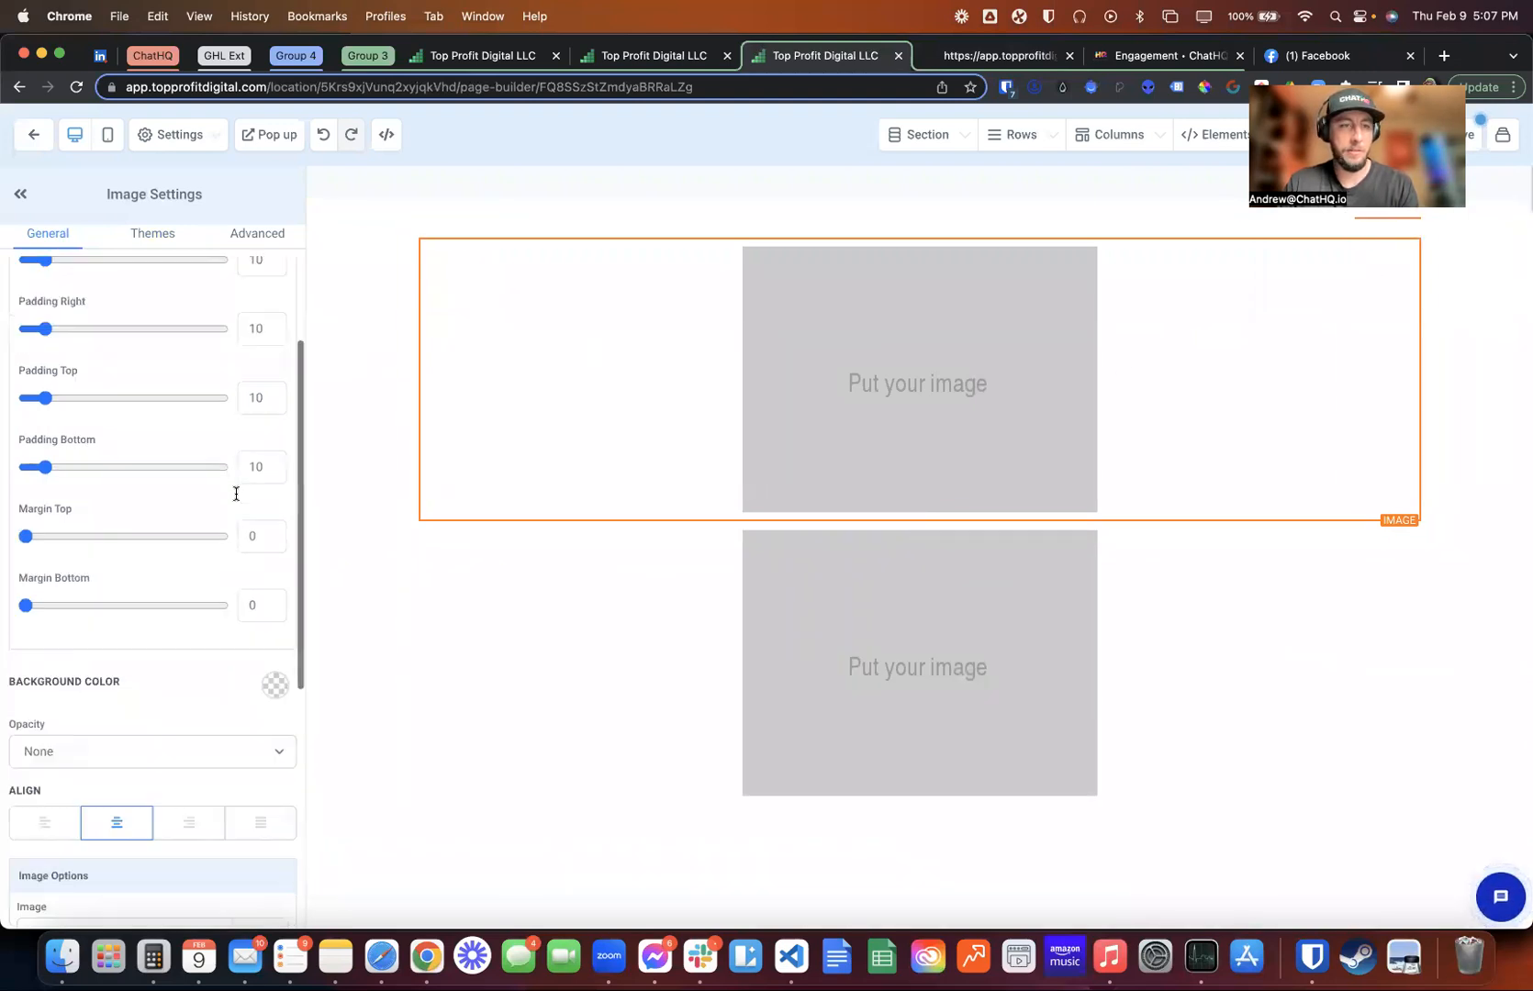
pyautogui.click(253, 518)
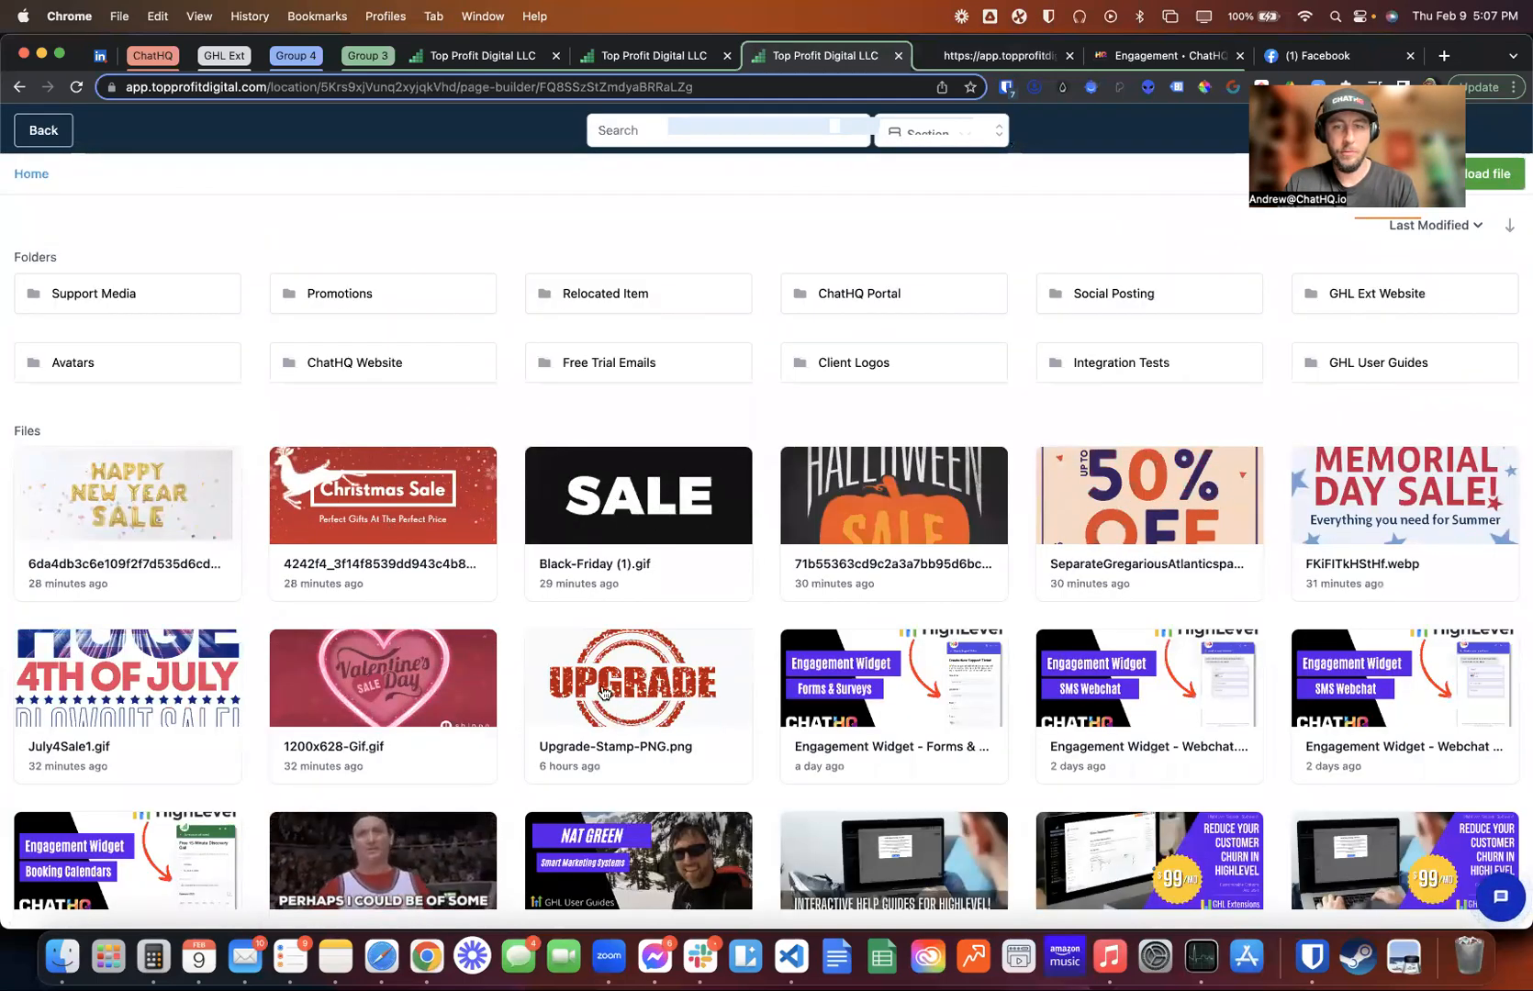
pyautogui.click(882, 688)
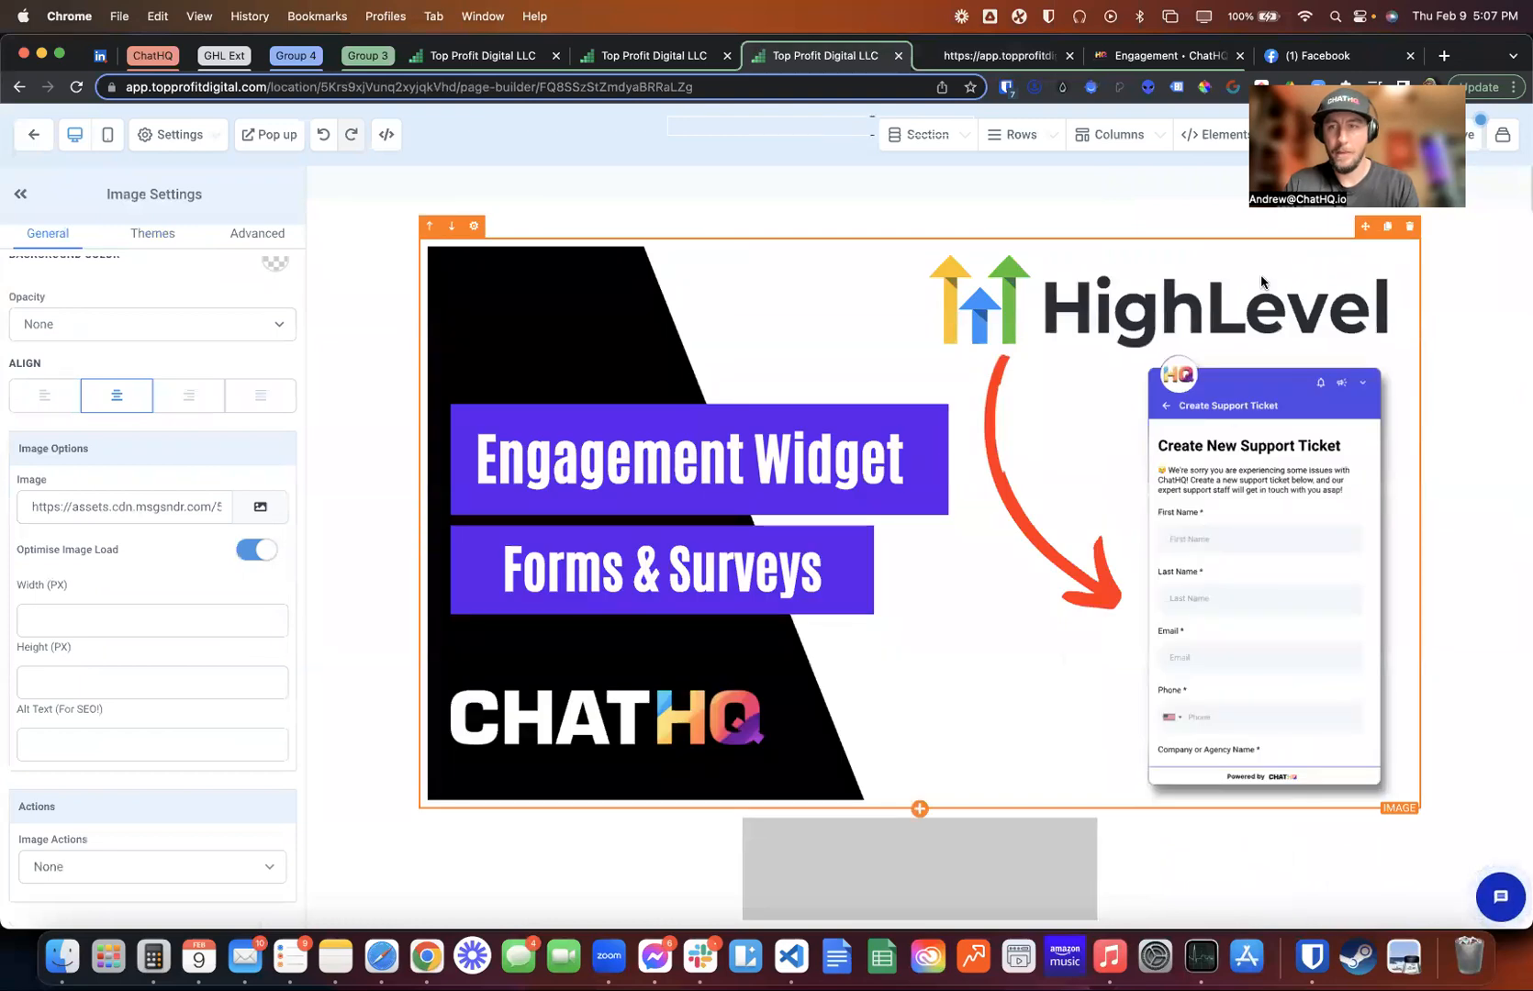
# Delete the empty placeholder image, duplicate the Forms & Surveys image down the page and save the page
pyautogui.click(1404, 801)
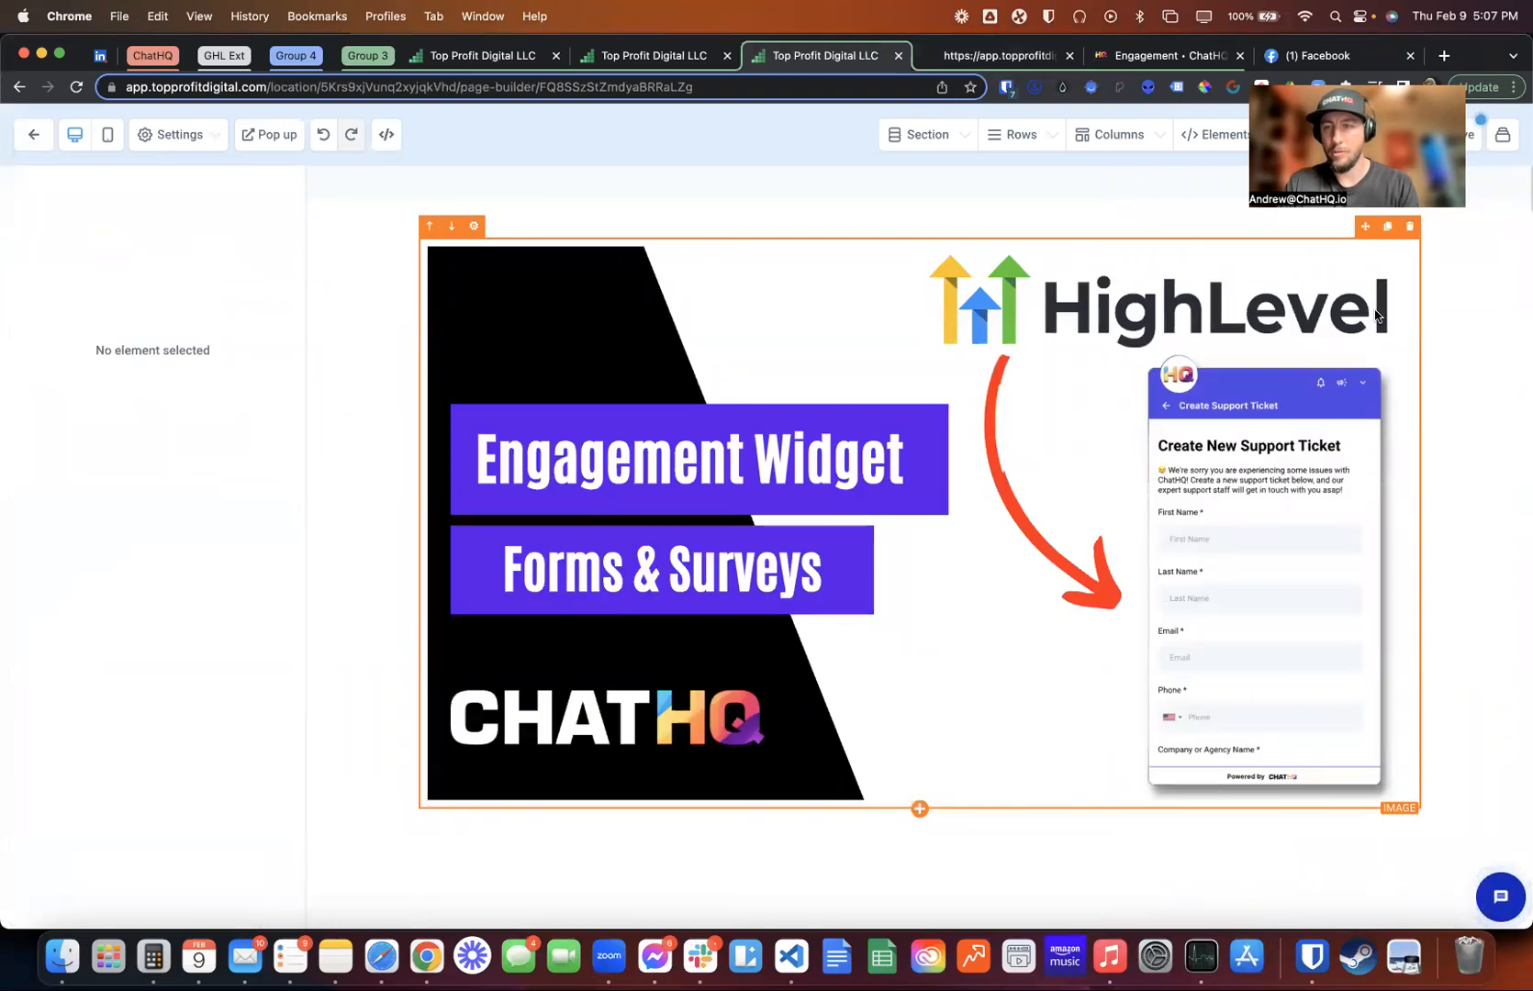
pyautogui.click(1388, 228)
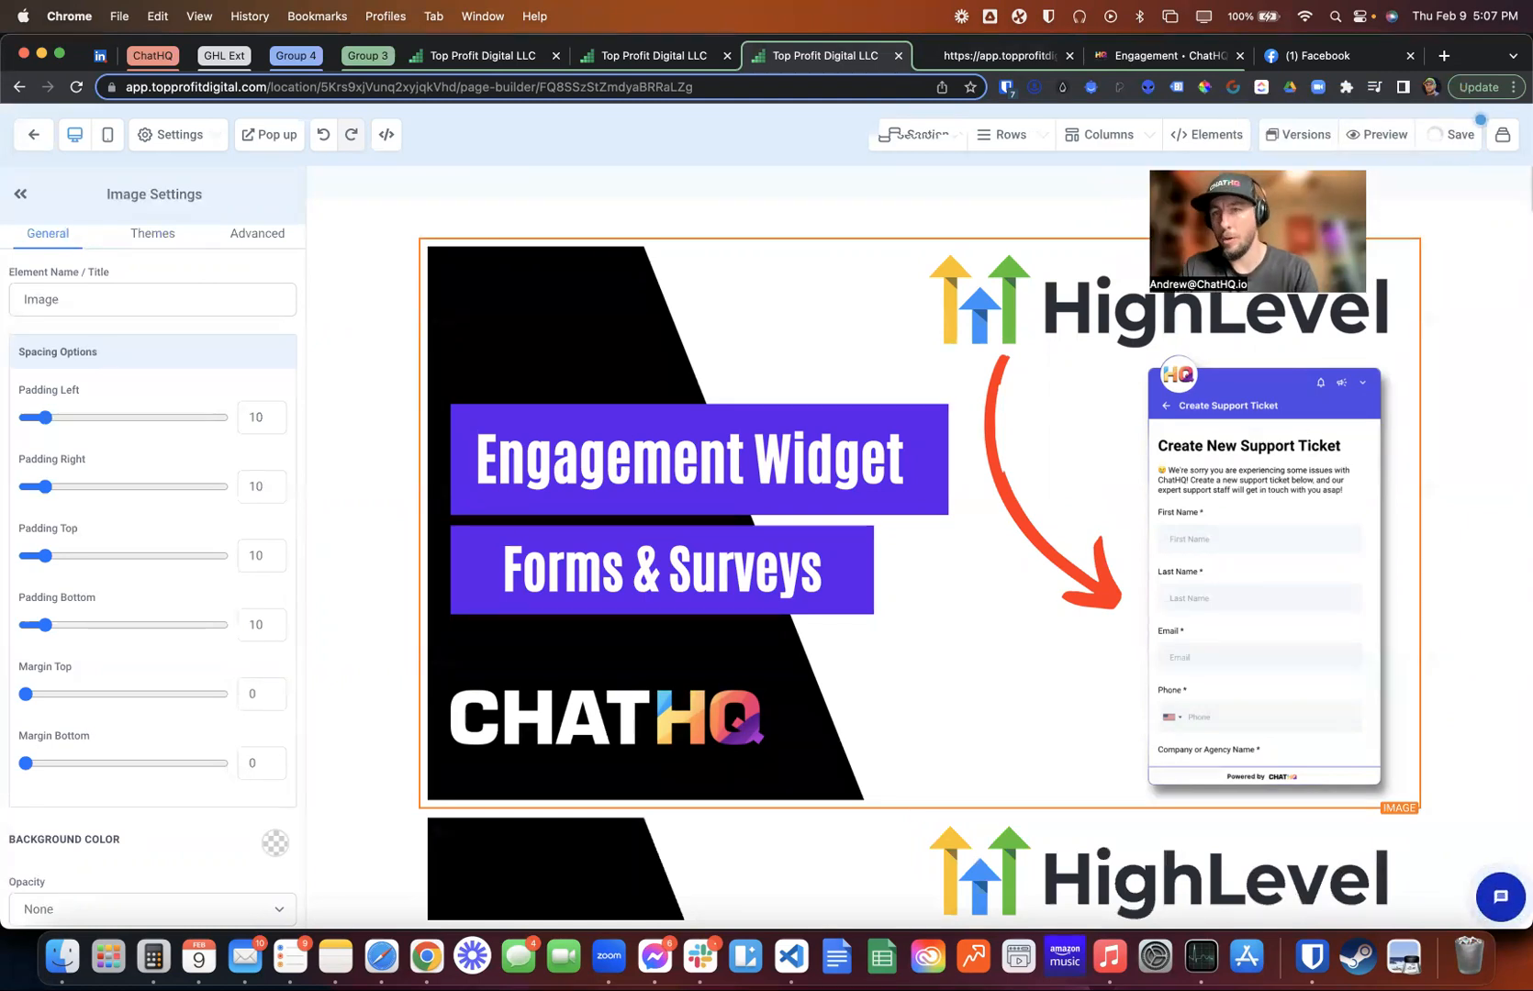
# Reload the preview page and scroll down through it to test the scroll-triggered welcome messages
pyautogui.click(973, 59)
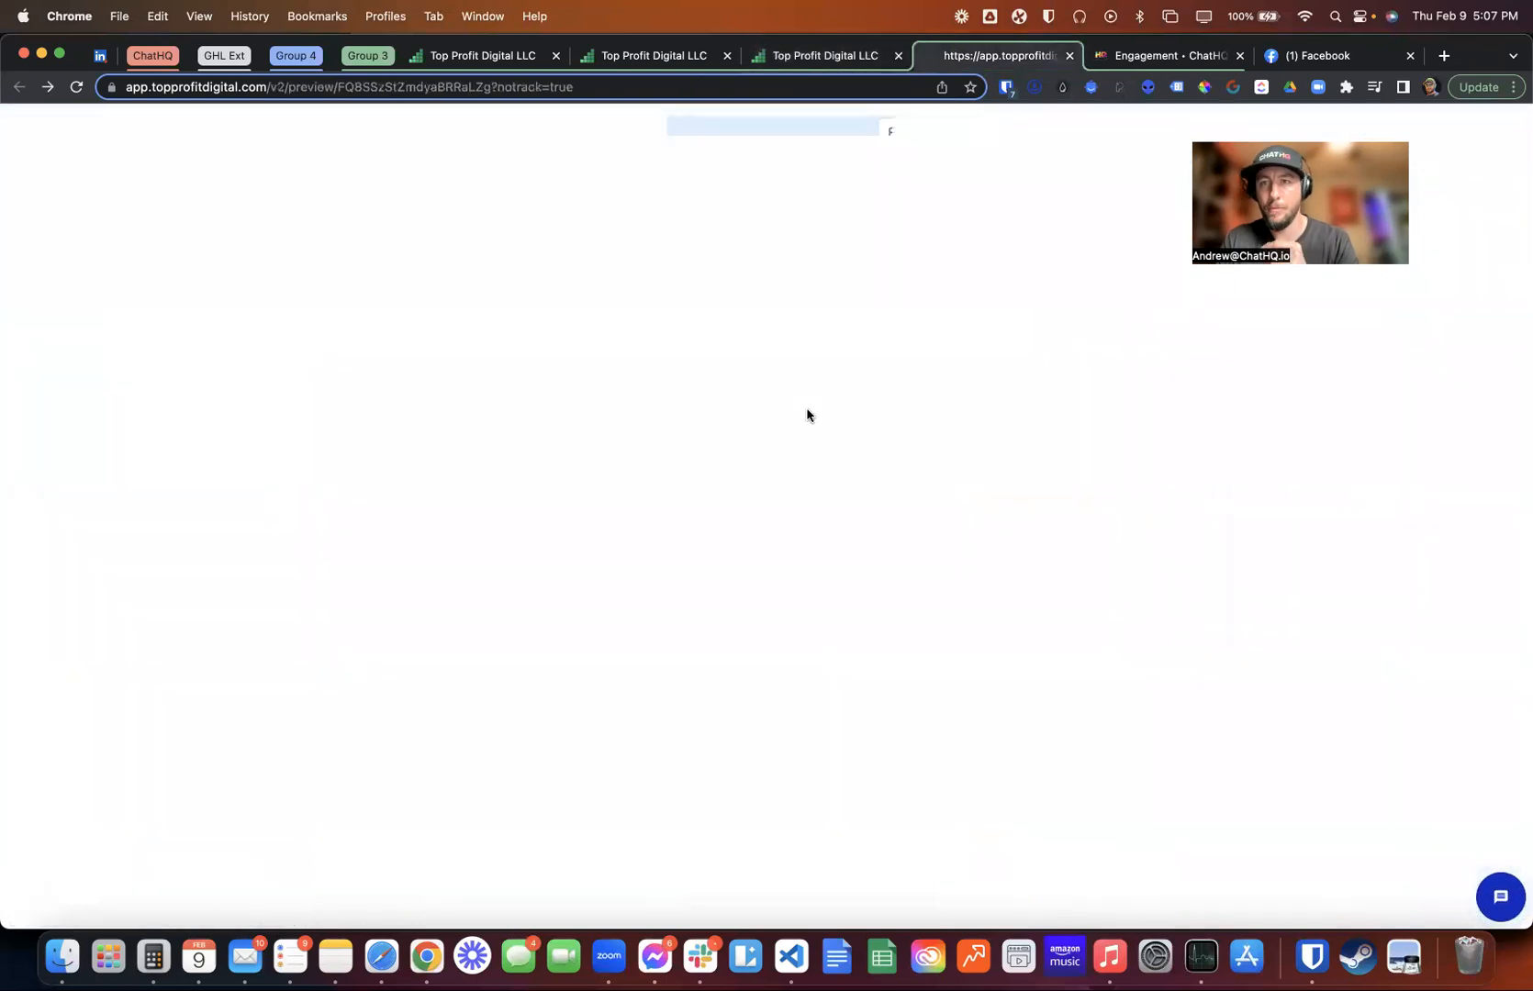
pyautogui.click(77, 87)
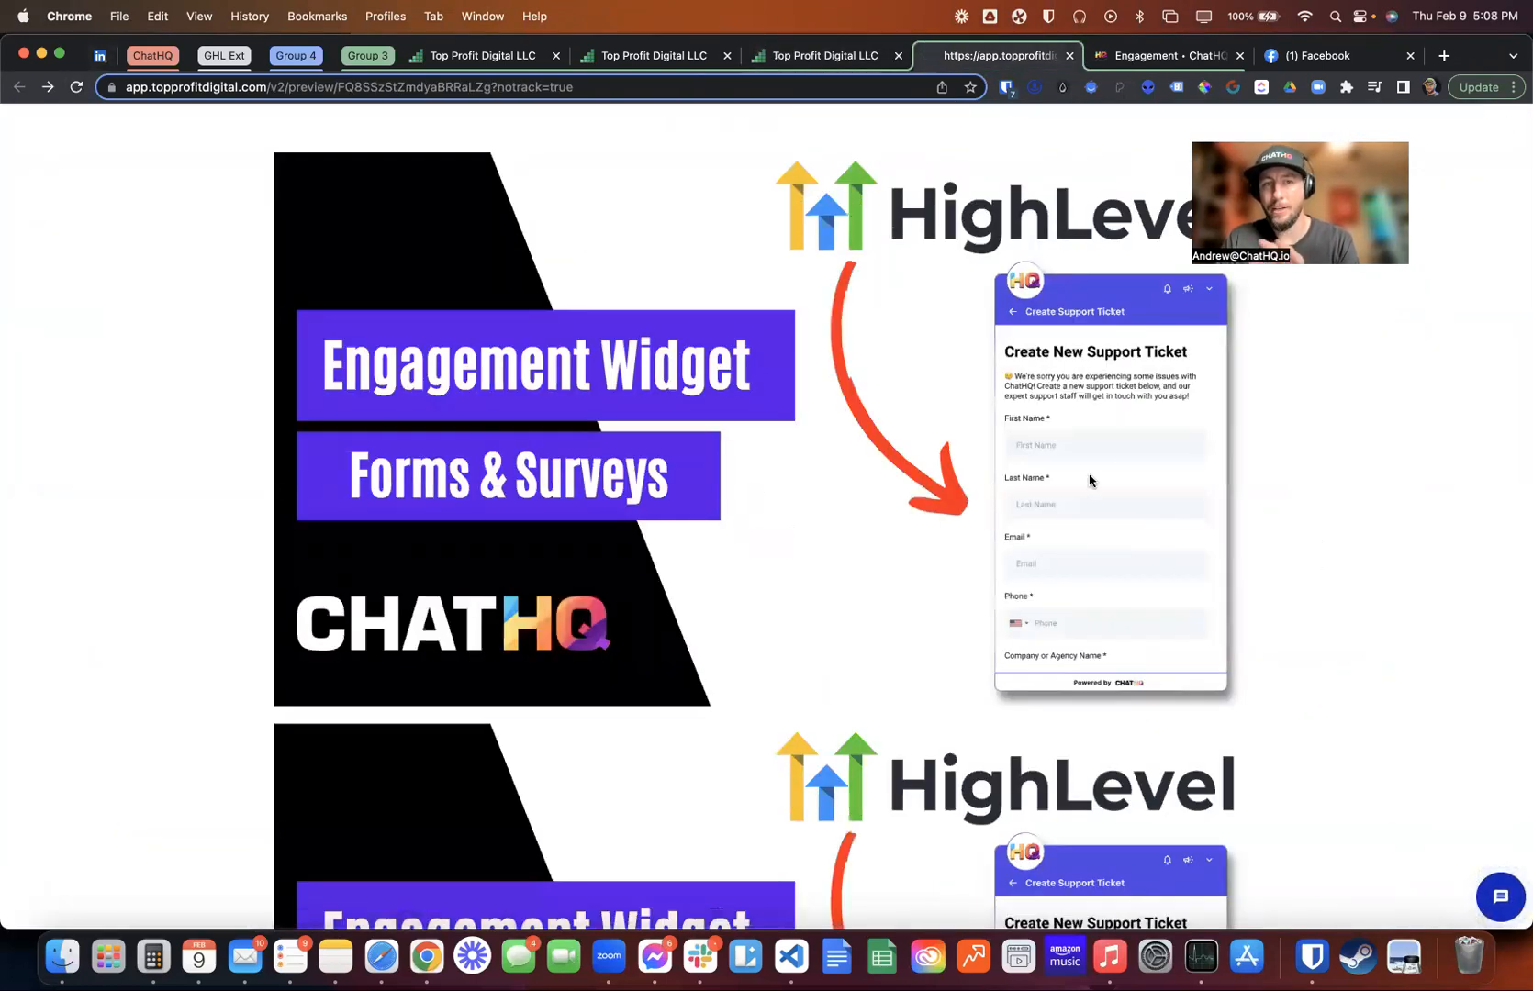
pyautogui.scroll(-5, 1085, 429)
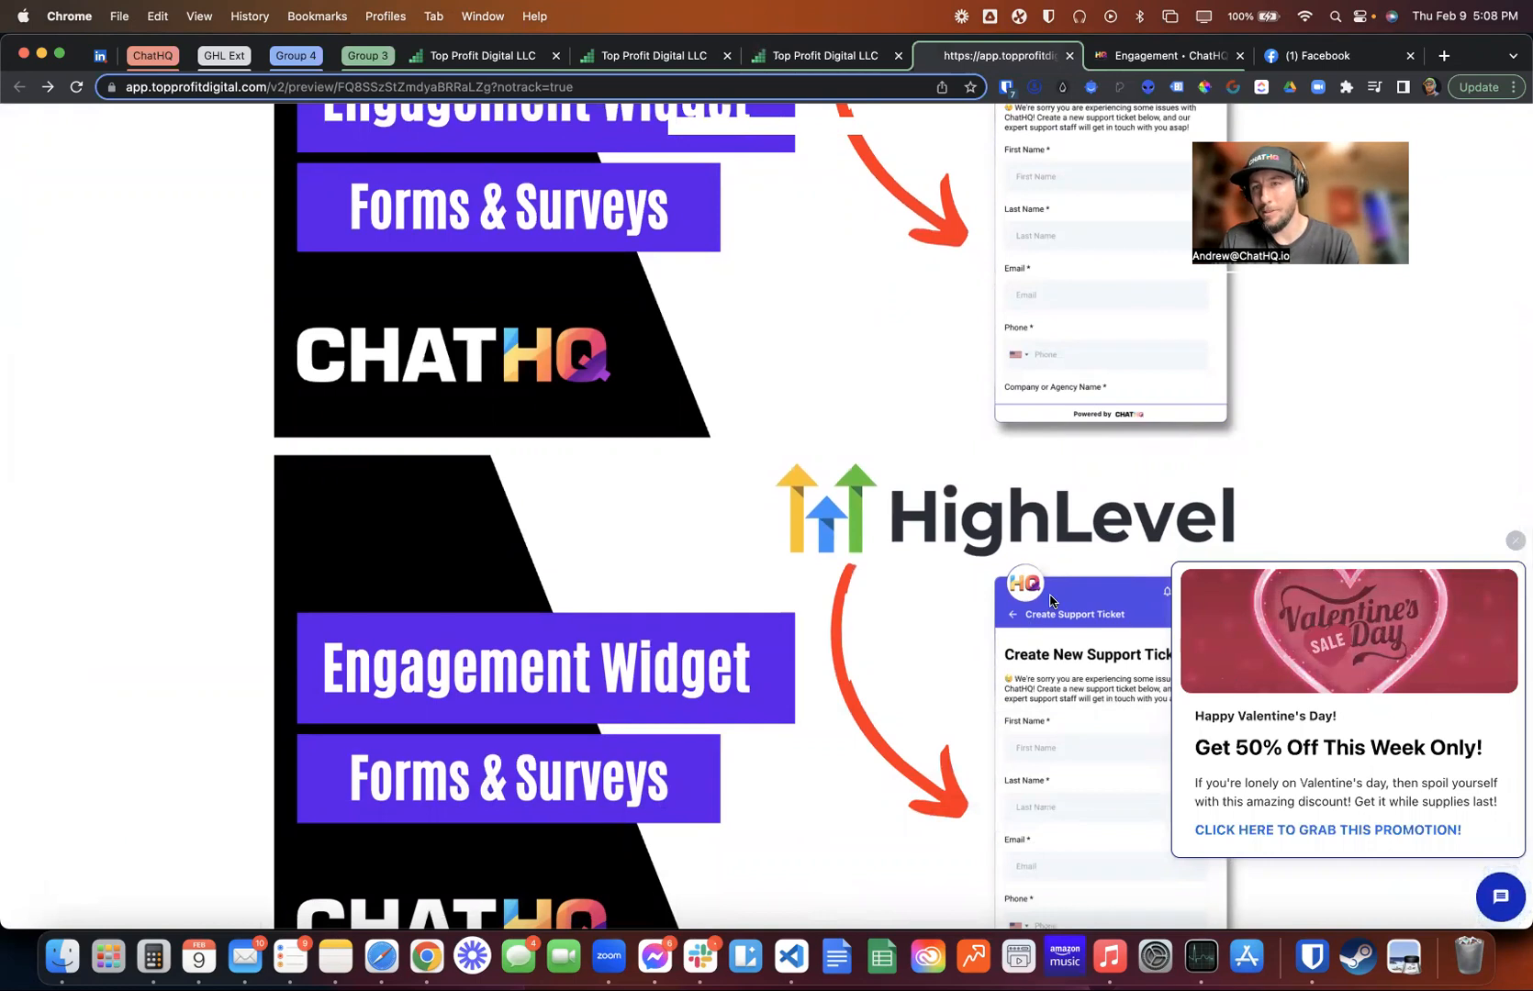
pyautogui.scroll(-2, 1067, 610)
pyautogui.scroll(-5, 1068, 609)
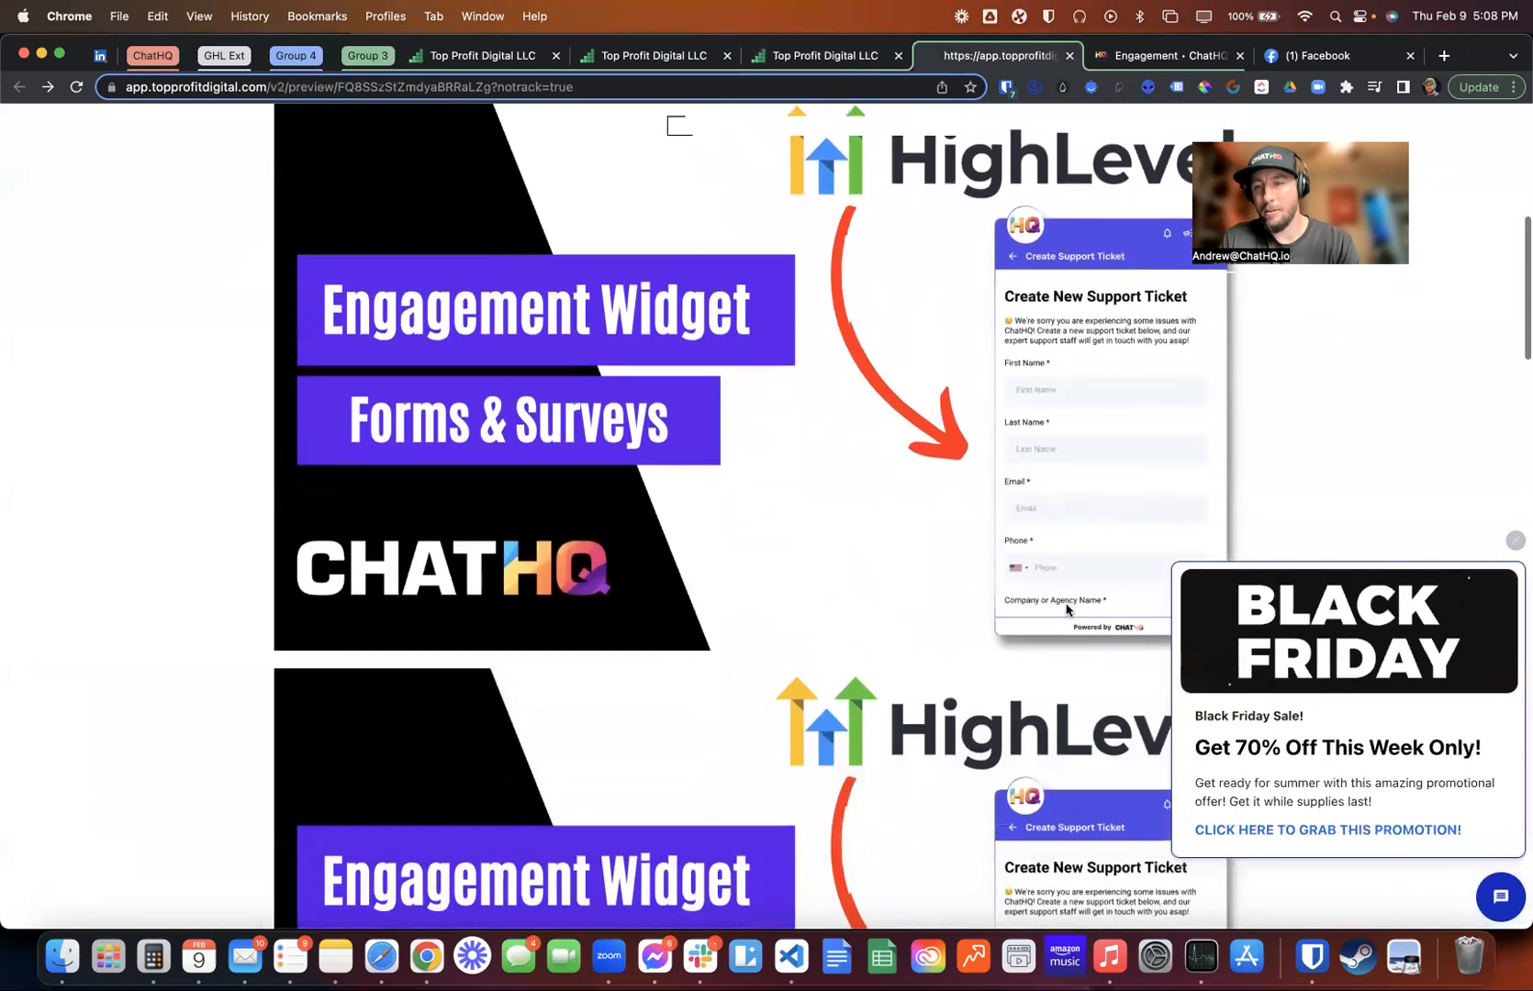